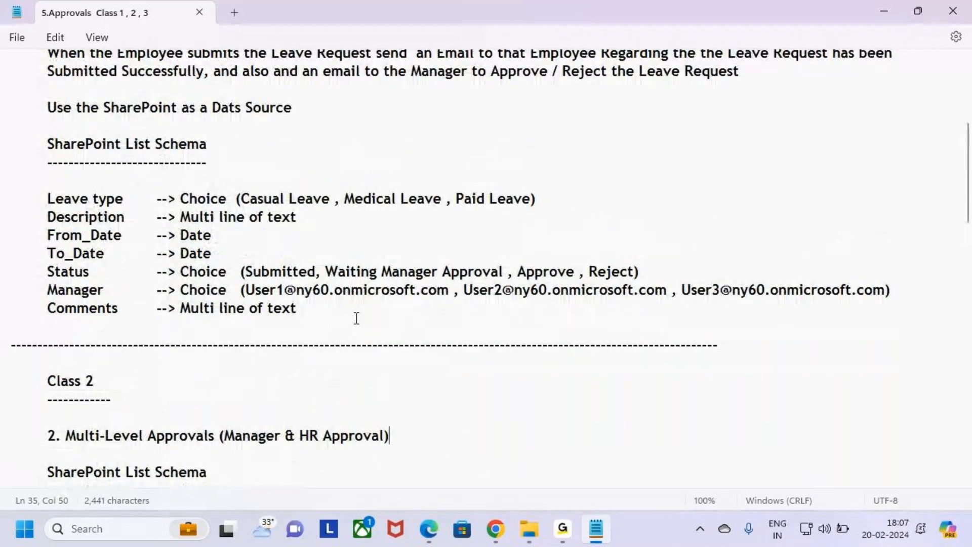
Scroll the schema notes down to the Class 2 schema, marking its HR and HR_Comments rows.
{"action": "left_click_drag", "start_coordinate": [300, 310], "coordinate": [340, 311]}
{"action": "left_click", "coordinate": [109, 217]}
{"action": "left_click", "coordinate": [323, 318]}
{"action": "scroll", "coordinate": [321, 319], "scroll_direction": "down", "scroll_amount": 4}
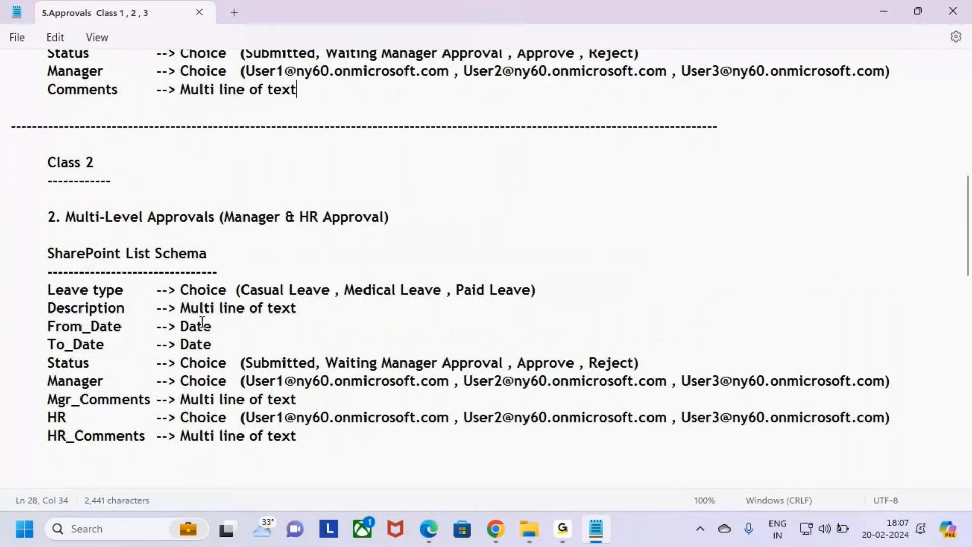
{"action": "scroll", "coordinate": [204, 344], "scroll_direction": "down", "scroll_amount": 1}
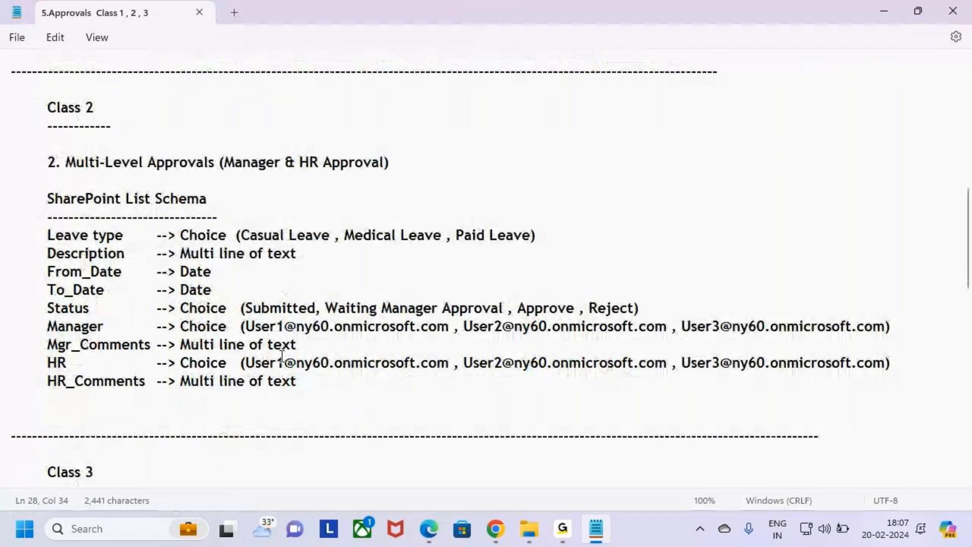
{"action": "key", "text": "ctrl+2"}
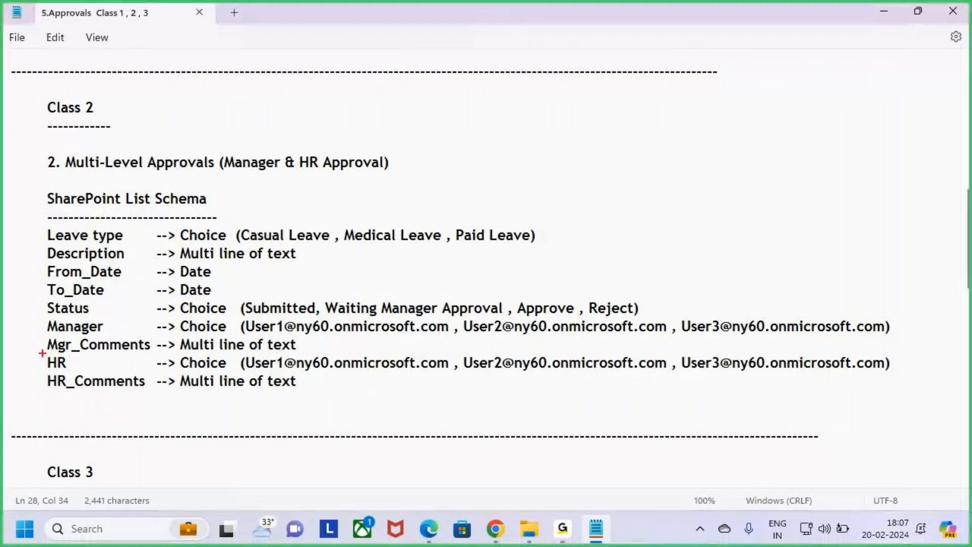
{"action": "mouse_move", "coordinate": [28, 349]}
{"action": "left_mouse_down"}
{"action": "mouse_move", "coordinate": [46, 363]}
{"action": "mouse_move", "coordinate": [44, 383]}
{"action": "left_mouse_up"}
{"action": "key", "text": "Escape"}
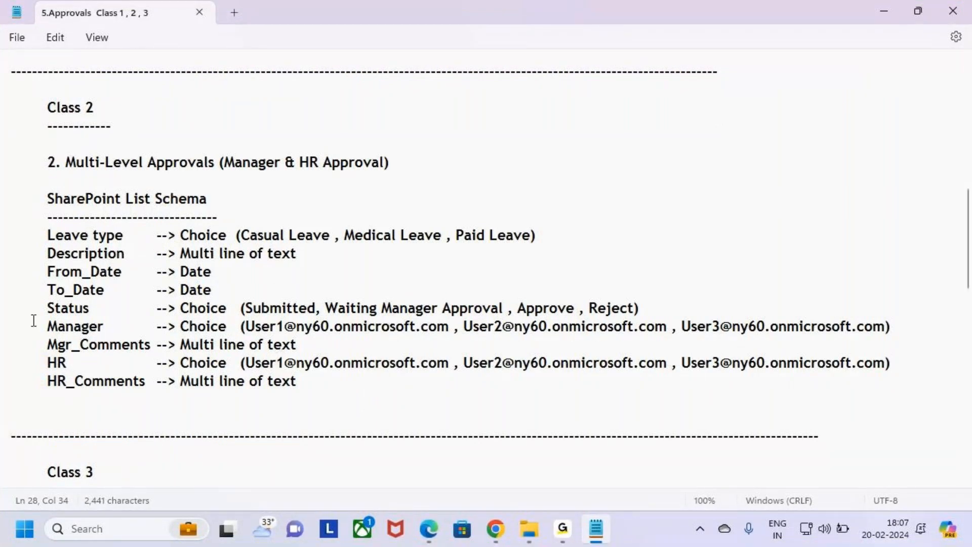
{"action": "scroll", "coordinate": [129, 343], "scroll_direction": "up", "scroll_amount": 5}
{"action": "left_click_drag", "start_coordinate": [324, 310], "coordinate": [1, 205]}
{"action": "scroll", "coordinate": [124, 349], "scroll_direction": "down", "scroll_amount": 4}
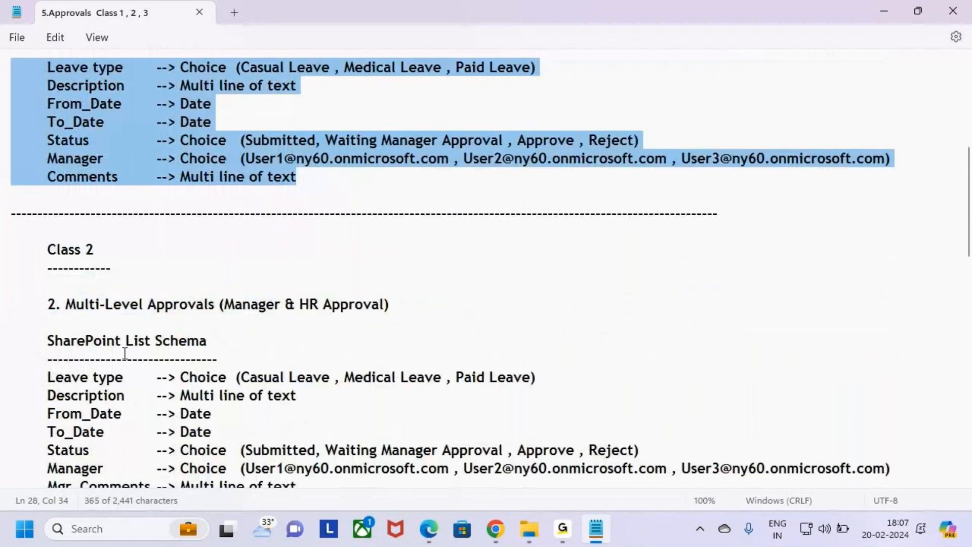
{"action": "scroll", "coordinate": [129, 355], "scroll_direction": "down", "scroll_amount": 1}
{"action": "left_click_drag", "start_coordinate": [48, 235], "coordinate": [135, 236]}
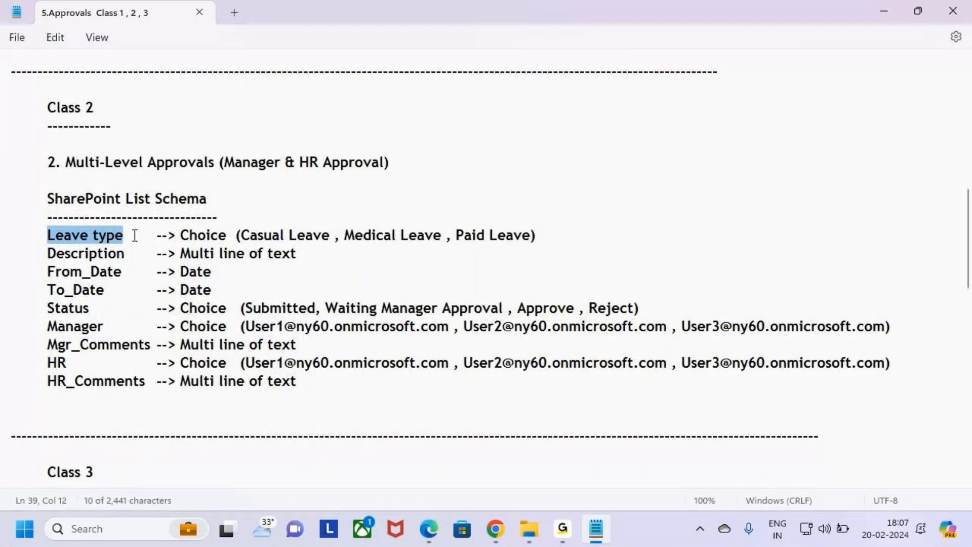
Highlight the Class 2 field names Description, From_Date, Status, Manager, Mgr_Comments and HR_Comments.
{"action": "double_click", "coordinate": [76, 255]}
{"action": "left_click_drag", "start_coordinate": [43, 273], "coordinate": [108, 273]}
{"action": "left_click_drag", "start_coordinate": [46, 308], "coordinate": [116, 305]}
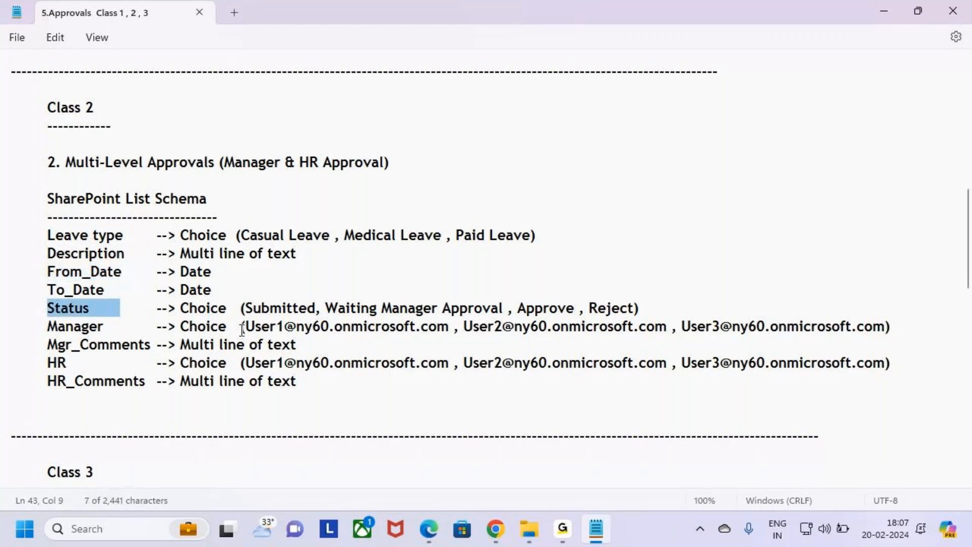
{"action": "left_click_drag", "start_coordinate": [37, 327], "coordinate": [69, 329]}
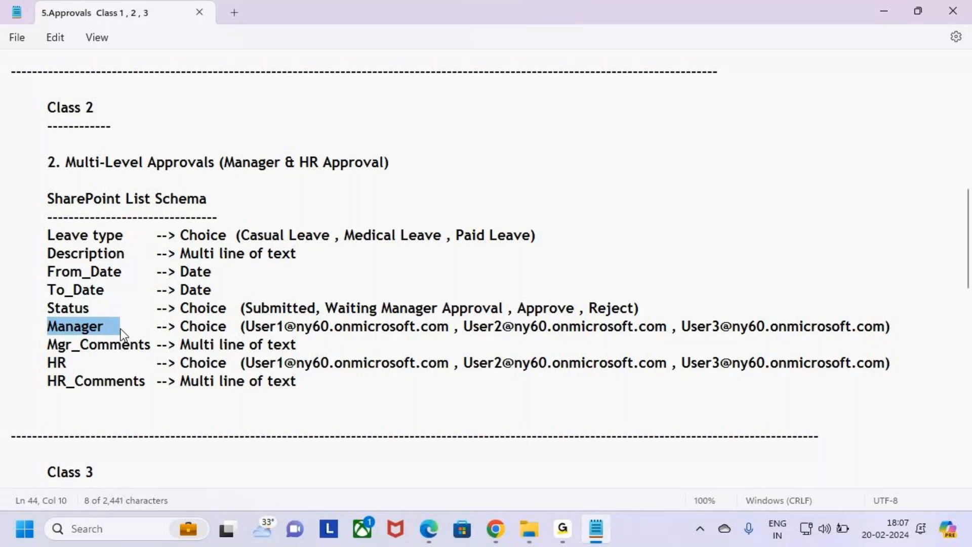
{"action": "left_click_drag", "start_coordinate": [41, 352], "coordinate": [152, 349]}
{"action": "left_click_drag", "start_coordinate": [47, 363], "coordinate": [150, 380]}
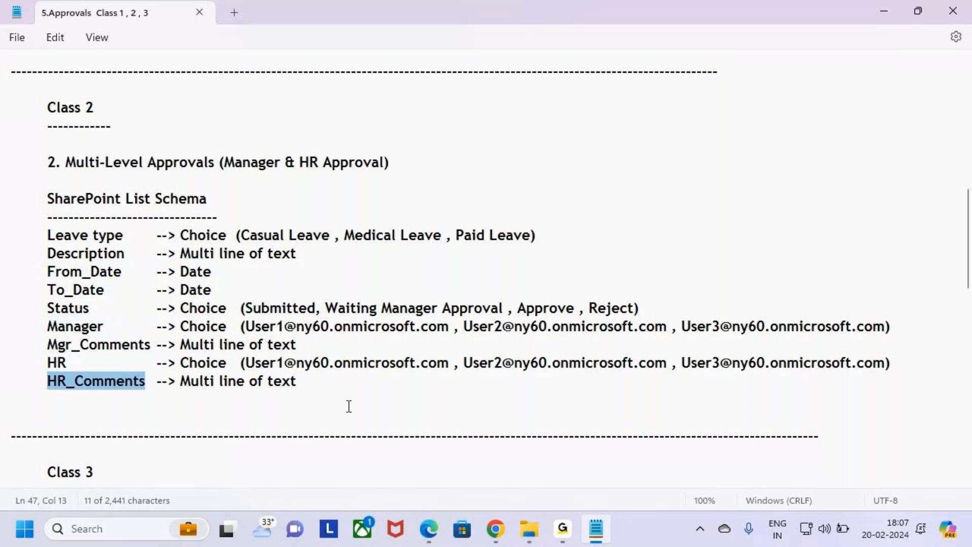
{"action": "left_click", "coordinate": [390, 418]}
Replace the Manager placeholders with two real user e-mail addresses, dropping User3, and paste them over the HR addresses.
{"action": "left_click_drag", "start_coordinate": [247, 326], "coordinate": [719, 337]}
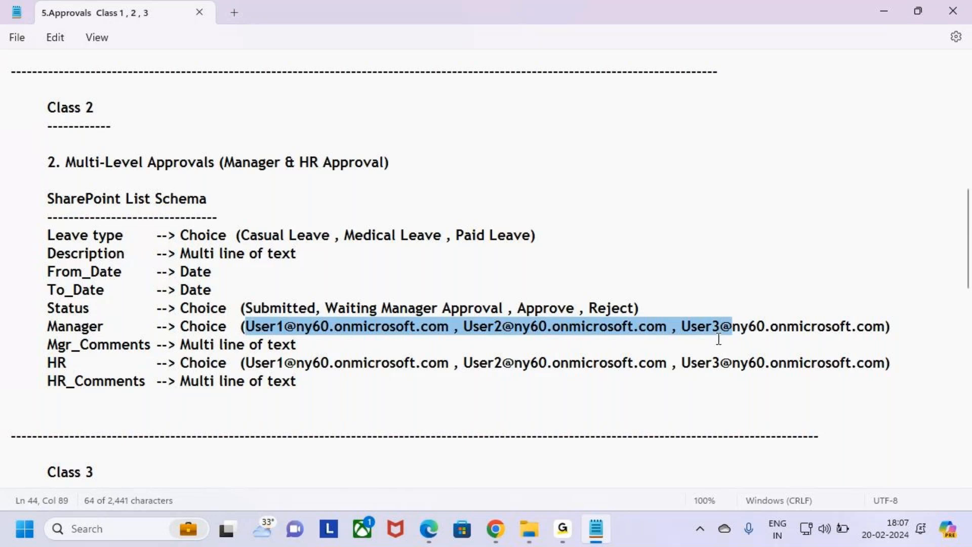
{"action": "left_click", "coordinate": [708, 349]}
{"action": "left_click_drag", "start_coordinate": [298, 328], "coordinate": [254, 328]}
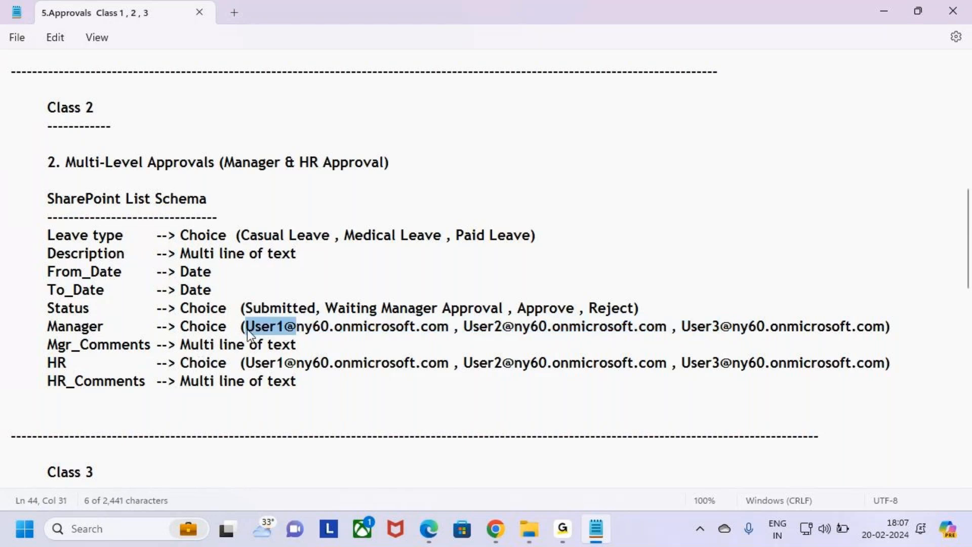
{"action": "type", "text": "Sunil"}
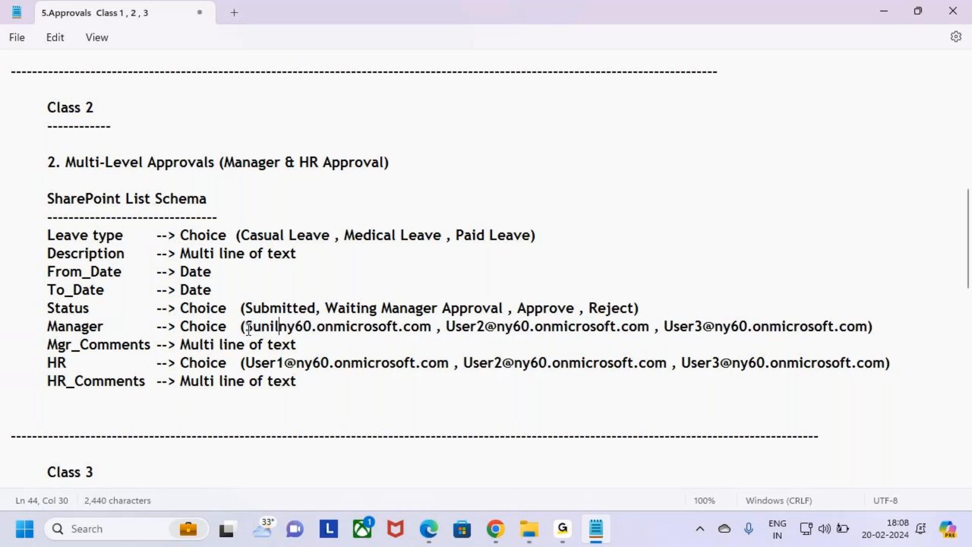
{"action": "type", "text": "@"}
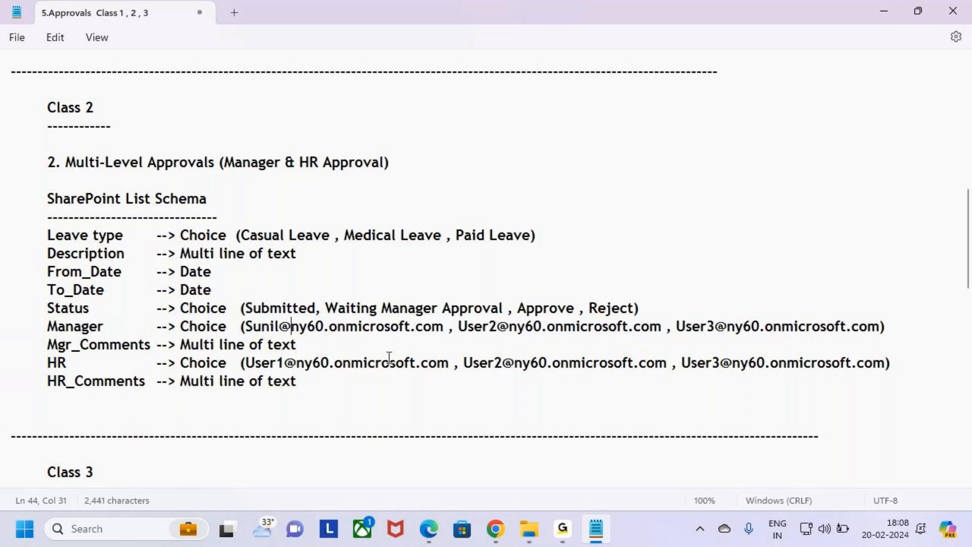
{"action": "left_click_drag", "start_coordinate": [498, 330], "coordinate": [477, 330]}
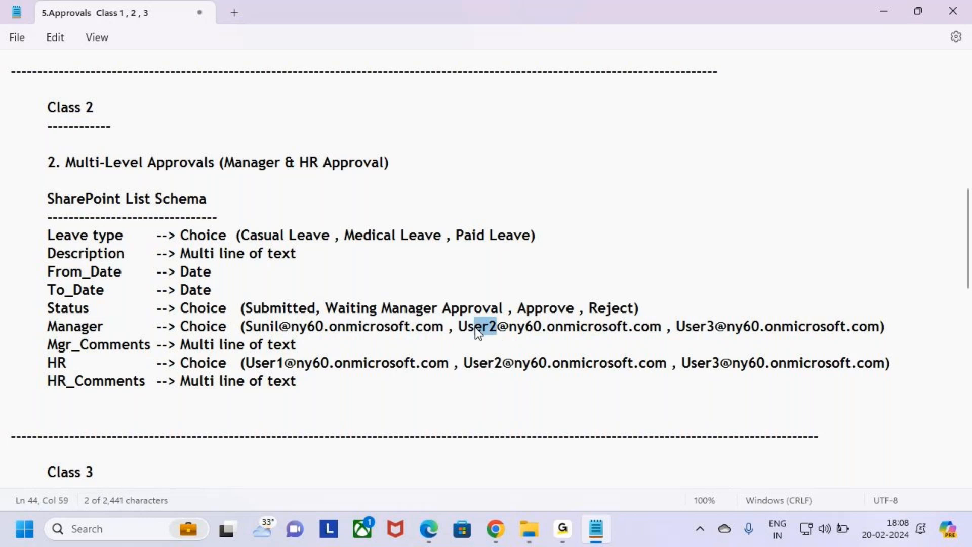
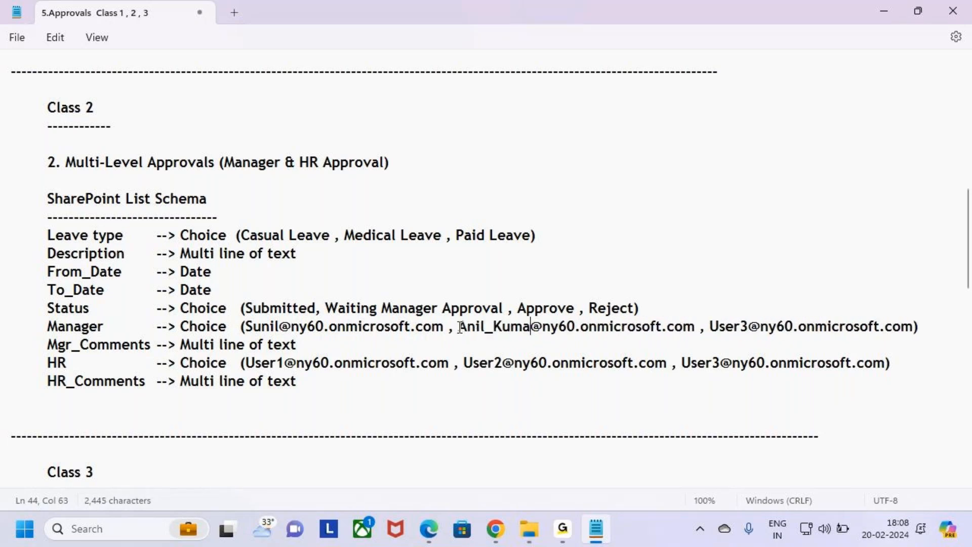
{"action": "left_click_drag", "start_coordinate": [708, 328], "coordinate": [919, 327]}
{"action": "key", "text": "BackSpace"}
{"action": "key", "text": "BackSpace"}
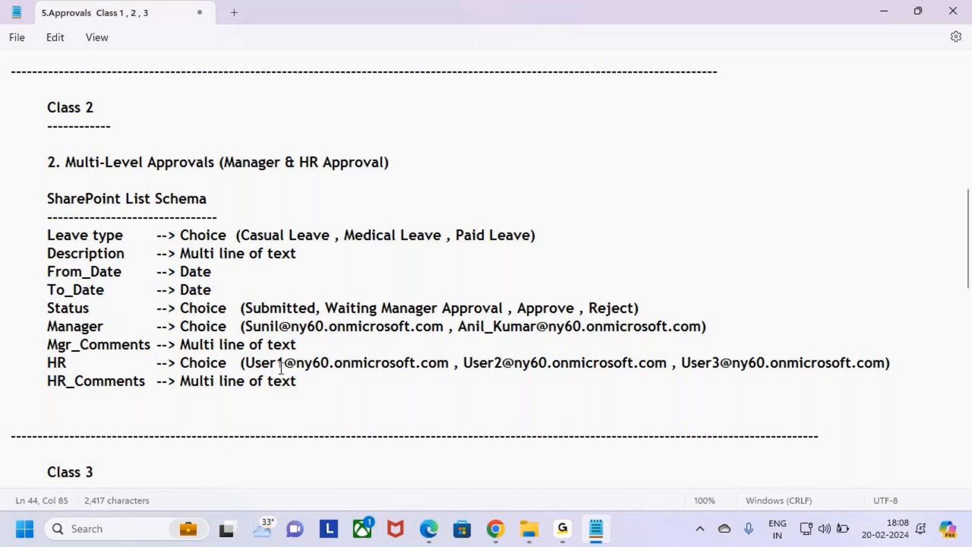
{"action": "left_click_drag", "start_coordinate": [245, 327], "coordinate": [667, 327]}
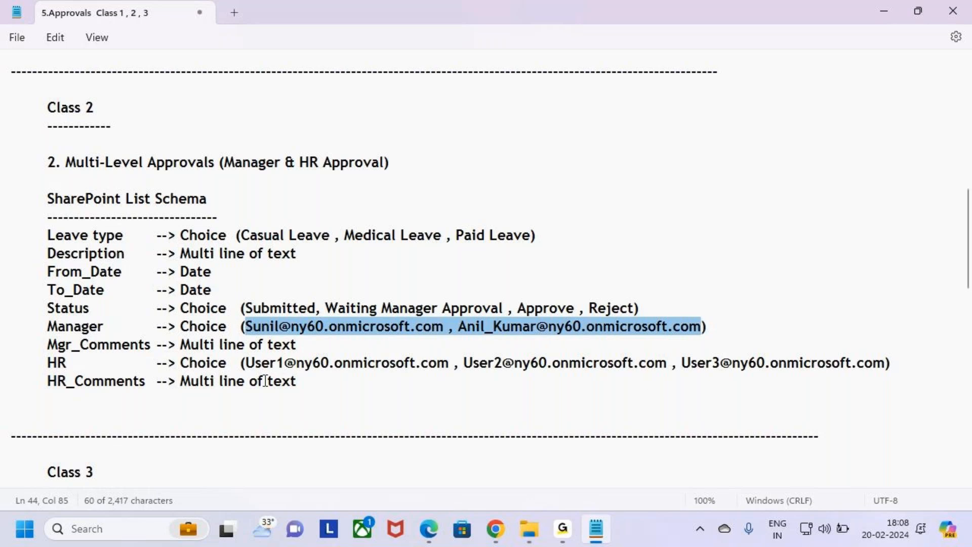
{"action": "left_click_drag", "start_coordinate": [246, 363], "coordinate": [889, 363]}
{"action": "key", "text": "ctrl+v"}
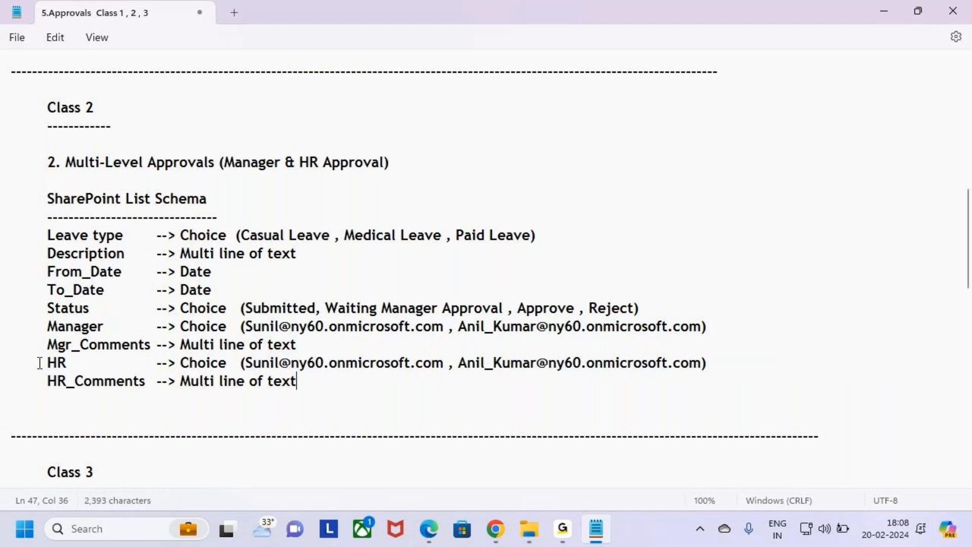
Highlight the finished HR and HR_Comments lines of the Class 2 schema.
{"action": "left_click_drag", "start_coordinate": [31, 362], "coordinate": [197, 357]}
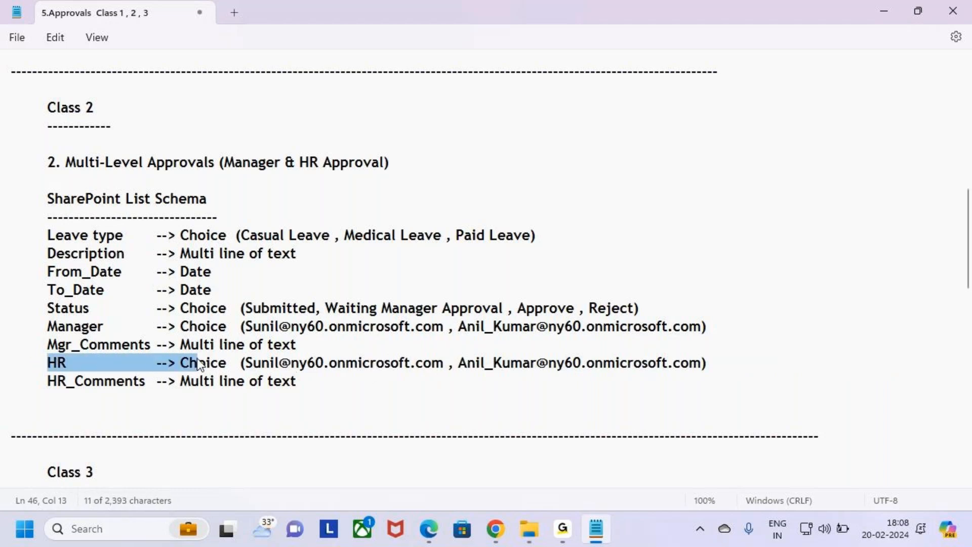
{"action": "left_click_drag", "start_coordinate": [48, 381], "coordinate": [295, 391]}
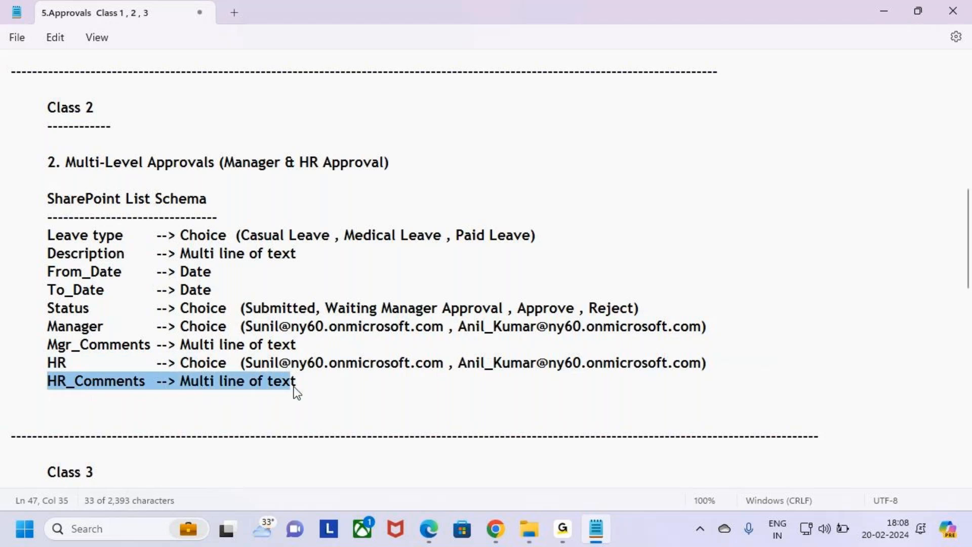
{"action": "left_click", "coordinate": [320, 387]}
{"action": "key", "text": "ctrl+2"}
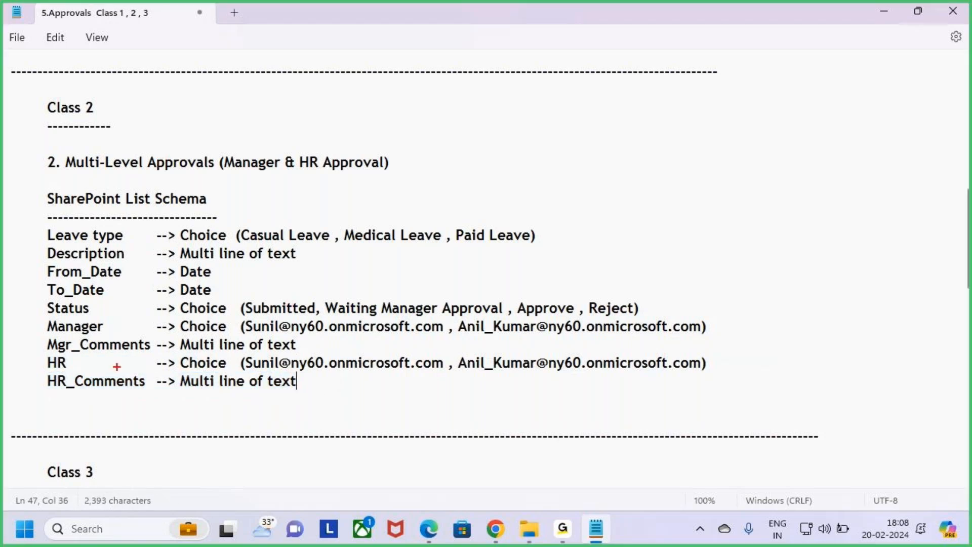
{"action": "mouse_move", "coordinate": [38, 351]}
{"action": "left_mouse_down"}
{"action": "mouse_move", "coordinate": [499, 397]}
{"action": "mouse_move", "coordinate": [778, 396]}
{"action": "left_mouse_up"}
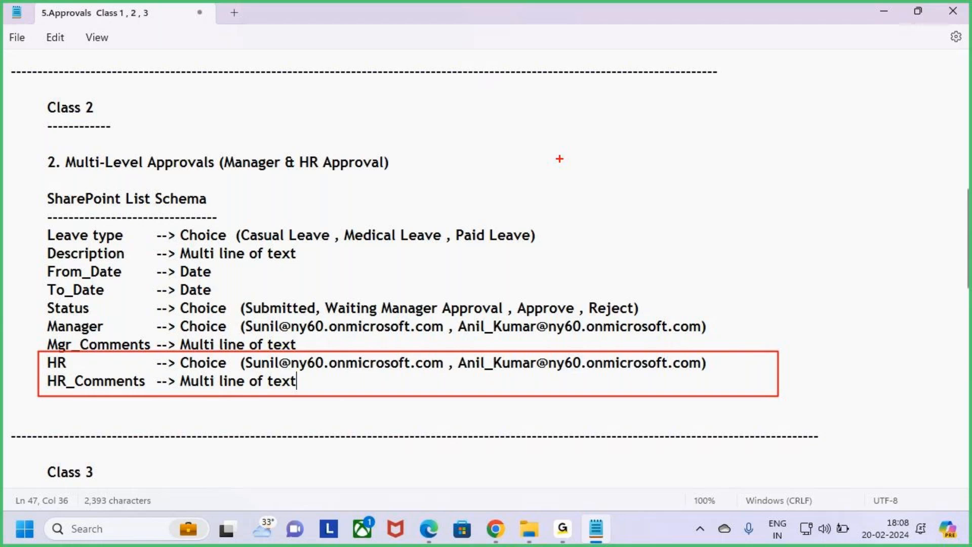
{"action": "key", "text": "Escape"}
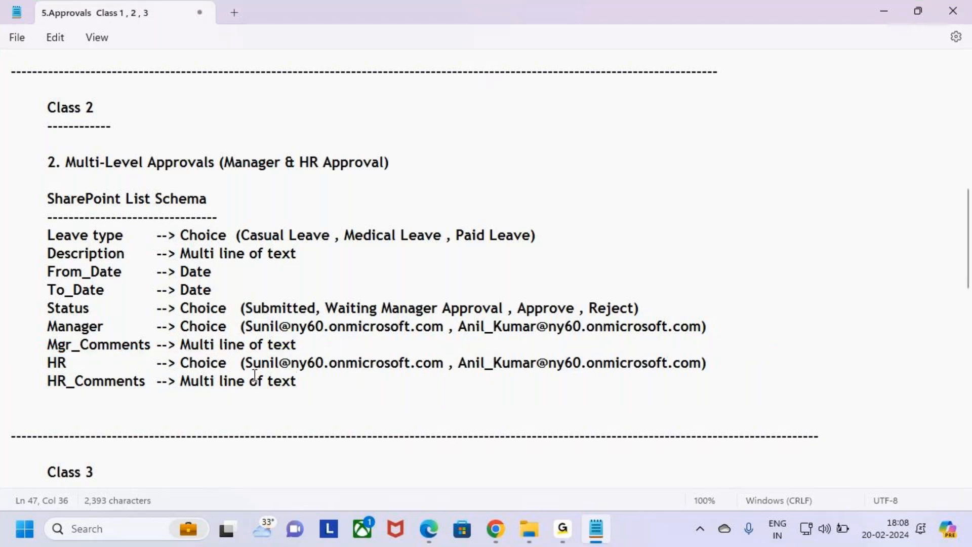
{"action": "scroll", "coordinate": [263, 405], "scroll_direction": "up", "scroll_amount": 1}
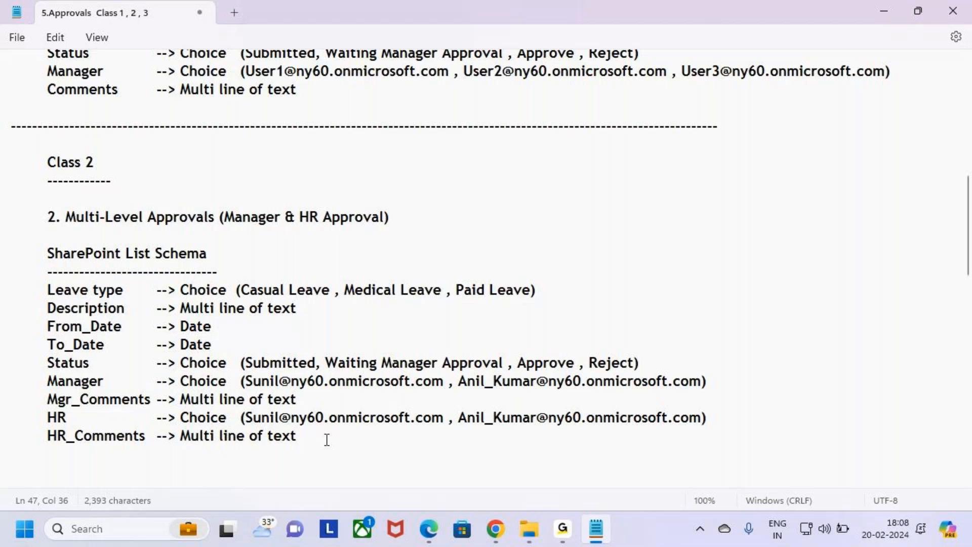
{"action": "left_click_drag", "start_coordinate": [326, 440], "coordinate": [1, 423]}
{"action": "left_click", "coordinate": [452, 455]}
Open a new browser window and go to the Power Apps site by typing 'make'.
{"action": "left_click", "coordinate": [500, 538]}
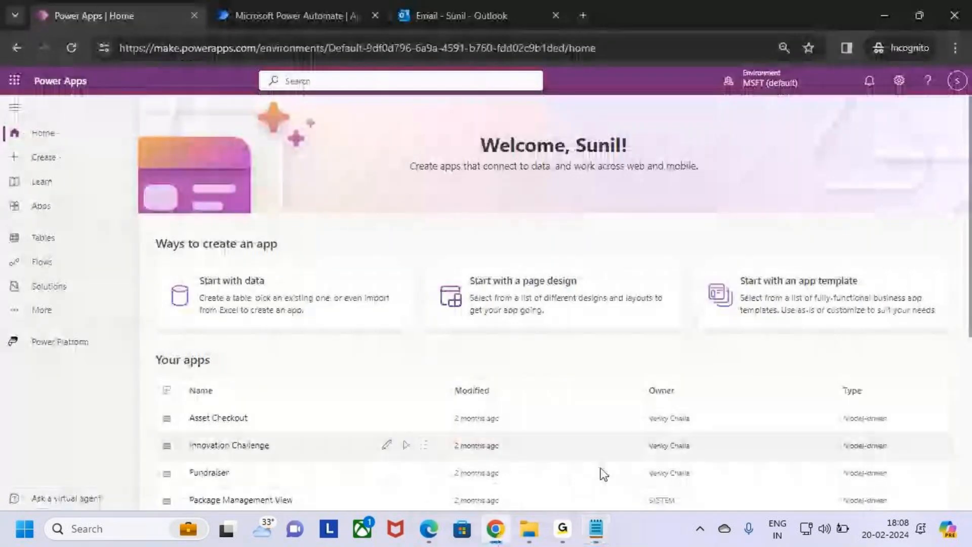
{"action": "left_click", "coordinate": [955, 48]}
{"action": "left_click", "coordinate": [828, 101]}
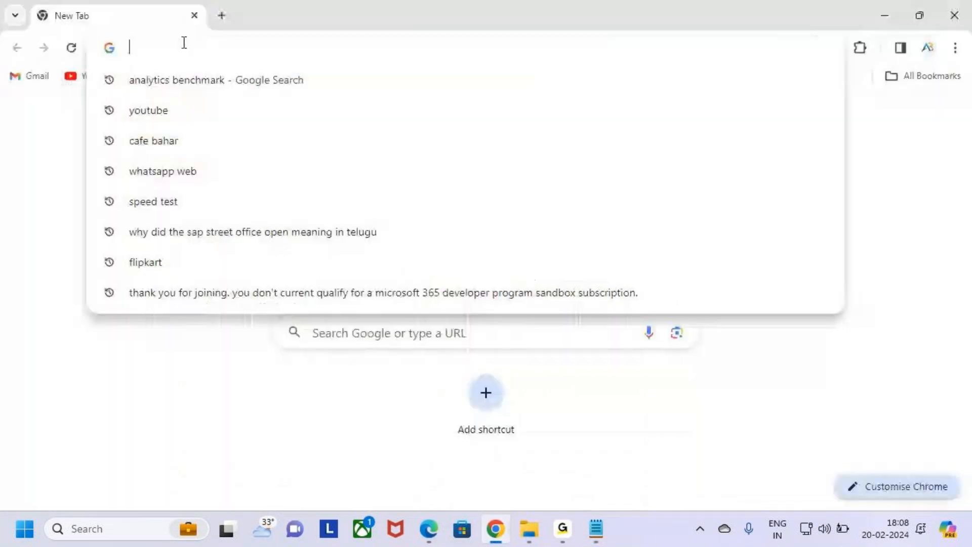
{"action": "type", "text": "make"}
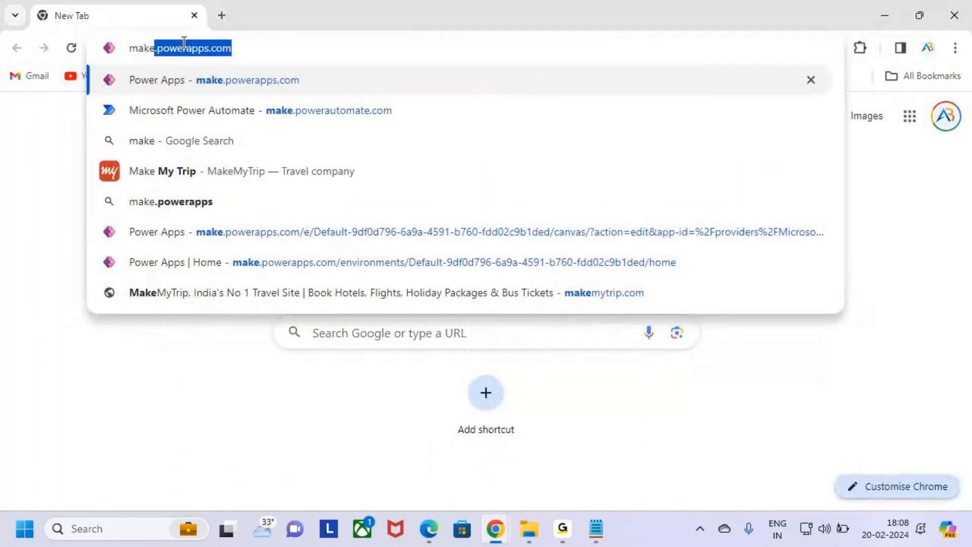
{"action": "key", "text": "Return"}
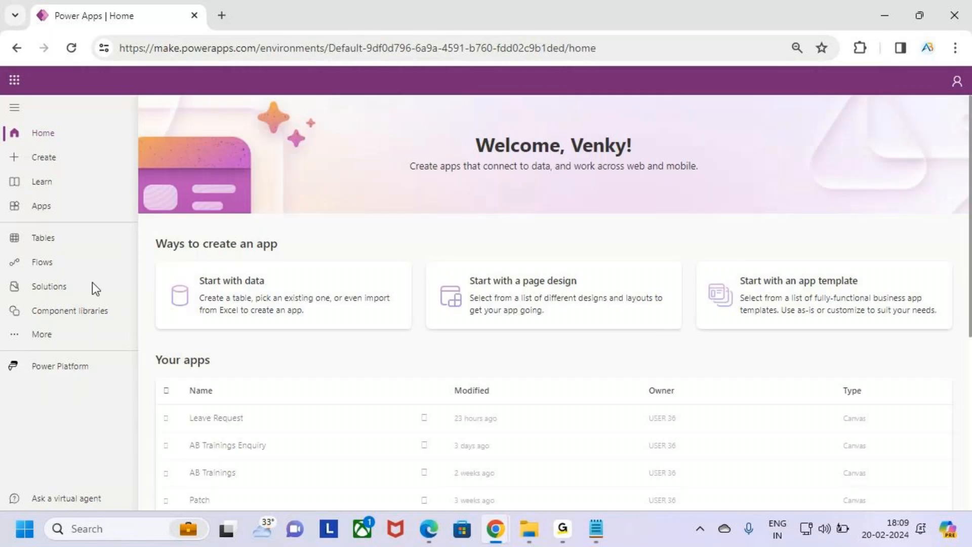
Open SharePoint in a new tab from the Microsoft 365 app launcher and switch to it.
{"action": "left_click", "coordinate": [16, 81]}
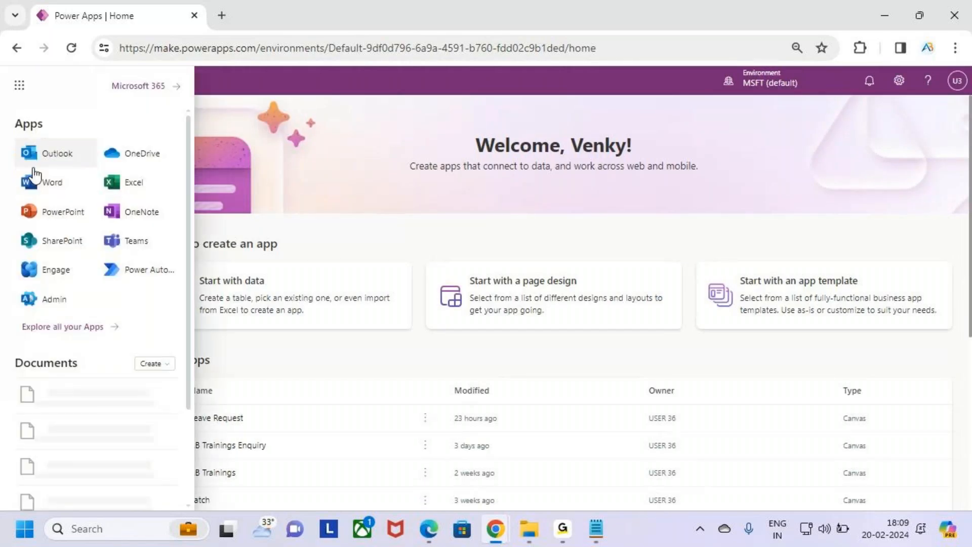
{"action": "left_click", "coordinate": [73, 248]}
{"action": "left_click", "coordinate": [144, 9]}
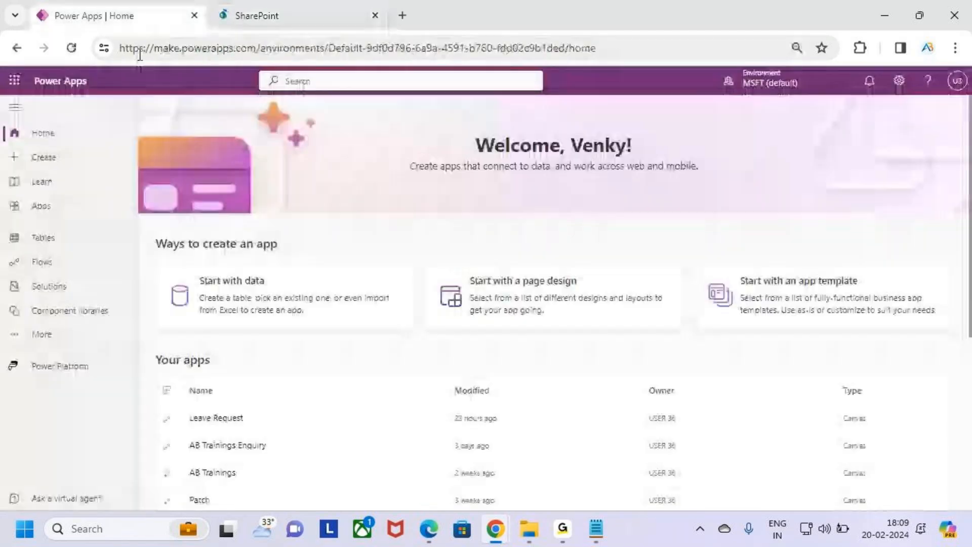
{"action": "left_click", "coordinate": [14, 80]}
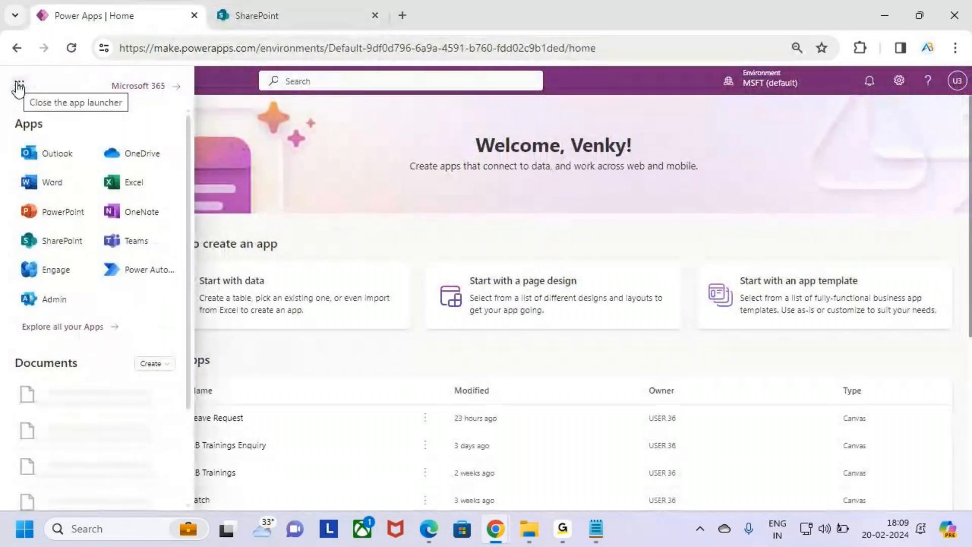
{"action": "left_click", "coordinate": [14, 80]}
{"action": "left_click", "coordinate": [15, 82]}
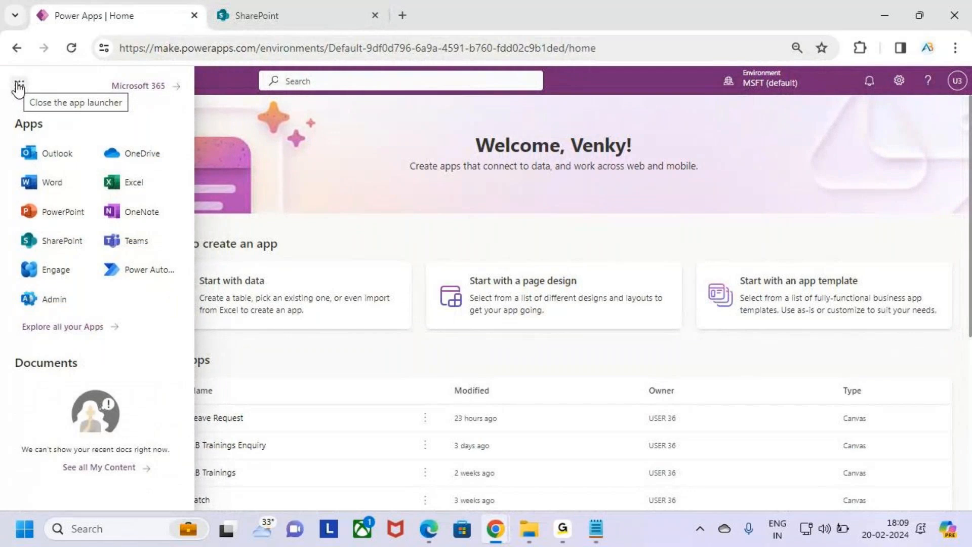
{"action": "left_click", "coordinate": [19, 87]}
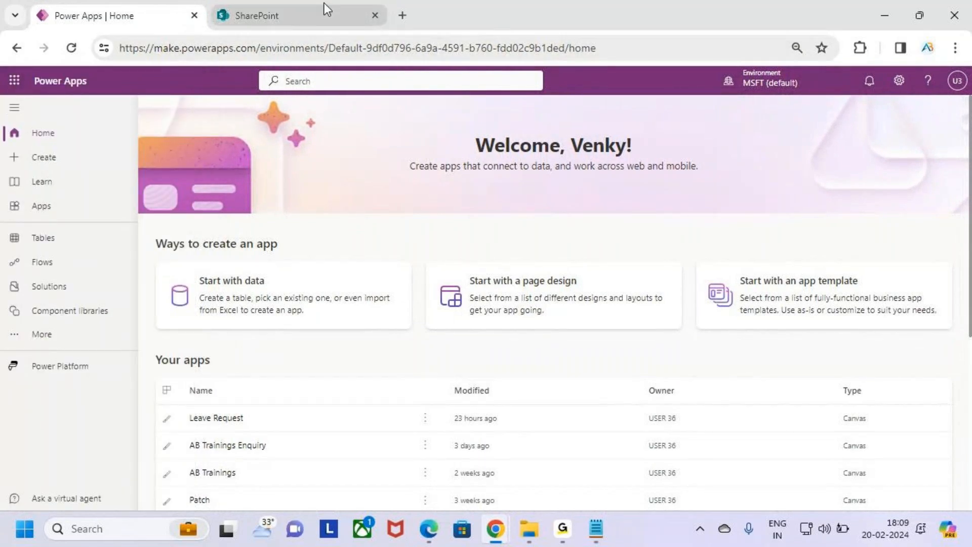
{"action": "left_click", "coordinate": [332, 17]}
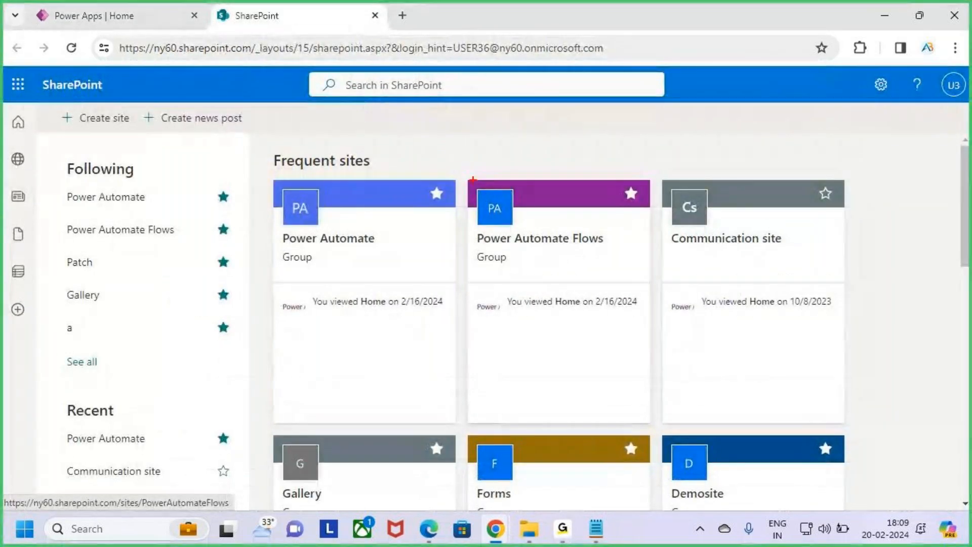
Open the Power Automate Flows site and its Leave Approval list.
{"action": "left_click_drag", "start_coordinate": [505, 268], "coordinate": [649, 425]}
{"action": "left_click_drag", "start_coordinate": [511, 322], "coordinate": [598, 224]}
{"action": "left_click", "coordinate": [568, 263]}
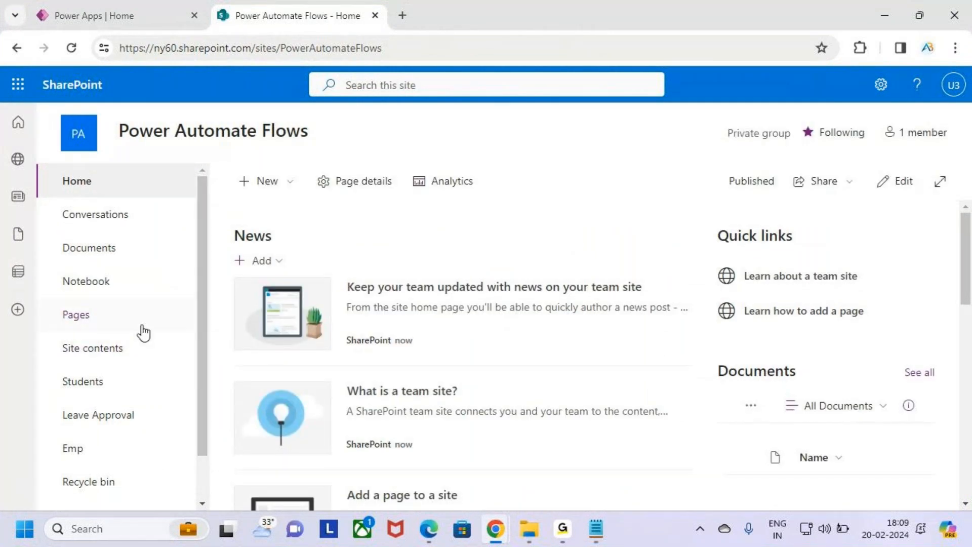
{"action": "scroll", "coordinate": [137, 337], "scroll_direction": "down", "scroll_amount": 1}
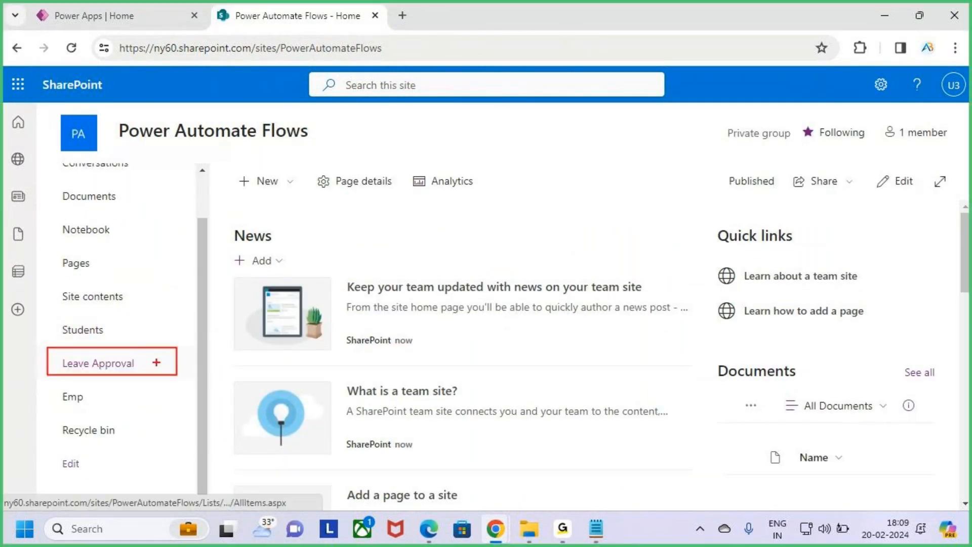
{"action": "left_click", "coordinate": [113, 363]}
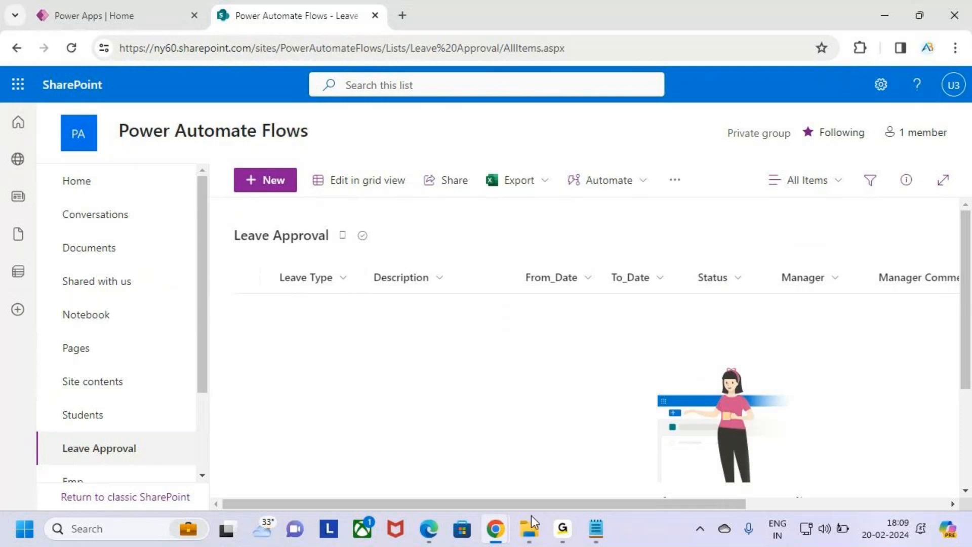
Return to the Leave Approval list and scroll its columns right to Manager and Manager Comments.
{"action": "left_click", "coordinate": [533, 501]}
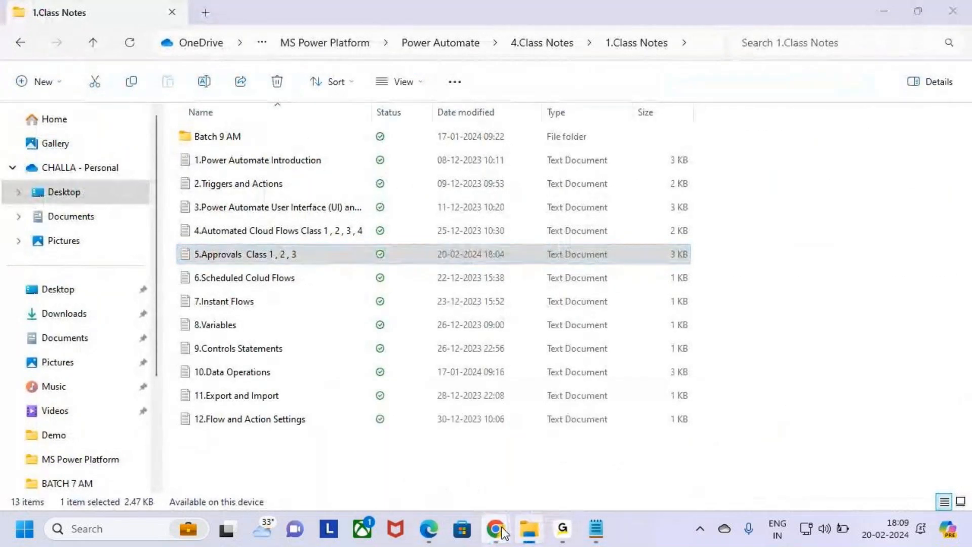
{"action": "key", "text": "alt+Tab"}
{"action": "left_click", "coordinate": [512, 191]}
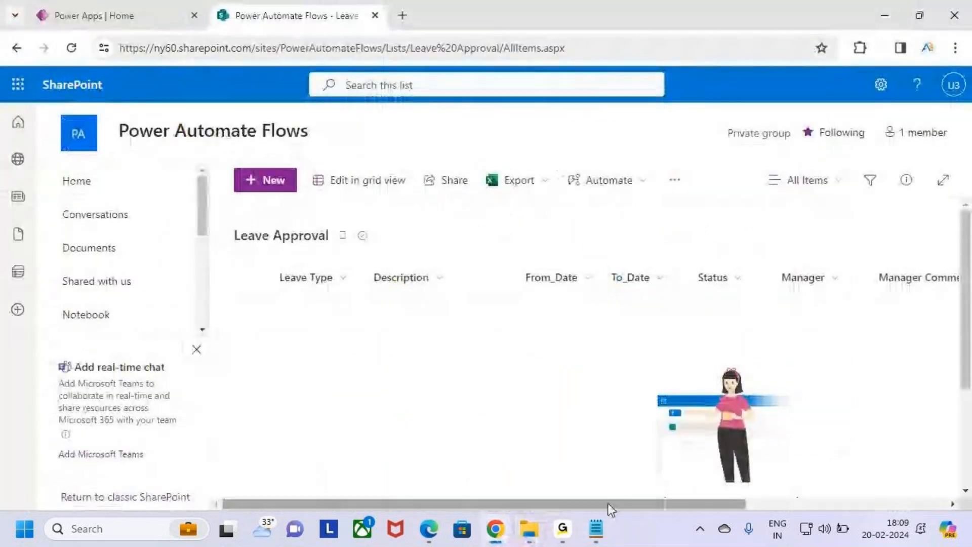
{"action": "left_click_drag", "start_coordinate": [693, 502], "coordinate": [886, 501]}
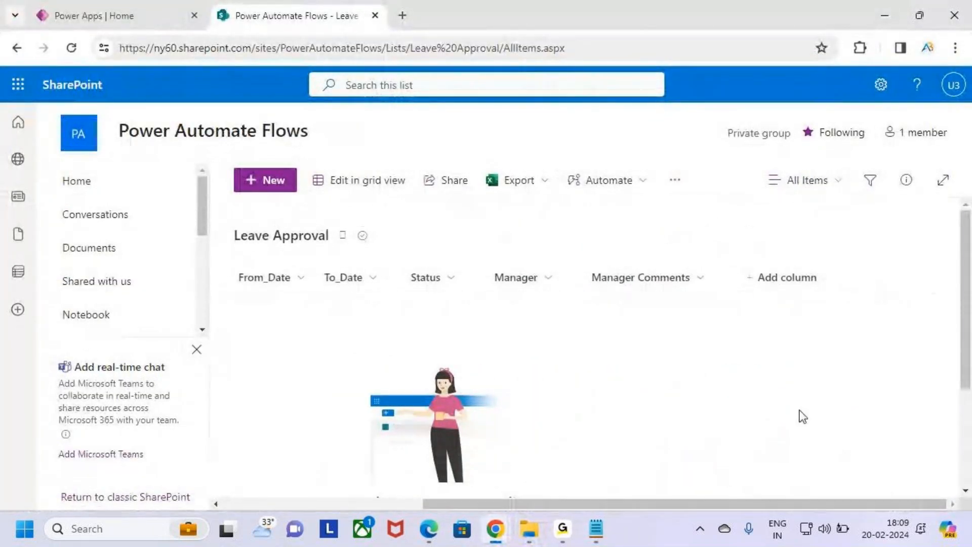
{"action": "mouse_move", "coordinate": [735, 265]}
{"action": "left_mouse_down"}
{"action": "mouse_move", "coordinate": [735, 295]}
{"action": "mouse_move", "coordinate": [749, 276]}
{"action": "mouse_move", "coordinate": [761, 291]}
{"action": "mouse_move", "coordinate": [824, 293]}
{"action": "left_mouse_up"}
{"action": "left_click_drag", "start_coordinate": [494, 286], "coordinate": [550, 287]}
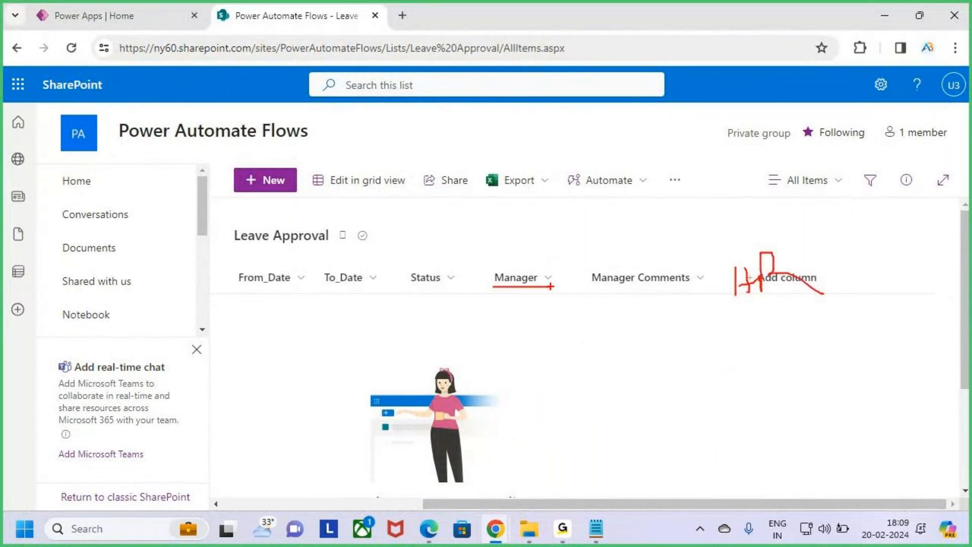
{"action": "mouse_move", "coordinate": [613, 290]}
{"action": "left_mouse_down"}
{"action": "mouse_move", "coordinate": [824, 291]}
{"action": "mouse_move", "coordinate": [836, 449]}
{"action": "left_mouse_up"}
Open Leave Approval's List settings from the gear menu and start a new column under Columns.
{"action": "left_click_drag", "start_coordinate": [853, 315], "coordinate": [855, 344]}
{"action": "left_click_drag", "start_coordinate": [876, 315], "coordinate": [874, 347]}
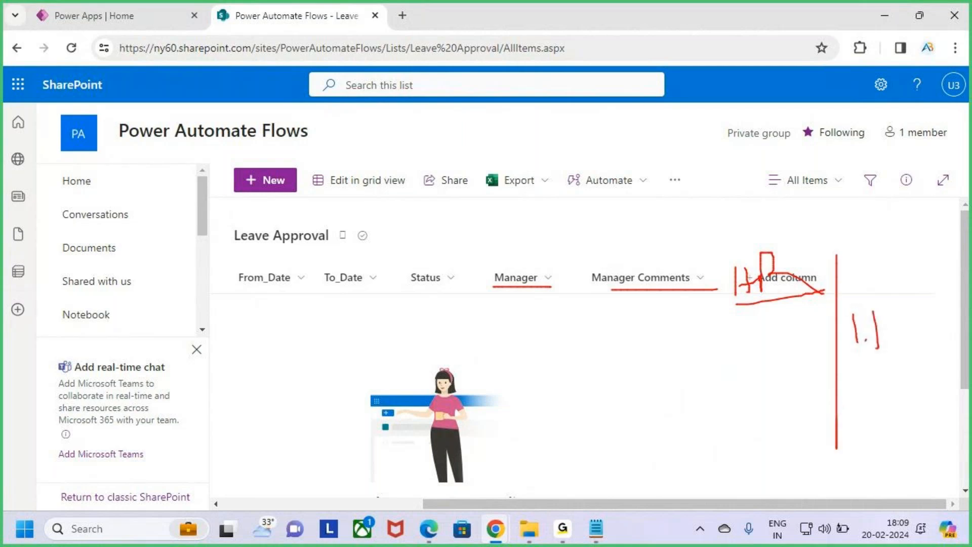
{"action": "key", "text": "Escape"}
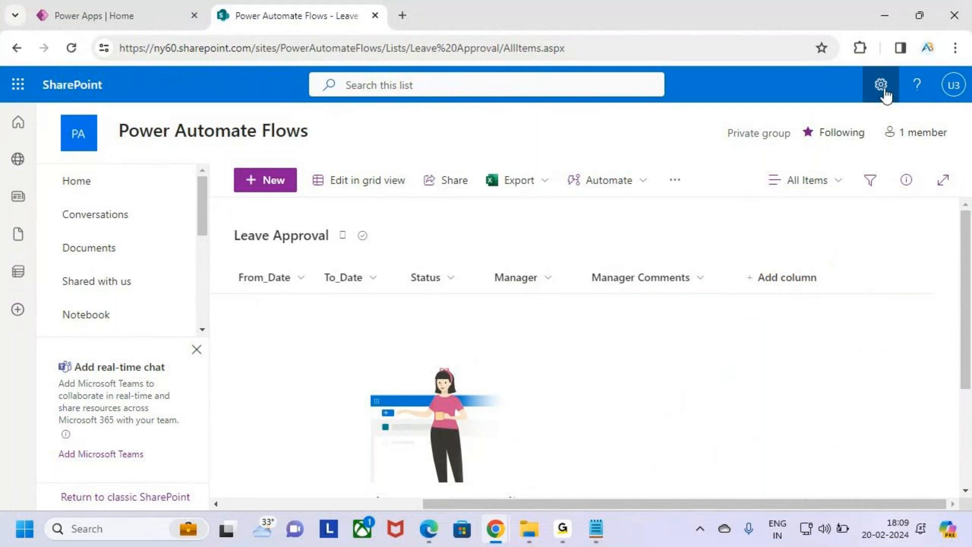
{"action": "left_click", "coordinate": [884, 91]}
{"action": "left_click", "coordinate": [751, 243]}
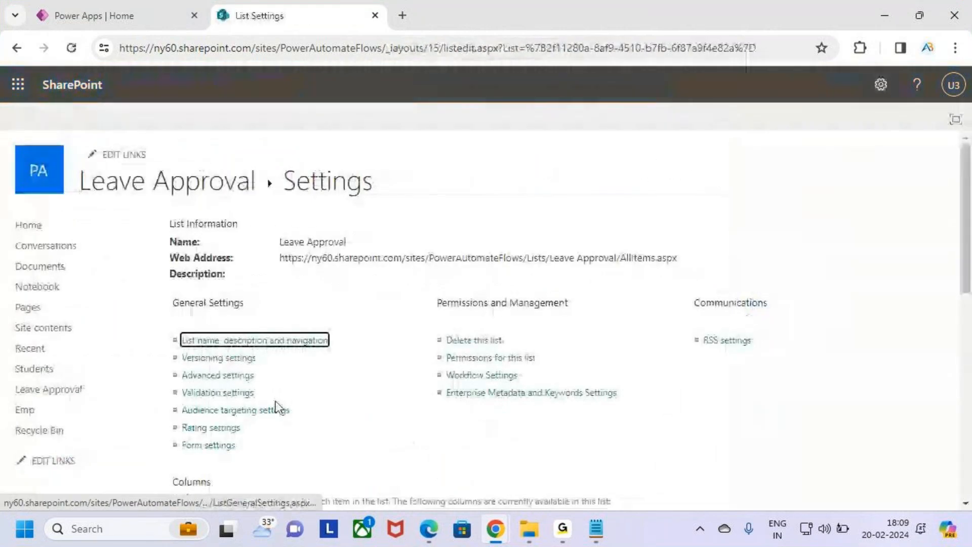
{"action": "scroll", "coordinate": [291, 420], "scroll_direction": "down", "scroll_amount": 7}
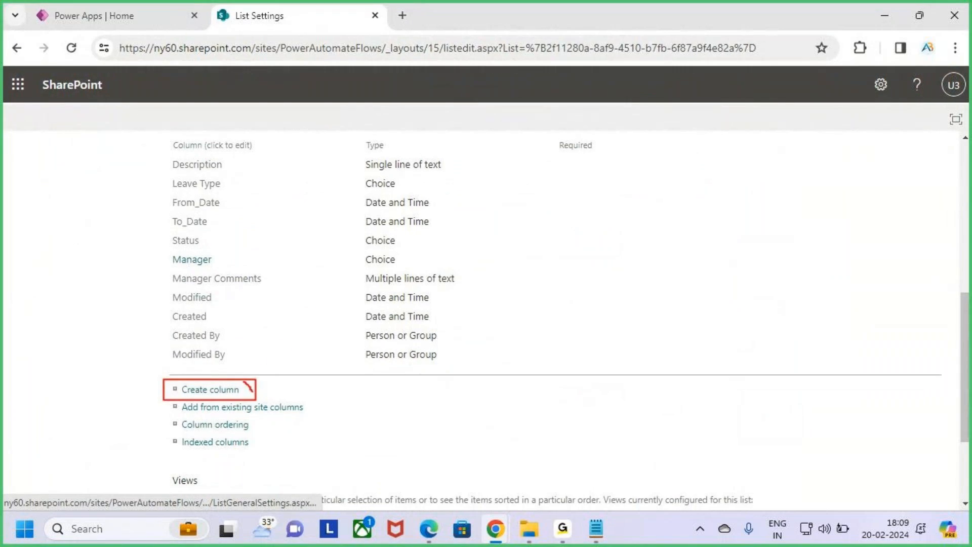
{"action": "left_click", "coordinate": [221, 391]}
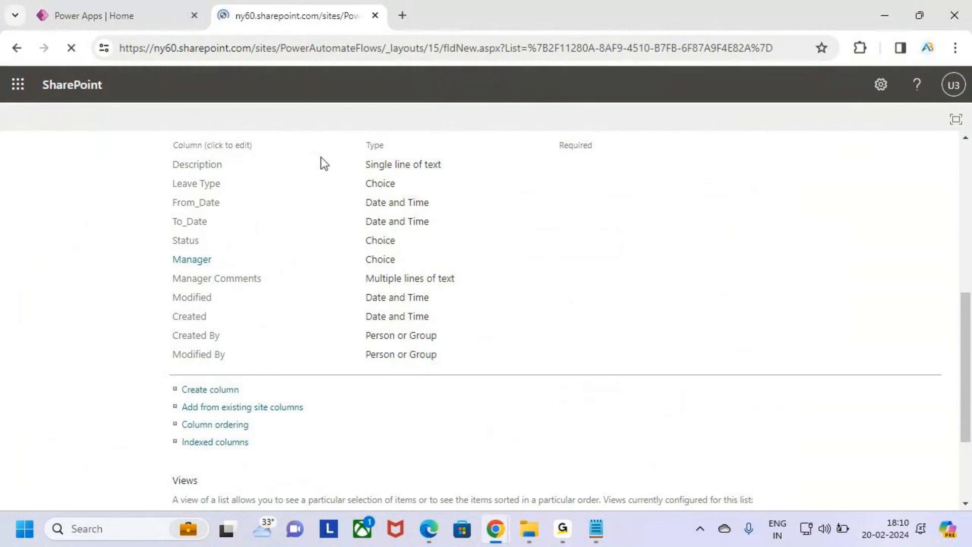
Name the new column HR and make it a Choice column.
{"action": "left_click", "coordinate": [417, 242]}
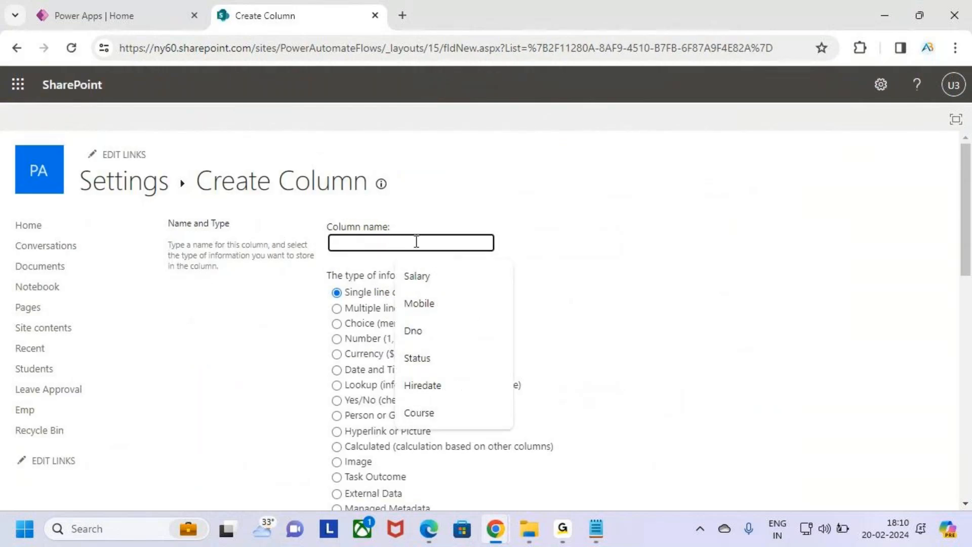
{"action": "type", "text": "HR"}
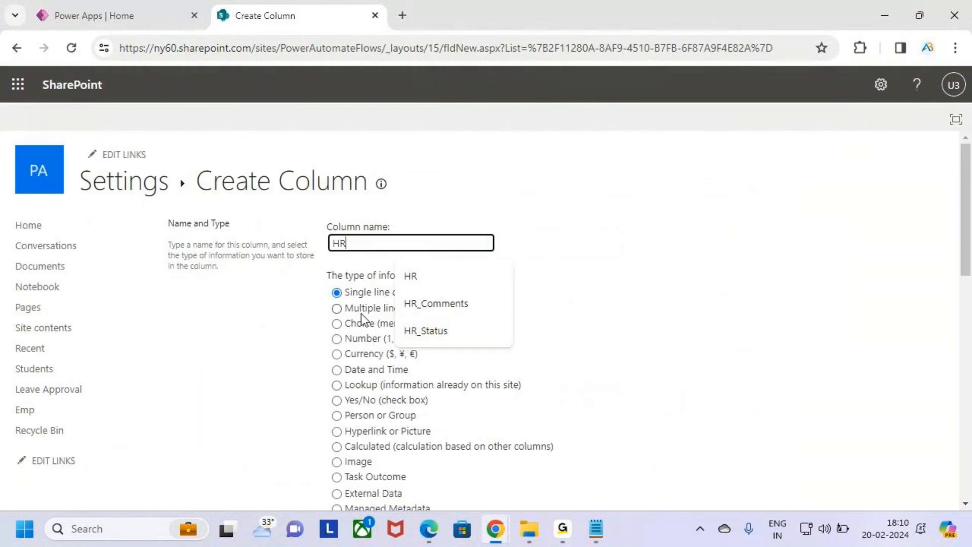
{"action": "scroll", "coordinate": [402, 434], "scroll_direction": "down", "scroll_amount": 1}
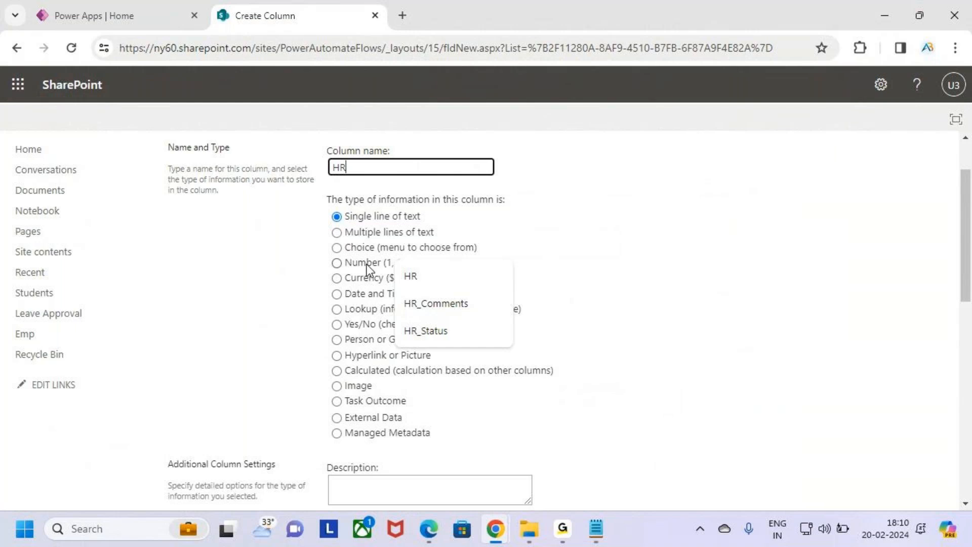
{"action": "left_click", "coordinate": [377, 249]}
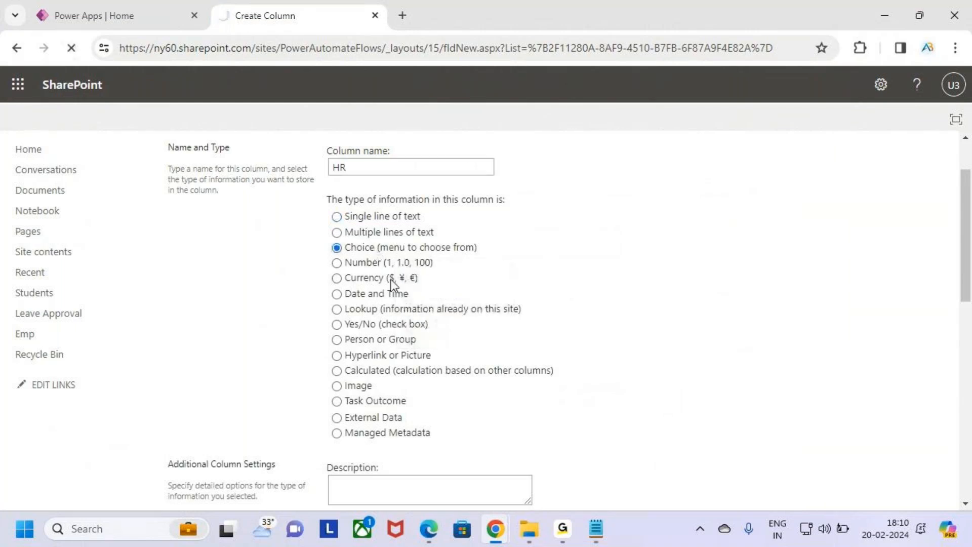
Replace the placeholder choices with the two HR approvers' e-mail addresses from Notepad, one per line.
{"action": "left_click", "coordinate": [596, 529]}
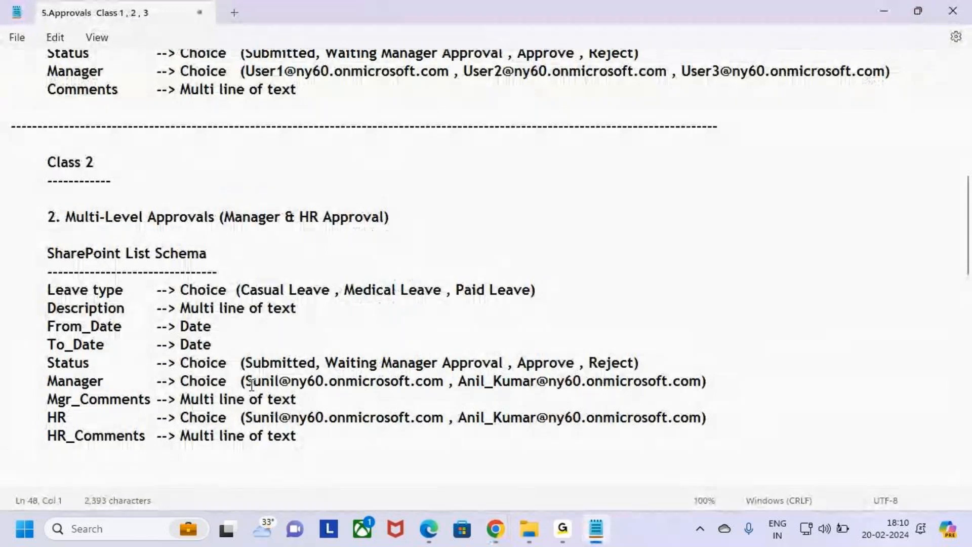
{"action": "left_click", "coordinate": [282, 436]}
{"action": "left_click_drag", "start_coordinate": [247, 418], "coordinate": [698, 417]}
{"action": "key", "text": "ctrl+c"}
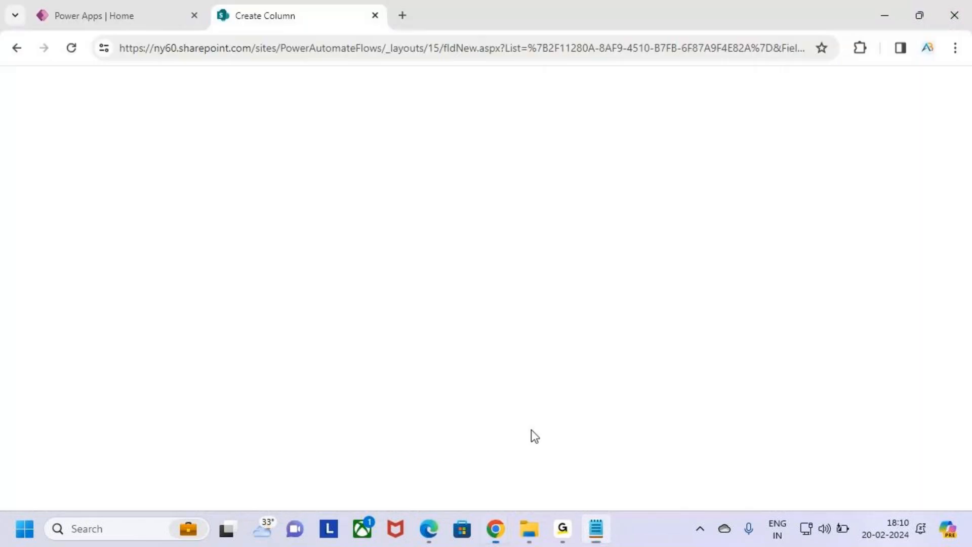
{"action": "scroll", "coordinate": [434, 373], "scroll_direction": "down", "scroll_amount": 10}
{"action": "left_click", "coordinate": [418, 275]}
{"action": "key", "text": "ctrl+a"}
{"action": "key", "text": "BackSpace"}
{"action": "key", "text": "ctrl+v"}
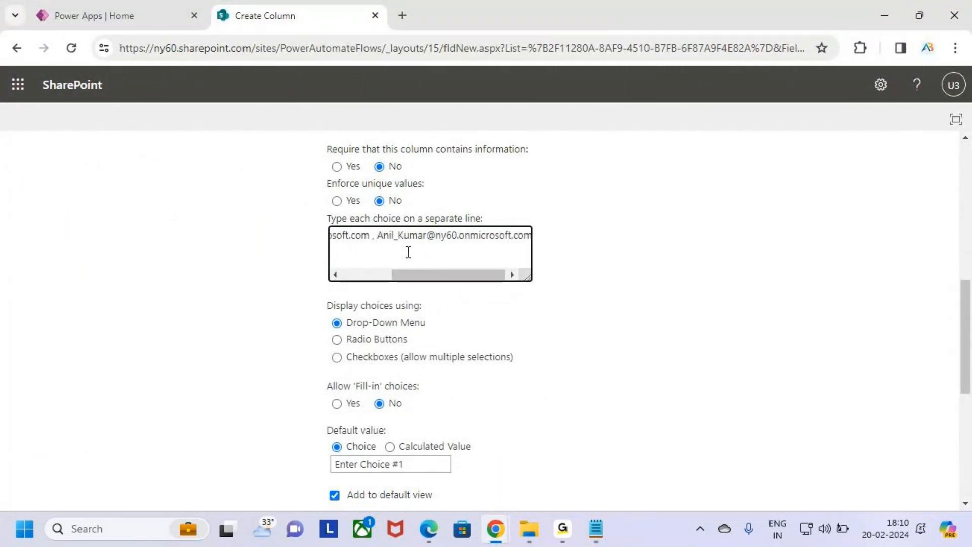
{"action": "key", "text": "BackSpace"}
{"action": "key", "text": "BackSpace"}
{"action": "key", "text": "BackSpace"}
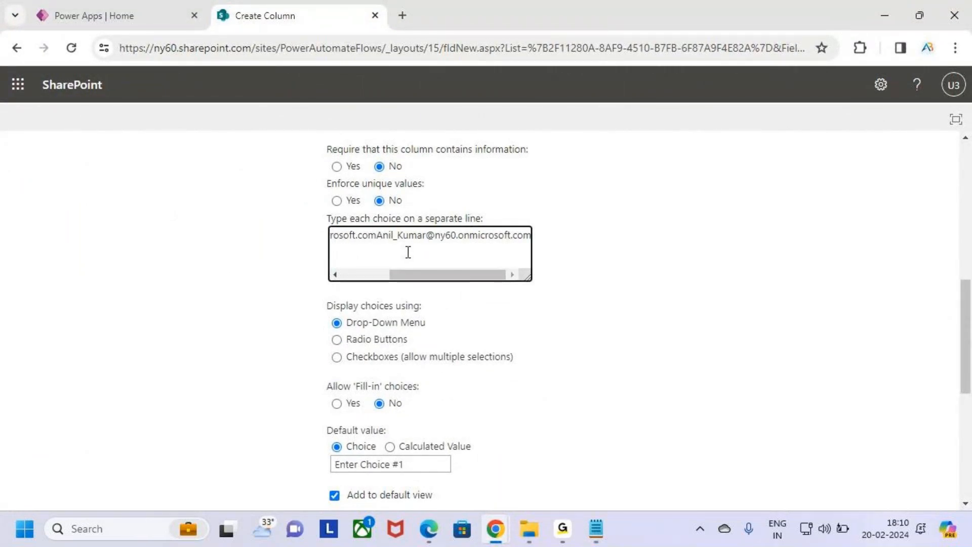
{"action": "key", "text": "Return"}
{"action": "left_click_drag", "start_coordinate": [502, 251], "coordinate": [261, 232]}
{"action": "left_click", "coordinate": [619, 365]}
Clear the default value and save the HR column.
{"action": "scroll", "coordinate": [598, 399], "scroll_direction": "down", "scroll_amount": 3}
{"action": "triple_click", "coordinate": [400, 313]}
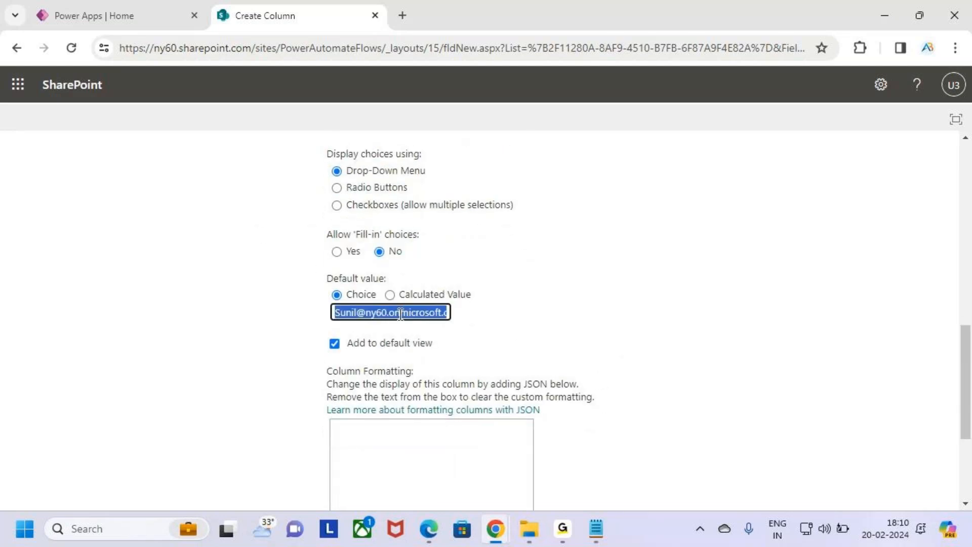
{"action": "key", "text": "BackSpace"}
{"action": "left_click", "coordinate": [647, 319]}
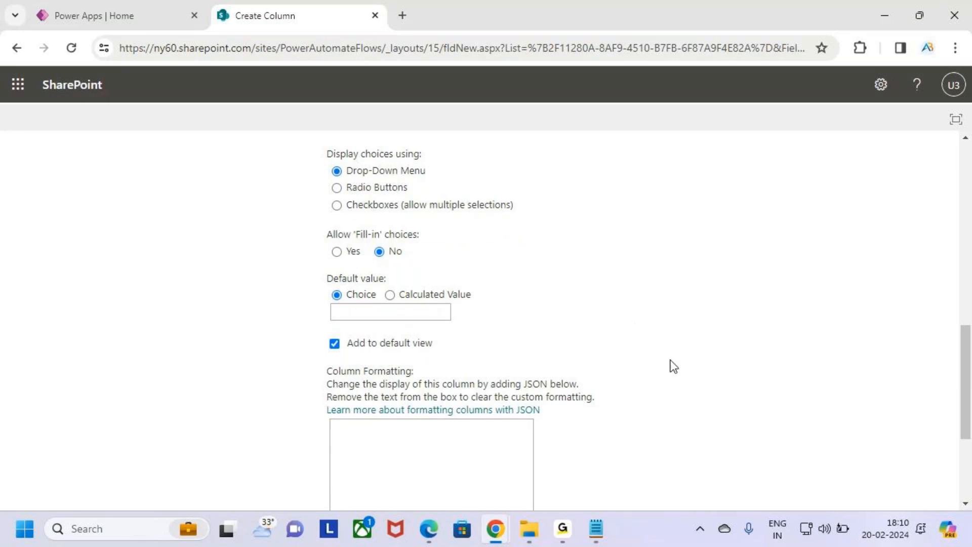
{"action": "scroll", "coordinate": [668, 364], "scroll_direction": "down", "scroll_amount": 4}
{"action": "left_click", "coordinate": [858, 427]}
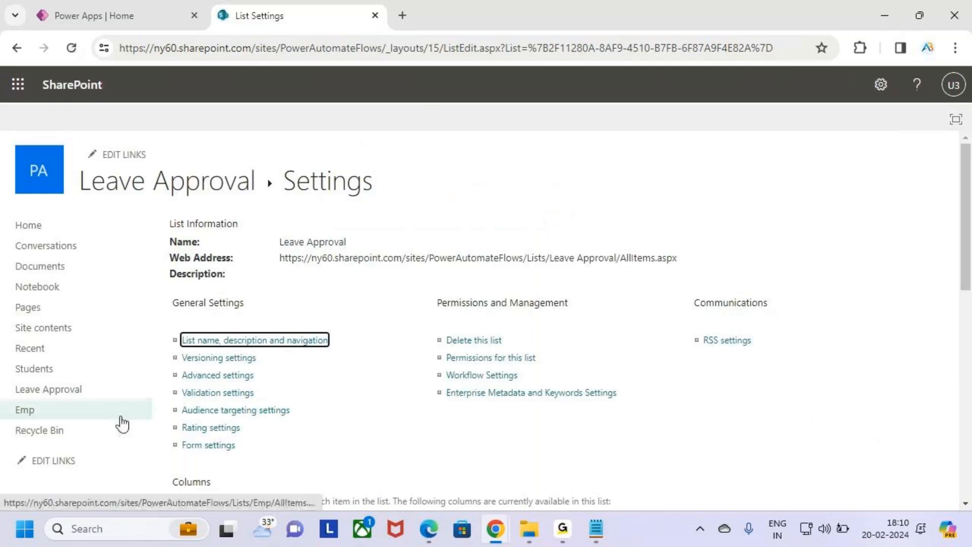
Create an HR_Comments column of type Multiple lines of text and save it.
{"action": "scroll", "coordinate": [319, 336], "scroll_direction": "down", "scroll_amount": 8}
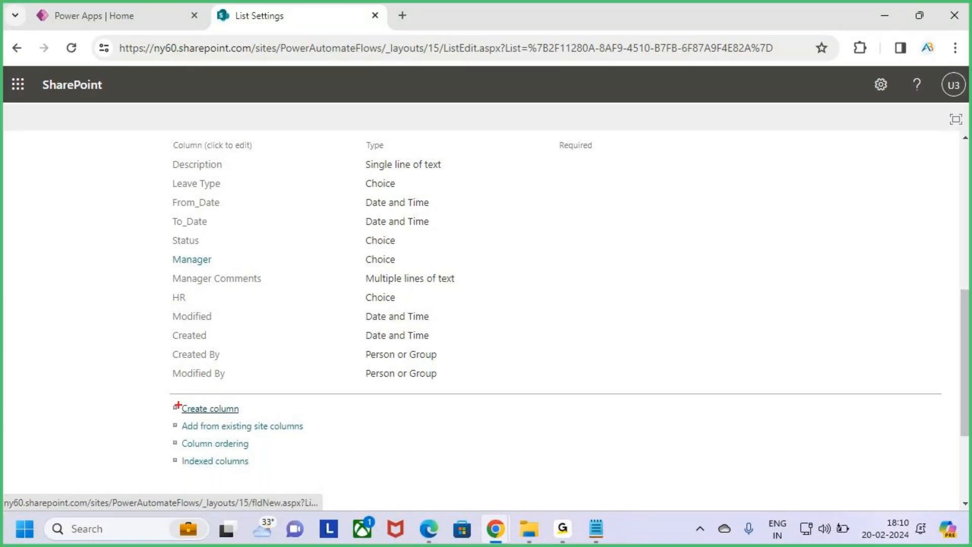
{"action": "left_click", "coordinate": [196, 411]}
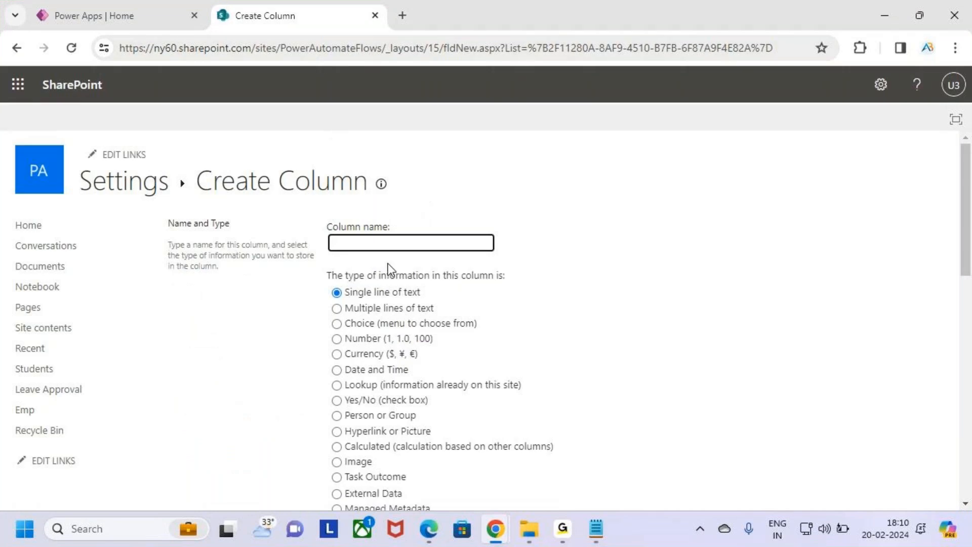
{"action": "left_click", "coordinate": [376, 242]}
{"action": "type", "text": "HR"}
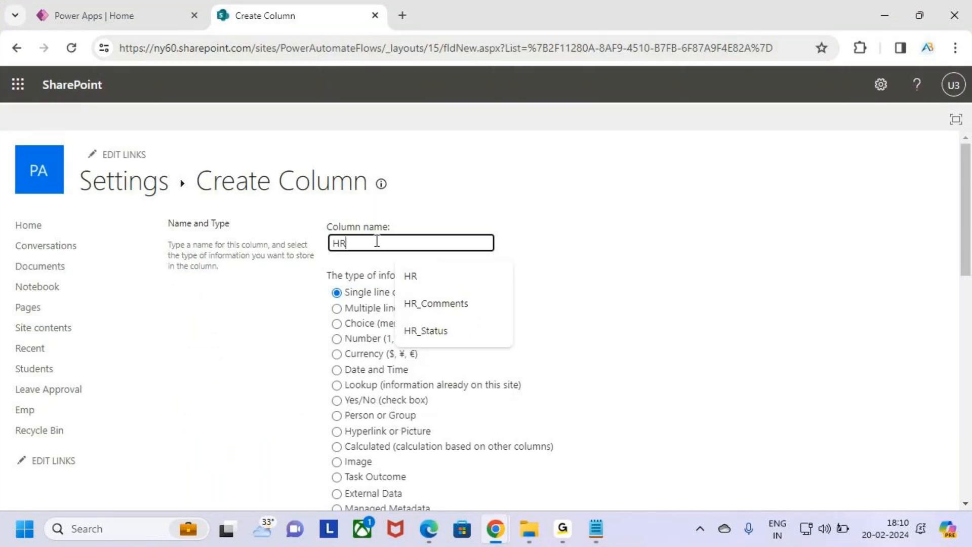
{"action": "type", "text": "_Commem"}
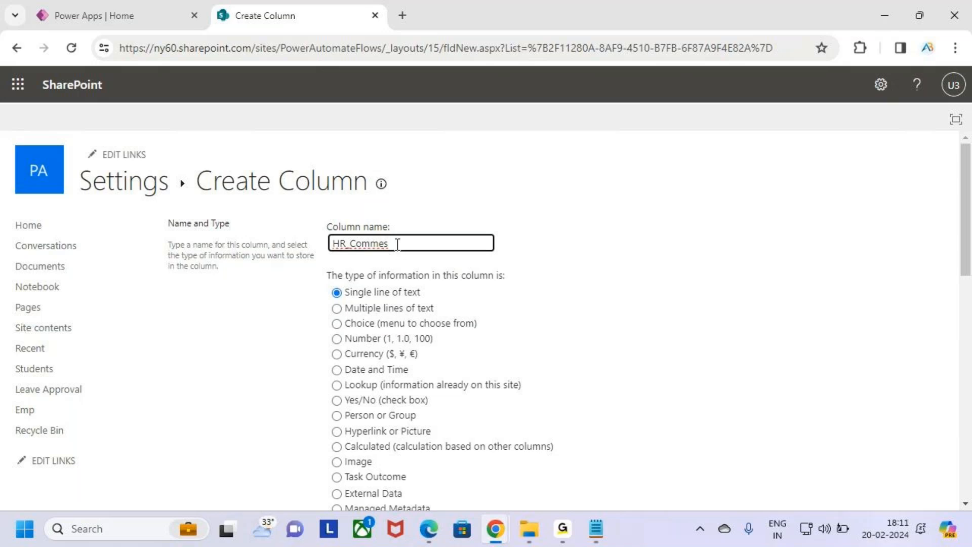
{"action": "left_click", "coordinate": [649, 268]}
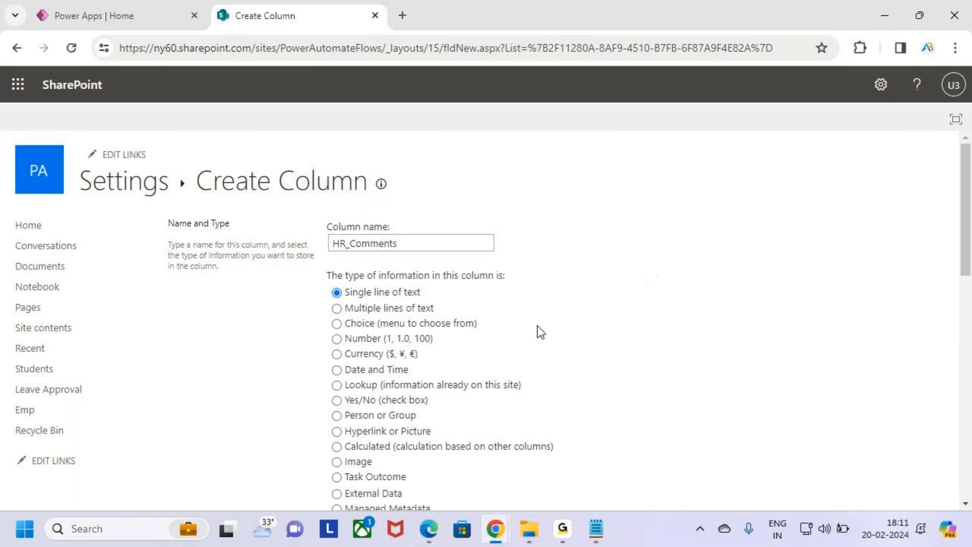
{"action": "left_click", "coordinate": [383, 311]}
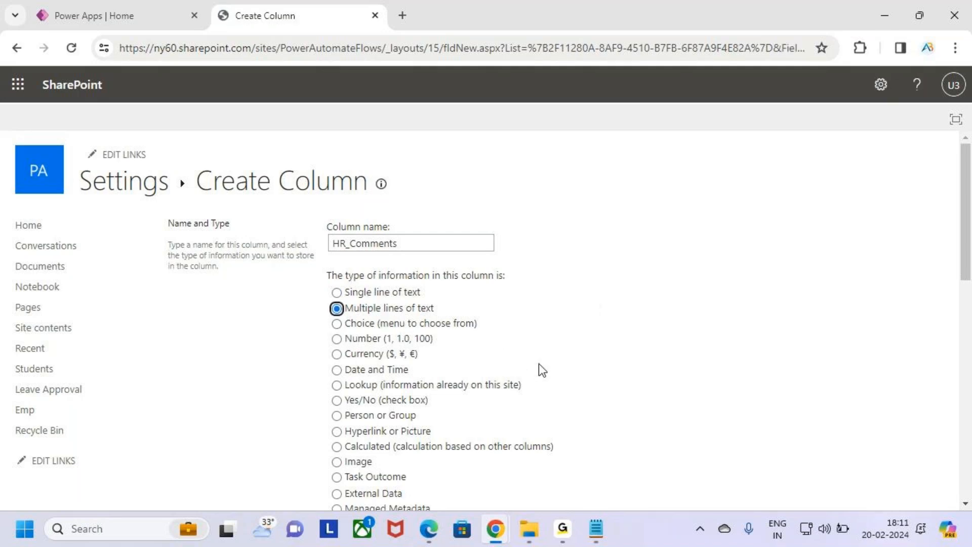
{"action": "scroll", "coordinate": [582, 380], "scroll_direction": "down", "scroll_amount": 10}
{"action": "left_click", "coordinate": [861, 429]}
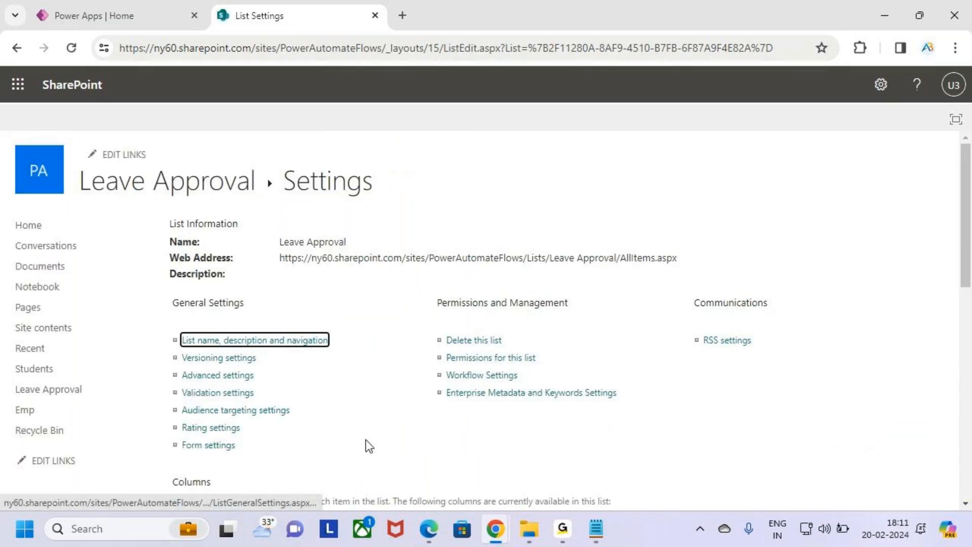
Open the Leave Approval list, narrow the Description column and reload the page.
{"action": "scroll", "coordinate": [359, 395], "scroll_direction": "down", "scroll_amount": 9}
{"action": "scroll", "coordinate": [357, 317], "scroll_direction": "up", "scroll_amount": 2}
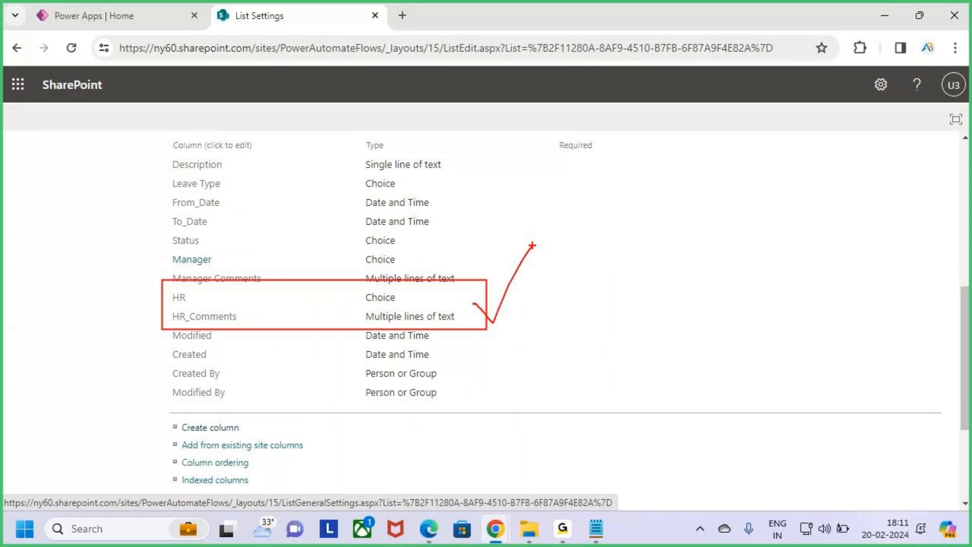
{"action": "scroll", "coordinate": [357, 317], "scroll_direction": "up", "scroll_amount": 8}
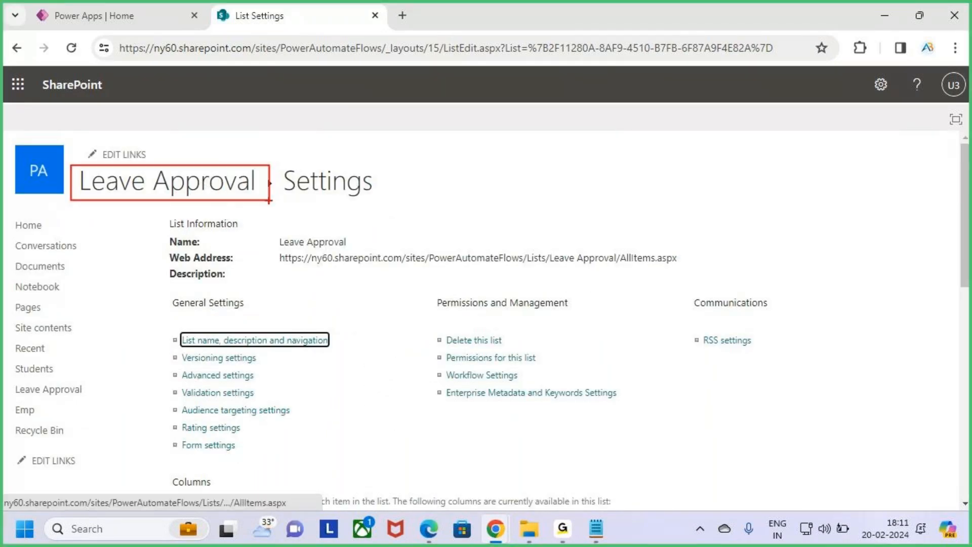
{"action": "left_click", "coordinate": [142, 188]}
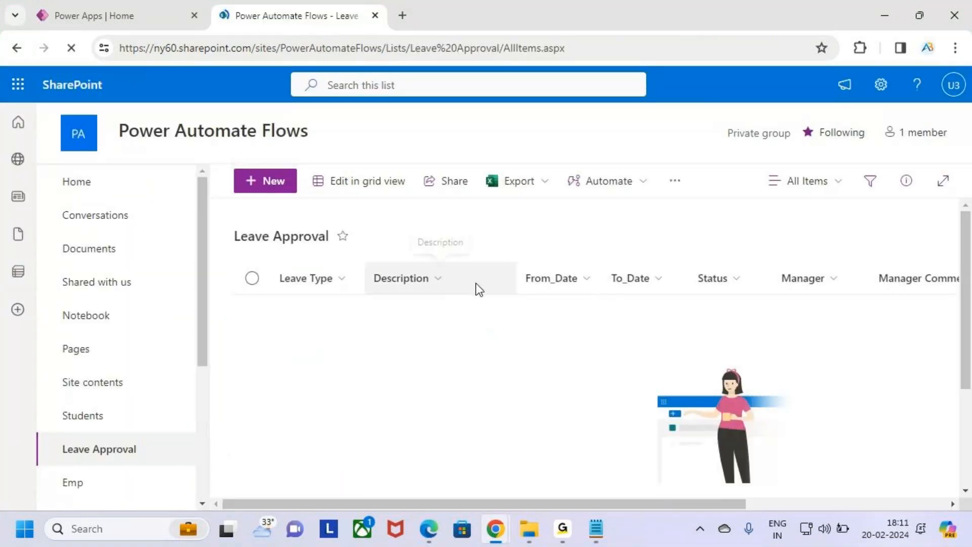
{"action": "left_click_drag", "start_coordinate": [510, 278], "coordinate": [481, 280]}
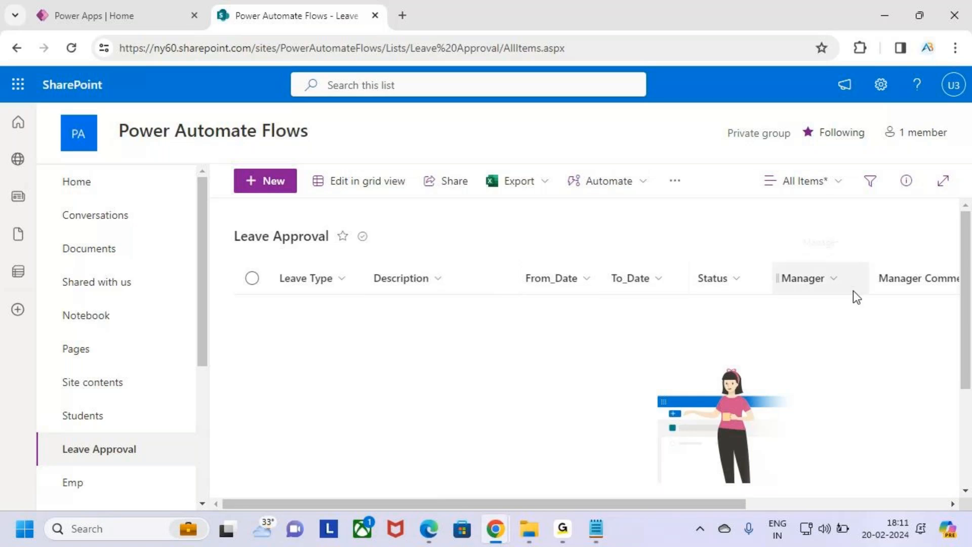
{"action": "left_click_drag", "start_coordinate": [736, 502], "coordinate": [947, 503]}
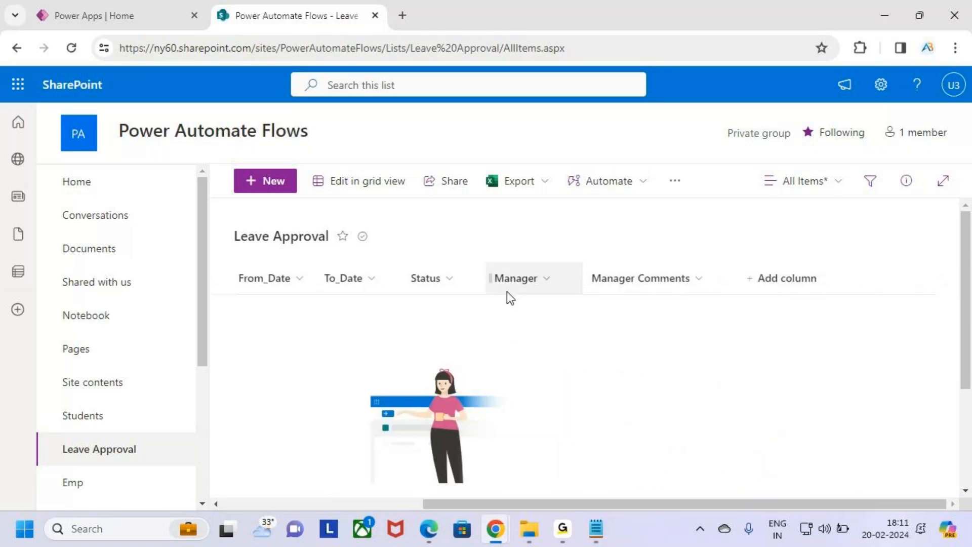
{"action": "left_click_drag", "start_coordinate": [727, 278], "coordinate": [720, 285]}
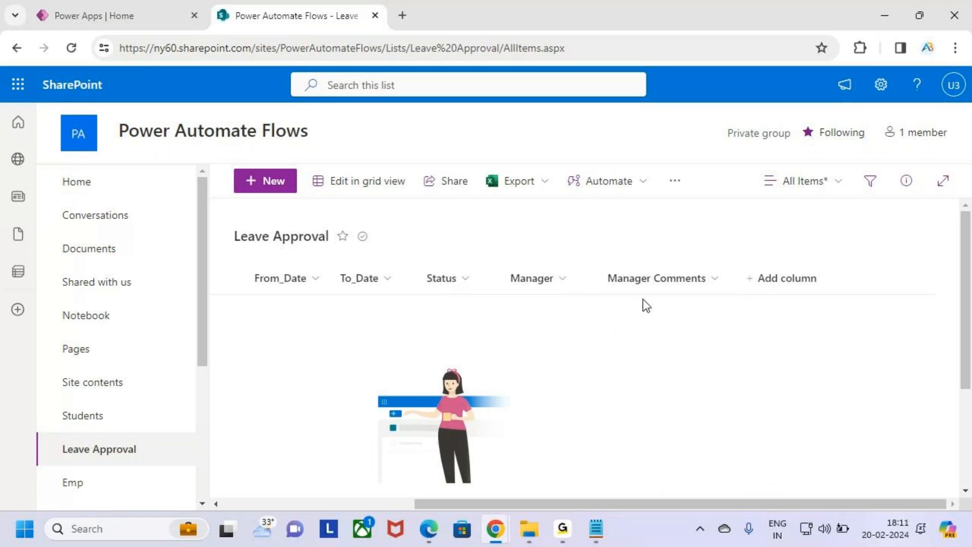
{"action": "left_click", "coordinate": [71, 47]}
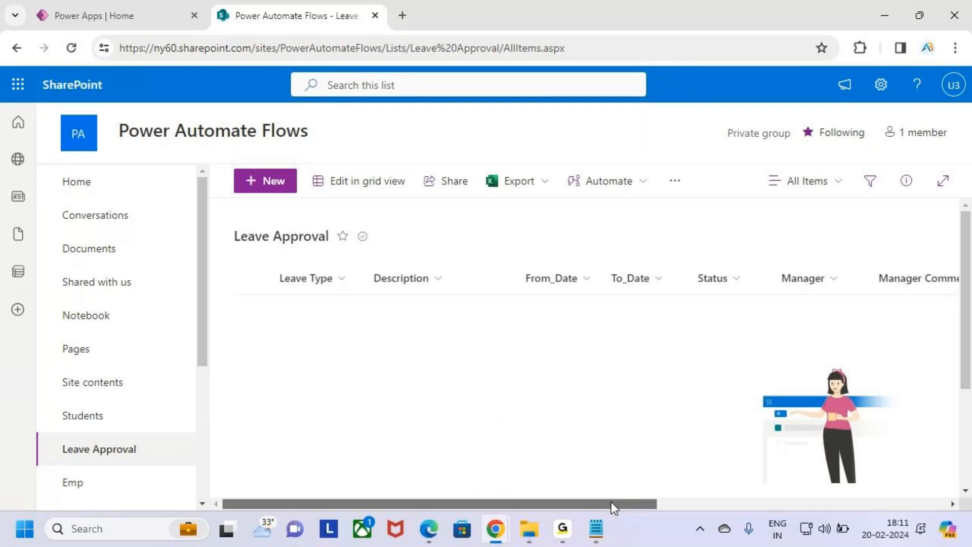
Narrow the HR column and check the new HR and HR_Comments columns in the list.
{"action": "left_click_drag", "start_coordinate": [613, 505], "coordinate": [957, 465]}
{"action": "key", "text": "ctrl+2"}
{"action": "key", "text": "Escape"}
{"action": "mouse_move", "coordinate": [625, 278]}
{"action": "left_mouse_down"}
{"action": "mouse_move", "coordinate": [580, 278]}
{"action": "mouse_move", "coordinate": [614, 296]}
{"action": "mouse_move", "coordinate": [734, 294]}
{"action": "left_mouse_up"}
{"action": "key", "text": "ctrl+2"}
{"action": "key", "text": "Escape"}
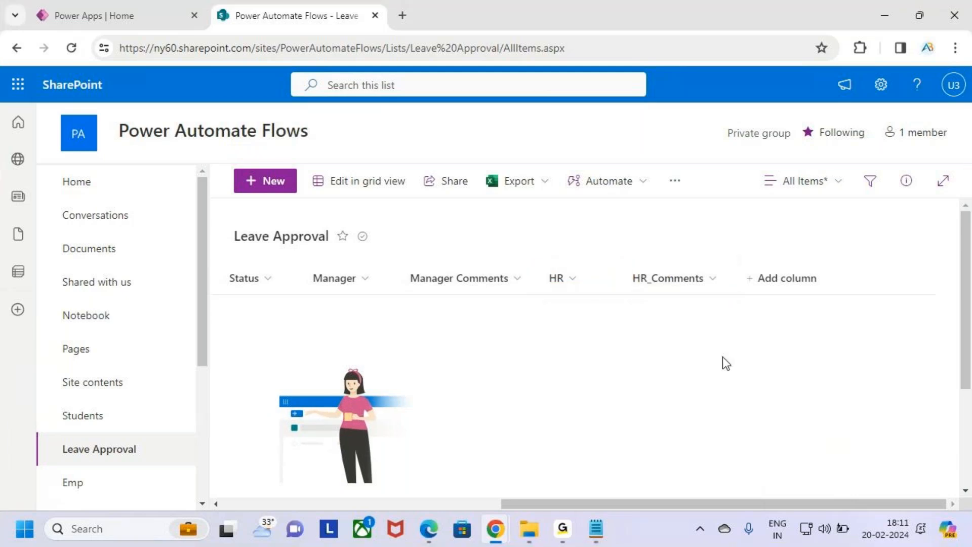
{"action": "mouse_move", "coordinate": [788, 506]}
{"action": "left_mouse_down"}
{"action": "mouse_move", "coordinate": [724, 506]}
{"action": "mouse_move", "coordinate": [434, 338]}
{"action": "left_mouse_up"}
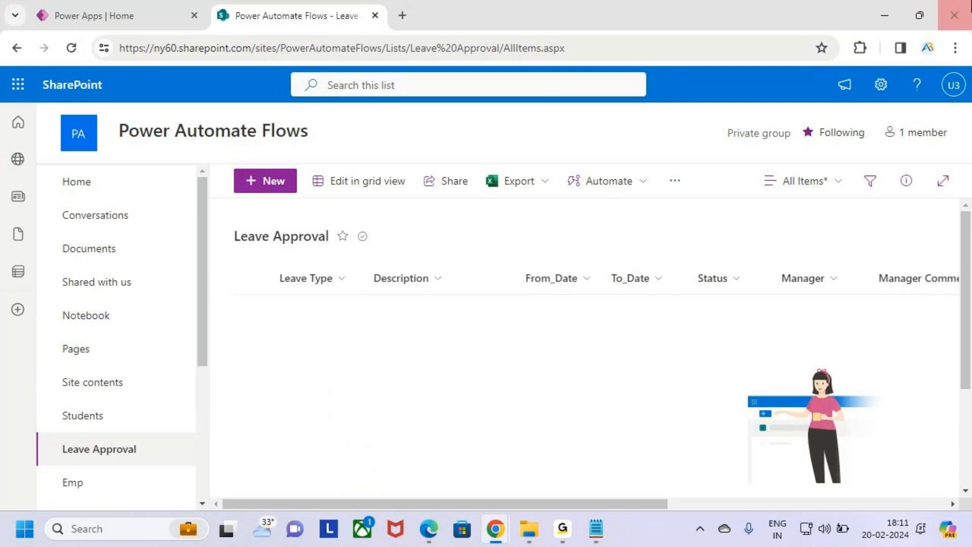
{"action": "key", "text": "ctrl+2"}
{"action": "left_click_drag", "start_coordinate": [218, 221], "coordinate": [375, 255]}
{"action": "key", "text": "Escape"}
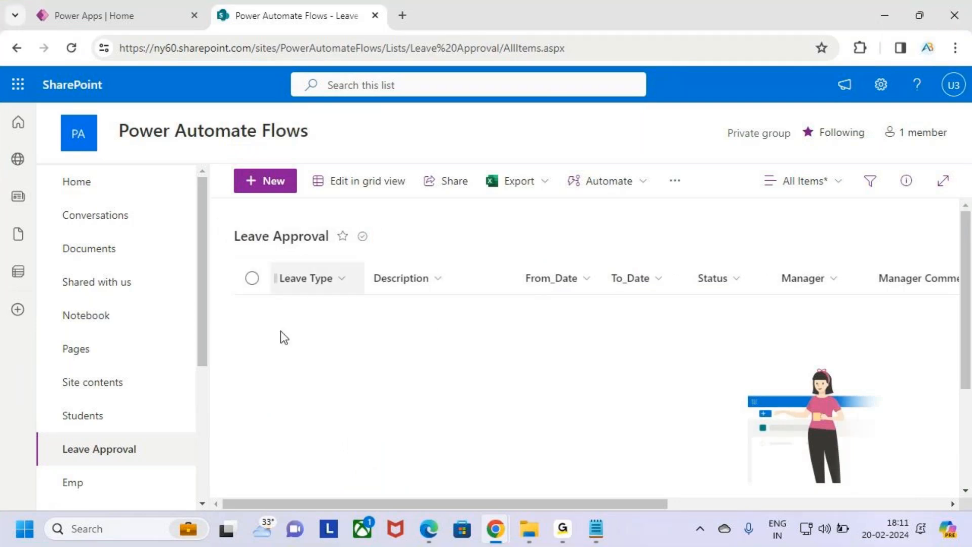
{"action": "left_click", "coordinate": [129, 11]}
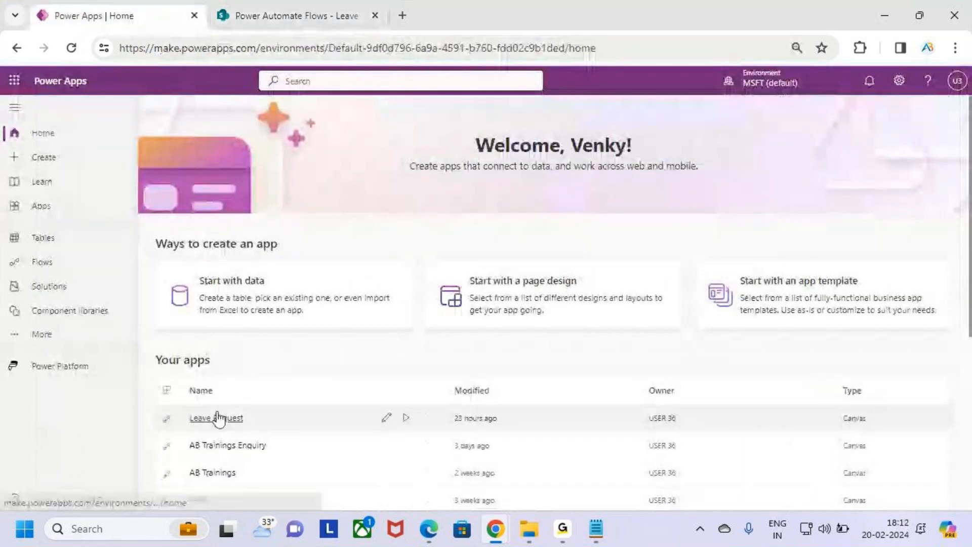
Open the Leave Request app for editing and skip the welcome dialog.
{"action": "scroll", "coordinate": [314, 321], "scroll_direction": "down", "scroll_amount": 2}
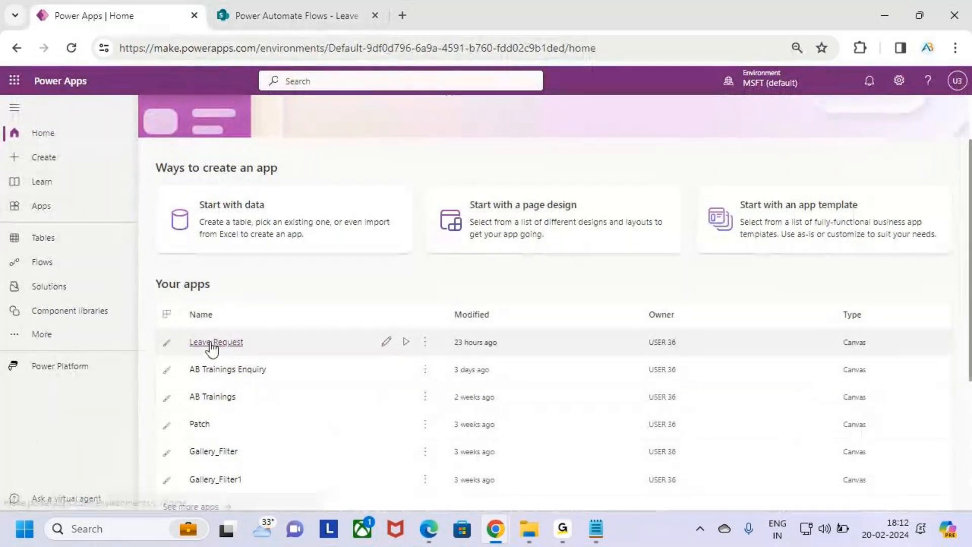
{"action": "key", "text": "ctrl+2"}
{"action": "left_click_drag", "start_coordinate": [182, 332], "coordinate": [292, 354]}
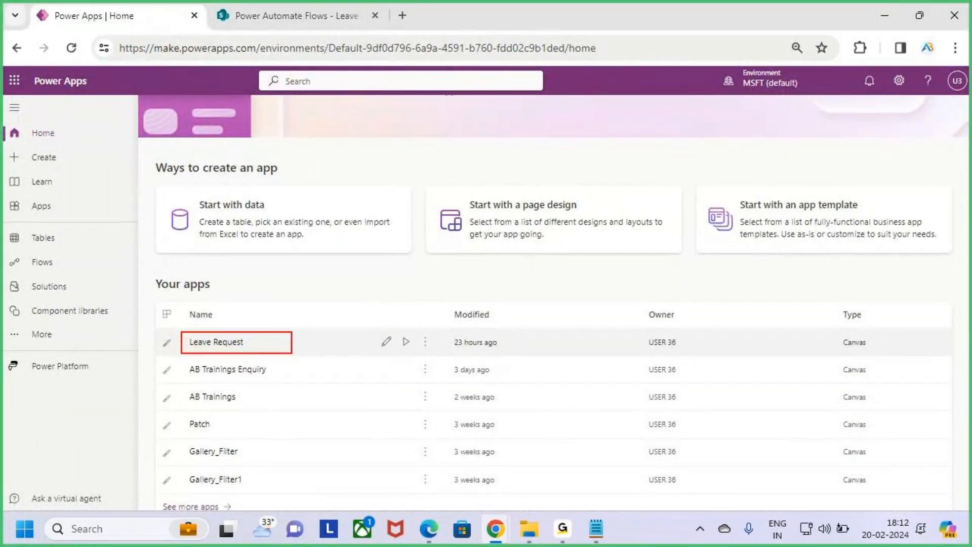
{"action": "key", "text": "Escape"}
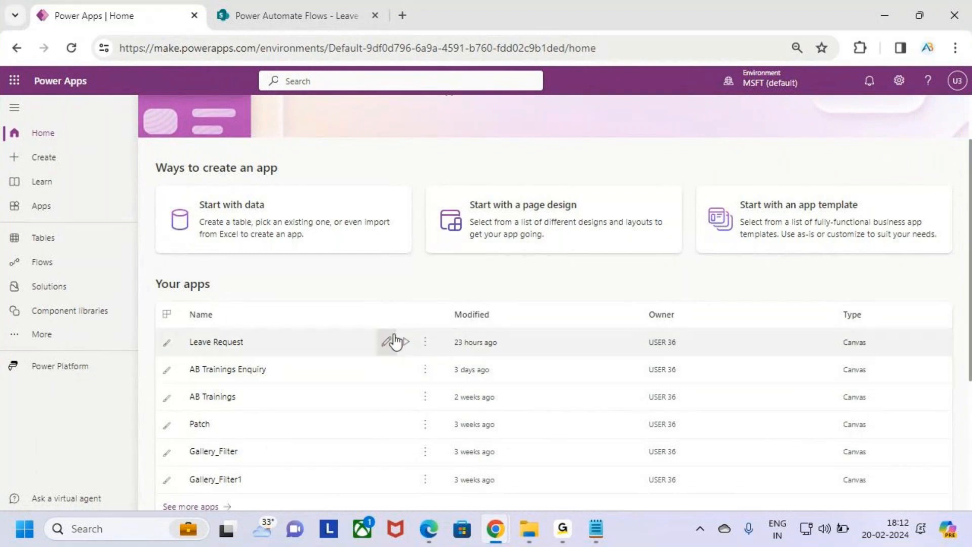
{"action": "left_click", "coordinate": [395, 340]}
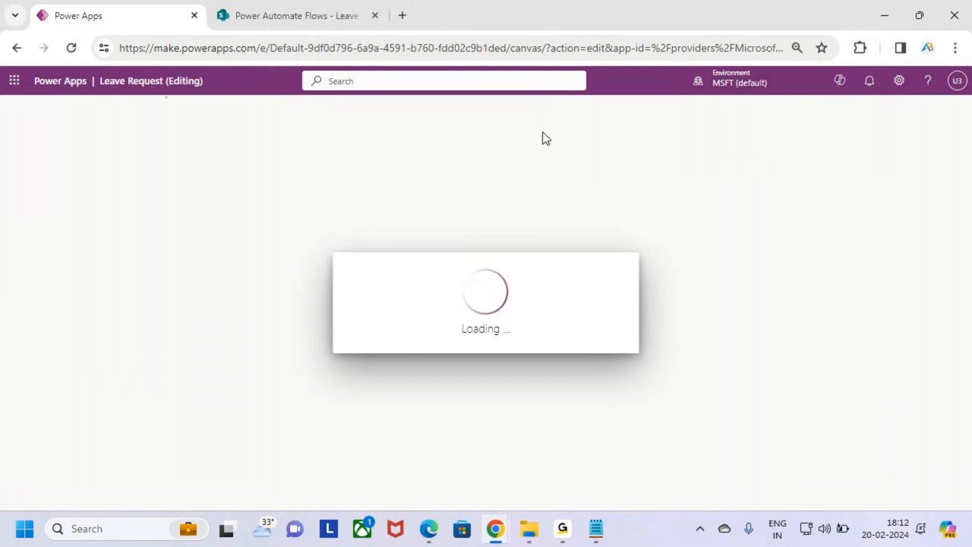
{"action": "left_click", "coordinate": [603, 363]}
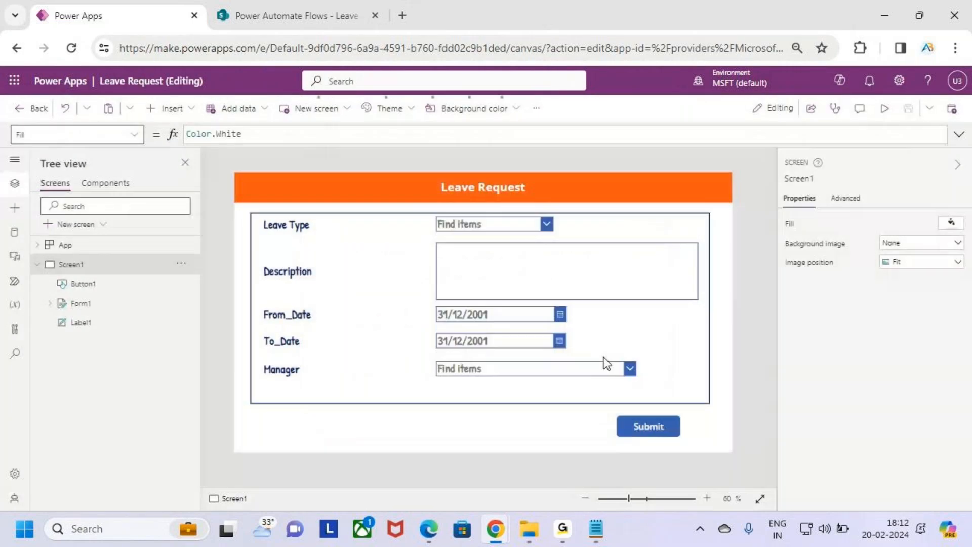
Refresh the Leave Approval data source, then preview the app and close the preview.
{"action": "left_click", "coordinate": [15, 232]}
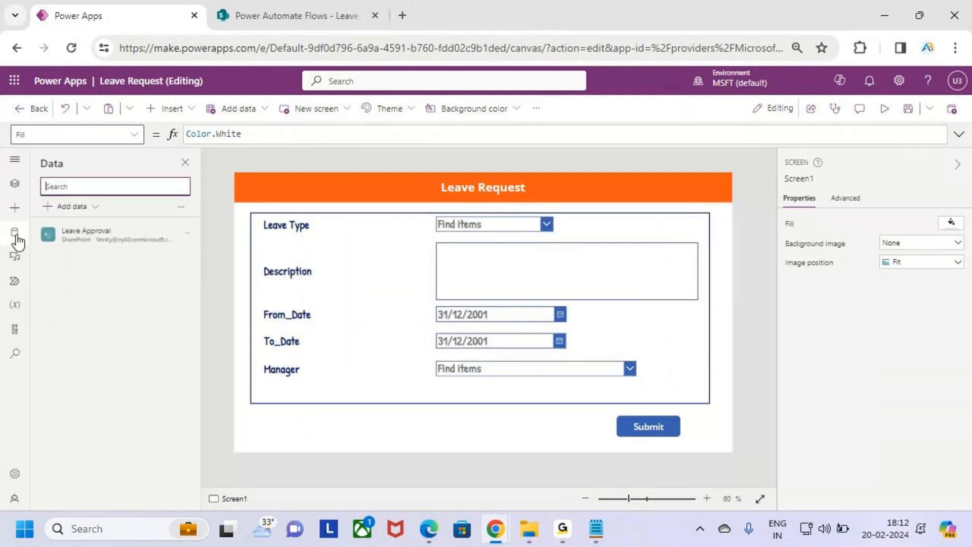
{"action": "left_click", "coordinate": [181, 241]}
{"action": "left_click", "coordinate": [208, 275]}
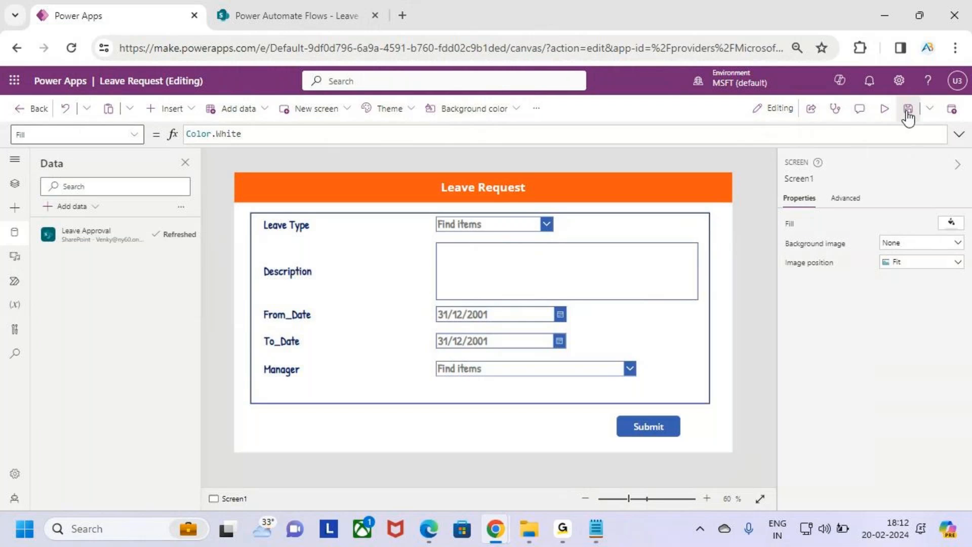
{"action": "left_click", "coordinate": [884, 109]}
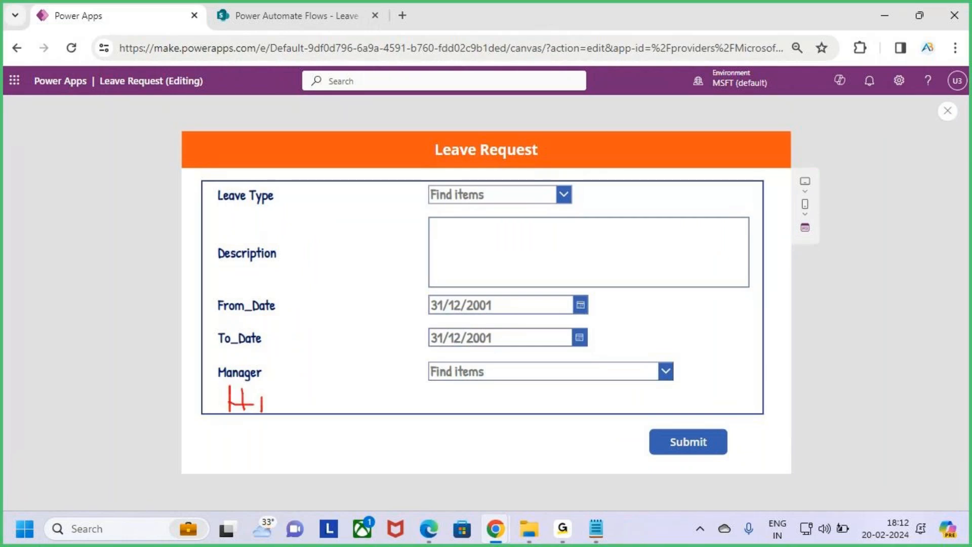
{"action": "left_click_drag", "start_coordinate": [266, 393], "coordinate": [288, 408]}
{"action": "left_click_drag", "start_coordinate": [424, 396], "coordinate": [570, 397]}
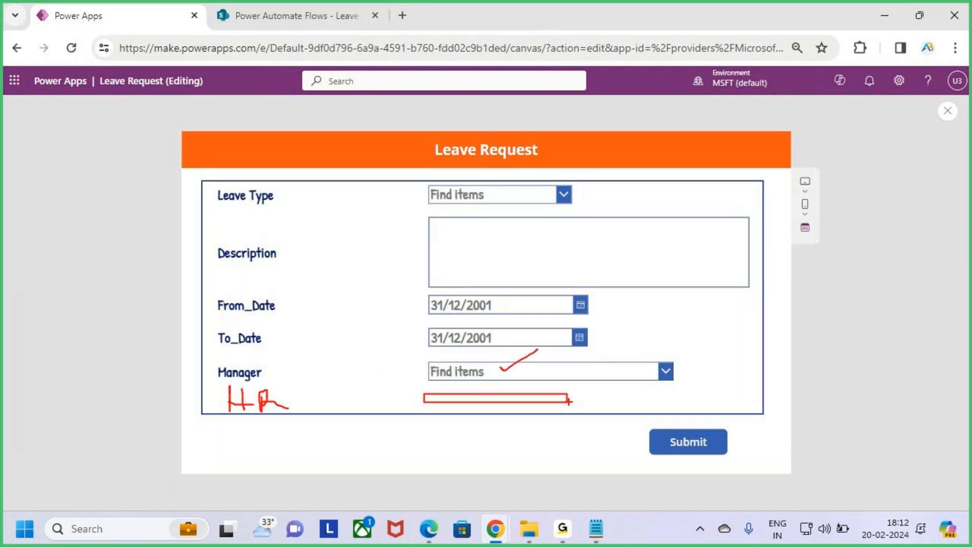
{"action": "key", "text": "Escape"}
{"action": "key", "text": "Escape"}
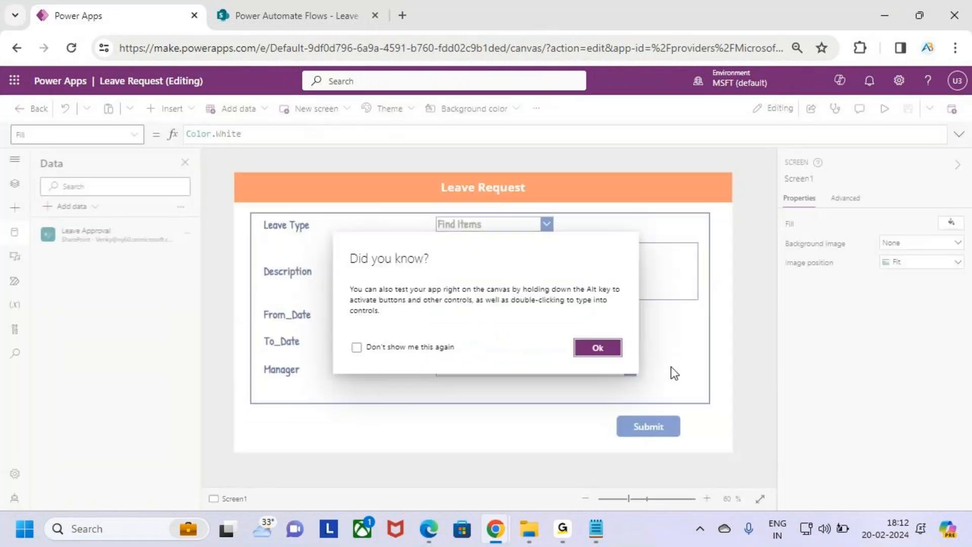
{"action": "left_click", "coordinate": [599, 350]}
Dismiss the tip, select Form1 and review the Leave Request form's current field list.
{"action": "left_click", "coordinate": [678, 371]}
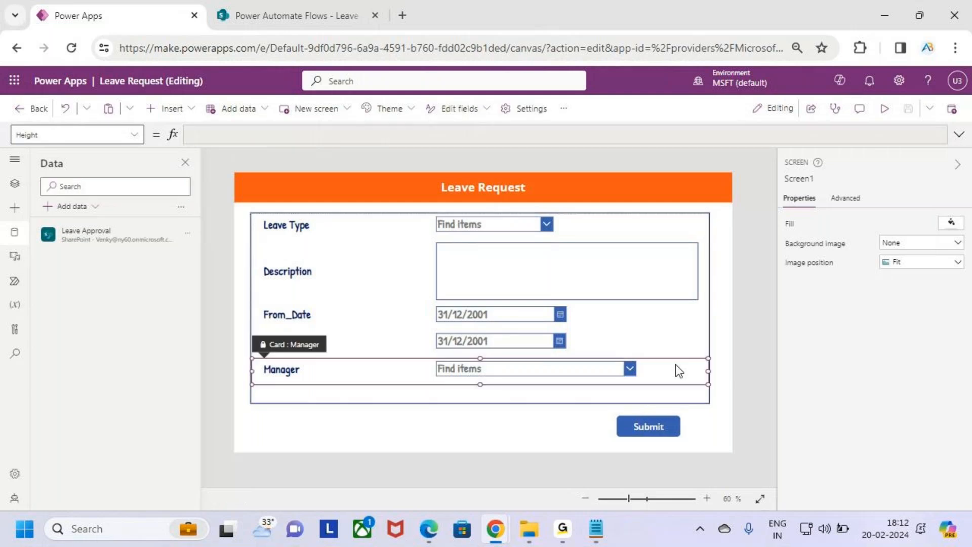
{"action": "left_click", "coordinate": [691, 391]}
{"action": "left_click", "coordinate": [952, 247]}
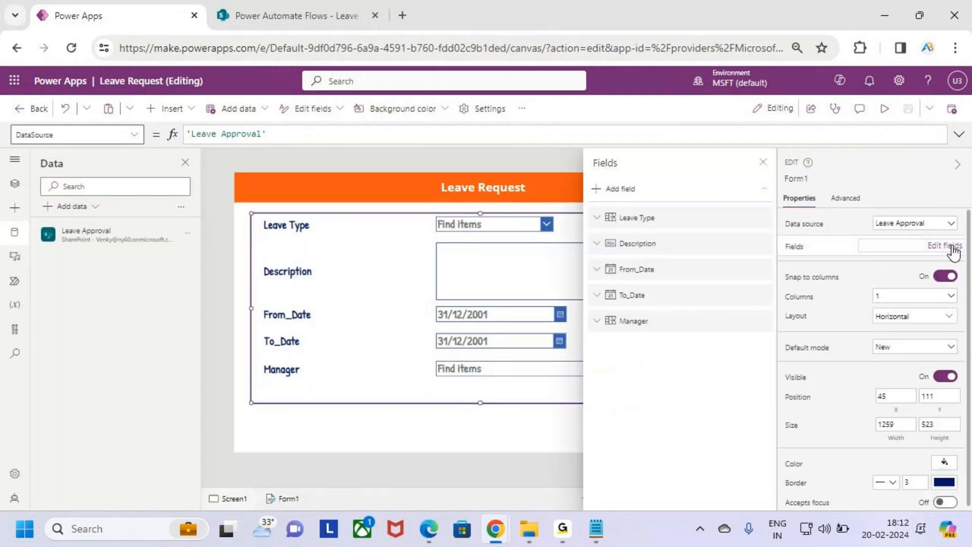
{"action": "left_click", "coordinate": [763, 162]}
{"action": "key", "text": "ctrl+2"}
{"action": "left_click_drag", "start_coordinate": [779, 234], "coordinate": [969, 264]}
{"action": "key", "text": "Escape"}
{"action": "left_click", "coordinate": [945, 246]}
{"action": "key", "text": "ctrl+2"}
{"action": "left_click_drag", "start_coordinate": [584, 180], "coordinate": [659, 203]}
{"action": "key", "text": "Escape"}
Search for the HR field and add it to the form below Manager.
{"action": "left_click", "coordinate": [611, 190]}
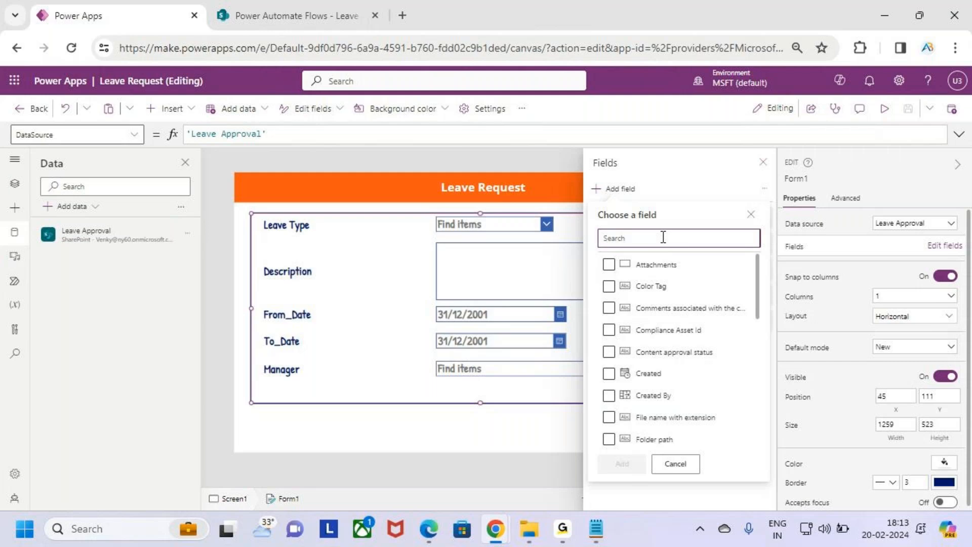
{"action": "type", "text": "HR"}
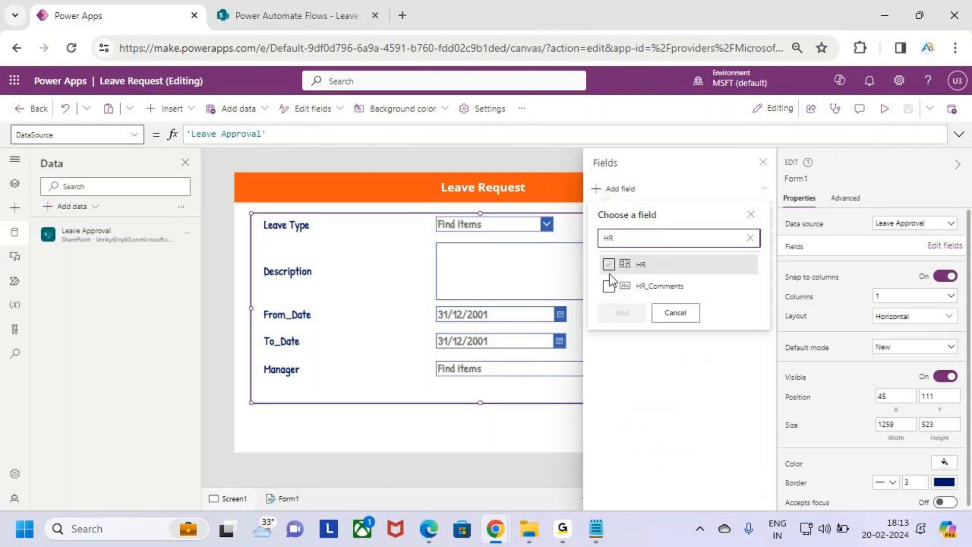
{"action": "key", "text": "ctrl+2"}
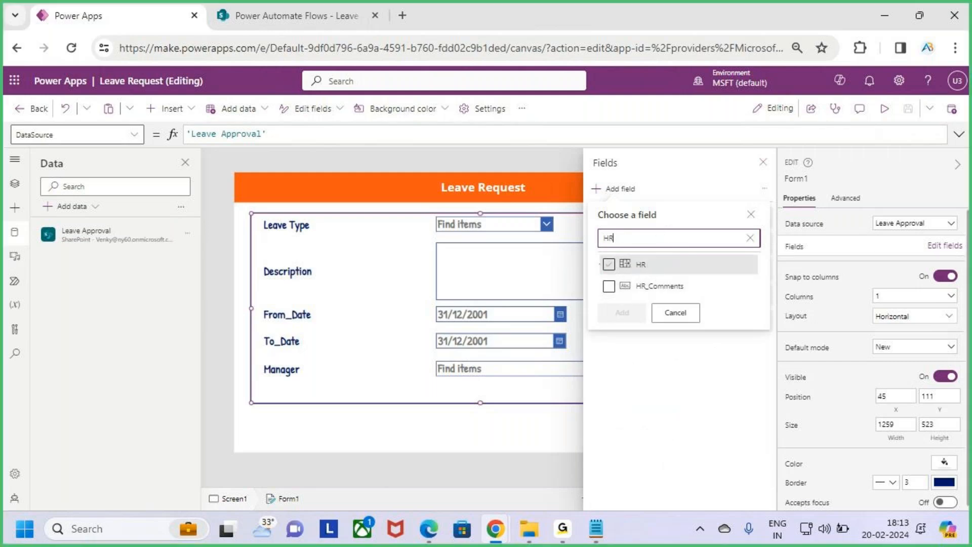
{"action": "key", "text": "Escape"}
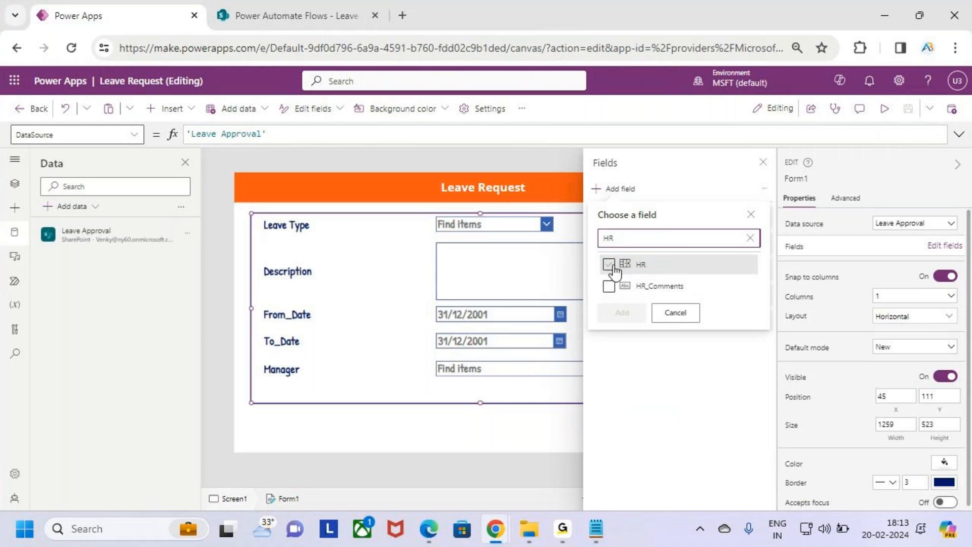
{"action": "left_click", "coordinate": [608, 264]}
{"action": "left_click", "coordinate": [622, 312]}
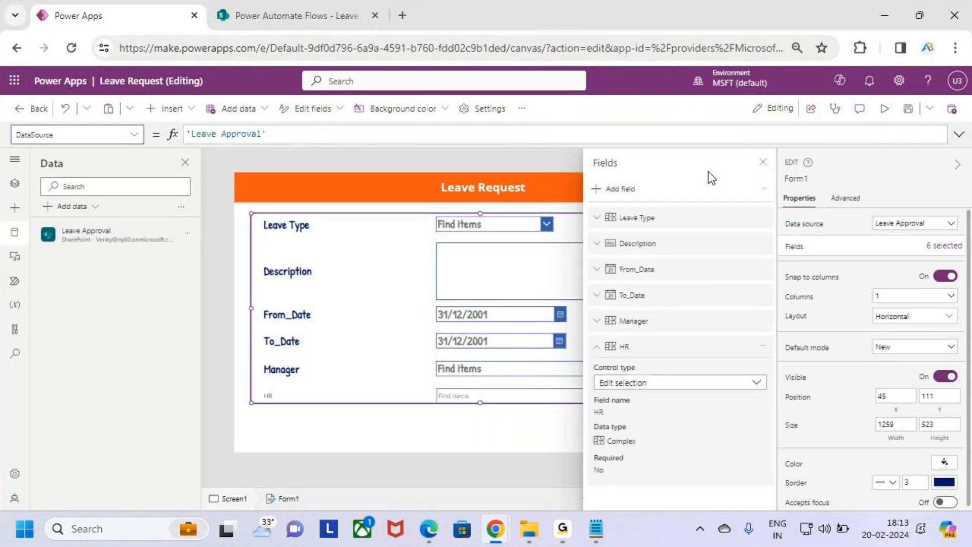
{"action": "left_click", "coordinate": [763, 162]}
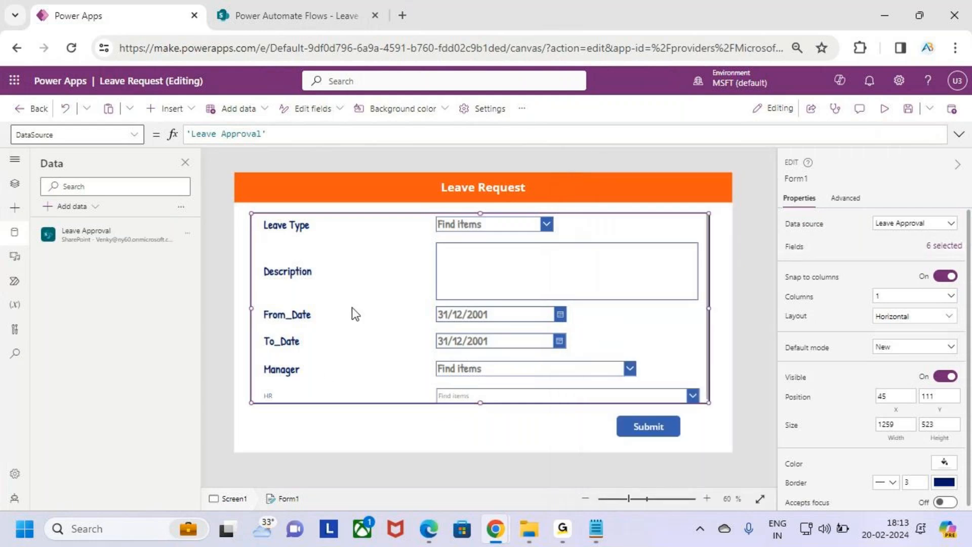
Give the HR label font size 24 and Semibold weight, matching the Manager label.
{"action": "left_click", "coordinate": [299, 396]}
{"action": "left_click", "coordinate": [339, 370]}
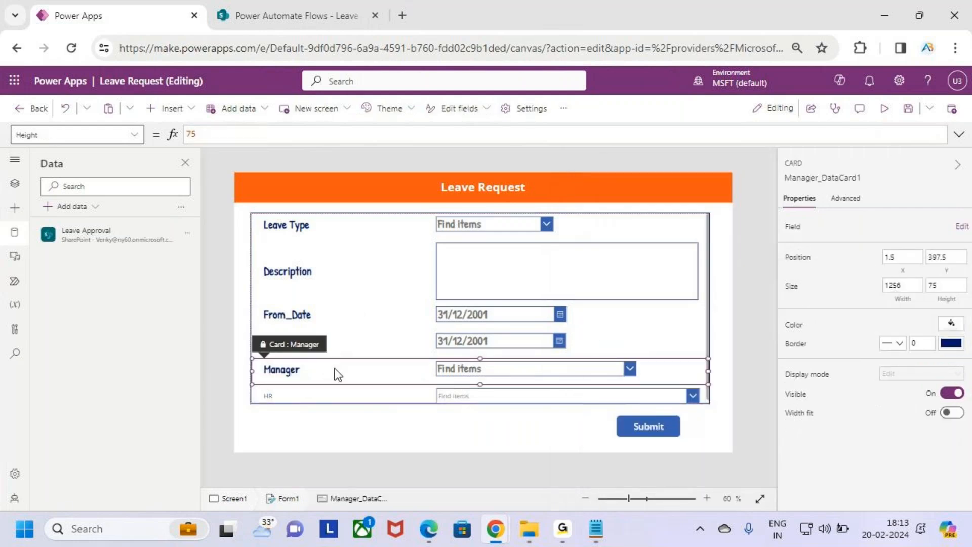
{"action": "left_click", "coordinate": [305, 371]}
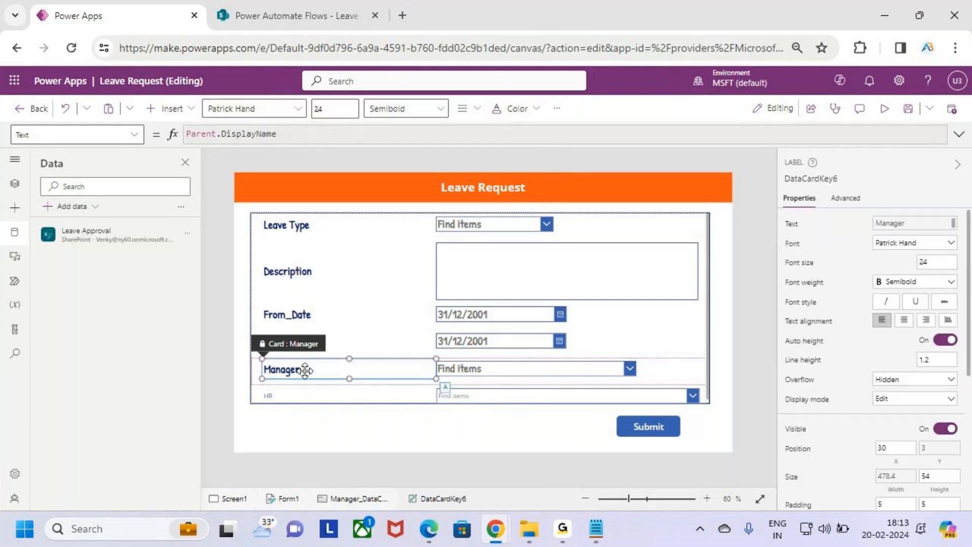
{"action": "left_click", "coordinate": [330, 391]}
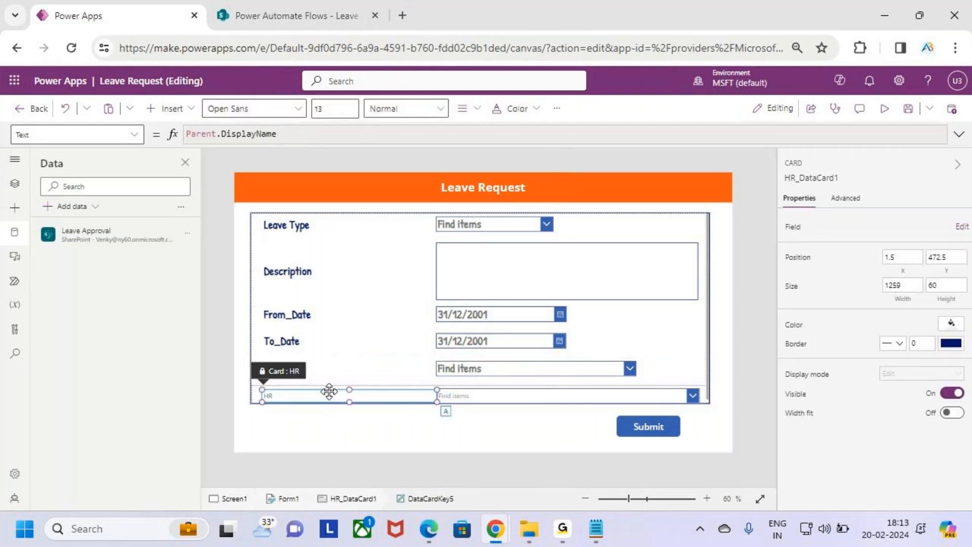
{"action": "left_click_drag", "start_coordinate": [325, 108], "coordinate": [260, 116]}
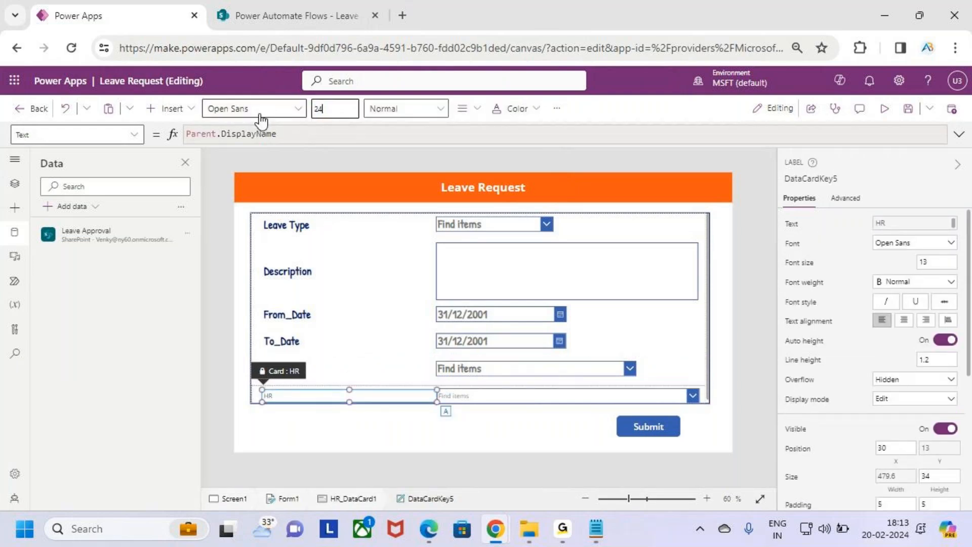
{"action": "type", "text": "24"}
{"action": "key", "text": "Return"}
{"action": "left_click", "coordinate": [406, 109]}
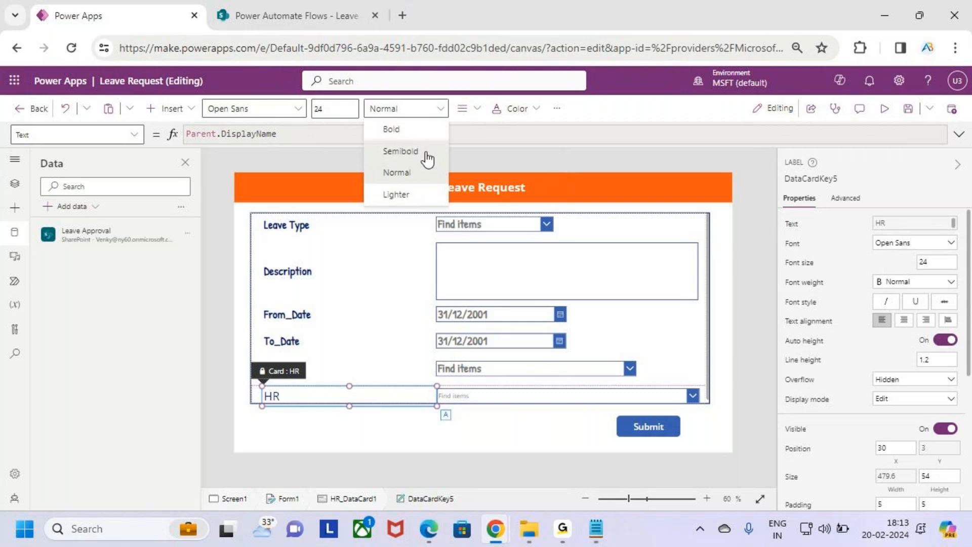
{"action": "left_click", "coordinate": [425, 152]}
Set the HR combo box text to size 24, Semibold, in Patrick Hand font.
{"action": "left_click", "coordinate": [535, 396]}
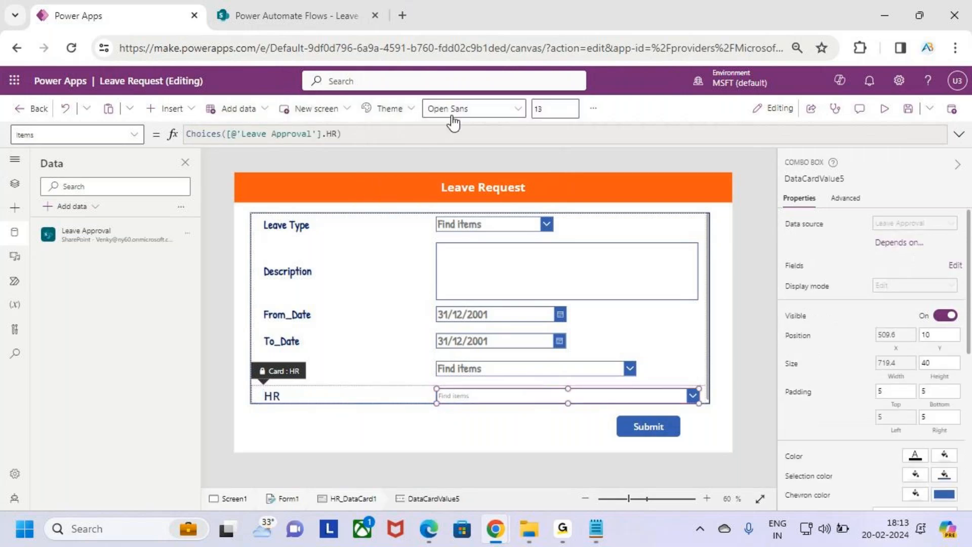
{"action": "left_click", "coordinate": [537, 109]}
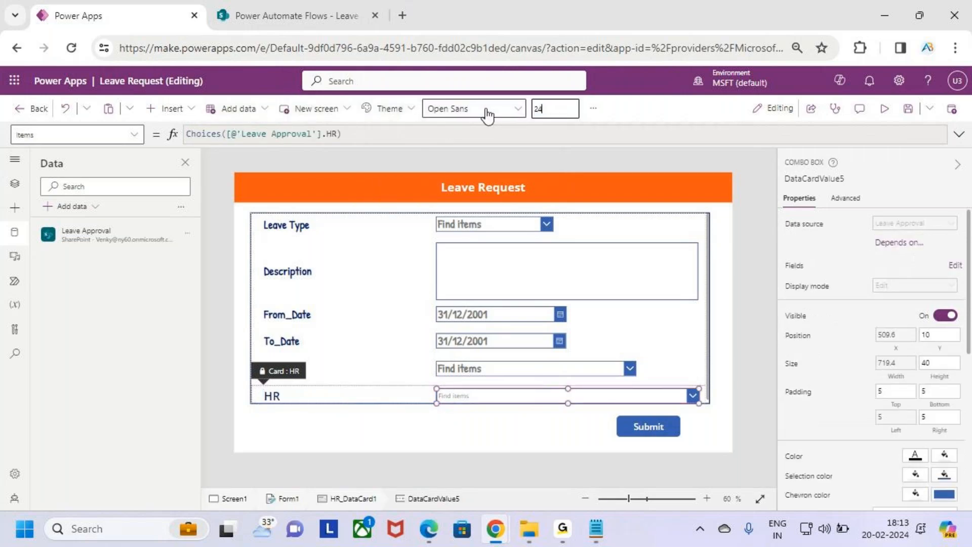
{"action": "type", "text": "24"}
{"action": "key", "text": "Return"}
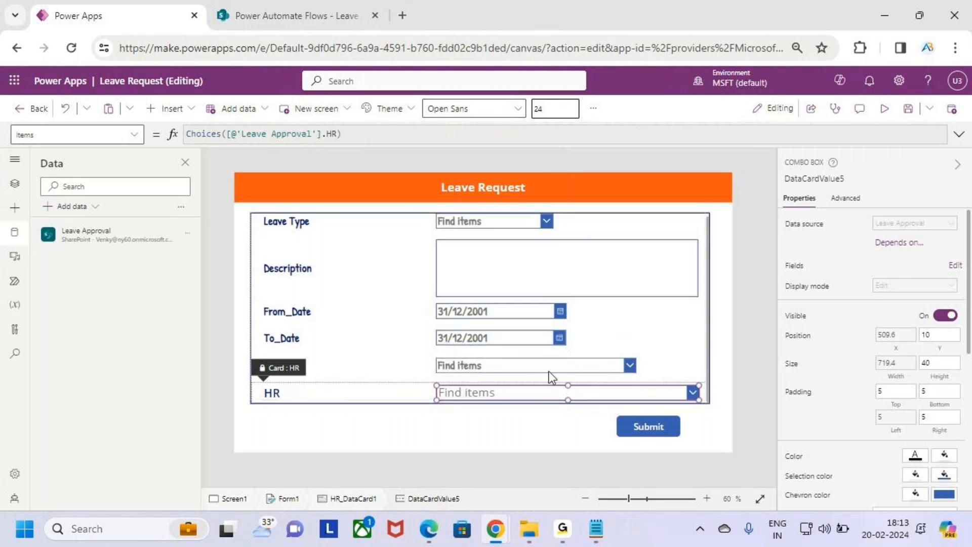
{"action": "left_click", "coordinate": [476, 392]}
{"action": "left_click", "coordinate": [594, 108]}
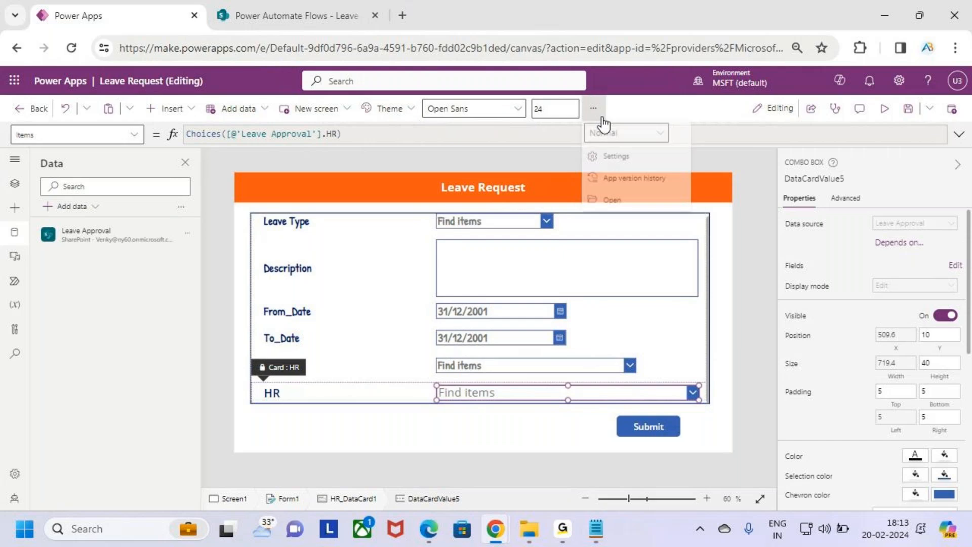
{"action": "left_click", "coordinate": [645, 141]}
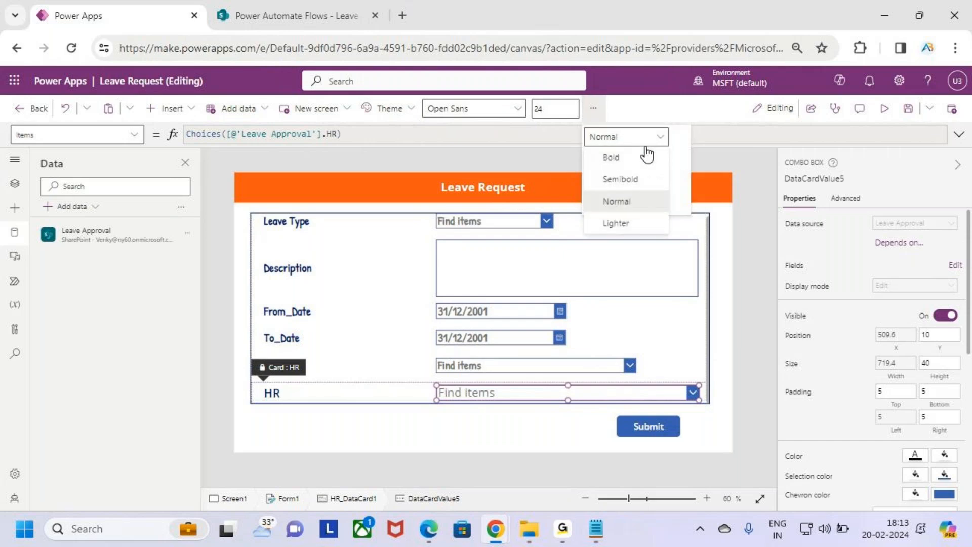
{"action": "left_click", "coordinate": [625, 179]}
{"action": "left_click", "coordinate": [488, 109]}
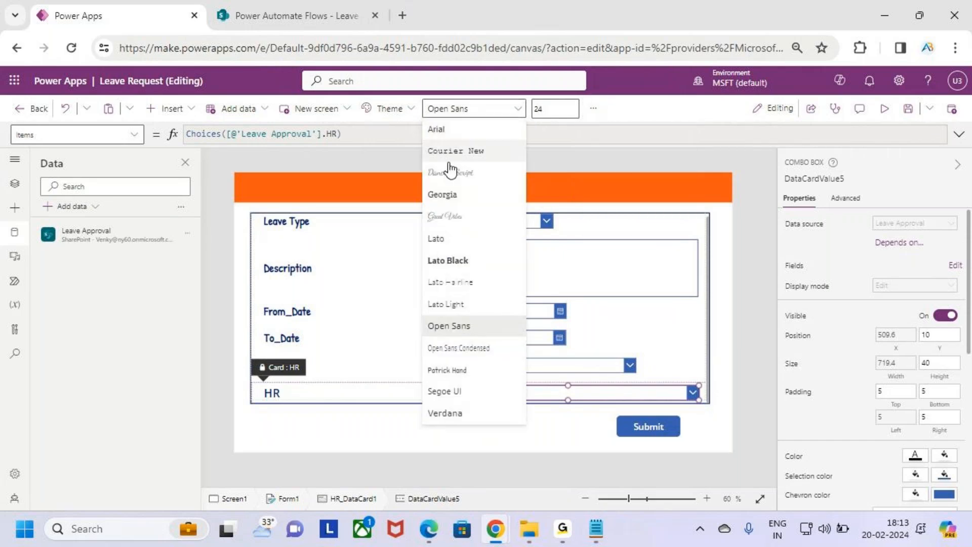
{"action": "left_click", "coordinate": [459, 370]}
Switch the HR label's font to Patrick Hand.
{"action": "left_click", "coordinate": [291, 393]}
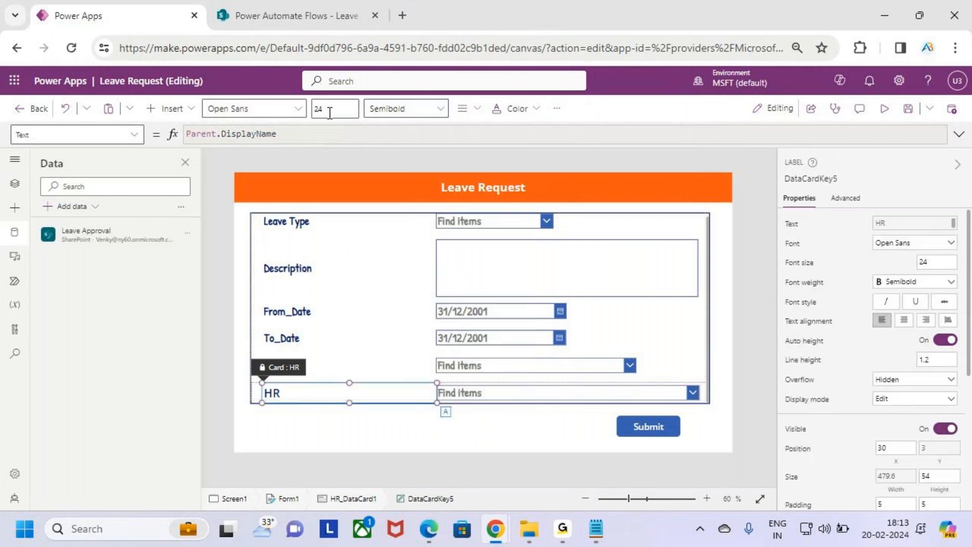
{"action": "left_click", "coordinate": [283, 109]}
{"action": "left_click", "coordinate": [261, 370]}
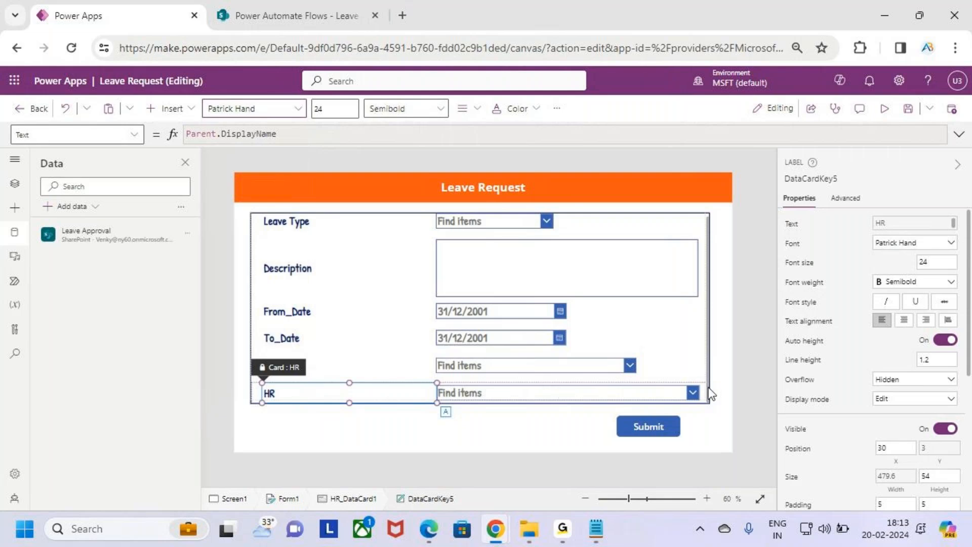
{"action": "left_click", "coordinate": [524, 254]}
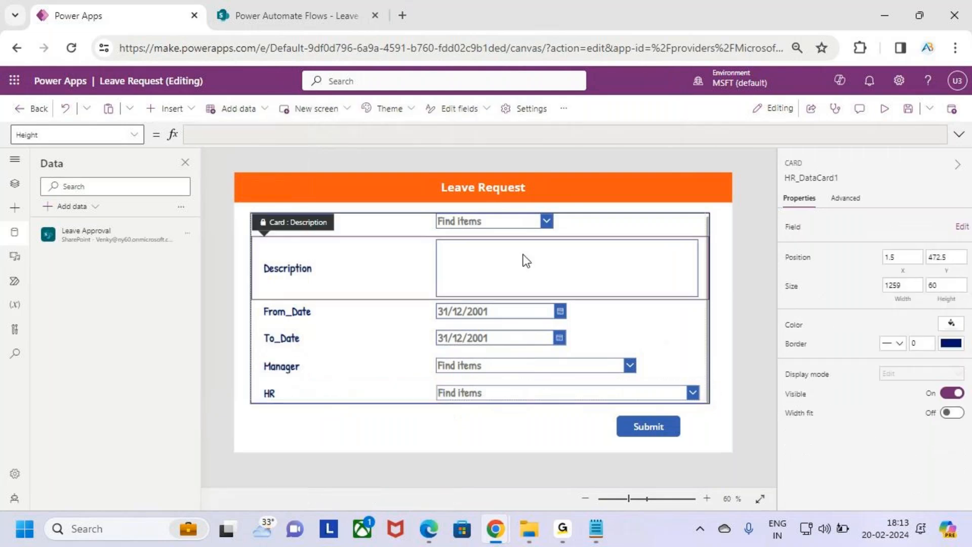
Shorten the Description box slightly and extend Form1's top edge up toward the header.
{"action": "left_click", "coordinate": [490, 291]}
{"action": "left_click_drag", "start_coordinate": [566, 293], "coordinate": [567, 287]}
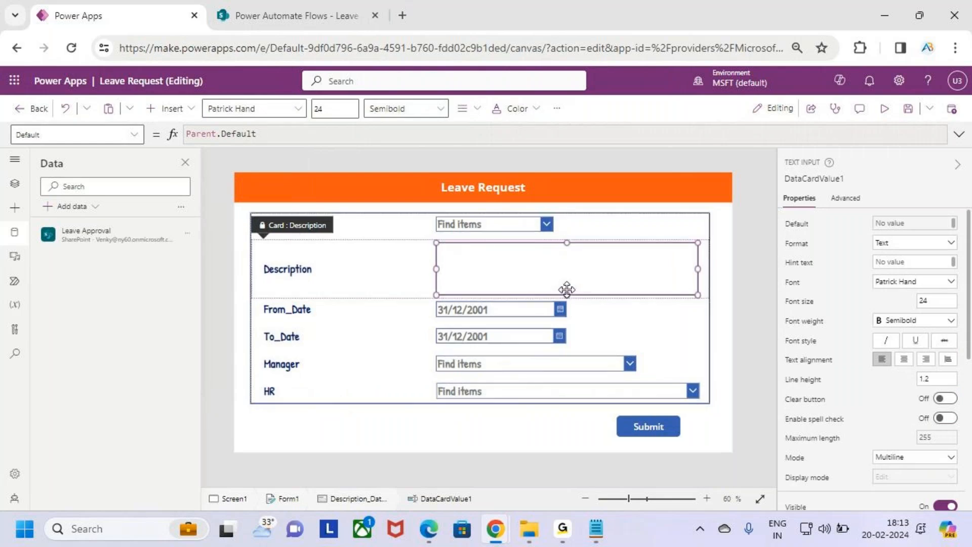
{"action": "left_click", "coordinate": [708, 400]}
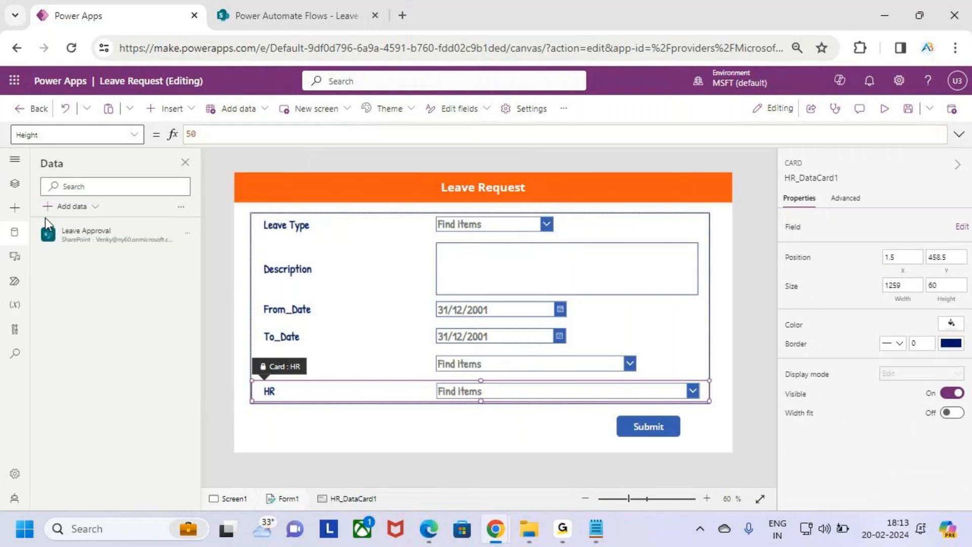
{"action": "left_click", "coordinate": [14, 183]}
{"action": "left_click", "coordinate": [78, 303]}
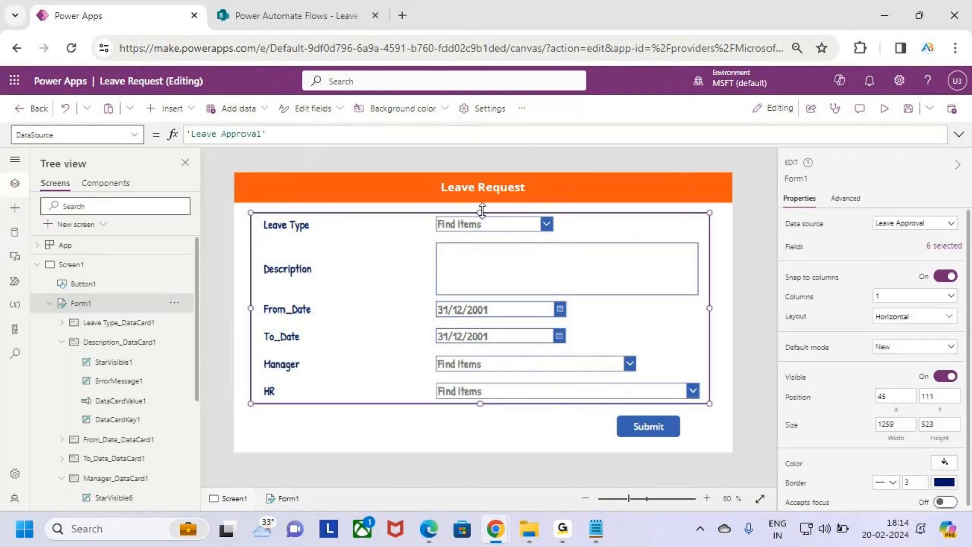
{"action": "left_click_drag", "start_coordinate": [481, 212], "coordinate": [482, 207]}
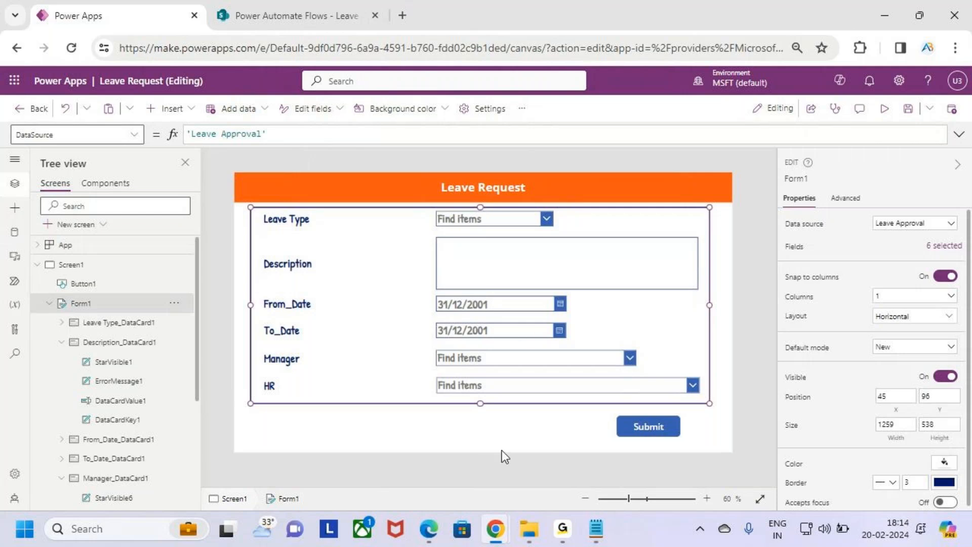
Narrow the HR drop-down to the Manager box's width and save the app.
{"action": "left_click", "coordinate": [683, 382]}
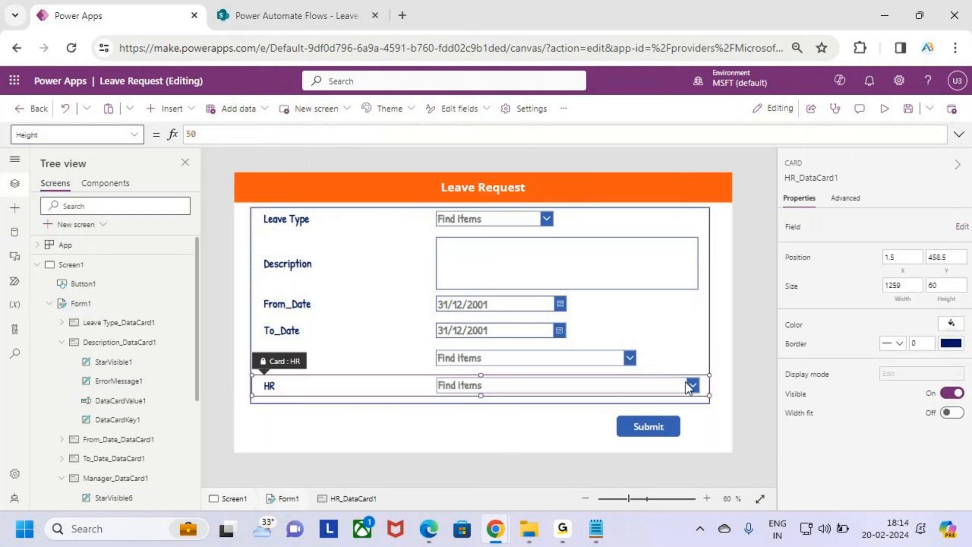
{"action": "left_click", "coordinate": [706, 384]}
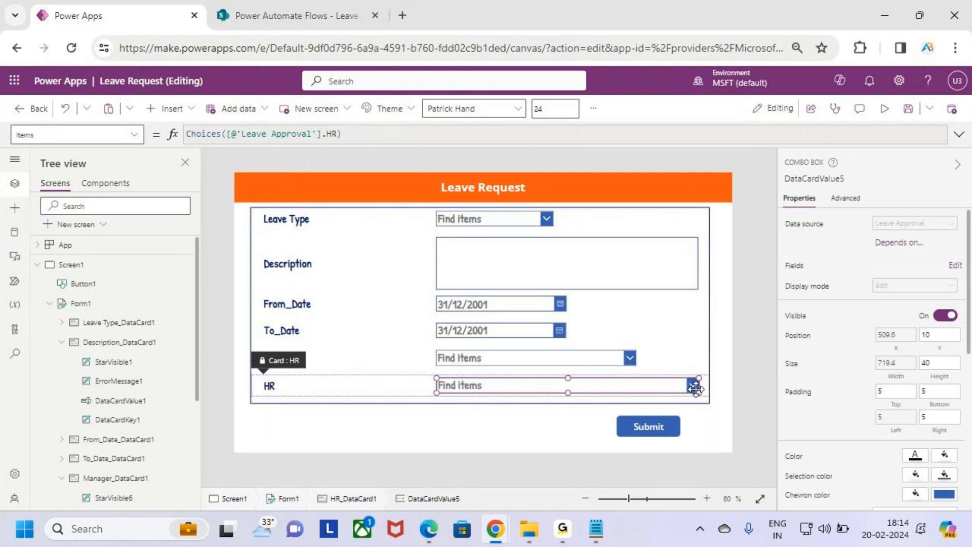
{"action": "left_click_drag", "start_coordinate": [699, 389], "coordinate": [637, 389]}
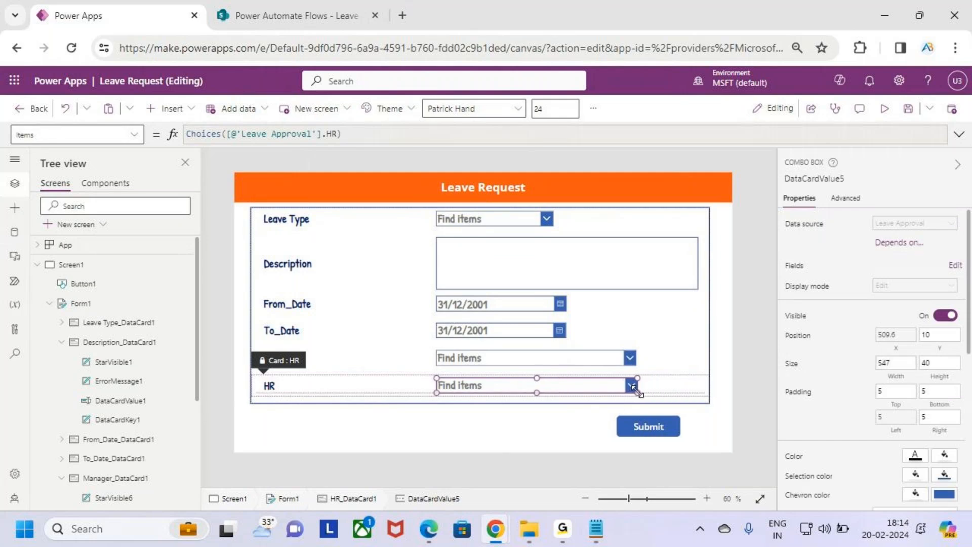
{"action": "left_click", "coordinate": [703, 429]}
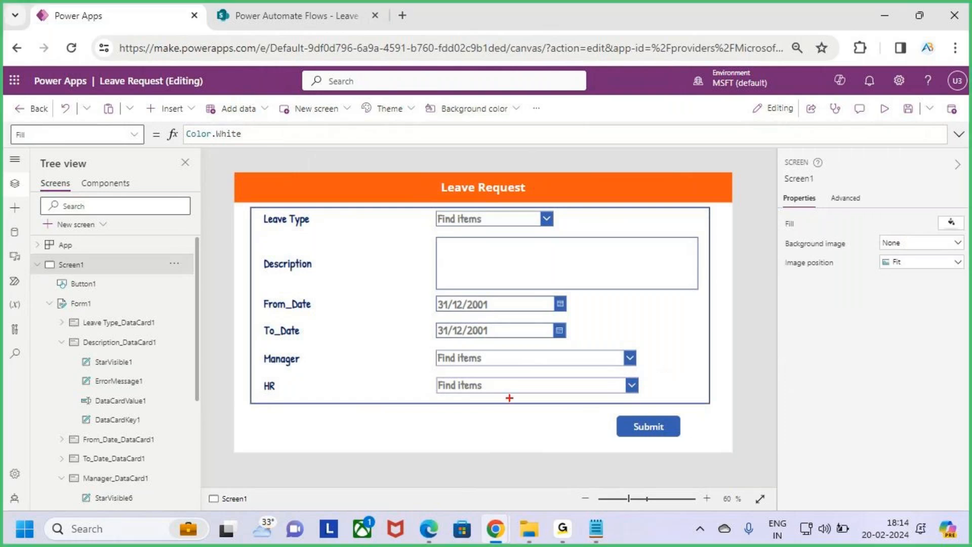
{"action": "left_click", "coordinate": [905, 117]}
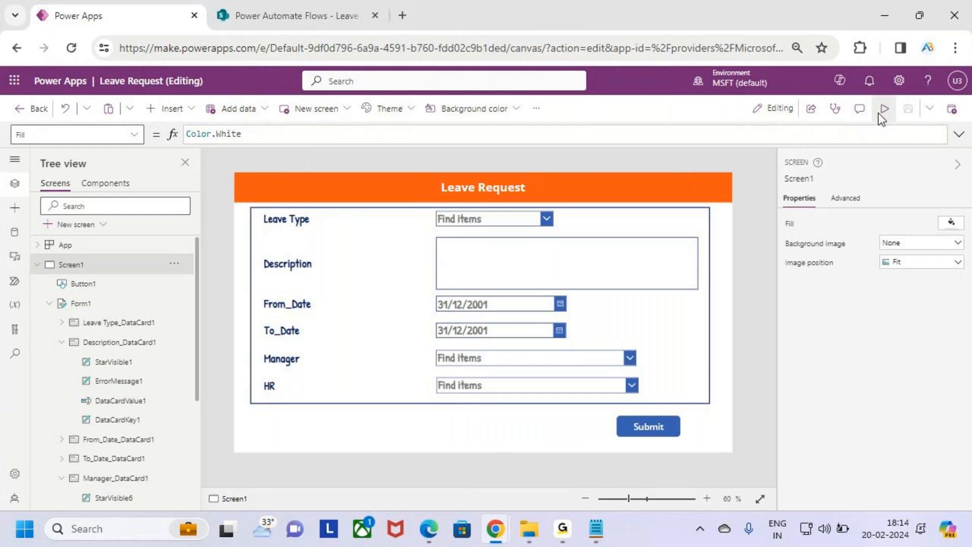
In preview, choose Paid Leave as the leave type and enter the description 'AccOccucation'.
{"action": "left_click", "coordinate": [881, 114]}
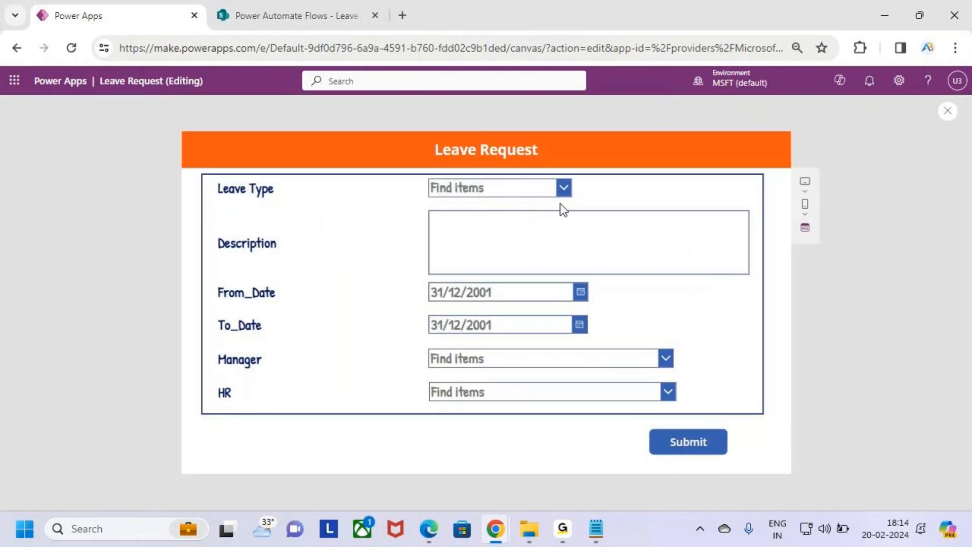
{"action": "key", "text": "ctrl+2"}
{"action": "mouse_move", "coordinate": [200, 167]}
{"action": "left_mouse_down"}
{"action": "mouse_move", "coordinate": [330, 278]}
{"action": "mouse_move", "coordinate": [703, 407]}
{"action": "left_mouse_up"}
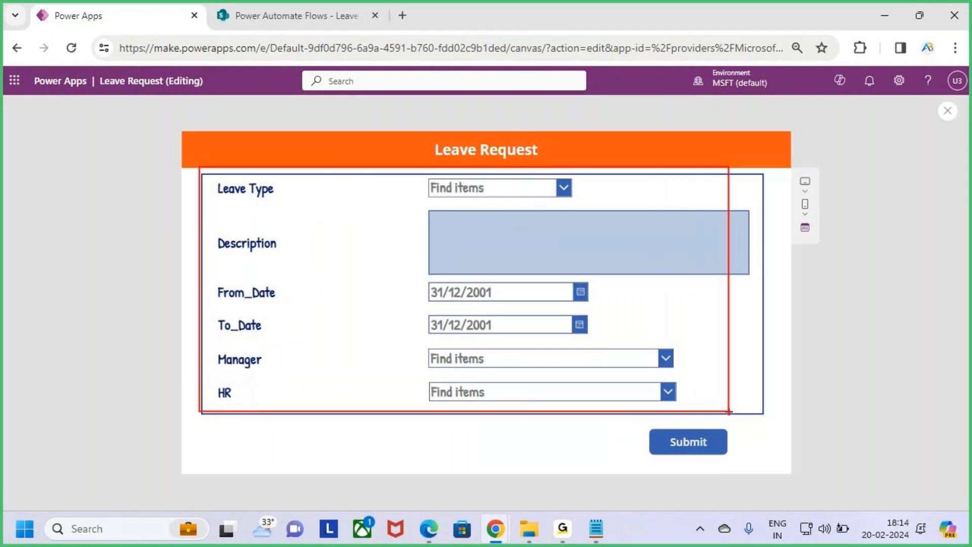
{"action": "key", "text": "Escape"}
{"action": "left_click", "coordinate": [563, 187]}
{"action": "left_click", "coordinate": [509, 229]}
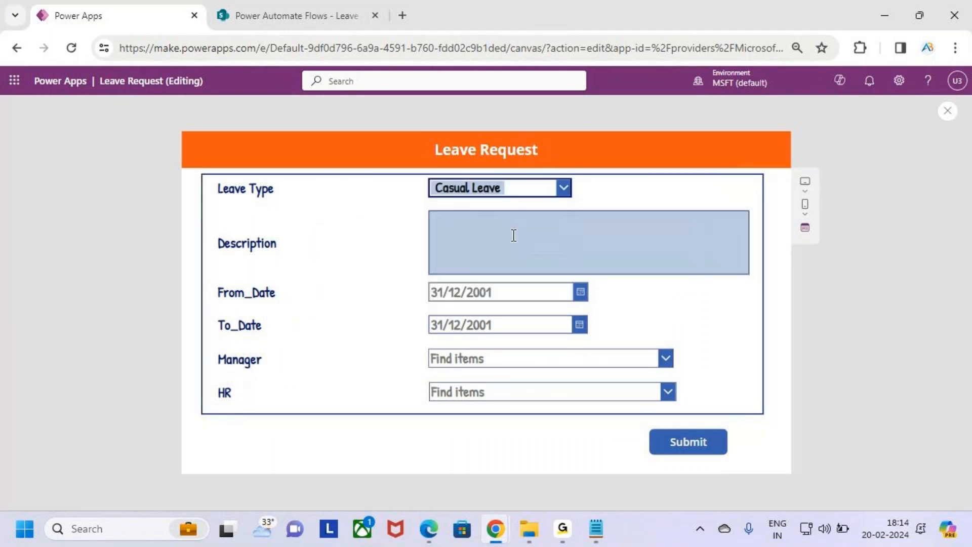
{"action": "left_click", "coordinate": [565, 189]}
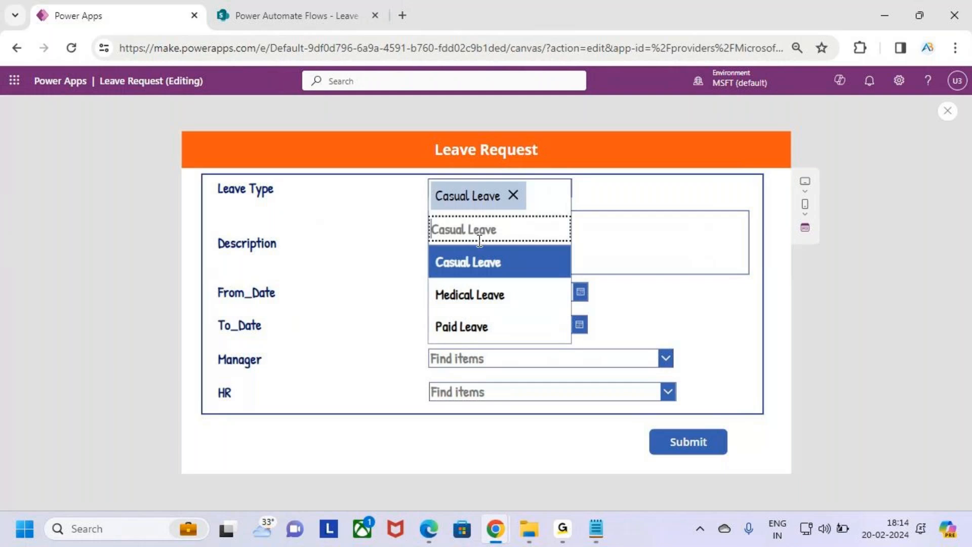
{"action": "left_click", "coordinate": [486, 325]}
{"action": "left_click", "coordinate": [481, 223]}
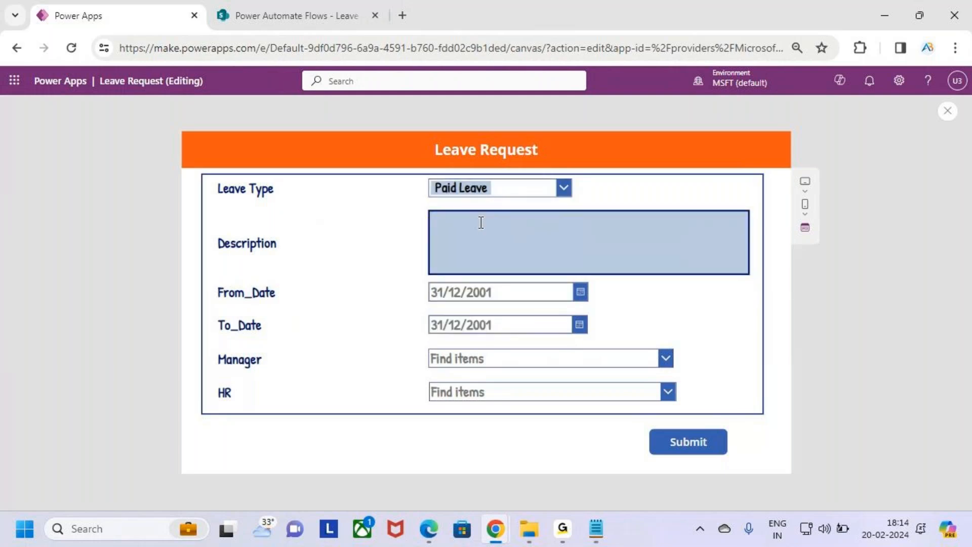
{"action": "type", "text": "Acc"}
{"action": "type", "text": "Occucat"}
{"action": "type", "text": "ion"}
Set From_Date to 20/02/2024 and To_Date to 21/02/2024.
{"action": "left_click", "coordinate": [580, 294]}
{"action": "left_click", "coordinate": [487, 420]}
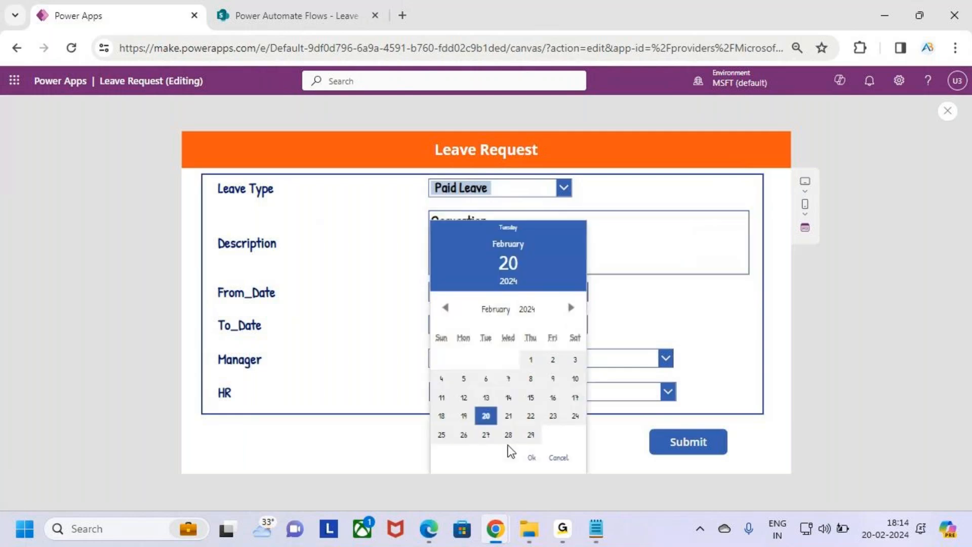
{"action": "left_click", "coordinate": [532, 457]}
{"action": "left_click", "coordinate": [580, 324]}
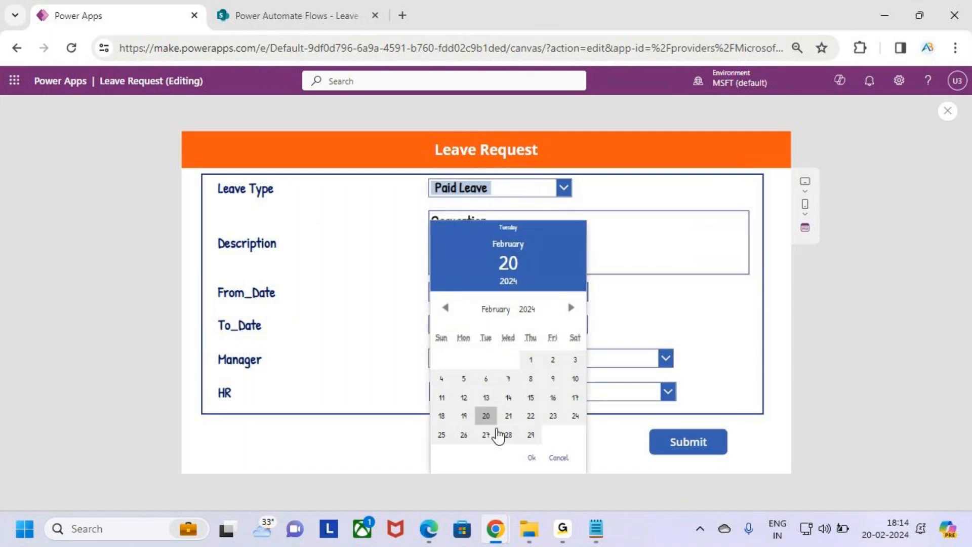
{"action": "left_click", "coordinate": [509, 416]}
{"action": "left_click", "coordinate": [532, 457]}
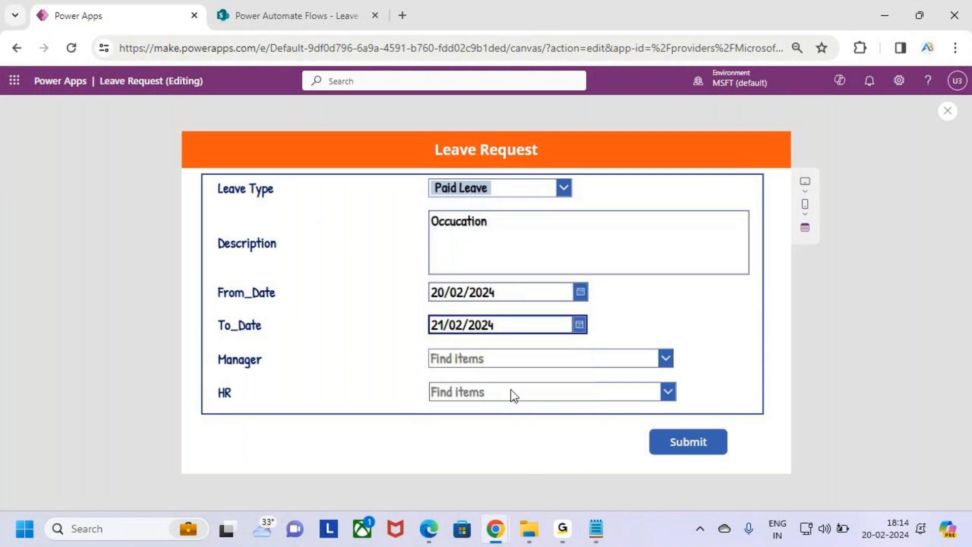
Pick the first listed user as Manager and the second user as HR approver.
{"action": "left_click", "coordinate": [667, 359]}
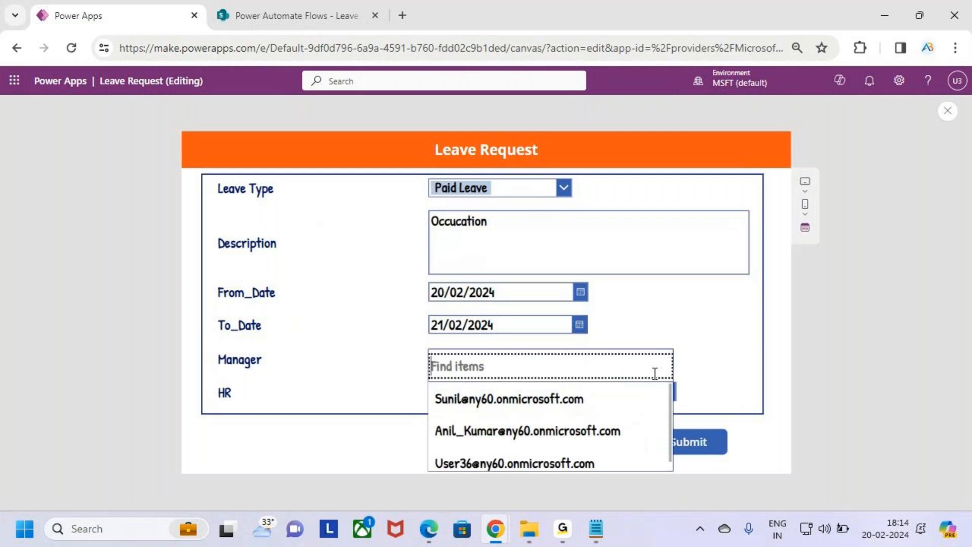
{"action": "scroll", "coordinate": [545, 408], "scroll_direction": "down", "scroll_amount": 1}
{"action": "scroll", "coordinate": [545, 408], "scroll_direction": "up", "scroll_amount": 1}
{"action": "scroll", "coordinate": [545, 408], "scroll_direction": "down", "scroll_amount": 1}
{"action": "scroll", "coordinate": [545, 408], "scroll_direction": "up", "scroll_amount": 1}
{"action": "scroll", "coordinate": [545, 408], "scroll_direction": "down", "scroll_amount": 1}
{"action": "scroll", "coordinate": [545, 408], "scroll_direction": "up", "scroll_amount": 1}
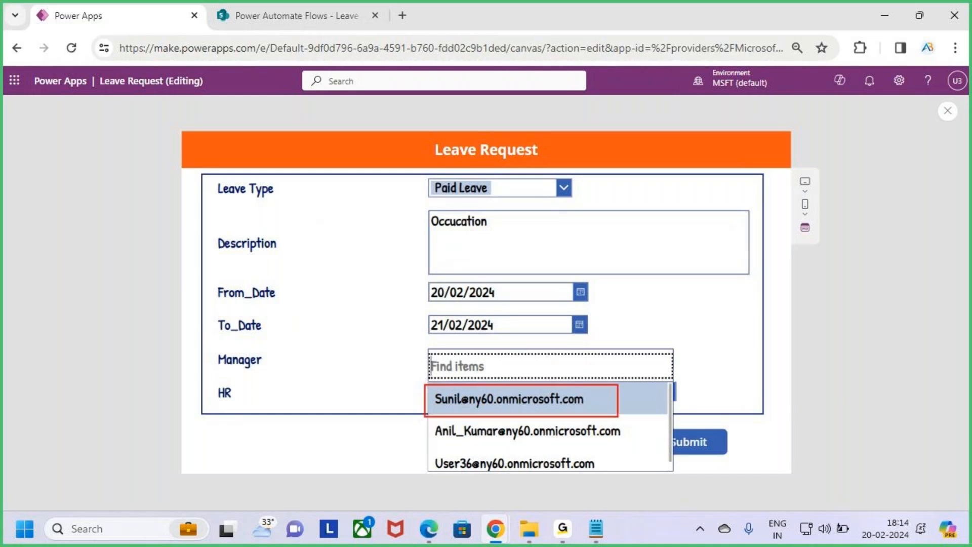
{"action": "left_click", "coordinate": [546, 409]}
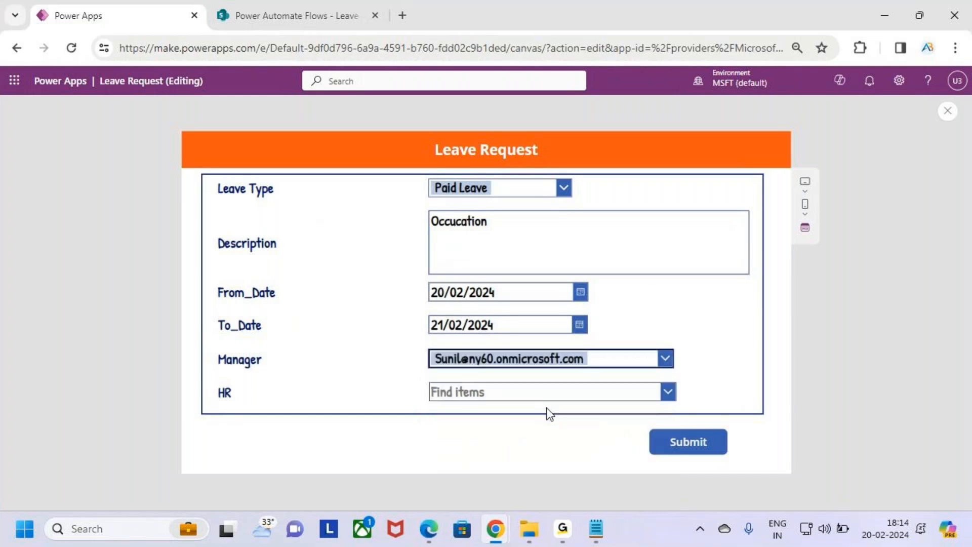
{"action": "left_click", "coordinate": [668, 391]}
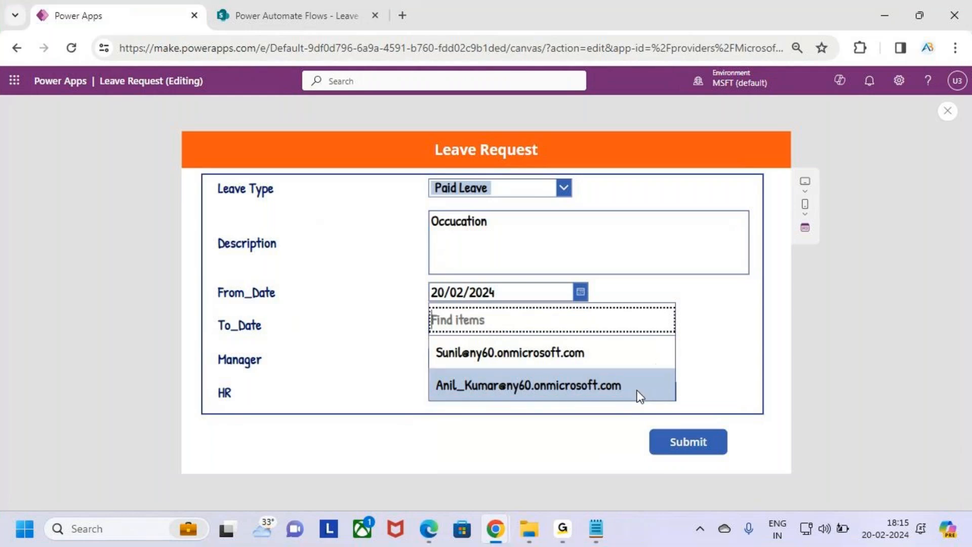
{"action": "left_click", "coordinate": [617, 387]}
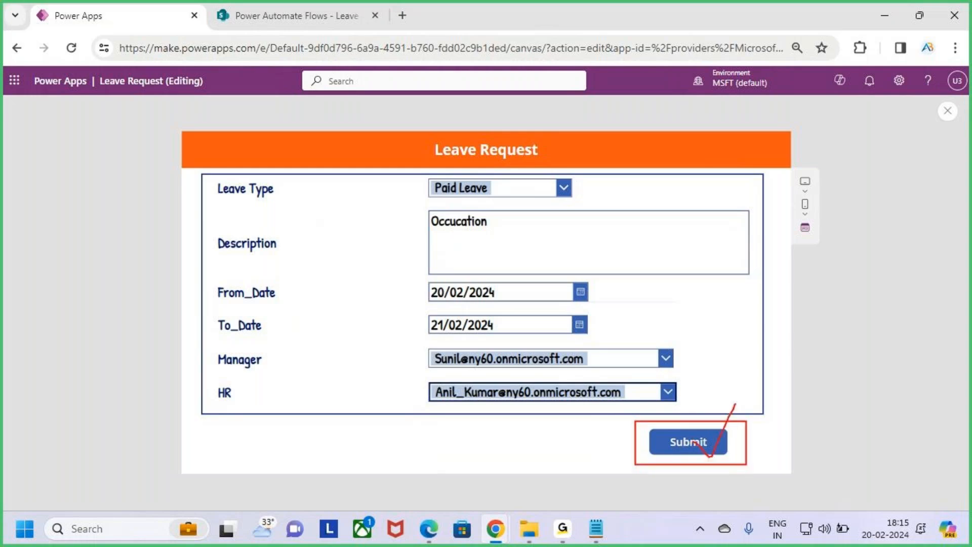
{"action": "left_click_drag", "start_coordinate": [207, 173], "coordinate": [763, 413]}
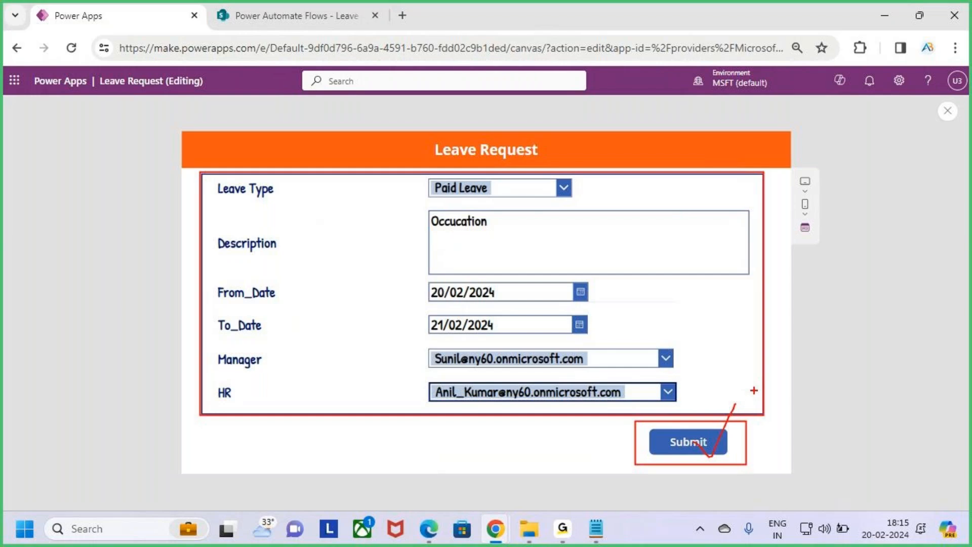
Check the SharePoint Leave Approval list's empty columns, then return to the Power Apps preview.
{"action": "left_click", "coordinate": [303, 14]}
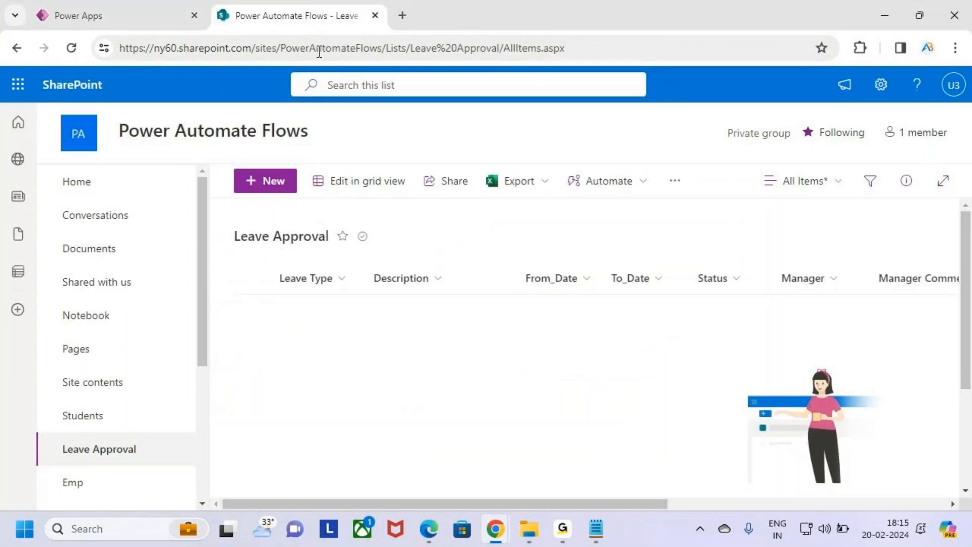
{"action": "left_click_drag", "start_coordinate": [267, 264], "coordinate": [908, 407]}
{"action": "left_click_drag", "start_coordinate": [226, 225], "coordinate": [347, 252]}
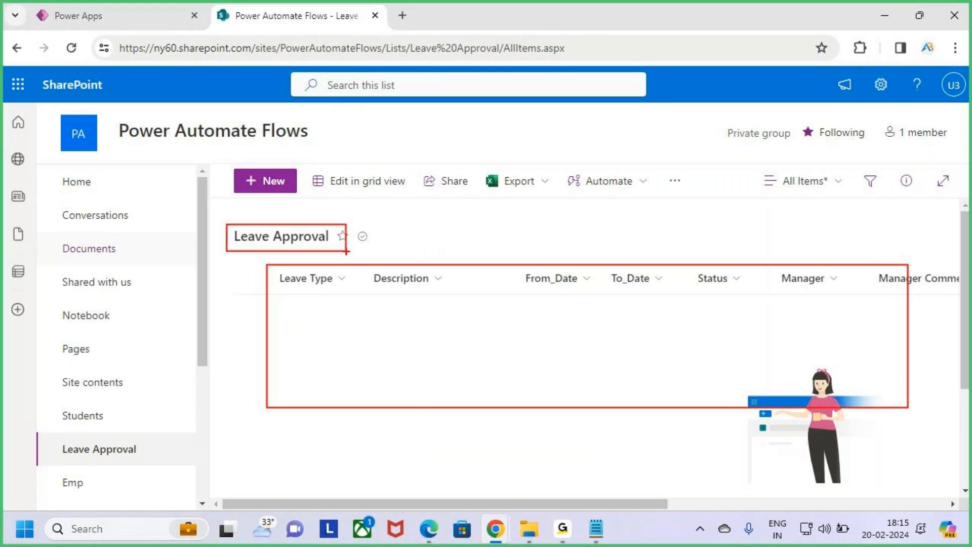
{"action": "key", "text": "Escape"}
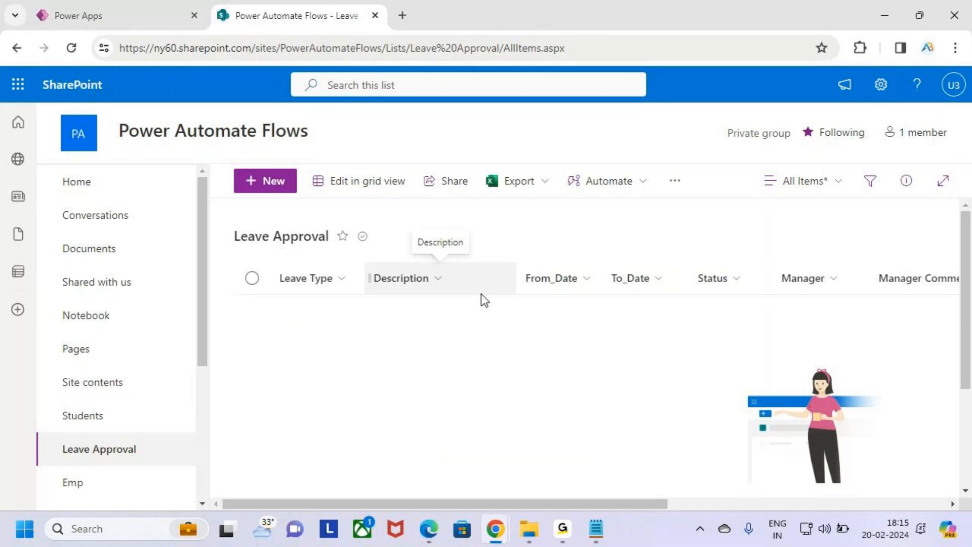
{"action": "left_click", "coordinate": [89, 8]}
Launch Power Automate from the app launcher, go to My flows, and edit Level Approval.
{"action": "left_click", "coordinate": [18, 84]}
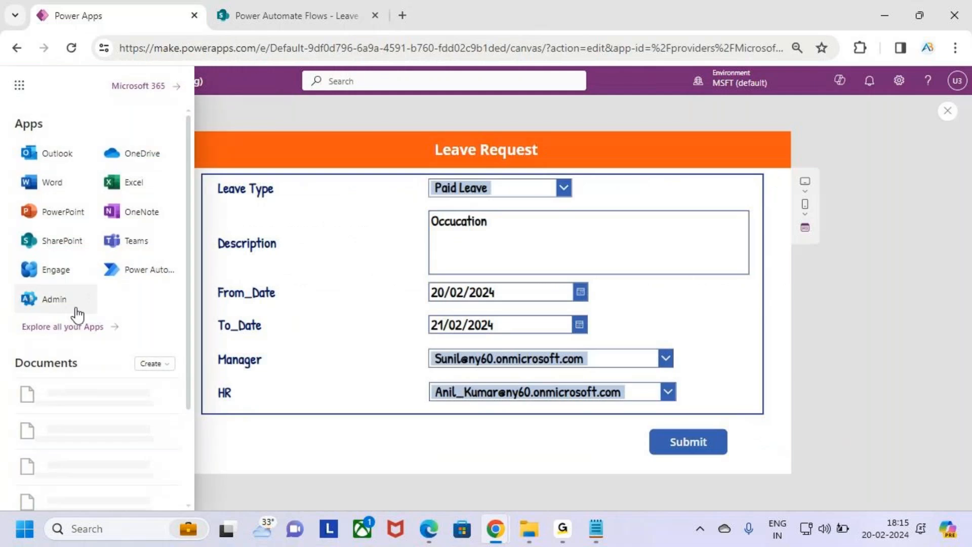
{"action": "left_click", "coordinate": [130, 278]}
{"action": "left_click_drag", "start_coordinate": [481, 15], "coordinate": [514, 5]}
{"action": "left_click", "coordinate": [304, 6]}
{"action": "left_click", "coordinate": [89, 5]}
{"action": "left_click", "coordinate": [343, 2]}
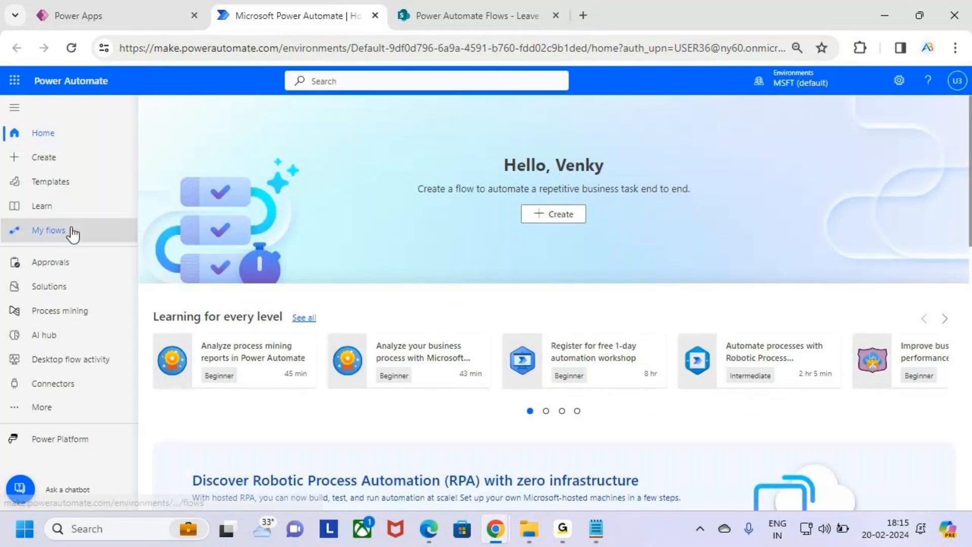
{"action": "left_click", "coordinate": [71, 232]}
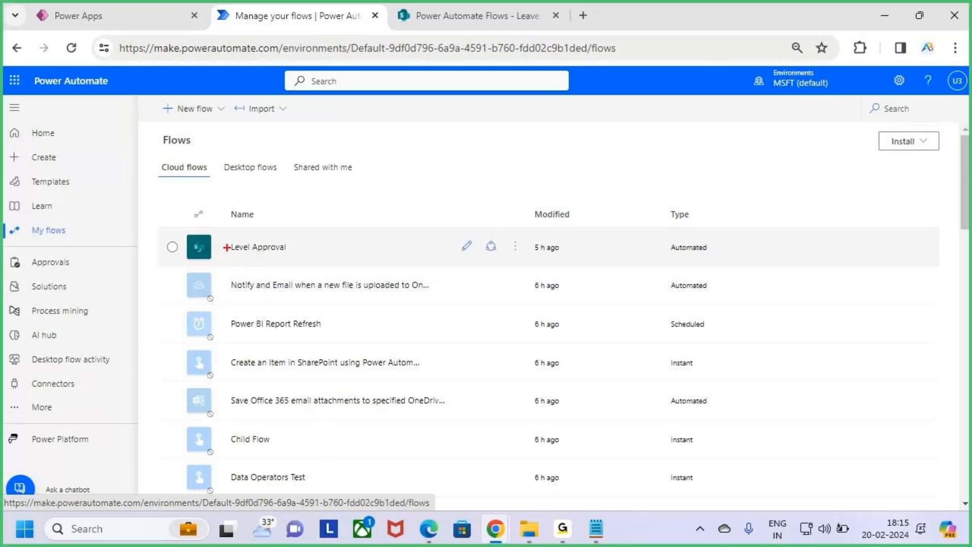
{"action": "left_click_drag", "start_coordinate": [233, 235], "coordinate": [311, 262]}
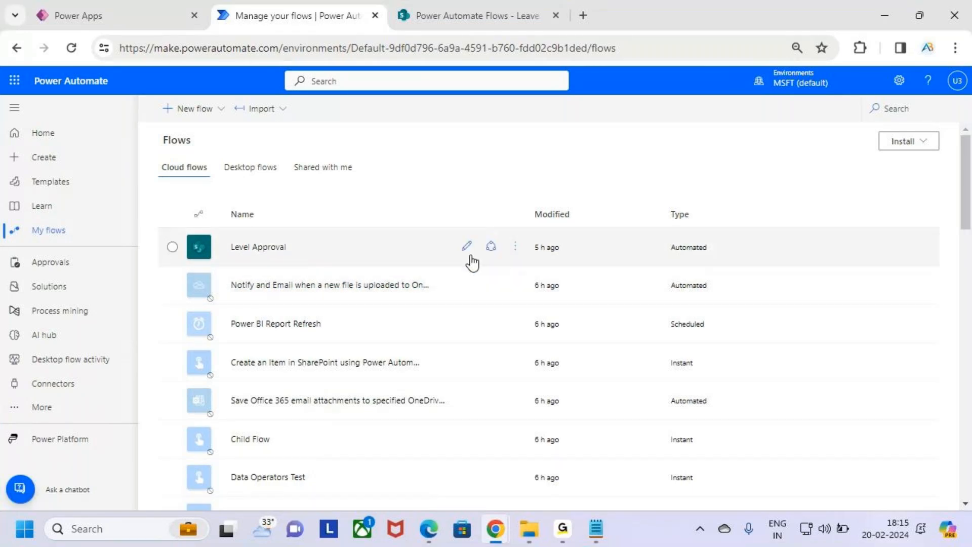
{"action": "left_click", "coordinate": [469, 245]}
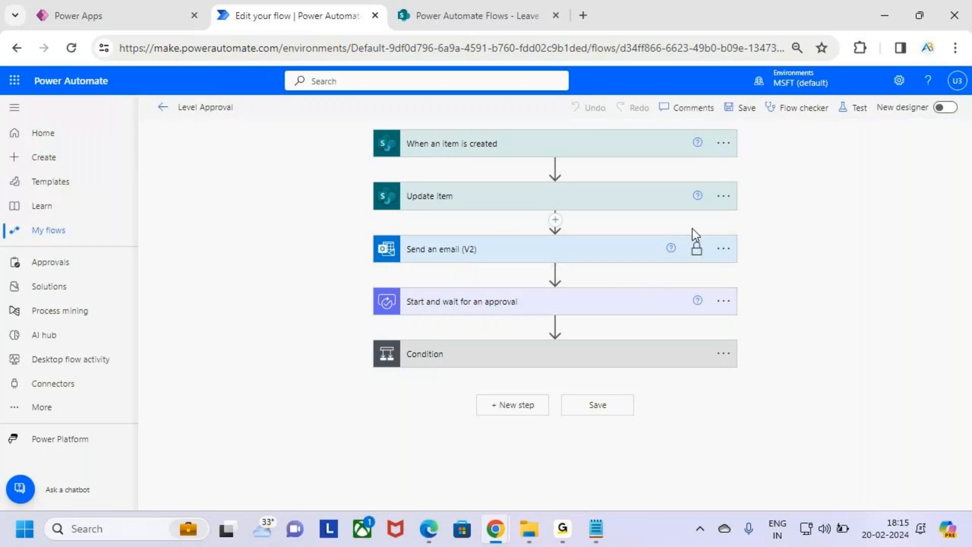
{"action": "key", "text": "ctrl+2"}
{"action": "left_click_drag", "start_coordinate": [387, 130], "coordinate": [605, 159]}
{"action": "left_click_drag", "start_coordinate": [372, 181], "coordinate": [534, 213]}
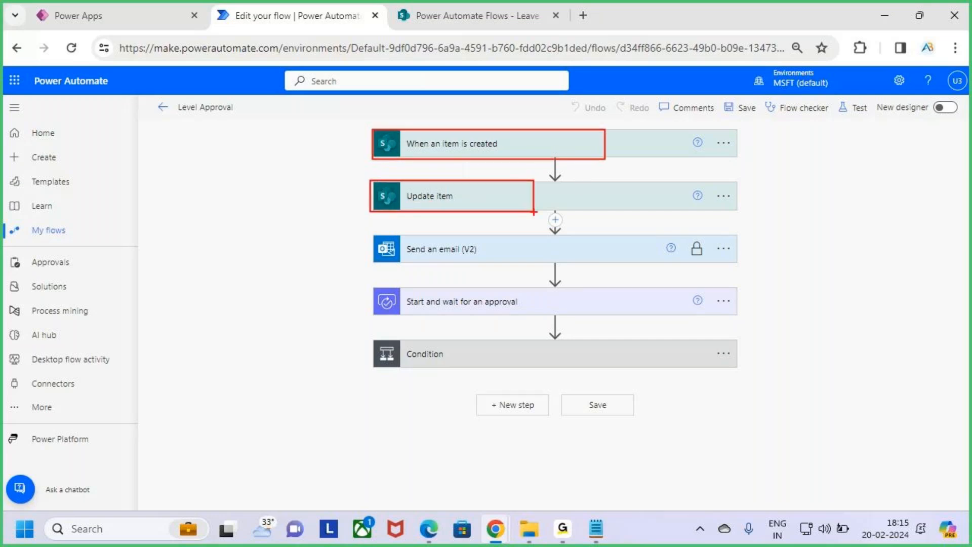
{"action": "key", "text": "Escape"}
{"action": "left_click", "coordinate": [512, 204]}
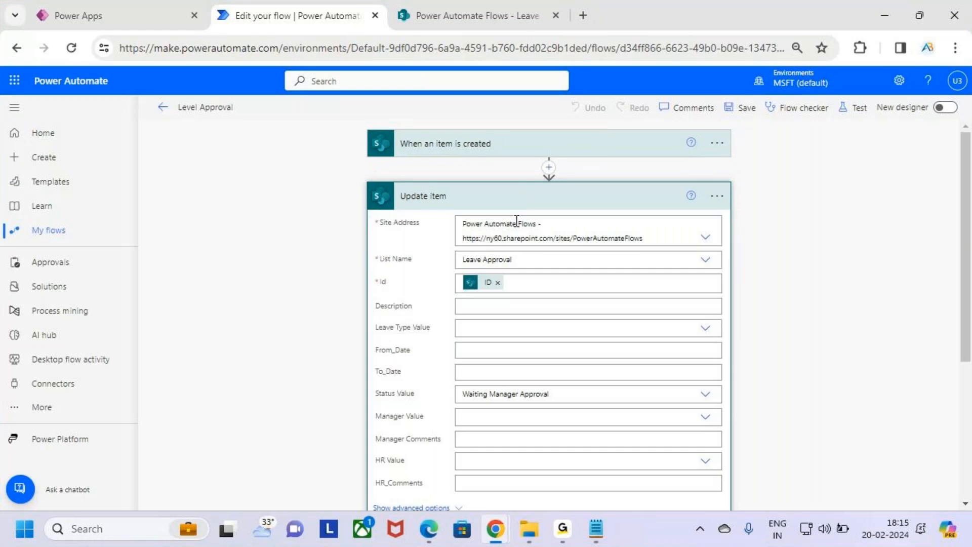
{"action": "scroll", "coordinate": [556, 295], "scroll_direction": "down", "scroll_amount": 1}
{"action": "key", "text": "ctrl+2"}
{"action": "mouse_move", "coordinate": [365, 304]}
{"action": "left_mouse_down"}
{"action": "mouse_move", "coordinate": [434, 326]}
{"action": "mouse_move", "coordinate": [730, 333]}
{"action": "left_mouse_up"}
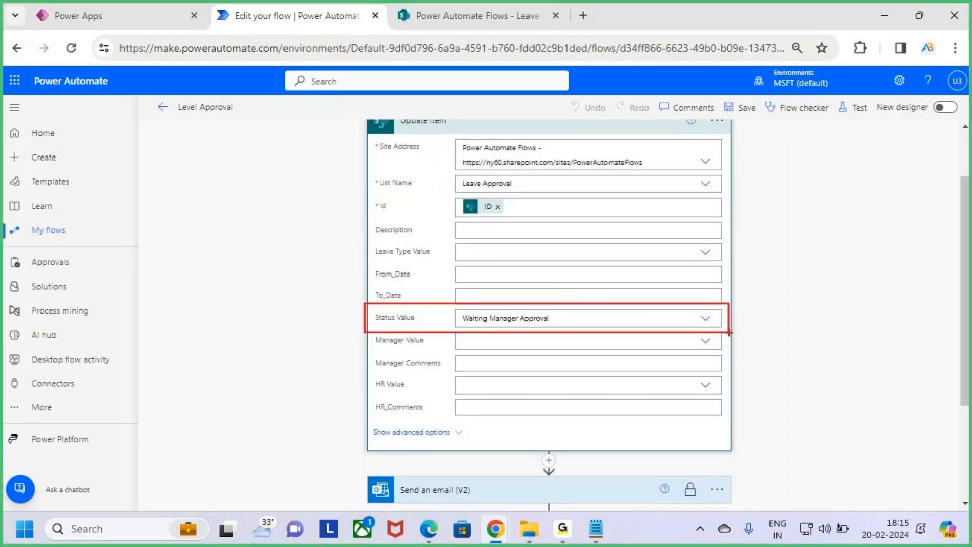
{"action": "key", "text": "Escape"}
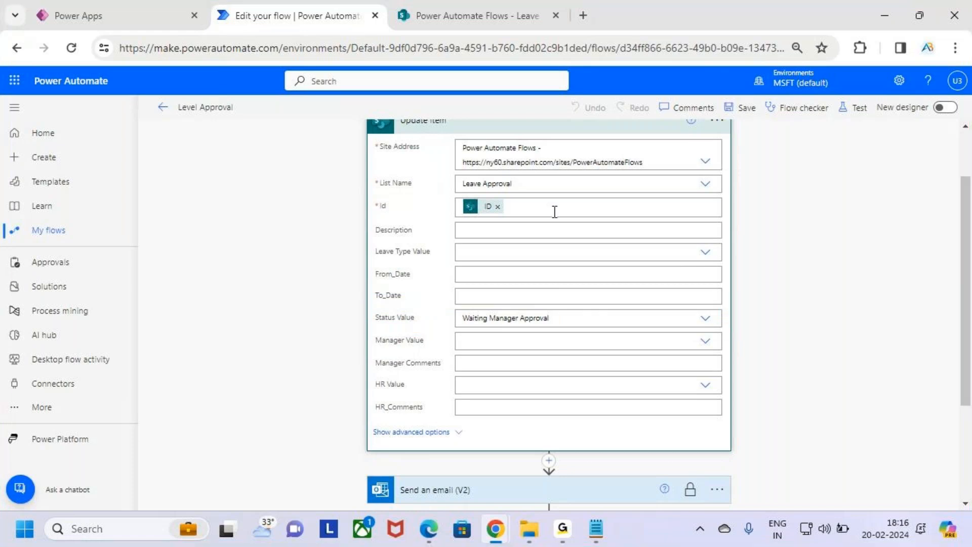
{"action": "scroll", "coordinate": [552, 216], "scroll_direction": "up", "scroll_amount": 2}
{"action": "left_click", "coordinate": [546, 198]}
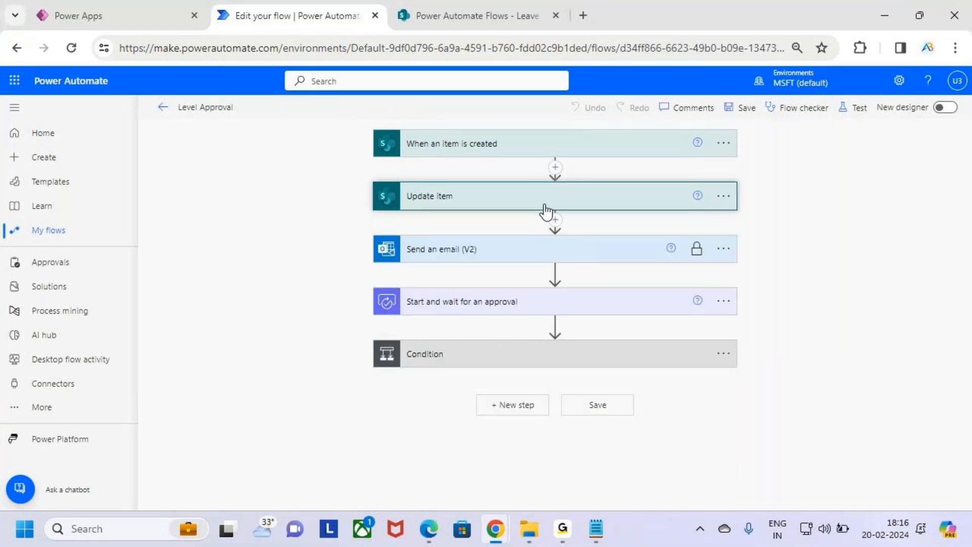
{"action": "left_click", "coordinate": [493, 255]}
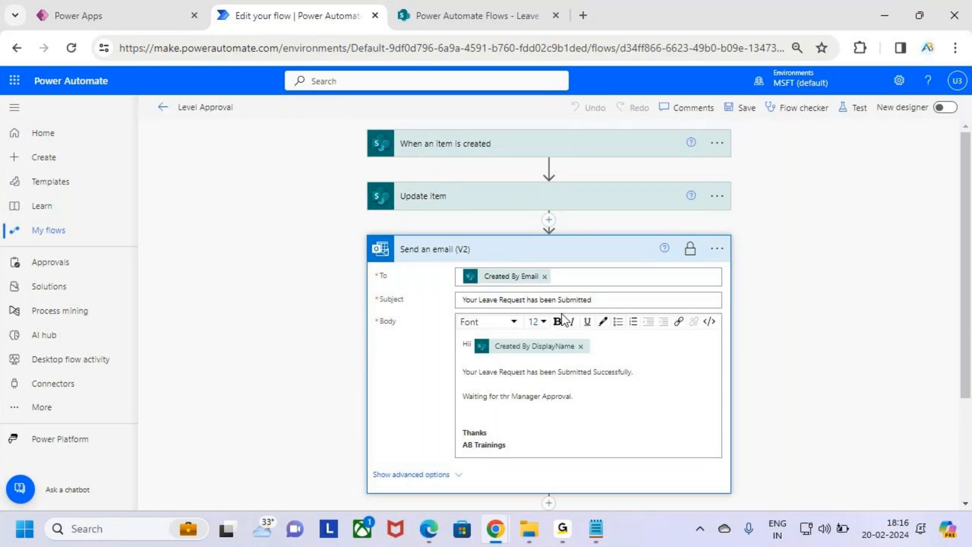
{"action": "scroll", "coordinate": [557, 345], "scroll_direction": "down", "scroll_amount": 2}
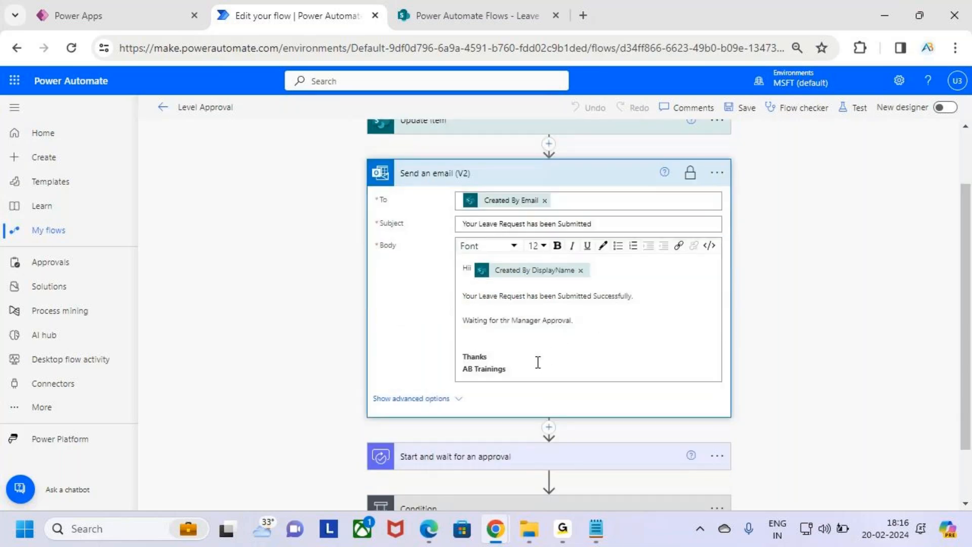
{"action": "key", "text": "ctrl+2"}
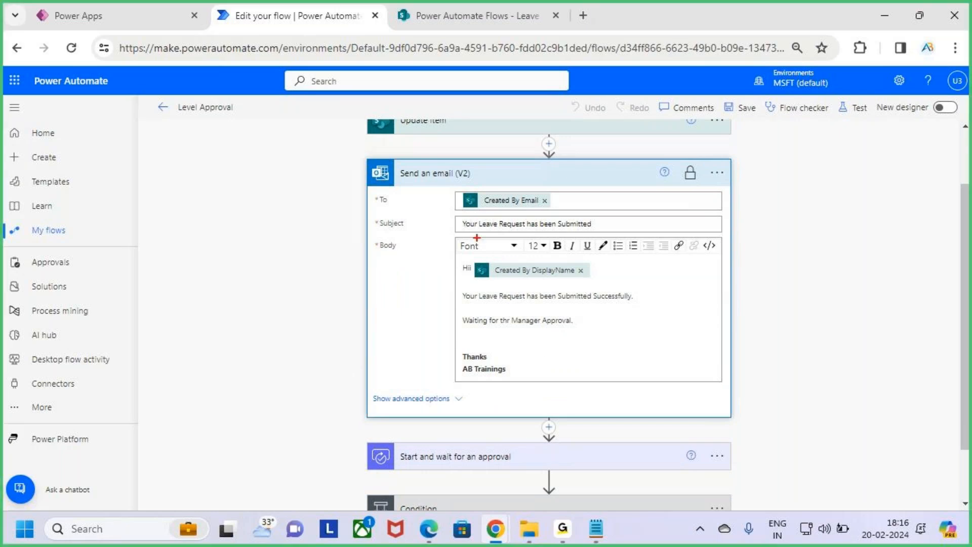
{"action": "mouse_move", "coordinate": [455, 217]}
{"action": "left_mouse_down"}
{"action": "mouse_move", "coordinate": [628, 232]}
{"action": "mouse_move", "coordinate": [610, 235]}
{"action": "left_mouse_up"}
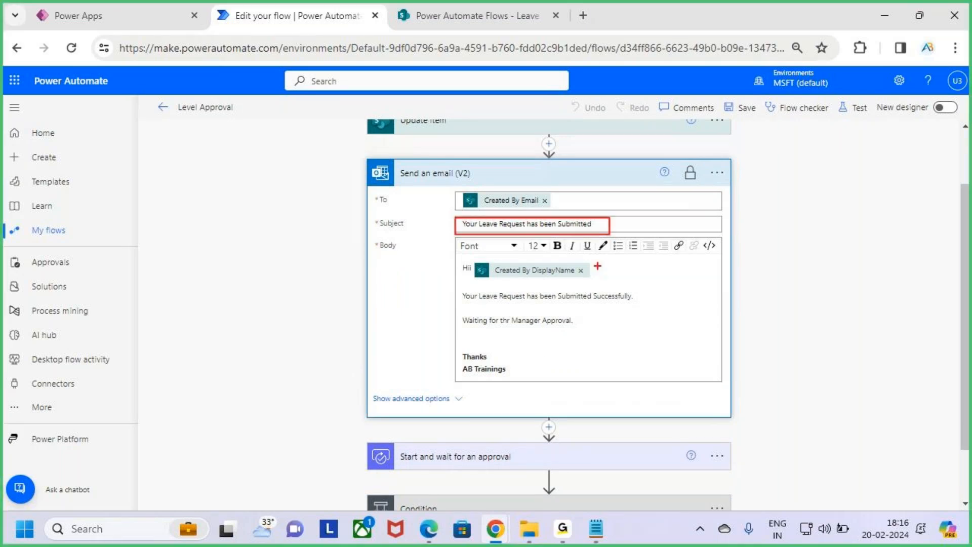
{"action": "key", "text": "Escape"}
{"action": "left_click", "coordinate": [589, 189]}
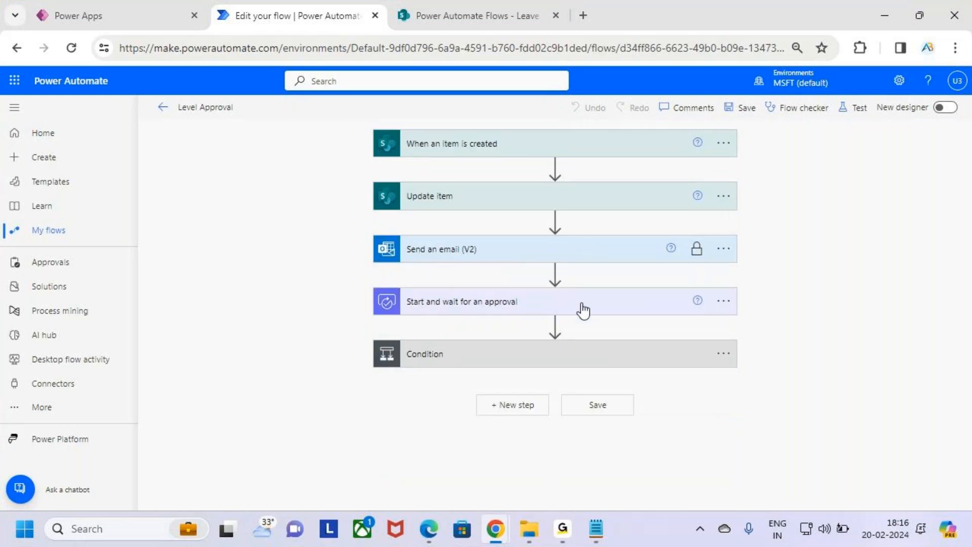
Review the Title value in the Start and wait for an approval step.
{"action": "left_click", "coordinate": [582, 304]}
{"action": "scroll", "coordinate": [496, 324], "scroll_direction": "down", "scroll_amount": 2}
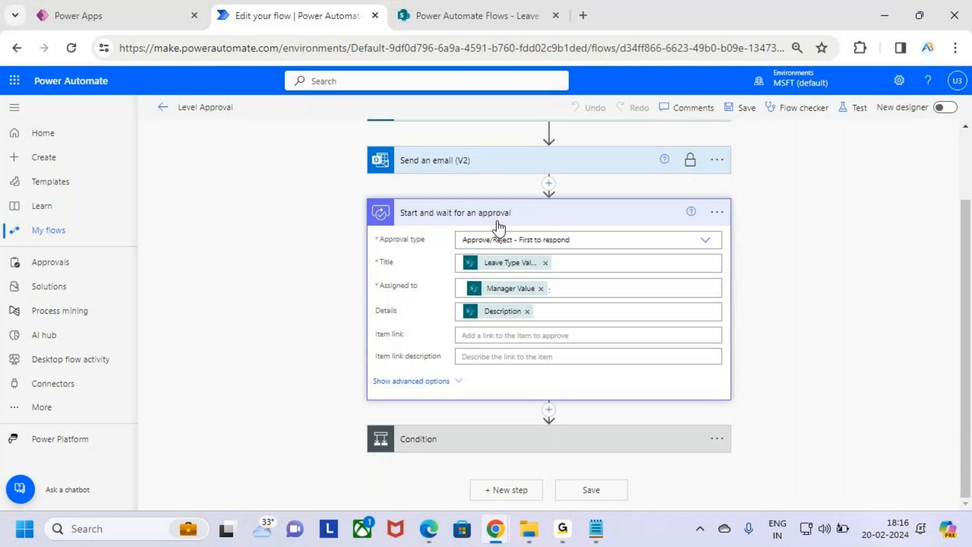
{"action": "key", "text": "ctrl+2"}
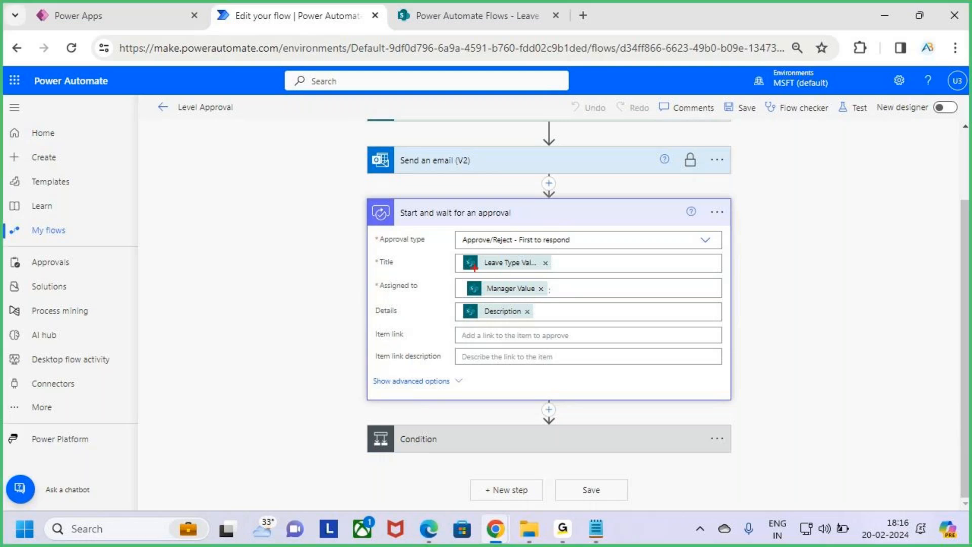
{"action": "left_click_drag", "start_coordinate": [456, 276], "coordinate": [505, 297]}
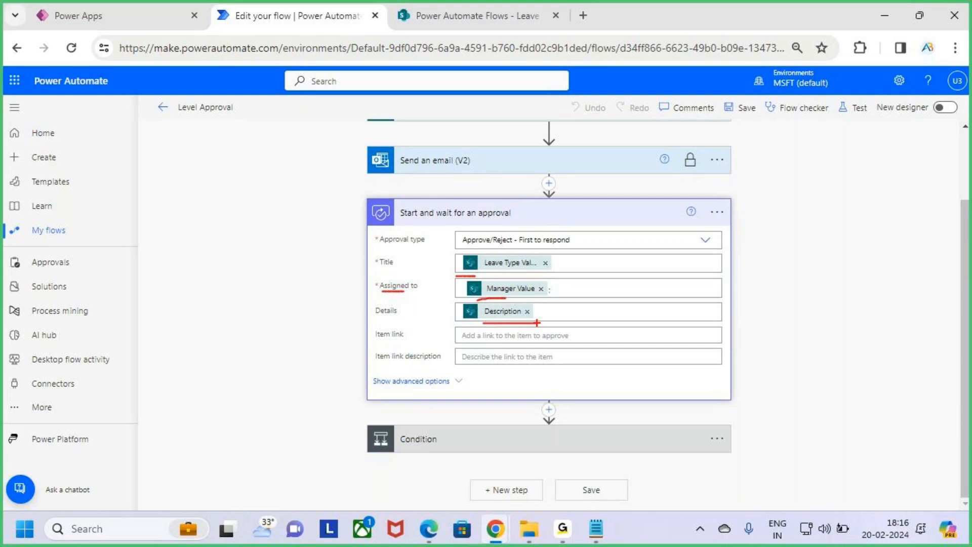
{"action": "key", "text": "Escape"}
{"action": "left_click", "coordinate": [615, 214]}
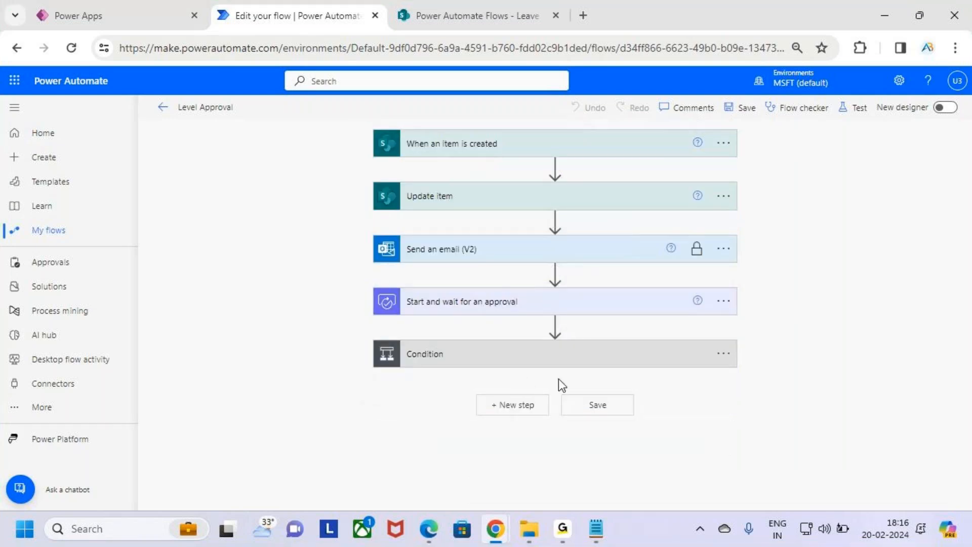
{"action": "key", "text": "ctrl+2"}
{"action": "left_click_drag", "start_coordinate": [393, 294], "coordinate": [533, 320]}
{"action": "key", "text": "Escape"}
Inspect the Condition checking whether the approval Outcome equals Approve.
{"action": "left_click", "coordinate": [604, 363]}
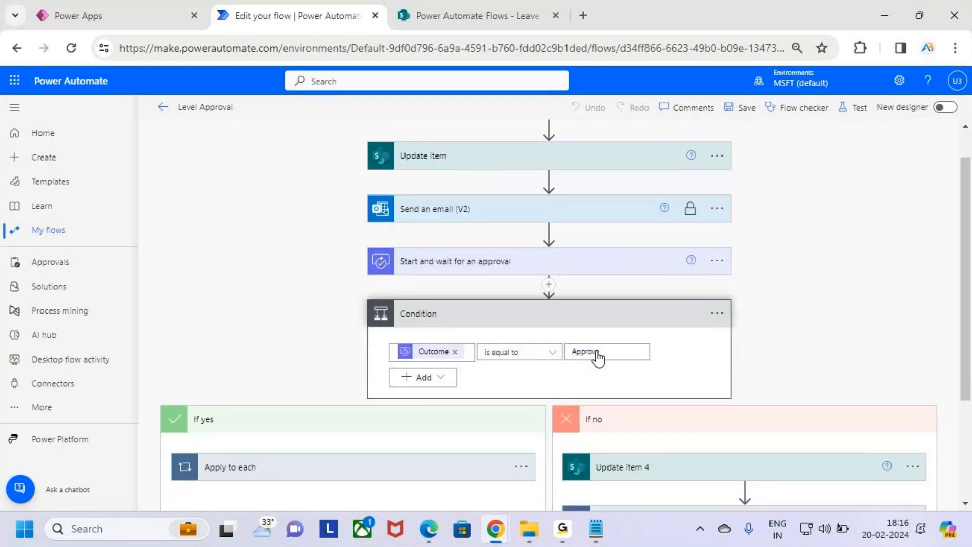
{"action": "scroll", "coordinate": [599, 356], "scroll_direction": "down", "scroll_amount": 2}
{"action": "key", "text": "ctrl+2"}
{"action": "mouse_move", "coordinate": [407, 170]}
{"action": "left_mouse_down"}
{"action": "mouse_move", "coordinate": [462, 173]}
{"action": "mouse_move", "coordinate": [399, 137]}
{"action": "mouse_move", "coordinate": [423, 167]}
{"action": "left_mouse_up"}
{"action": "left_click_drag", "start_coordinate": [427, 247], "coordinate": [450, 247]}
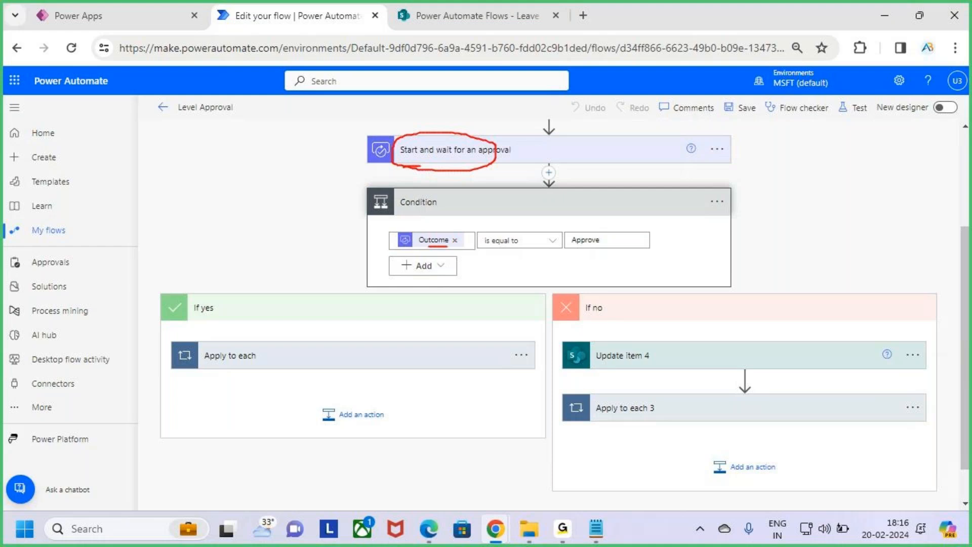
{"action": "left_click_drag", "start_coordinate": [568, 247], "coordinate": [602, 249]}
{"action": "key", "text": "Escape"}
Change Update item 2's Status Value from Waiting HR Approval to Approve.
{"action": "left_click", "coordinate": [284, 362]}
{"action": "scroll", "coordinate": [304, 370], "scroll_direction": "down", "scroll_amount": 3}
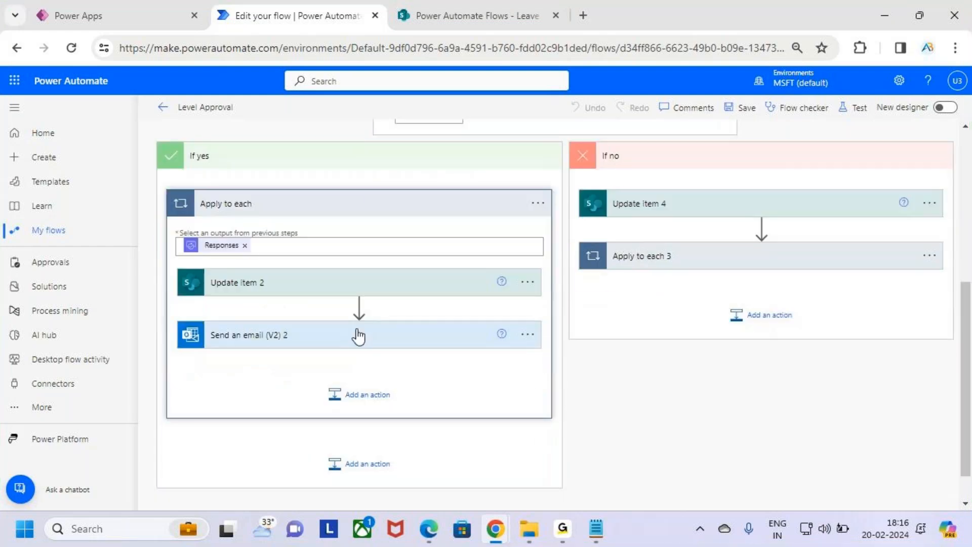
{"action": "left_click", "coordinate": [333, 289]}
{"action": "scroll", "coordinate": [355, 333], "scroll_direction": "down", "scroll_amount": 3}
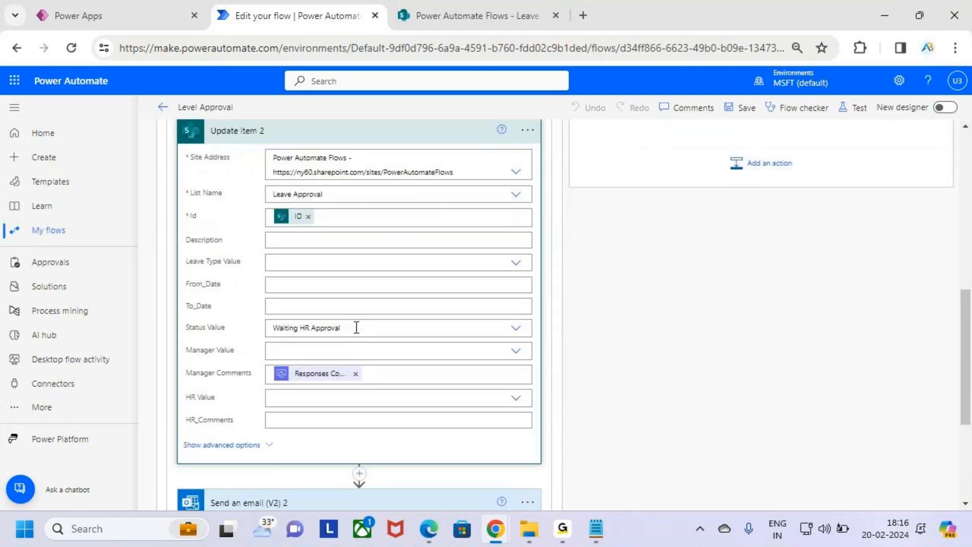
{"action": "key", "text": "ctrl+2"}
{"action": "mouse_move", "coordinate": [181, 318]}
{"action": "left_mouse_down"}
{"action": "mouse_move", "coordinate": [252, 336]}
{"action": "mouse_move", "coordinate": [325, 337]}
{"action": "left_mouse_up"}
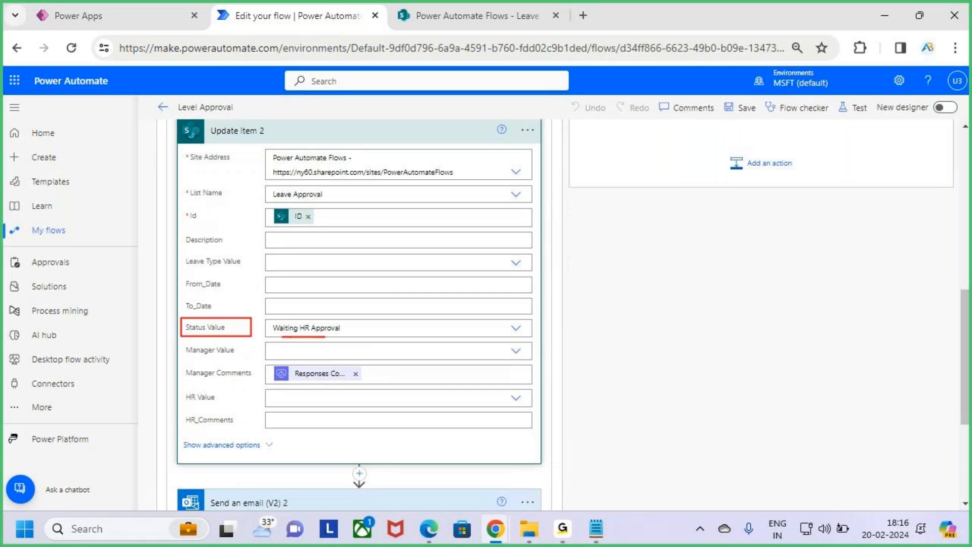
{"action": "key", "text": "Escape"}
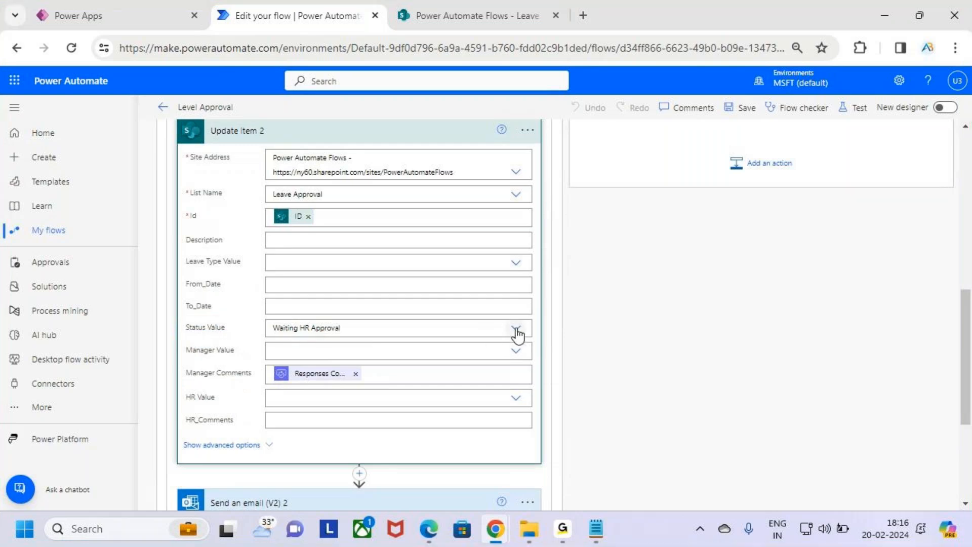
{"action": "left_click", "coordinate": [516, 328]}
{"action": "left_click", "coordinate": [317, 349]}
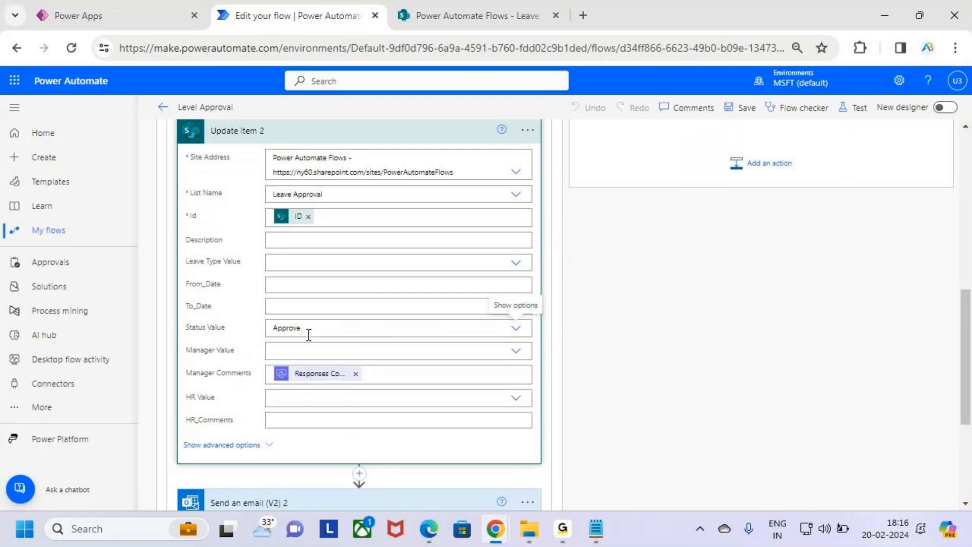
{"action": "scroll", "coordinate": [383, 330], "scroll_direction": "up", "scroll_amount": 5}
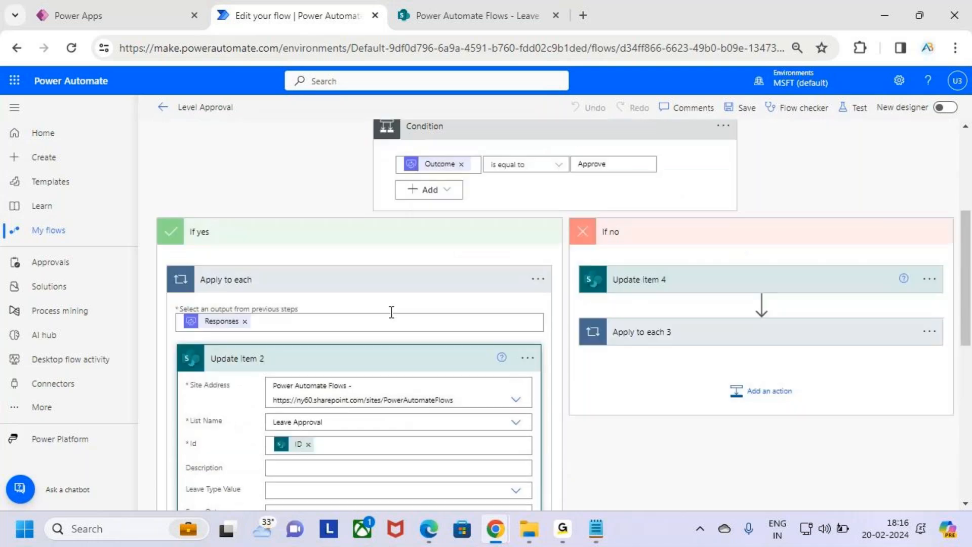
{"action": "left_click", "coordinate": [398, 360]}
{"action": "scroll", "coordinate": [396, 355], "scroll_direction": "down", "scroll_amount": 3}
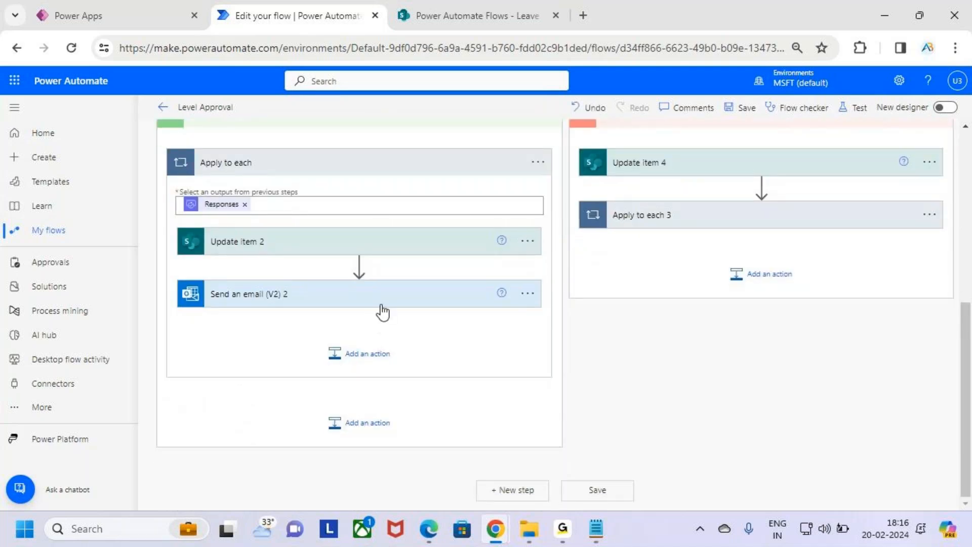
Review the Approved email's body in Send an email (V2) 2, then collapse it.
{"action": "left_click", "coordinate": [384, 301]}
{"action": "scroll", "coordinate": [366, 398], "scroll_direction": "down", "scroll_amount": 4}
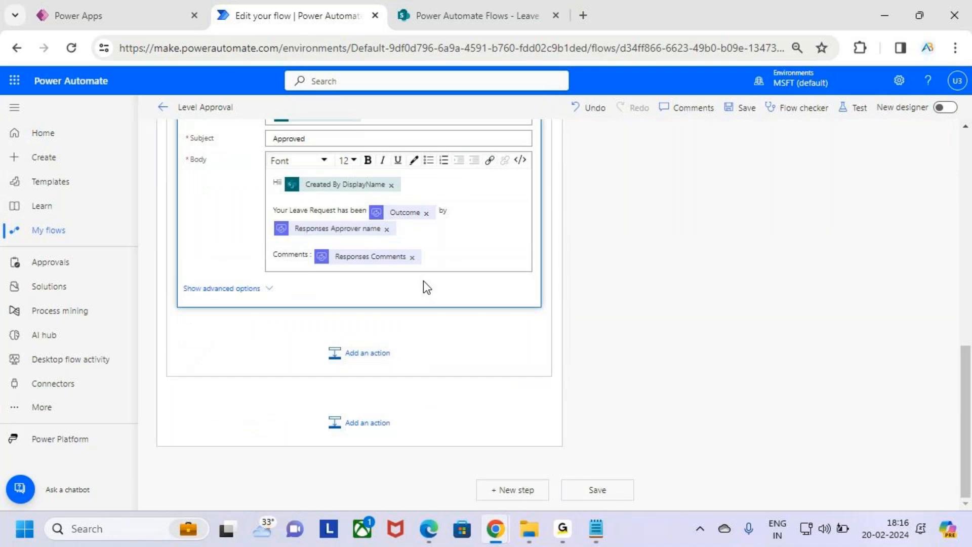
{"action": "scroll", "coordinate": [355, 238], "scroll_direction": "up", "scroll_amount": 2}
{"action": "left_click_drag", "start_coordinate": [317, 214], "coordinate": [257, 216]}
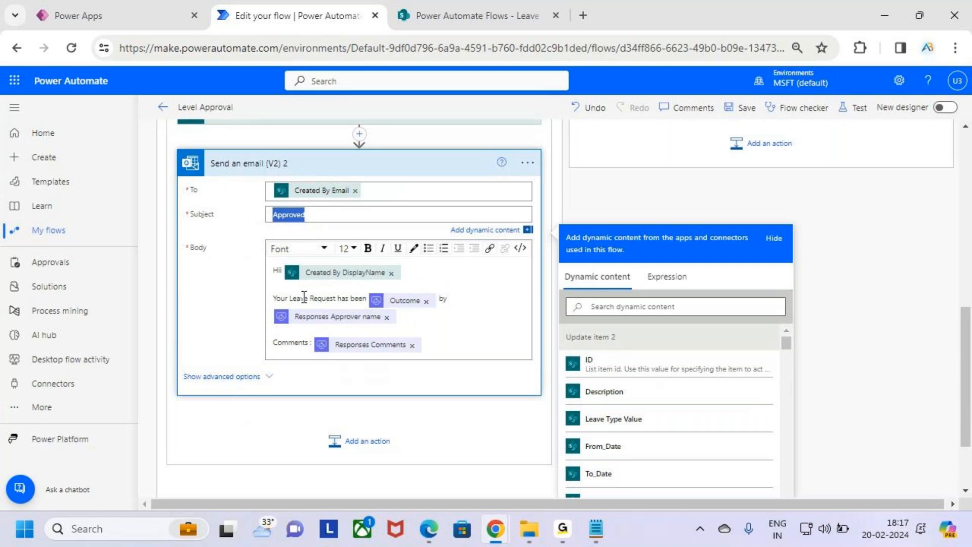
{"action": "left_click_drag", "start_coordinate": [301, 297], "coordinate": [370, 299]}
{"action": "left_click", "coordinate": [430, 314]}
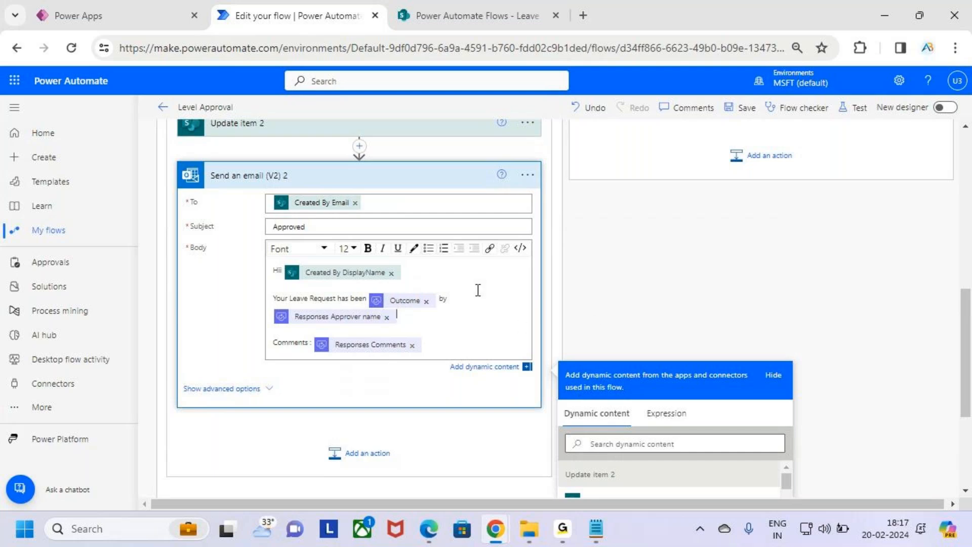
{"action": "scroll", "coordinate": [473, 304], "scroll_direction": "up", "scroll_amount": 5}
{"action": "left_click", "coordinate": [446, 414]}
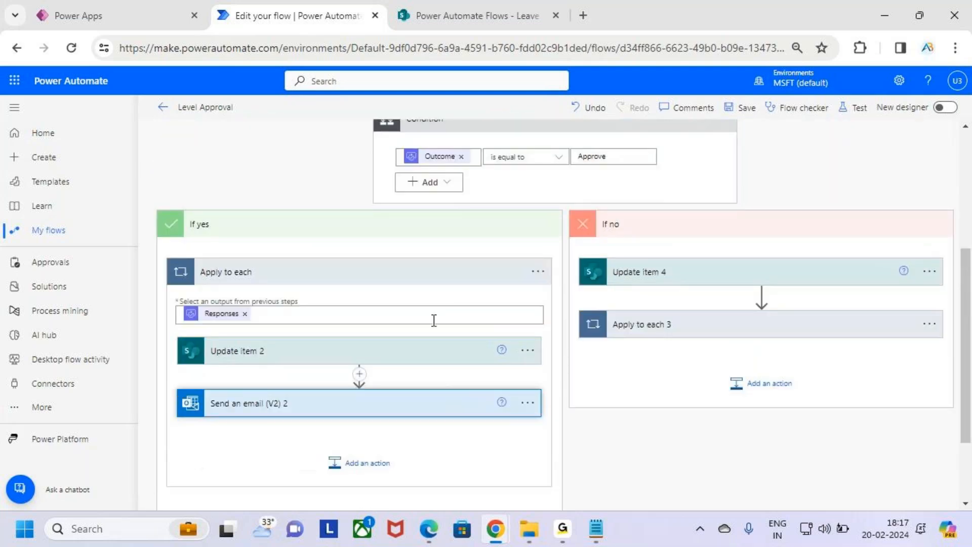
Review the Update item 4 step's Reject Status setting, then collapse it.
{"action": "left_click", "coordinate": [412, 284]}
{"action": "left_click", "coordinate": [646, 318]}
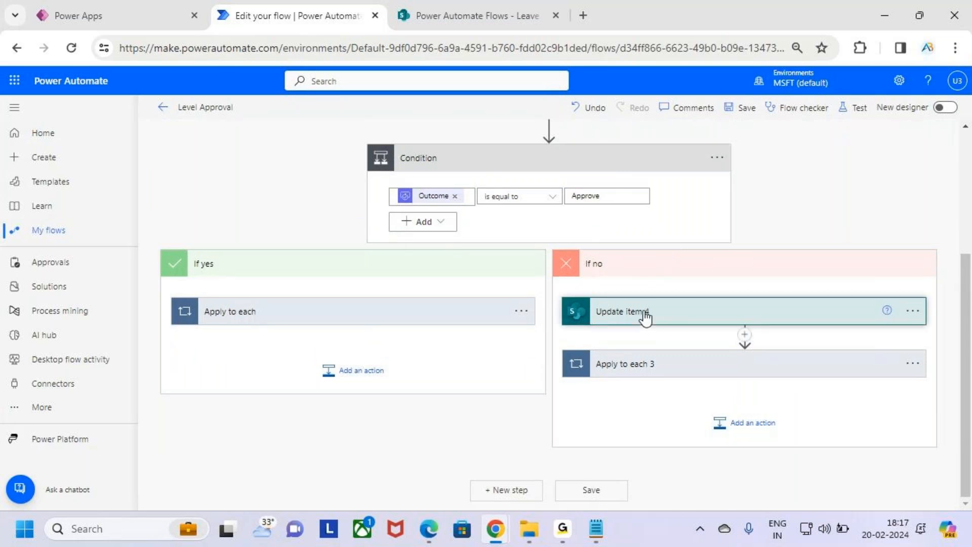
{"action": "scroll", "coordinate": [699, 315], "scroll_direction": "down", "scroll_amount": 4}
{"action": "left_click_drag", "start_coordinate": [648, 269], "coordinate": [708, 296]}
{"action": "key", "text": "Escape"}
{"action": "scroll", "coordinate": [710, 299], "scroll_direction": "up", "scroll_amount": 3}
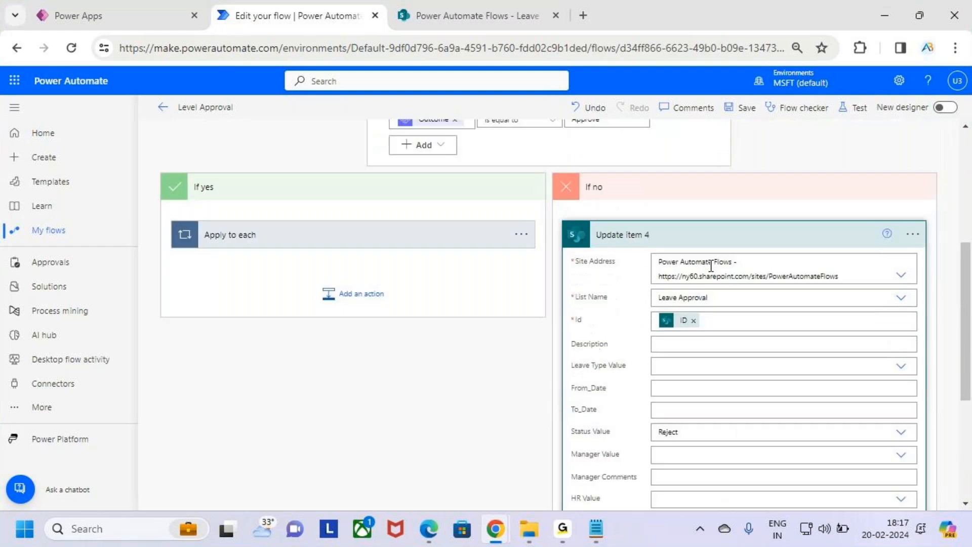
{"action": "left_click", "coordinate": [706, 235]}
Check the Reject subject in Send an email (V2) 4, then collapse the Apply to each 3 loop.
{"action": "left_click", "coordinate": [722, 380]}
{"action": "scroll", "coordinate": [722, 382], "scroll_direction": "down", "scroll_amount": 3}
{"action": "left_click", "coordinate": [698, 301]}
{"action": "scroll", "coordinate": [710, 375], "scroll_direction": "down", "scroll_amount": 3}
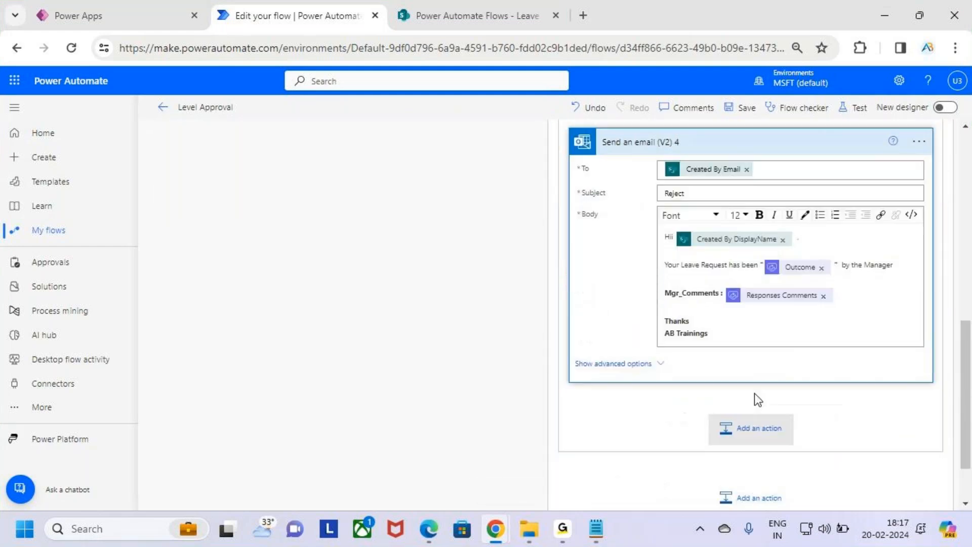
{"action": "left_click_drag", "start_coordinate": [715, 199], "coordinate": [634, 198]}
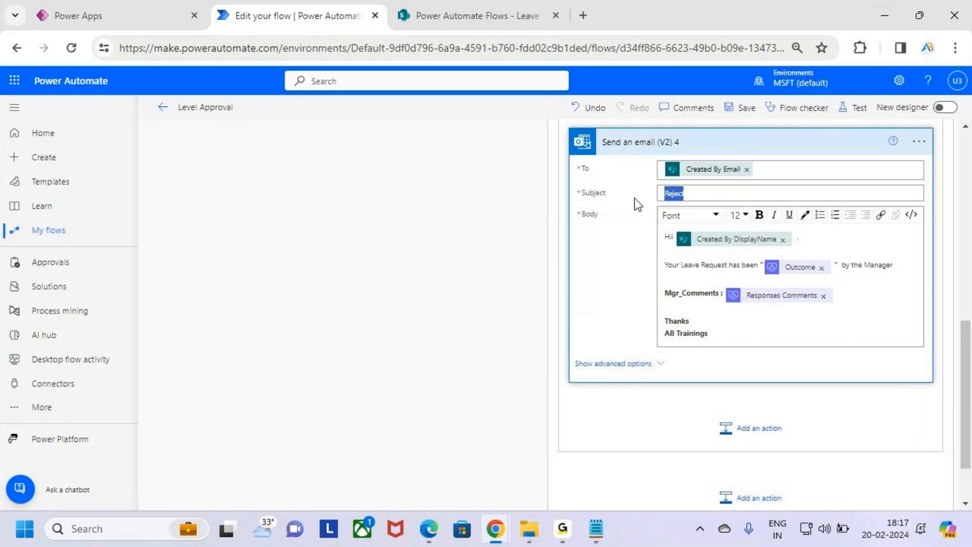
{"action": "scroll", "coordinate": [646, 319], "scroll_direction": "up", "scroll_amount": 10}
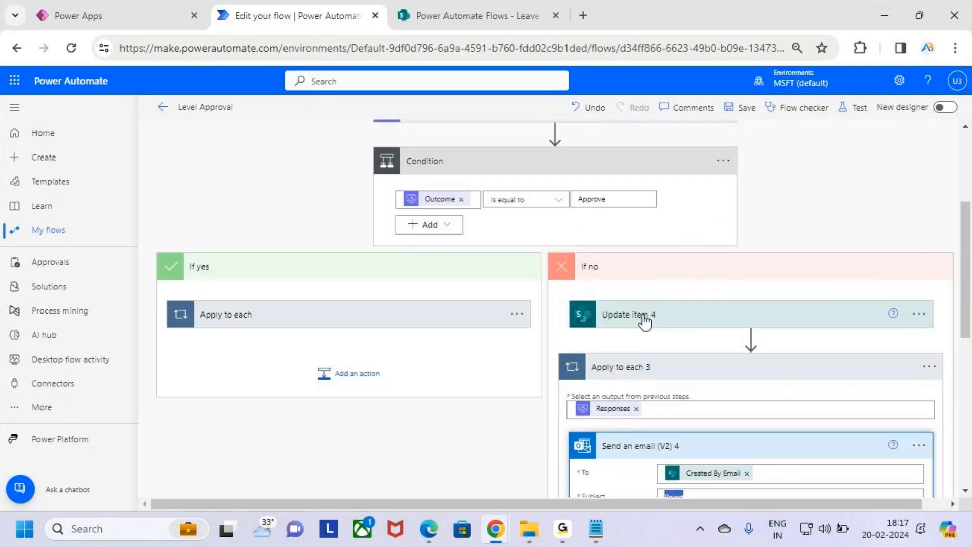
{"action": "scroll", "coordinate": [642, 325], "scroll_direction": "down", "scroll_amount": 5}
{"action": "left_click", "coordinate": [693, 420]}
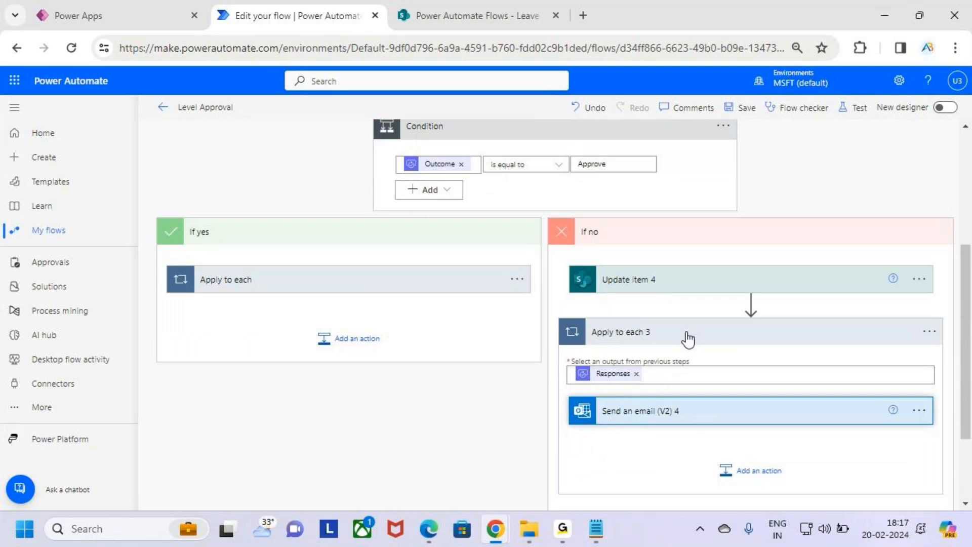
{"action": "left_click", "coordinate": [685, 335]}
{"action": "scroll", "coordinate": [613, 367], "scroll_direction": "up", "scroll_amount": 4}
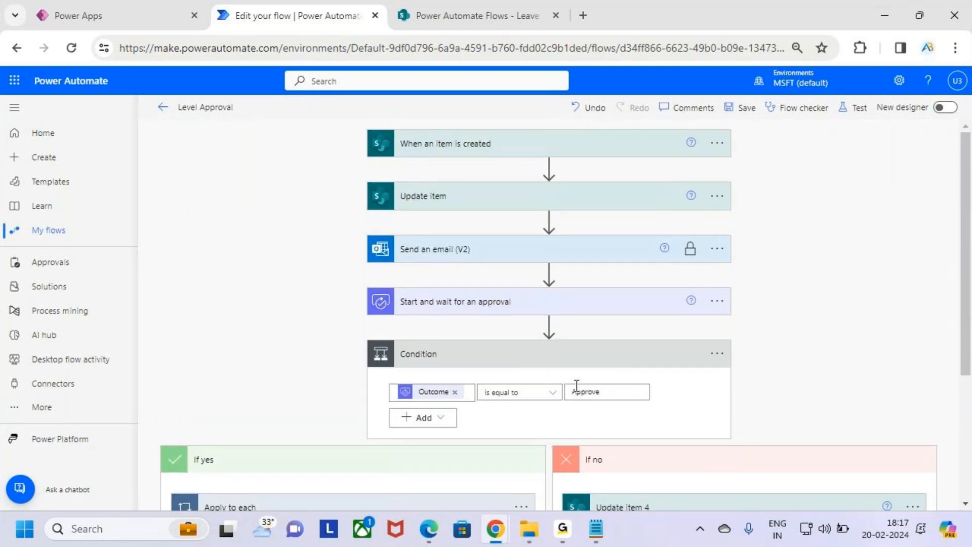
Cancel leaving the editor and save the Level Approval flow.
{"action": "key", "text": "ctrl+2"}
{"action": "key", "text": "Escape"}
{"action": "scroll", "coordinate": [453, 406], "scroll_direction": "down", "scroll_amount": 4}
{"action": "key", "text": "ctrl+2"}
{"action": "left_click_drag", "start_coordinate": [228, 328], "coordinate": [596, 531]}
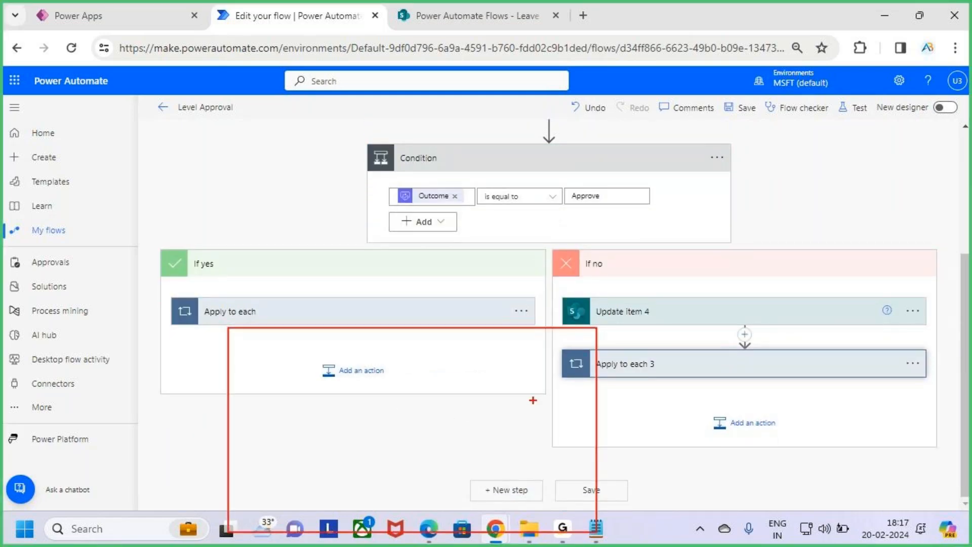
{"action": "key", "text": "Escape"}
{"action": "scroll", "coordinate": [546, 376], "scroll_direction": "up", "scroll_amount": 4}
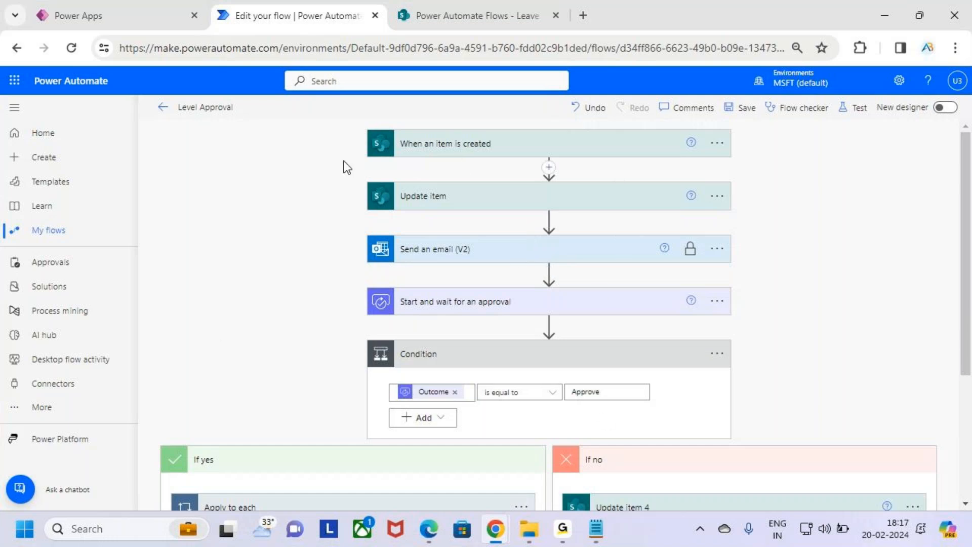
{"action": "left_click", "coordinate": [162, 111]}
{"action": "left_click", "coordinate": [634, 188]}
{"action": "left_click", "coordinate": [747, 107]}
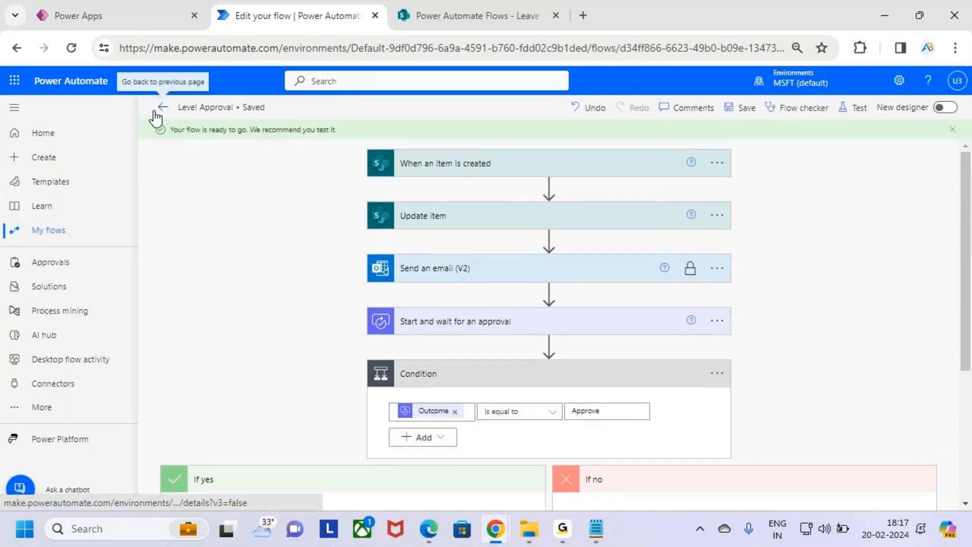
Back in My flows, turn off the Level Approval flow.
{"action": "left_click", "coordinate": [155, 112]}
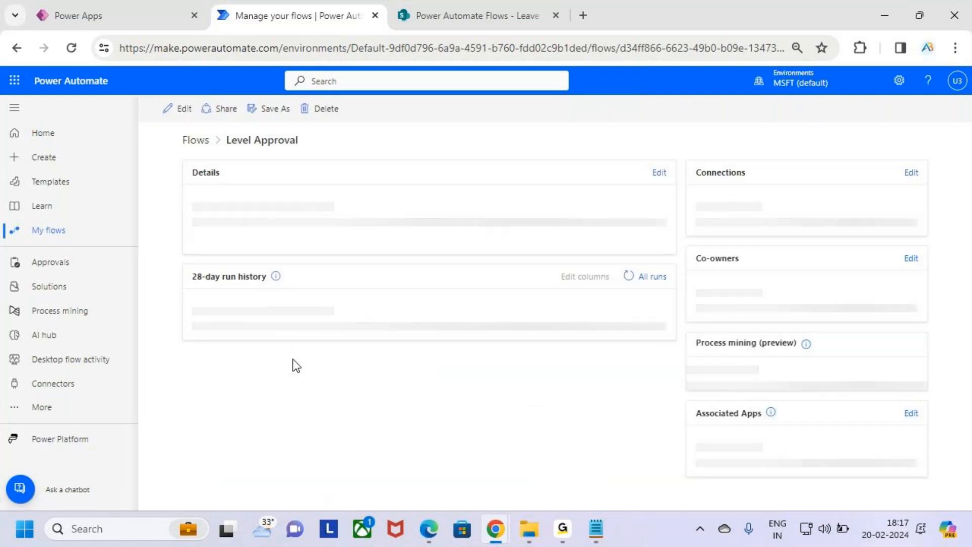
{"action": "left_click", "coordinate": [74, 238]}
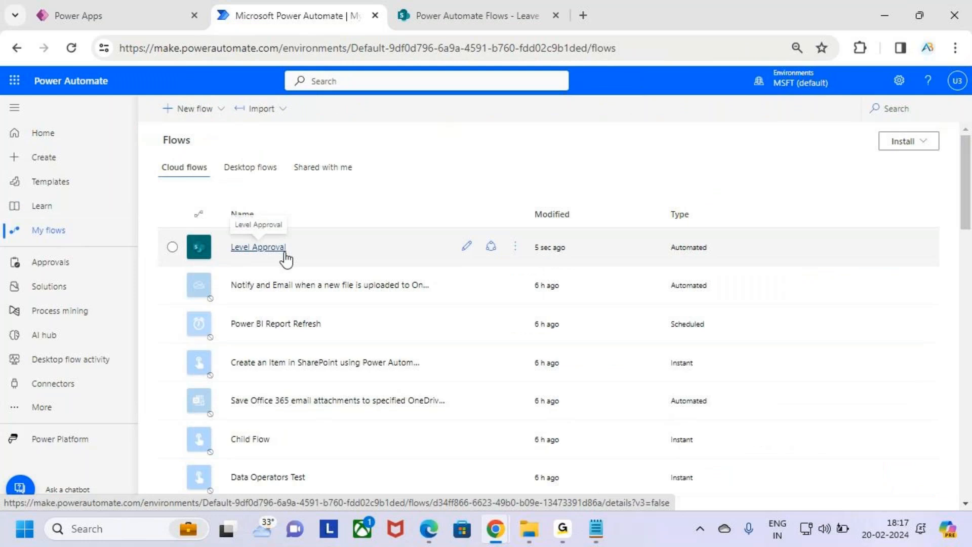
{"action": "key", "text": "ctrl+2"}
{"action": "left_click", "coordinate": [471, 17]}
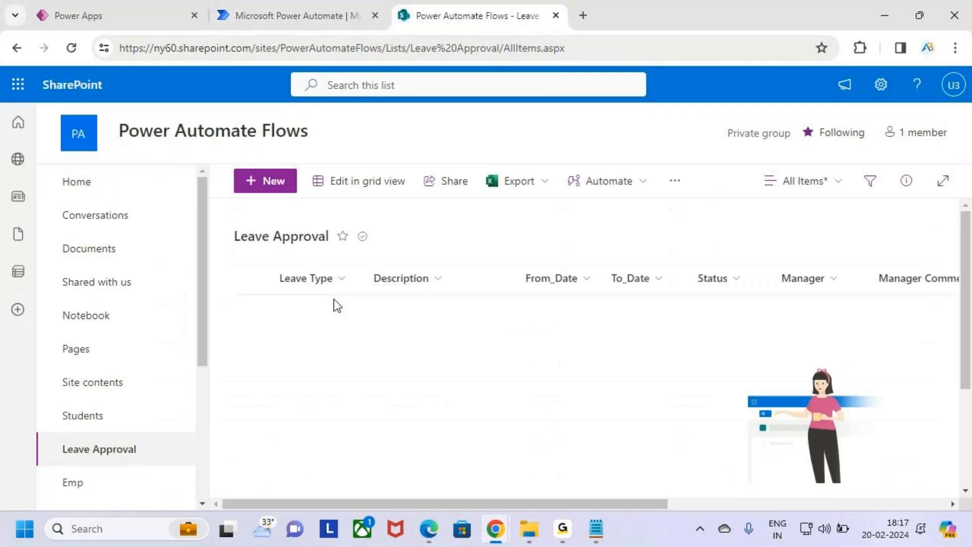
{"action": "left_click", "coordinate": [283, 11]}
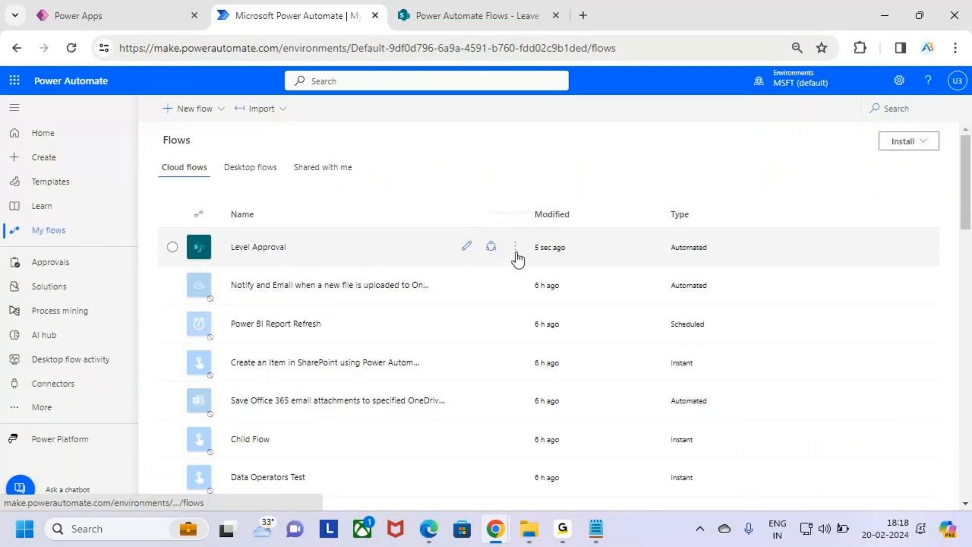
{"action": "left_click", "coordinate": [515, 247]}
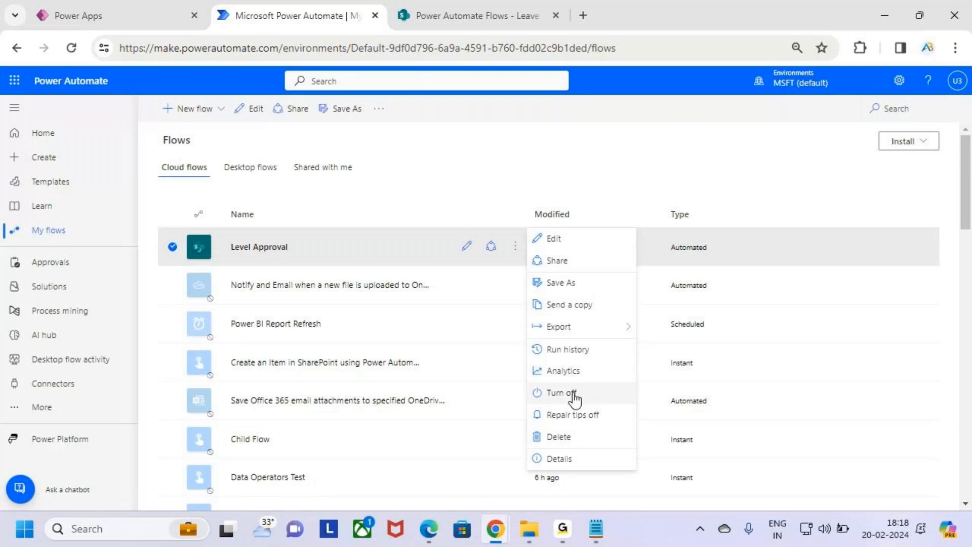
{"action": "left_click", "coordinate": [589, 397]}
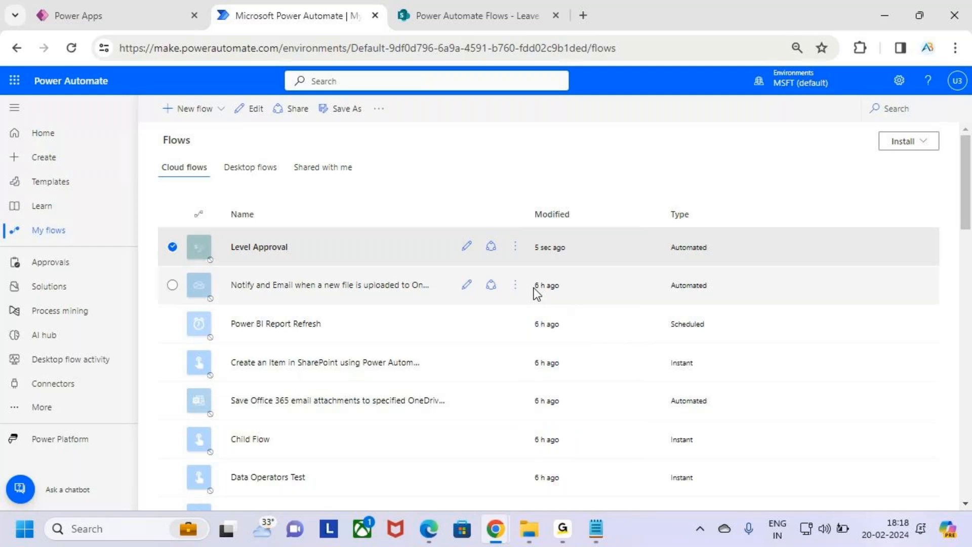
{"action": "left_click", "coordinate": [427, 194]}
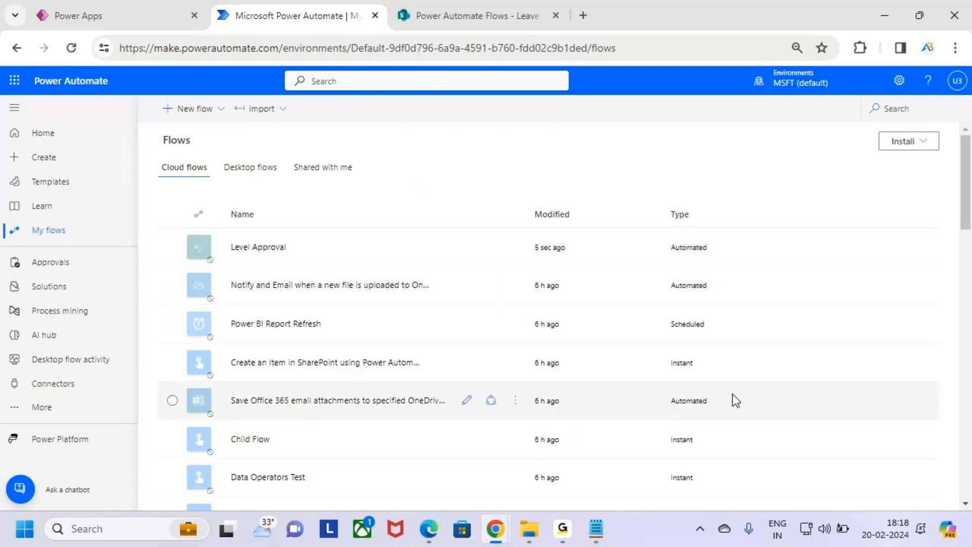
Look over the Leave Request app and Leave Approval list, then begin creating a new flow.
{"action": "left_click", "coordinate": [148, 2]}
{"action": "key", "text": "ctrl+2"}
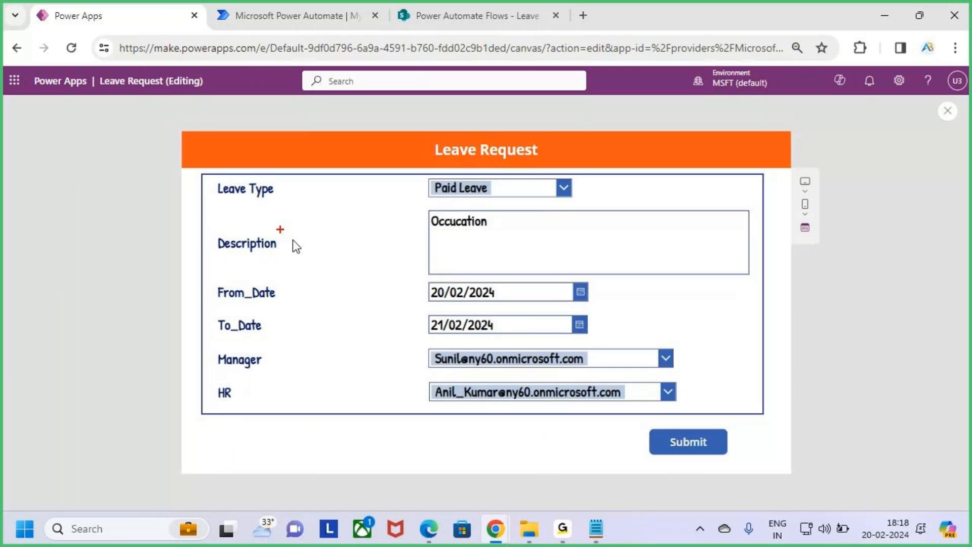
{"action": "mouse_move", "coordinate": [205, 173]}
{"action": "left_mouse_down"}
{"action": "mouse_move", "coordinate": [760, 451]}
{"action": "mouse_move", "coordinate": [774, 417]}
{"action": "left_mouse_up"}
{"action": "key", "text": "Escape"}
{"action": "left_click", "coordinate": [512, 19]}
{"action": "key", "text": "ctrl+2"}
{"action": "left_click_drag", "start_coordinate": [279, 260], "coordinate": [884, 385]}
{"action": "key", "text": "Escape"}
{"action": "left_click", "coordinate": [285, 12]}
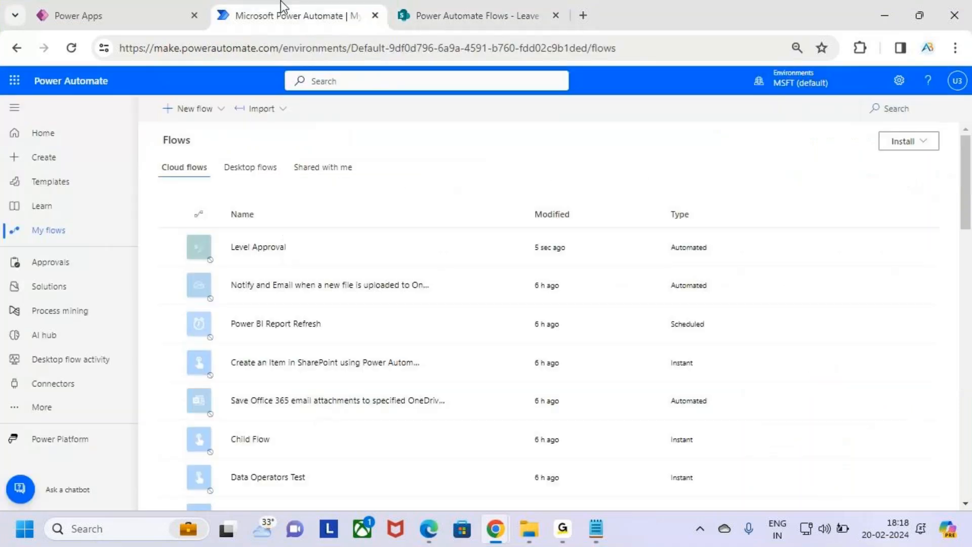
{"action": "left_click", "coordinate": [90, 160]}
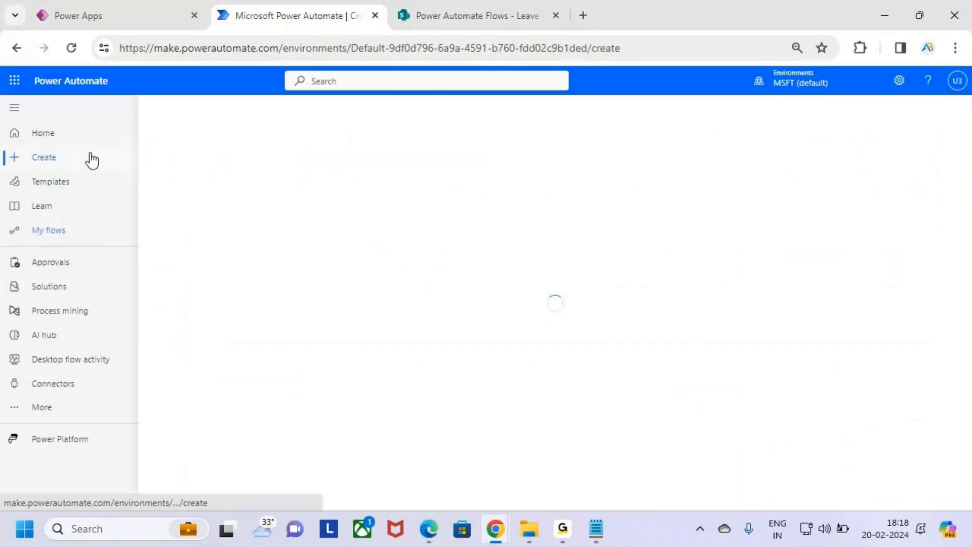
Start an automated cloud flow and name it 'Multi Level Approval'.
{"action": "key", "text": "ctrl+2"}
{"action": "left_click_drag", "start_coordinate": [27, 146], "coordinate": [81, 165]}
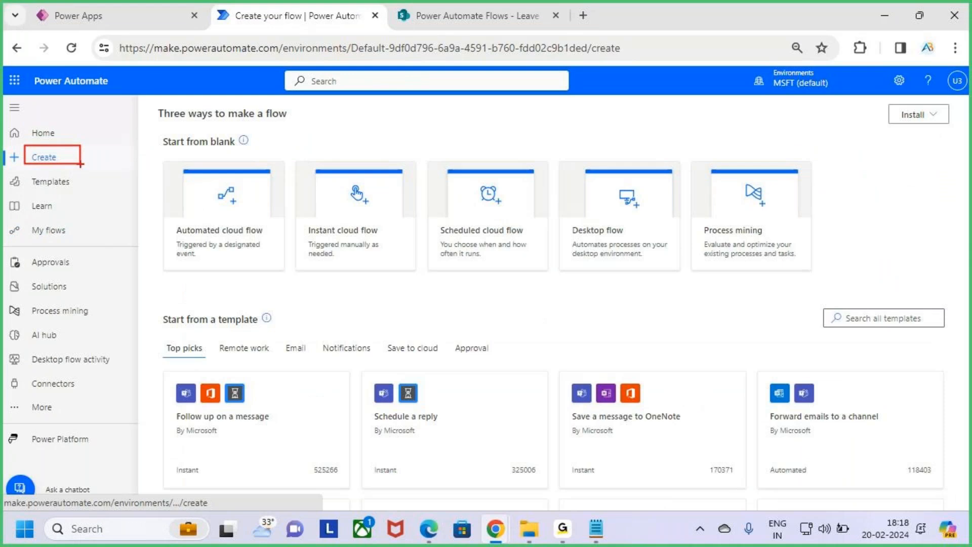
{"action": "key", "text": "Escape"}
{"action": "key", "text": "ctrl+2"}
{"action": "mouse_move", "coordinate": [161, 156]}
{"action": "left_mouse_down"}
{"action": "mouse_move", "coordinate": [231, 246]}
{"action": "mouse_move", "coordinate": [291, 276]}
{"action": "left_mouse_up"}
{"action": "key", "text": "Escape"}
{"action": "left_click", "coordinate": [244, 215]}
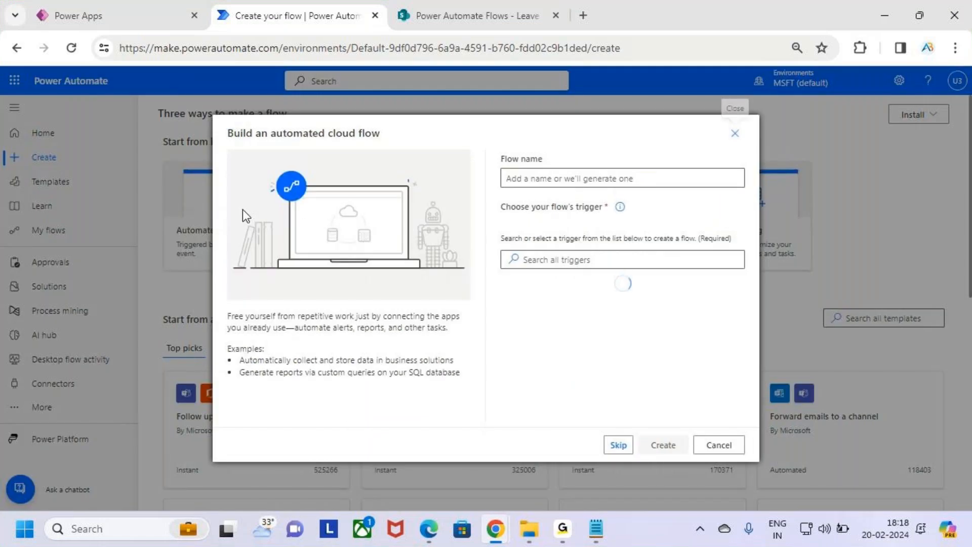
{"action": "left_click", "coordinate": [588, 179]}
{"action": "type", "text": "Multi"}
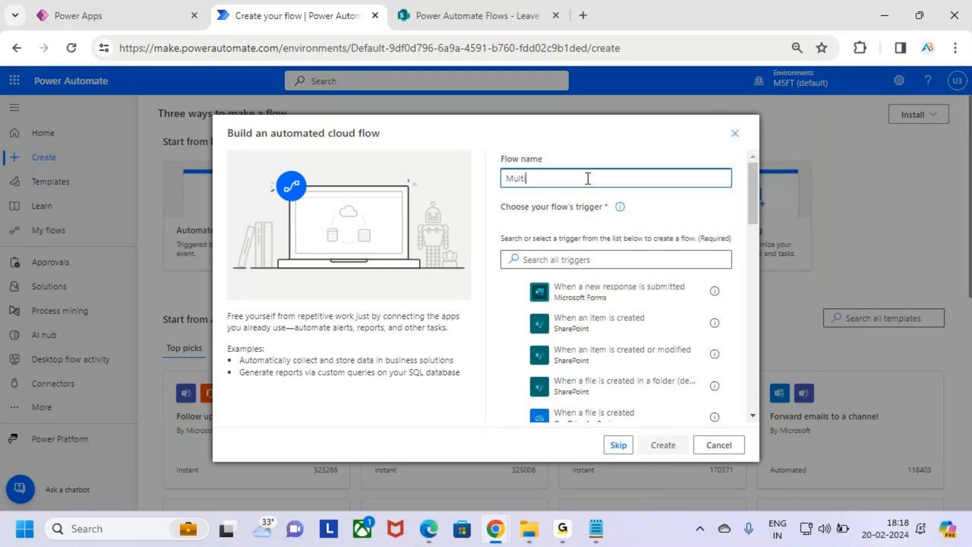
{"action": "type", "text": "Level Approval"}
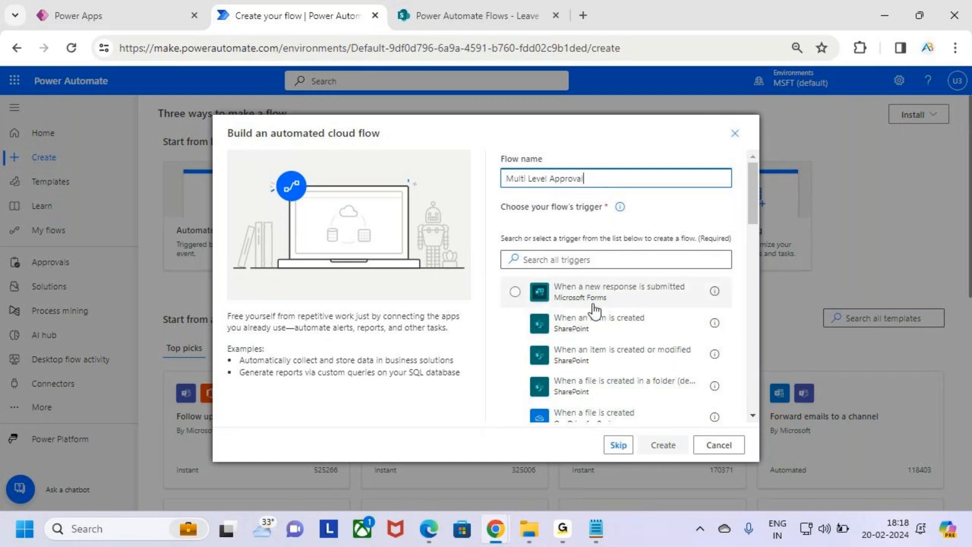
Pick the SharePoint 'When an item is created' trigger, create the flow, and use the classic designer.
{"action": "mouse_move", "coordinate": [498, 308]}
{"action": "left_mouse_down"}
{"action": "mouse_move", "coordinate": [616, 337]}
{"action": "mouse_move", "coordinate": [725, 339]}
{"action": "left_mouse_up"}
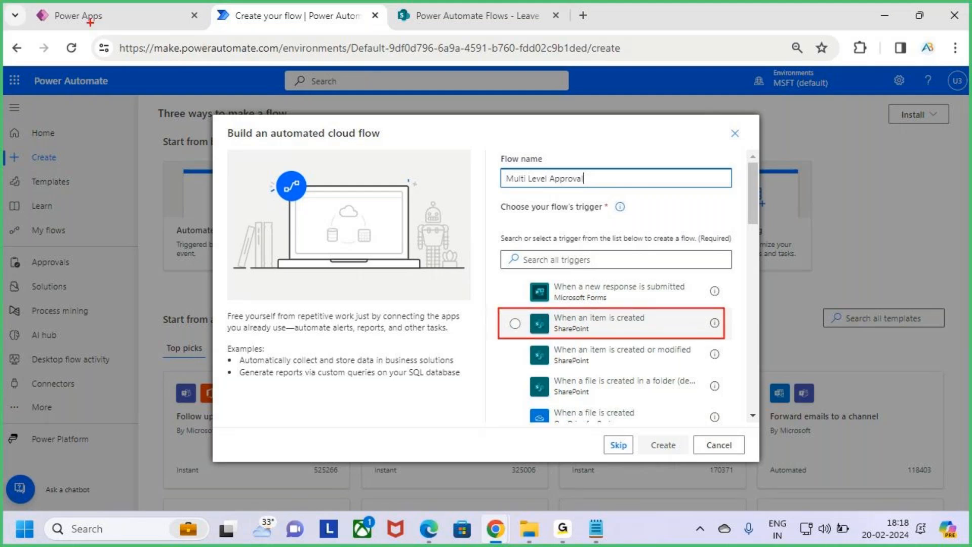
{"action": "left_click_drag", "start_coordinate": [100, 31], "coordinate": [117, 2]}
{"action": "left_click_drag", "start_coordinate": [459, 23], "coordinate": [499, 1]}
{"action": "left_click_drag", "start_coordinate": [635, 328], "coordinate": [663, 303]}
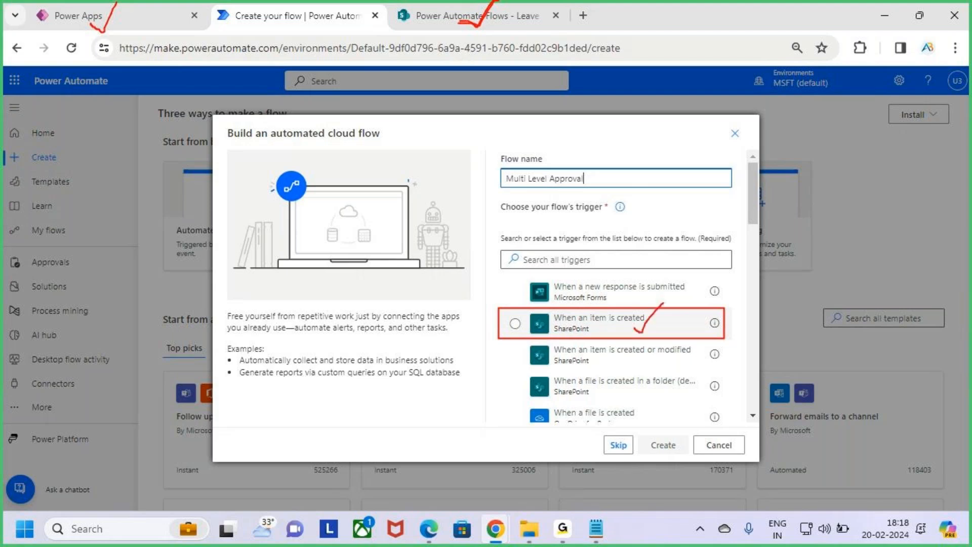
{"action": "left_click", "coordinate": [666, 329]}
{"action": "mouse_move", "coordinate": [630, 428]}
{"action": "left_mouse_down"}
{"action": "mouse_move", "coordinate": [695, 459]}
{"action": "mouse_move", "coordinate": [692, 427]}
{"action": "left_mouse_up"}
{"action": "left_click", "coordinate": [667, 445]}
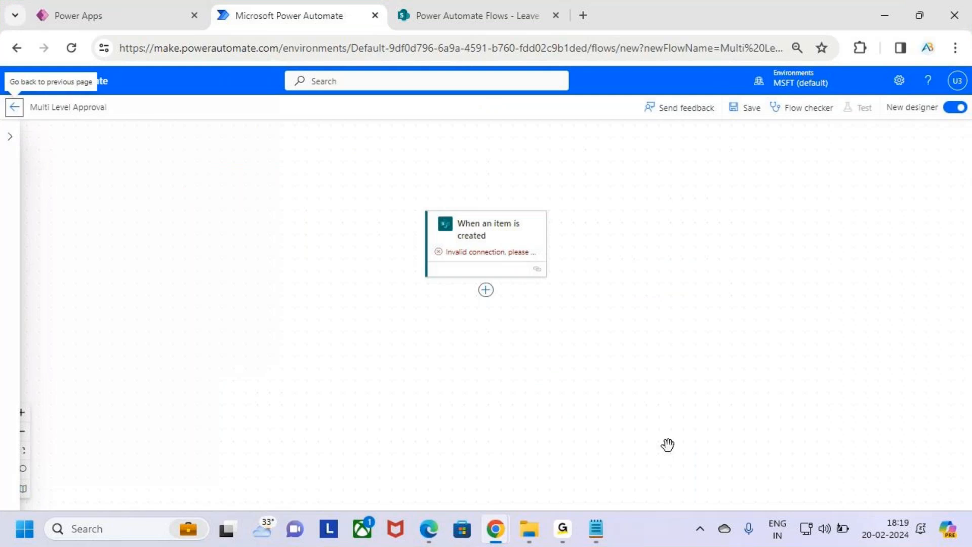
{"action": "left_click", "coordinate": [955, 108]}
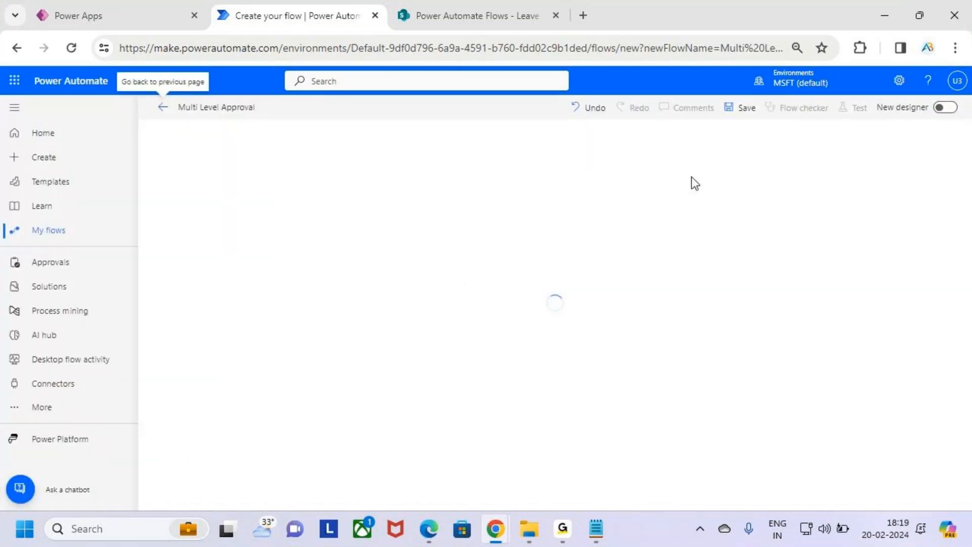
Set the trigger's Site Address to Power Automate Flows and List Name to Leave Approval, then collapse it.
{"action": "key", "text": "ctrl+2"}
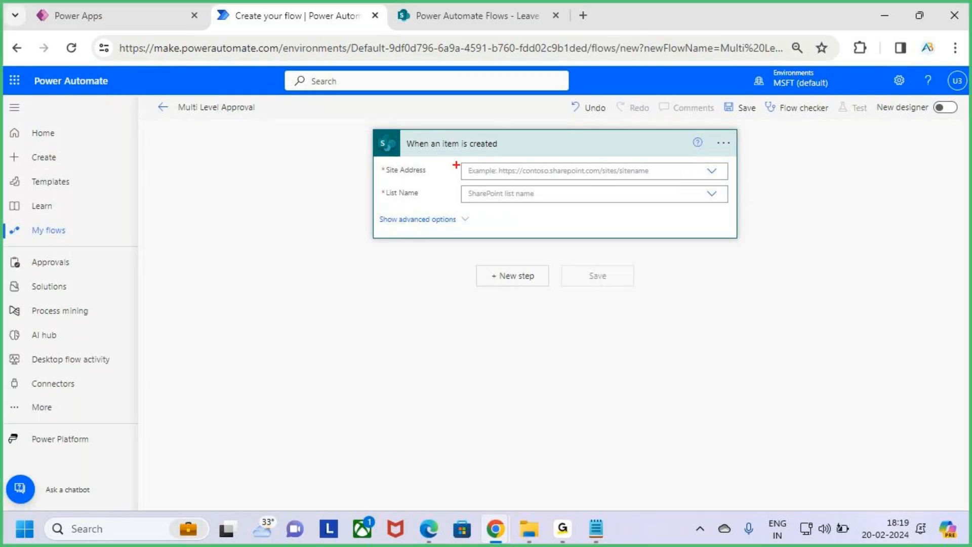
{"action": "left_click_drag", "start_coordinate": [370, 131], "coordinate": [743, 238]}
{"action": "key", "text": "Escape"}
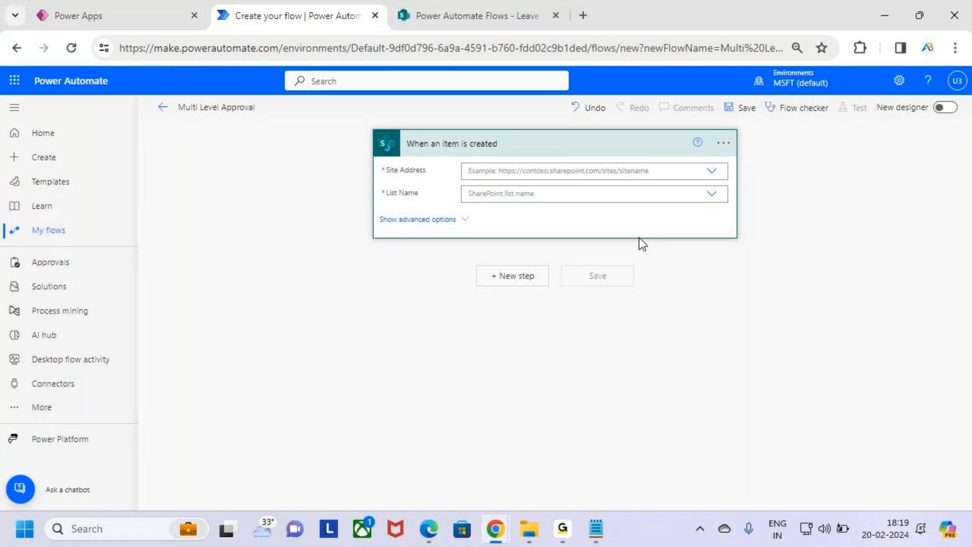
{"action": "left_click", "coordinate": [556, 175]}
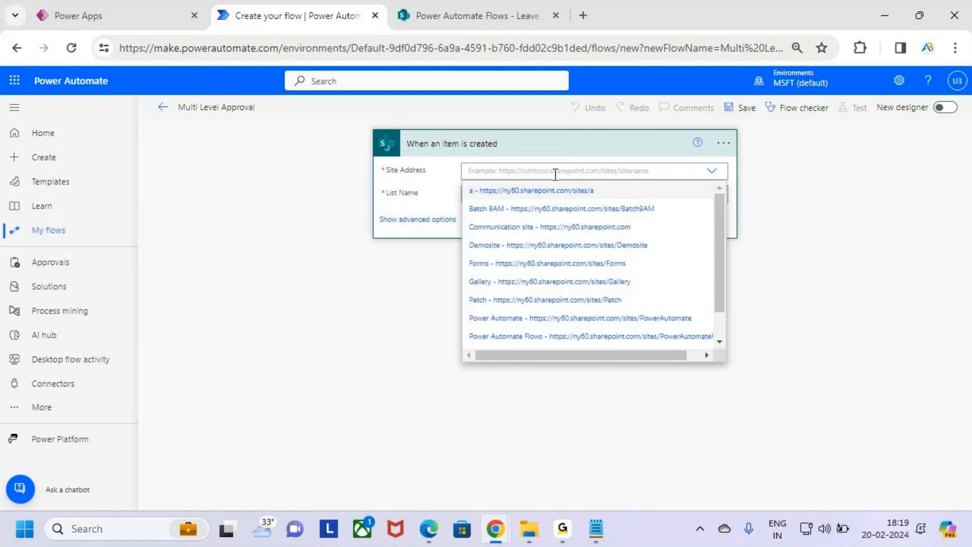
{"action": "key", "text": "ctrl+2"}
{"action": "left_click_drag", "start_coordinate": [471, 332], "coordinate": [572, 347]}
{"action": "key", "text": "Escape"}
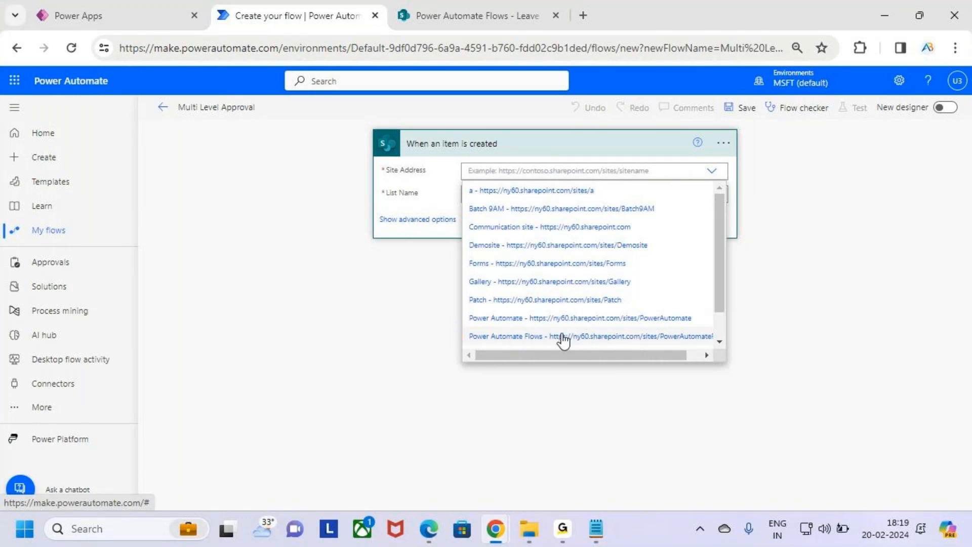
{"action": "left_click", "coordinate": [559, 337]}
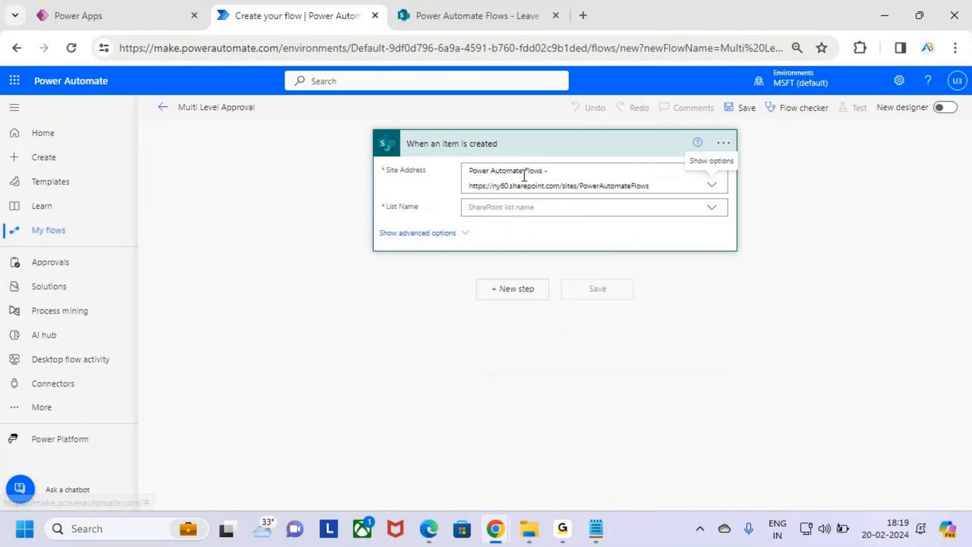
{"action": "left_click", "coordinate": [712, 209]}
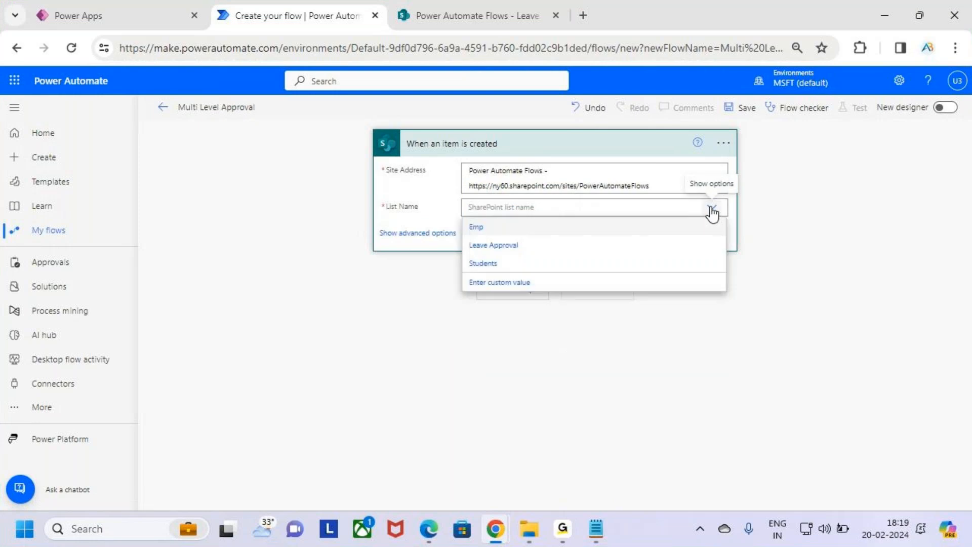
{"action": "left_click", "coordinate": [522, 247]}
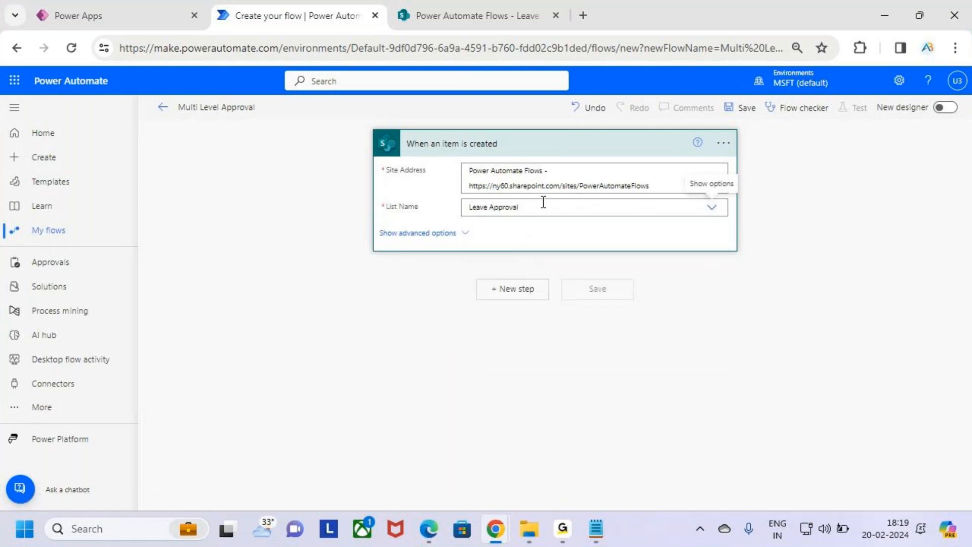
{"action": "left_click", "coordinate": [540, 153]}
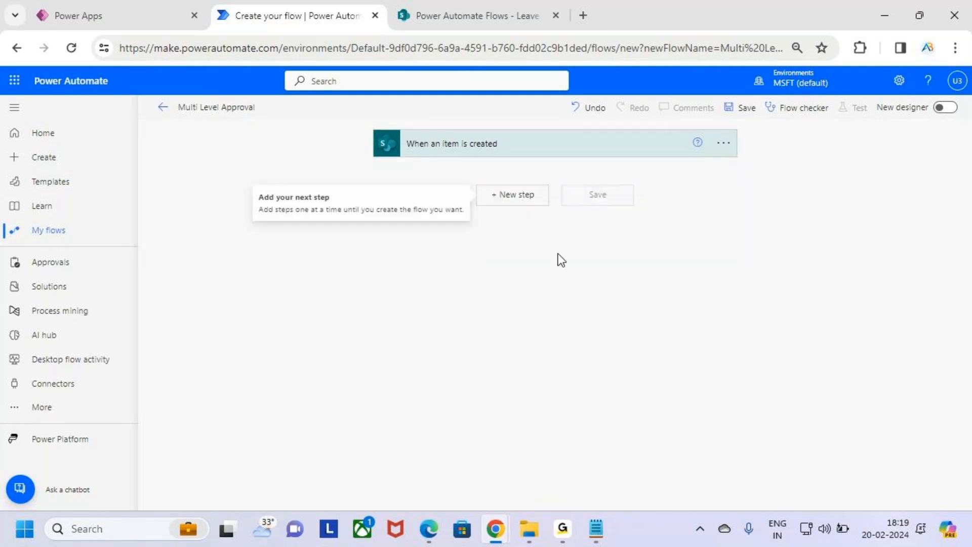
{"action": "key", "text": "ctrl+2"}
Add a new step after the trigger, searching 'Up' to choose the SharePoint Update item action.
{"action": "left_click_drag", "start_coordinate": [466, 178], "coordinate": [553, 207]}
{"action": "key", "text": "Escape"}
{"action": "left_click", "coordinate": [527, 199]}
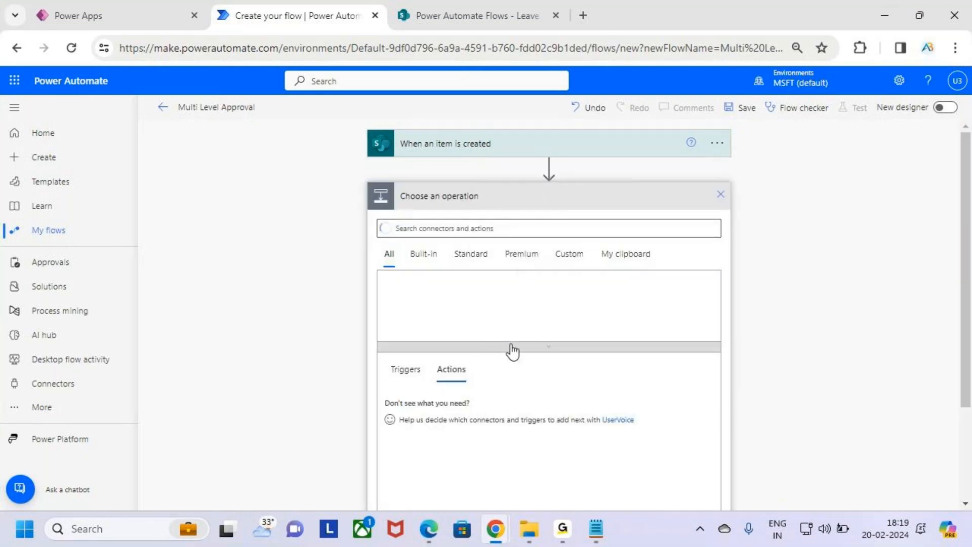
{"action": "scroll", "coordinate": [512, 299], "scroll_direction": "down", "scroll_amount": 2}
{"action": "key", "text": "ctrl+2"}
{"action": "left_click_drag", "start_coordinate": [426, 283], "coordinate": [493, 313]}
{"action": "key", "text": "Escape"}
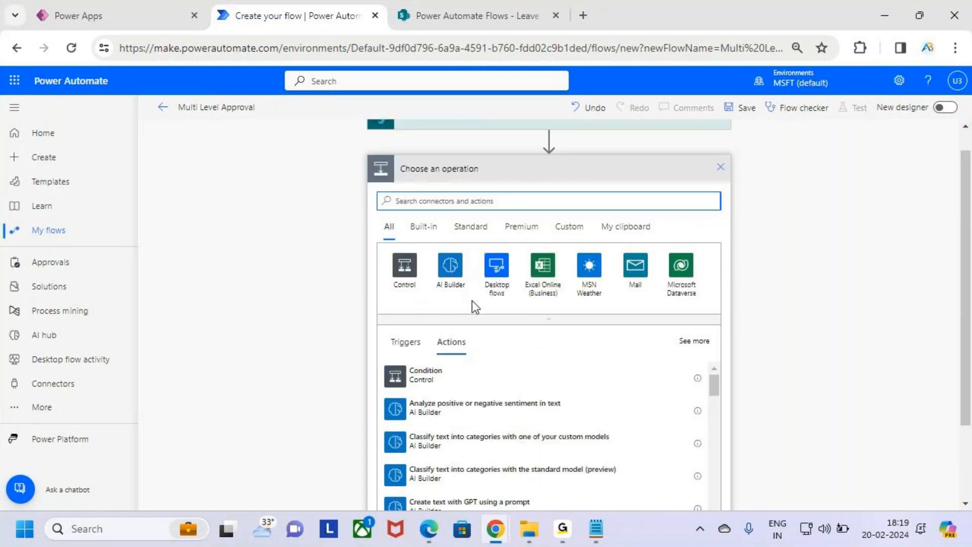
{"action": "scroll", "coordinate": [472, 300], "scroll_direction": "up", "scroll_amount": 2}
{"action": "type", "text": "Update"}
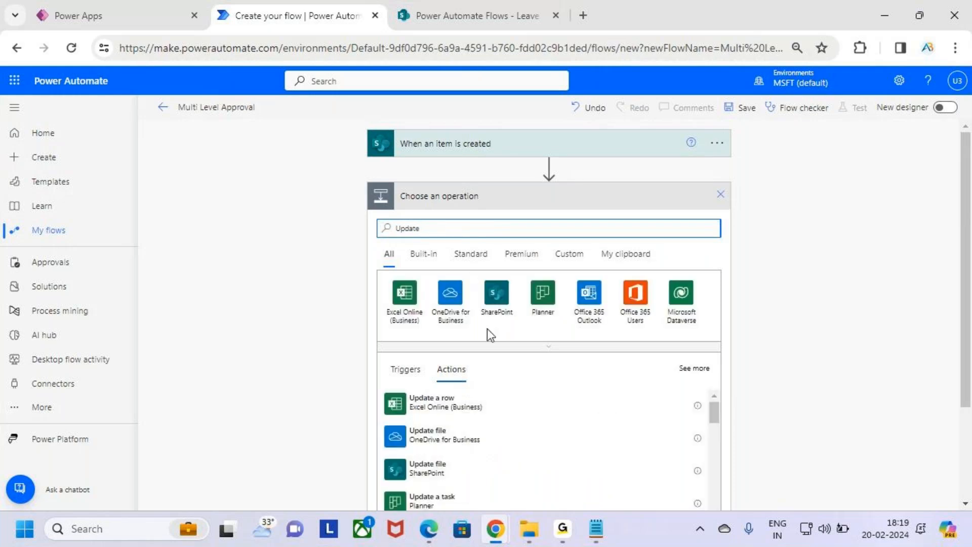
{"action": "scroll", "coordinate": [487, 330], "scroll_direction": "down", "scroll_amount": 2}
{"action": "scroll", "coordinate": [499, 377], "scroll_direction": "up", "scroll_amount": 2}
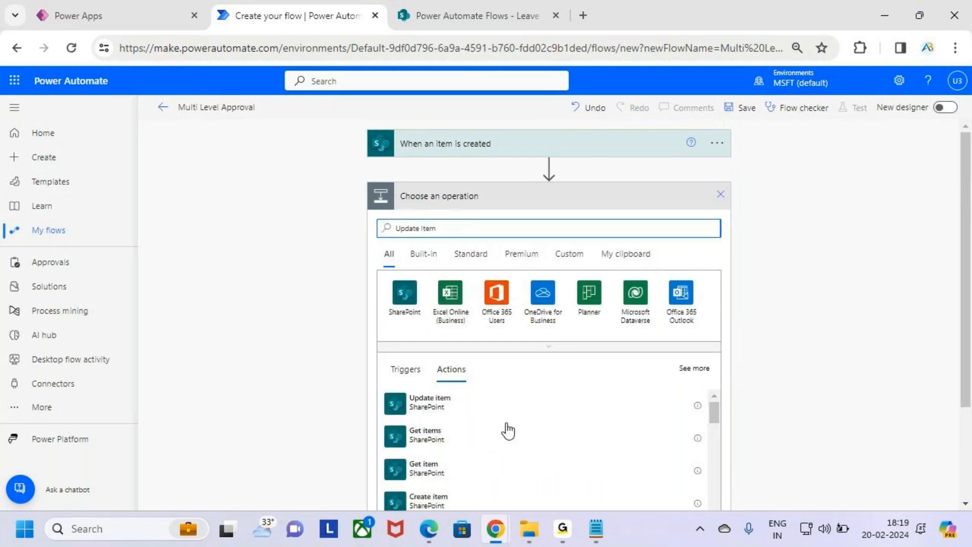
{"action": "scroll", "coordinate": [539, 327], "scroll_direction": "down", "scroll_amount": 1}
{"action": "scroll", "coordinate": [540, 327], "scroll_direction": "down", "scroll_amount": 1}
{"action": "left_click_drag", "start_coordinate": [374, 313], "coordinate": [473, 342]}
{"action": "left_click", "coordinate": [462, 336]}
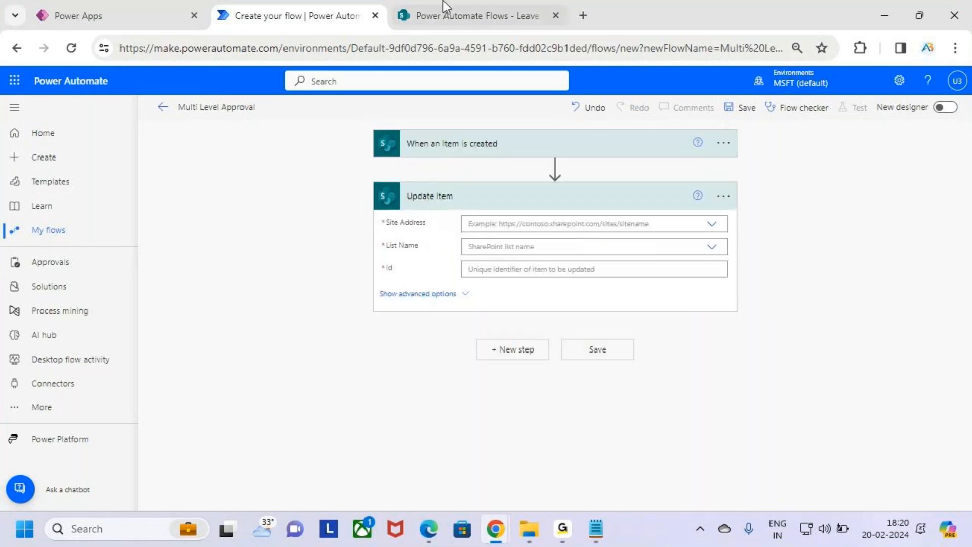
Check the Leave Approval list in SharePoint, then return to the flow being built.
{"action": "left_click", "coordinate": [490, 15]}
{"action": "left_click_drag", "start_coordinate": [654, 504], "coordinate": [772, 504]}
{"action": "left_click_drag", "start_coordinate": [488, 269], "coordinate": [582, 335]}
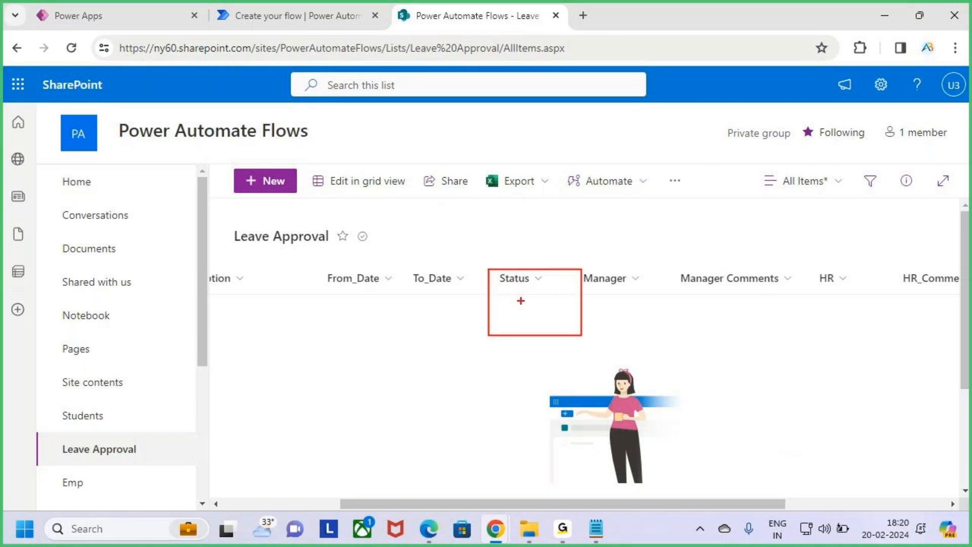
{"action": "key", "text": "Escape"}
{"action": "left_click", "coordinate": [299, 15]}
{"action": "left_click", "coordinate": [133, 14]}
{"action": "left_click", "coordinate": [231, 11]}
{"action": "left_click", "coordinate": [172, 6]}
{"action": "left_click", "coordinate": [231, 11]}
{"action": "left_click", "coordinate": [143, 6]}
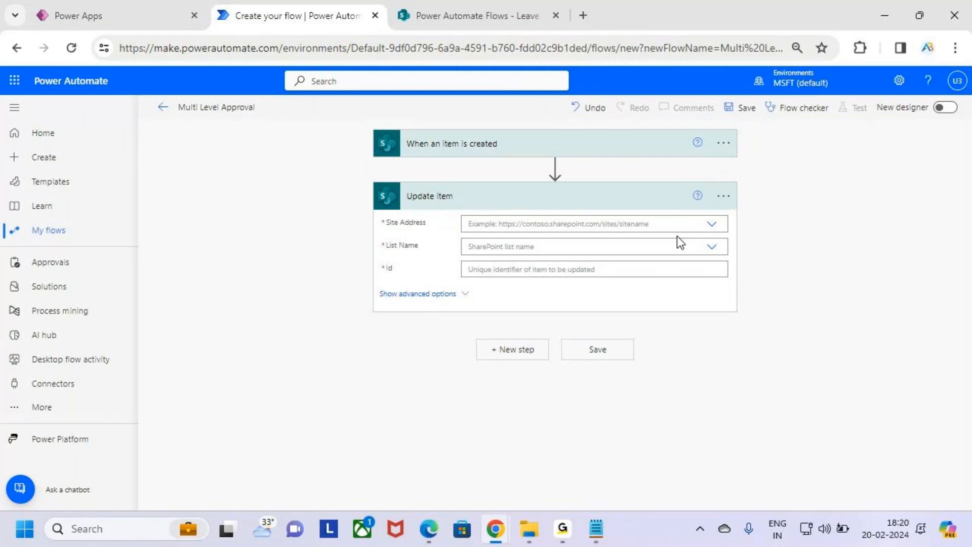
Set Update item's Site Address to Power Automate Flows and List Name to Leave Approval.
{"action": "left_click", "coordinate": [709, 229]}
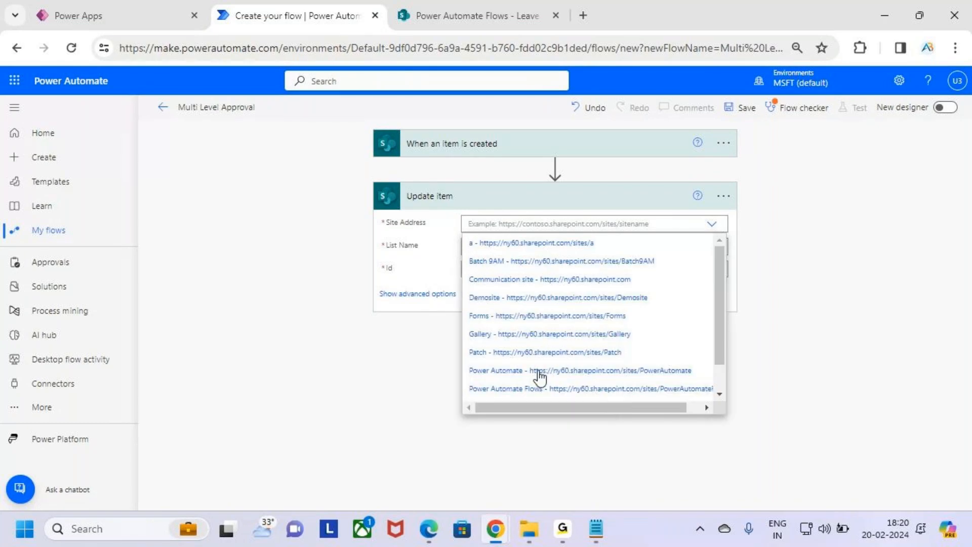
{"action": "key", "text": "ctrl+2"}
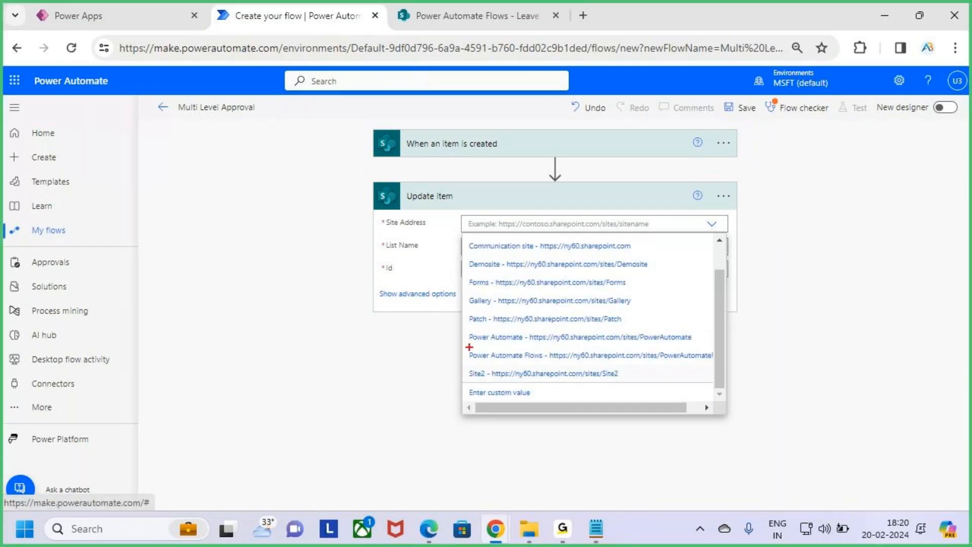
{"action": "left_click_drag", "start_coordinate": [456, 344], "coordinate": [593, 368]}
{"action": "key", "text": "Escape"}
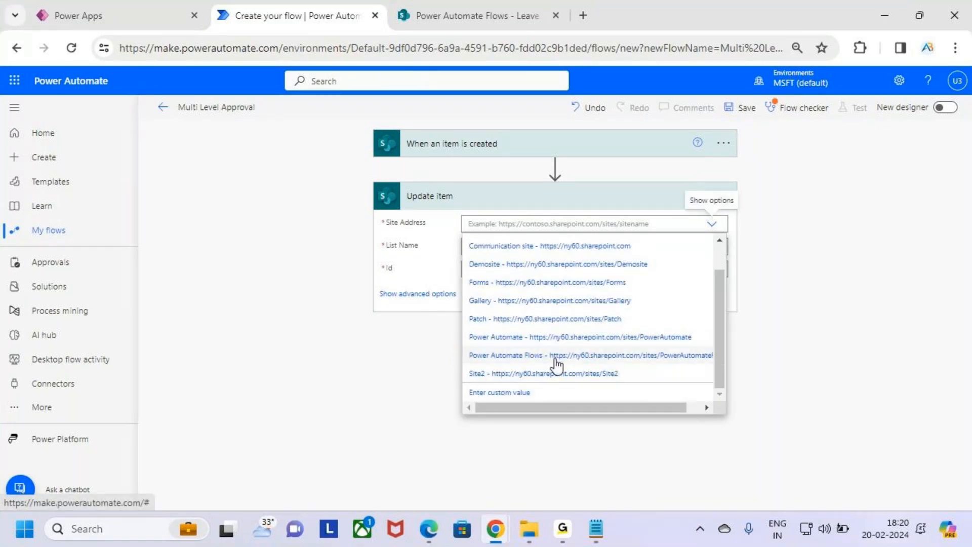
{"action": "left_click", "coordinate": [557, 356]}
{"action": "left_click", "coordinate": [711, 260]}
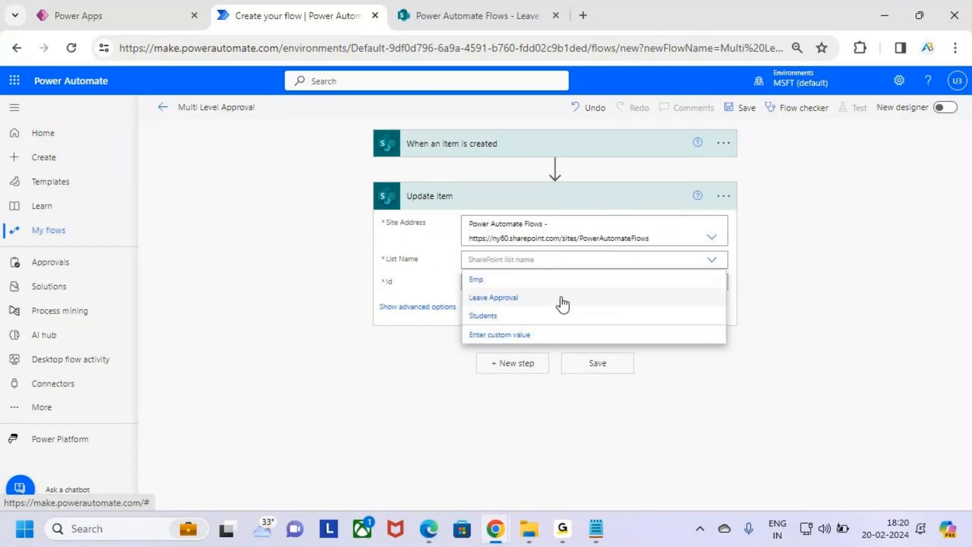
{"action": "left_click", "coordinate": [558, 299]}
Fill the Update item Id with the trigger's ID dynamic content.
{"action": "left_click", "coordinate": [552, 282]}
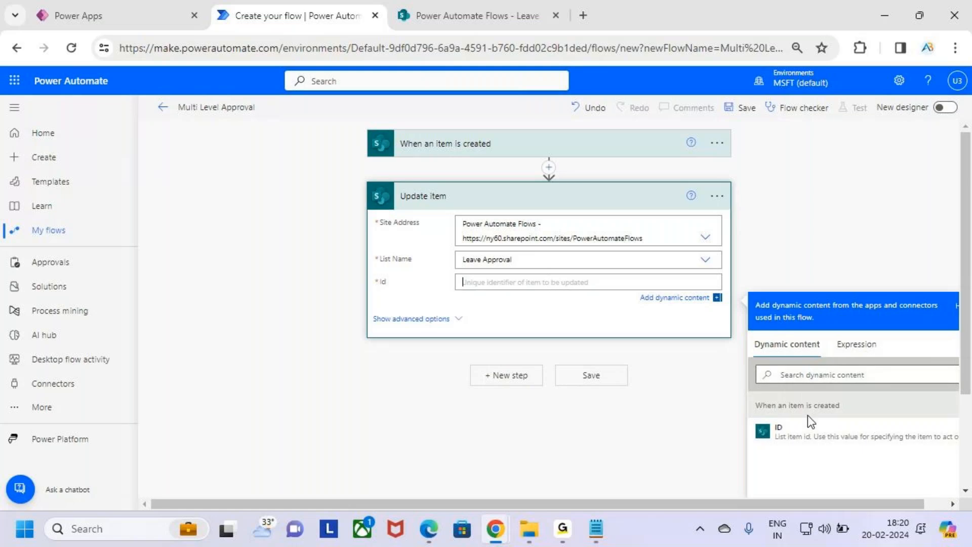
{"action": "key", "text": "ctrl+2"}
{"action": "mouse_move", "coordinate": [750, 418]}
{"action": "left_mouse_down"}
{"action": "mouse_move", "coordinate": [894, 448]}
{"action": "mouse_move", "coordinate": [951, 445]}
{"action": "left_mouse_up"}
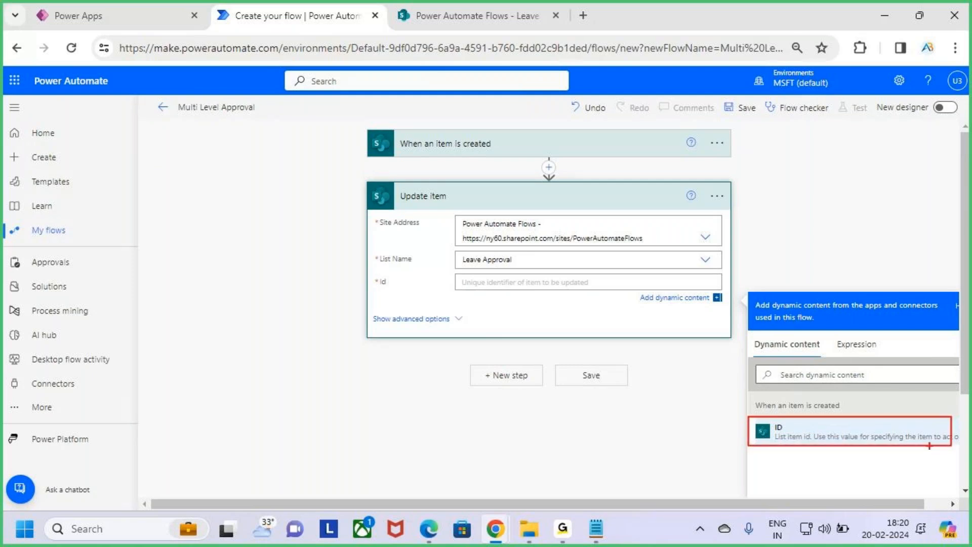
{"action": "left_click", "coordinate": [818, 438]}
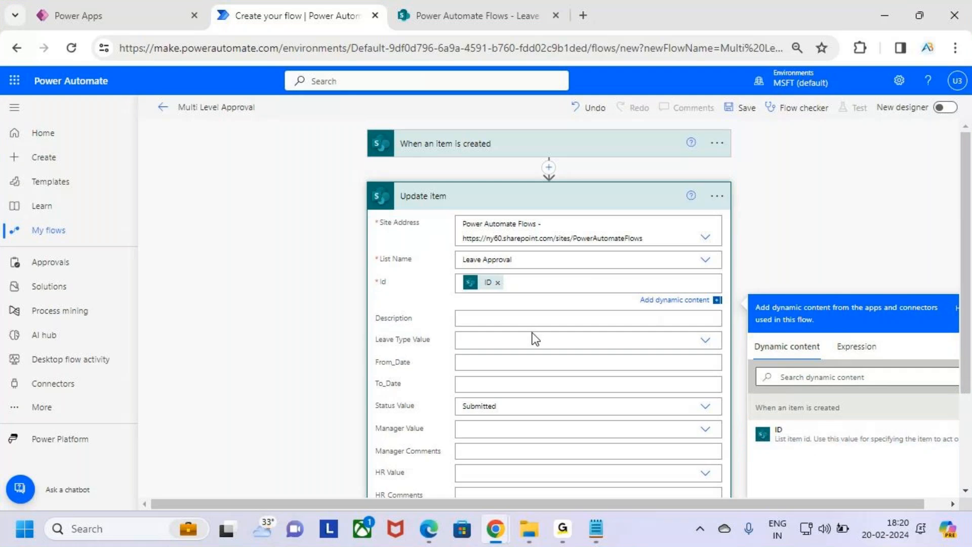
{"action": "scroll", "coordinate": [538, 332], "scroll_direction": "down", "scroll_amount": 2}
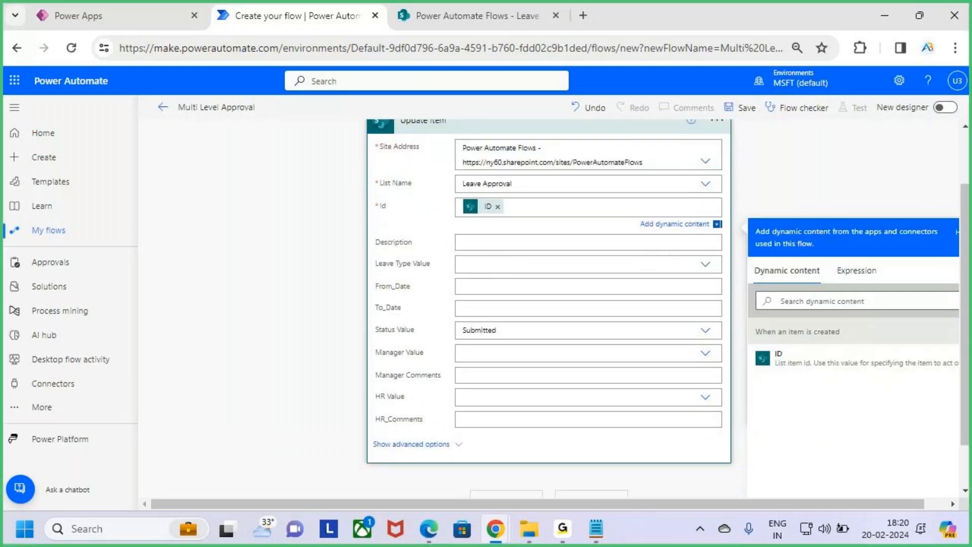
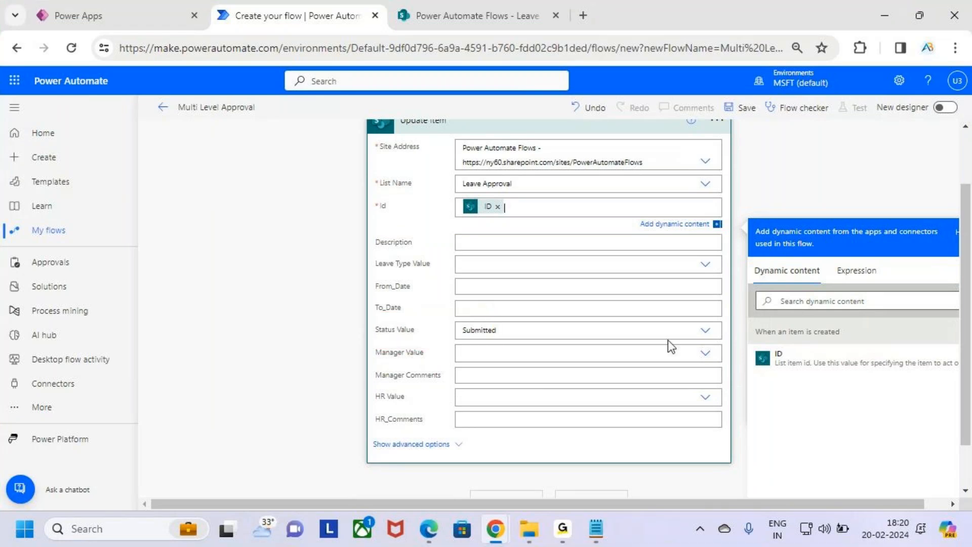
Choose Waiting Manager Approval as the Update item's Status Value.
{"action": "left_click", "coordinate": [706, 331]}
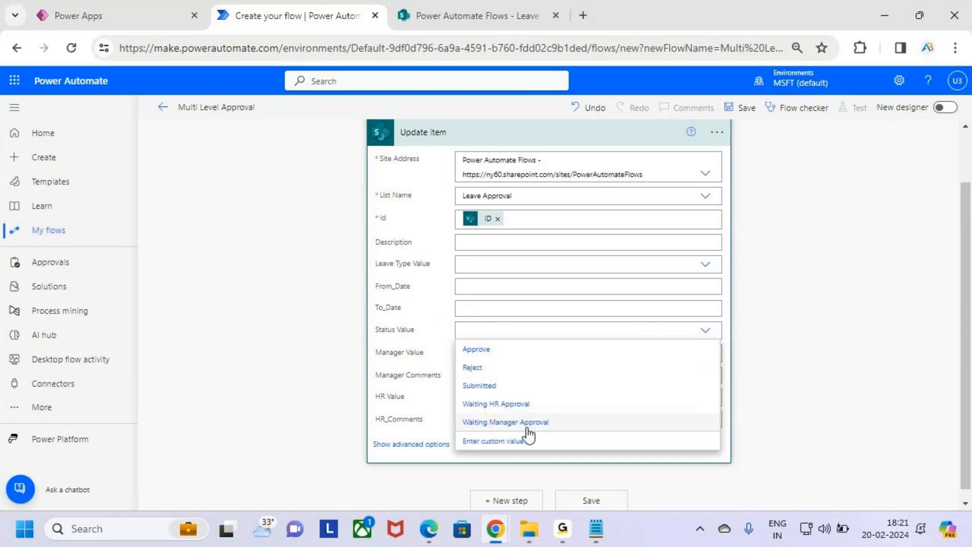
{"action": "key", "text": "ctrl+2"}
{"action": "left_click_drag", "start_coordinate": [456, 411], "coordinate": [571, 434]}
{"action": "key", "text": "Escape"}
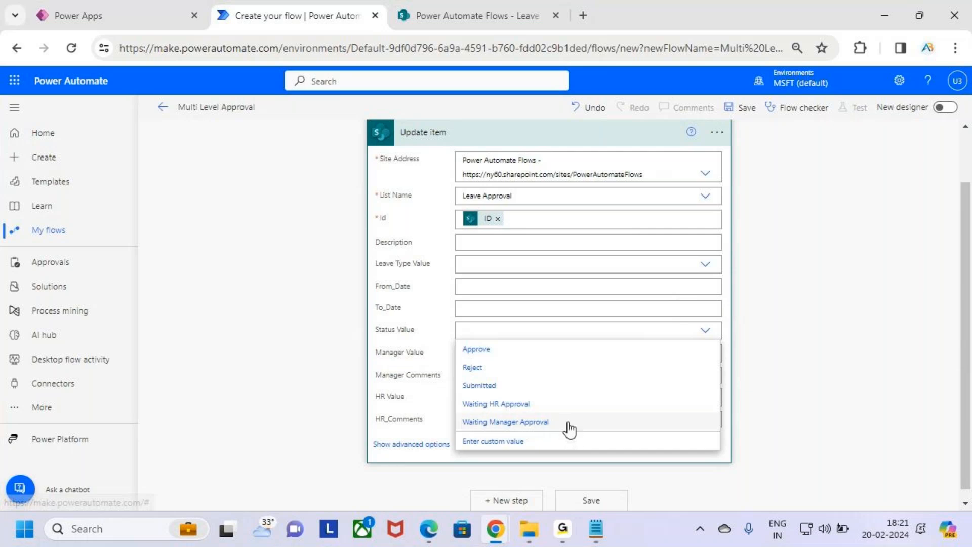
{"action": "left_click", "coordinate": [569, 425]}
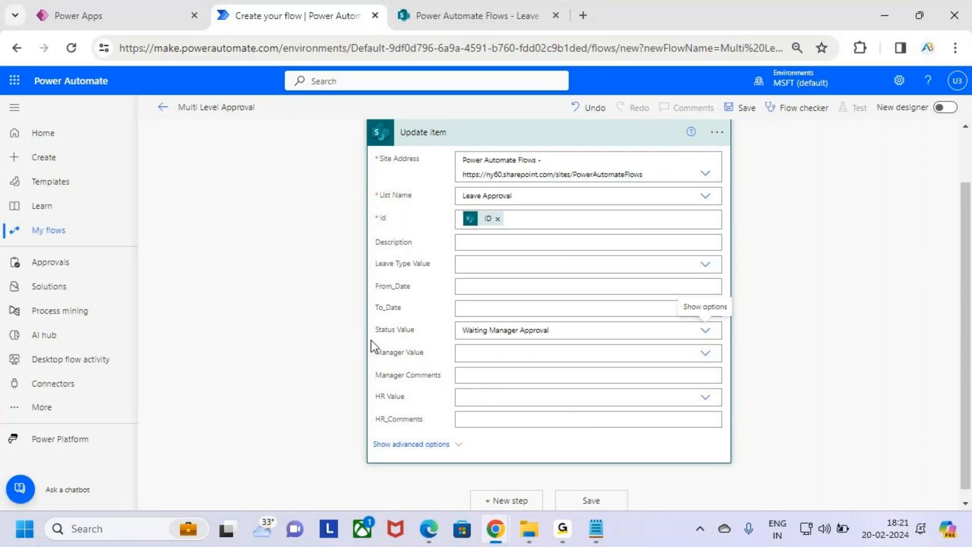
{"action": "scroll", "coordinate": [562, 348], "scroll_direction": "up", "scroll_amount": 1}
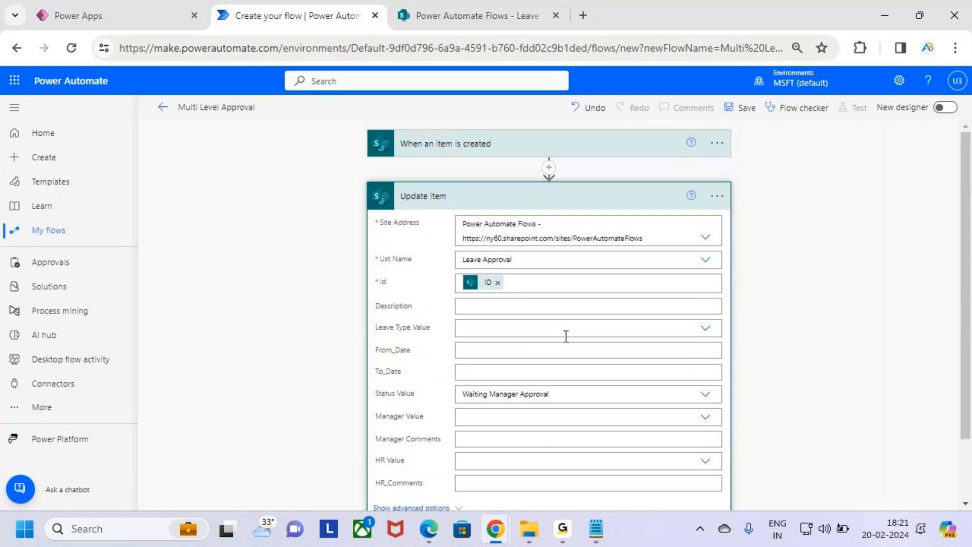
Collapse Update item and add a Send an email (V2) action after it.
{"action": "left_click", "coordinate": [598, 203]}
{"action": "left_click", "coordinate": [527, 253]}
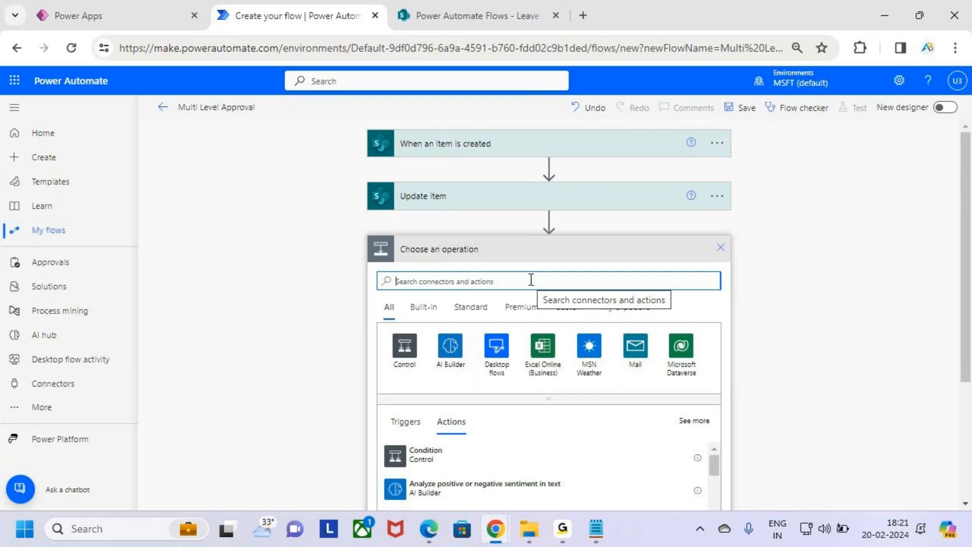
{"action": "type", "text": "send an email"}
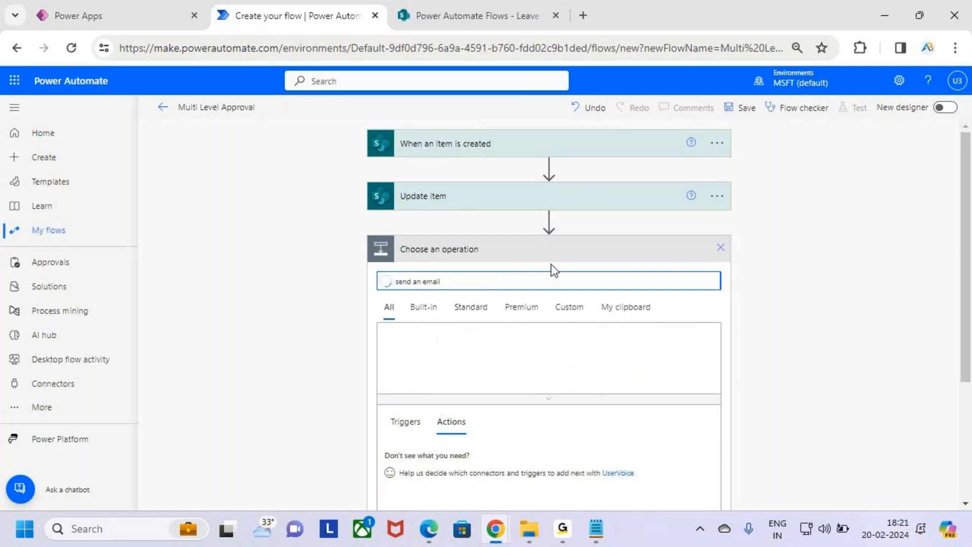
{"action": "scroll", "coordinate": [558, 248], "scroll_direction": "down", "scroll_amount": 3}
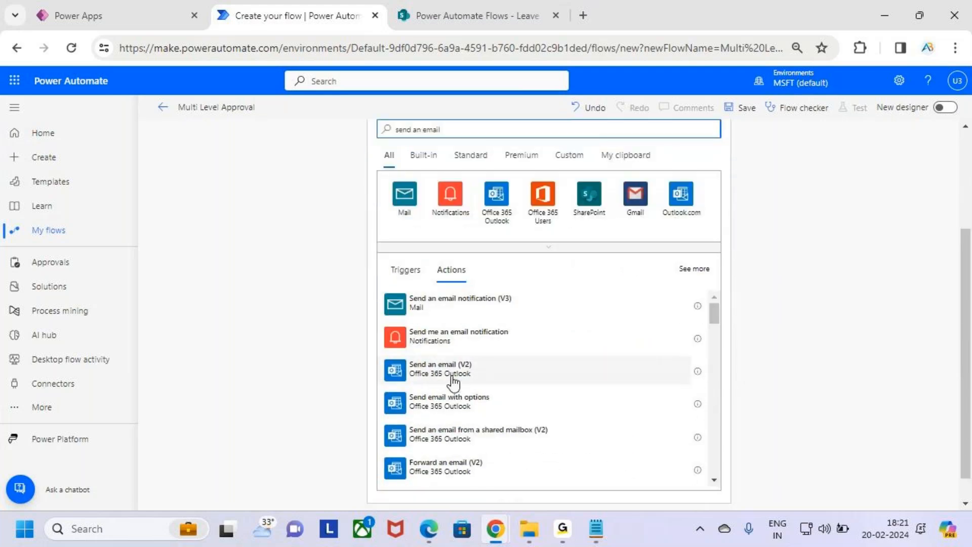
{"action": "left_click_drag", "start_coordinate": [389, 357], "coordinate": [522, 390]}
{"action": "key", "text": "Escape"}
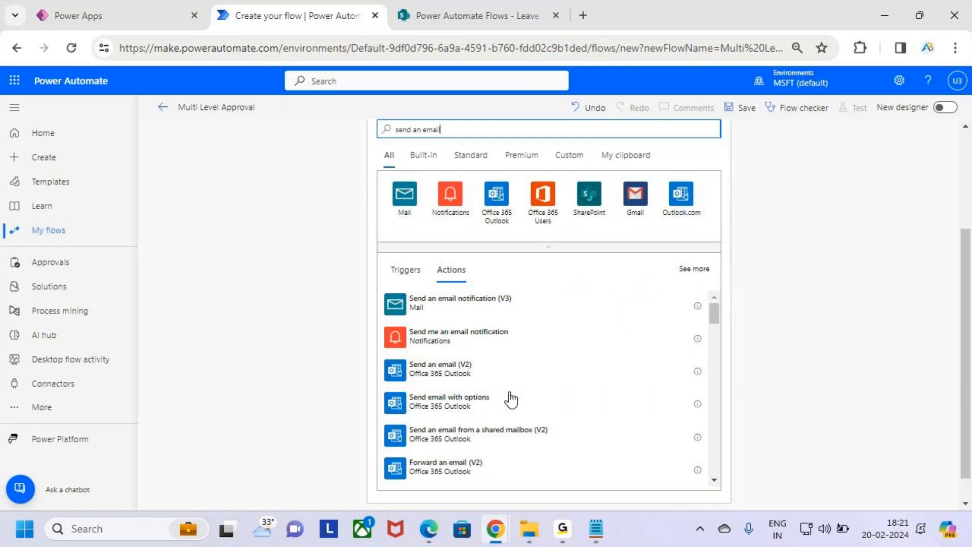
{"action": "left_click", "coordinate": [569, 373]}
Address the email To the Created By Email dynamic content.
{"action": "left_click", "coordinate": [504, 277]}
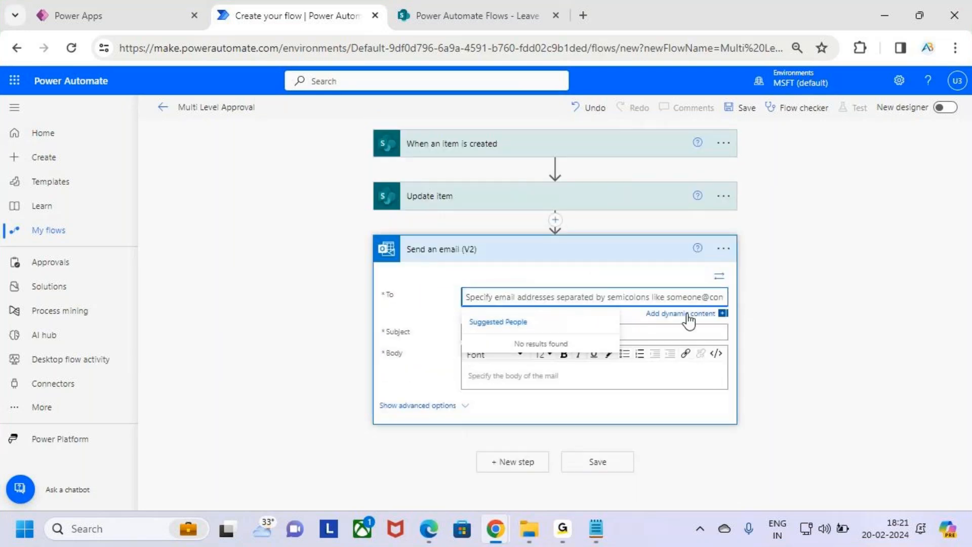
{"action": "left_click", "coordinate": [687, 317]}
{"action": "scroll", "coordinate": [861, 354], "scroll_direction": "down", "scroll_amount": 3}
{"action": "key", "text": "ctrl+2"}
{"action": "mouse_move", "coordinate": [749, 345]}
{"action": "left_mouse_down"}
{"action": "mouse_move", "coordinate": [851, 366]}
{"action": "mouse_move", "coordinate": [948, 438]}
{"action": "left_mouse_up"}
{"action": "left_click_drag", "start_coordinate": [776, 387], "coordinate": [862, 390]}
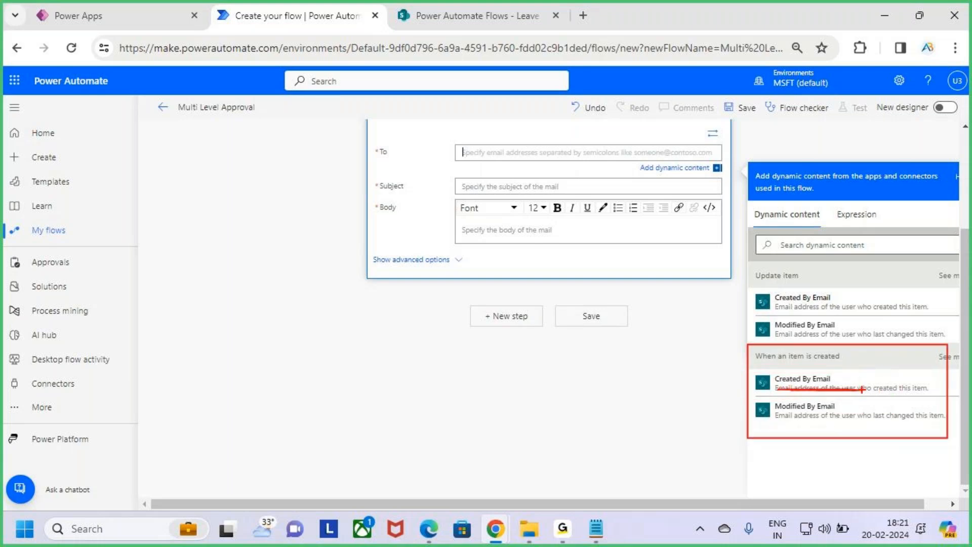
{"action": "key", "text": "Escape"}
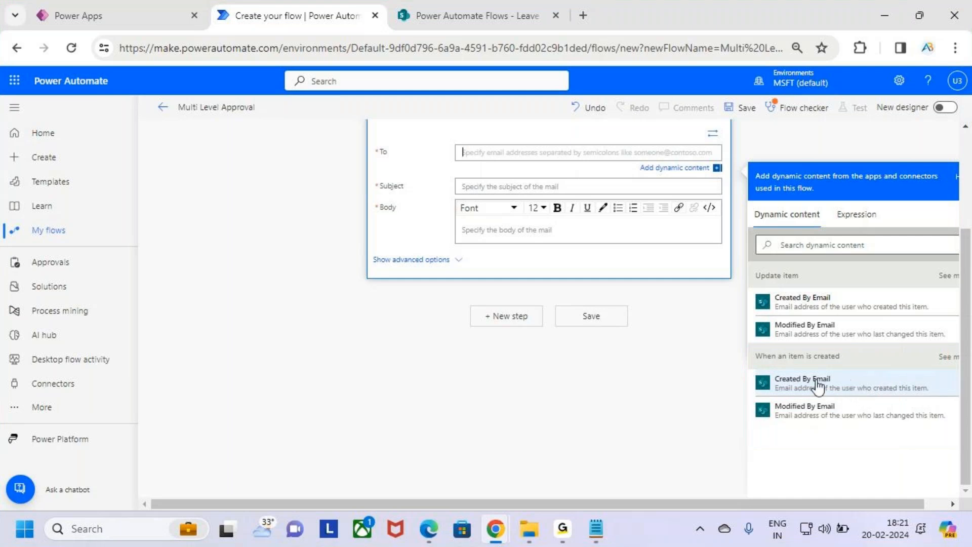
{"action": "left_click", "coordinate": [817, 381]}
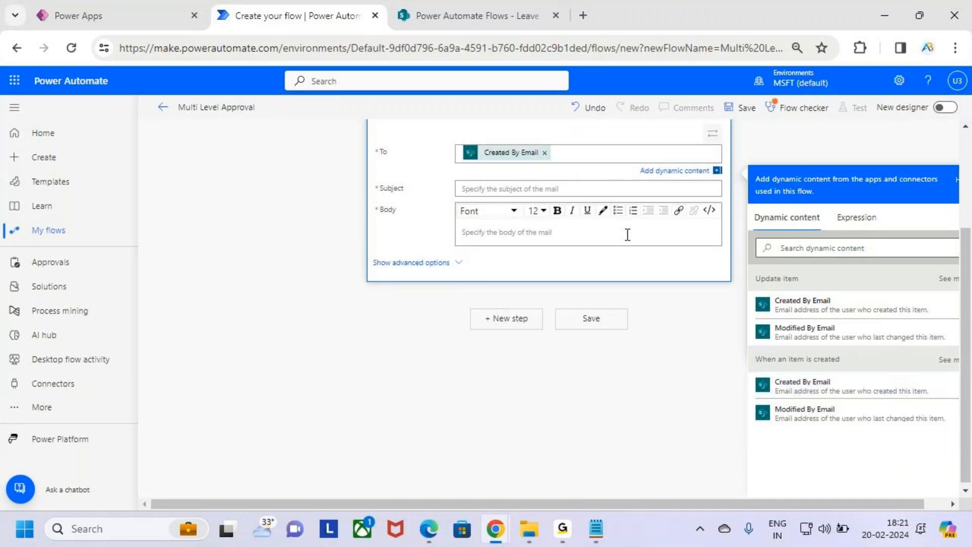
{"action": "scroll", "coordinate": [614, 186], "scroll_direction": "up", "scroll_amount": 3}
Enter the email subject 'Leave Request Has been Submitted'.
{"action": "left_click", "coordinate": [501, 333]}
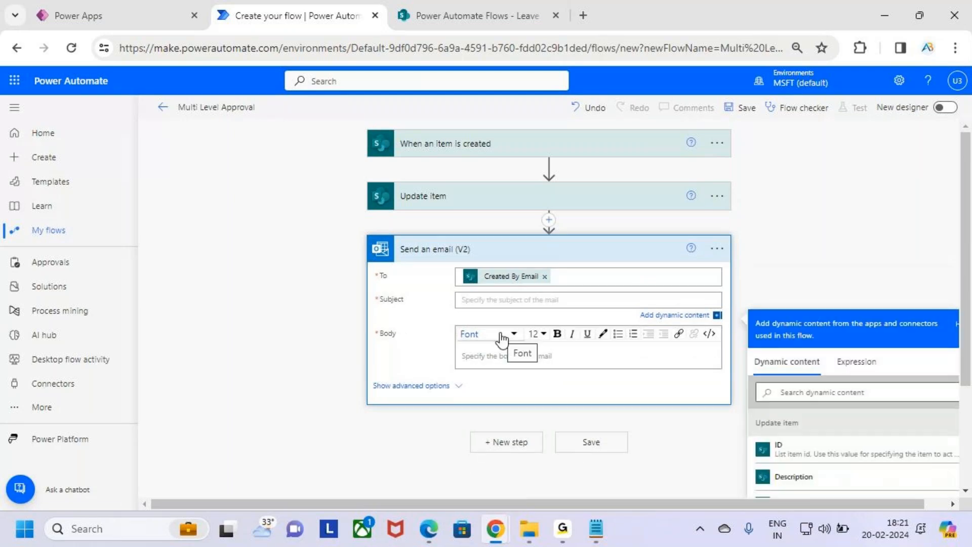
{"action": "type", "text": "Leave"}
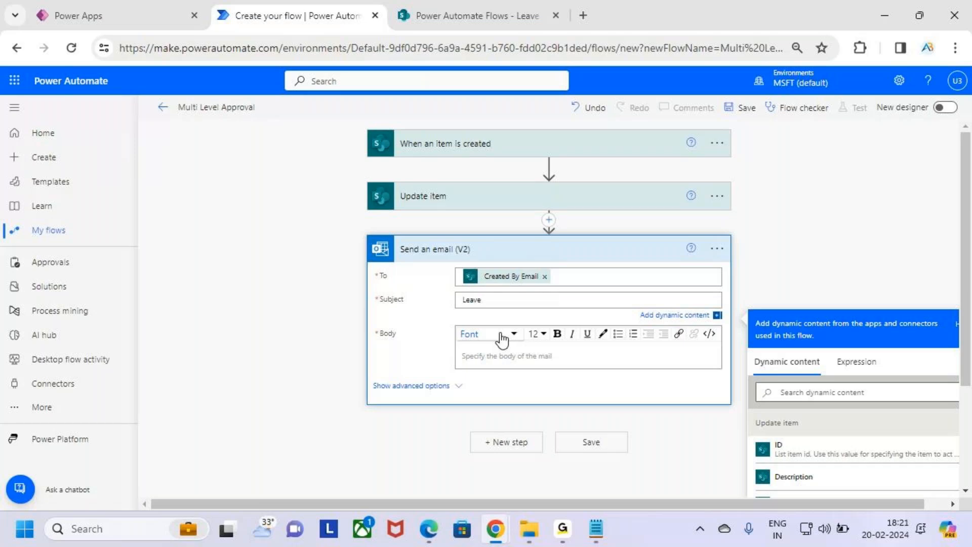
{"action": "type", "text": " Request Has been Submitted"}
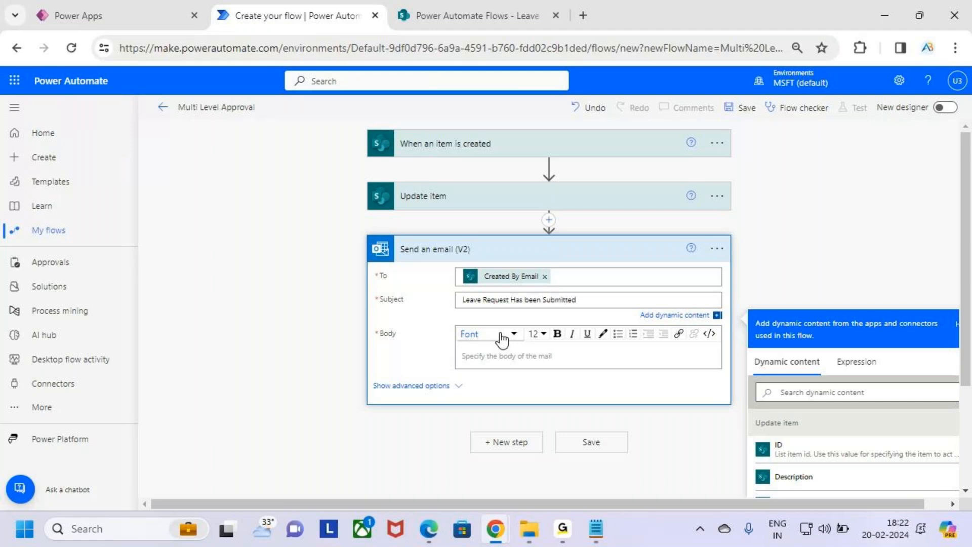
{"action": "left_click_drag", "start_coordinate": [603, 298], "coordinate": [416, 310]}
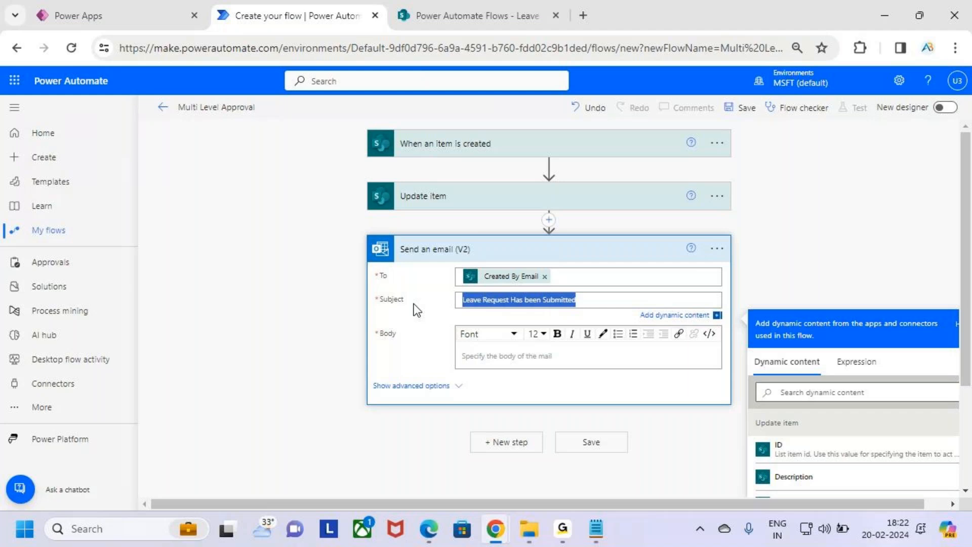
Prefix the subject with 'Your' and start the body with 'Hii' plus Created By DisplayName.
{"action": "type", "text": "Your"}
{"action": "left_click", "coordinate": [519, 353]}
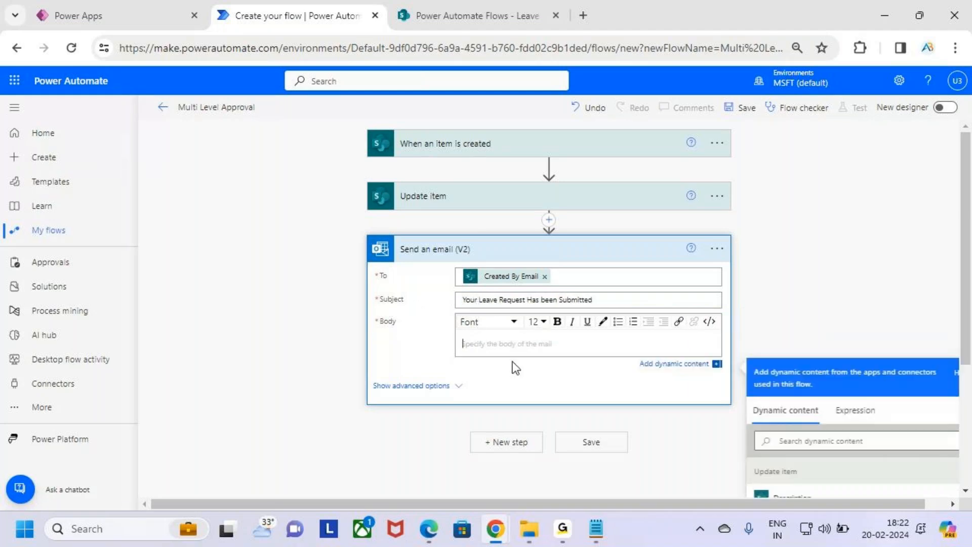
{"action": "type", "text": "Hii"}
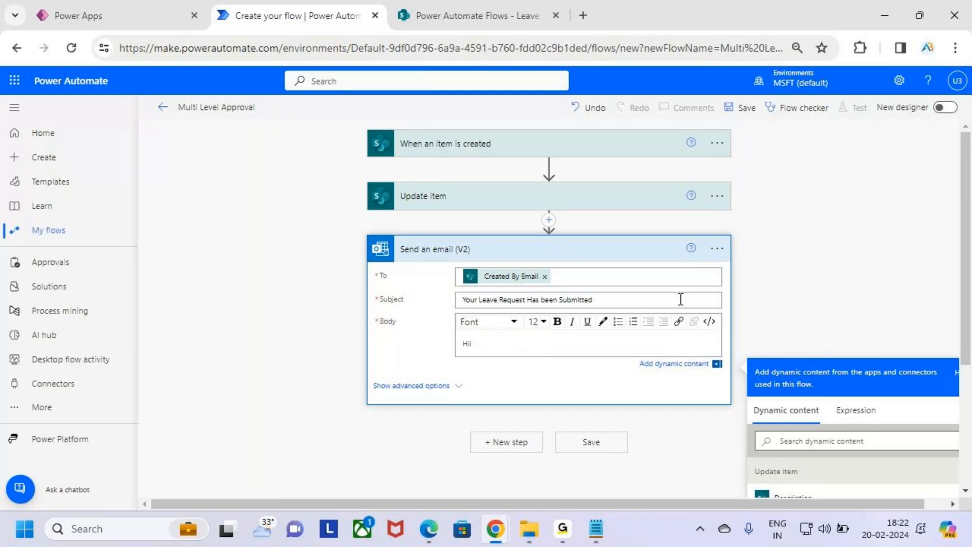
{"action": "scroll", "coordinate": [822, 256], "scroll_direction": "down", "scroll_amount": 3}
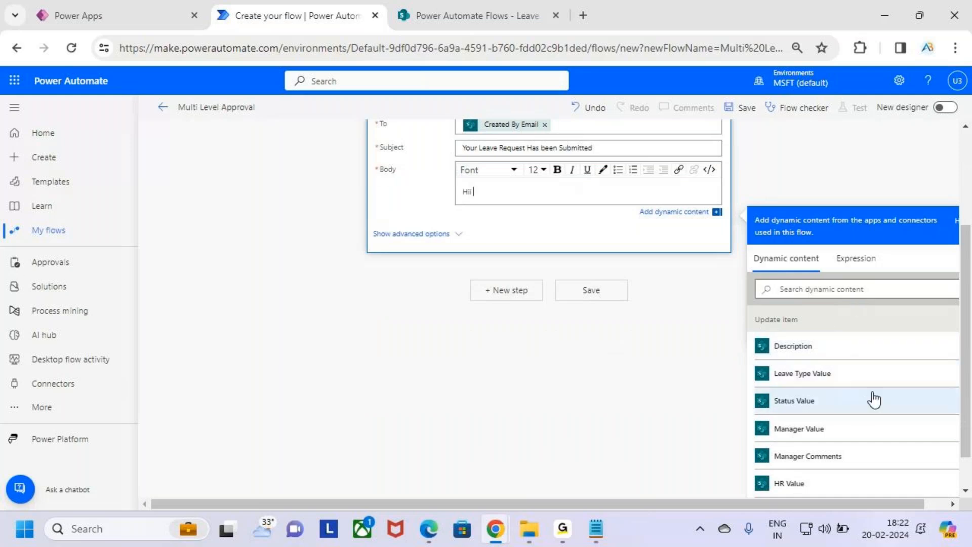
{"action": "scroll", "coordinate": [851, 350], "scroll_direction": "down", "scroll_amount": 10}
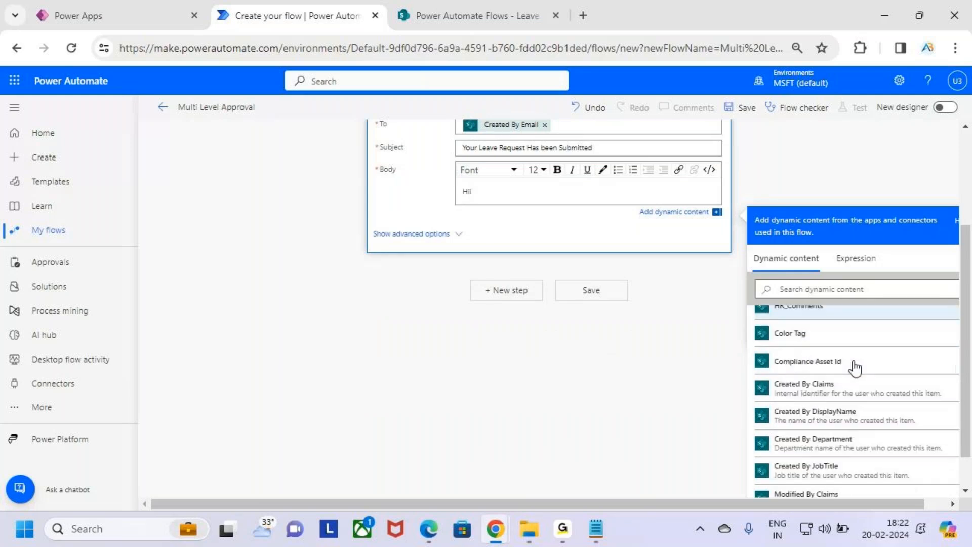
{"action": "scroll", "coordinate": [856, 364], "scroll_direction": "down", "scroll_amount": 5}
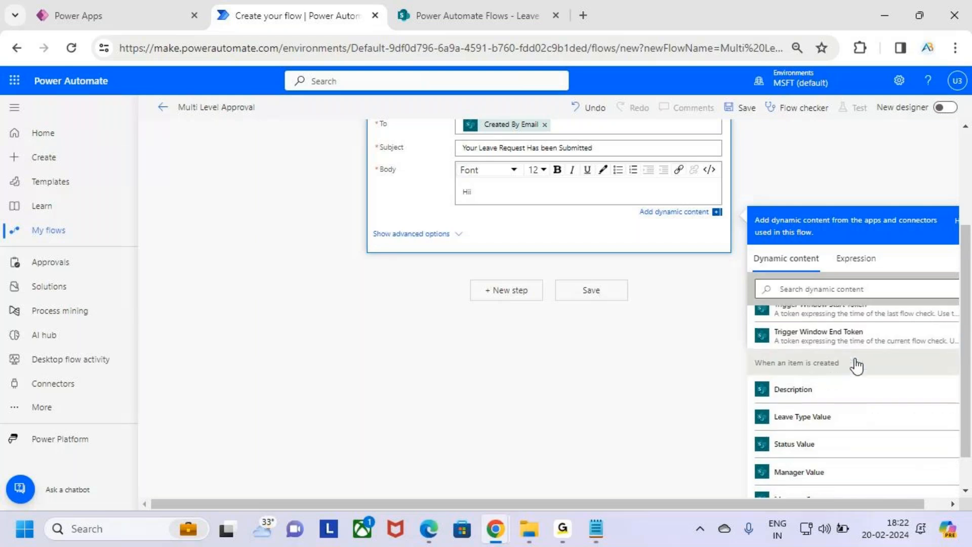
{"action": "mouse_move", "coordinate": [752, 354]}
{"action": "left_mouse_down"}
{"action": "mouse_move", "coordinate": [863, 377]}
{"action": "mouse_move", "coordinate": [874, 375]}
{"action": "mouse_move", "coordinate": [883, 328]}
{"action": "left_mouse_up"}
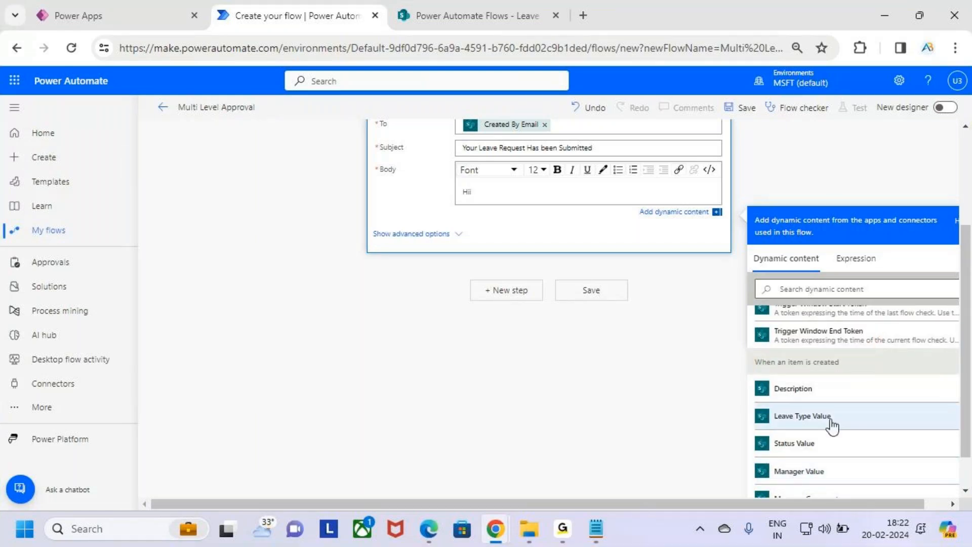
{"action": "scroll", "coordinate": [836, 424], "scroll_direction": "down", "scroll_amount": 5}
{"action": "scroll", "coordinate": [831, 423], "scroll_direction": "down", "scroll_amount": 3}
{"action": "mouse_move", "coordinate": [762, 345]}
{"action": "left_mouse_down"}
{"action": "mouse_move", "coordinate": [896, 372]}
{"action": "mouse_move", "coordinate": [868, 364]}
{"action": "mouse_move", "coordinate": [902, 320]}
{"action": "left_mouse_up"}
{"action": "key", "text": "Escape"}
{"action": "left_click", "coordinate": [809, 362]}
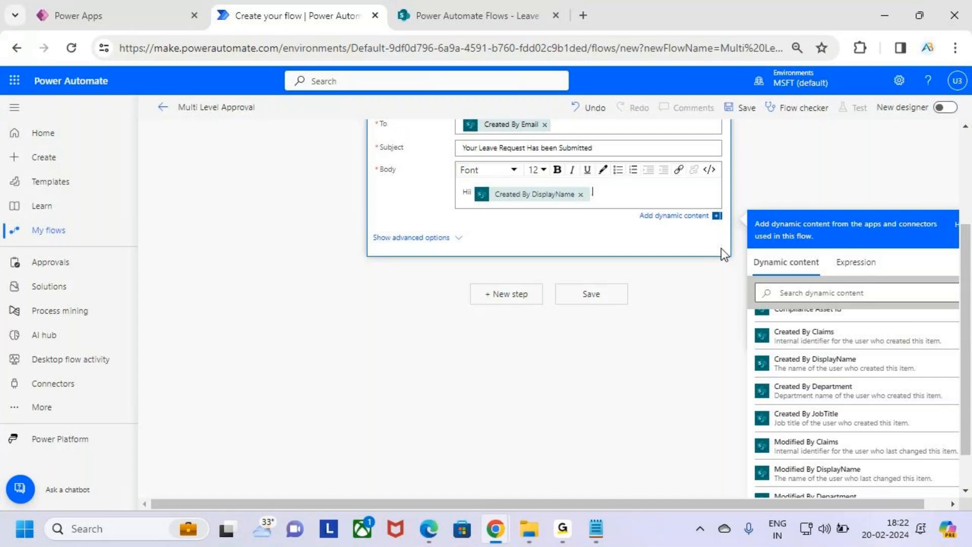
{"action": "key", "text": "shift+Left"}
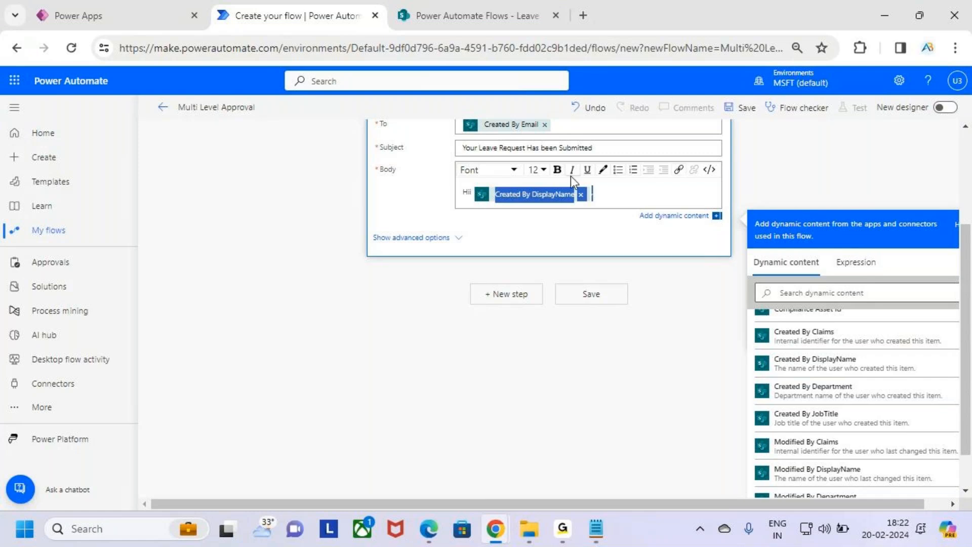
Add body lines 'Your Leave Request Has been Submitted Successfully' and 'Waiting for Manager Approval.'.
{"action": "left_click", "coordinate": [616, 192]}
{"action": "key", "text": "Return"}
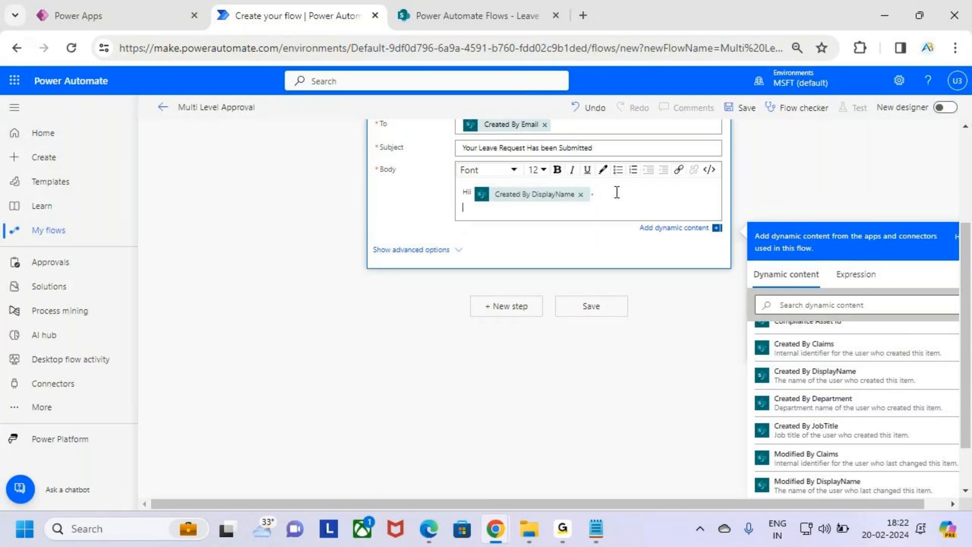
{"action": "key", "text": "Return"}
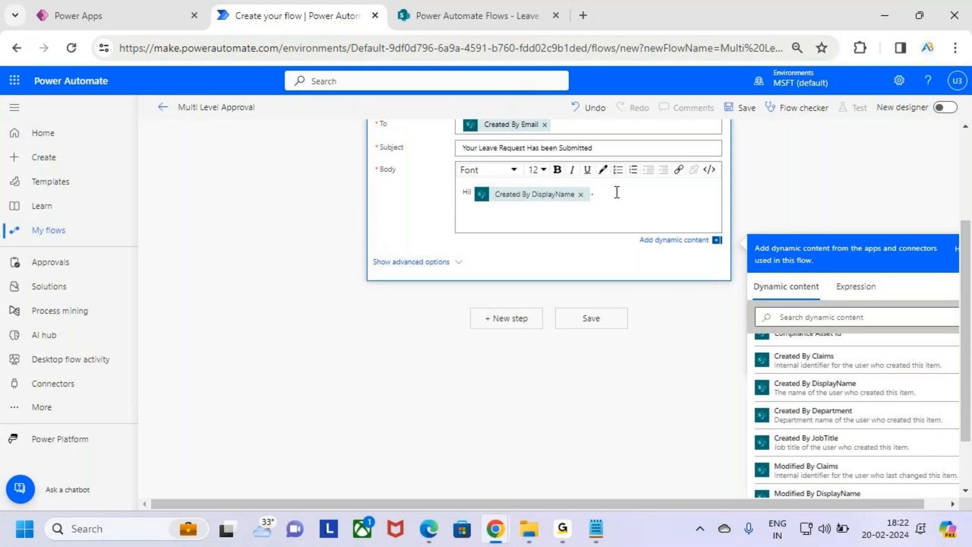
{"action": "type", "text": "Your Leave Request Has been Su"}
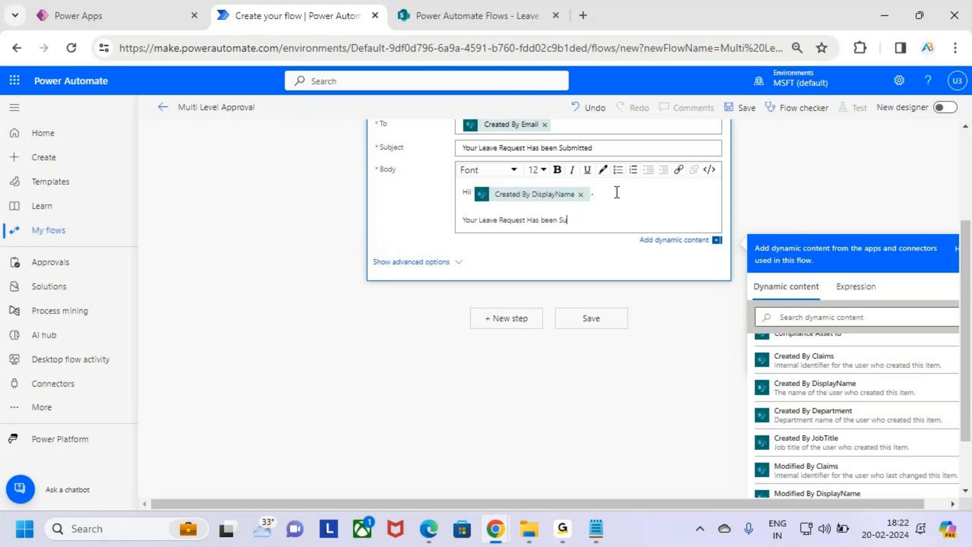
{"action": "type", "text": "bmitted Successfully"}
{"action": "key", "text": "Return"}
{"action": "type", "text": "Wat"}
{"action": "key", "text": "BackSpace"}
{"action": "type", "text": "it"}
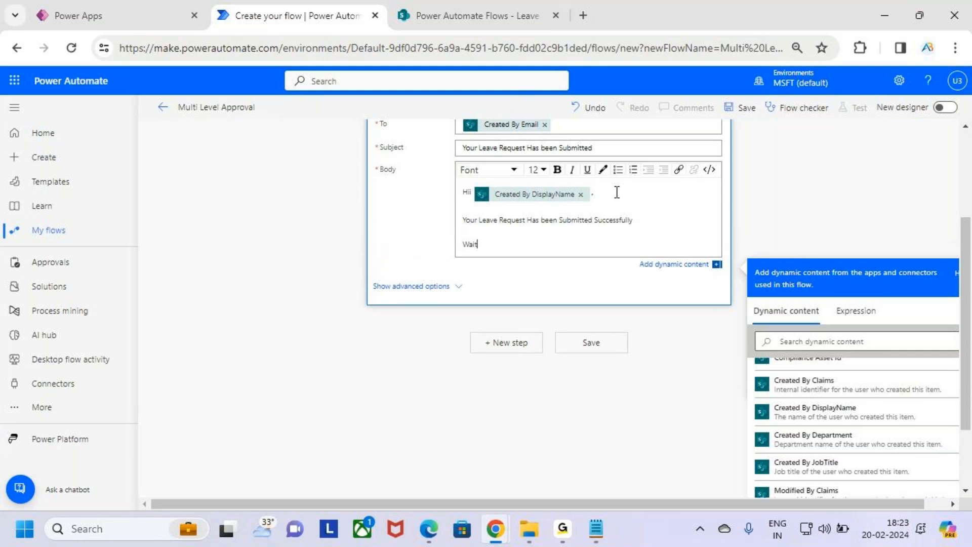
{"action": "type", "text": "ing for Manager Appro"}
{"action": "key", "text": "BackSpace"}
{"action": "key", "text": "BackSpace"}
{"action": "key", "text": "BackSpace"}
{"action": "type", "text": "."}
Sign off with 'Thanks,' and 'AB Training' on separate lines, formatted bold.
{"action": "key", "text": "Return"}
{"action": "key", "text": "Return"}
{"action": "type", "text": "TRh"}
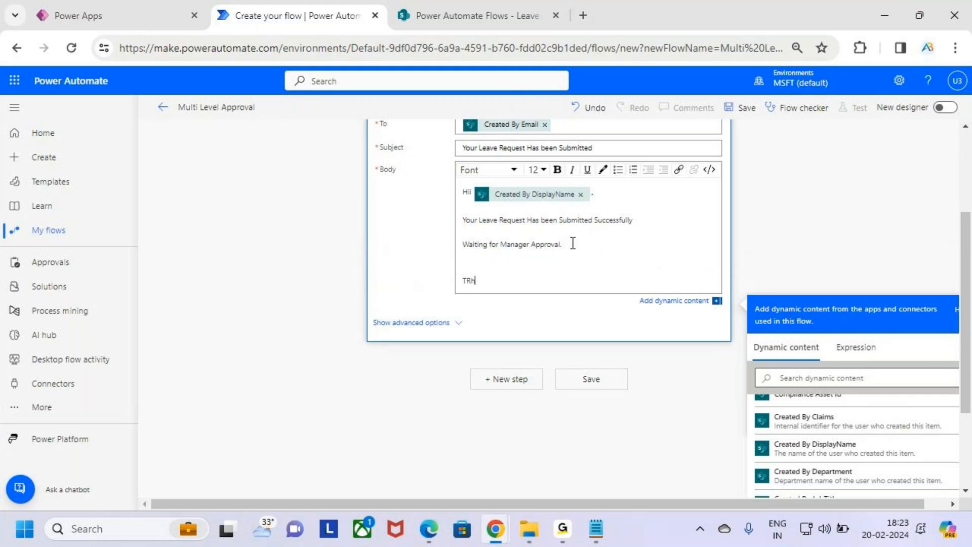
{"action": "type", "text": "anks"}
{"action": "key", "text": "BackSpace"}
{"action": "key", "text": "BackSpace"}
{"action": "key", "text": "BackSpace"}
{"action": "key", "text": "BackSpace"}
{"action": "key", "text": "BackSpace"}
{"action": "key", "text": "BackSpace"}
{"action": "key", "text": "BackSpace"}
{"action": "key", "text": "BackSpace"}
{"action": "key", "text": "BackSpace"}
{"action": "type", "text": "."}
{"action": "key", "text": "Return"}
{"action": "key", "text": "Return"}
{"action": "type", "text": "THank"}
{"action": "key", "text": "BackSpace"}
{"action": "type", "text": "anks,"}
{"action": "key", "text": "Return"}
{"action": "type", "text": "AB"}
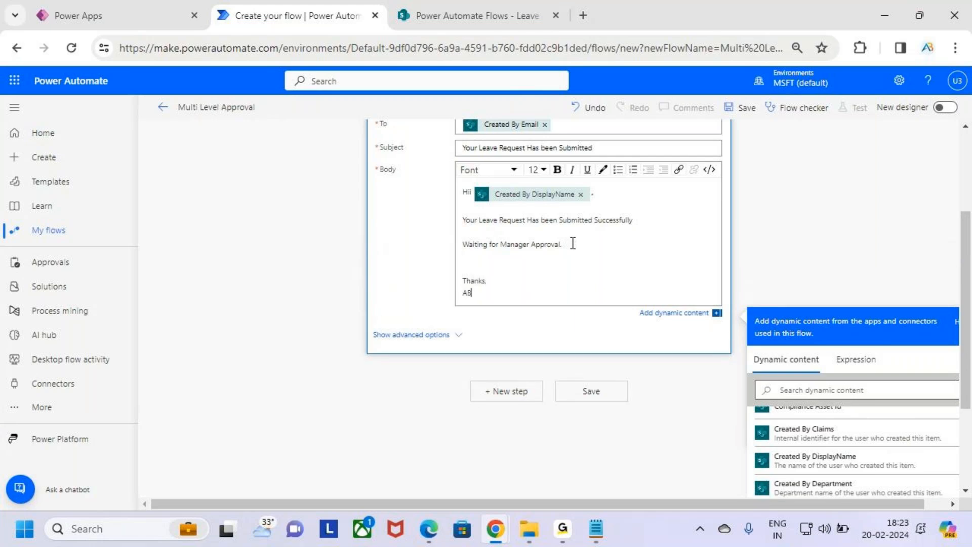
{"action": "type", "text": " Trainings"}
{"action": "key", "text": "shift+Home"}
{"action": "key", "text": "shift+Up"}
{"action": "left_click", "coordinate": [558, 170]}
{"action": "left_click", "coordinate": [581, 264]}
{"action": "scroll", "coordinate": [581, 262], "scroll_direction": "up", "scroll_amount": 3}
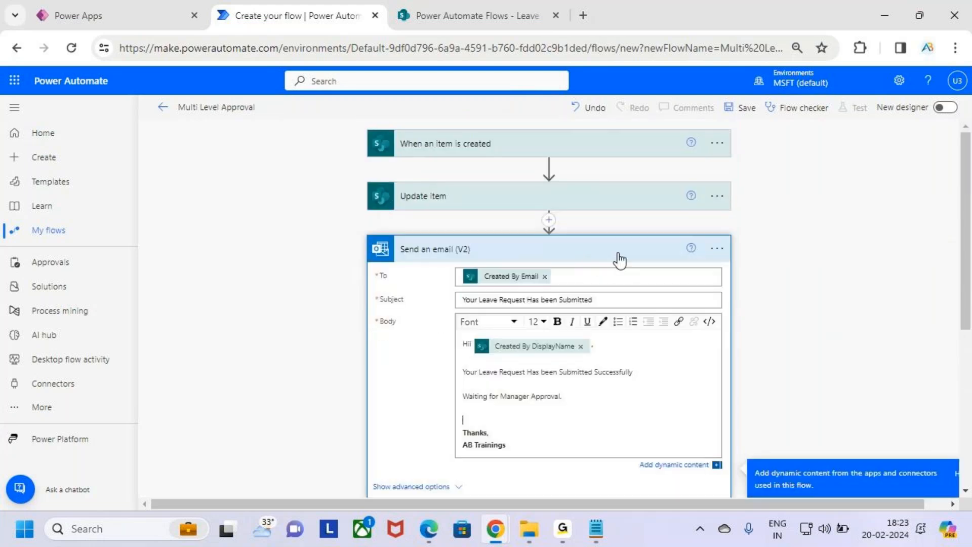
Collapse the email step to view the whole three-step flow.
{"action": "left_click", "coordinate": [621, 258]}
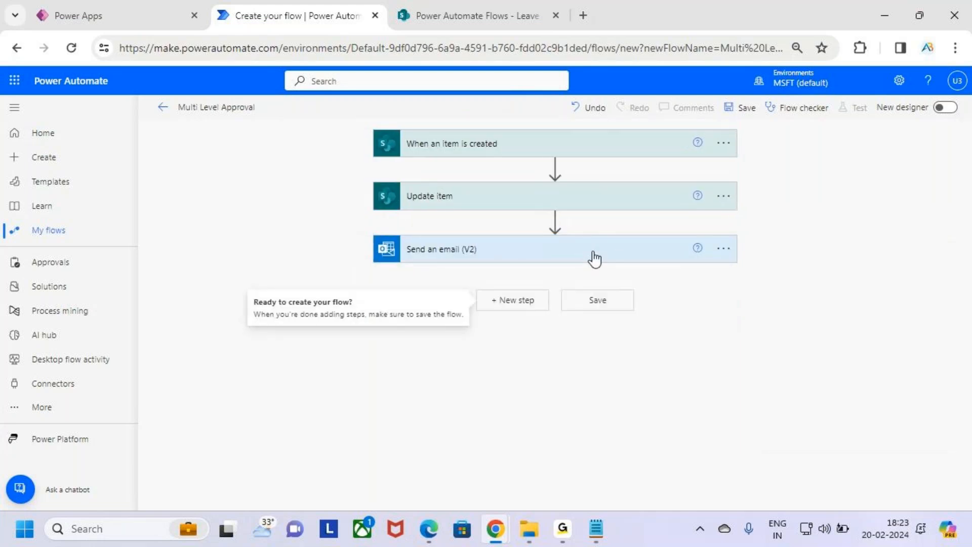
{"action": "key", "text": "ctrl+2"}
{"action": "left_click_drag", "start_coordinate": [455, 157], "coordinate": [495, 156]}
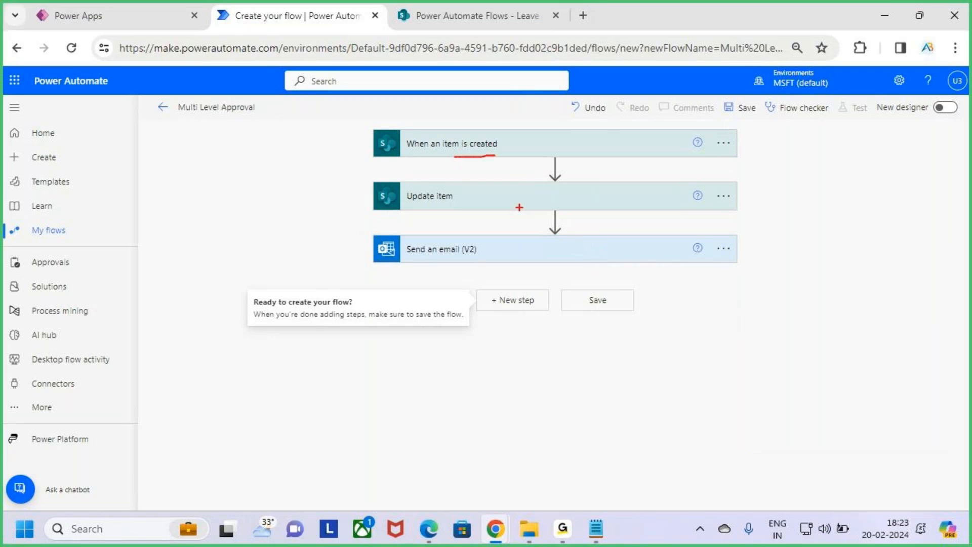
{"action": "left_click_drag", "start_coordinate": [513, 194], "coordinate": [543, 174]}
{"action": "left_click_drag", "start_coordinate": [510, 248], "coordinate": [518, 253]}
{"action": "key", "text": "Escape"}
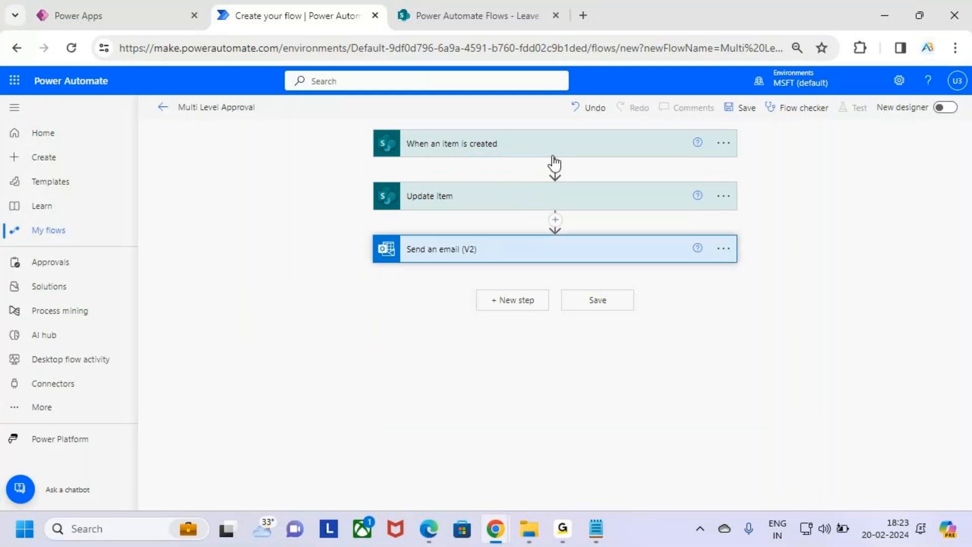
Re-expand the email step to review its subject, collapse it, and add a new step.
{"action": "left_click", "coordinate": [623, 257]}
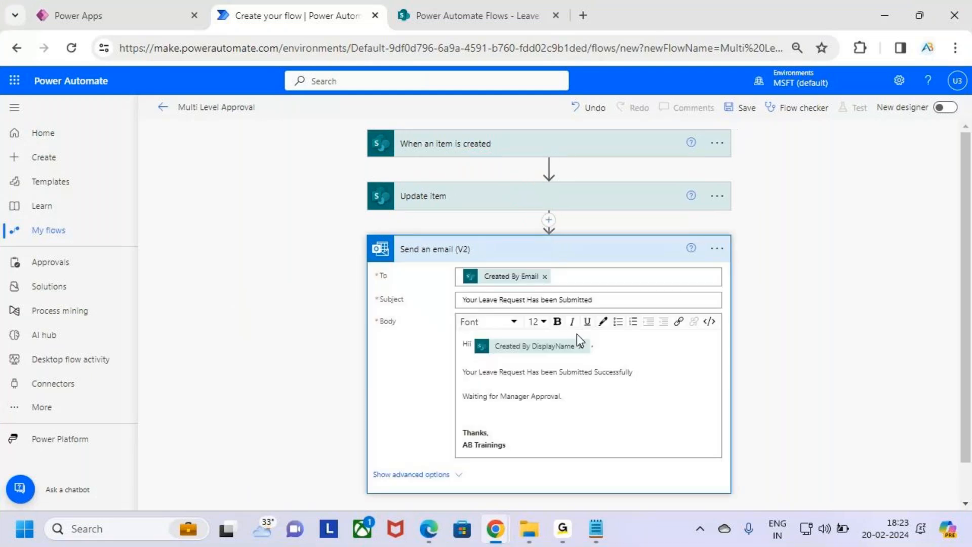
{"action": "left_click_drag", "start_coordinate": [535, 300], "coordinate": [636, 303]}
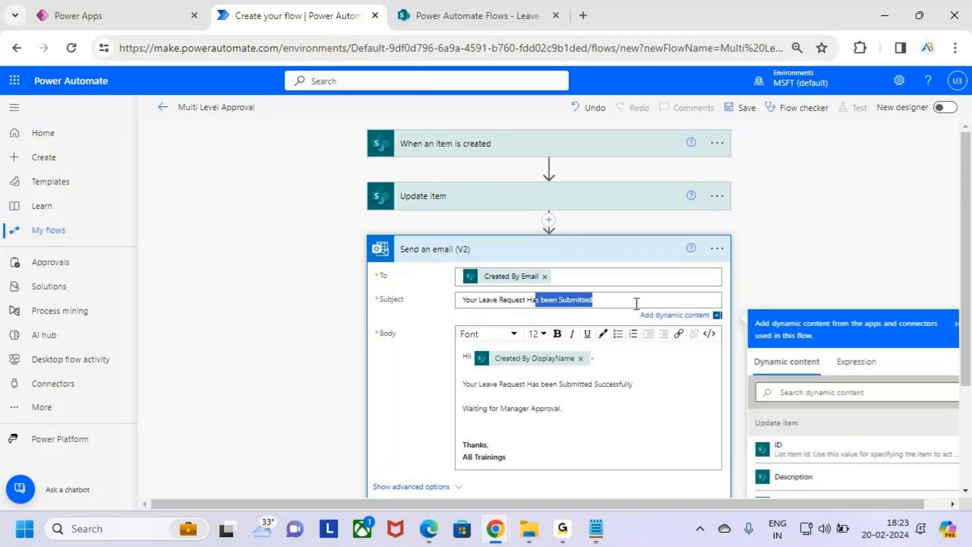
{"action": "left_click", "coordinate": [614, 258]}
{"action": "left_click", "coordinate": [614, 261]}
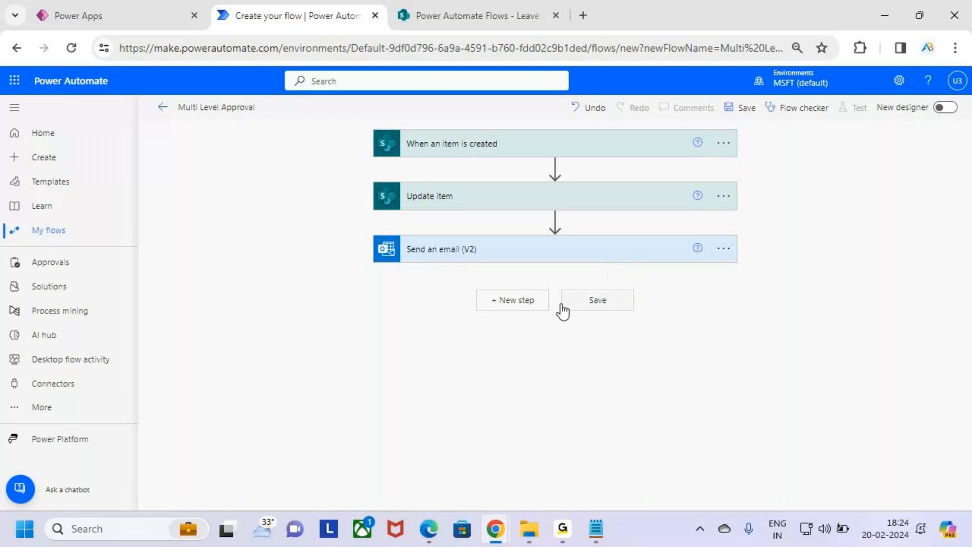
{"action": "left_click", "coordinate": [527, 306]}
Add Start and wait for an approval with type Approve/Reject - First to respond.
{"action": "type", "text": "A"}
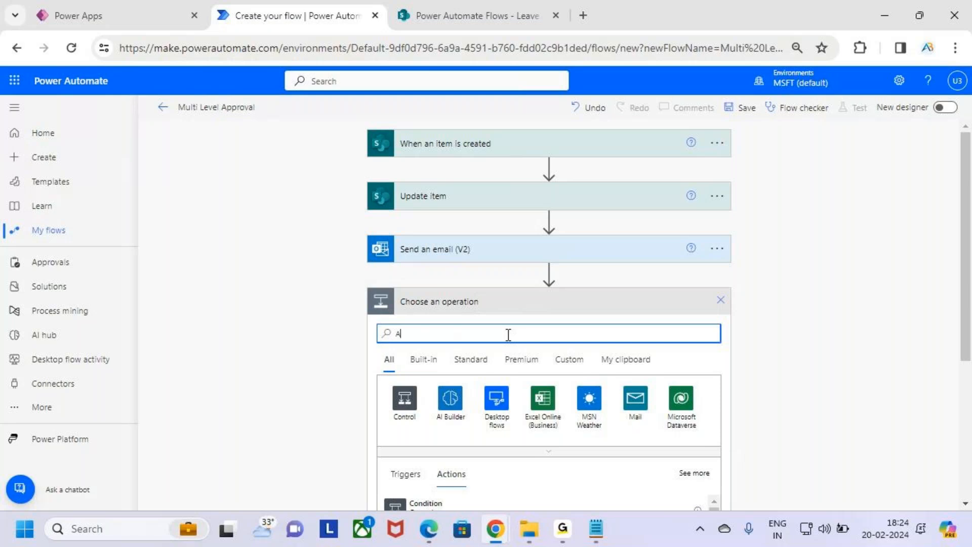
{"action": "type", "text": "pproval"}
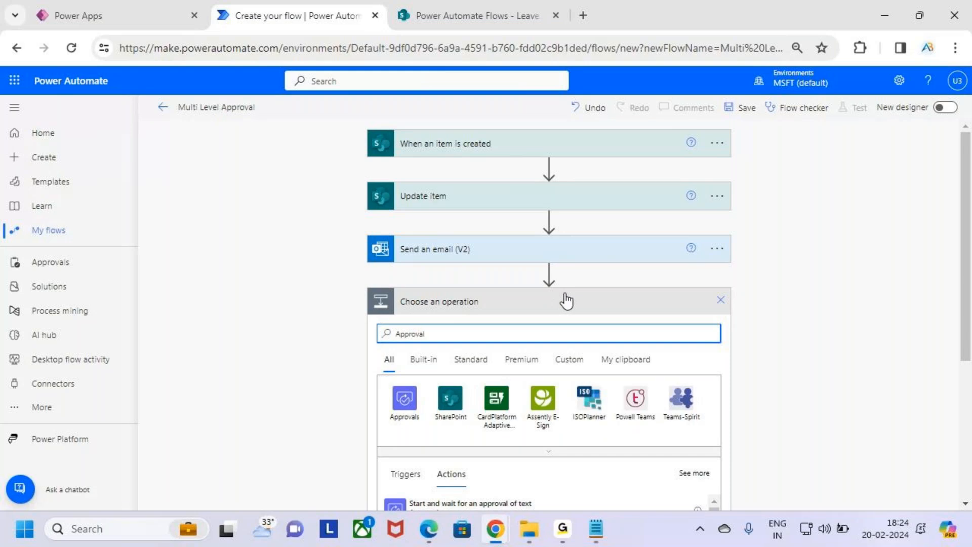
{"action": "scroll", "coordinate": [555, 324], "scroll_direction": "down", "scroll_amount": 3}
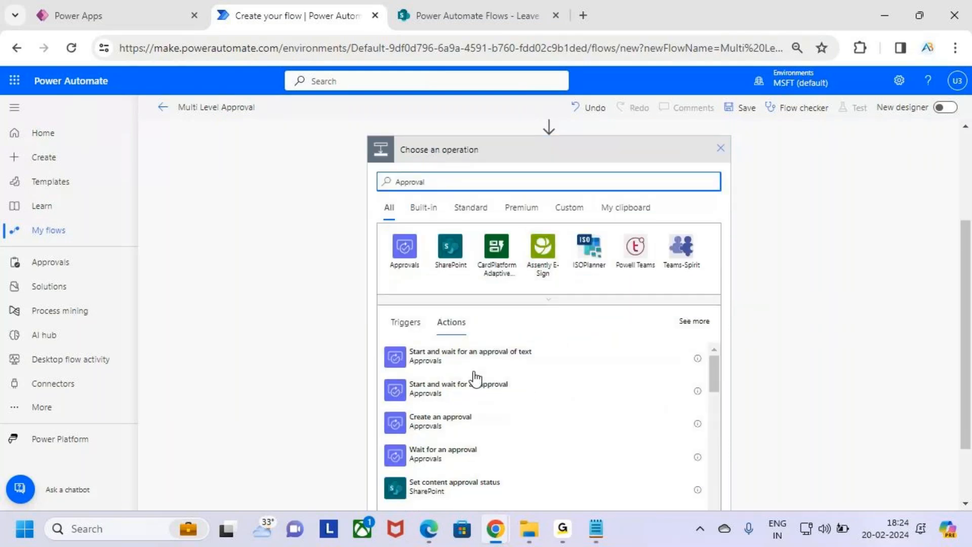
{"action": "scroll", "coordinate": [475, 379], "scroll_direction": "down", "scroll_amount": 4}
{"action": "scroll", "coordinate": [476, 383], "scroll_direction": "up", "scroll_amount": 4}
{"action": "mouse_move", "coordinate": [386, 375]}
{"action": "left_mouse_down"}
{"action": "mouse_move", "coordinate": [539, 408]}
{"action": "mouse_move", "coordinate": [560, 350]}
{"action": "left_mouse_up"}
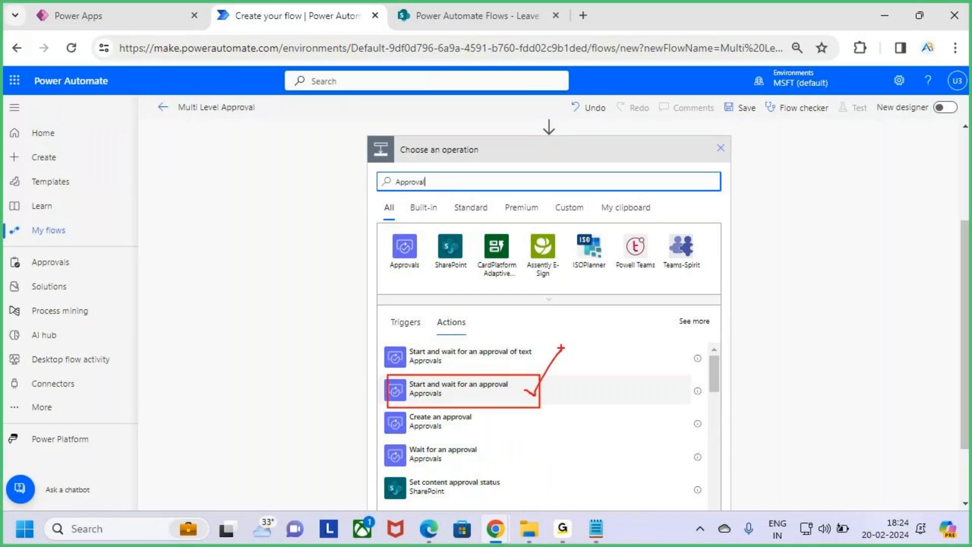
{"action": "left_click", "coordinate": [534, 400]}
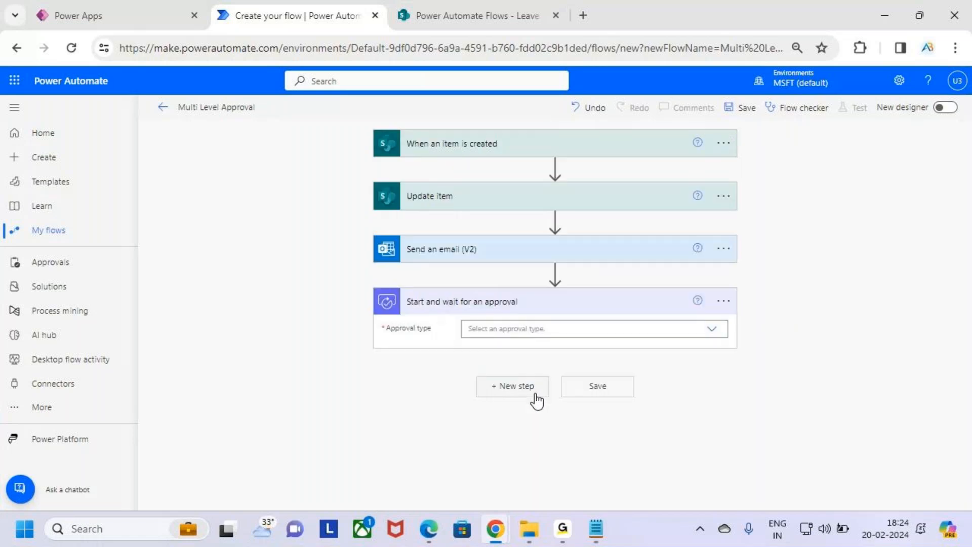
{"action": "left_click", "coordinate": [504, 331]}
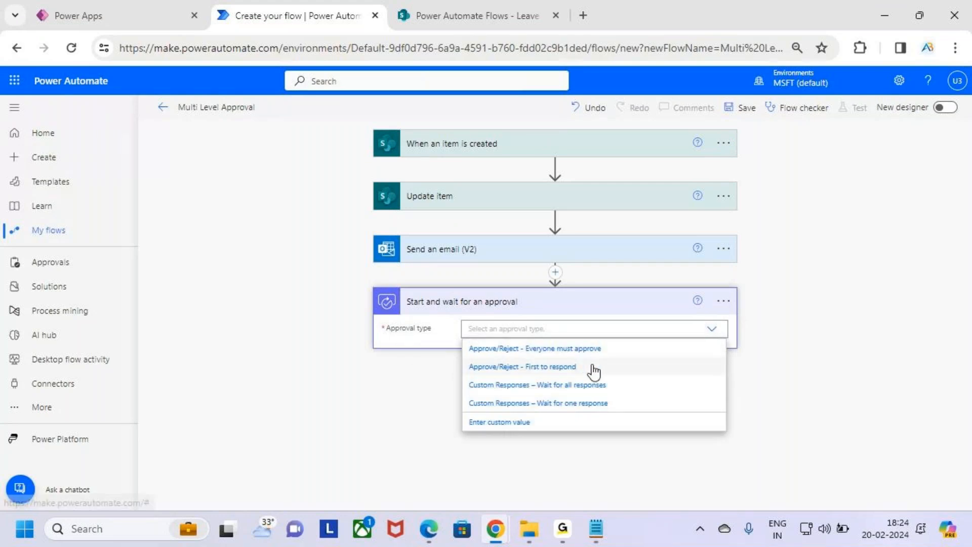
{"action": "mouse_move", "coordinate": [461, 359]}
{"action": "left_mouse_down"}
{"action": "mouse_move", "coordinate": [587, 377]}
{"action": "mouse_move", "coordinate": [606, 336]}
{"action": "left_mouse_up"}
{"action": "key", "text": "Escape"}
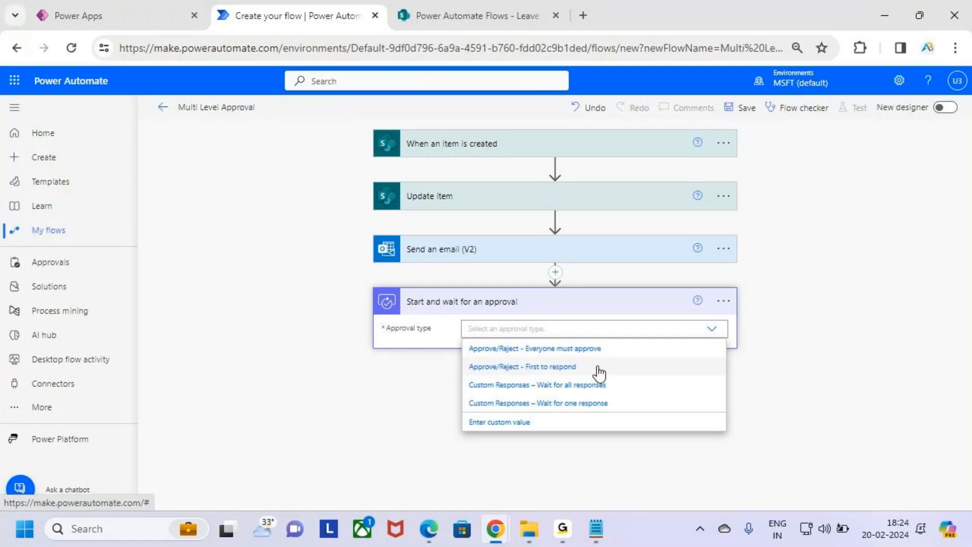
{"action": "left_click", "coordinate": [598, 369]}
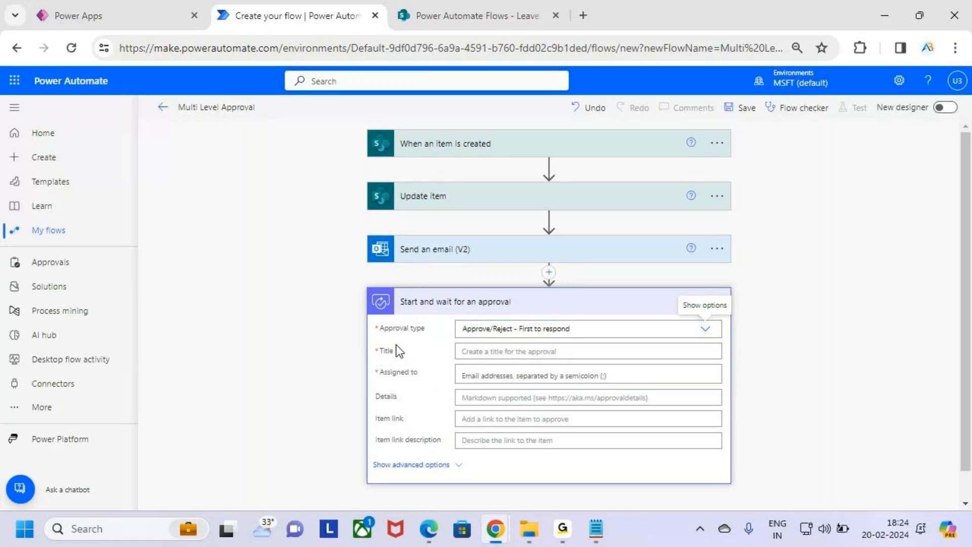
Open the dynamic content list for the approval's Title field.
{"action": "key", "text": "ctrl+2"}
{"action": "left_click_drag", "start_coordinate": [457, 305], "coordinate": [501, 307]}
{"action": "key", "text": "Escape"}
{"action": "left_click", "coordinate": [495, 351]}
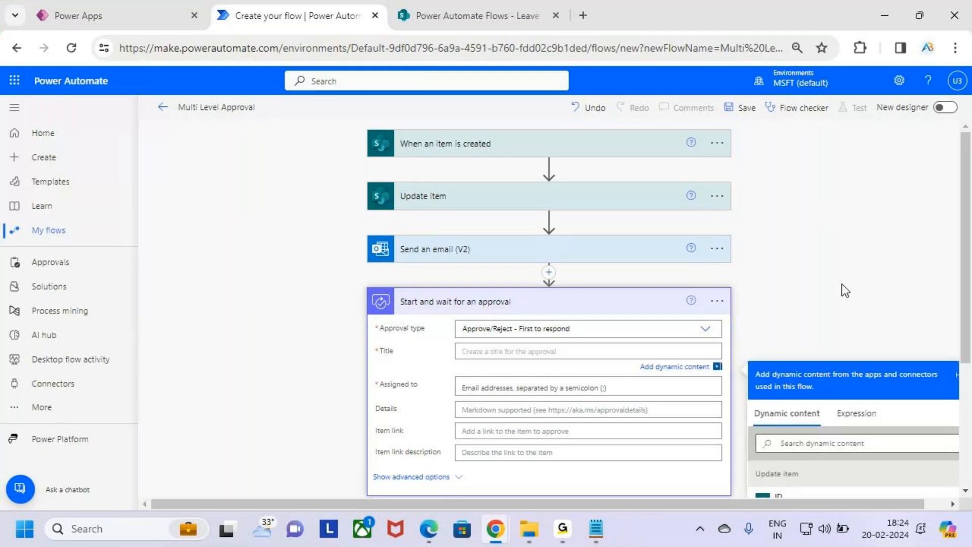
{"action": "scroll", "coordinate": [825, 390], "scroll_direction": "down", "scroll_amount": 8}
{"action": "scroll", "coordinate": [825, 391], "scroll_direction": "down", "scroll_amount": 10}
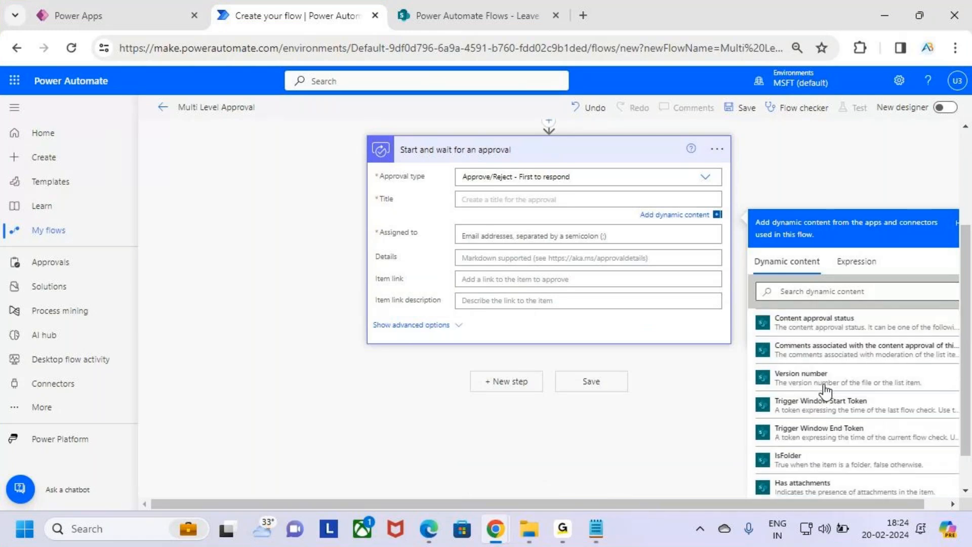
{"action": "scroll", "coordinate": [825, 391], "scroll_direction": "down", "scroll_amount": 5}
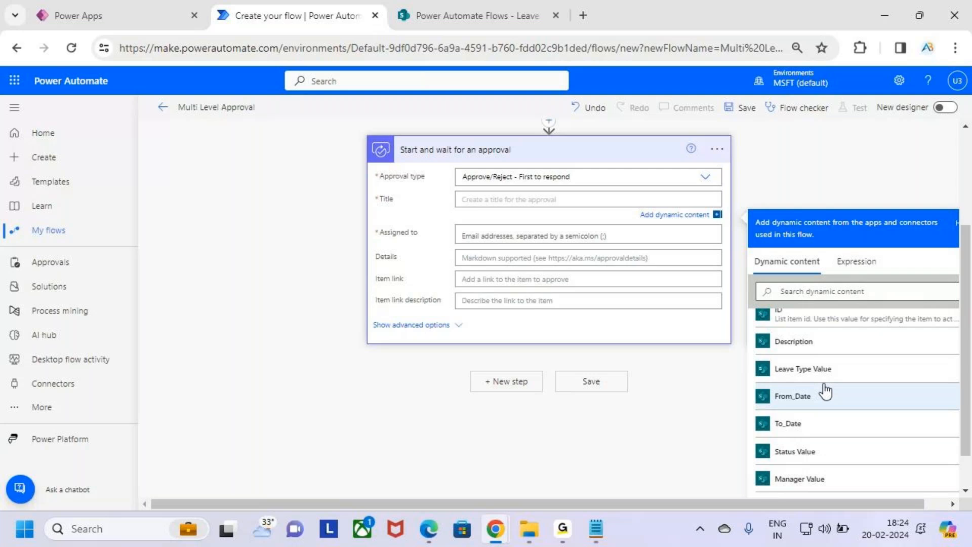
{"action": "left_click_drag", "start_coordinate": [752, 355], "coordinate": [868, 385]}
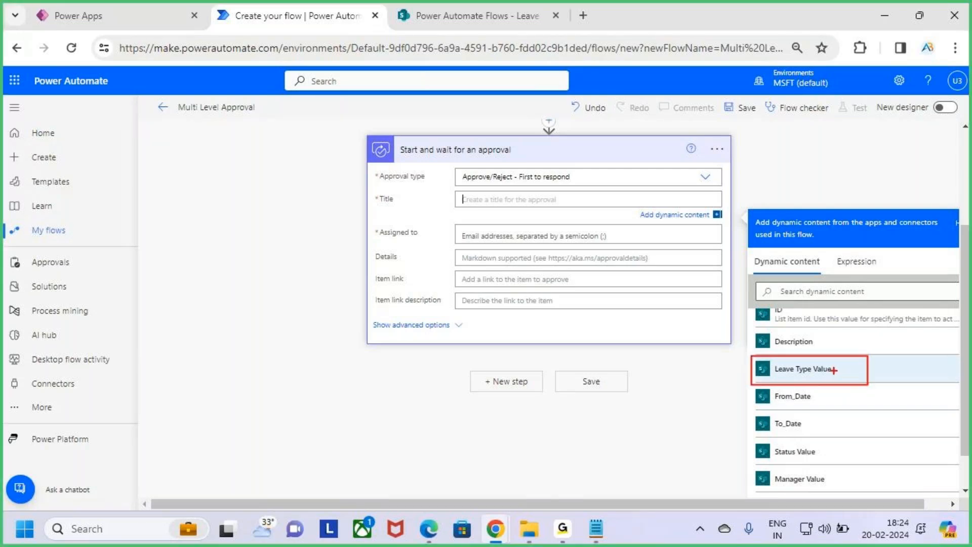
Check the form's Leave Type choices, then insert Leave Type Value as the approval Title.
{"action": "left_click", "coordinate": [129, 13]}
{"action": "left_click", "coordinate": [564, 190]}
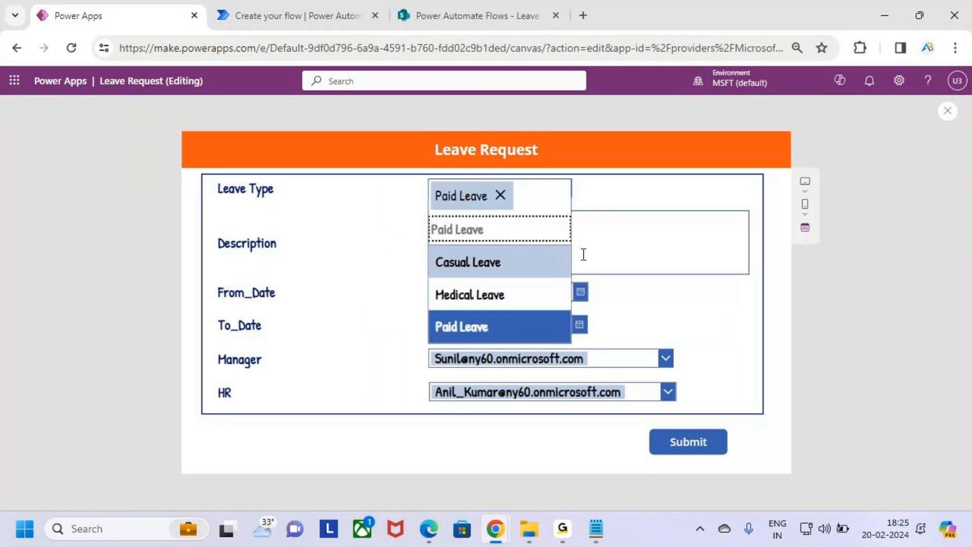
{"action": "left_click", "coordinate": [681, 210]}
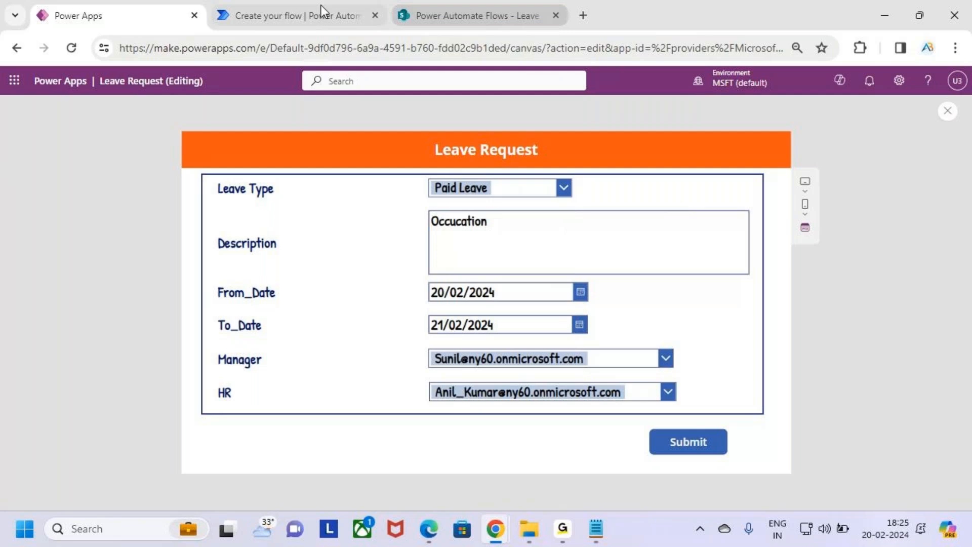
{"action": "left_click", "coordinate": [321, 12]}
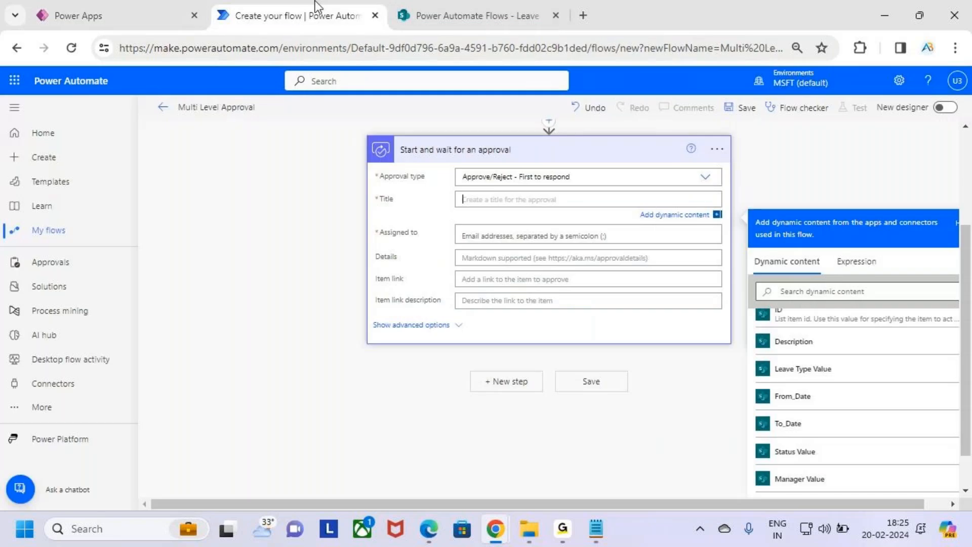
{"action": "left_click", "coordinate": [838, 372]}
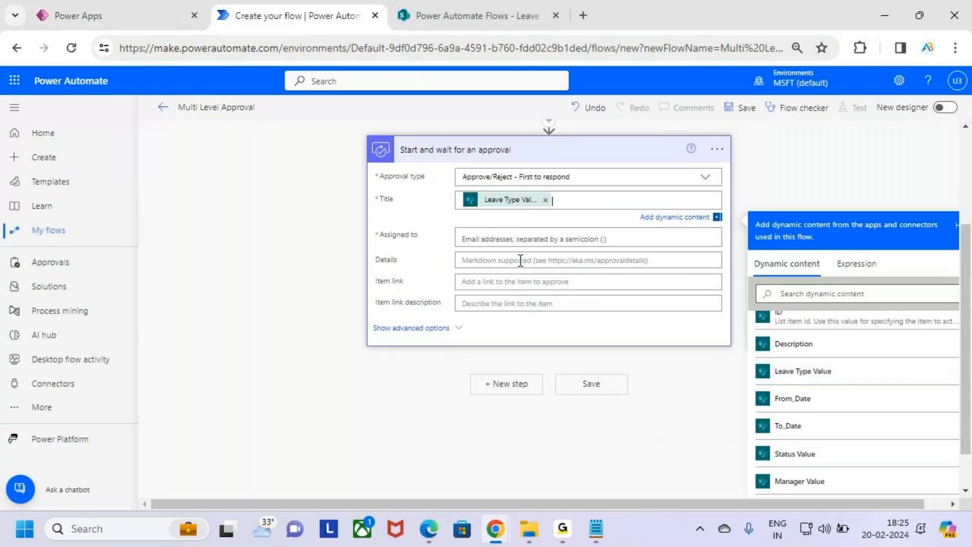
{"action": "left_click", "coordinate": [499, 238]}
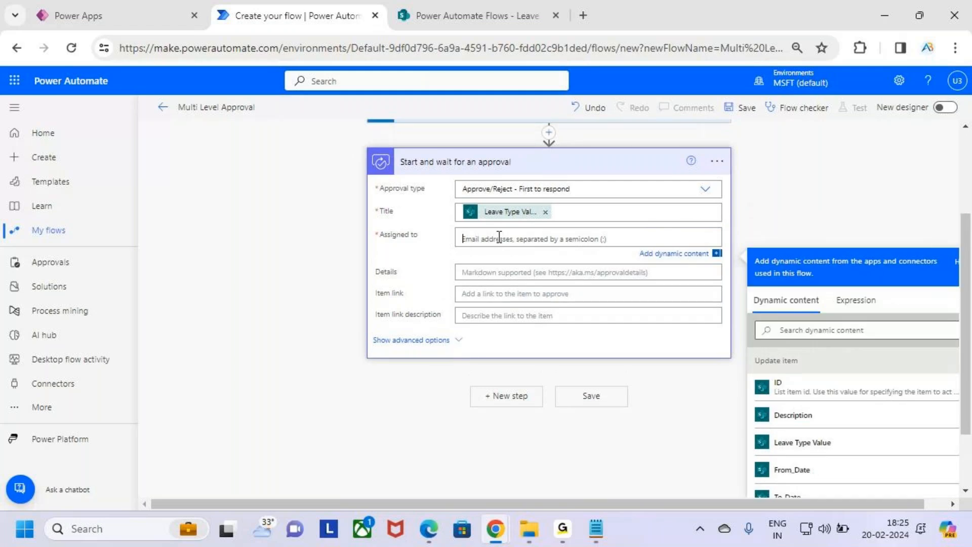
Compare the SharePoint leave list and Power Apps Leave Request form for the manager field.
{"action": "left_click", "coordinate": [472, 15]}
{"action": "left_click", "coordinate": [80, 16]}
{"action": "key", "text": "ctrl+2"}
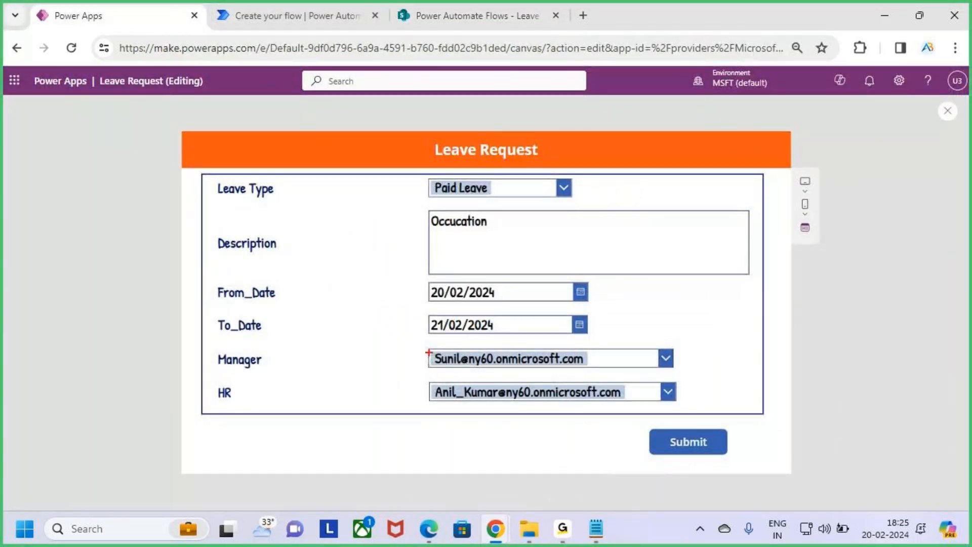
{"action": "left_click_drag", "start_coordinate": [424, 341], "coordinate": [495, 367]}
{"action": "key", "text": "Escape"}
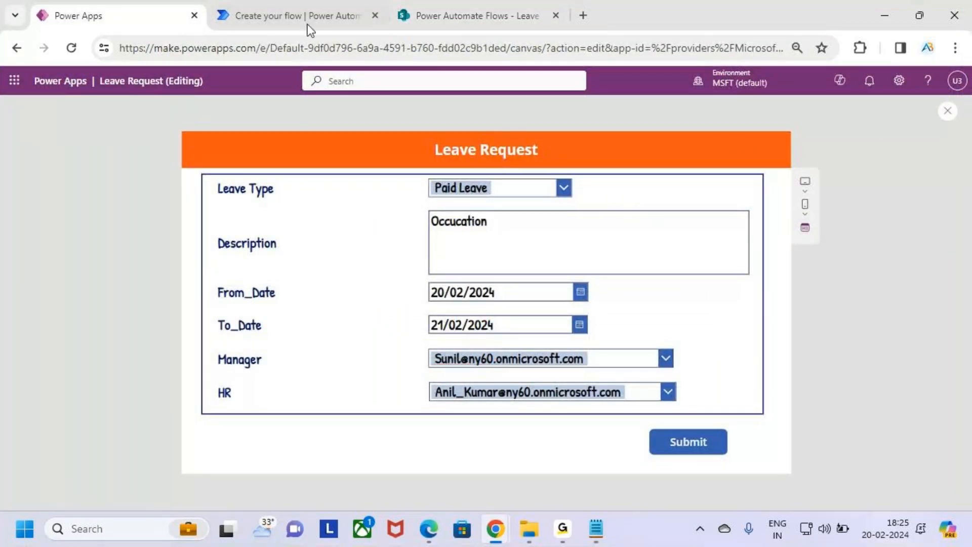
{"action": "left_click", "coordinate": [307, 22]}
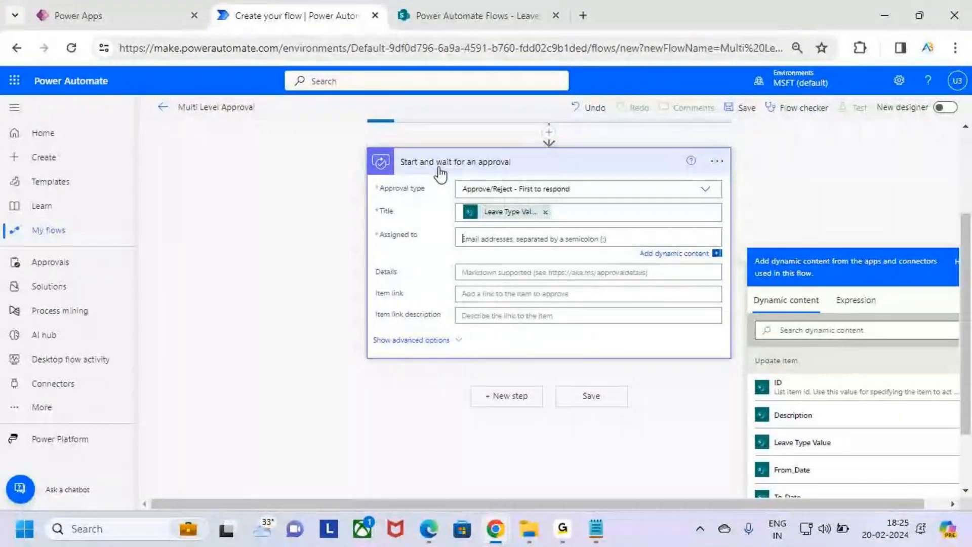
{"action": "left_click", "coordinate": [100, 23]}
{"action": "key", "text": "ctrl+2"}
{"action": "mouse_move", "coordinate": [416, 344]}
{"action": "left_mouse_down"}
{"action": "mouse_move", "coordinate": [691, 380]}
{"action": "mouse_move", "coordinate": [702, 374]}
{"action": "mouse_move", "coordinate": [688, 365]}
{"action": "mouse_move", "coordinate": [726, 311]}
{"action": "left_mouse_up"}
{"action": "left_click_drag", "start_coordinate": [687, 401], "coordinate": [735, 364]}
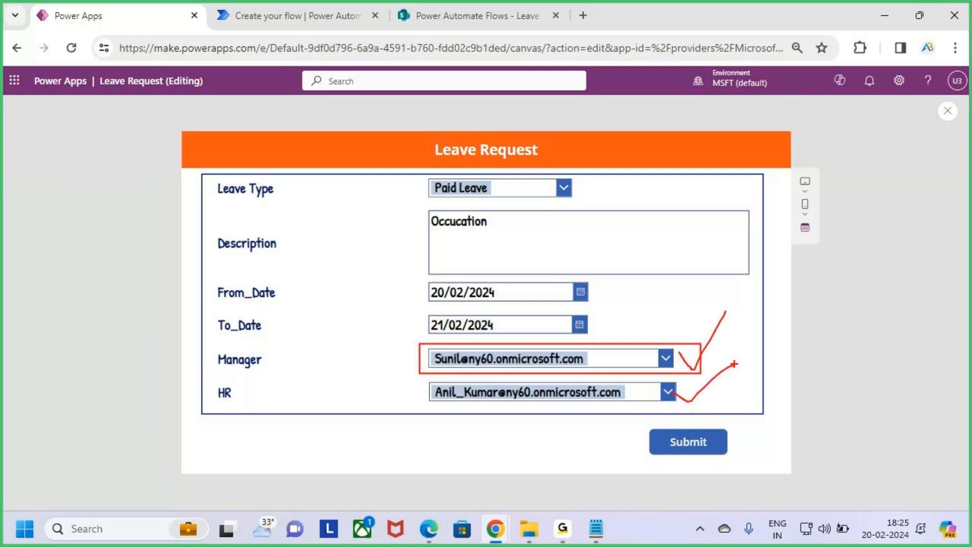
{"action": "key", "text": "Escape"}
{"action": "left_click", "coordinate": [350, 7]}
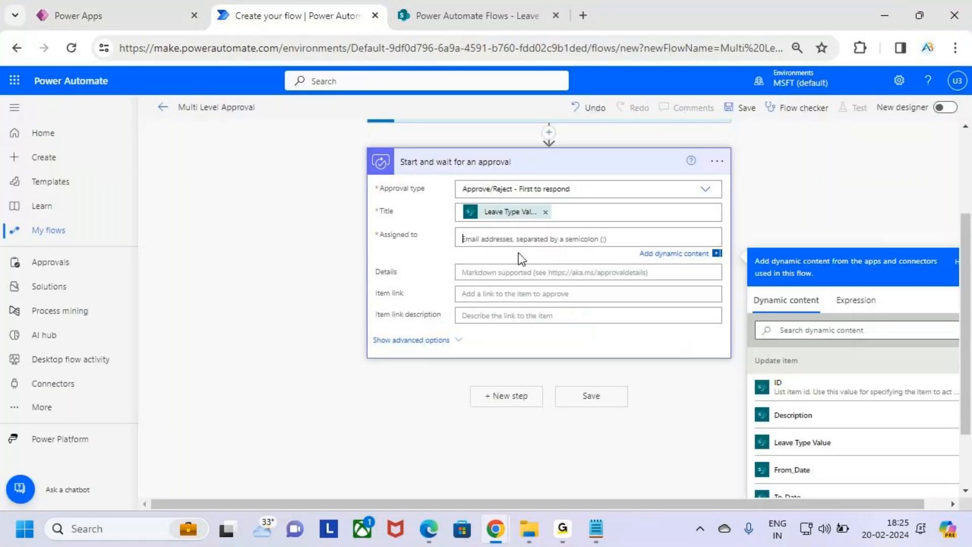
Assign the approval to the trigger item's Manager Value dynamic content.
{"action": "scroll", "coordinate": [861, 228], "scroll_direction": "down", "scroll_amount": 2}
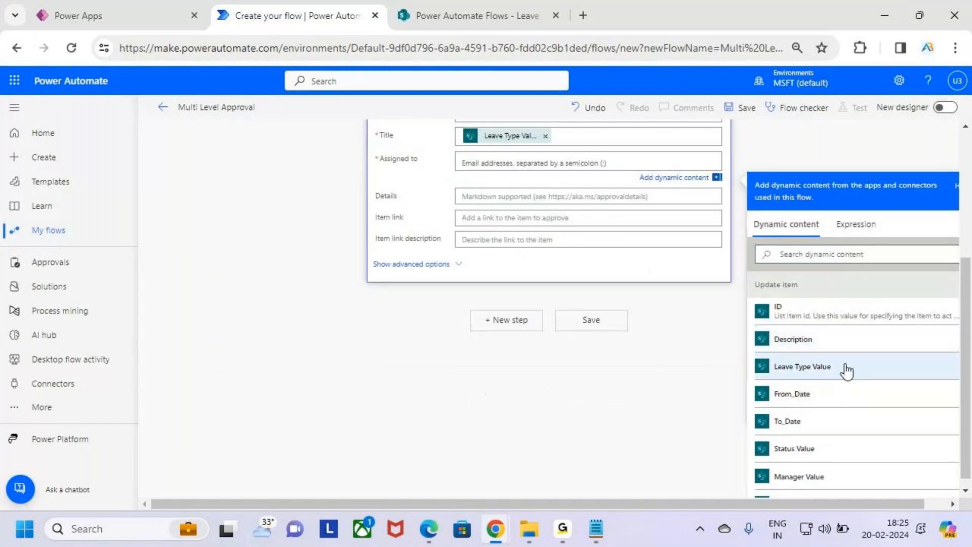
{"action": "scroll", "coordinate": [846, 372], "scroll_direction": "down", "scroll_amount": 2}
{"action": "scroll", "coordinate": [846, 371], "scroll_direction": "up", "scroll_amount": 2}
{"action": "scroll", "coordinate": [856, 359], "scroll_direction": "down", "scroll_amount": 6}
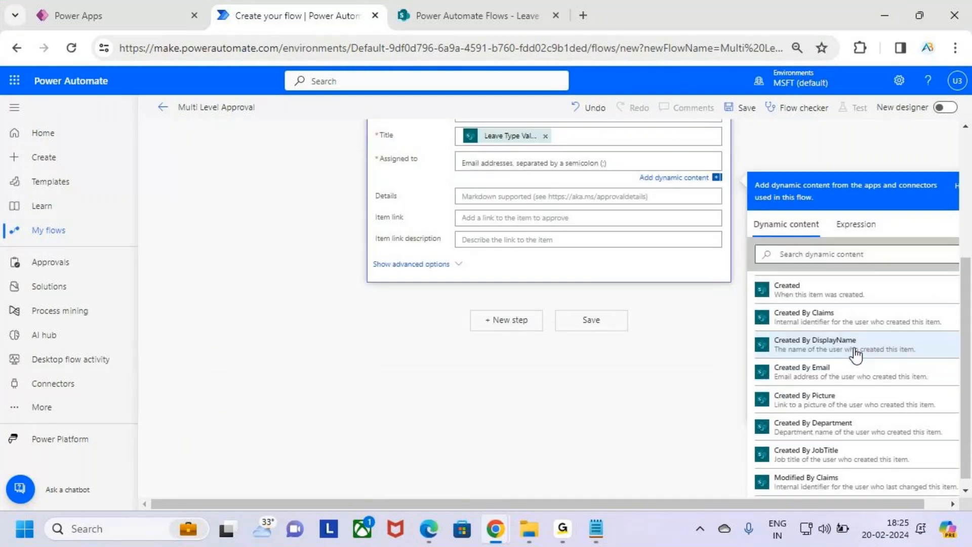
{"action": "scroll", "coordinate": [856, 354], "scroll_direction": "down", "scroll_amount": 9}
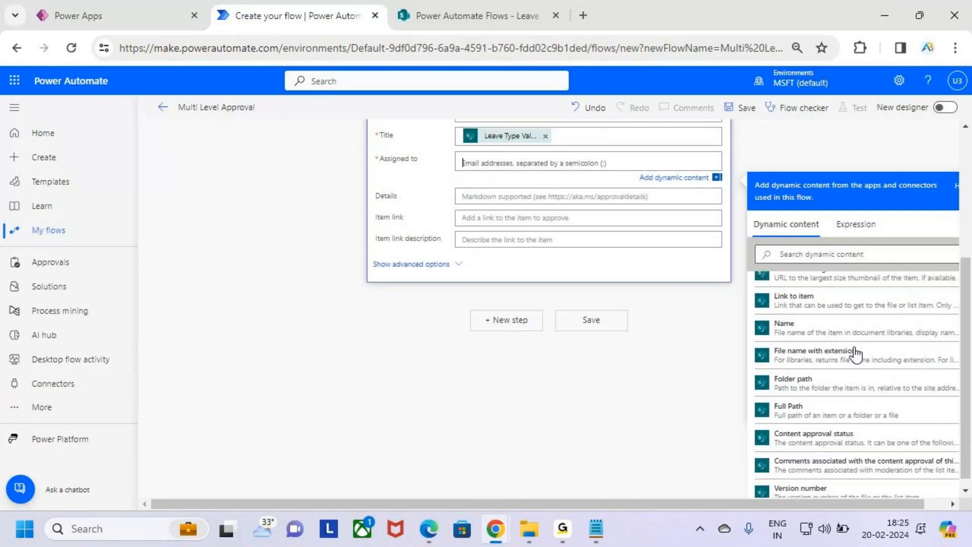
{"action": "scroll", "coordinate": [857, 353], "scroll_direction": "down", "scroll_amount": 5}
{"action": "scroll", "coordinate": [810, 359], "scroll_direction": "up", "scroll_amount": 2}
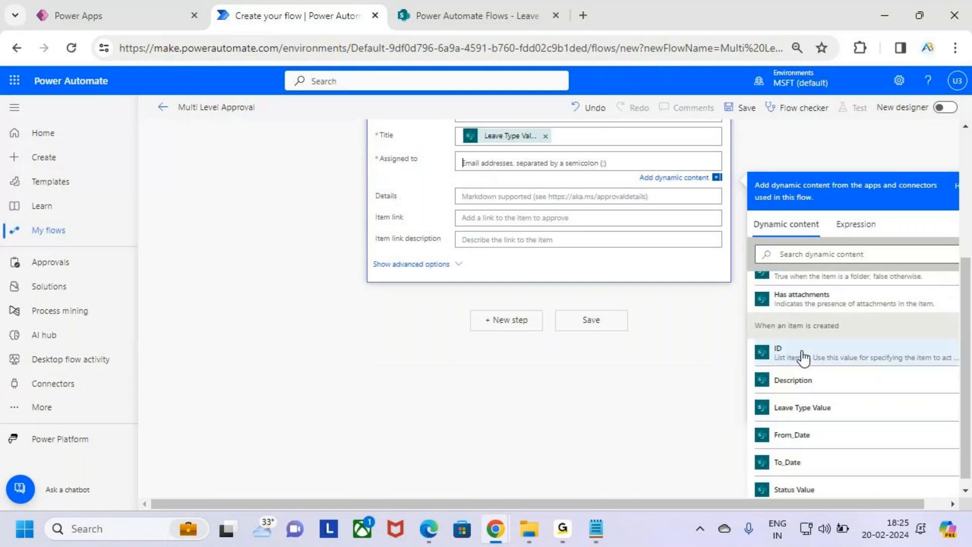
{"action": "left_click_drag", "start_coordinate": [750, 317], "coordinate": [872, 336]}
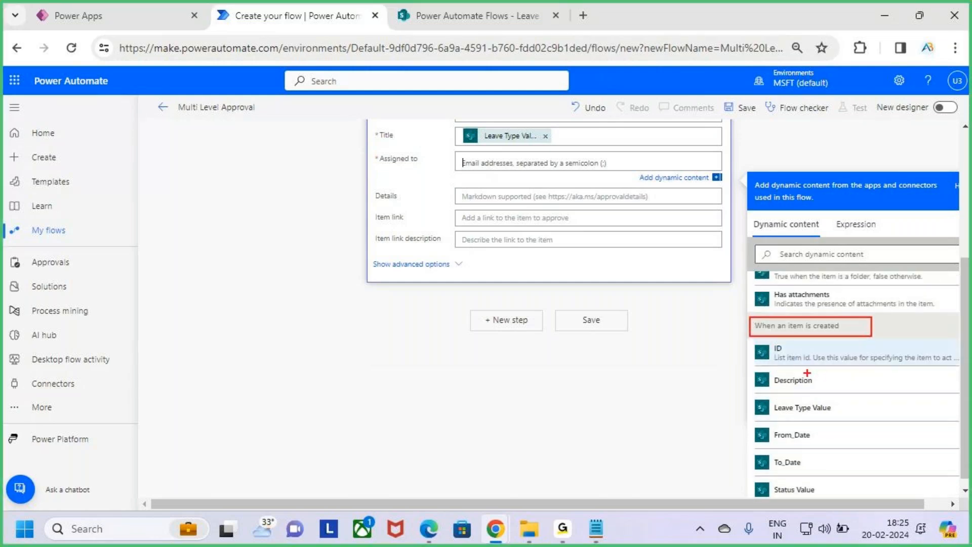
{"action": "scroll", "coordinate": [811, 380], "scroll_direction": "down", "scroll_amount": 3}
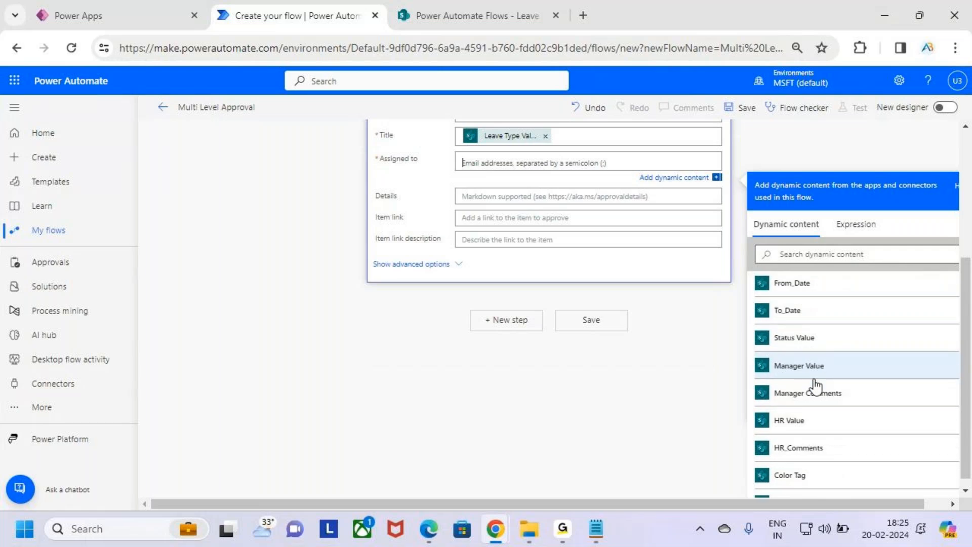
{"action": "left_click_drag", "start_coordinate": [755, 348], "coordinate": [889, 381]}
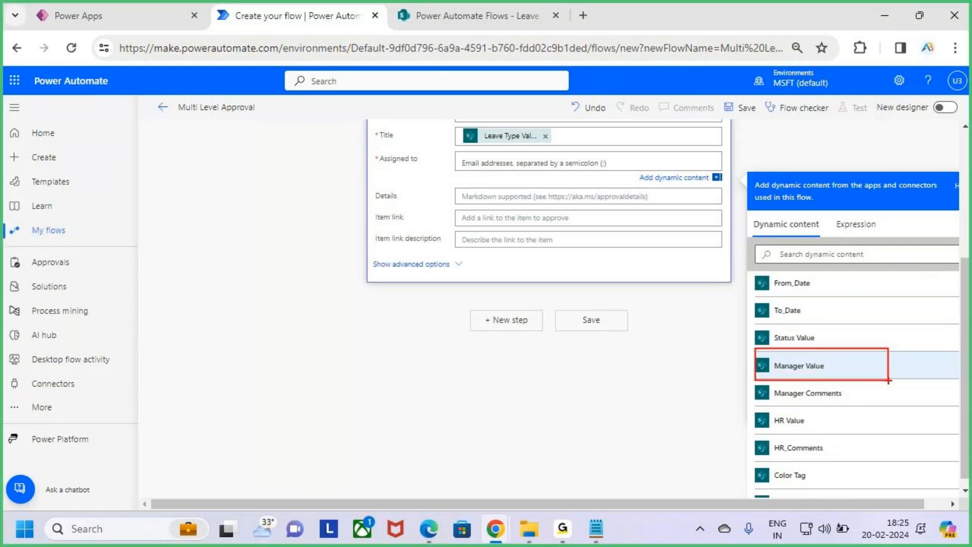
{"action": "left_click", "coordinate": [852, 365]}
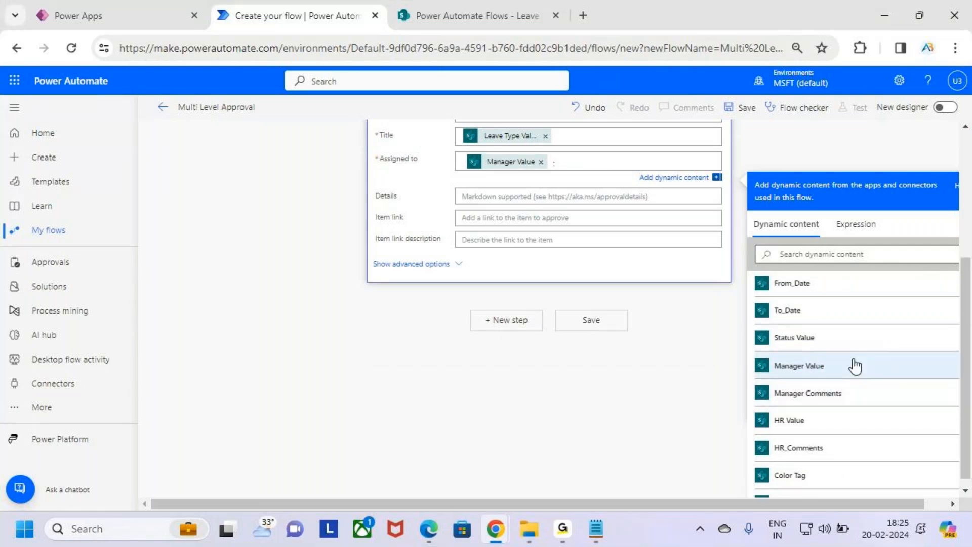
{"action": "left_click", "coordinate": [510, 196]}
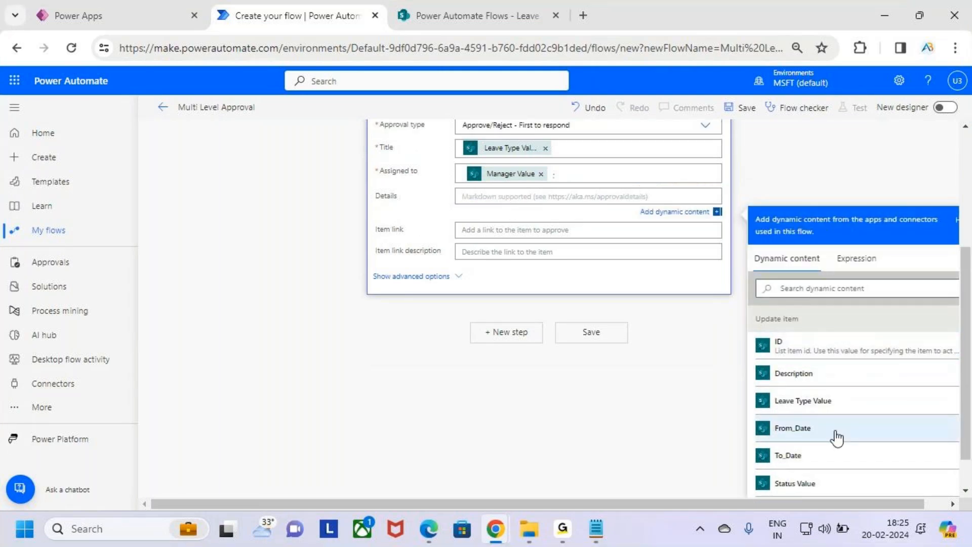
Fill the approval's Details field with the item's Description from dynamic content.
{"action": "scroll", "coordinate": [852, 421], "scroll_direction": "down", "scroll_amount": 15}
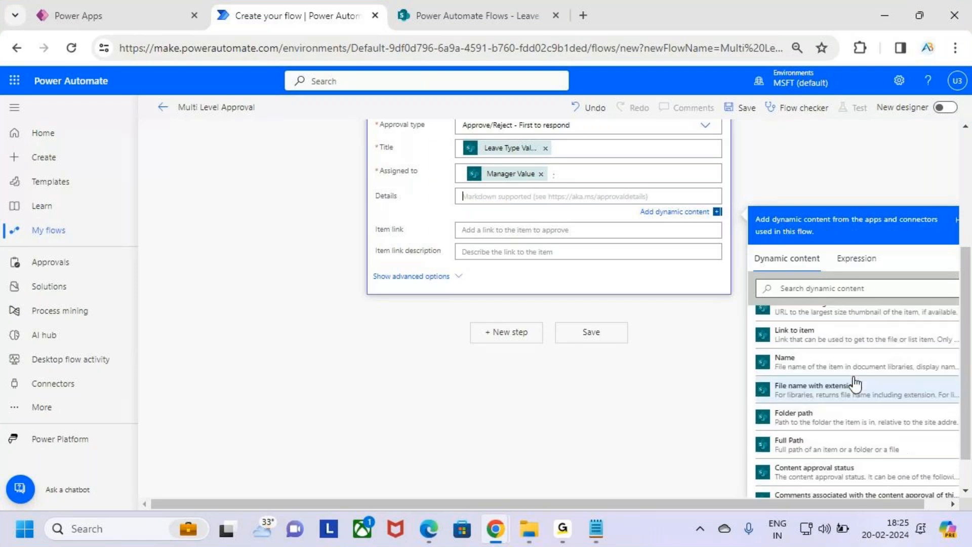
{"action": "scroll", "coordinate": [855, 383], "scroll_direction": "down", "scroll_amount": 5}
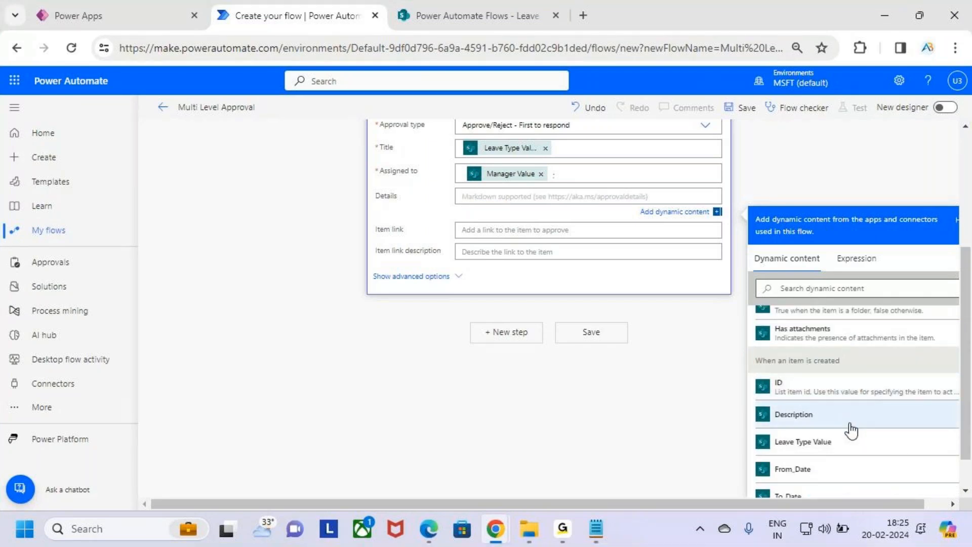
{"action": "left_click_drag", "start_coordinate": [743, 399], "coordinate": [867, 430]}
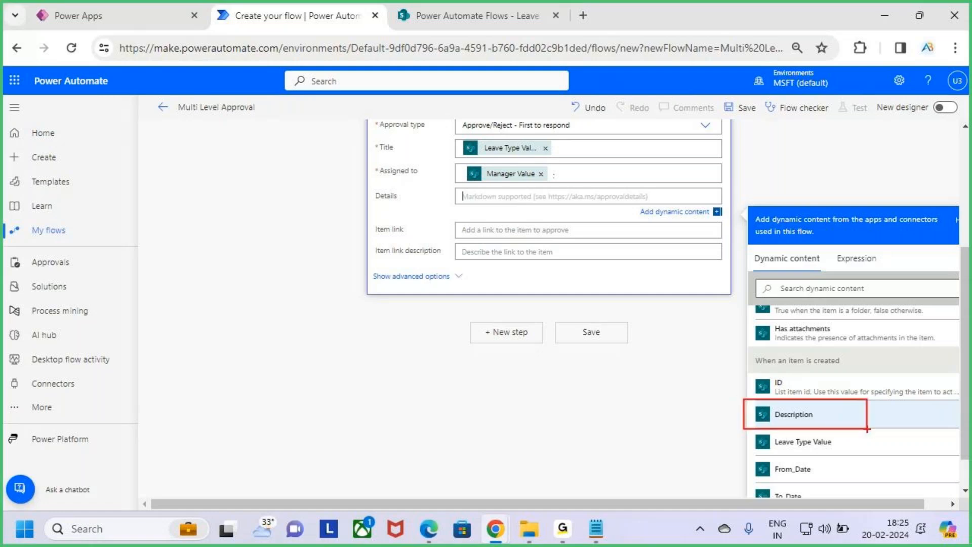
{"action": "left_click", "coordinate": [843, 415]}
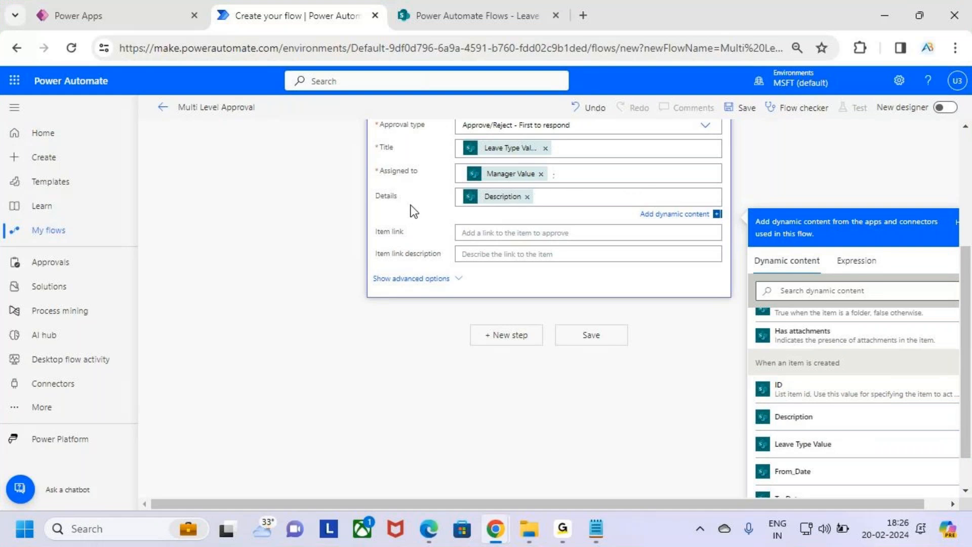
Highlight the approval card's filled-in fields with on-screen annotations.
{"action": "scroll", "coordinate": [507, 212], "scroll_direction": "up", "scroll_amount": 2}
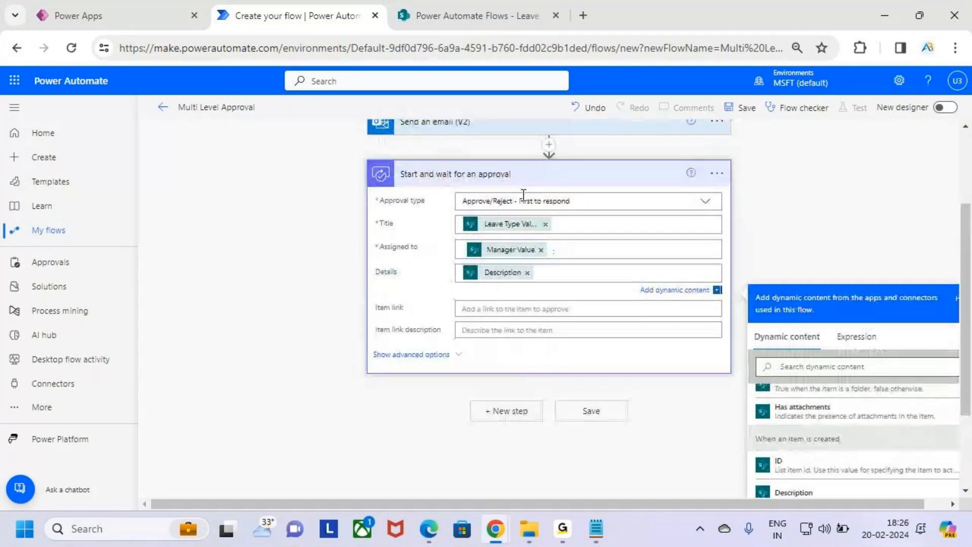
{"action": "key", "text": "ctrl+2"}
{"action": "left_click_drag", "start_coordinate": [468, 208], "coordinate": [542, 207]}
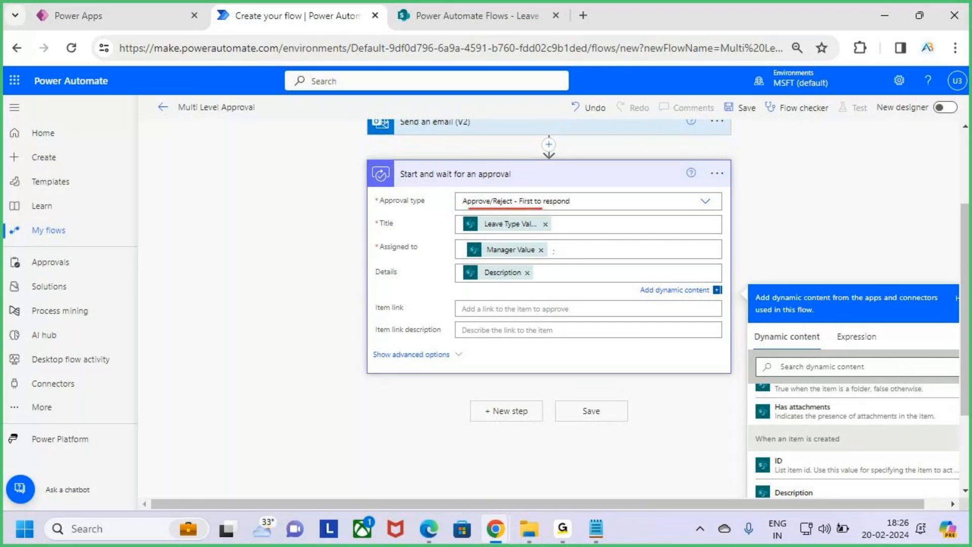
{"action": "left_click_drag", "start_coordinate": [383, 236], "coordinate": [402, 234]}
{"action": "left_click_drag", "start_coordinate": [498, 234], "coordinate": [530, 234]}
{"action": "left_click_drag", "start_coordinate": [399, 256], "coordinate": [418, 256]}
{"action": "left_click_drag", "start_coordinate": [492, 262], "coordinate": [540, 262]}
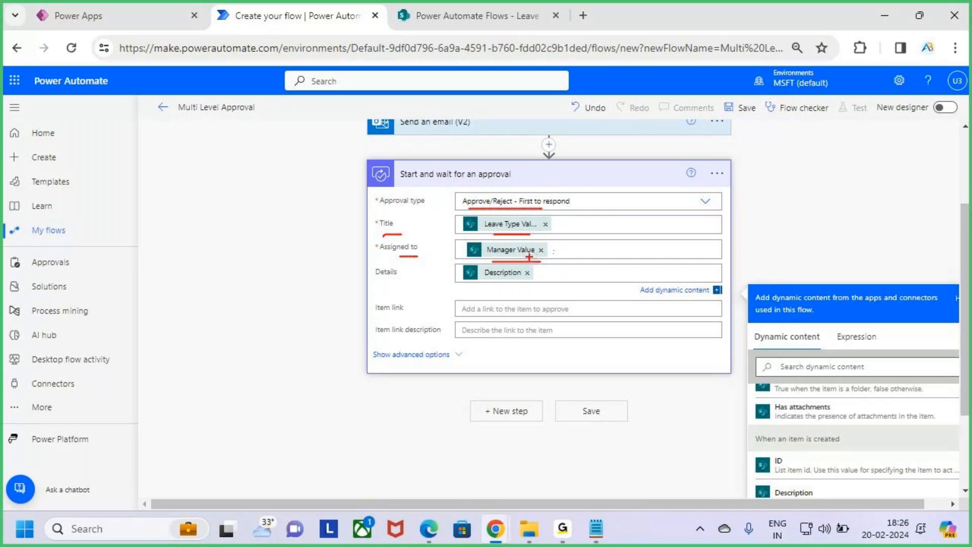
{"action": "left_click_drag", "start_coordinate": [375, 286], "coordinate": [402, 286]}
{"action": "left_click_drag", "start_coordinate": [479, 291], "coordinate": [527, 287]}
{"action": "key", "text": "Escape"}
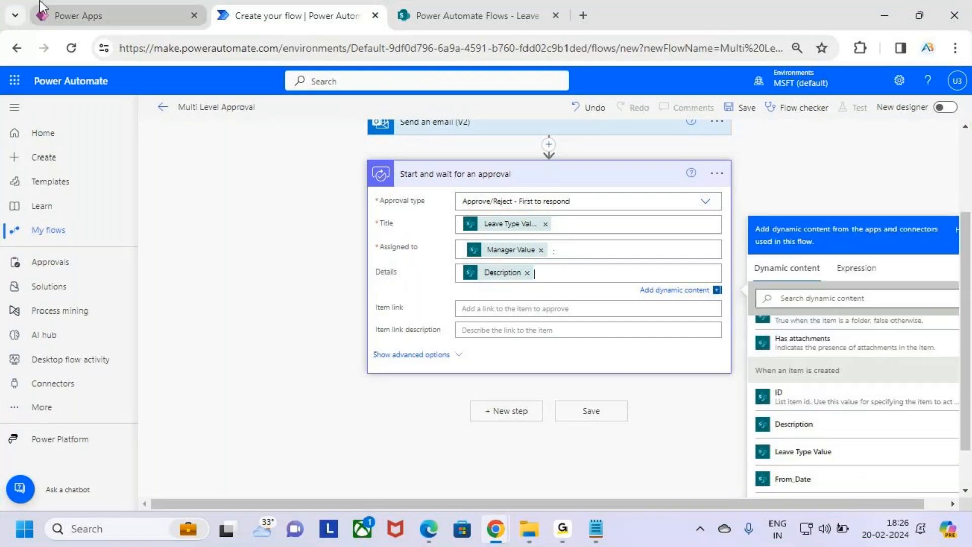
Check the sample request's Description in the Leave Request app, then collapse the approval step.
{"action": "left_click", "coordinate": [41, 10]}
{"action": "left_click", "coordinate": [539, 234]}
{"action": "double_click", "coordinate": [539, 233]}
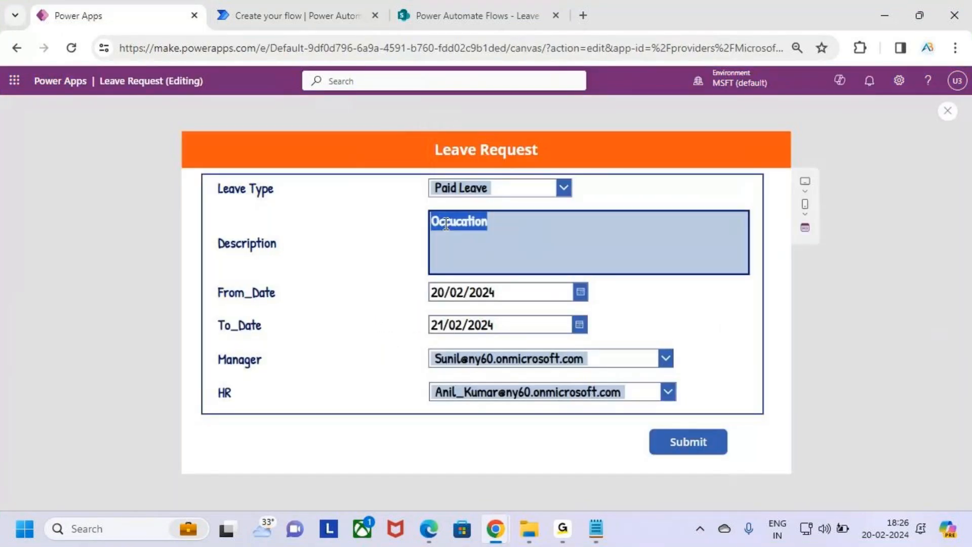
{"action": "left_click", "coordinate": [304, 14]}
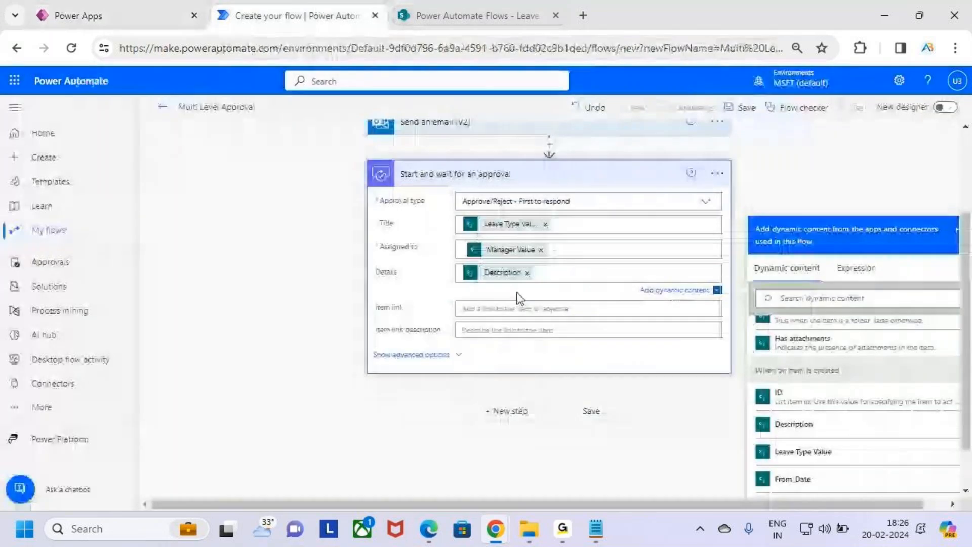
{"action": "left_click", "coordinate": [547, 174]}
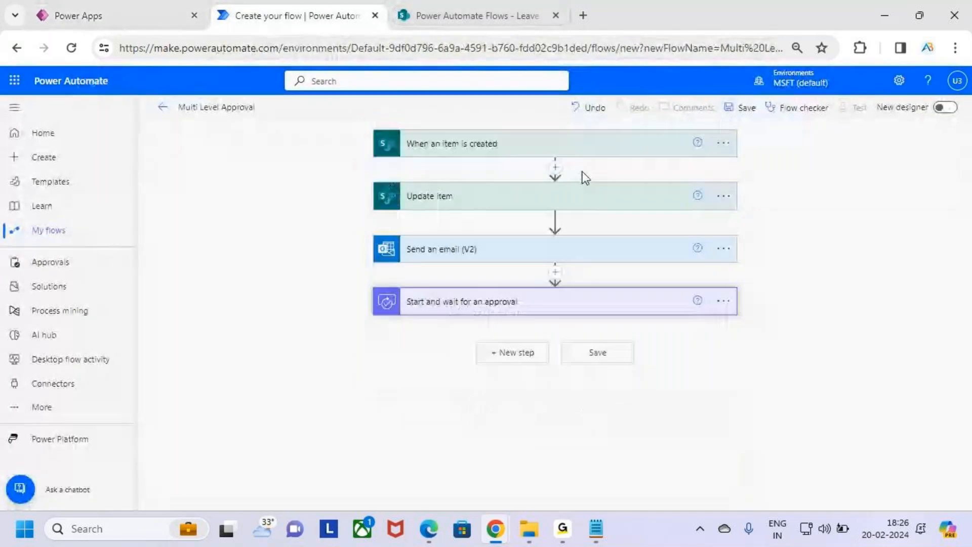
Add a Condition control from the 'controls' search after the approval.
{"action": "left_click", "coordinate": [531, 355]}
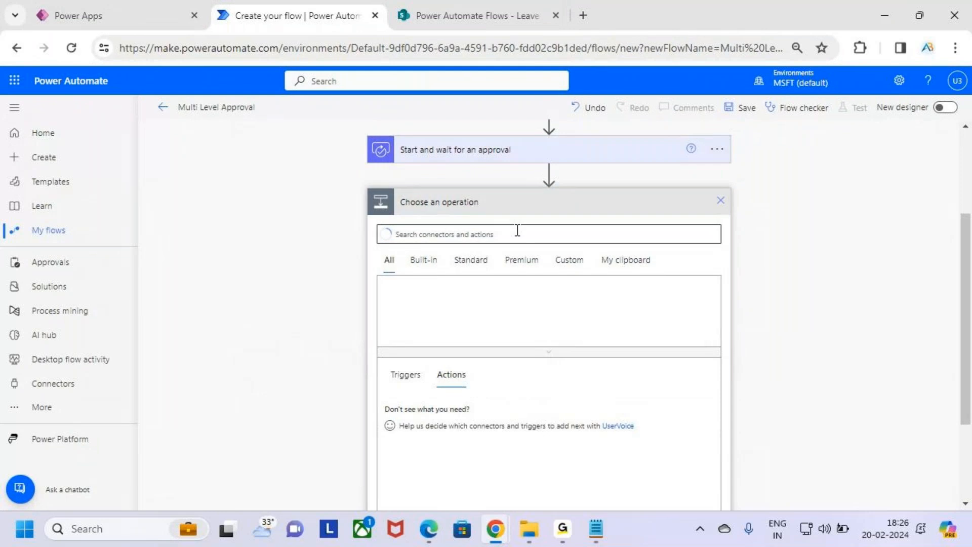
{"action": "left_click", "coordinate": [517, 228]}
{"action": "type", "text": "contro"}
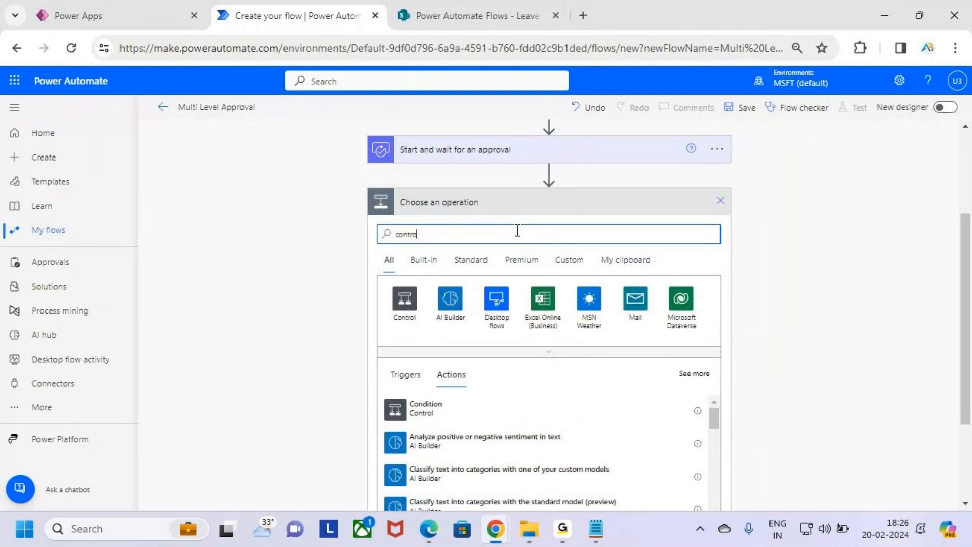
{"action": "type", "text": "ls"}
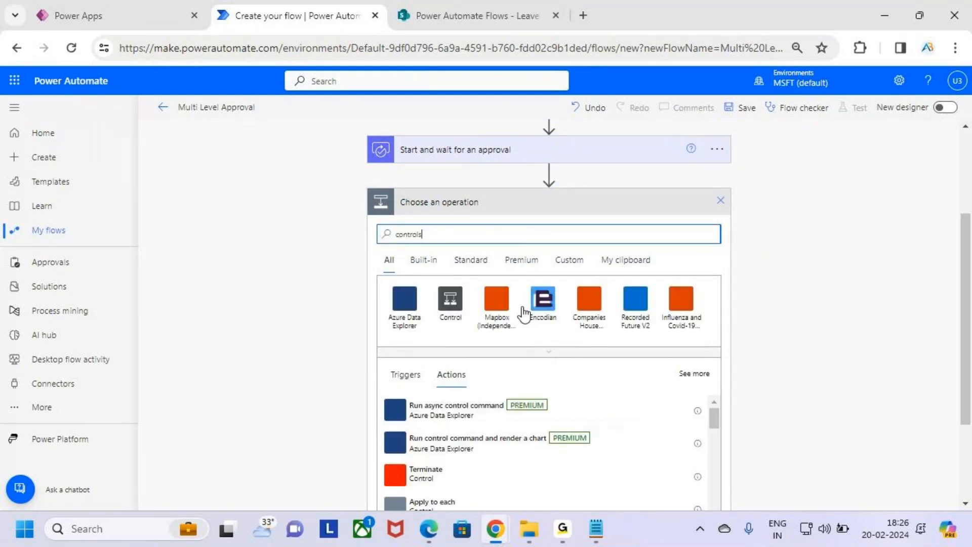
{"action": "scroll", "coordinate": [630, 337], "scroll_direction": "down", "scroll_amount": 3}
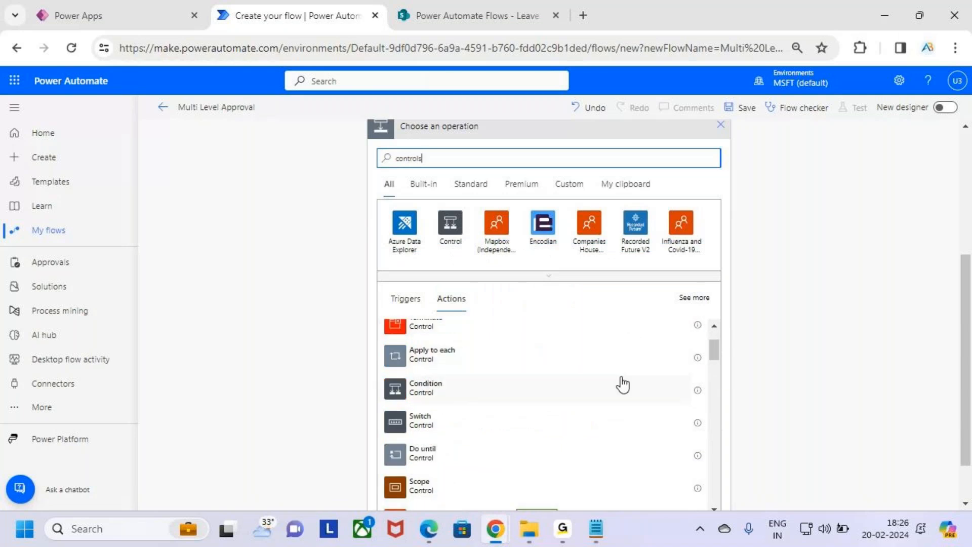
{"action": "mouse_move", "coordinate": [382, 379]}
{"action": "left_mouse_down"}
{"action": "mouse_move", "coordinate": [579, 406]}
{"action": "mouse_move", "coordinate": [672, 404]}
{"action": "left_mouse_up"}
{"action": "left_click", "coordinate": [503, 388]}
Set the condition's first value to the approval's Outcome.
{"action": "scroll", "coordinate": [496, 361], "scroll_direction": "up", "scroll_amount": 2}
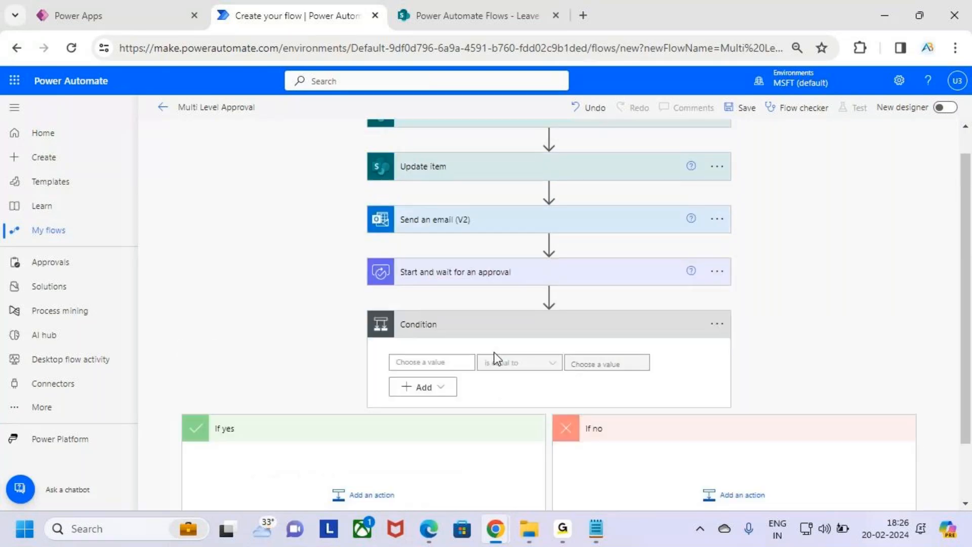
{"action": "left_click", "coordinate": [462, 365]}
{"action": "mouse_move", "coordinate": [513, 263]}
{"action": "left_mouse_down"}
{"action": "mouse_move", "coordinate": [429, 255]}
{"action": "mouse_move", "coordinate": [448, 295]}
{"action": "mouse_move", "coordinate": [535, 268]}
{"action": "mouse_move", "coordinate": [471, 256]}
{"action": "left_mouse_up"}
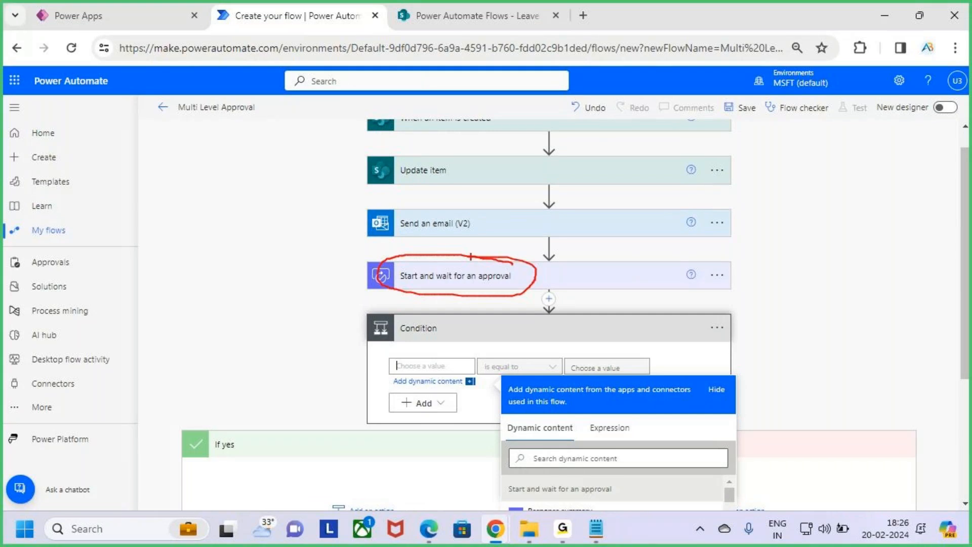
{"action": "scroll", "coordinate": [814, 243], "scroll_direction": "down", "scroll_amount": 3}
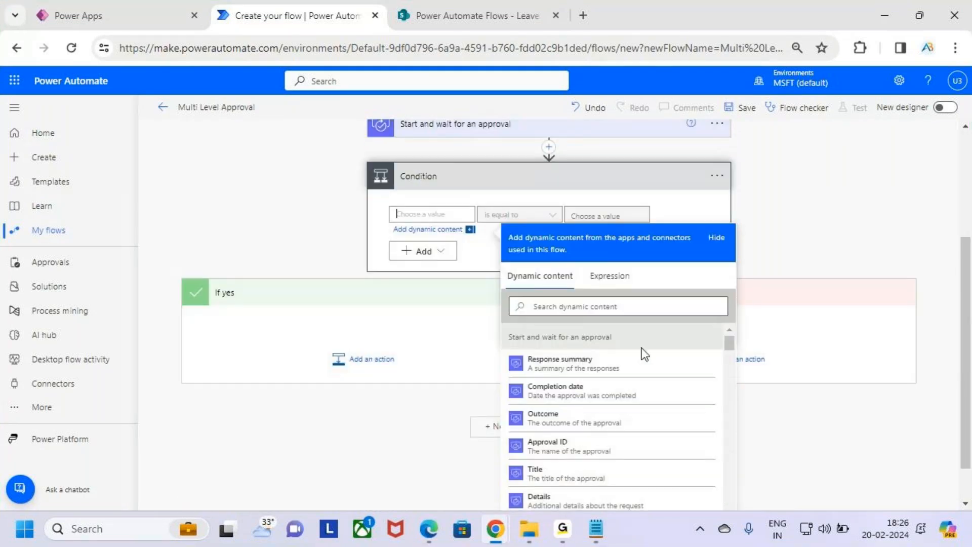
{"action": "key", "text": "ctrl+2"}
{"action": "mouse_move", "coordinate": [508, 404]}
{"action": "left_mouse_down"}
{"action": "mouse_move", "coordinate": [677, 436]}
{"action": "mouse_move", "coordinate": [720, 434]}
{"action": "mouse_move", "coordinate": [702, 391]}
{"action": "left_mouse_up"}
{"action": "key", "text": "Escape"}
{"action": "left_click", "coordinate": [659, 420]}
{"action": "scroll", "coordinate": [479, 330], "scroll_direction": "up", "scroll_amount": 3}
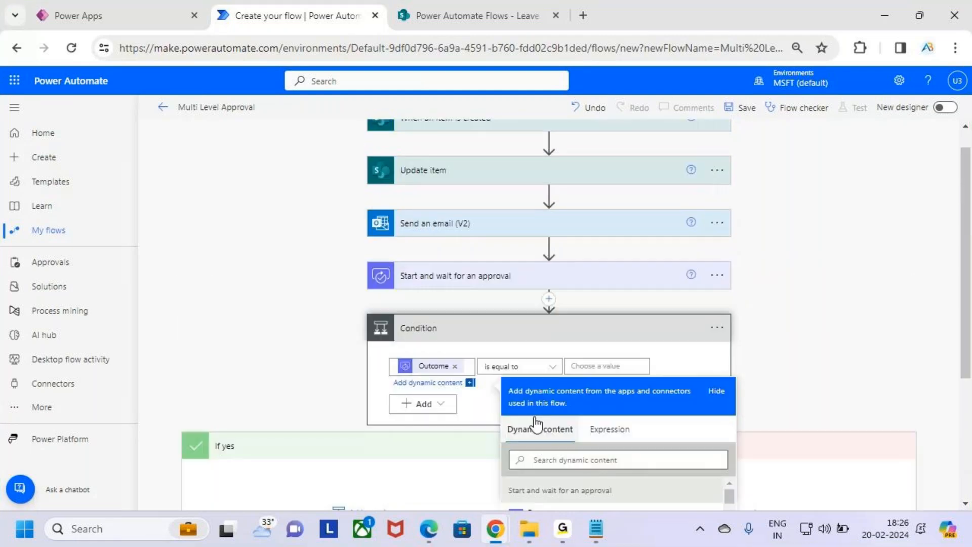
Compare Outcome against the value Approve and close the dynamic content list.
{"action": "left_click", "coordinate": [609, 365]}
{"action": "type", "text": "Approve"}
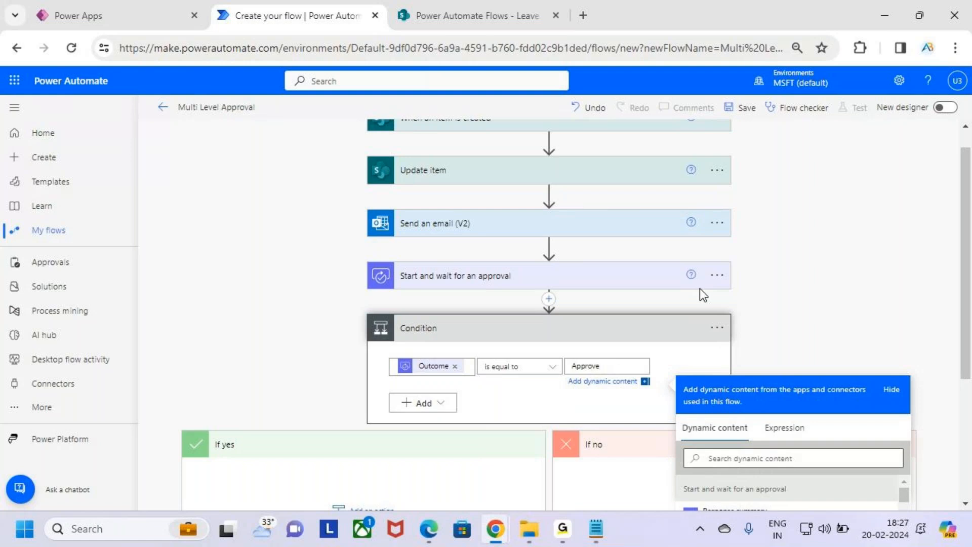
{"action": "scroll", "coordinate": [843, 271], "scroll_direction": "down", "scroll_amount": 4}
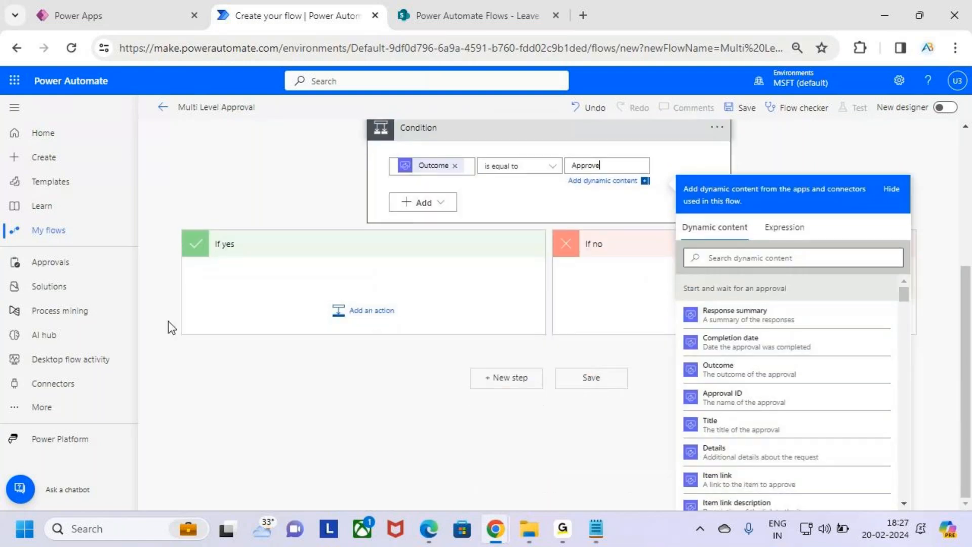
{"action": "key", "text": "ctrl+2"}
{"action": "left_click_drag", "start_coordinate": [184, 232], "coordinate": [516, 337]}
{"action": "left_click_drag", "start_coordinate": [370, 181], "coordinate": [467, 188]}
{"action": "mouse_move", "coordinate": [271, 279]}
{"action": "left_mouse_down"}
{"action": "mouse_move", "coordinate": [288, 280]}
{"action": "mouse_move", "coordinate": [317, 232]}
{"action": "left_mouse_up"}
{"action": "mouse_move", "coordinate": [588, 179]}
{"action": "left_mouse_down"}
{"action": "mouse_move", "coordinate": [568, 245]}
{"action": "mouse_move", "coordinate": [616, 286]}
{"action": "mouse_move", "coordinate": [655, 235]}
{"action": "left_mouse_up"}
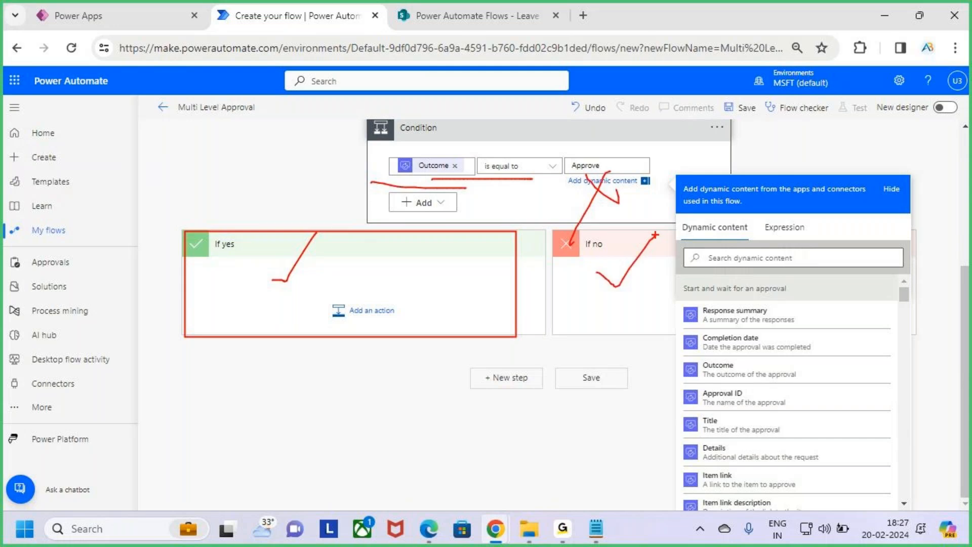
{"action": "key", "text": "Escape"}
{"action": "left_click", "coordinate": [789, 151]}
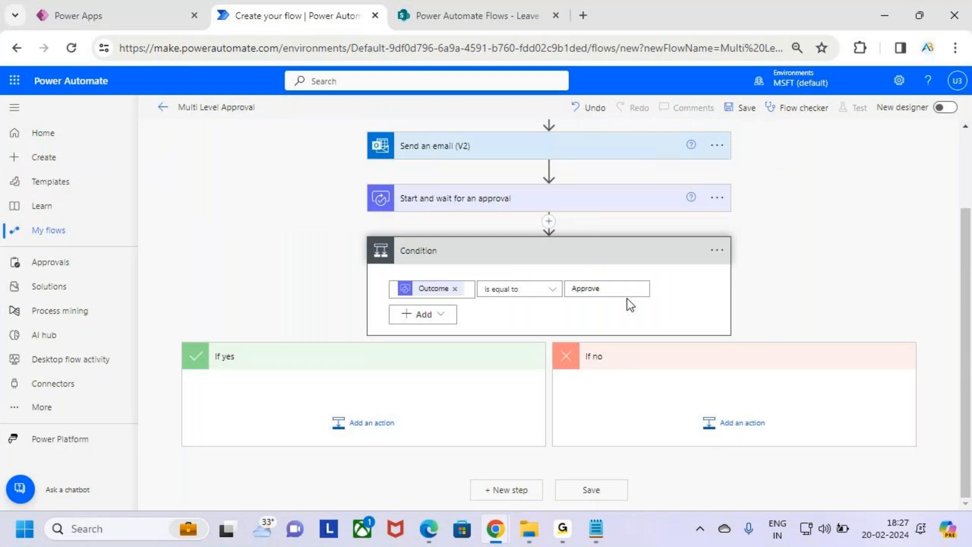
Add a SharePoint Update item action to the If yes branch.
{"action": "left_click", "coordinate": [370, 426]}
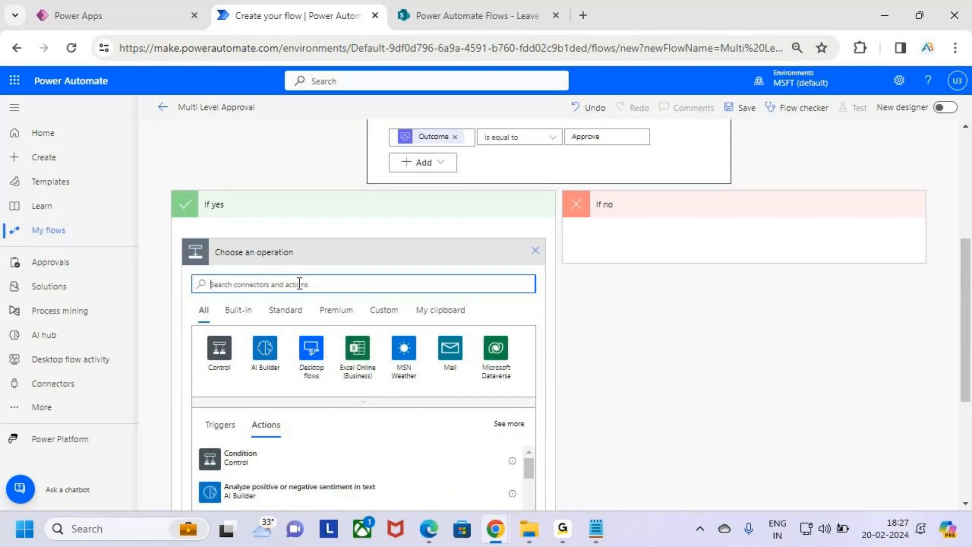
{"action": "type", "text": "update item"}
{"action": "scroll", "coordinate": [346, 317], "scroll_direction": "down", "scroll_amount": 3}
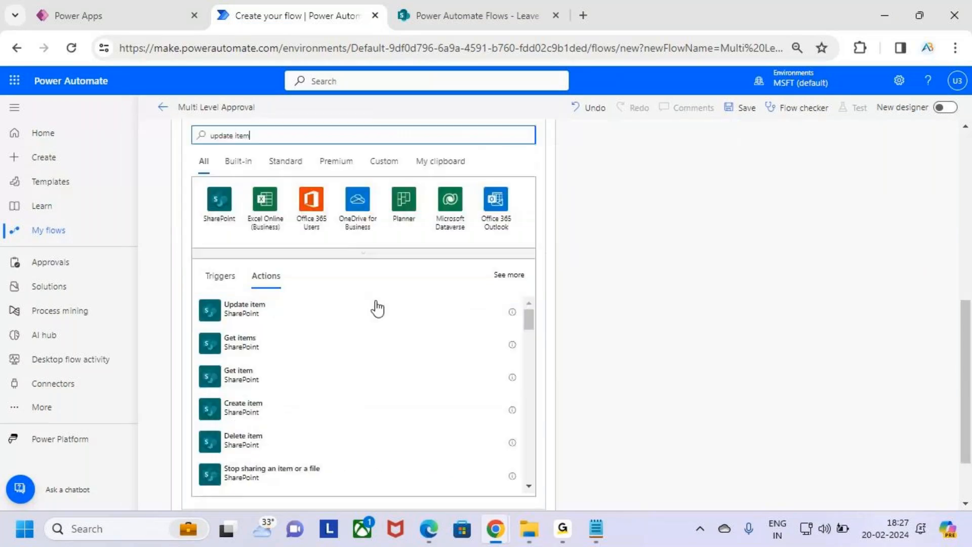
{"action": "key", "text": "ctrl+2"}
{"action": "left_click_drag", "start_coordinate": [199, 294], "coordinate": [369, 327]}
{"action": "key", "text": "Escape"}
{"action": "left_click", "coordinate": [349, 322]}
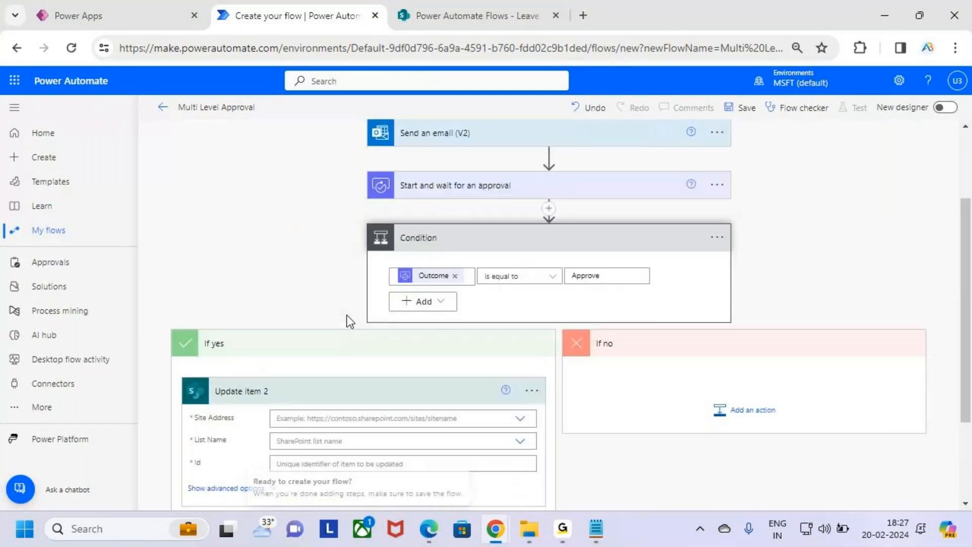
Point it at the Power Automate Flows site and the Leave Approval list.
{"action": "scroll", "coordinate": [322, 410], "scroll_direction": "down", "scroll_amount": 3}
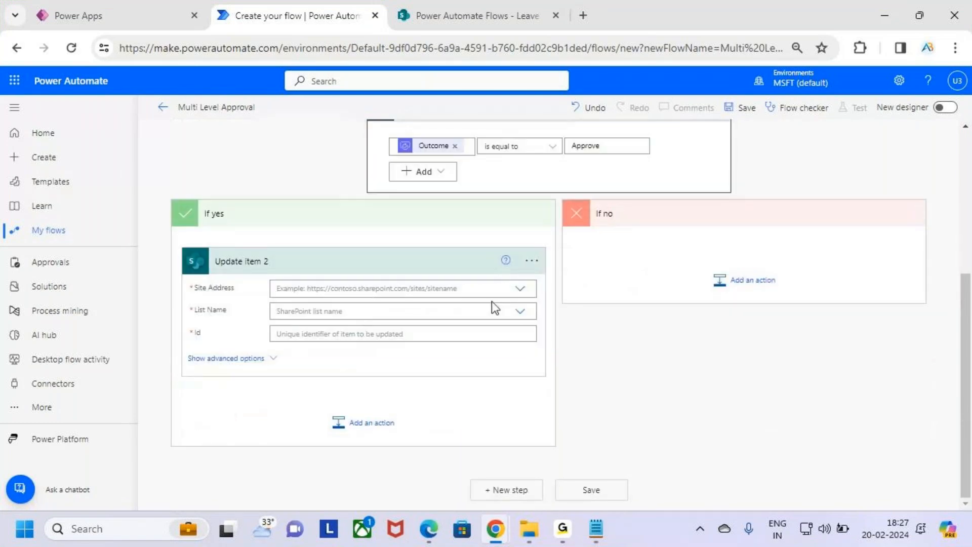
{"action": "left_click", "coordinate": [522, 289]}
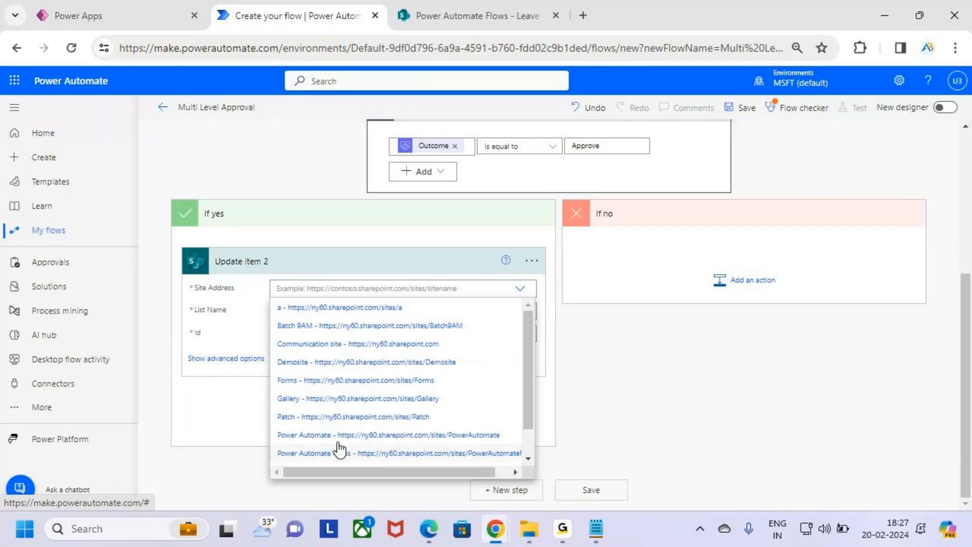
{"action": "left_click_drag", "start_coordinate": [268, 445], "coordinate": [398, 463]}
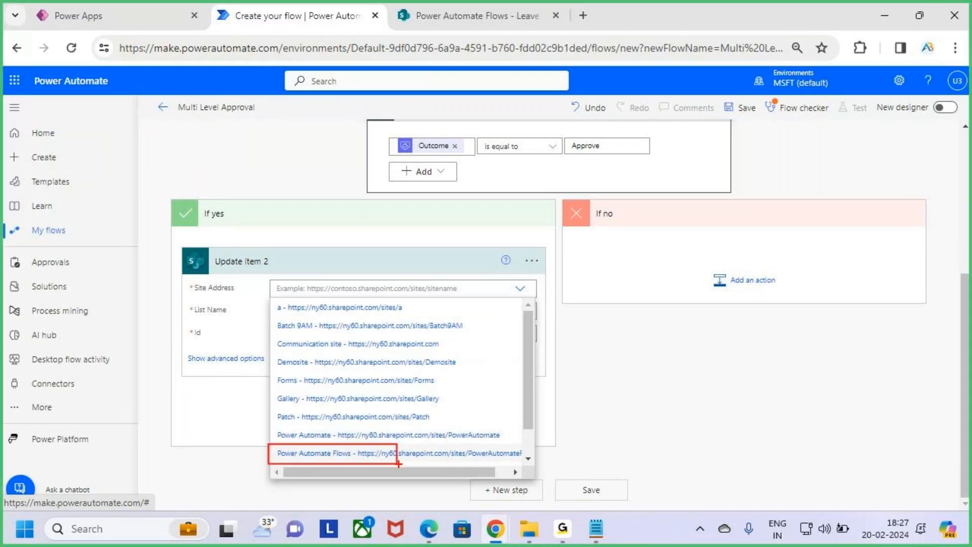
{"action": "left_click", "coordinate": [373, 454]}
{"action": "left_click", "coordinate": [363, 324]}
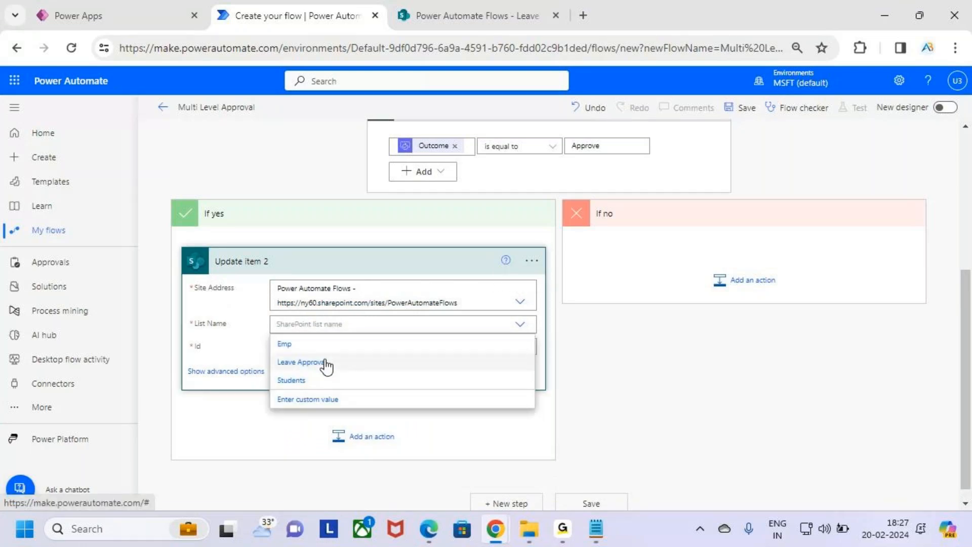
{"action": "left_click", "coordinate": [325, 369]}
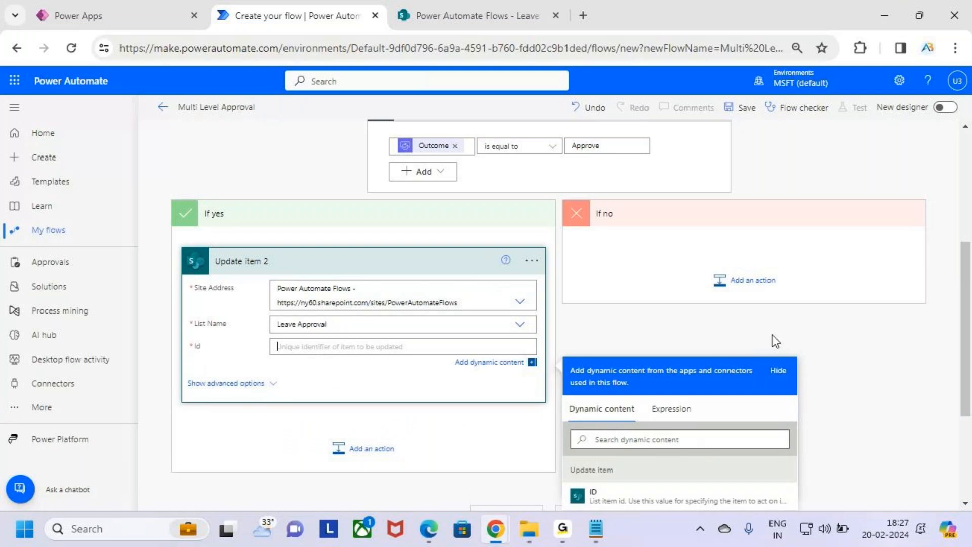
Fill Update item 2's Id with the ID from 'When an item is created'.
{"action": "scroll", "coordinate": [773, 335], "scroll_direction": "down", "scroll_amount": 3}
{"action": "left_click_drag", "start_coordinate": [565, 380], "coordinate": [773, 425]}
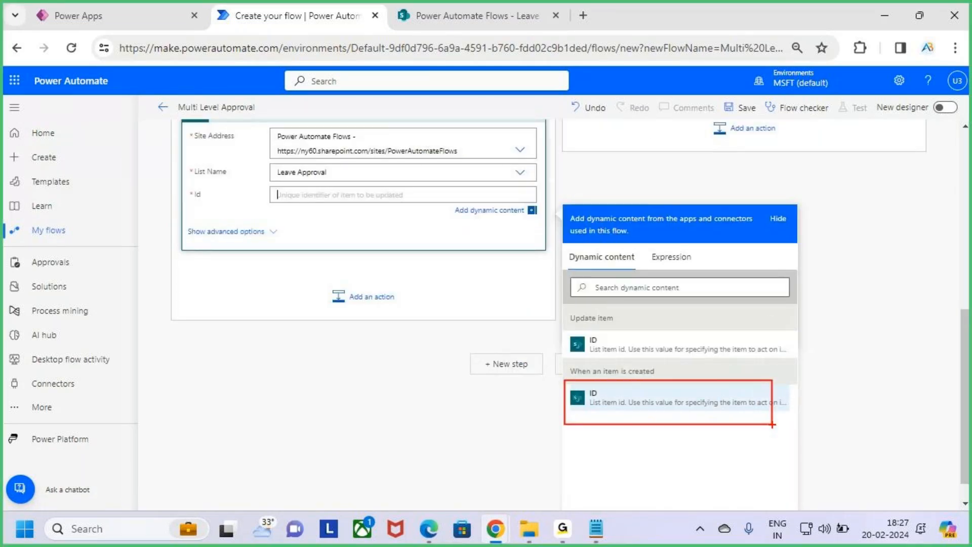
{"action": "left_click", "coordinate": [634, 400]}
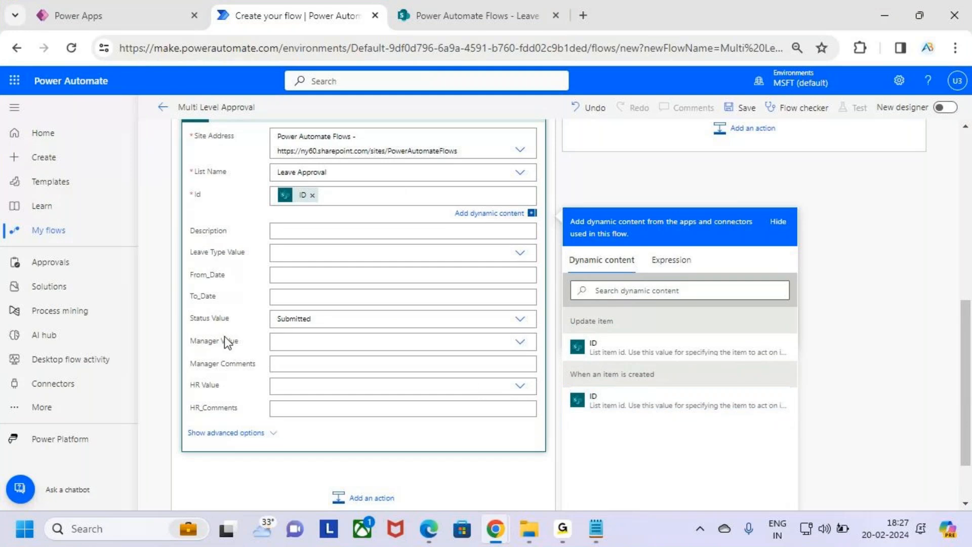
{"action": "left_click_drag", "start_coordinate": [181, 313], "coordinate": [256, 324]}
{"action": "key", "text": "Escape"}
Set Status Value to Waiting HR Approval.
{"action": "left_click", "coordinate": [520, 322]}
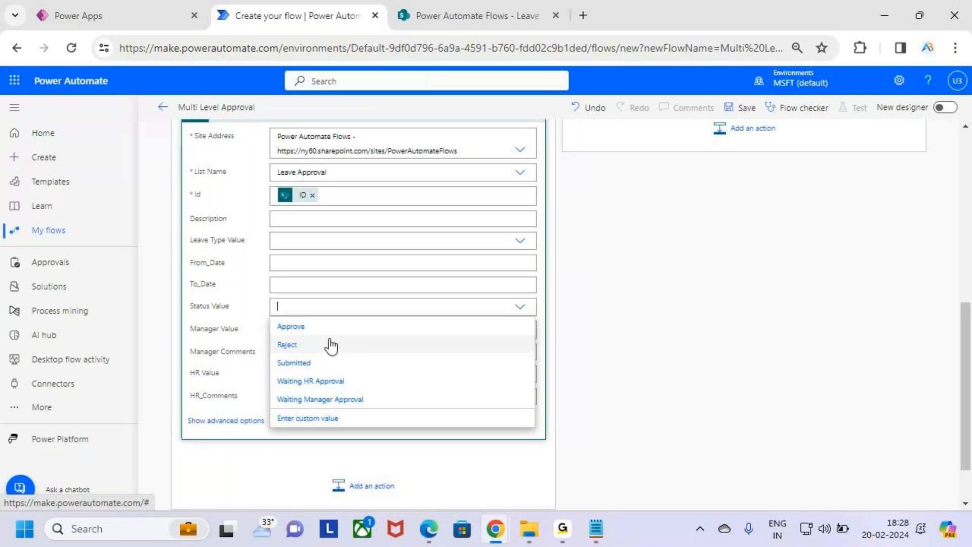
{"action": "key", "text": "ctrl+2"}
{"action": "left_click_drag", "start_coordinate": [263, 373], "coordinate": [363, 393]}
{"action": "key", "text": "Escape"}
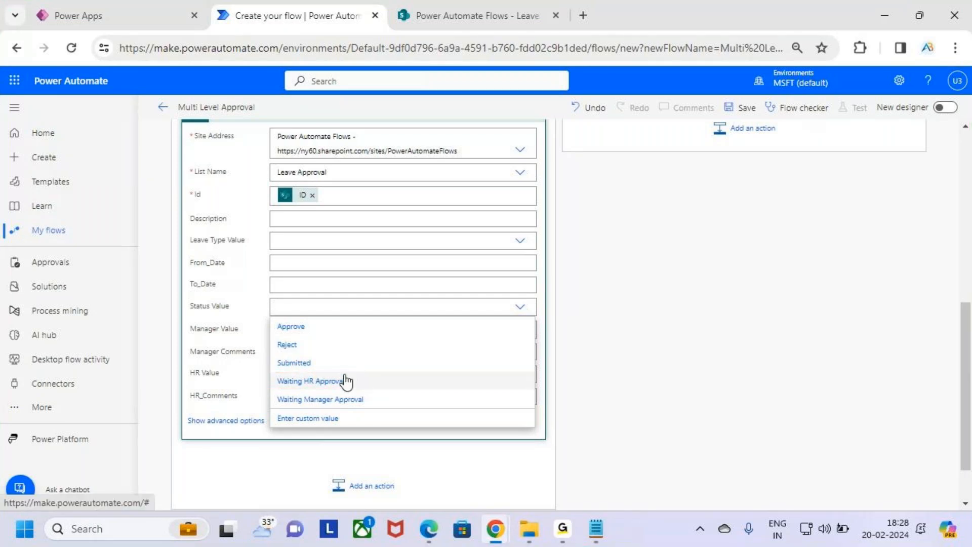
{"action": "left_click", "coordinate": [346, 383]}
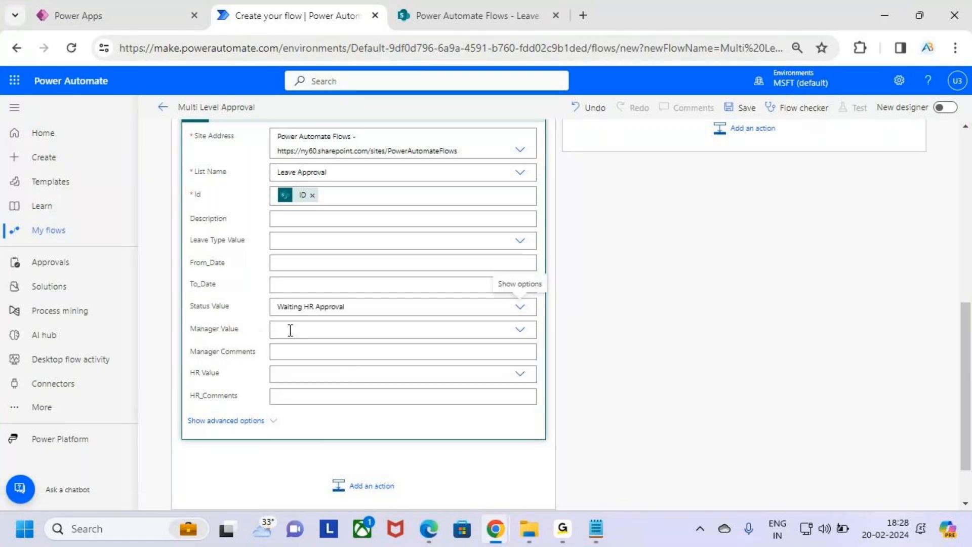
{"action": "key", "text": "ctrl+2"}
{"action": "left_click_drag", "start_coordinate": [181, 342], "coordinate": [271, 363]}
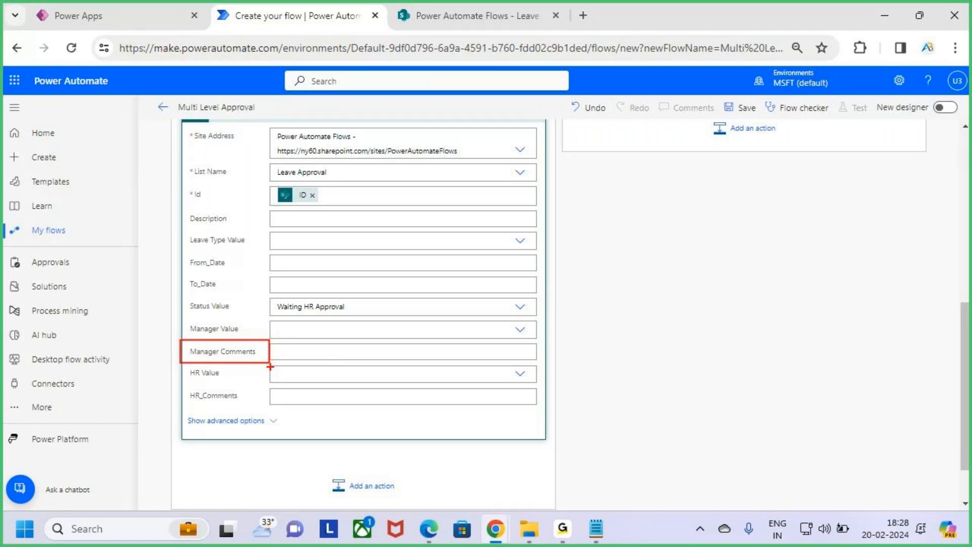
{"action": "left_click_drag", "start_coordinate": [286, 352], "coordinate": [336, 352]}
Fill Manager Comments with the approval's Responses Comments.
{"action": "key", "text": "Escape"}
{"action": "left_click", "coordinate": [379, 352]}
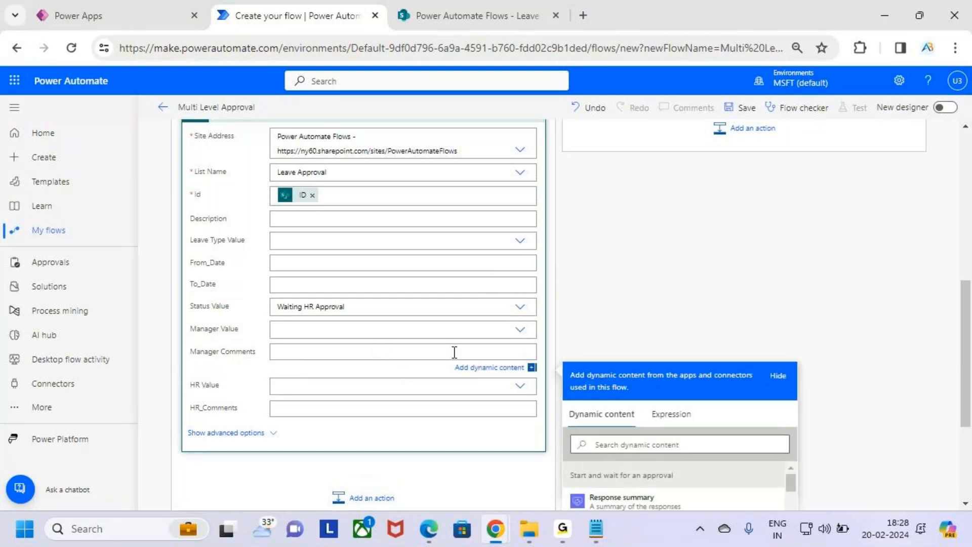
{"action": "scroll", "coordinate": [727, 239], "scroll_direction": "down", "scroll_amount": 3}
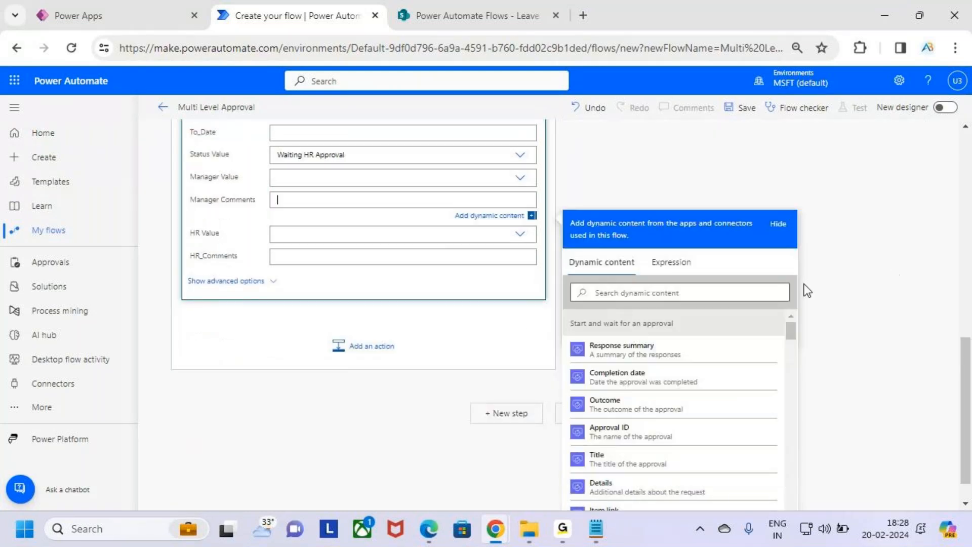
{"action": "left_click_drag", "start_coordinate": [563, 316], "coordinate": [696, 345]}
{"action": "key", "text": "Escape"}
{"action": "scroll", "coordinate": [671, 417], "scroll_direction": "down", "scroll_amount": 7}
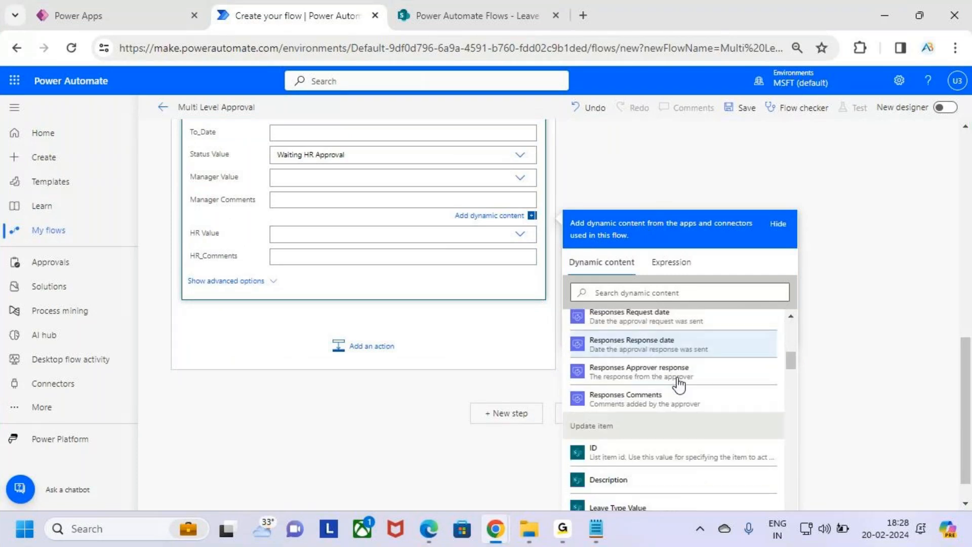
{"action": "left_click_drag", "start_coordinate": [566, 348], "coordinate": [720, 375]}
{"action": "key", "text": "Escape"}
{"action": "left_click", "coordinate": [685, 362]}
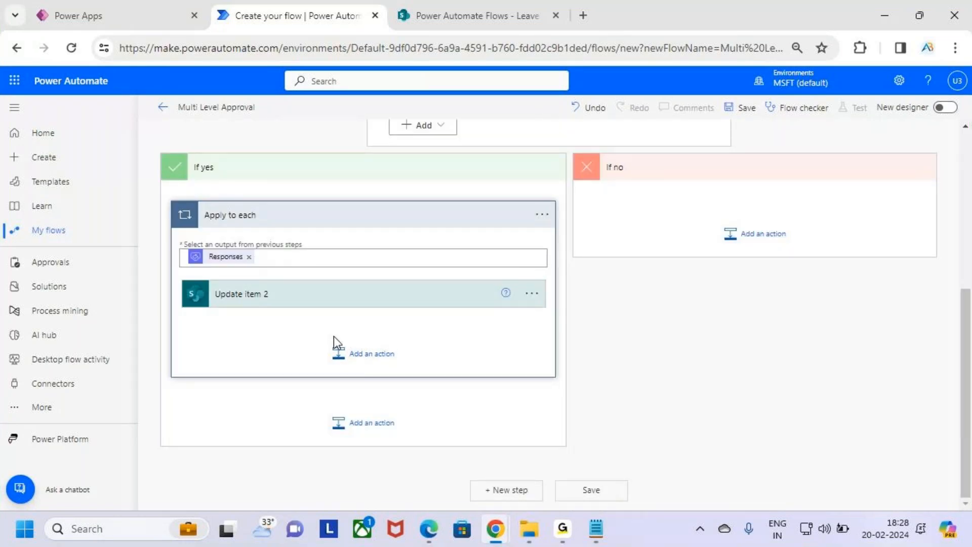
Verify Update item 2 is now wrapped in Apply to each over Responses.
{"action": "left_click", "coordinate": [367, 296]}
{"action": "scroll", "coordinate": [390, 331], "scroll_direction": "down", "scroll_amount": 1}
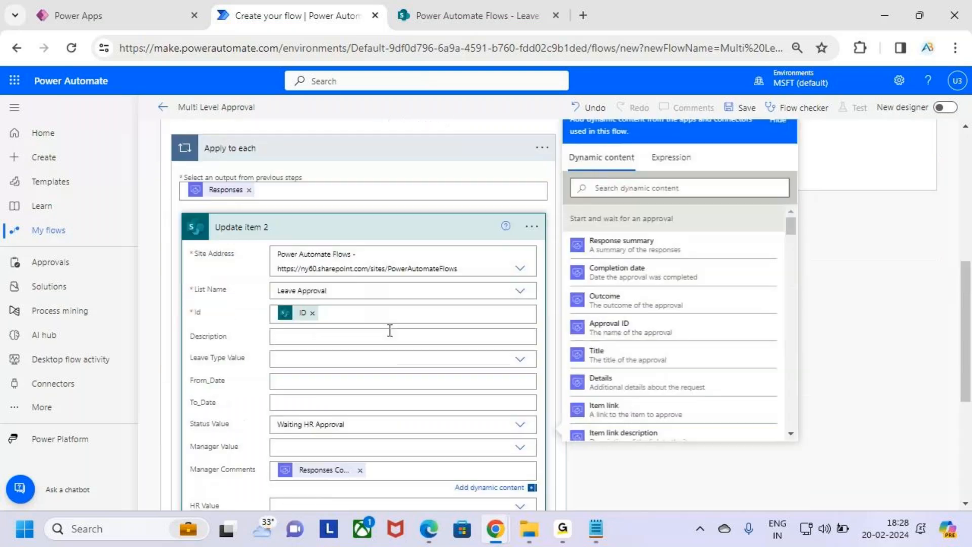
{"action": "scroll", "coordinate": [390, 331], "scroll_direction": "down", "scroll_amount": 3}
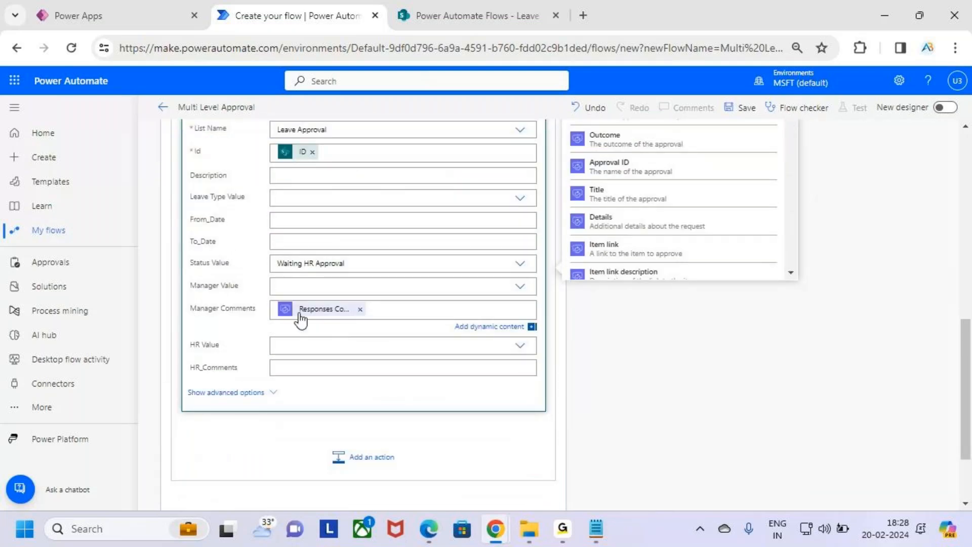
{"action": "scroll", "coordinate": [352, 330], "scroll_direction": "up", "scroll_amount": 1}
{"action": "scroll", "coordinate": [351, 314], "scroll_direction": "up", "scroll_amount": 5}
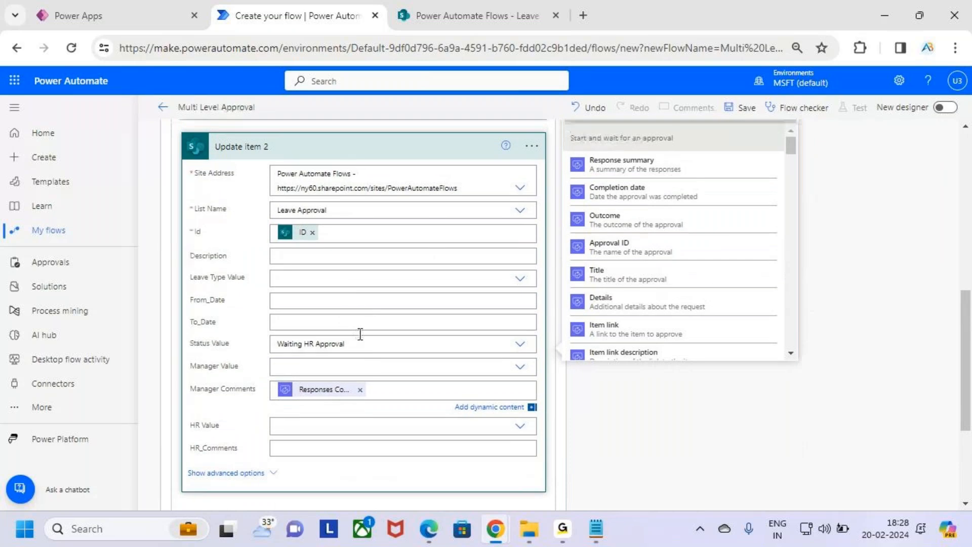
{"action": "key", "text": "ctrl+2"}
{"action": "left_click_drag", "start_coordinate": [448, 177], "coordinate": [478, 151]}
{"action": "left_click_drag", "start_coordinate": [494, 266], "coordinate": [558, 269]}
{"action": "key", "text": "Escape"}
Review Update item 2's lower fields, then collapse the step.
{"action": "scroll", "coordinate": [471, 382], "scroll_direction": "down", "scroll_amount": 4}
{"action": "scroll", "coordinate": [434, 380], "scroll_direction": "down", "scroll_amount": 1}
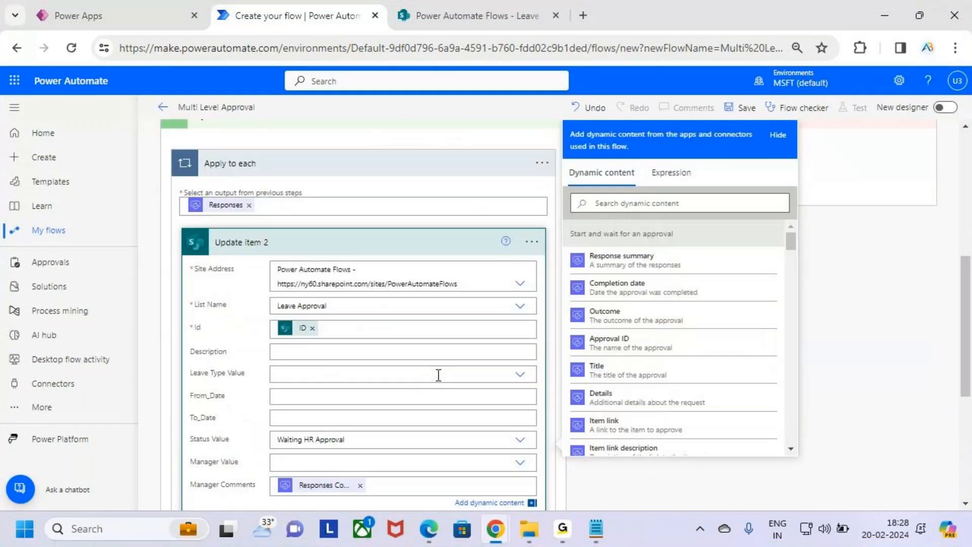
{"action": "scroll", "coordinate": [438, 375], "scroll_direction": "down", "scroll_amount": 2}
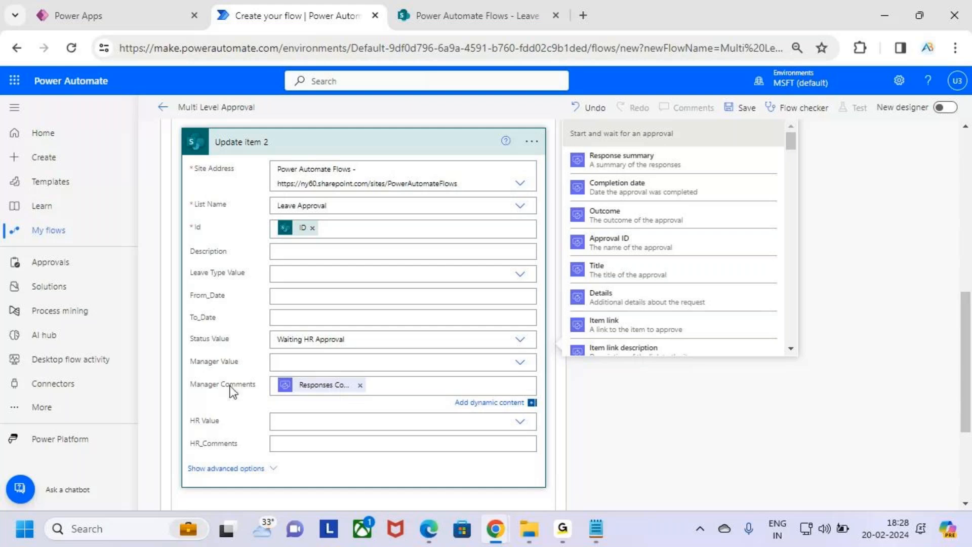
{"action": "key", "text": "ctrl+2"}
{"action": "left_click_drag", "start_coordinate": [284, 396], "coordinate": [341, 397]}
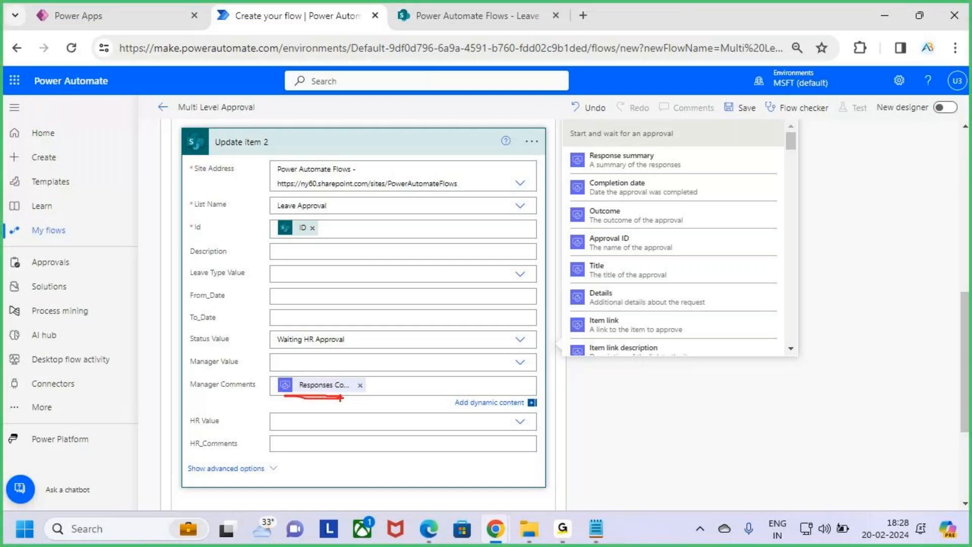
{"action": "key", "text": "Escape"}
{"action": "scroll", "coordinate": [378, 380], "scroll_direction": "up", "scroll_amount": 3}
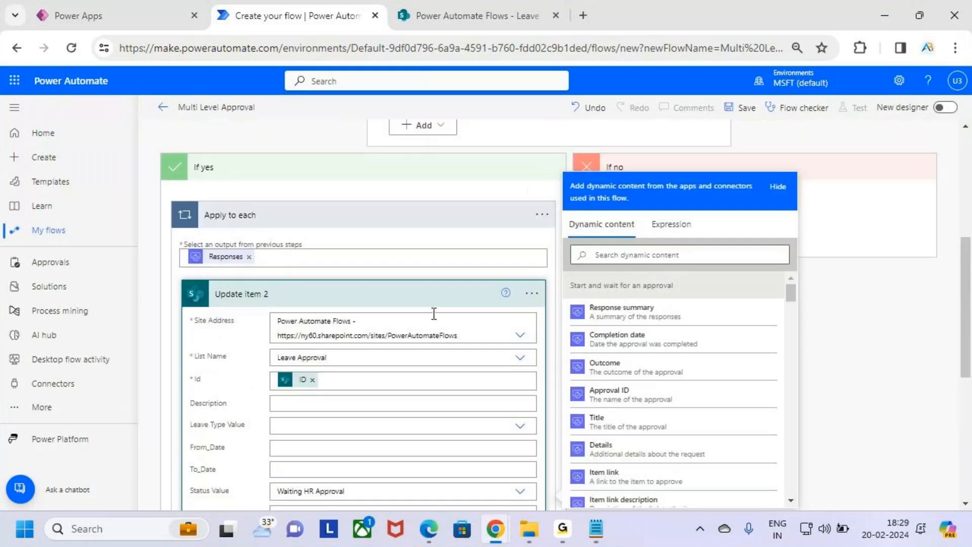
{"action": "left_click", "coordinate": [434, 303]}
Add Office 365 Outlook's Send an email (V2) after Update item 2 inside the loop.
{"action": "left_click", "coordinate": [378, 355]}
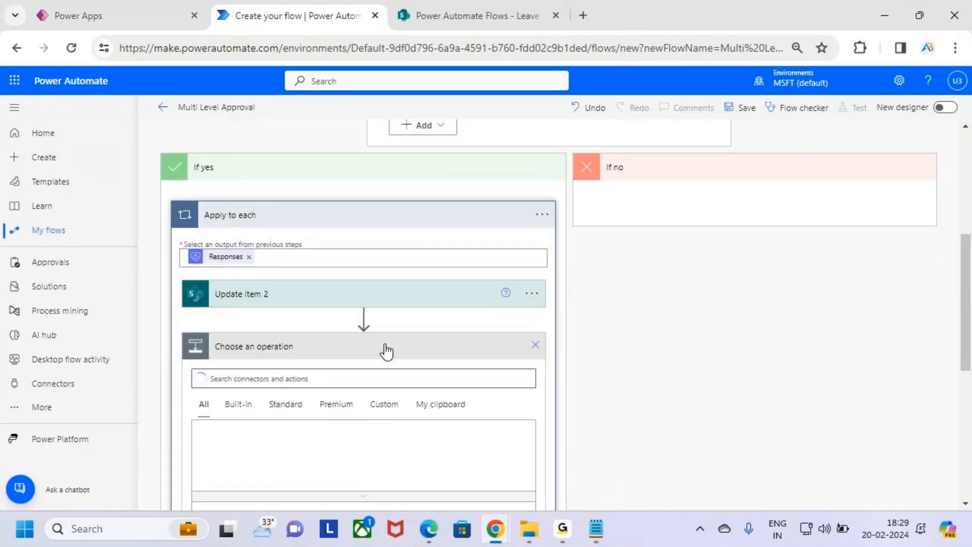
{"action": "type", "text": "send"}
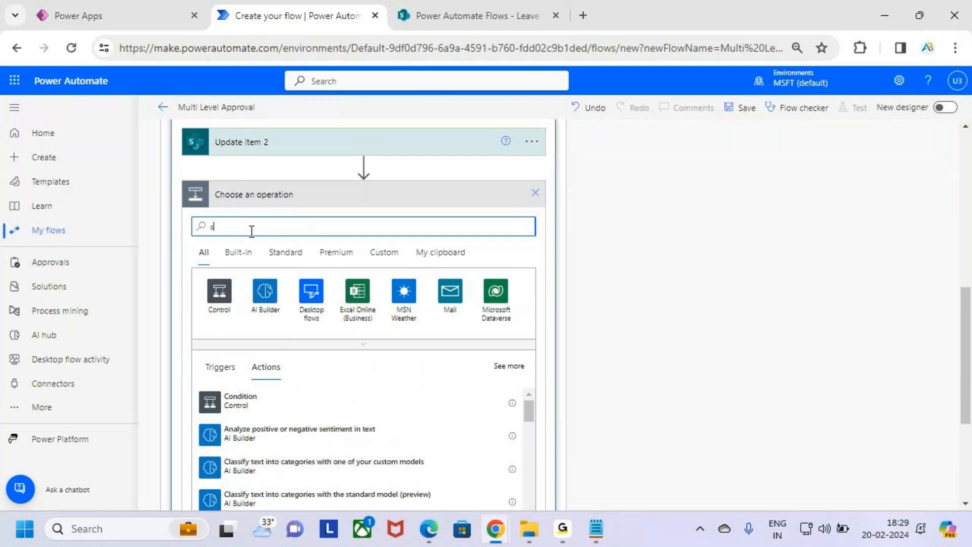
{"action": "key", "text": "BackSpace"}
{"action": "key", "text": "BackSpace"}
{"action": "key", "text": "BackSpace"}
{"action": "key", "text": "BackSpace"}
{"action": "type", "text": "send an emai"}
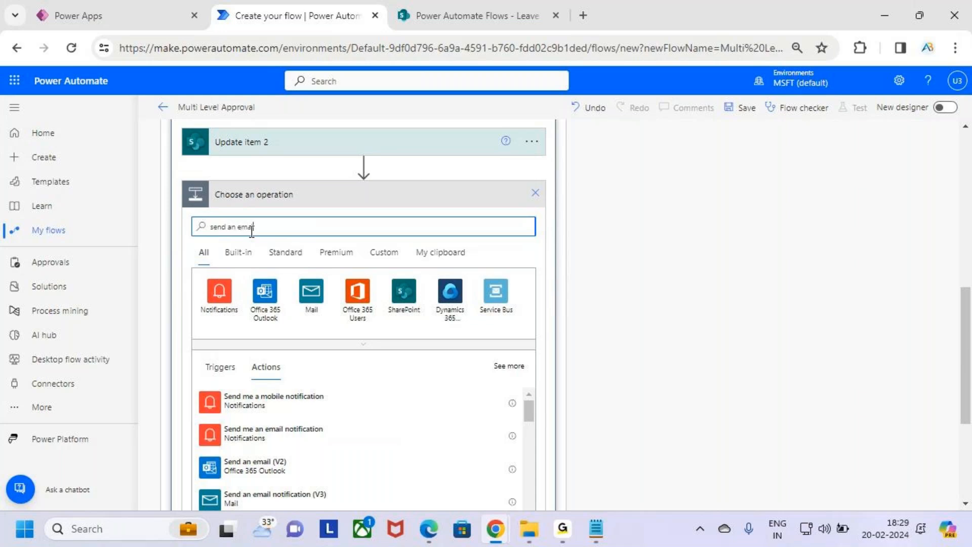
{"action": "type", "text": "l"}
{"action": "scroll", "coordinate": [321, 298], "scroll_direction": "down", "scroll_amount": 3}
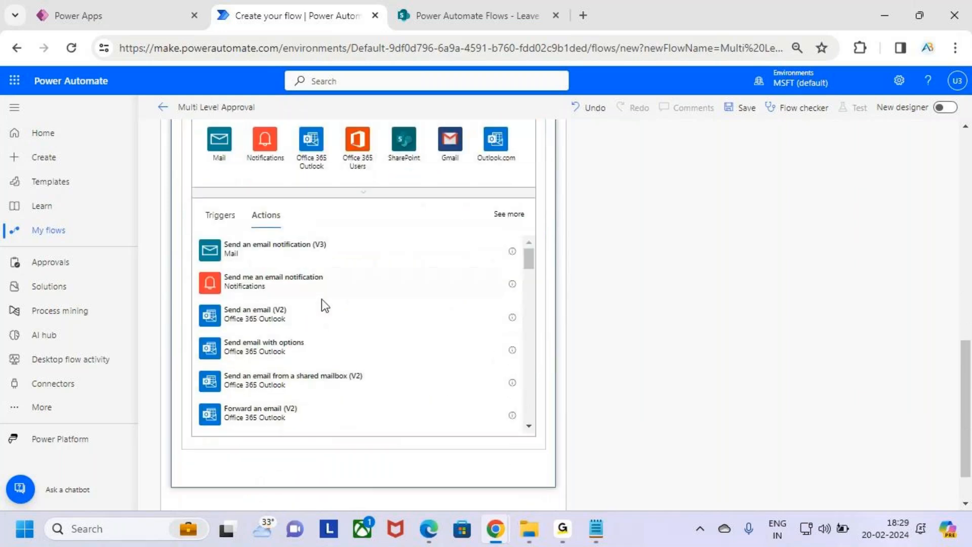
{"action": "left_click", "coordinate": [357, 312]}
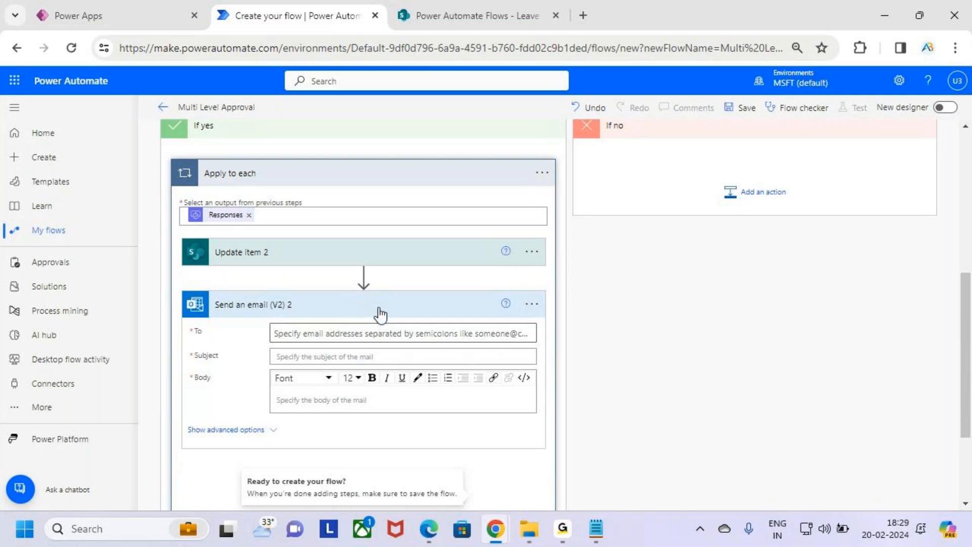
{"action": "scroll", "coordinate": [372, 385], "scroll_direction": "down", "scroll_amount": 2}
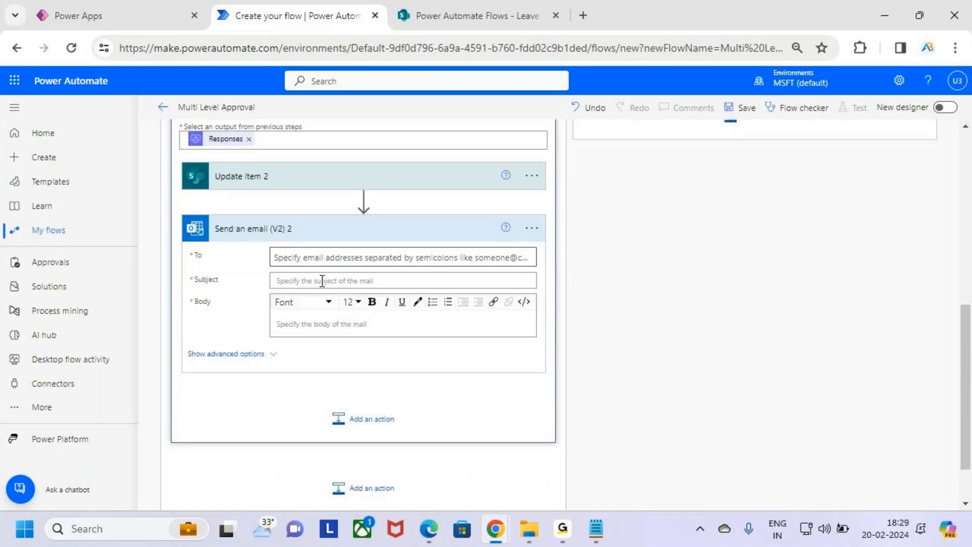
{"action": "left_click", "coordinate": [309, 259]}
Address the email to the item's creator and set the subject 'Waiting for HR Approval'.
{"action": "left_click", "coordinate": [480, 293]}
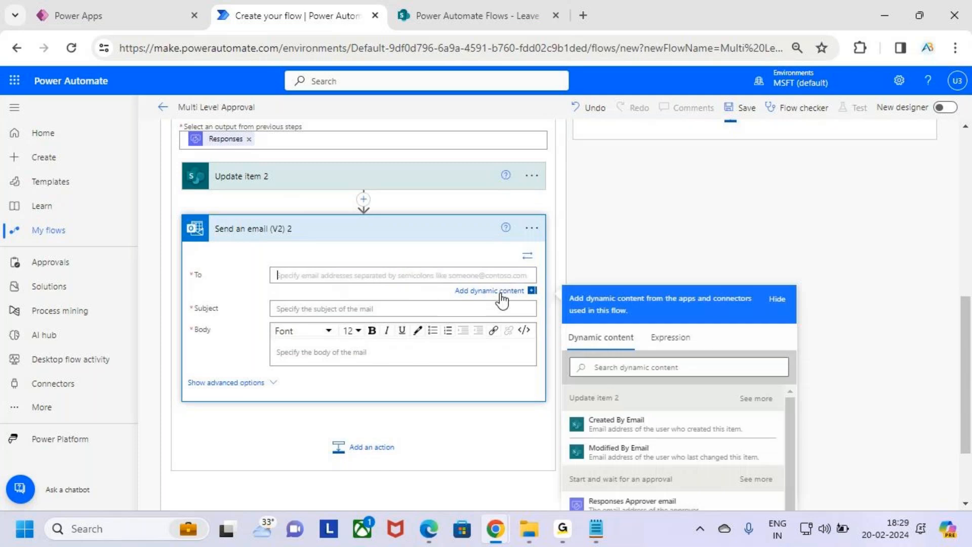
{"action": "scroll", "coordinate": [818, 277], "scroll_direction": "down", "scroll_amount": 3}
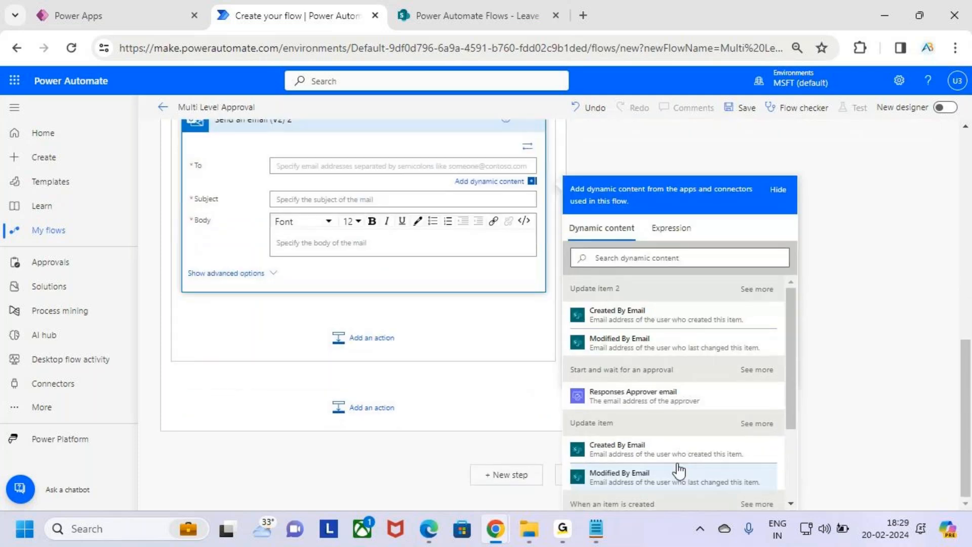
{"action": "scroll", "coordinate": [695, 384], "scroll_direction": "down", "scroll_amount": 3}
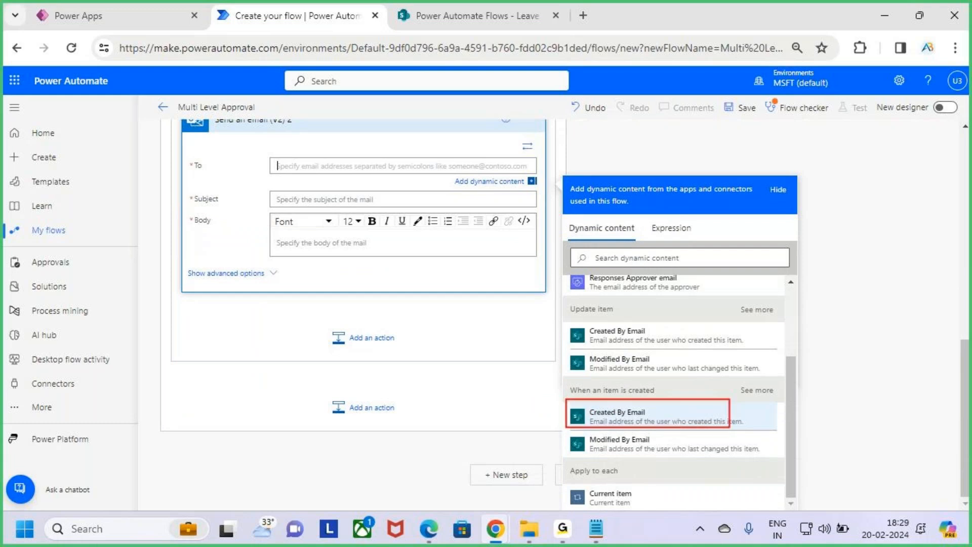
{"action": "mouse_move", "coordinate": [591, 397]}
{"action": "left_mouse_down"}
{"action": "mouse_move", "coordinate": [663, 396]}
{"action": "mouse_move", "coordinate": [704, 361]}
{"action": "left_mouse_up"}
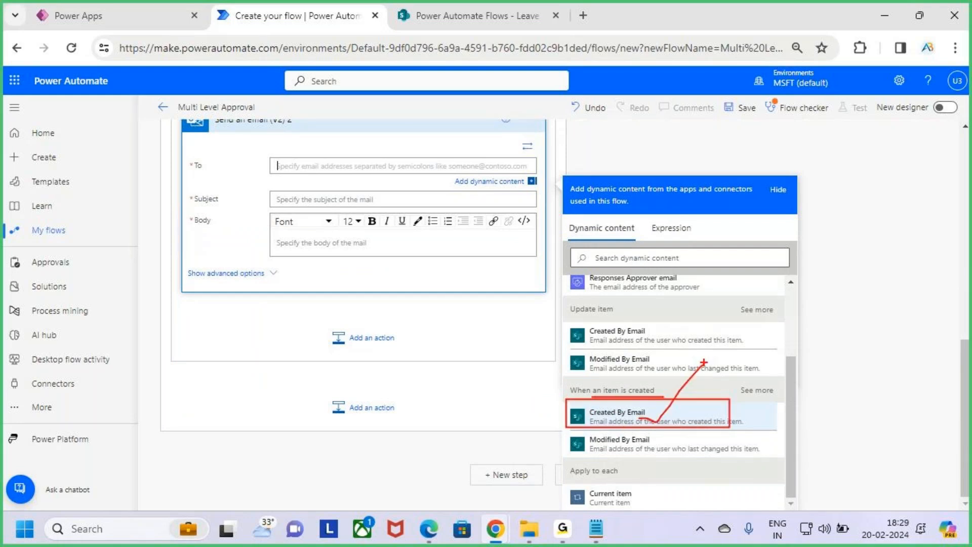
{"action": "key", "text": "Escape"}
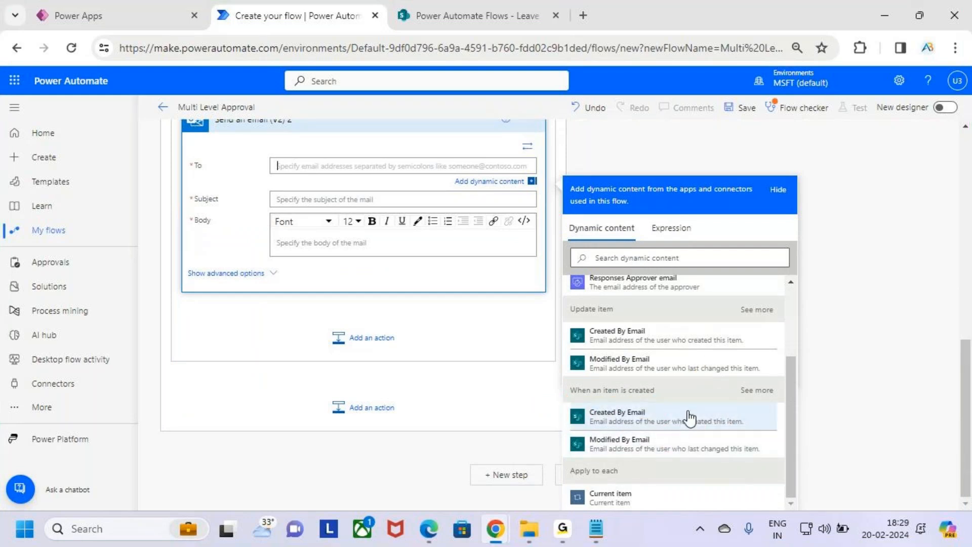
{"action": "left_click", "coordinate": [662, 419]}
{"action": "left_click", "coordinate": [314, 199]}
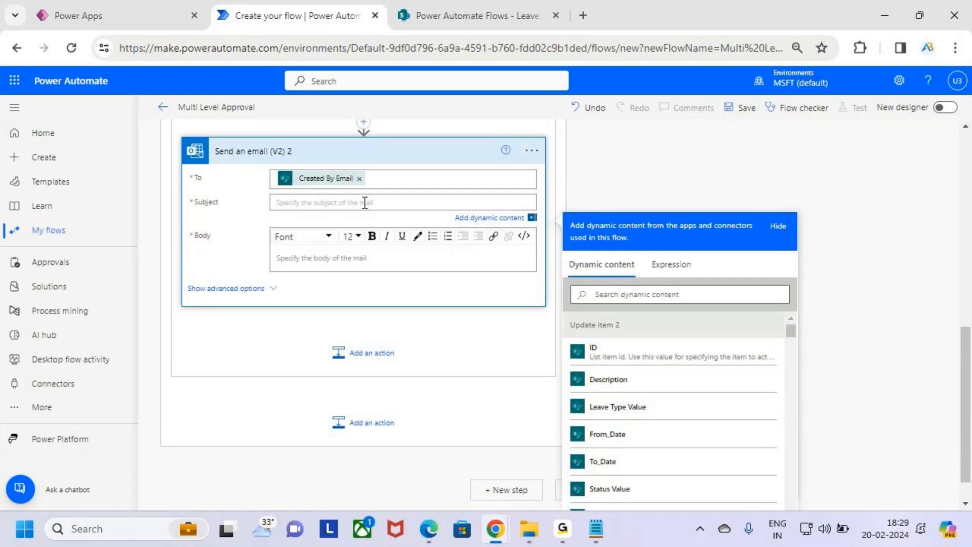
{"action": "type", "text": "Waiting for HR Approval"}
Start the body with 'Hii' followed by Created By DisplayName and a comma.
{"action": "left_click", "coordinate": [334, 259]}
{"action": "type", "text": "Hii"}
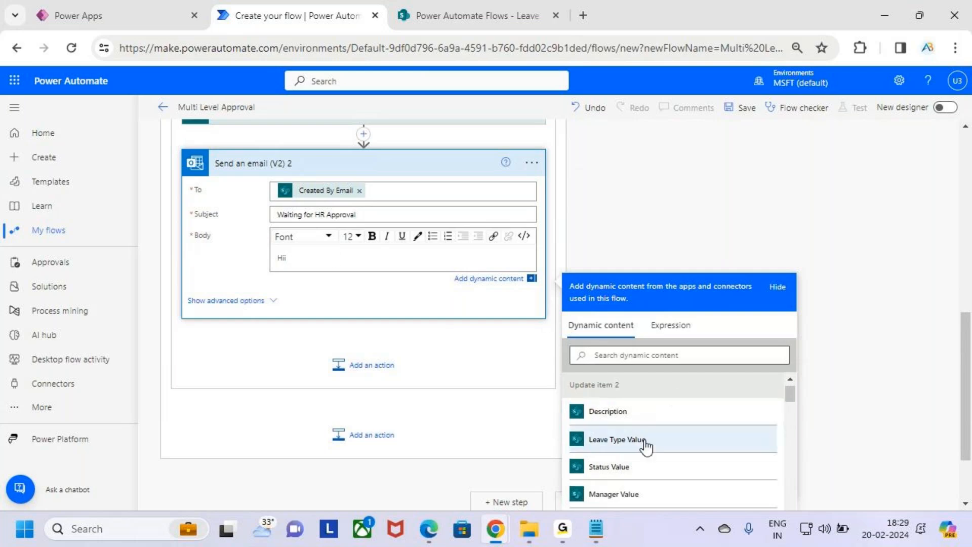
{"action": "scroll", "coordinate": [645, 444], "scroll_direction": "down", "scroll_amount": 10}
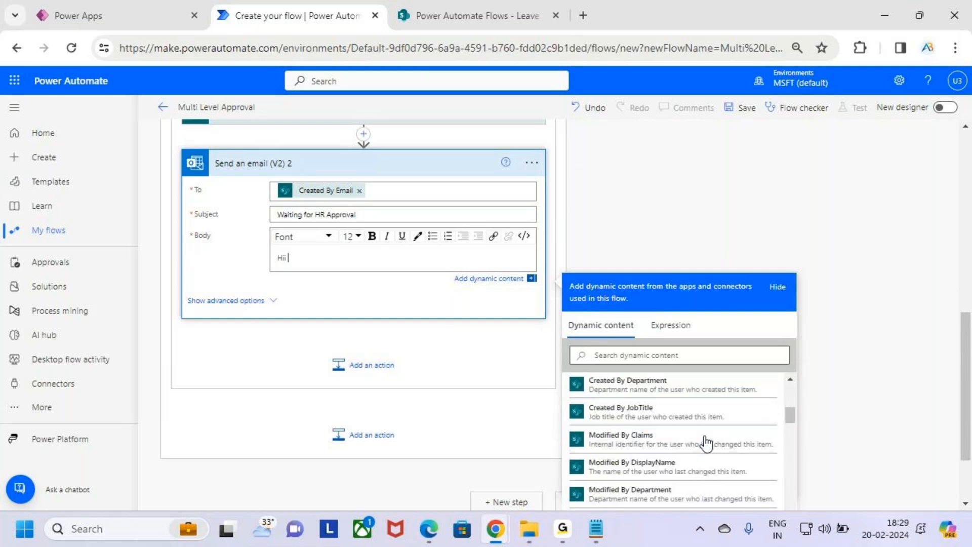
{"action": "scroll", "coordinate": [837, 384], "scroll_direction": "down", "scroll_amount": 1}
{"action": "scroll", "coordinate": [855, 357], "scroll_direction": "down", "scroll_amount": 3}
{"action": "scroll", "coordinate": [678, 413], "scroll_direction": "down", "scroll_amount": 10}
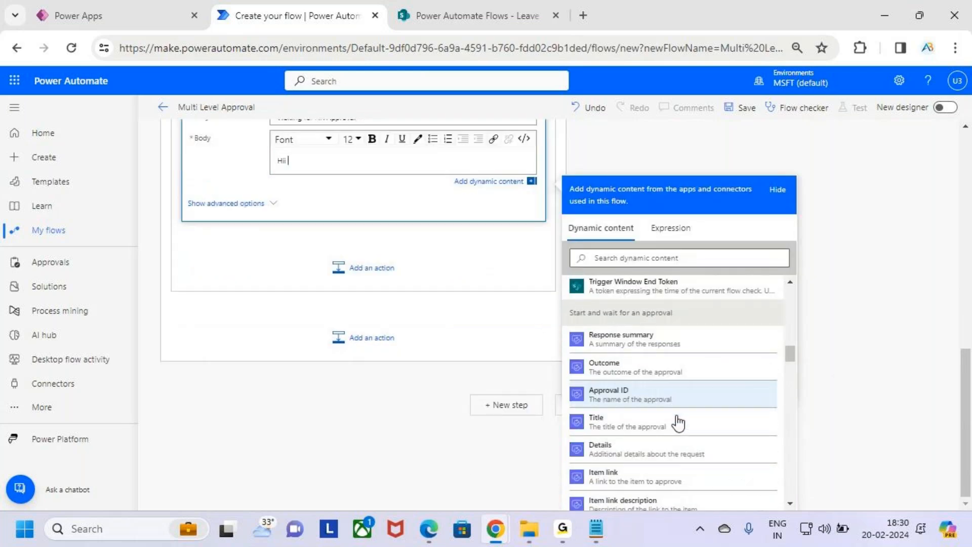
{"action": "scroll", "coordinate": [682, 408], "scroll_direction": "up", "scroll_amount": 1}
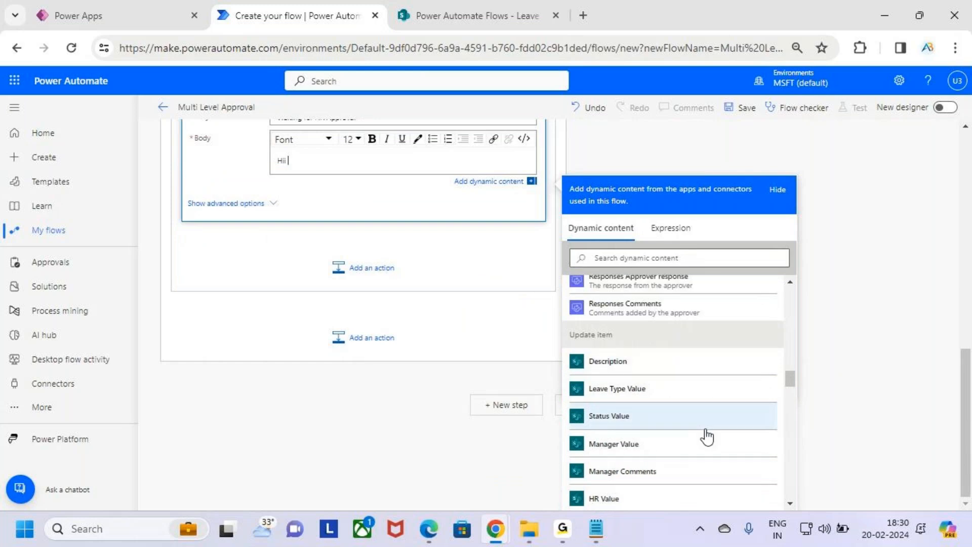
{"action": "scroll", "coordinate": [702, 426], "scroll_direction": "down", "scroll_amount": 10}
{"action": "scroll", "coordinate": [659, 415], "scroll_direction": "down", "scroll_amount": 10}
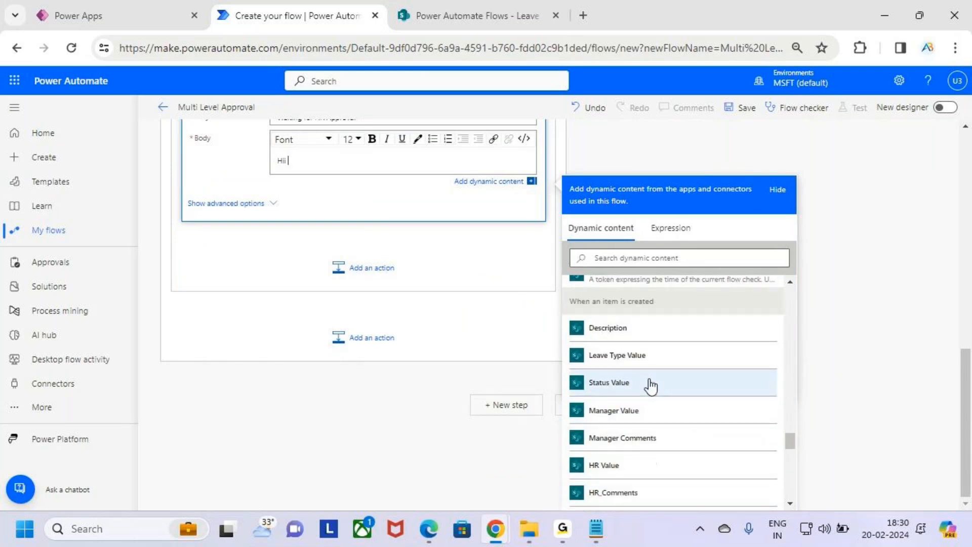
{"action": "left_click_drag", "start_coordinate": [558, 292], "coordinate": [676, 313]}
{"action": "key", "text": "Escape"}
{"action": "scroll", "coordinate": [678, 369], "scroll_direction": "down", "scroll_amount": 5}
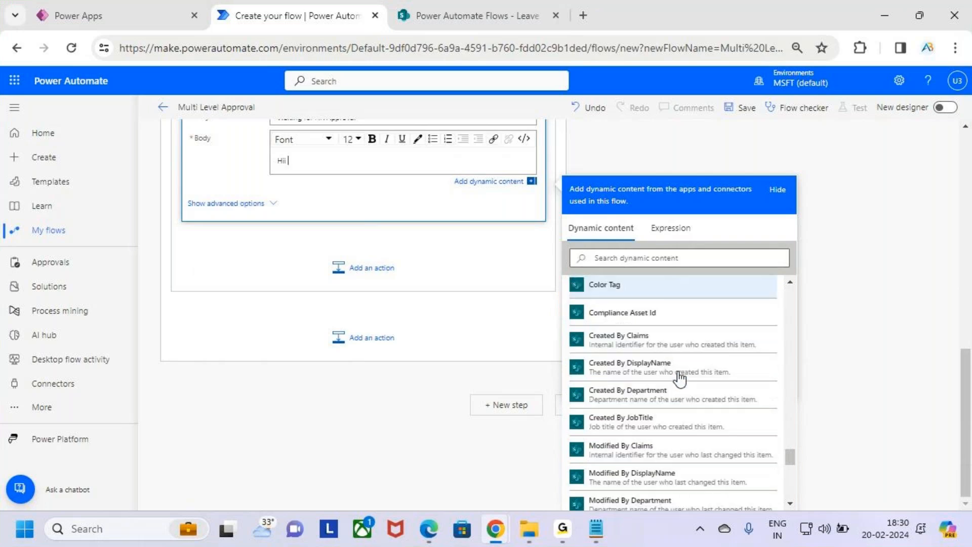
{"action": "scroll", "coordinate": [680, 376], "scroll_direction": "down", "scroll_amount": 1}
{"action": "scroll", "coordinate": [679, 375], "scroll_direction": "up", "scroll_amount": 2}
{"action": "key", "text": "ctrl+2"}
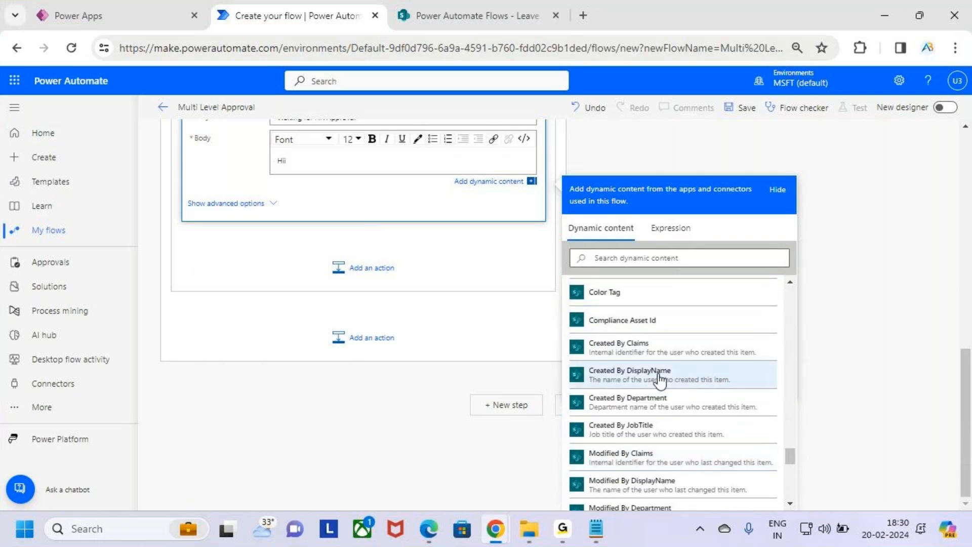
{"action": "left_click_drag", "start_coordinate": [562, 360], "coordinate": [704, 391]}
{"action": "key", "text": "Escape"}
{"action": "left_click", "coordinate": [723, 376]}
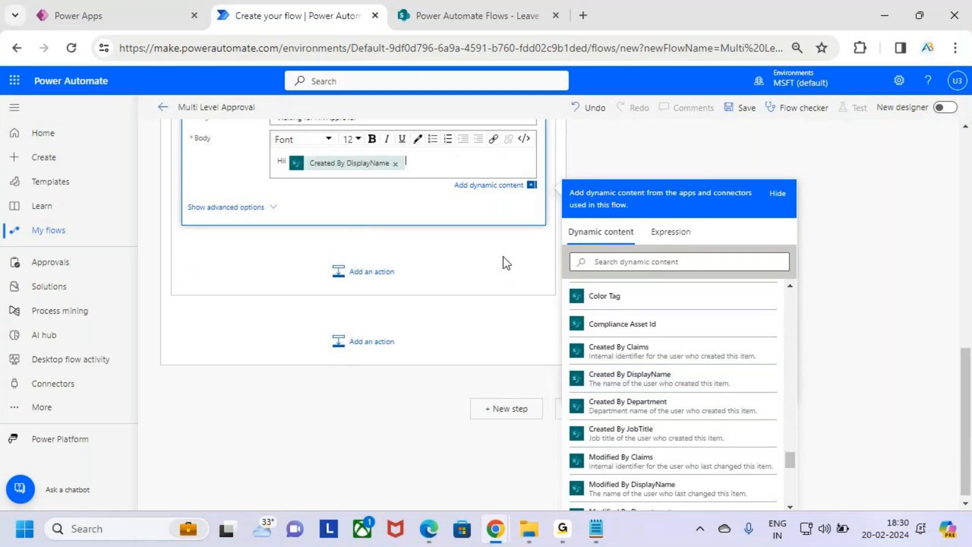
{"action": "type", "text": ","}
{"action": "key", "text": "shift+Left"}
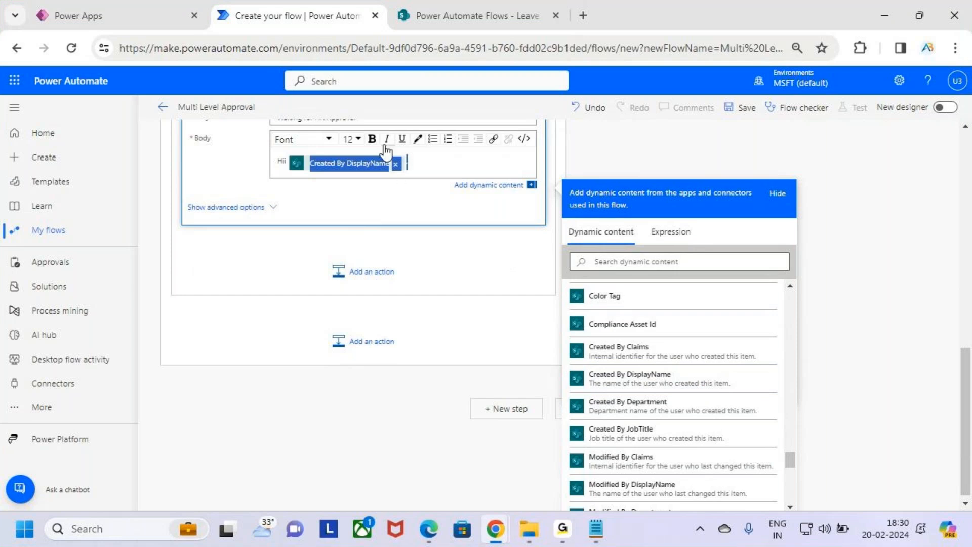
Add a new line reading 'Your Leave Request has been' followed by the approval Outcome.
{"action": "left_click", "coordinate": [445, 166]}
{"action": "key", "text": "Return"}
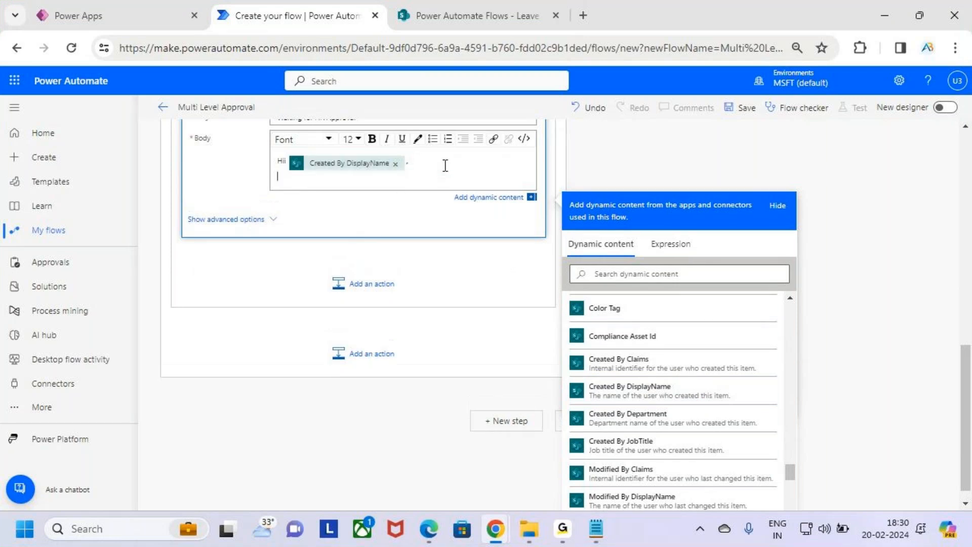
{"action": "key", "text": "Return"}
{"action": "type", "text": "Yo"}
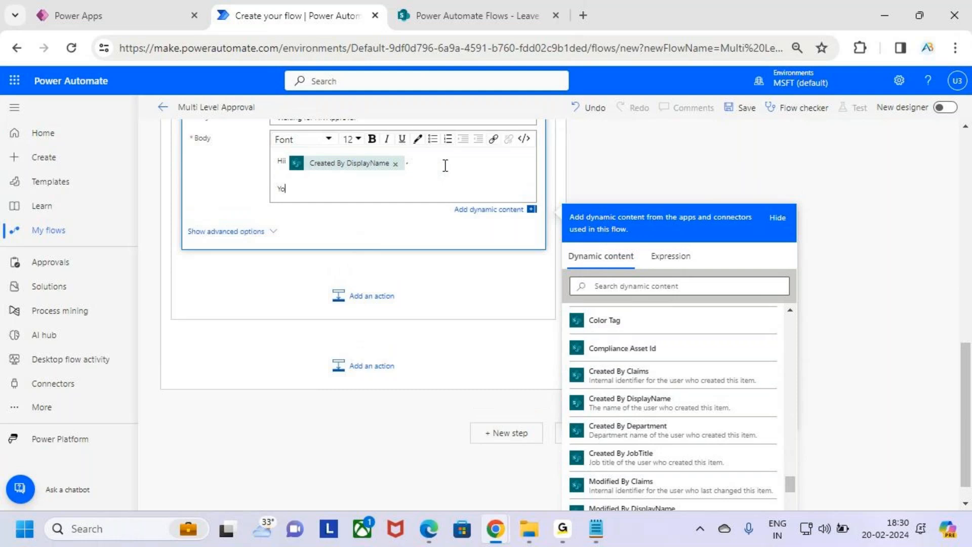
{"action": "type", "text": "ur Leave Request has been Approved by"}
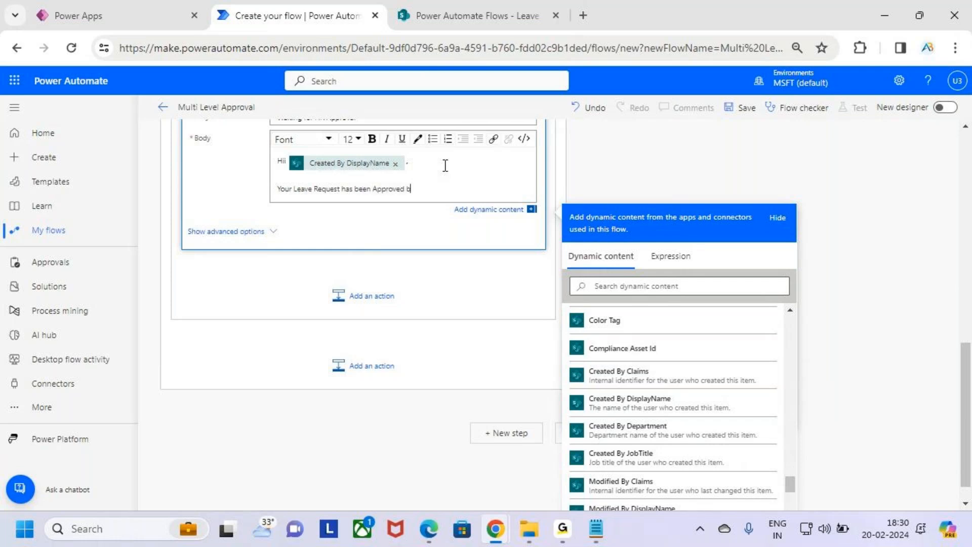
{"action": "key", "text": "Num_Lock"}
{"action": "key", "text": "BackSpace"}
{"action": "key", "text": "BackSpace"}
{"action": "key", "text": "BackSpace"}
{"action": "key", "text": "BackSpace"}
{"action": "key", "text": "BackSpace"}
{"action": "key", "text": "BackSpace"}
{"action": "key", "text": "BackSpace"}
{"action": "key", "text": "BackSpace"}
{"action": "key", "text": "BackSpace"}
{"action": "key", "text": "BackSpace"}
{"action": "key", "text": "BackSpace"}
{"action": "key", "text": "BackSpace"}
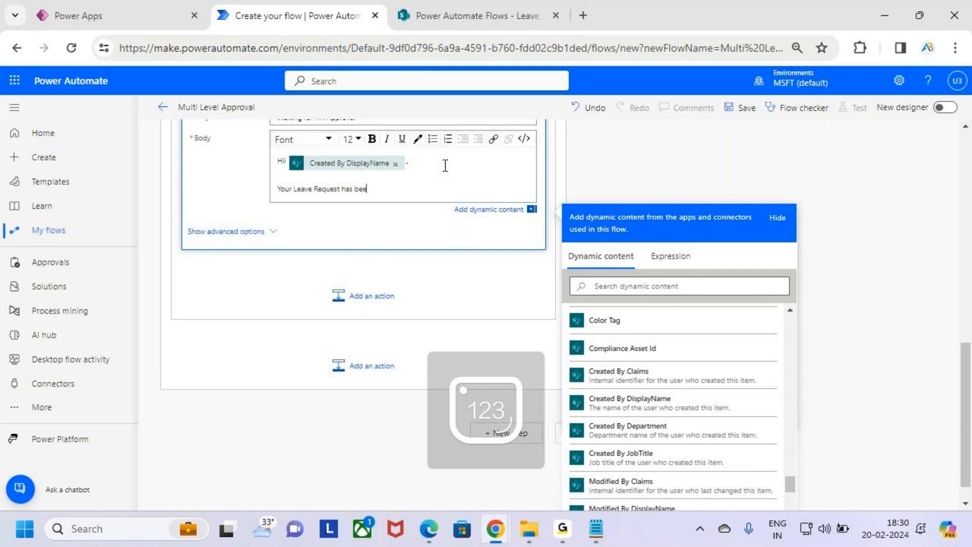
{"action": "type", "text": "n"}
{"action": "scroll", "coordinate": [658, 355], "scroll_direction": "down", "scroll_amount": 5}
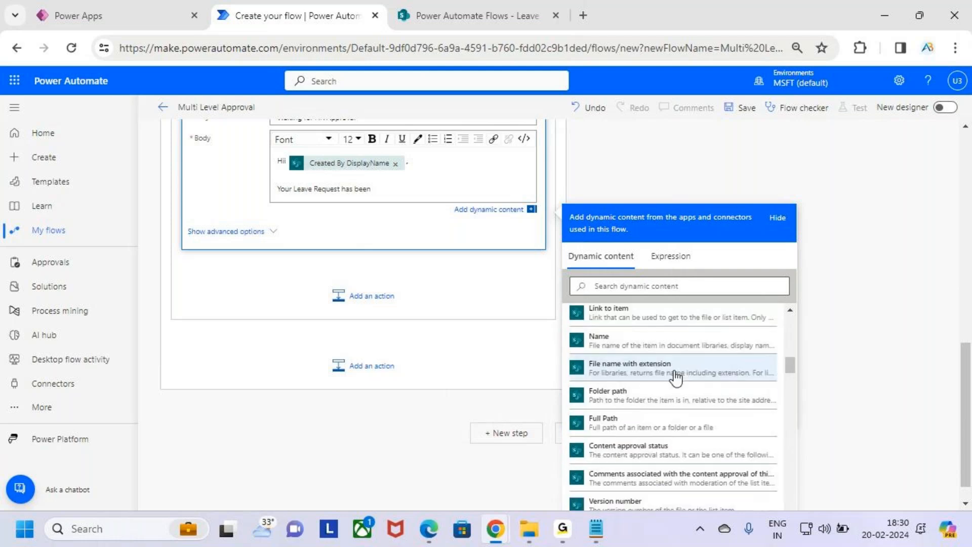
{"action": "scroll", "coordinate": [676, 377], "scroll_direction": "down", "scroll_amount": 6}
{"action": "scroll", "coordinate": [699, 386], "scroll_direction": "up", "scroll_amount": 2}
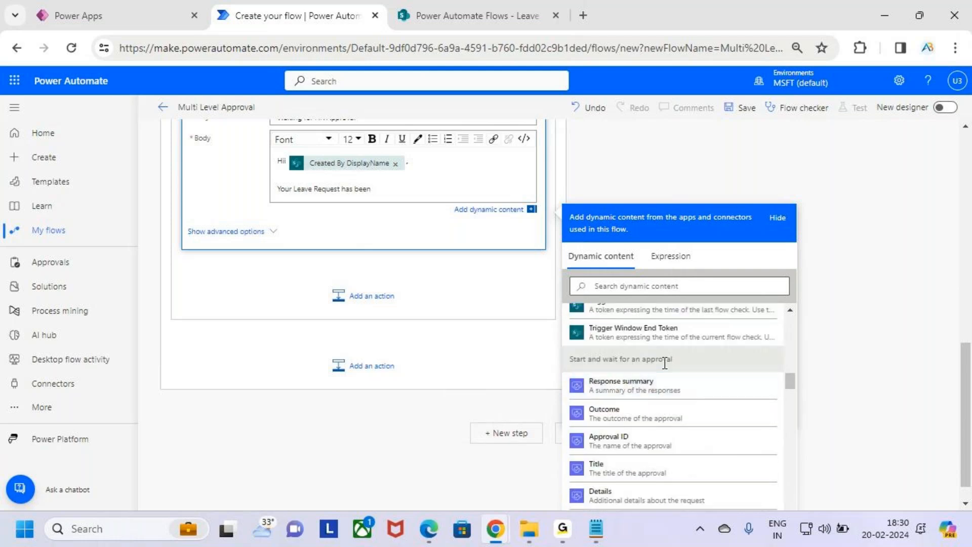
{"action": "left_click", "coordinate": [671, 416]}
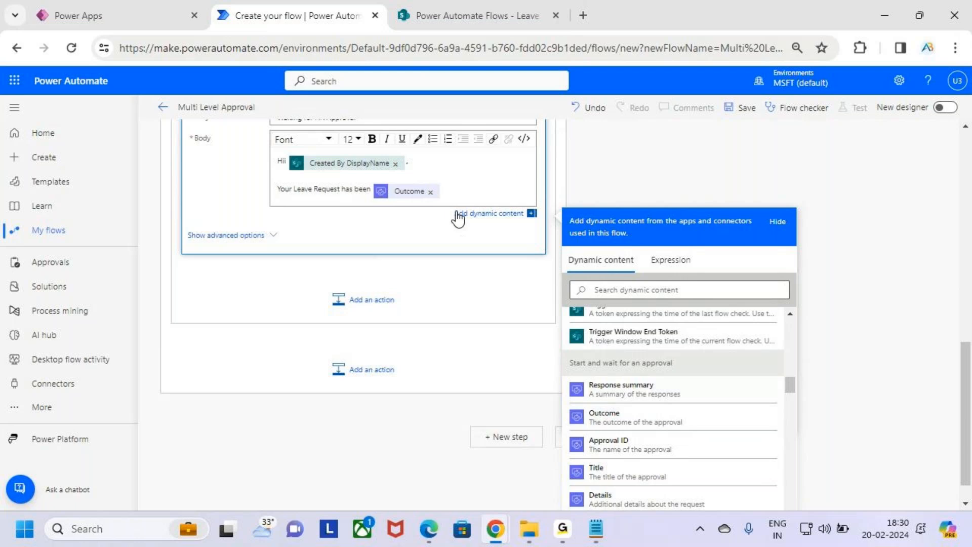
Append 'by Manager.' after the Outcome, with Manager in bold.
{"action": "left_click_drag", "start_coordinate": [319, 192], "coordinate": [374, 193]}
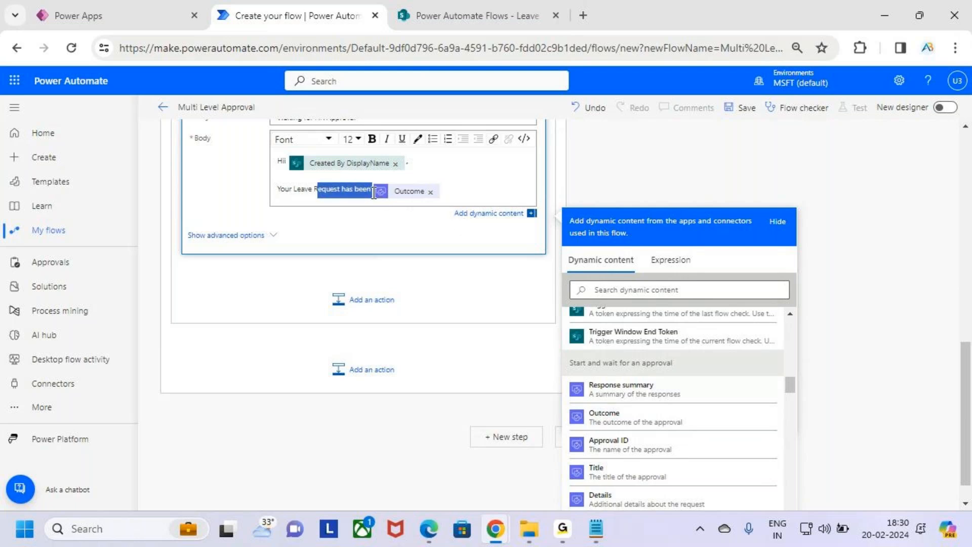
{"action": "left_click", "coordinate": [453, 200]}
{"action": "scroll", "coordinate": [456, 222], "scroll_direction": "up", "scroll_amount": 6}
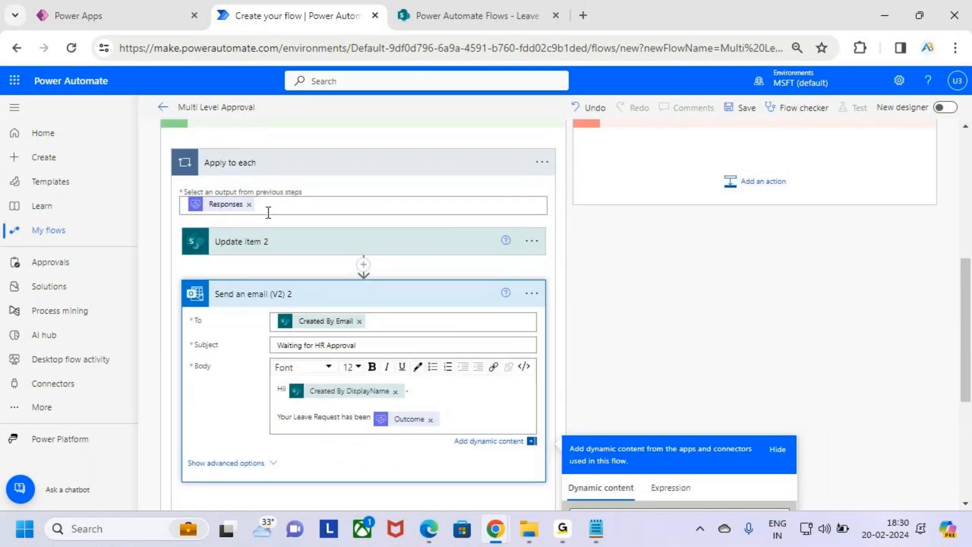
{"action": "scroll", "coordinate": [385, 322], "scroll_direction": "down", "scroll_amount": 5}
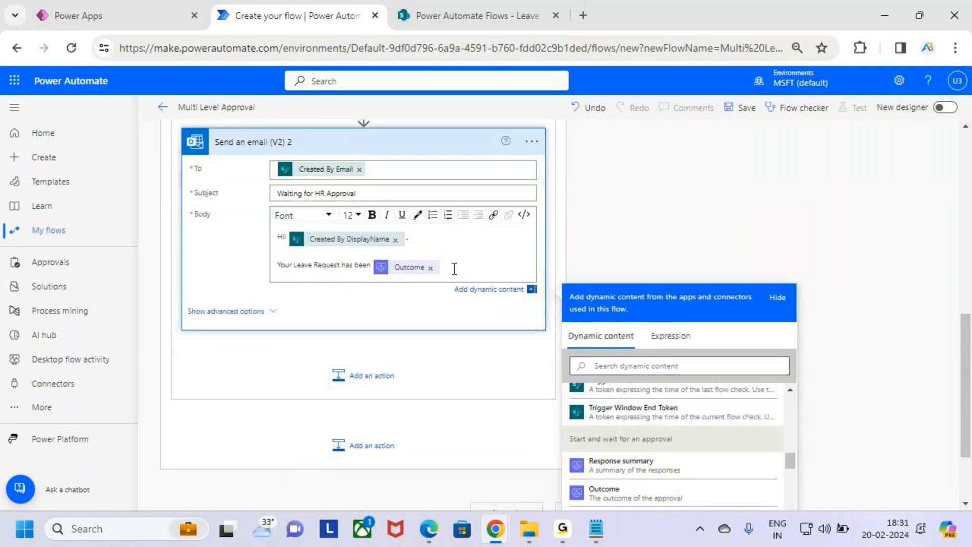
{"action": "type", "text": "by Manager"}
{"action": "key", "text": "shift+Left"}
{"action": "key", "text": "shift+Left"}
{"action": "key", "text": "shift+Left"}
{"action": "key", "text": "shift+Left"}
{"action": "key", "text": "shift+Left"}
{"action": "left_click", "coordinate": [372, 218]}
{"action": "left_click", "coordinate": [412, 274]}
{"action": "double_click", "coordinate": [404, 270]}
{"action": "left_click", "coordinate": [372, 217]}
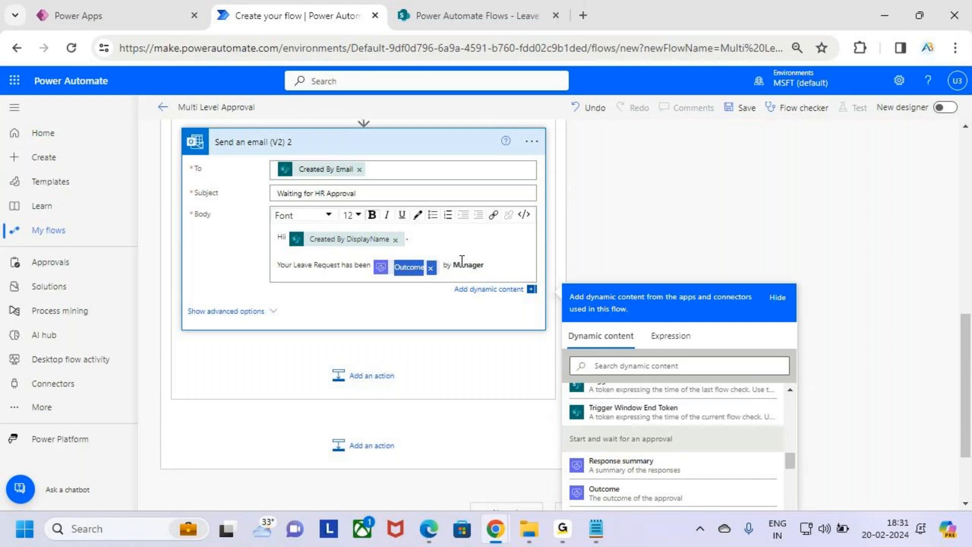
{"action": "left_click", "coordinate": [516, 270]}
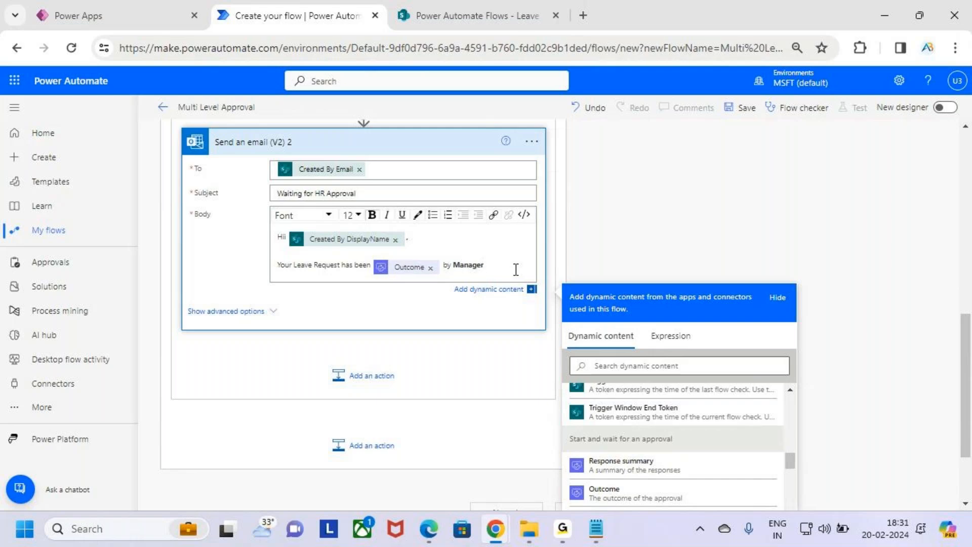
{"action": "key", "text": "BackSpace"}
{"action": "key", "text": "BackSpace"}
{"action": "type", "text": "nager."}
Add a plain, non-bold 'Waiting for HR Approval' line below it.
{"action": "key", "text": "Return"}
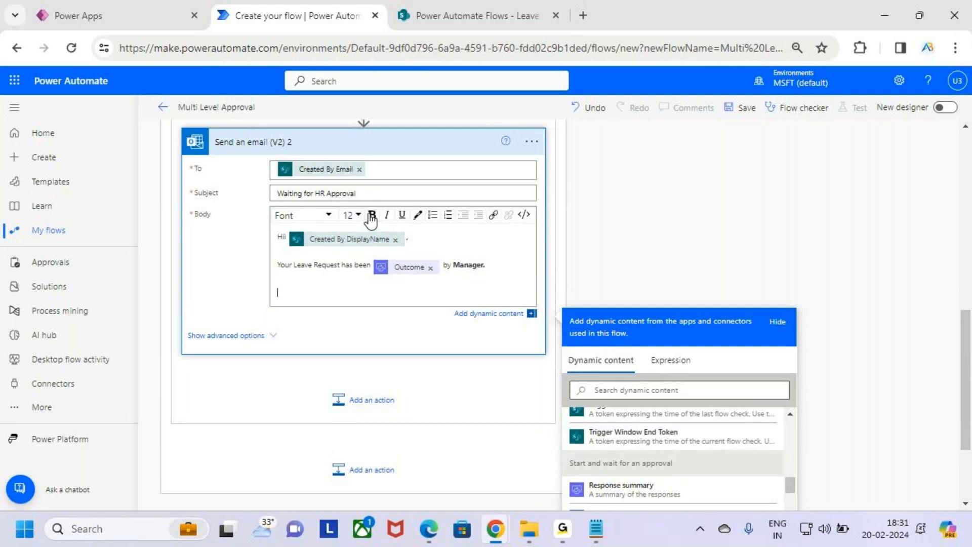
{"action": "type", "text": "Waiting for HR Approval"}
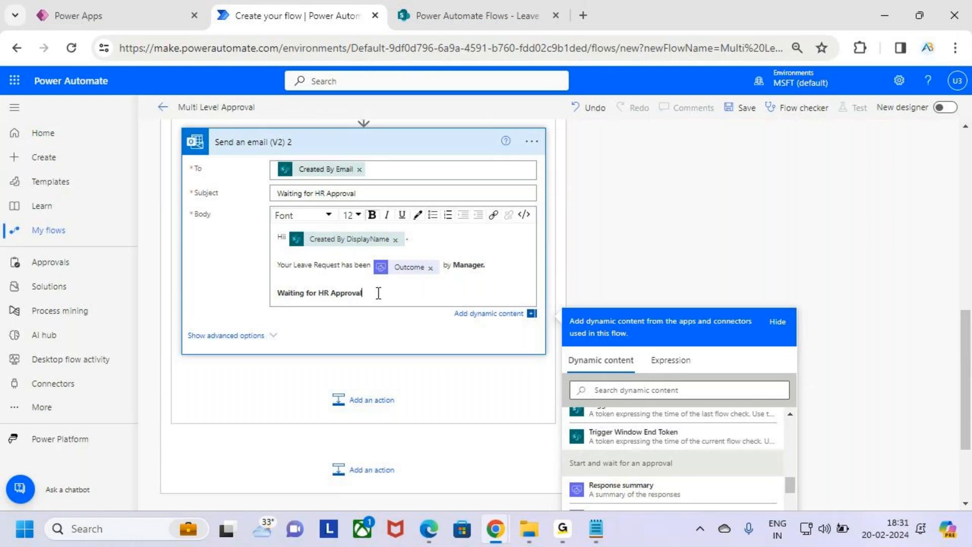
{"action": "left_click_drag", "start_coordinate": [378, 293], "coordinate": [258, 304]}
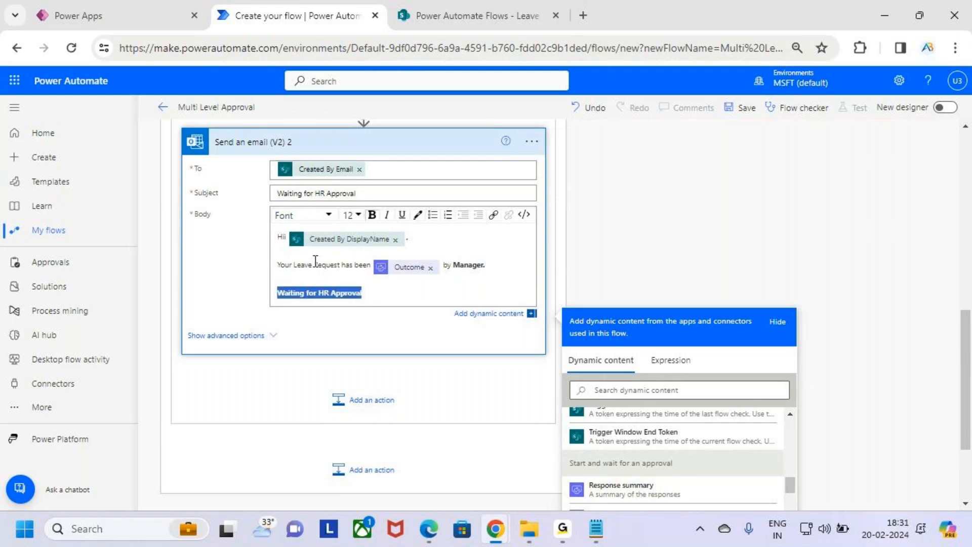
{"action": "left_click", "coordinate": [371, 215]}
{"action": "left_click", "coordinate": [371, 293]}
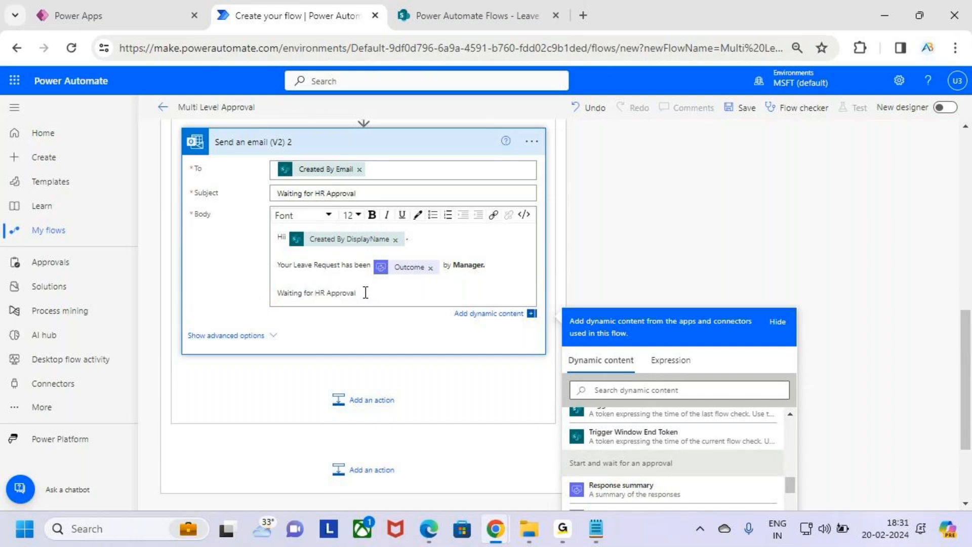
Add a bold 'Mgr_Comments :' label on the next line.
{"action": "key", "text": "Return"}
{"action": "type", "text": "C"}
{"action": "key", "text": "BackSpace"}
{"action": "type", "text": "MG"}
{"action": "key", "text": "BackSpace"}
{"action": "key", "text": "BackSpace"}
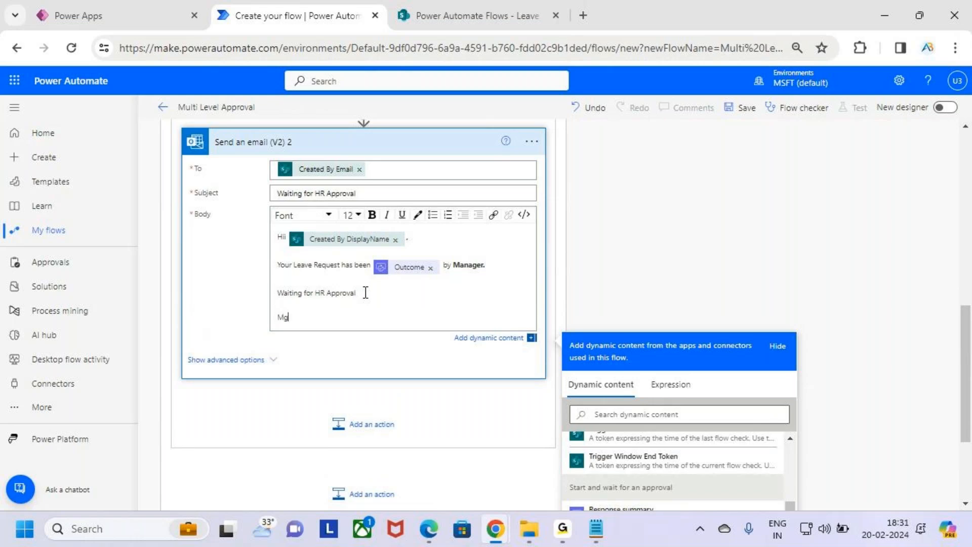
{"action": "type", "text": "gr_Commen"}
{"action": "key", "text": "shift+Left"}
{"action": "key", "text": "shift+Left"}
{"action": "key", "text": "shift+Left"}
{"action": "key", "text": "shift+Left"}
{"action": "key", "text": "shift+Left"}
{"action": "key", "text": "shift+Left"}
{"action": "key", "text": "shift+Left"}
{"action": "key", "text": "shift+Left"}
{"action": "key", "text": "shift+Left"}
{"action": "key", "text": "shift+Left"}
{"action": "key", "text": "shift+Left"}
{"action": "key", "text": "shift+Left"}
{"action": "key", "text": "shift+Left"}
{"action": "key", "text": "shift+Left"}
{"action": "key", "text": "shift+Left"}
{"action": "key", "text": "shift+Right"}
{"action": "left_click", "coordinate": [372, 215]}
{"action": "left_click", "coordinate": [360, 319]}
{"action": "scroll", "coordinate": [875, 271], "scroll_direction": "down", "scroll_amount": 3}
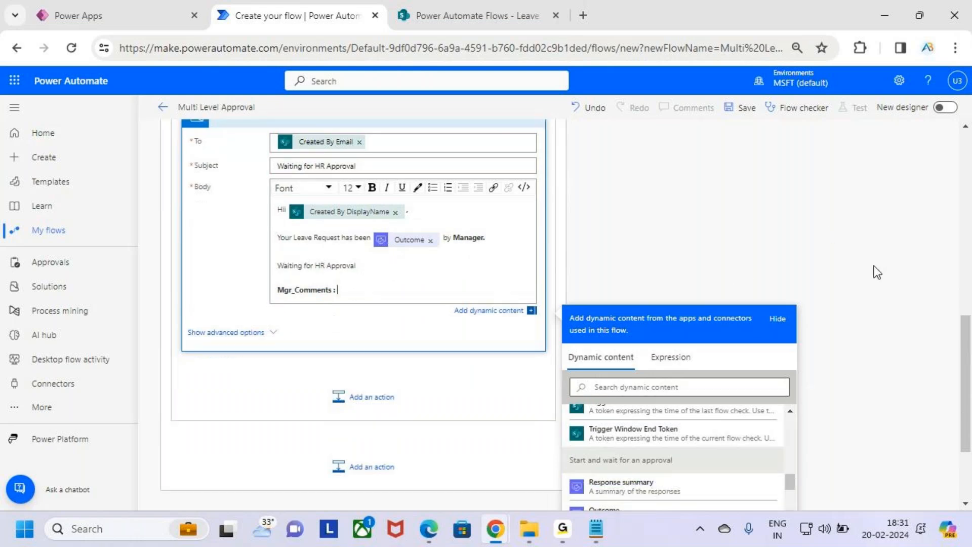
{"action": "scroll", "coordinate": [704, 387], "scroll_direction": "down", "scroll_amount": 5}
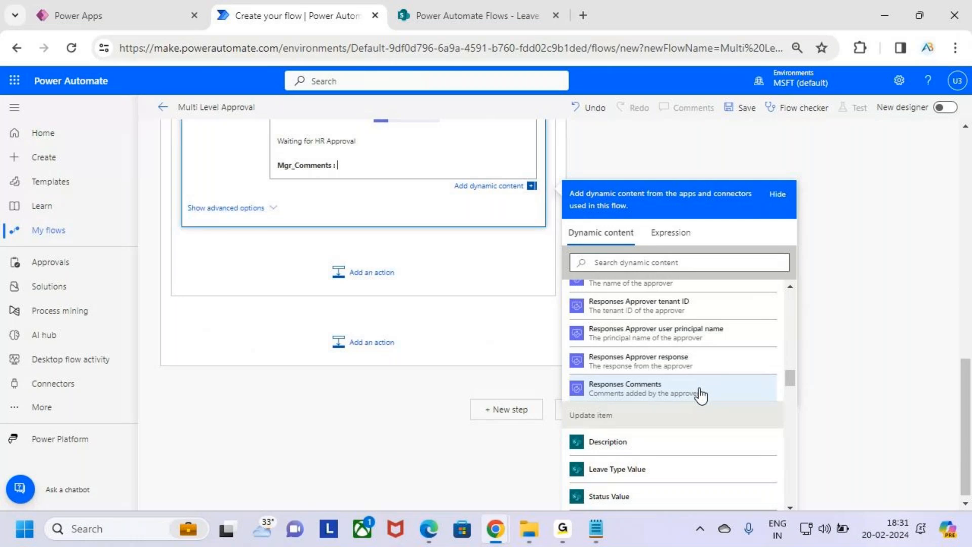
Insert the approver's Responses Comments after the Mgr_Comments label.
{"action": "left_click_drag", "start_coordinate": [674, 396], "coordinate": [709, 401]}
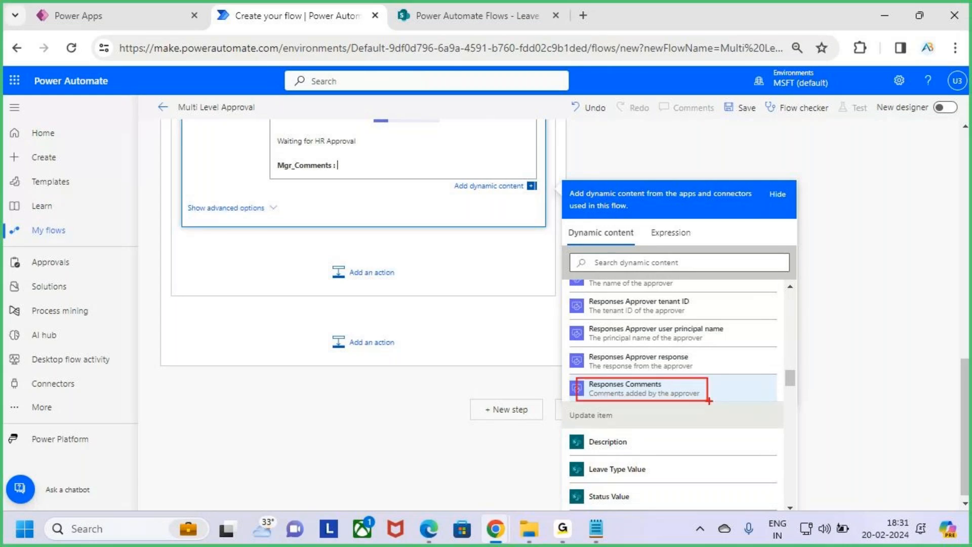
{"action": "left_click", "coordinate": [690, 396]}
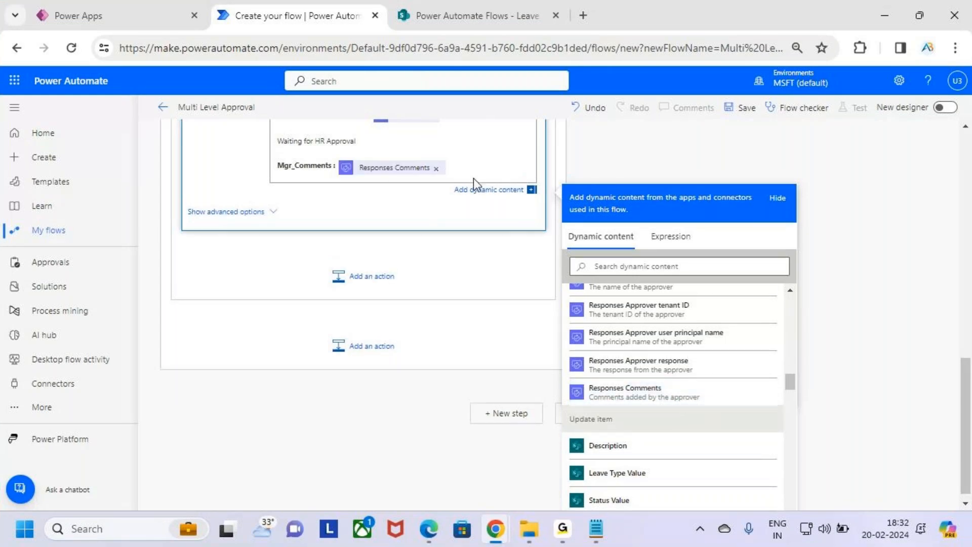
{"action": "scroll", "coordinate": [473, 190], "scroll_direction": "up", "scroll_amount": 2}
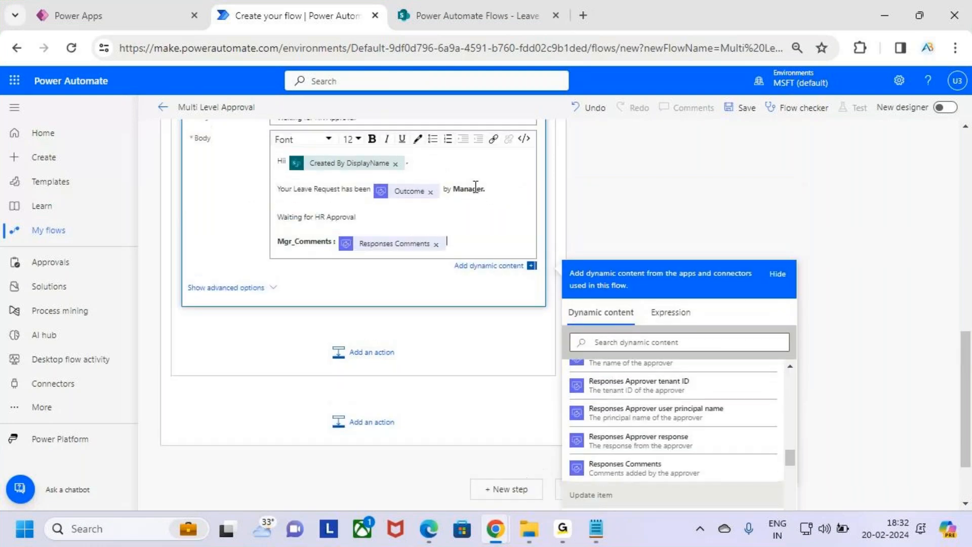
{"action": "scroll", "coordinate": [489, 218], "scroll_direction": "up", "scroll_amount": 2}
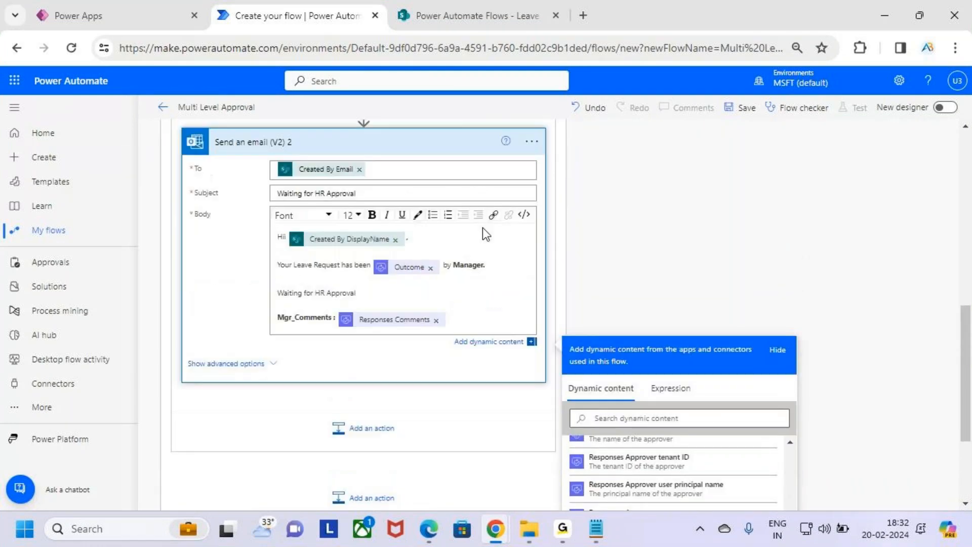
Sign off with 'Thanks' and 'AB Trainings' on two lines, both bold.
{"action": "key", "text": "Return"}
{"action": "type", "text": "Tha"}
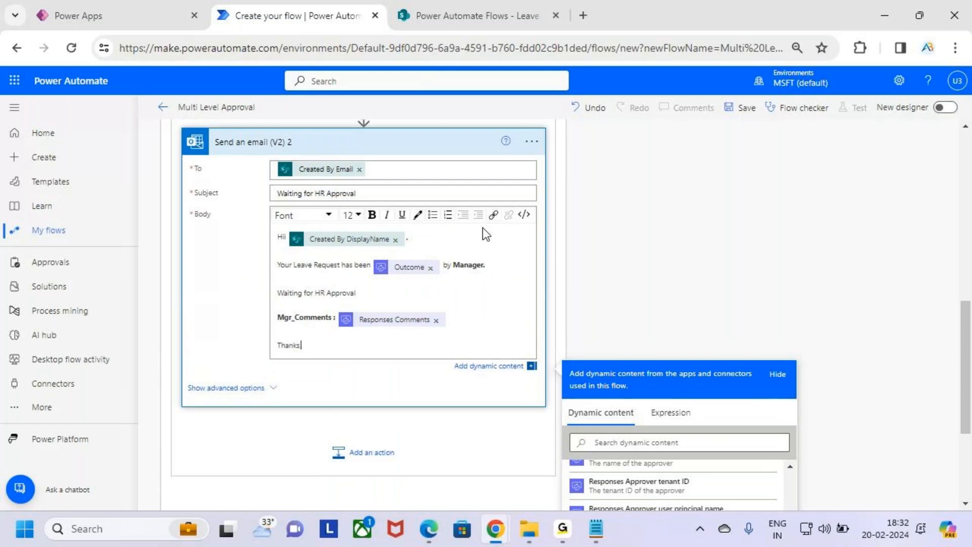
{"action": "type", "text": "nks"}
{"action": "key", "text": "Return"}
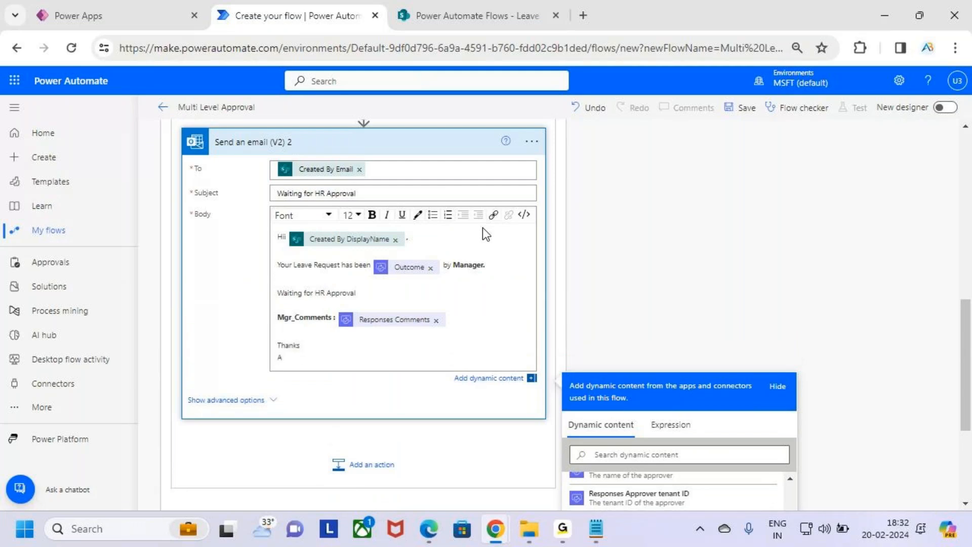
{"action": "key", "text": "BackSpace"}
{"action": "key", "text": "BackSpace"}
{"action": "key", "text": "BackSpace"}
{"action": "key", "text": "BackSpace"}
{"action": "type", "text": "ks"}
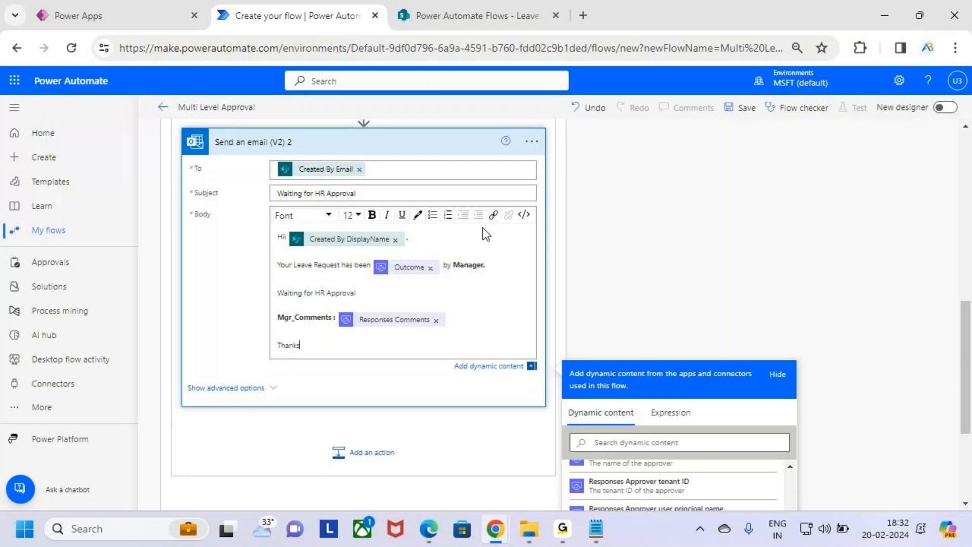
{"action": "key", "text": "Return"}
{"action": "type", "text": "AB Trainings"}
{"action": "key", "text": "shift+Up"}
{"action": "key", "text": "shift+Up"}
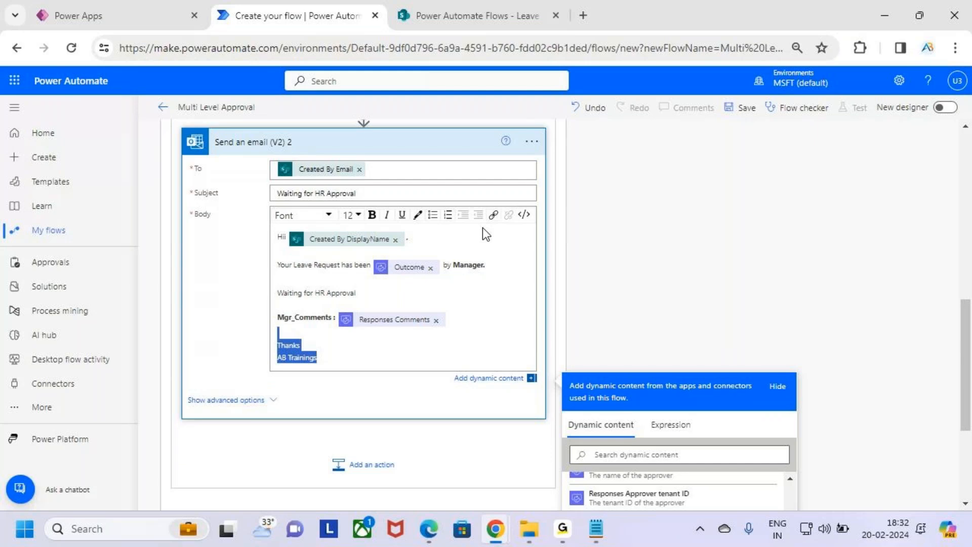
{"action": "left_click", "coordinate": [372, 215]}
{"action": "left_click", "coordinate": [439, 342]}
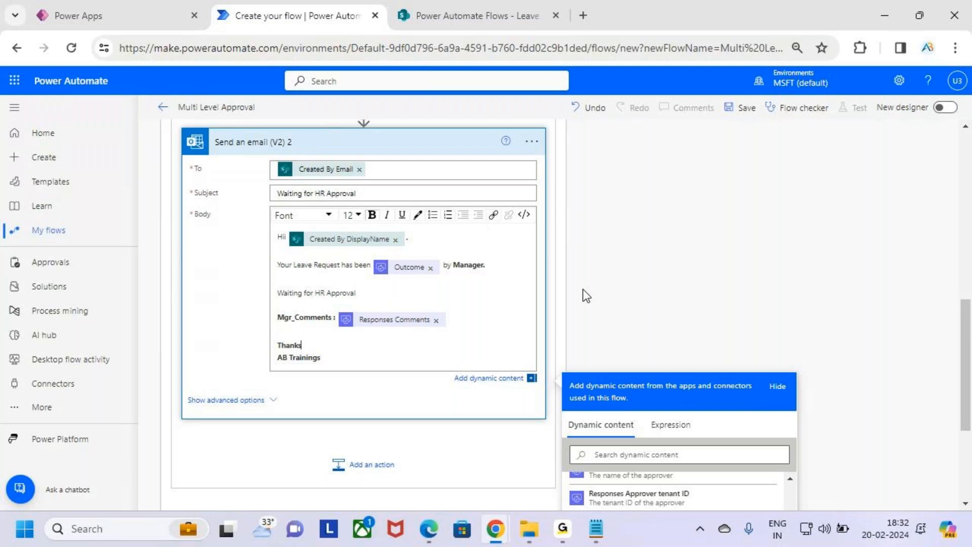
{"action": "scroll", "coordinate": [568, 271], "scroll_direction": "up", "scroll_amount": 15}
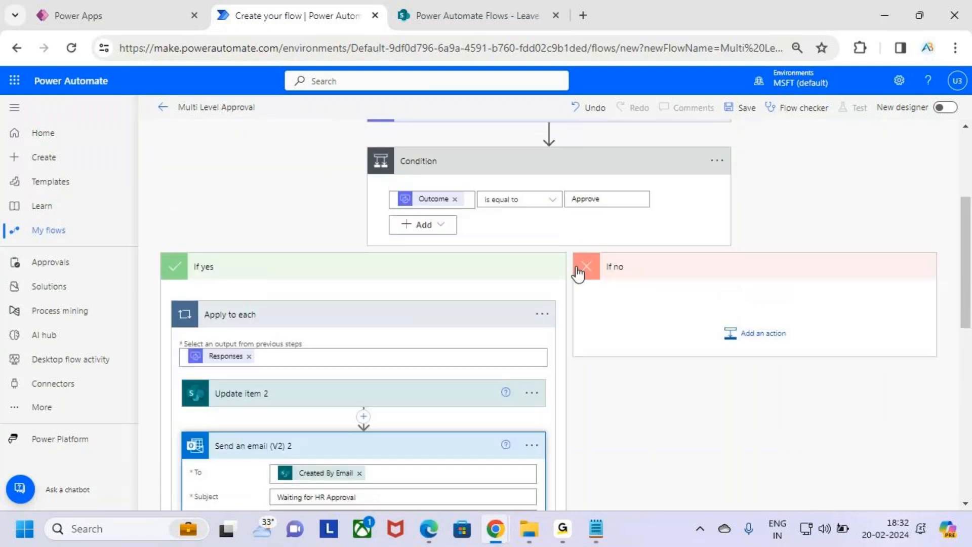
Expand Update item 2 to review its fields, then collapse it.
{"action": "scroll", "coordinate": [578, 320], "scroll_direction": "down", "scroll_amount": 2}
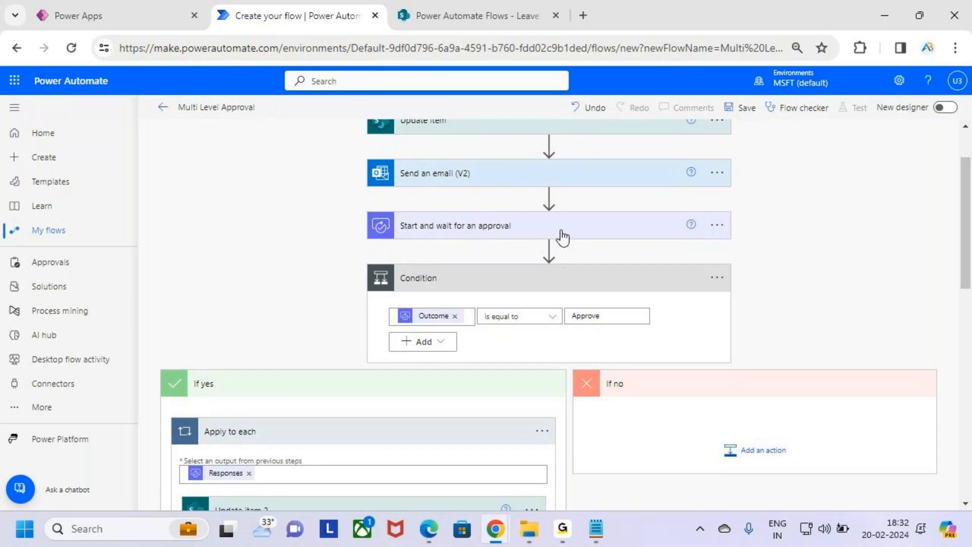
{"action": "left_click_drag", "start_coordinate": [461, 231], "coordinate": [523, 234]}
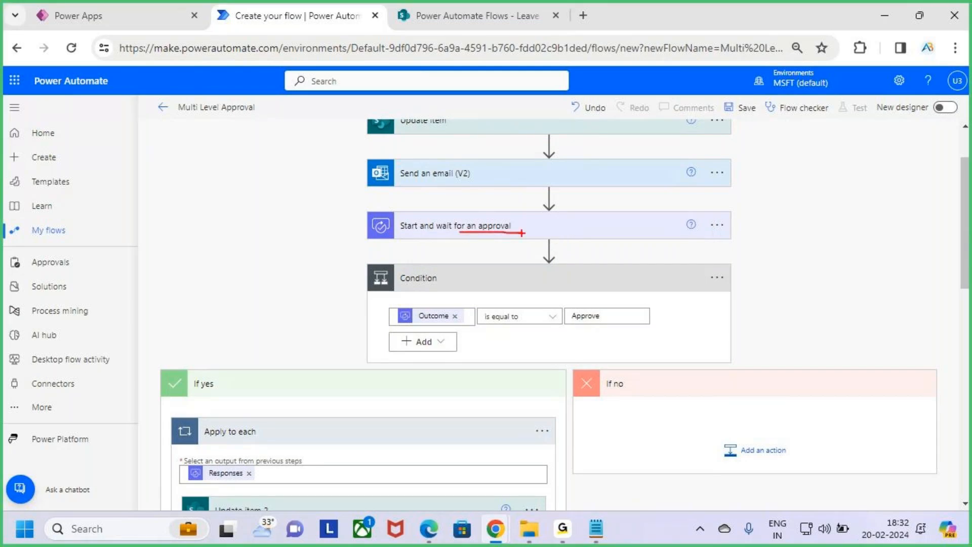
{"action": "key", "text": "Escape"}
{"action": "left_click", "coordinate": [859, 300]}
{"action": "key", "text": "ctrl+2"}
{"action": "mouse_move", "coordinate": [439, 240]}
{"action": "left_mouse_down"}
{"action": "mouse_move", "coordinate": [456, 240]}
{"action": "mouse_move", "coordinate": [420, 223]}
{"action": "mouse_move", "coordinate": [473, 254]}
{"action": "left_mouse_up"}
{"action": "left_click_drag", "start_coordinate": [434, 331], "coordinate": [611, 329]}
{"action": "key", "text": "Escape"}
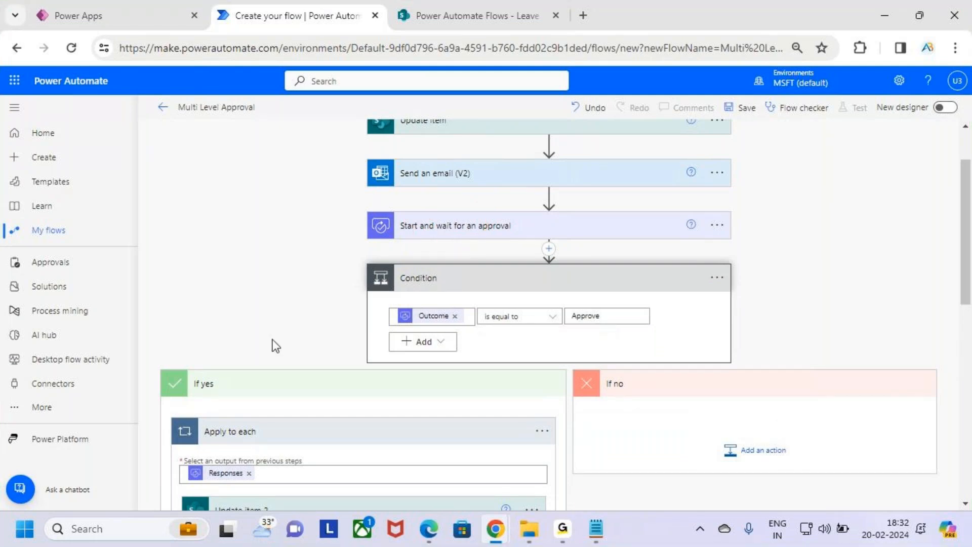
{"action": "scroll", "coordinate": [272, 343], "scroll_direction": "down", "scroll_amount": 5}
{"action": "left_click", "coordinate": [375, 289]}
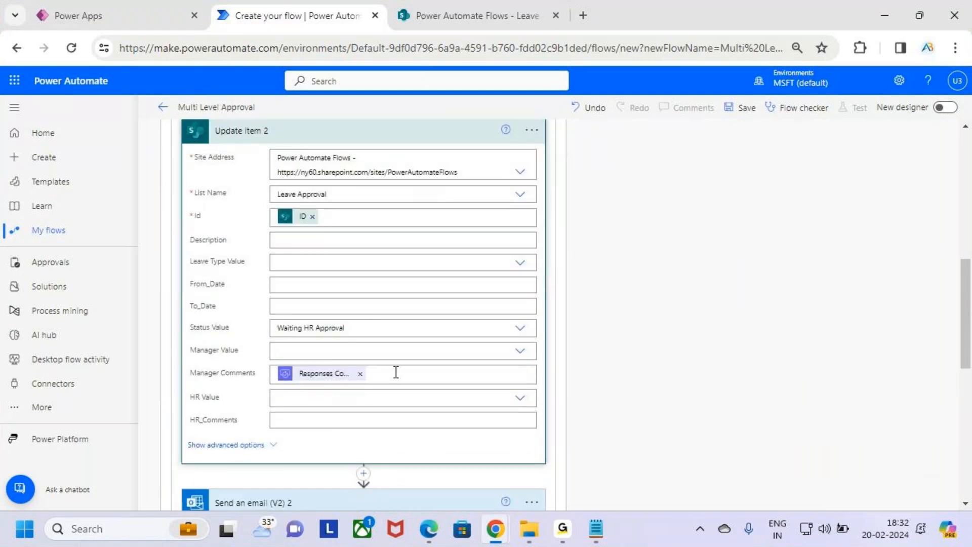
{"action": "scroll", "coordinate": [391, 362], "scroll_direction": "up", "scroll_amount": 3}
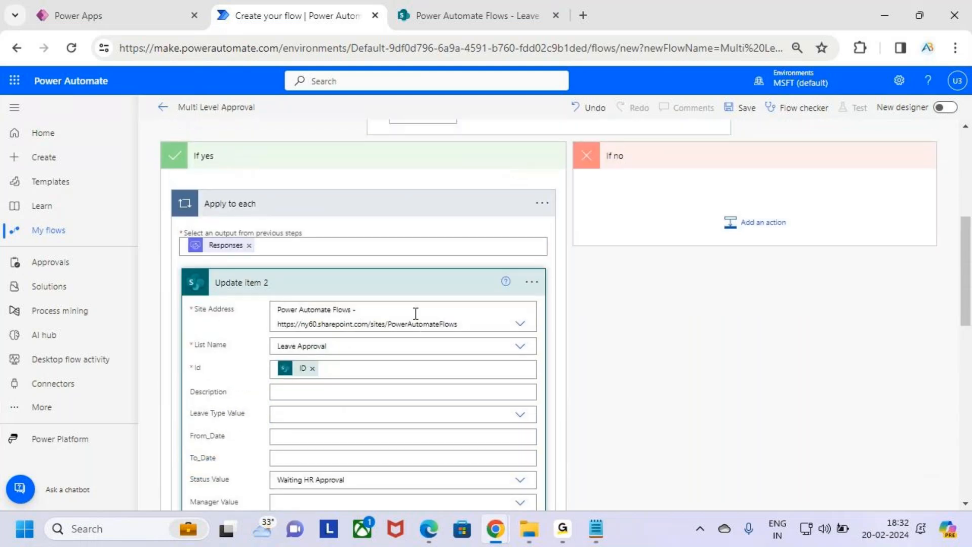
{"action": "left_click", "coordinate": [432, 289]}
Review the email's subject and body, then collapse Send an email (V2) 2.
{"action": "scroll", "coordinate": [431, 291], "scroll_direction": "down", "scroll_amount": 2}
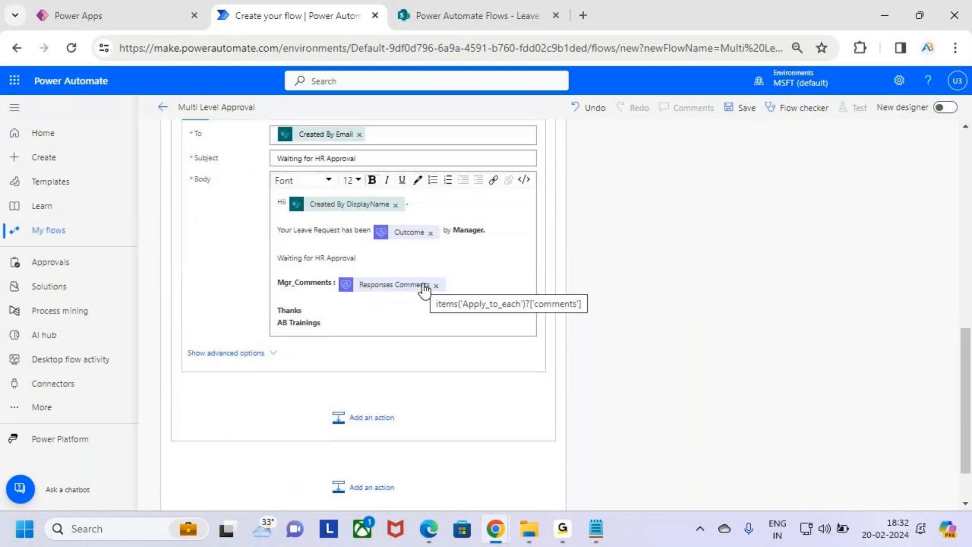
{"action": "left_click_drag", "start_coordinate": [370, 158], "coordinate": [272, 160]}
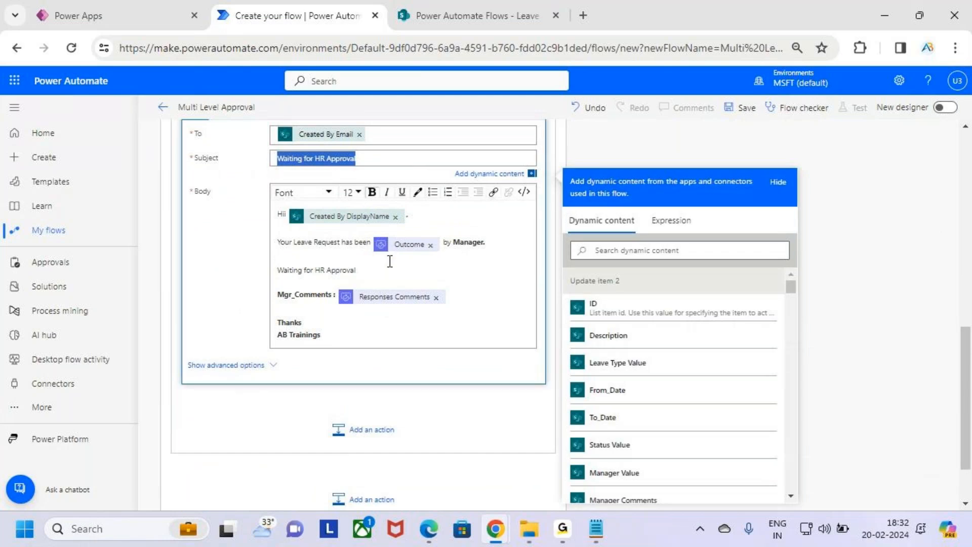
{"action": "left_click_drag", "start_coordinate": [356, 271], "coordinate": [273, 271]}
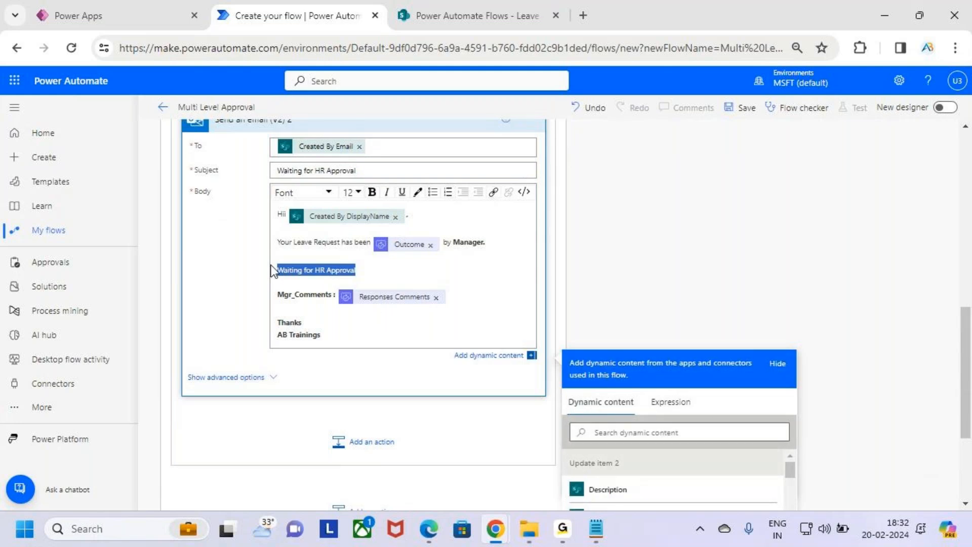
{"action": "left_click", "coordinate": [379, 333]}
{"action": "scroll", "coordinate": [402, 335], "scroll_direction": "up", "scroll_amount": 3}
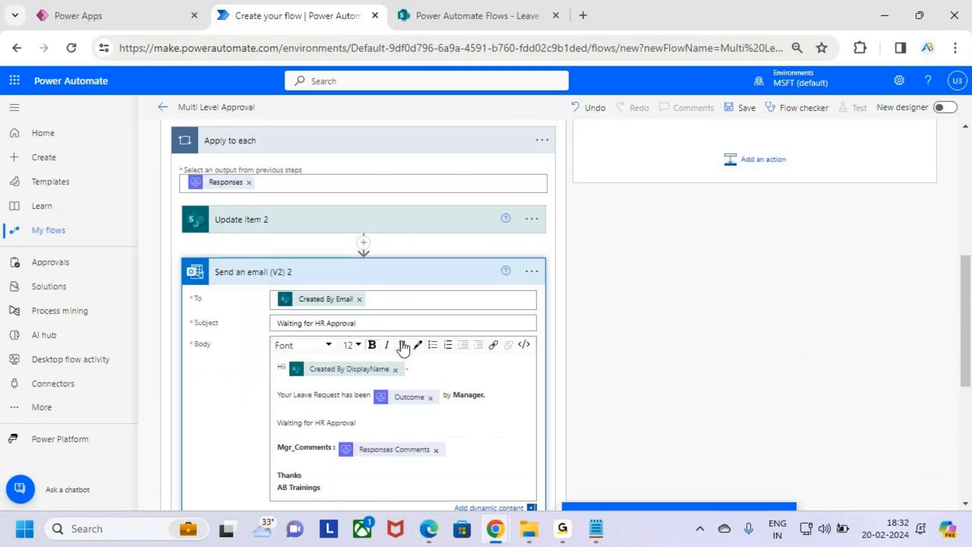
{"action": "scroll", "coordinate": [403, 348], "scroll_direction": "up", "scroll_amount": 1}
{"action": "left_click", "coordinate": [435, 349]}
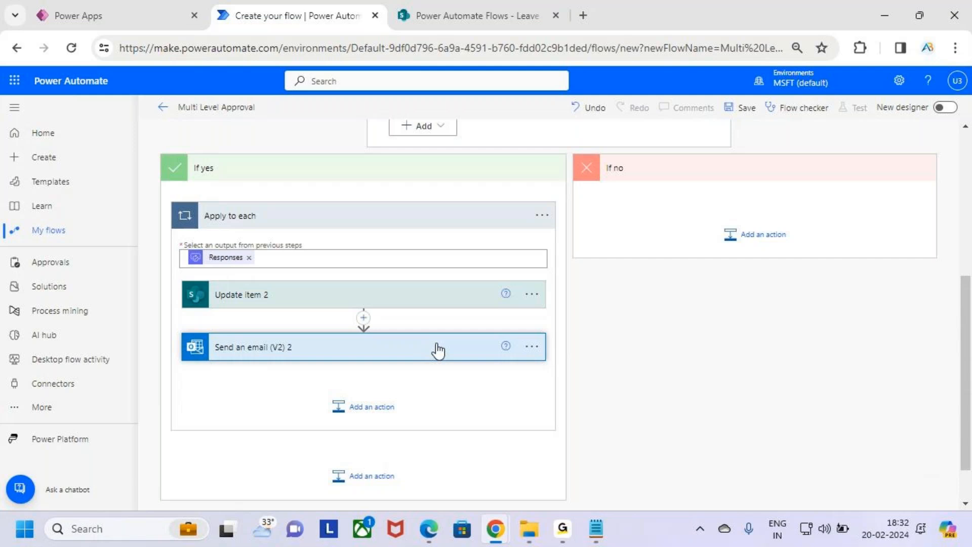
{"action": "scroll", "coordinate": [388, 321], "scroll_direction": "up", "scroll_amount": 2}
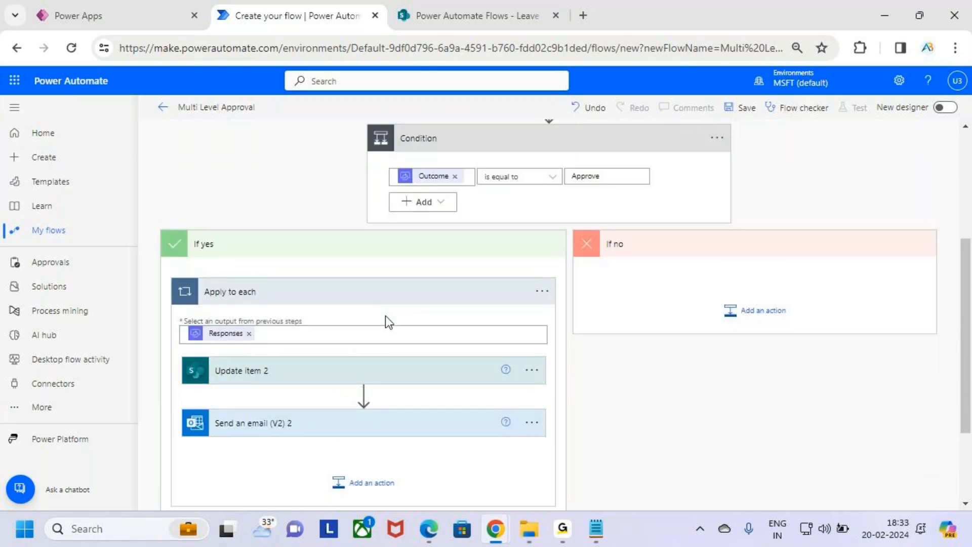
{"action": "key", "text": "ctrl+2"}
{"action": "mouse_move", "coordinate": [382, 161]}
{"action": "left_mouse_down"}
{"action": "mouse_move", "coordinate": [624, 206]}
{"action": "mouse_move", "coordinate": [648, 200]}
{"action": "left_mouse_up"}
{"action": "left_click_drag", "start_coordinate": [647, 165], "coordinate": [694, 189]}
{"action": "left_click_drag", "start_coordinate": [685, 171], "coordinate": [639, 228]}
{"action": "left_click_drag", "start_coordinate": [580, 232], "coordinate": [905, 338]}
{"action": "key", "text": "Escape"}
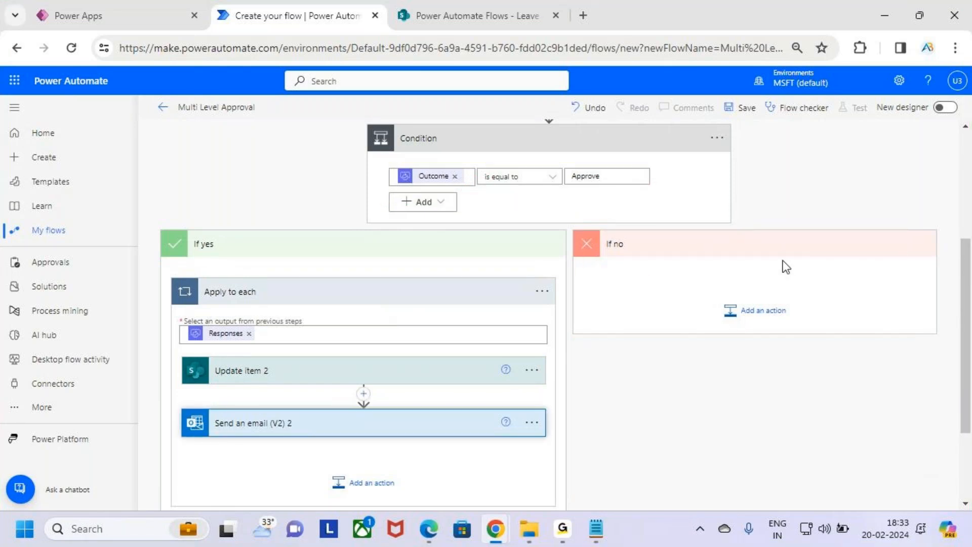
Remove the mistakenly added Get items action from the If no branch.
{"action": "left_click", "coordinate": [764, 313]}
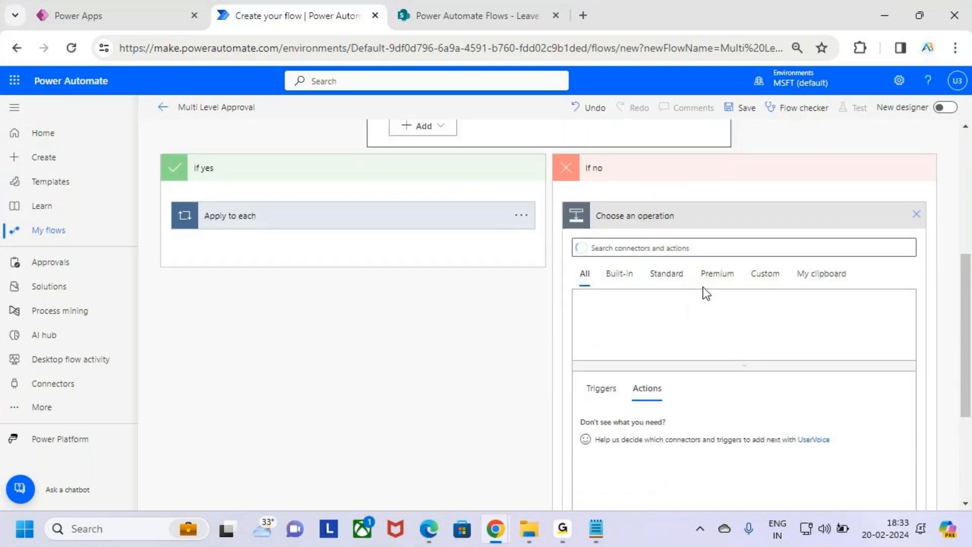
{"action": "type", "text": "Update items"}
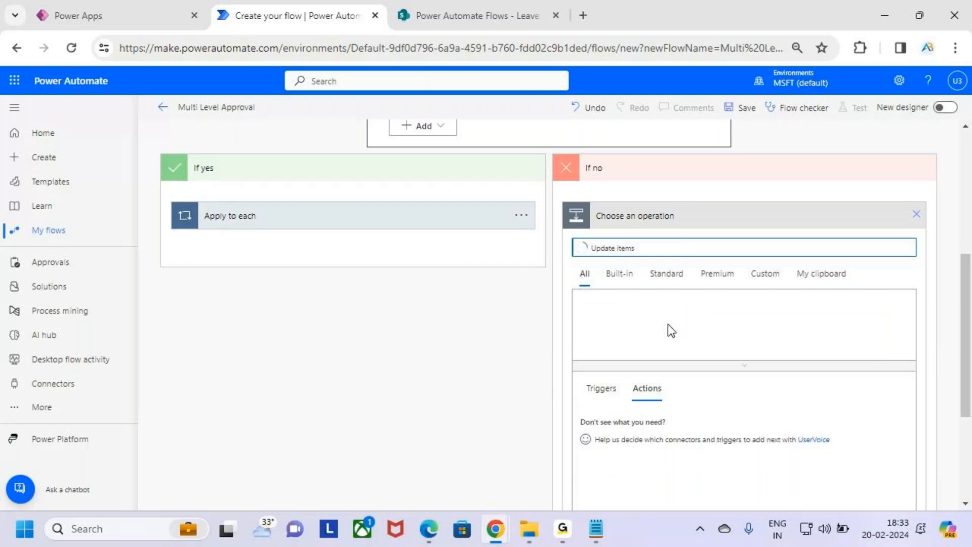
{"action": "scroll", "coordinate": [733, 319], "scroll_direction": "up", "scroll_amount": 3}
{"action": "scroll", "coordinate": [734, 317], "scroll_direction": "down", "scroll_amount": 4}
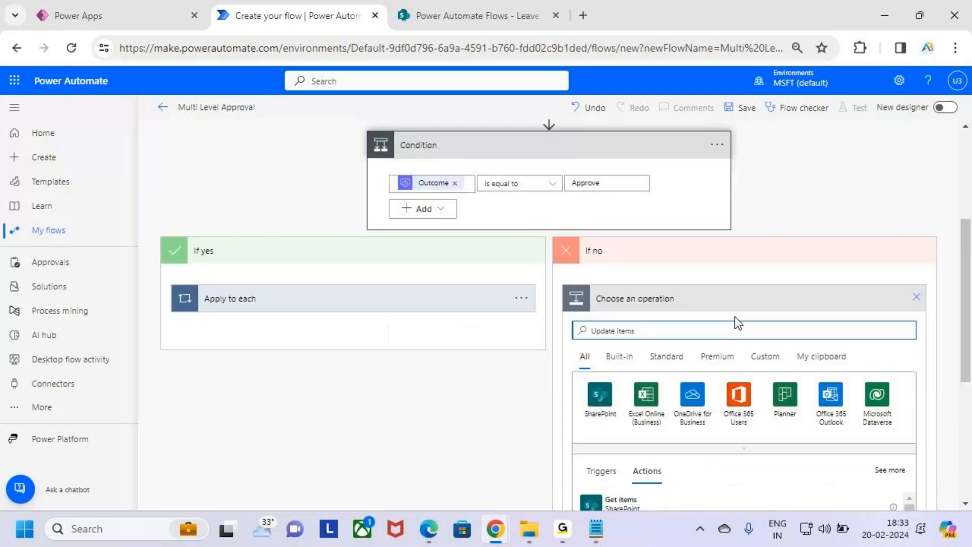
{"action": "left_click", "coordinate": [679, 348]}
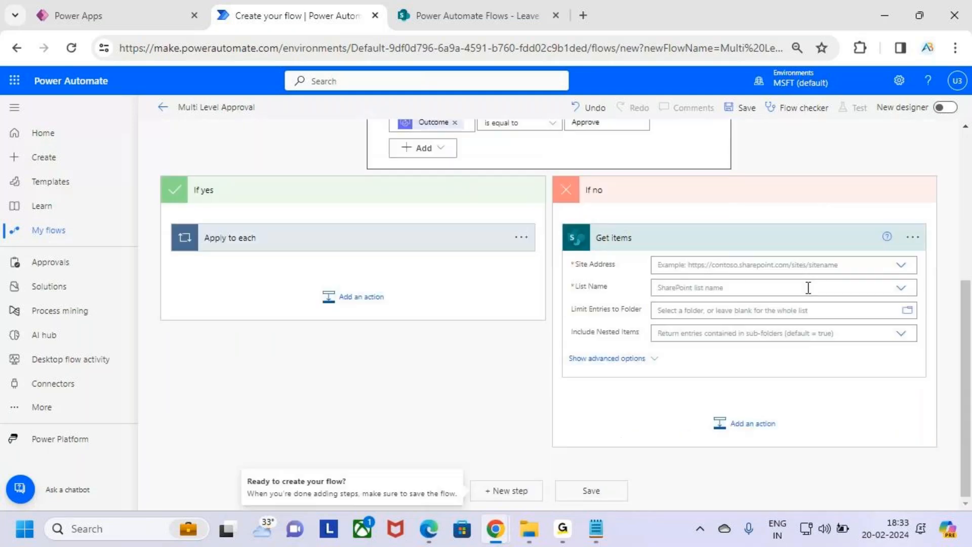
{"action": "left_click", "coordinate": [913, 237]}
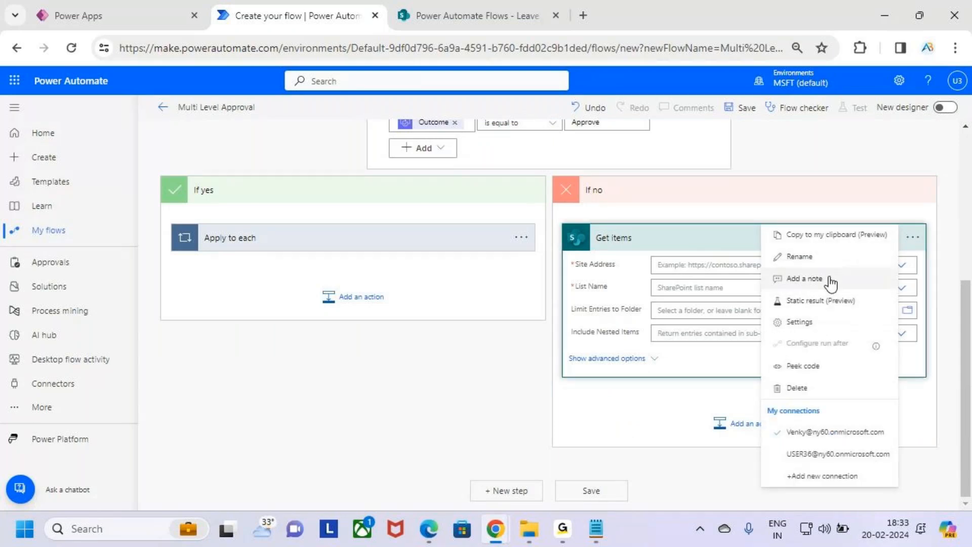
{"action": "left_click", "coordinate": [797, 388]}
{"action": "left_click", "coordinate": [498, 321]}
Search 'Update item' and add the SharePoint Update item action under If no.
{"action": "left_click", "coordinate": [768, 387]}
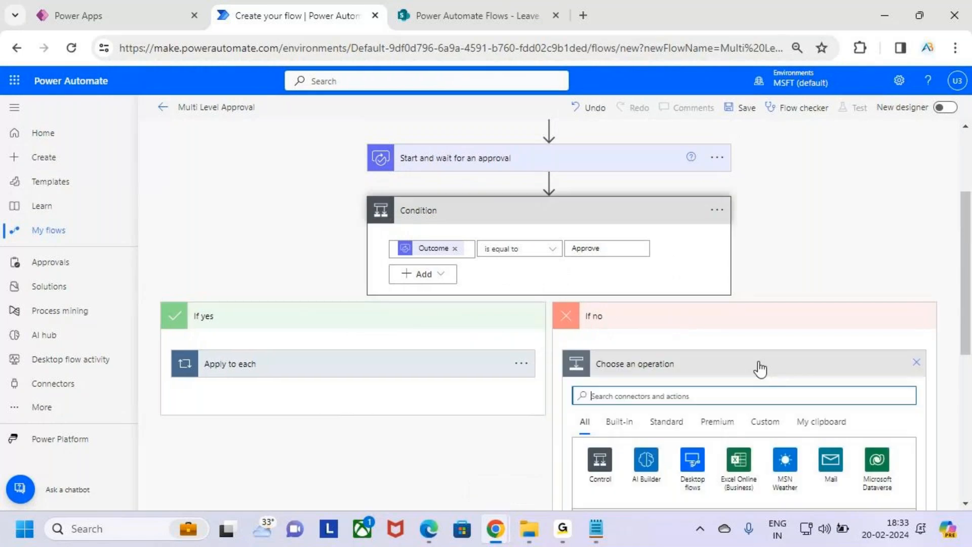
{"action": "scroll", "coordinate": [760, 369], "scroll_direction": "down", "scroll_amount": 3}
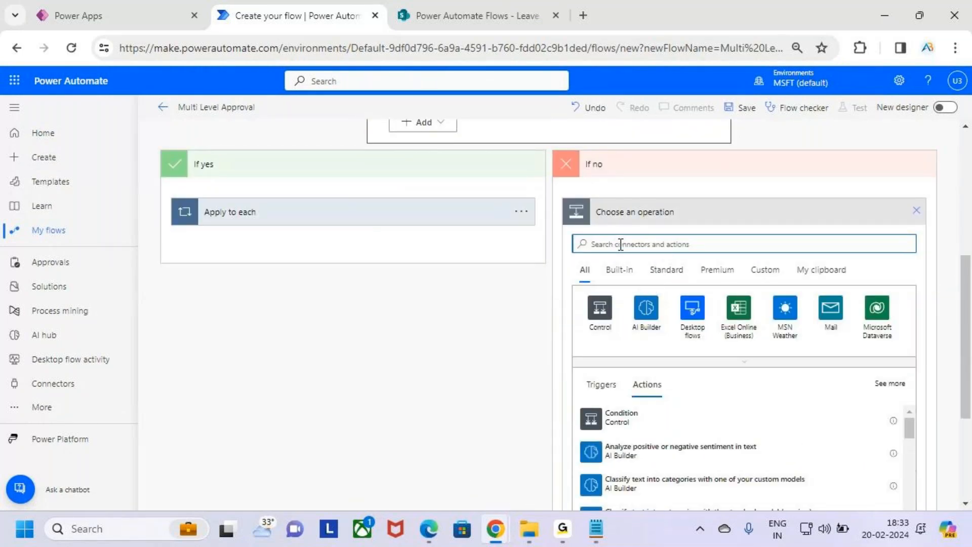
{"action": "type", "text": "Update list"}
{"action": "type", "text": "m"}
{"action": "key", "text": "BackSpace"}
{"action": "key", "text": "BackSpace"}
{"action": "scroll", "coordinate": [720, 329], "scroll_direction": "down", "scroll_amount": 1}
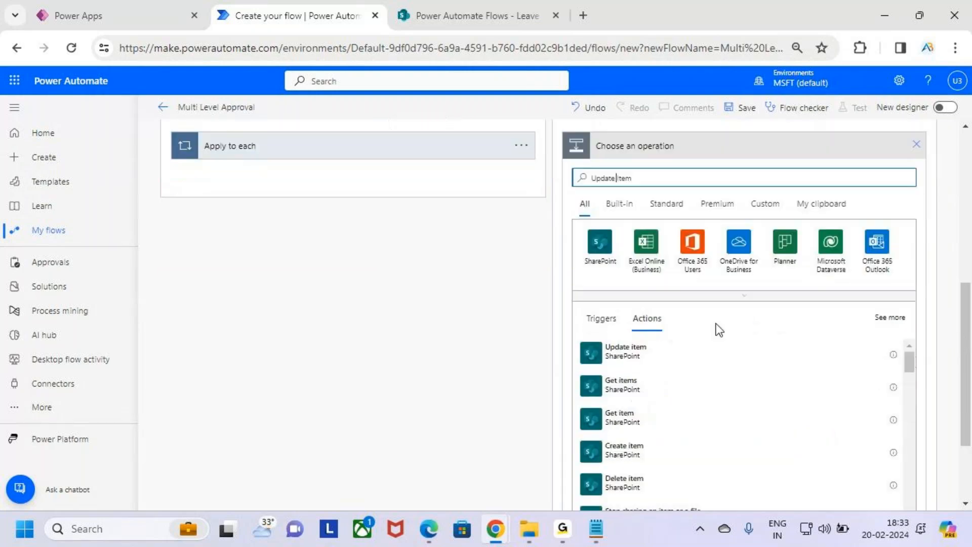
{"action": "key", "text": "ctrl+2"}
{"action": "left_click_drag", "start_coordinate": [578, 328], "coordinate": [667, 357]}
{"action": "key", "text": "Escape"}
{"action": "left_click", "coordinate": [667, 349]}
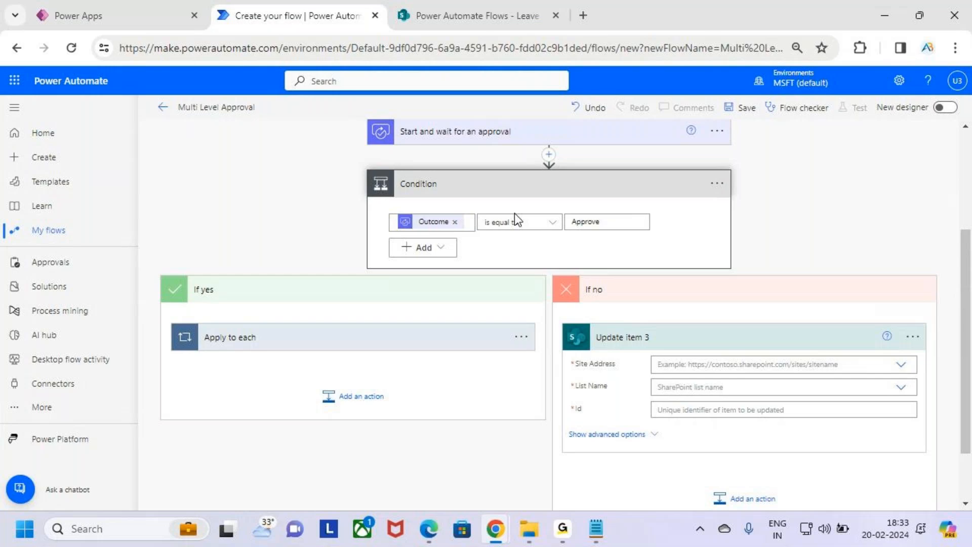
Point Update item 3 at the Power Automate Flows site and the Leave Approval list.
{"action": "scroll", "coordinate": [653, 274], "scroll_direction": "down", "scroll_amount": 1}
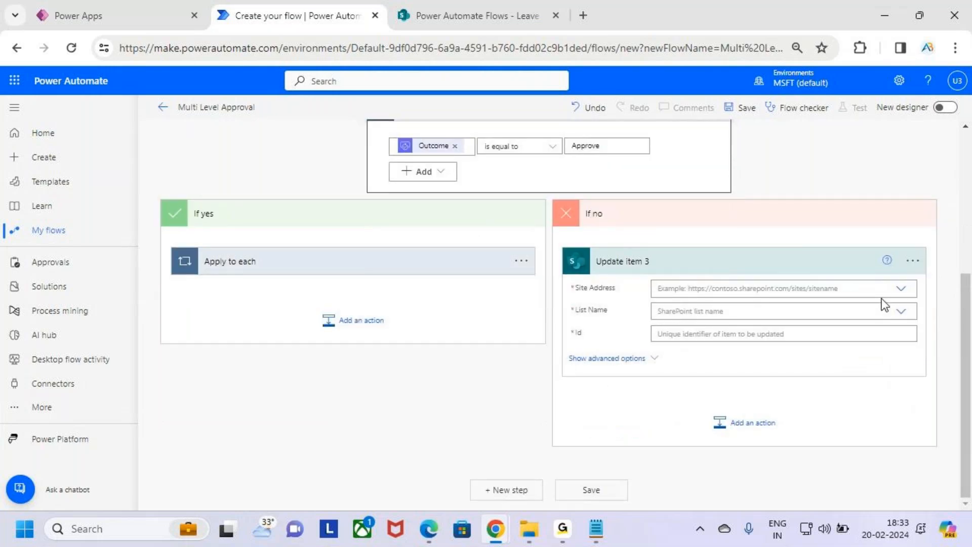
{"action": "left_click", "coordinate": [901, 289]}
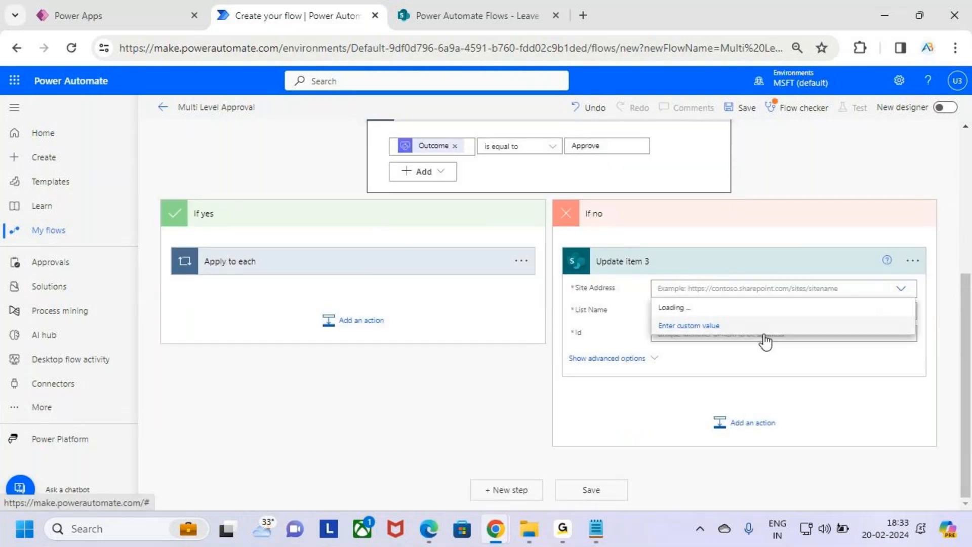
{"action": "scroll", "coordinate": [764, 341], "scroll_direction": "down", "scroll_amount": 2}
{"action": "left_click", "coordinate": [724, 421]}
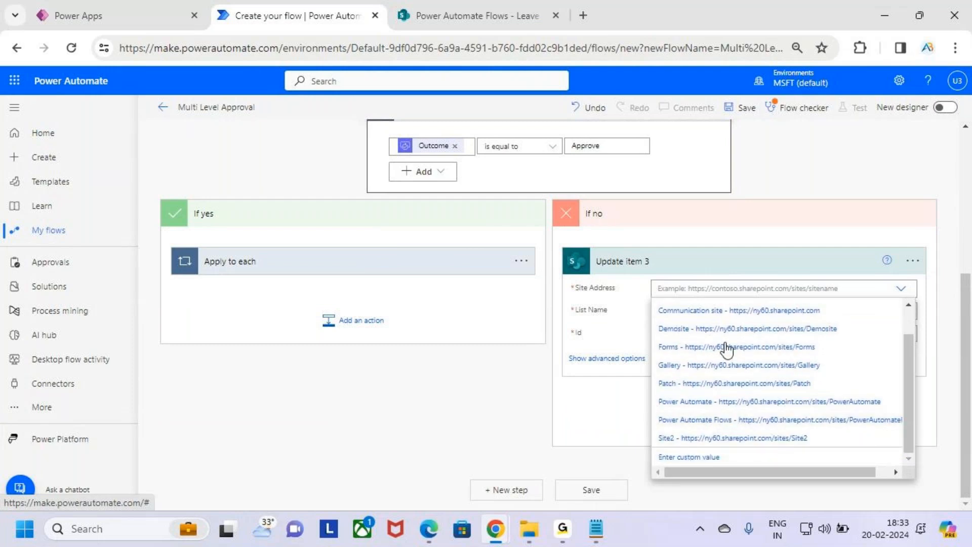
{"action": "left_click", "coordinate": [778, 329]}
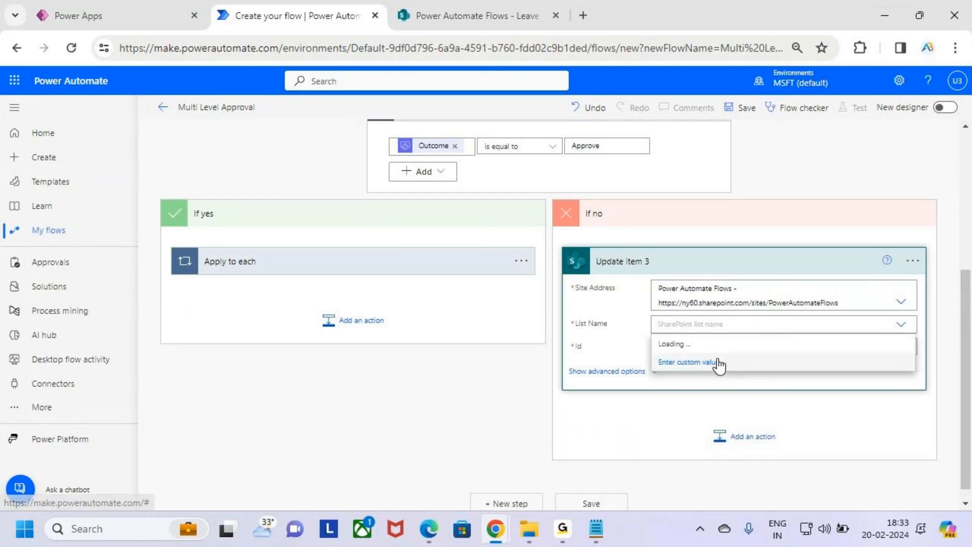
{"action": "left_click", "coordinate": [683, 362]}
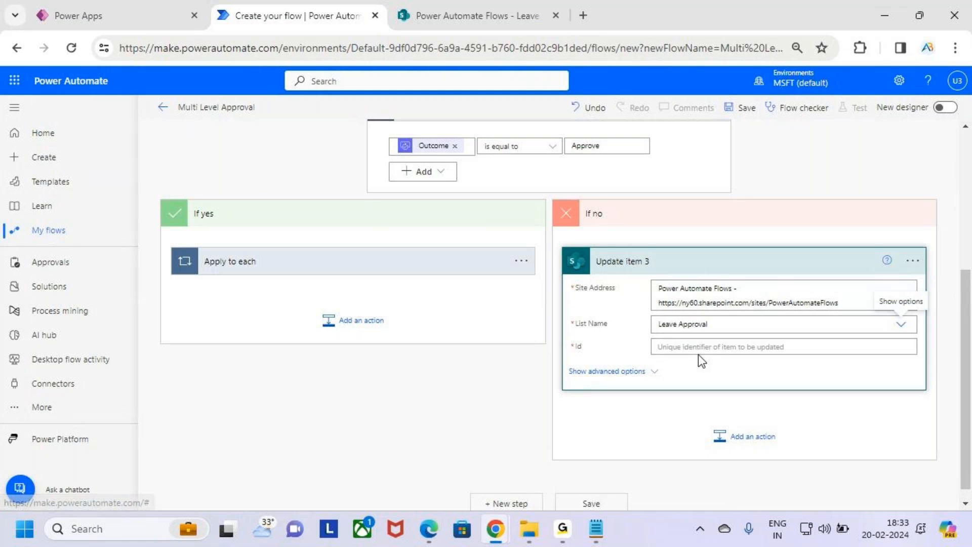
Set Update item 3's Id to the triggering item's ID and Status Value to Reject.
{"action": "left_click", "coordinate": [831, 344]}
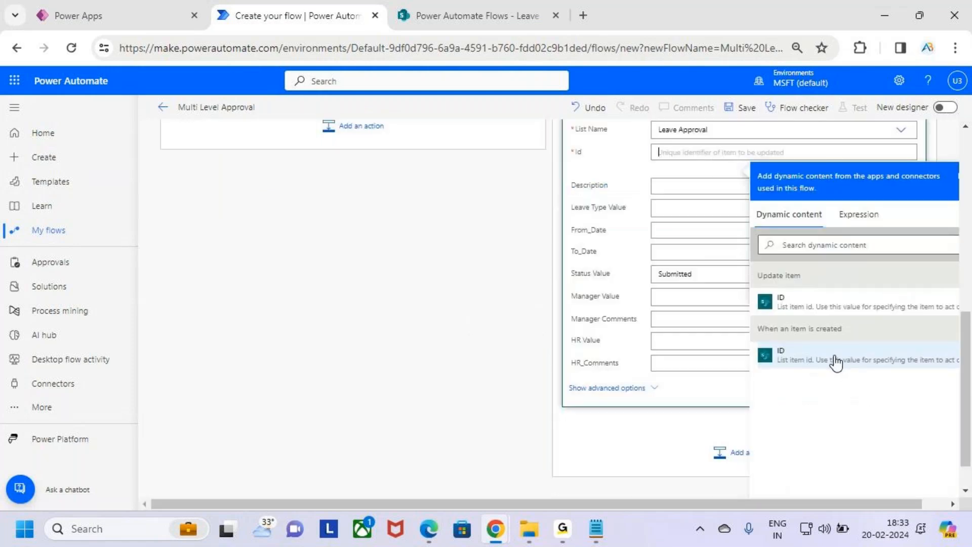
{"action": "left_click", "coordinate": [833, 360]}
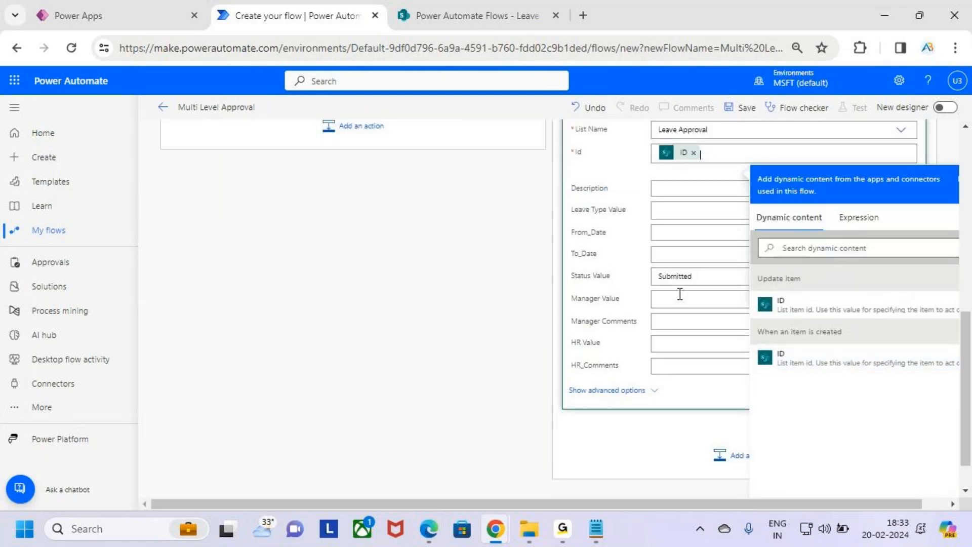
{"action": "left_click", "coordinate": [712, 277]}
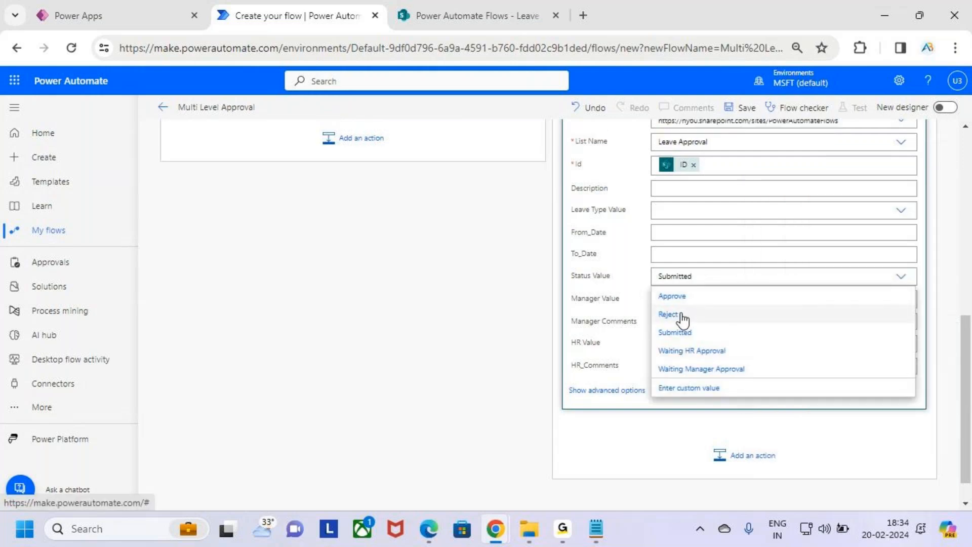
{"action": "left_click", "coordinate": [669, 314]}
Fill Manager Comments with Responses Comments, then collapse the Update item 3 card.
{"action": "scroll", "coordinate": [518, 202], "scroll_direction": "up", "scroll_amount": 5}
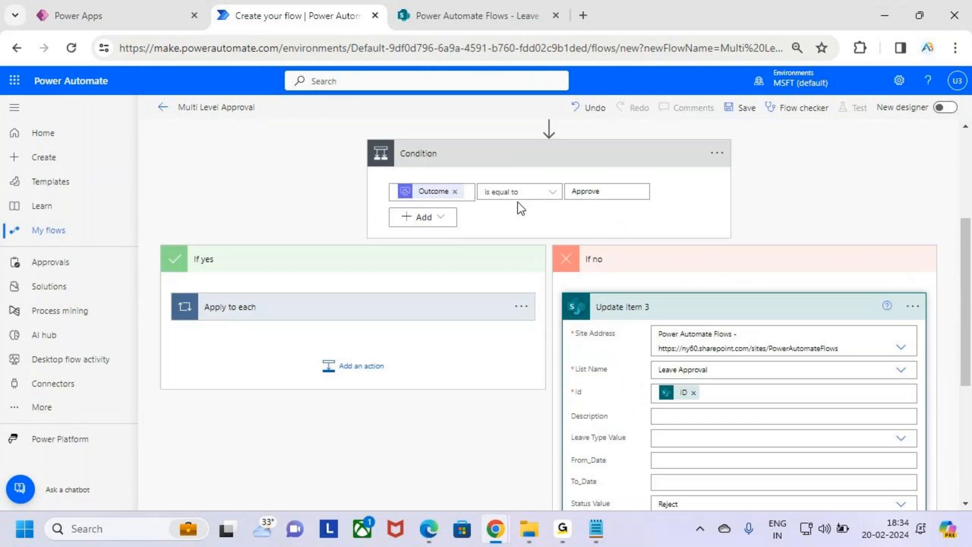
{"action": "scroll", "coordinate": [517, 202], "scroll_direction": "up", "scroll_amount": 2}
{"action": "scroll", "coordinate": [777, 297], "scroll_direction": "down", "scroll_amount": 4}
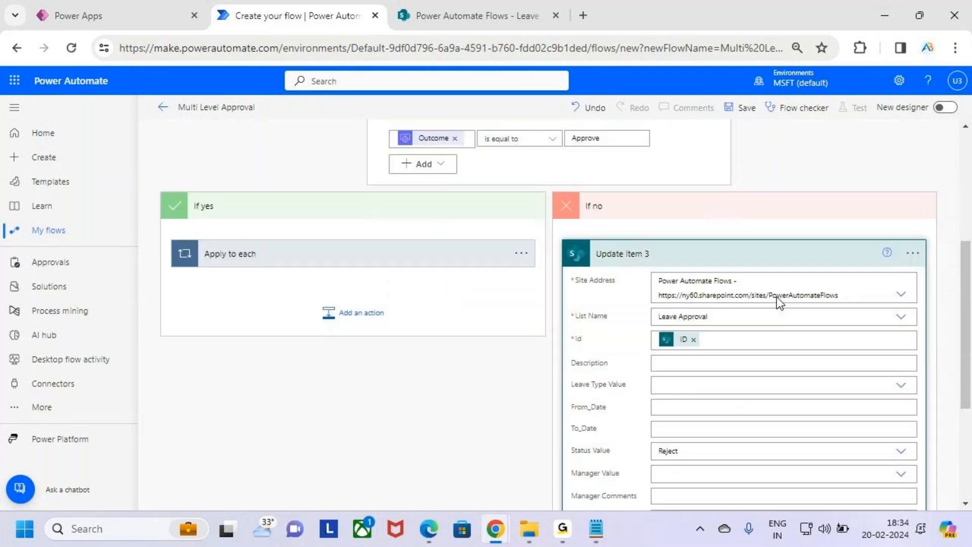
{"action": "scroll", "coordinate": [777, 299], "scroll_direction": "down", "scroll_amount": 3}
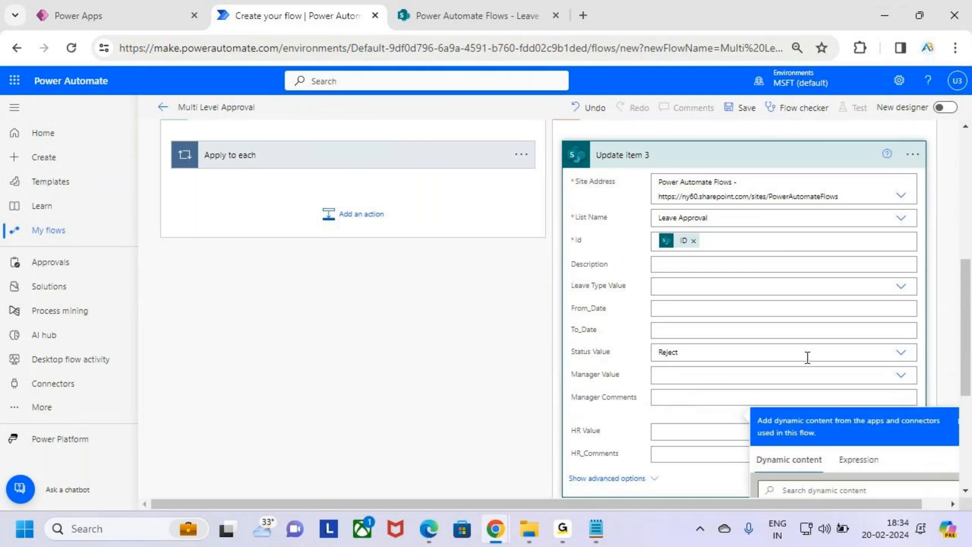
{"action": "scroll", "coordinate": [807, 357], "scroll_direction": "down", "scroll_amount": 4}
{"action": "scroll", "coordinate": [887, 362], "scroll_direction": "down", "scroll_amount": 8}
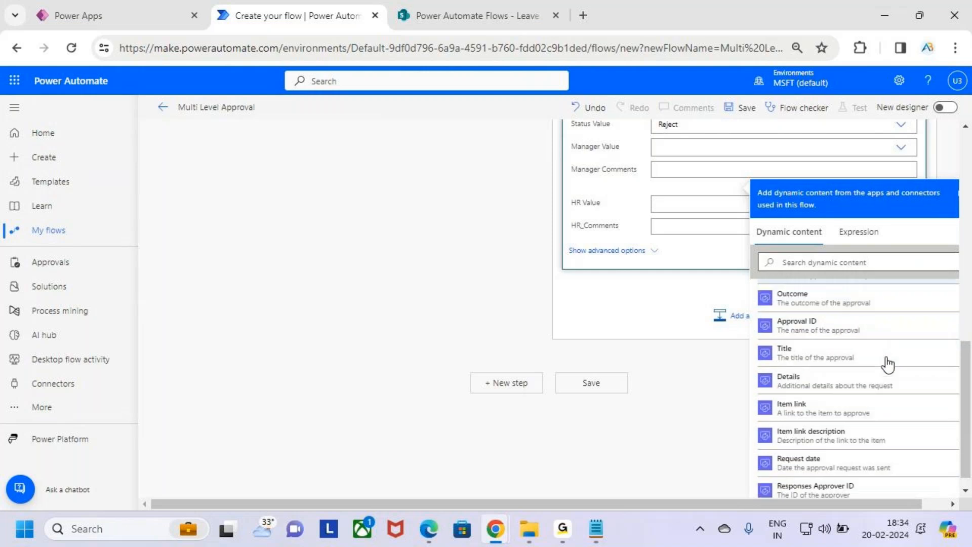
{"action": "scroll", "coordinate": [887, 365], "scroll_direction": "down", "scroll_amount": 1}
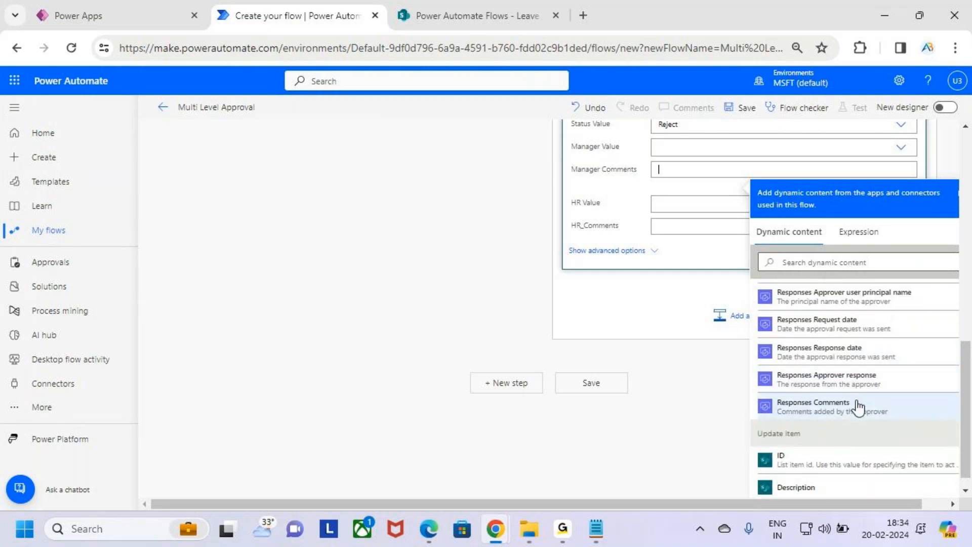
{"action": "left_click", "coordinate": [894, 411]}
{"action": "left_click", "coordinate": [763, 293]}
{"action": "scroll", "coordinate": [767, 313], "scroll_direction": "down", "scroll_amount": 2}
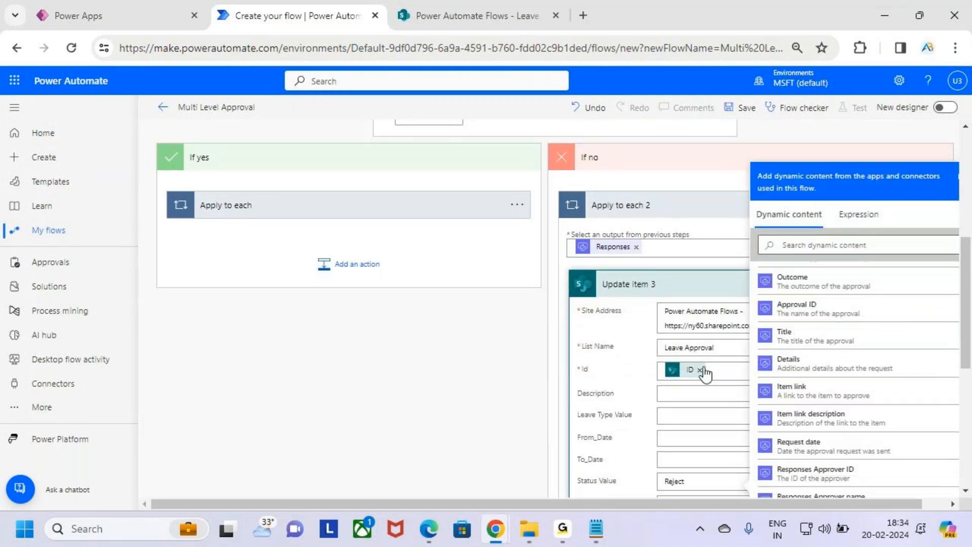
{"action": "scroll", "coordinate": [740, 362], "scroll_direction": "down", "scroll_amount": 5}
{"action": "scroll", "coordinate": [744, 365], "scroll_direction": "up", "scroll_amount": 5}
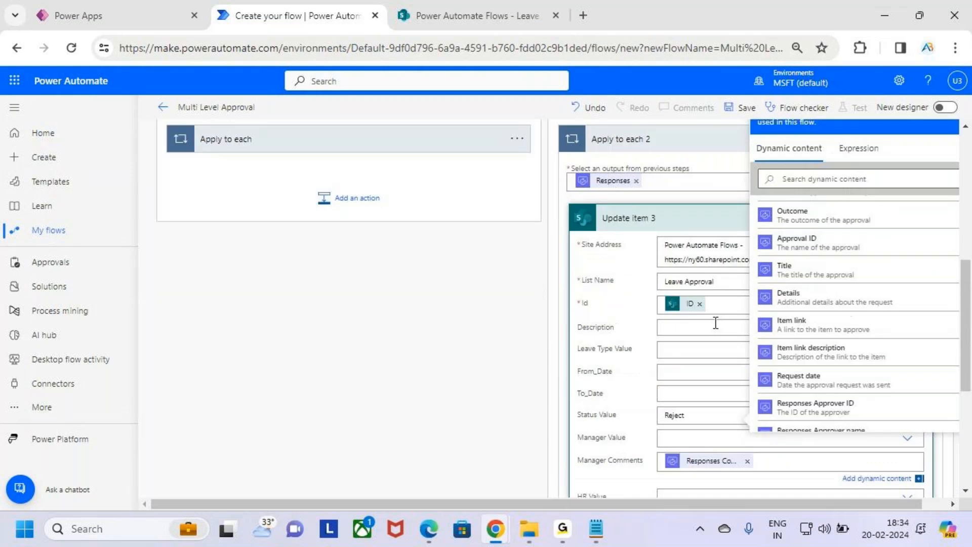
{"action": "left_click", "coordinate": [702, 223]}
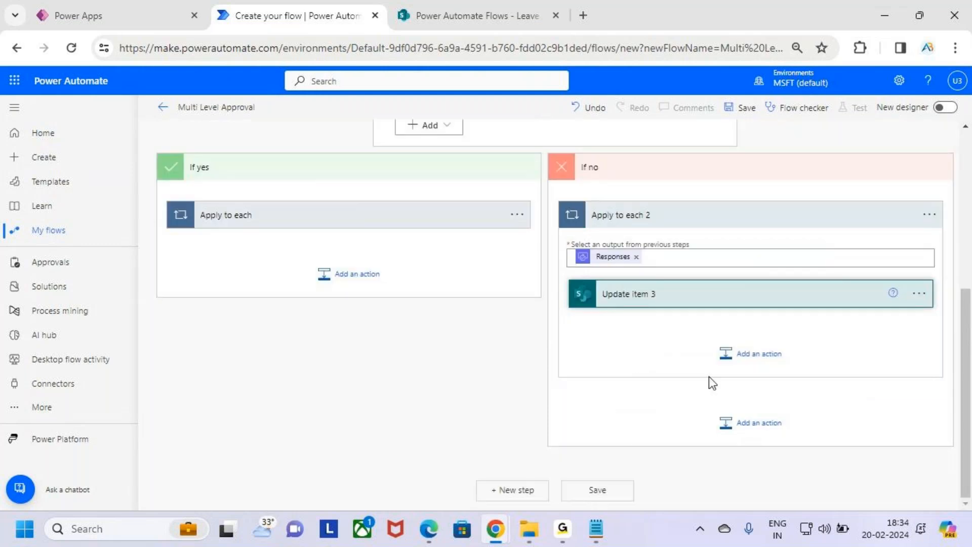
Search 'Send an Em' and add Office 365 Outlook's Send an email (V2) below Update item 3.
{"action": "left_click", "coordinate": [755, 364]}
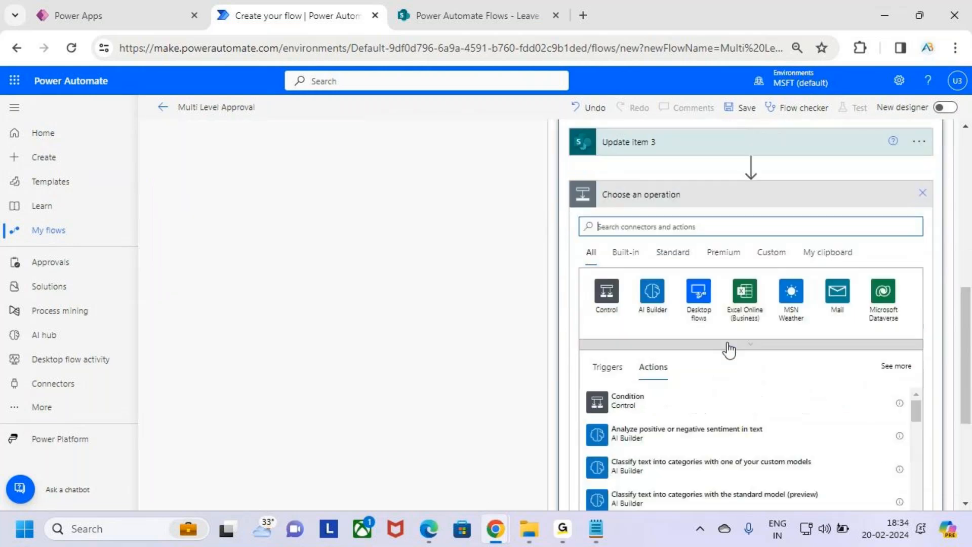
{"action": "type", "text": "Sern"}
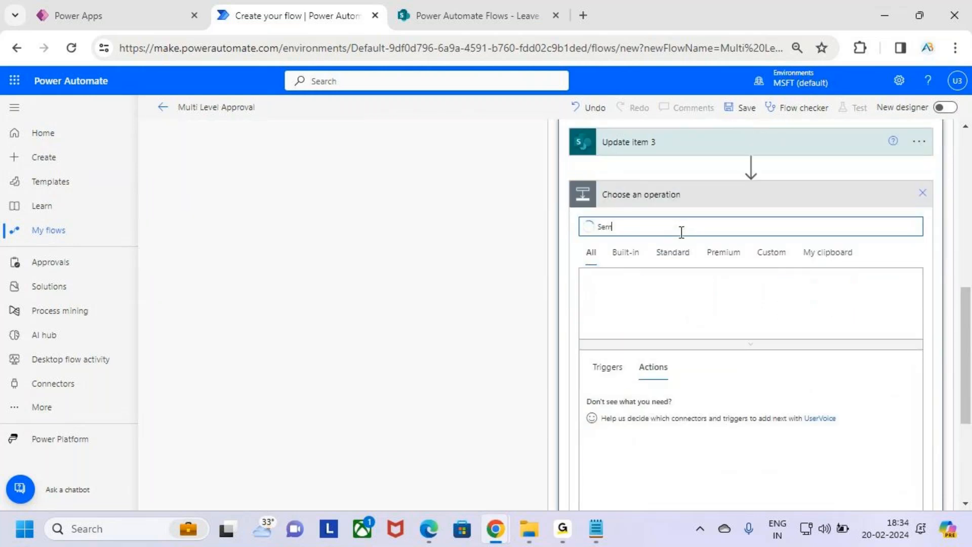
{"action": "type", "text": "d an"}
{"action": "key", "text": "BackSpace"}
{"action": "key", "text": "BackSpace"}
{"action": "key", "text": "BackSpace"}
{"action": "key", "text": "BackSpace"}
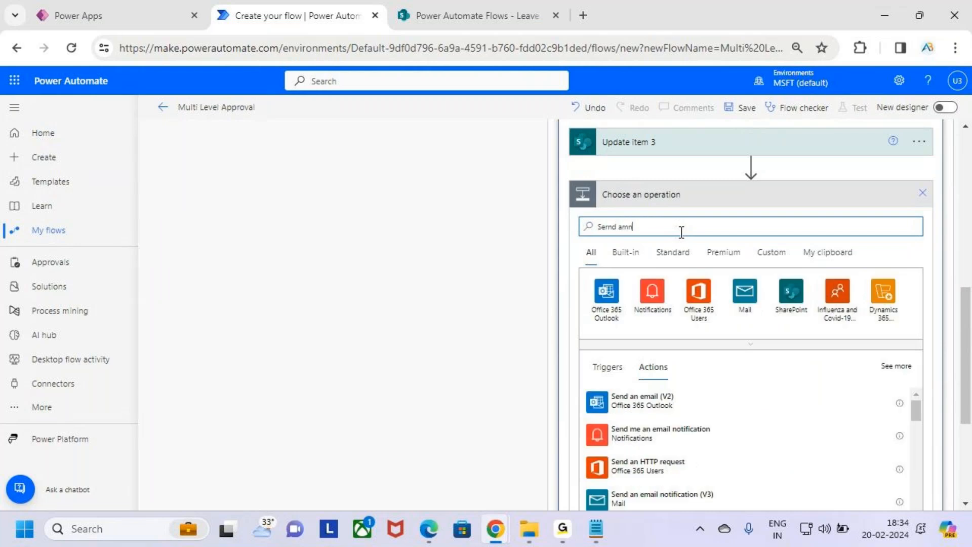
{"action": "key", "text": "BackSpace"}
{"action": "key", "text": "BackSpace"}
{"action": "type", "text": "S"}
{"action": "key", "text": "BackSpace"}
{"action": "type", "text": "S"}
{"action": "key", "text": "BackSpace"}
{"action": "type", "text": "Send an Email"}
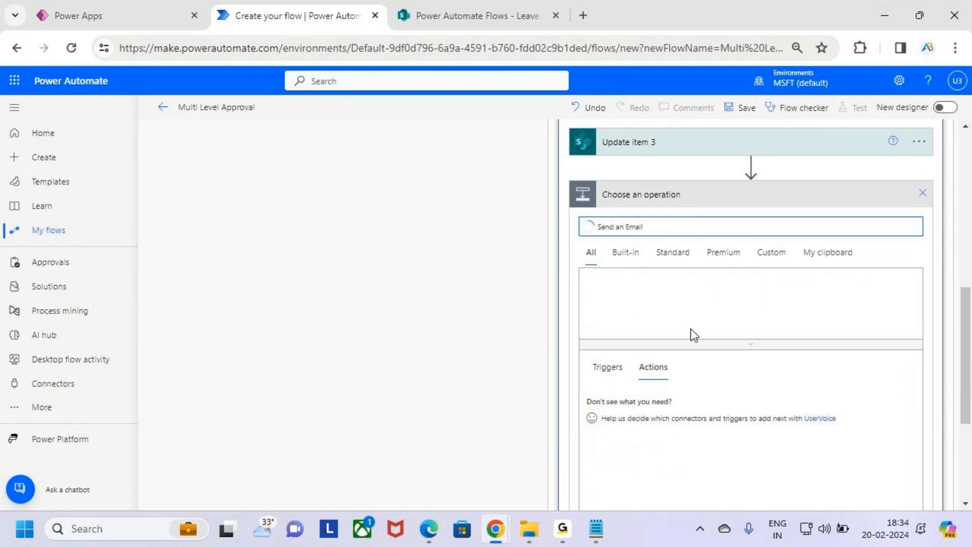
{"action": "scroll", "coordinate": [679, 364], "scroll_direction": "down", "scroll_amount": 3}
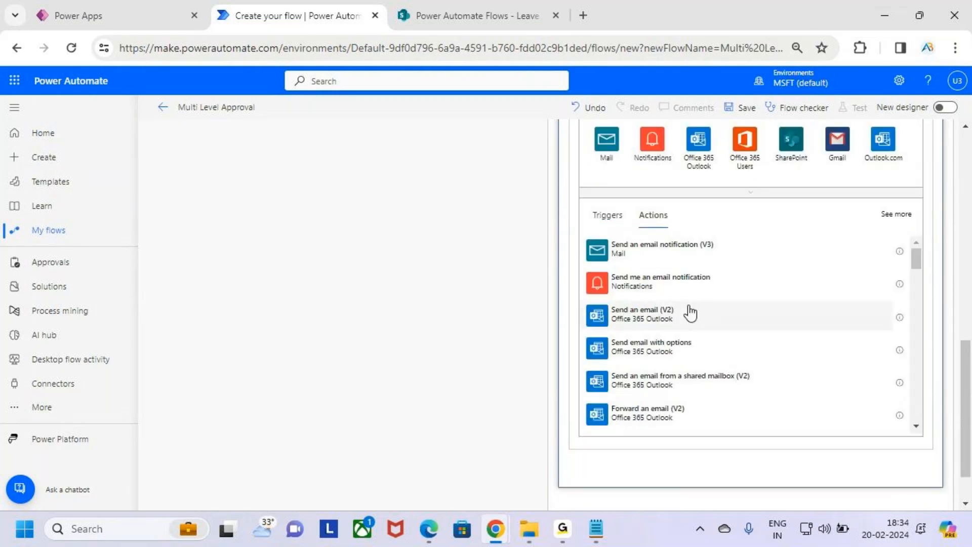
{"action": "left_click", "coordinate": [690, 313]}
{"action": "left_click", "coordinate": [720, 211]}
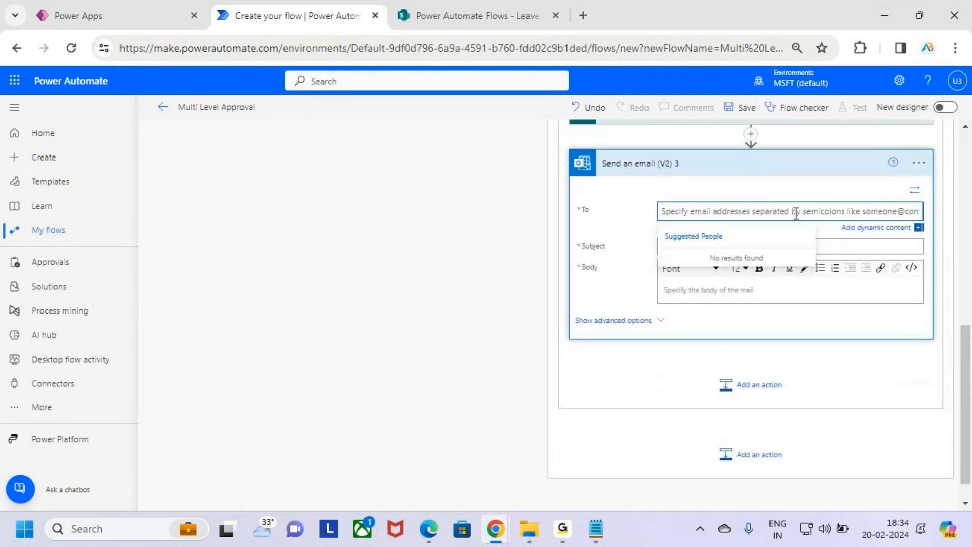
Address the email to Created By Email with the subject 'Rejected'.
{"action": "left_click", "coordinate": [865, 229]}
{"action": "scroll", "coordinate": [861, 406], "scroll_direction": "down", "scroll_amount": 2}
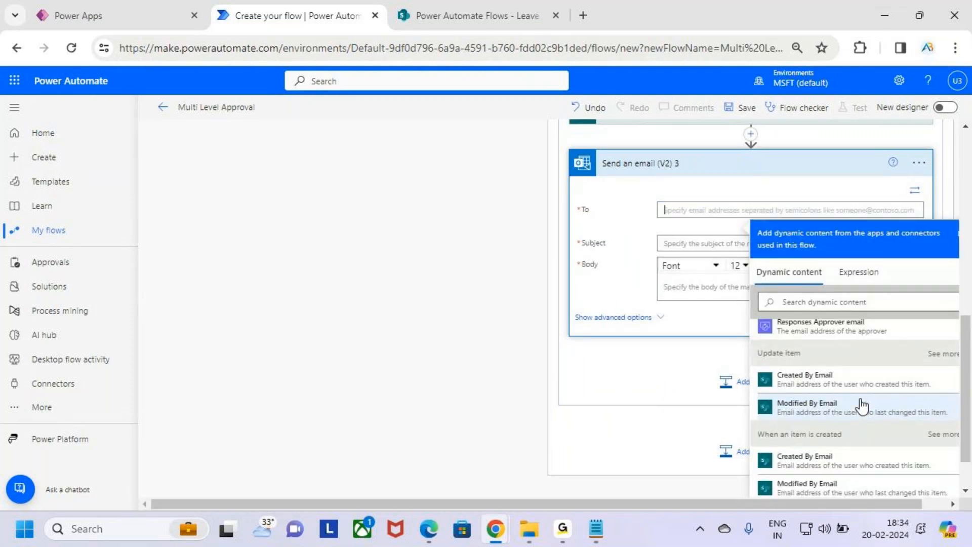
{"action": "left_click_drag", "start_coordinate": [764, 449], "coordinate": [867, 472]}
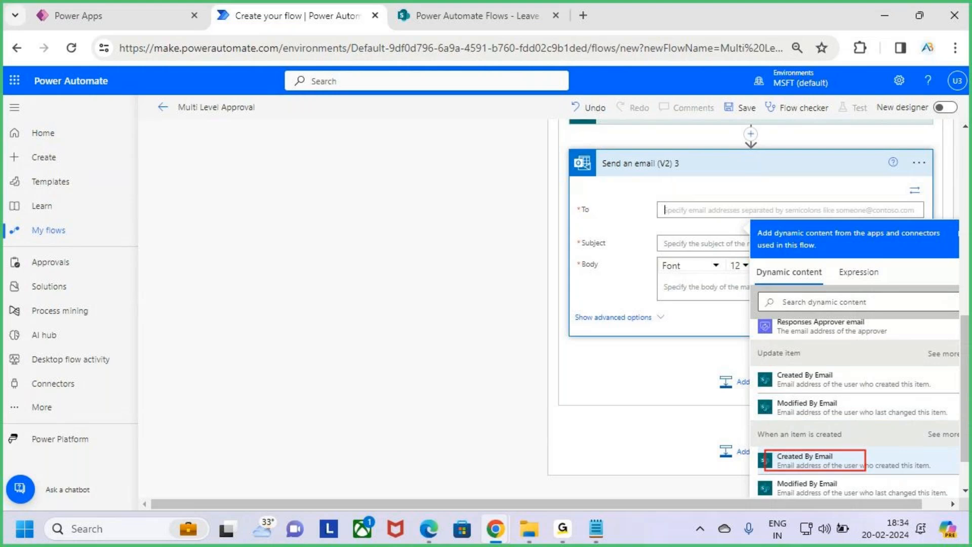
{"action": "left_click", "coordinate": [861, 461]}
{"action": "left_click", "coordinate": [710, 245]}
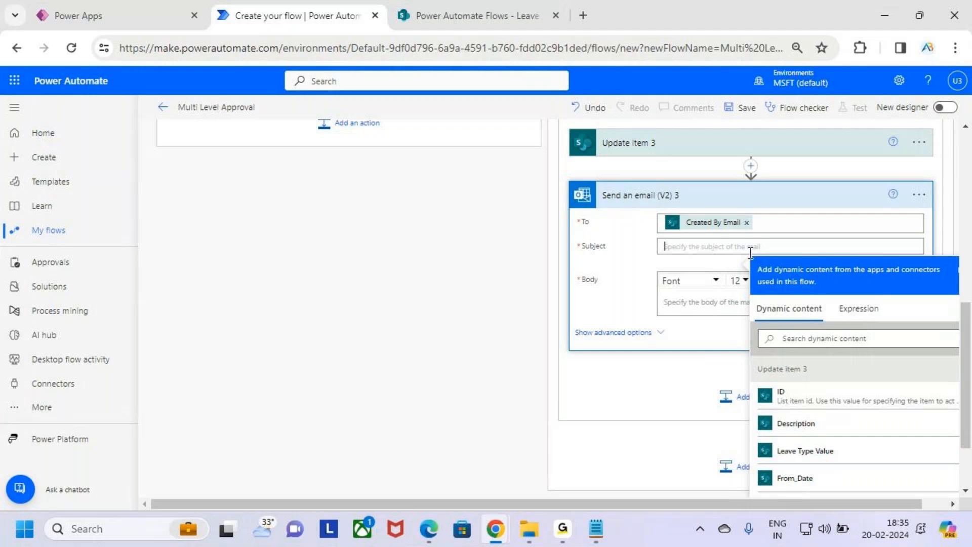
{"action": "type", "text": "Rejected"}
Start the email body with a greeting followed by Created By DisplayName.
{"action": "left_click", "coordinate": [720, 302]}
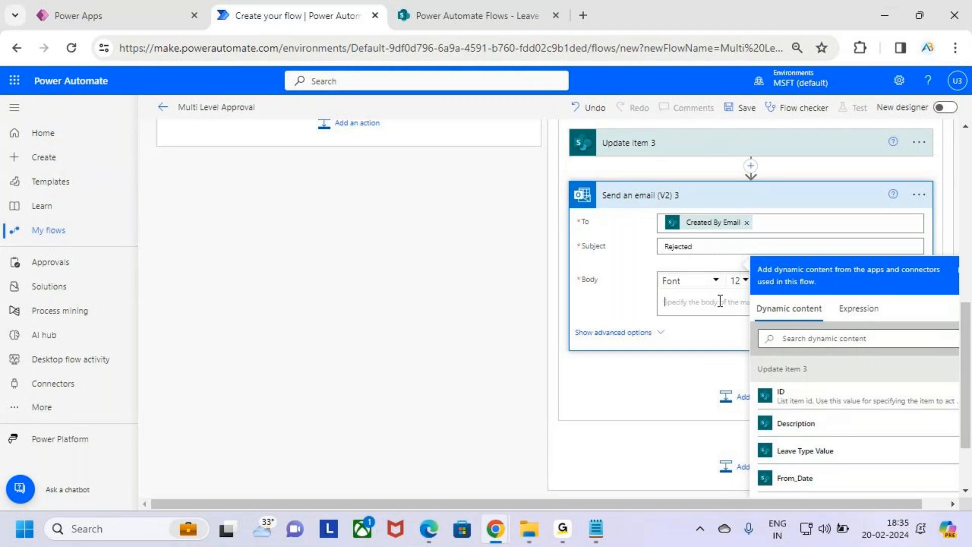
{"action": "type", "text": "H"}
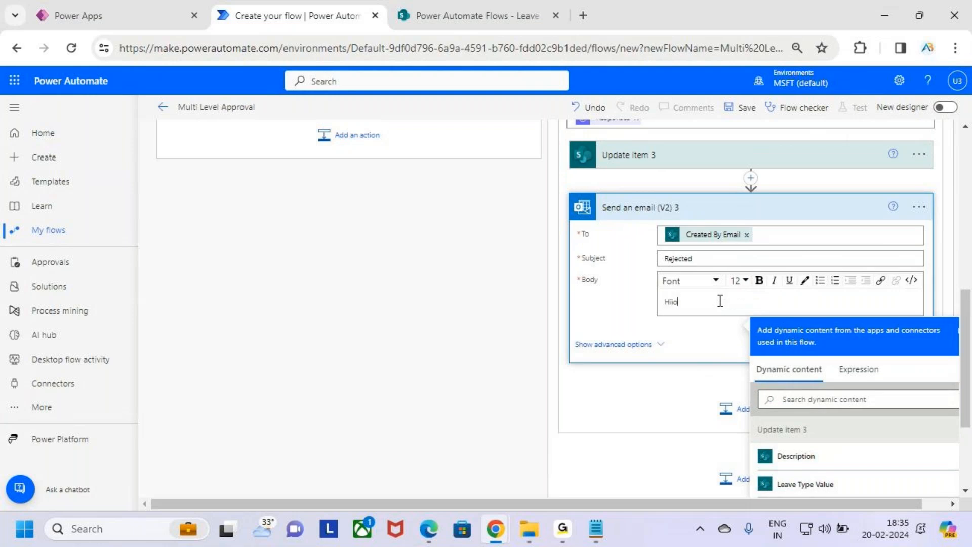
{"action": "type", "text": "i"}
{"action": "key", "text": "BackSpace"}
{"action": "key", "text": "BackSpace"}
{"action": "type", "text": "H"}
{"action": "key", "text": "BackSpace"}
{"action": "type", "text": "H"}
{"action": "key", "text": "BackSpace"}
{"action": "type", "text": "H"}
{"action": "scroll", "coordinate": [861, 375], "scroll_direction": "down", "scroll_amount": 10}
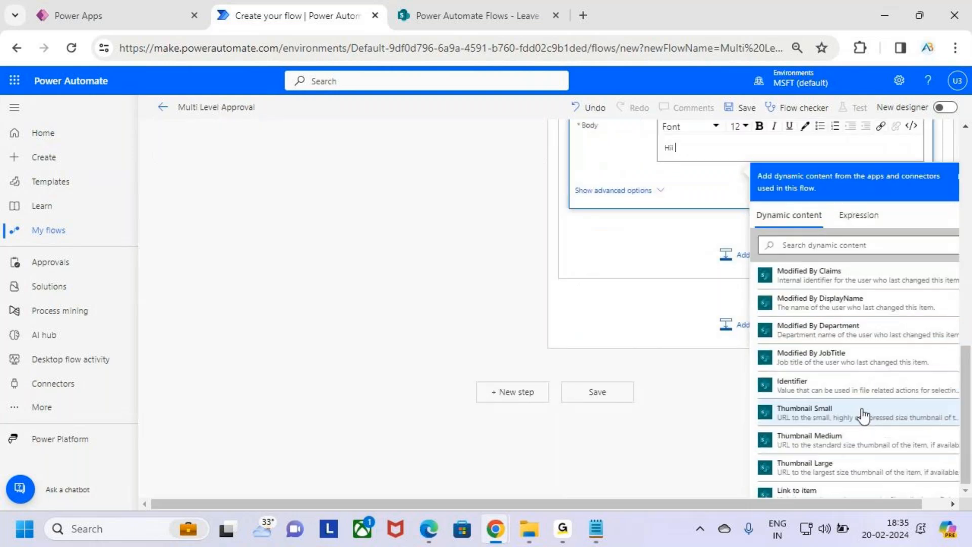
{"action": "scroll", "coordinate": [864, 431], "scroll_direction": "down", "scroll_amount": 5}
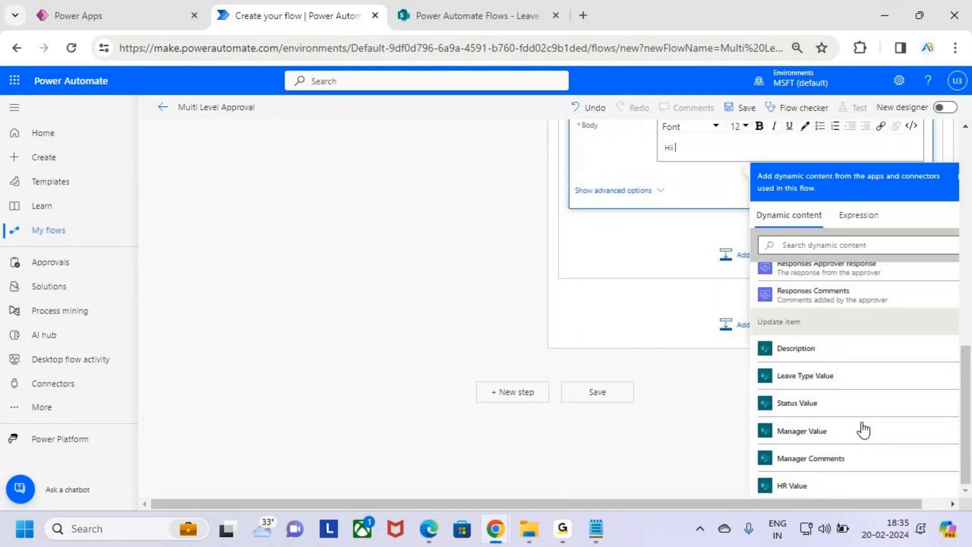
{"action": "scroll", "coordinate": [863, 428], "scroll_direction": "down", "scroll_amount": 10}
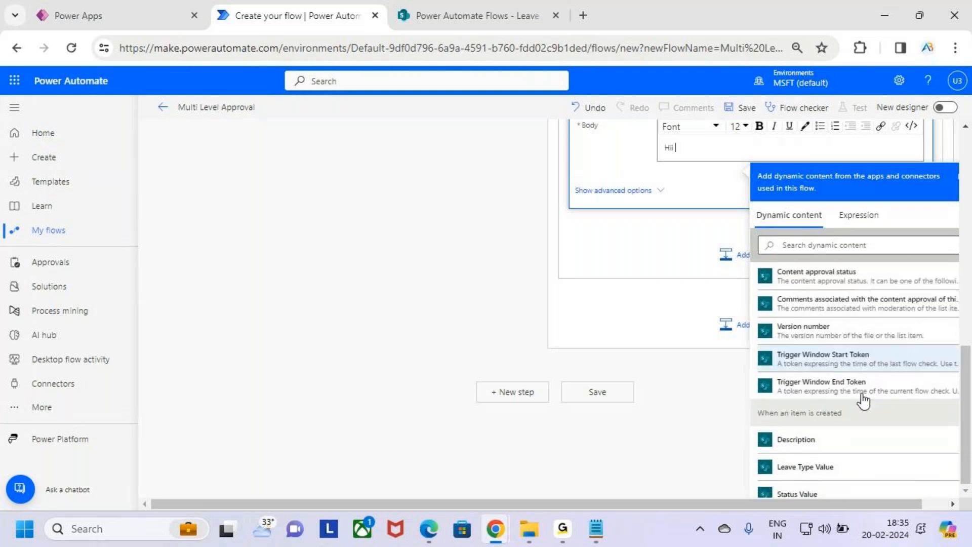
{"action": "left_click_drag", "start_coordinate": [751, 353], "coordinate": [864, 376]}
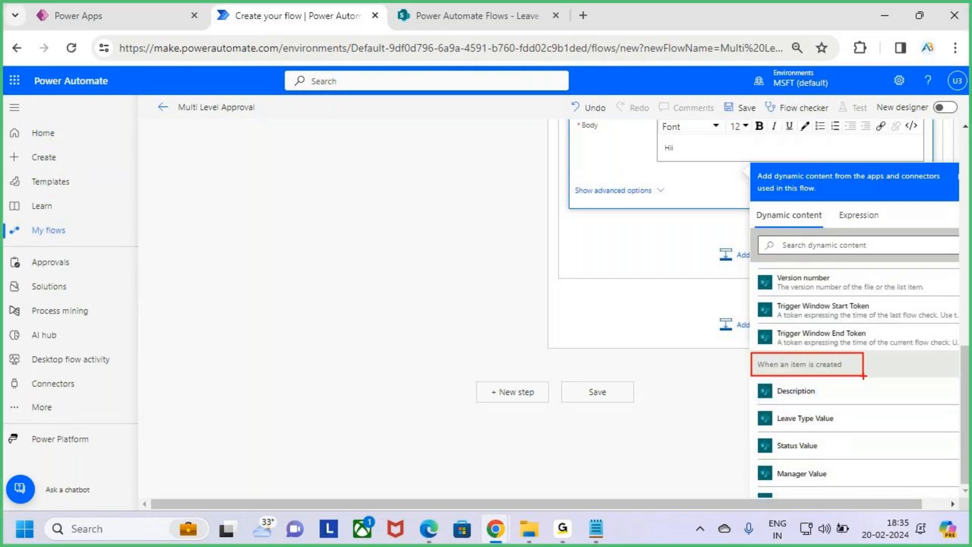
{"action": "scroll", "coordinate": [855, 417], "scroll_direction": "down", "scroll_amount": 5}
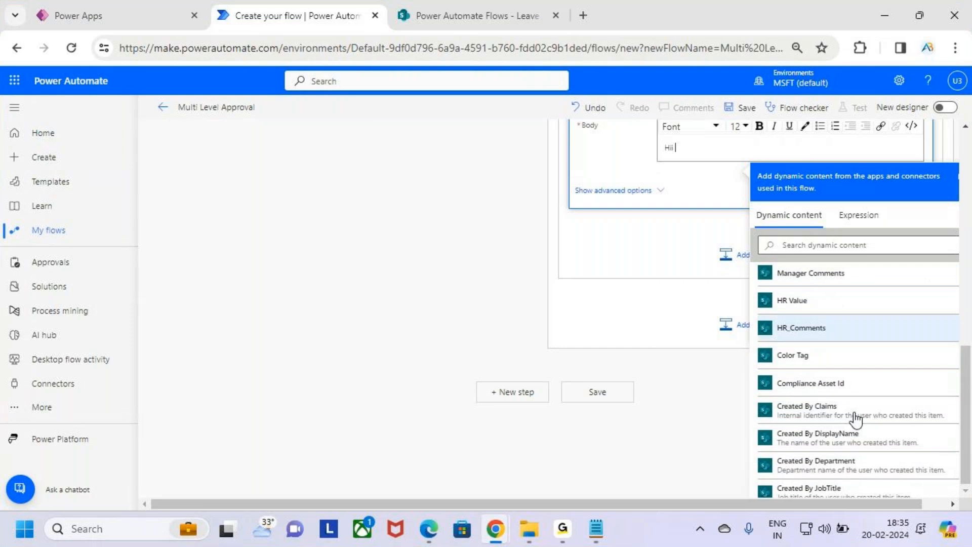
{"action": "scroll", "coordinate": [856, 415], "scroll_direction": "up", "scroll_amount": 2}
{"action": "scroll", "coordinate": [856, 416], "scroll_direction": "down", "scroll_amount": 4}
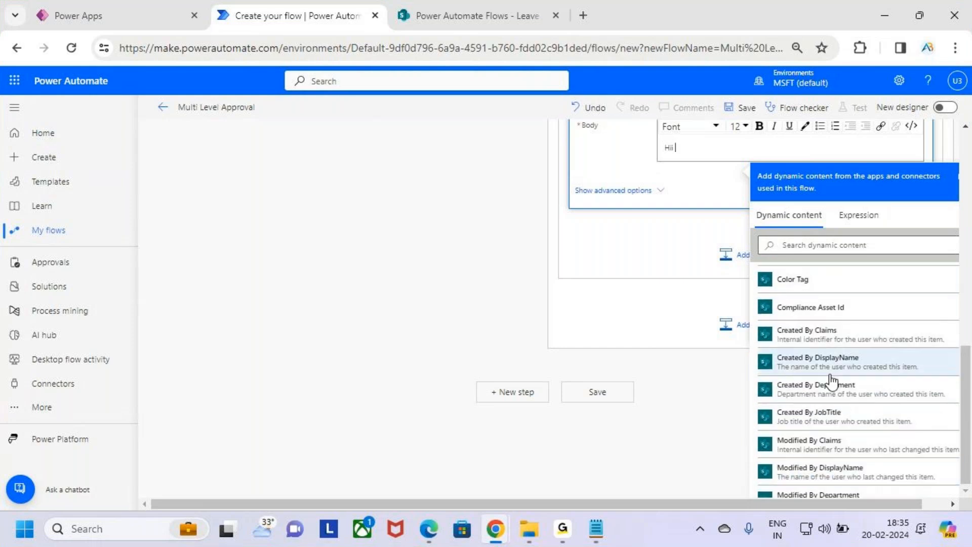
{"action": "left_click", "coordinate": [841, 358]}
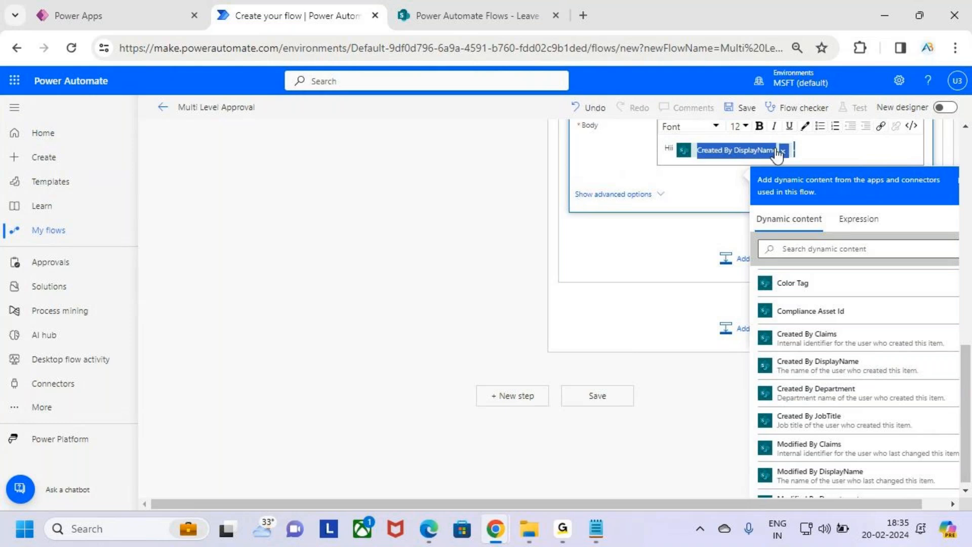
Add a comma after the name and begin a new line 'Your Leave Request'.
{"action": "left_click", "coordinate": [824, 150]}
{"action": "type", "text": ","}
{"action": "key", "text": "Return"}
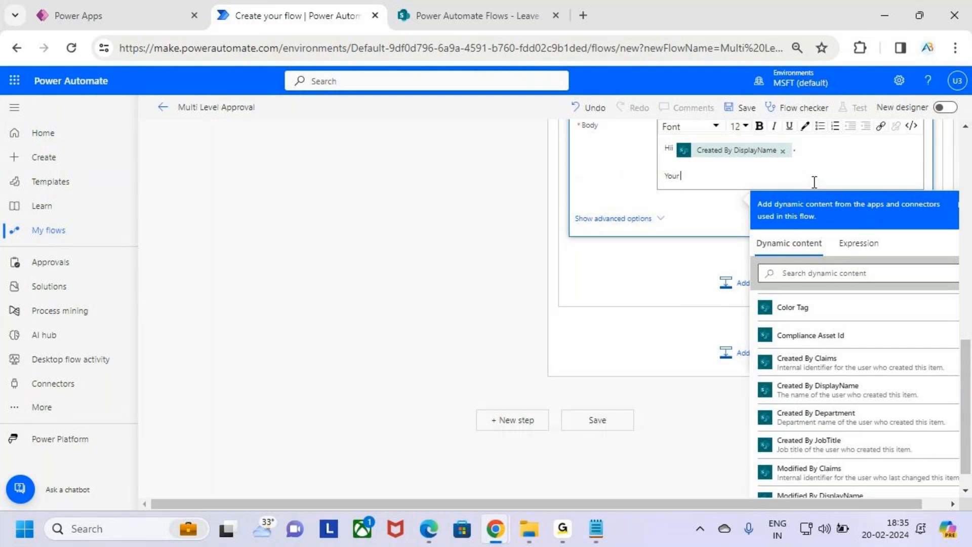
{"action": "type", "text": "Your Leave Request has been"}
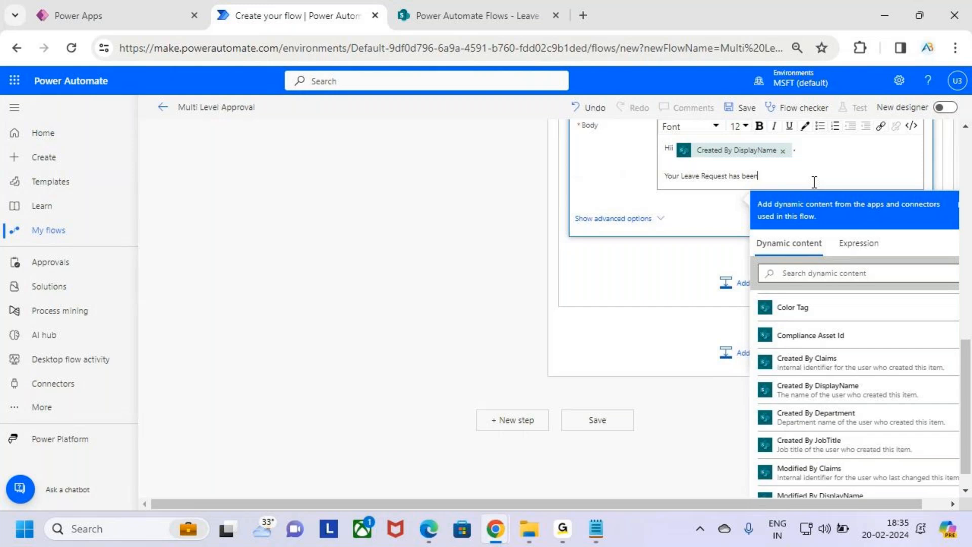
Continue the rejection body with Outcome and ' by Manager', making Manager bold.
{"action": "scroll", "coordinate": [790, 378], "scroll_direction": "up", "scroll_amount": 3}
{"action": "scroll", "coordinate": [825, 385], "scroll_direction": "down", "scroll_amount": 2}
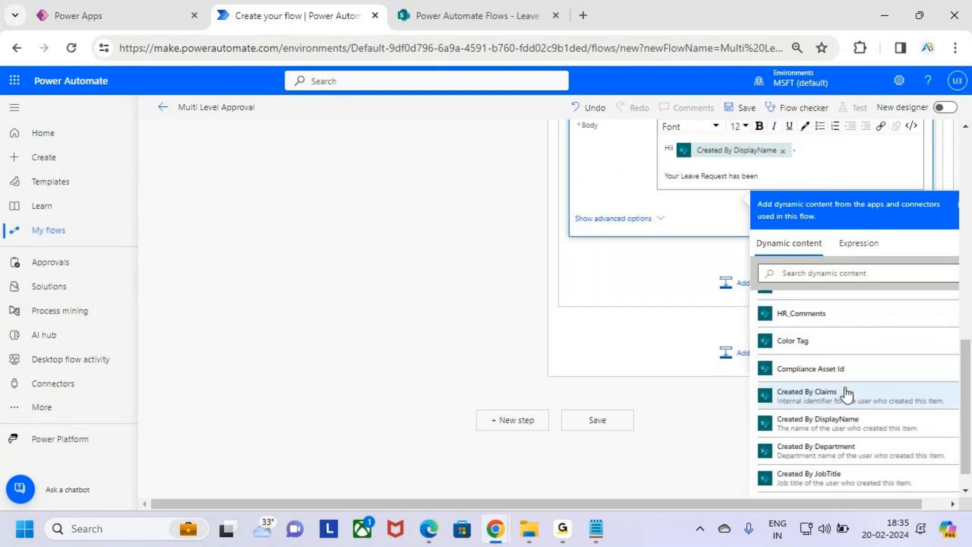
{"action": "scroll", "coordinate": [846, 398], "scroll_direction": "up", "scroll_amount": 5}
{"action": "scroll", "coordinate": [842, 401], "scroll_direction": "up", "scroll_amount": 5}
{"action": "scroll", "coordinate": [664, 292], "scroll_direction": "up", "scroll_amount": 5}
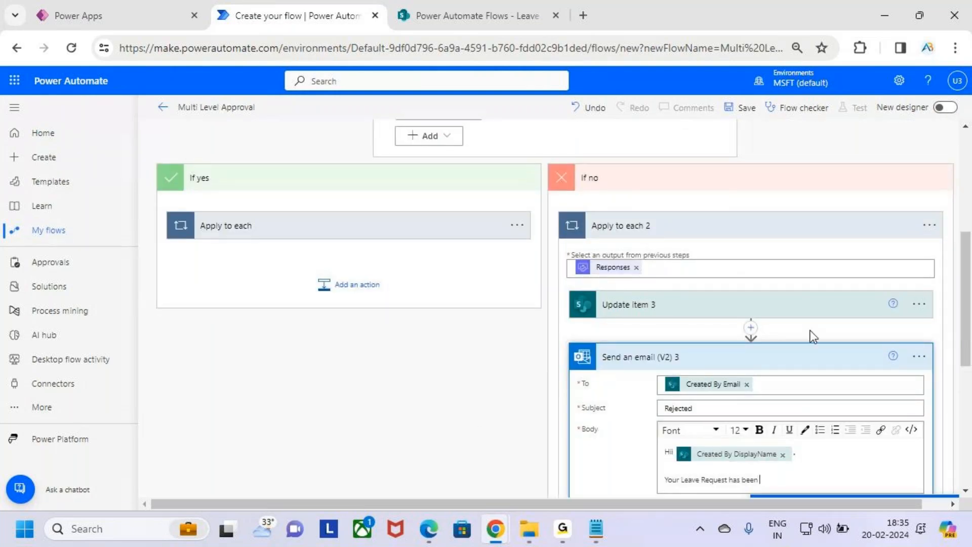
{"action": "scroll", "coordinate": [858, 211], "scroll_direction": "down", "scroll_amount": 5}
{"action": "scroll", "coordinate": [859, 336], "scroll_direction": "down", "scroll_amount": 10}
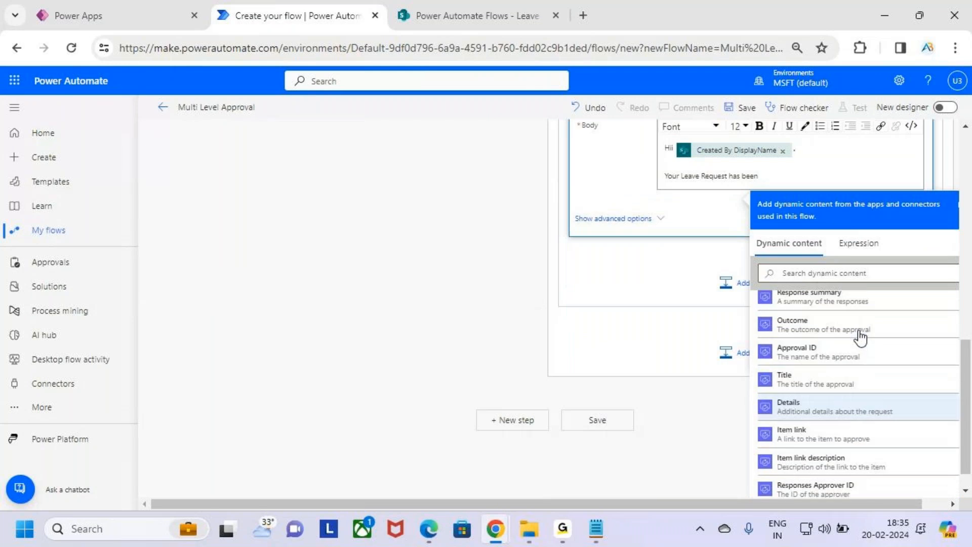
{"action": "scroll", "coordinate": [859, 338], "scroll_direction": "up", "scroll_amount": 5}
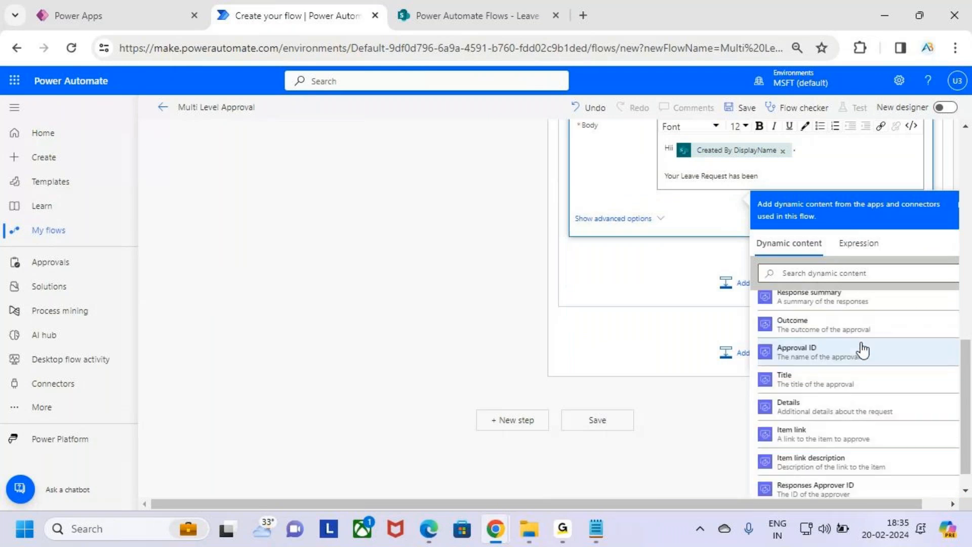
{"action": "left_click", "coordinate": [828, 328]}
{"action": "type", "text": "by"}
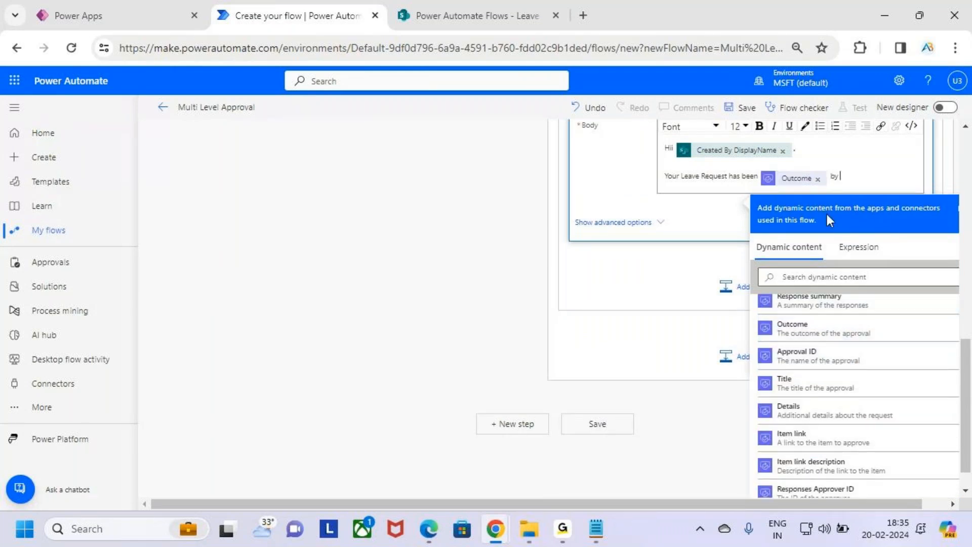
{"action": "type", "text": " Manager"}
{"action": "key", "text": "shift+Left"}
{"action": "key", "text": "shift+Left"}
{"action": "key", "text": "shift+Left"}
{"action": "key", "text": "shift+Left"}
{"action": "key", "text": "shift+Left"}
{"action": "key", "text": "shift+Left"}
{"action": "key", "text": "shift+Left"}
{"action": "key", "text": "ctrl+b"}
{"action": "left_click", "coordinate": [797, 178]}
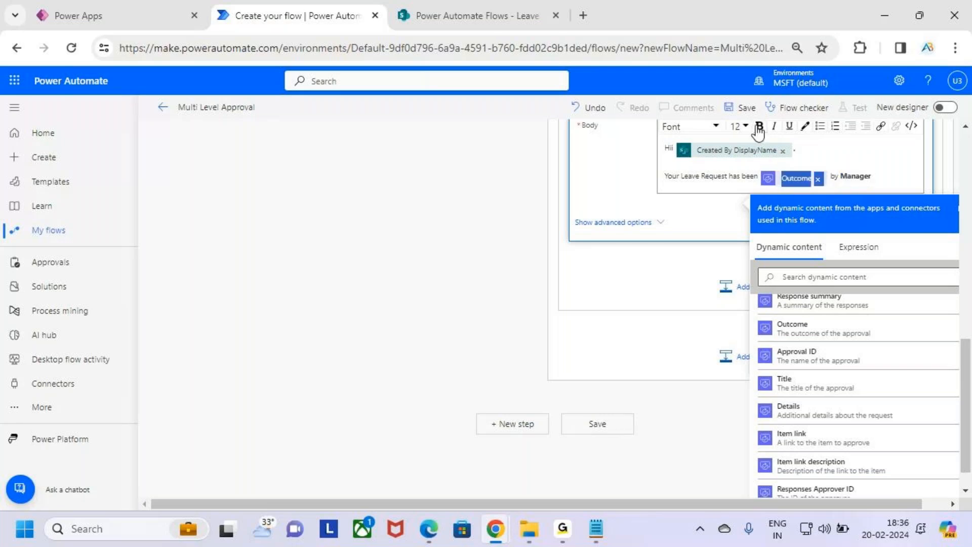
{"action": "left_click", "coordinate": [888, 178]}
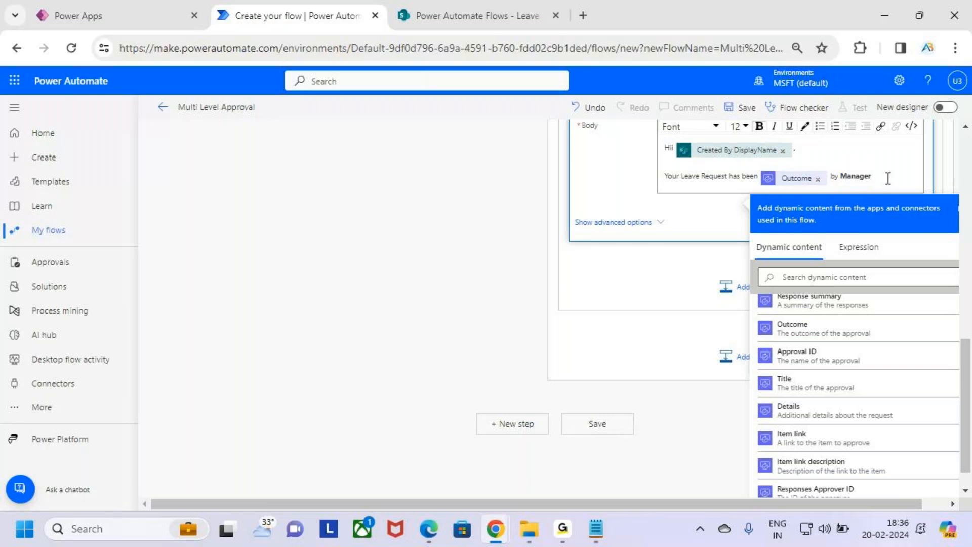
Add a 'Mgr_Comments' line followed by the approver's Responses Comments, then collapse the email.
{"action": "key", "text": "Return"}
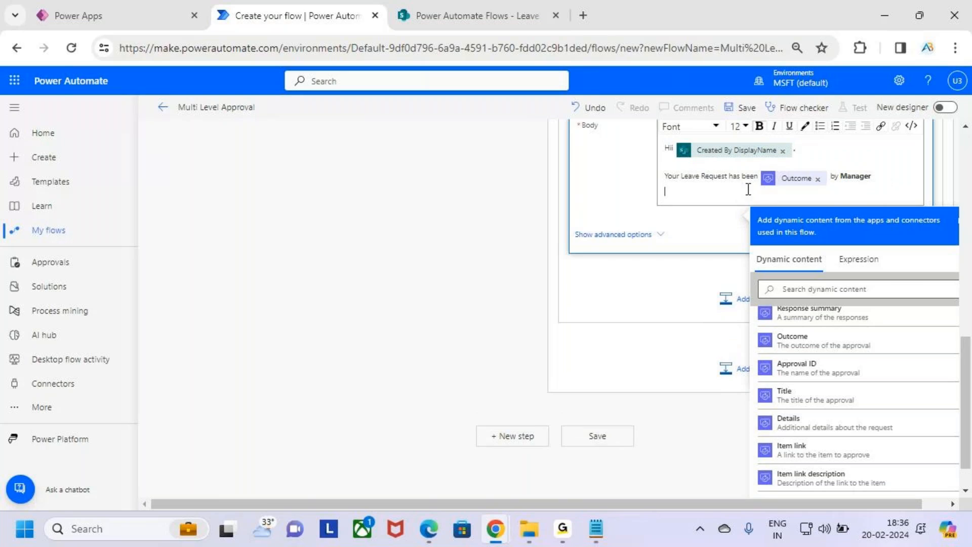
{"action": "scroll", "coordinate": [748, 227], "scroll_direction": "up", "scroll_amount": 3}
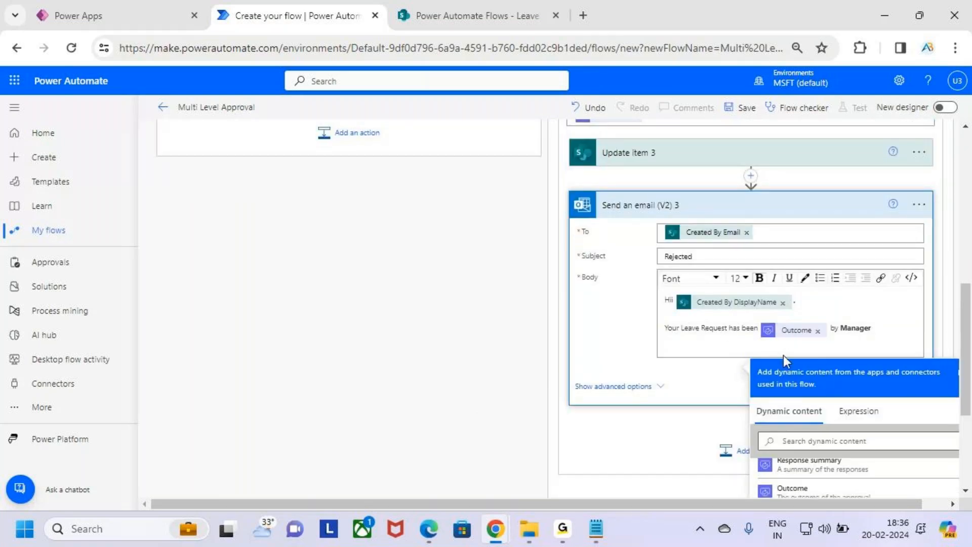
{"action": "left_click", "coordinate": [691, 345]}
{"action": "key", "text": "Return"}
{"action": "type", "text": "M"}
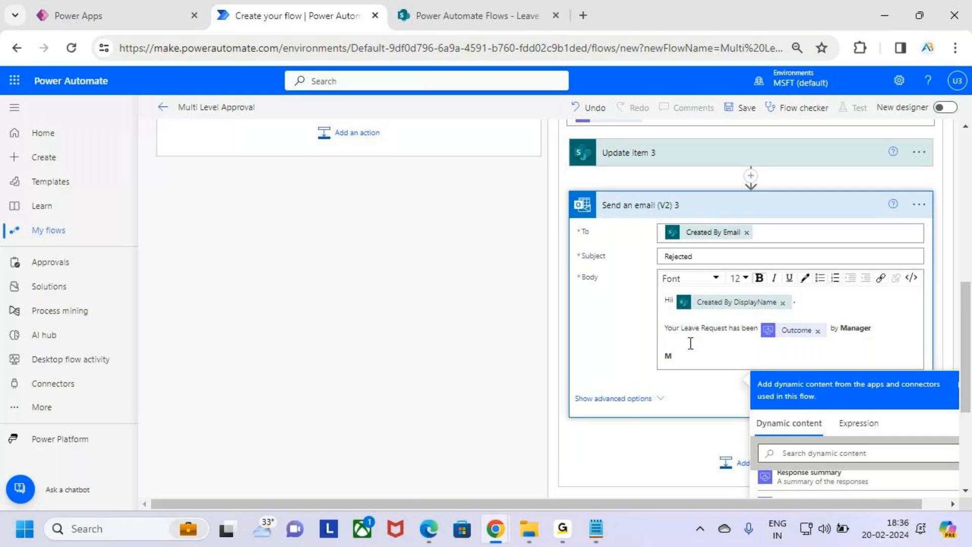
{"action": "type", "text": "gr_Comments"}
{"action": "key", "text": "shift+Left"}
{"action": "key", "text": "shift+Left"}
{"action": "key", "text": "shift+Left"}
{"action": "key", "text": "shift+Left"}
{"action": "key", "text": "shift+Left"}
{"action": "key", "text": "shift+Left"}
{"action": "key", "text": "shift+Left"}
{"action": "key", "text": "shift+Left"}
{"action": "key", "text": "shift+Left"}
{"action": "key", "text": "shift+Left"}
{"action": "key", "text": "shift+Left"}
{"action": "key", "text": "shift+Left"}
{"action": "key", "text": "shift+Left"}
{"action": "left_click", "coordinate": [774, 360]}
{"action": "scroll", "coordinate": [856, 324], "scroll_direction": "down", "scroll_amount": 1}
{"action": "scroll", "coordinate": [855, 324], "scroll_direction": "down", "scroll_amount": 2}
{"action": "scroll", "coordinate": [876, 371], "scroll_direction": "down", "scroll_amount": 5}
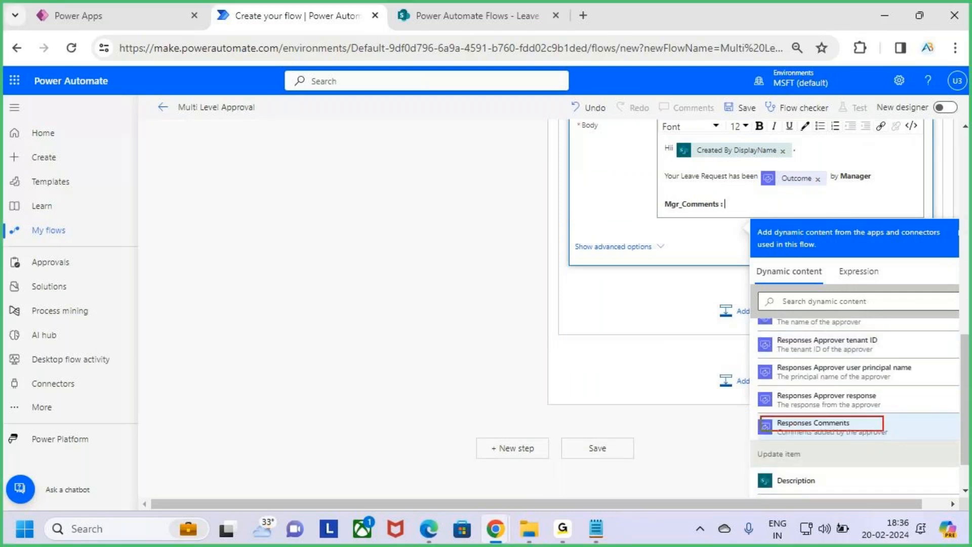
{"action": "left_click", "coordinate": [876, 430]}
{"action": "scroll", "coordinate": [721, 344], "scroll_direction": "up", "scroll_amount": 5}
{"action": "scroll", "coordinate": [814, 314], "scroll_direction": "down", "scroll_amount": 3}
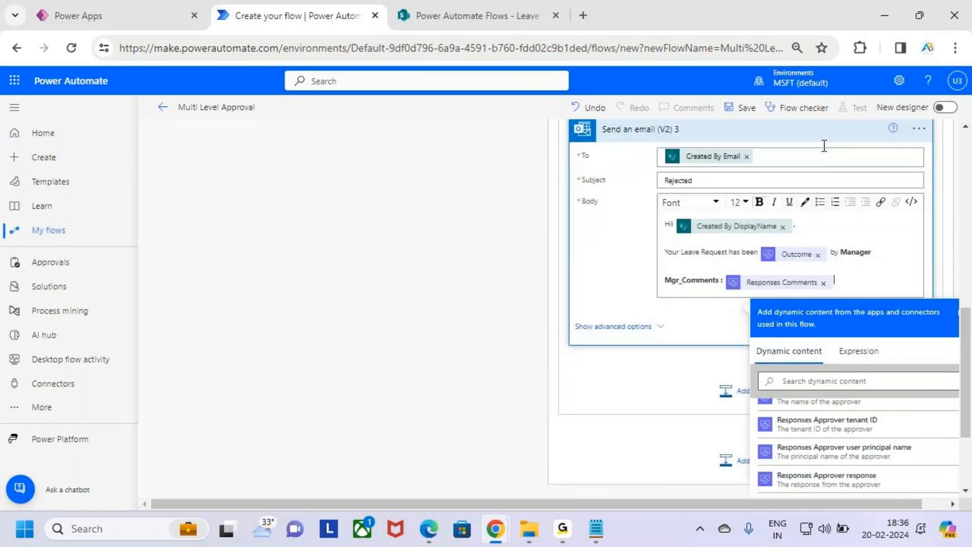
{"action": "left_click", "coordinate": [831, 130]}
{"action": "scroll", "coordinate": [820, 238], "scroll_direction": "up", "scroll_amount": 3}
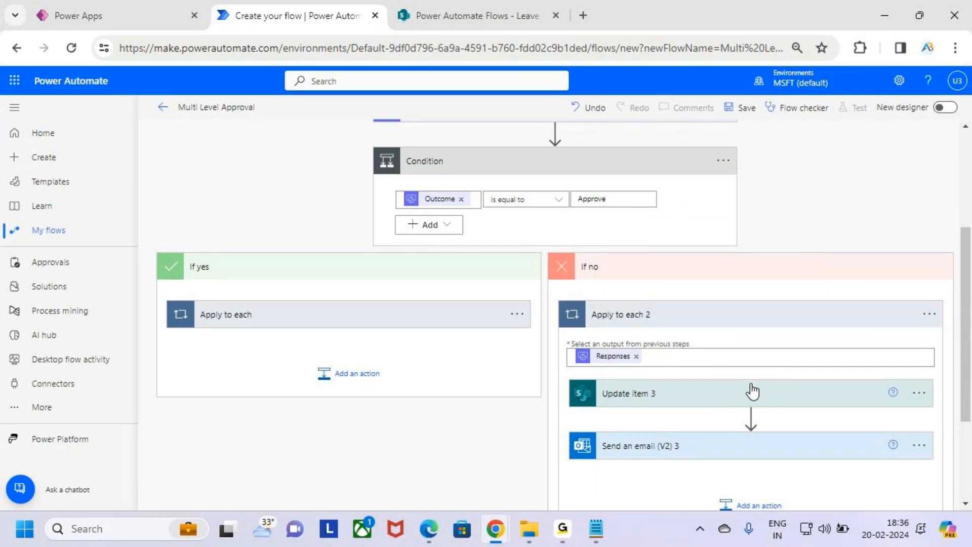
Expand the Apply to each loop under the If yes branch.
{"action": "scroll", "coordinate": [444, 381], "scroll_direction": "up", "scroll_amount": 3}
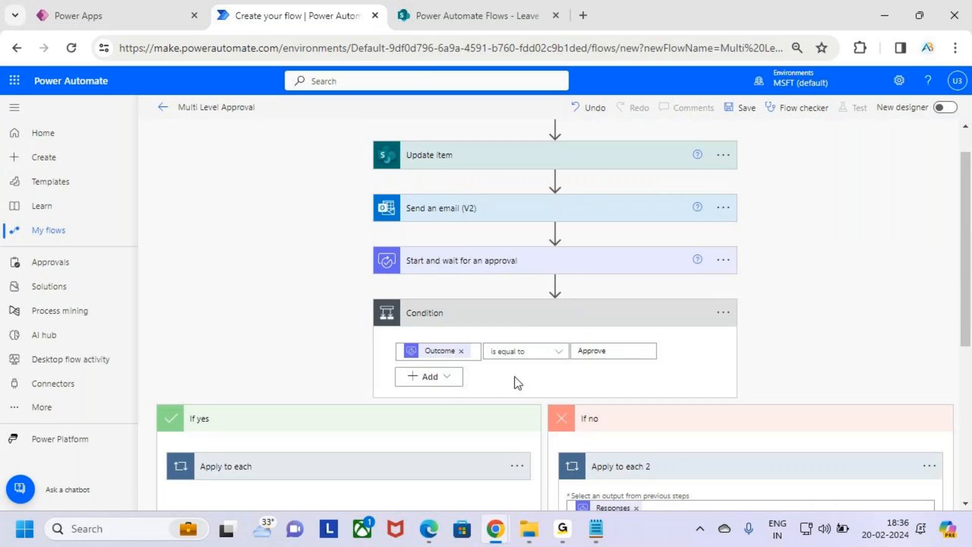
{"action": "scroll", "coordinate": [552, 286], "scroll_direction": "down", "scroll_amount": 2}
{"action": "key", "text": "ctrl+2"}
{"action": "left_click_drag", "start_coordinate": [525, 282], "coordinate": [584, 285]}
{"action": "key", "text": "Escape"}
{"action": "left_click", "coordinate": [329, 401]}
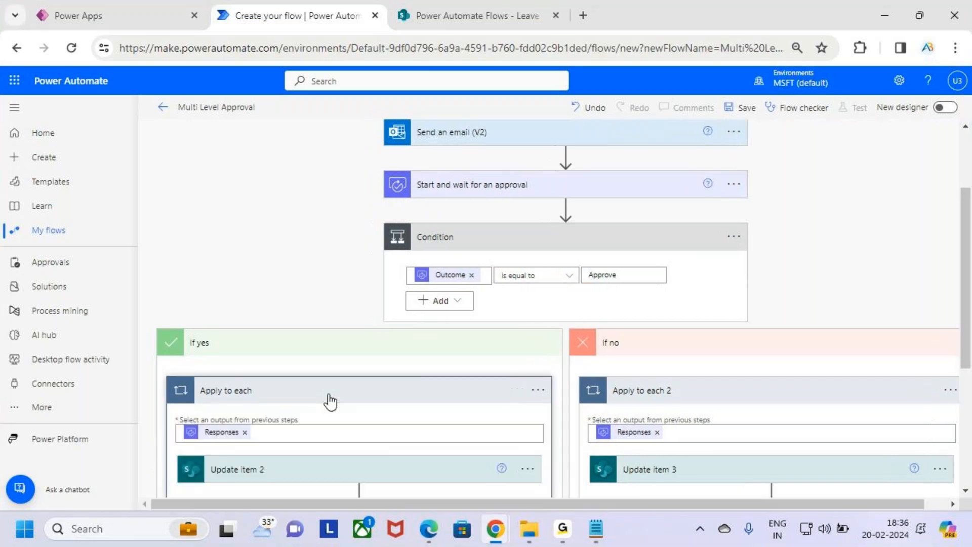
{"action": "scroll", "coordinate": [330, 402], "scroll_direction": "down", "scroll_amount": 3}
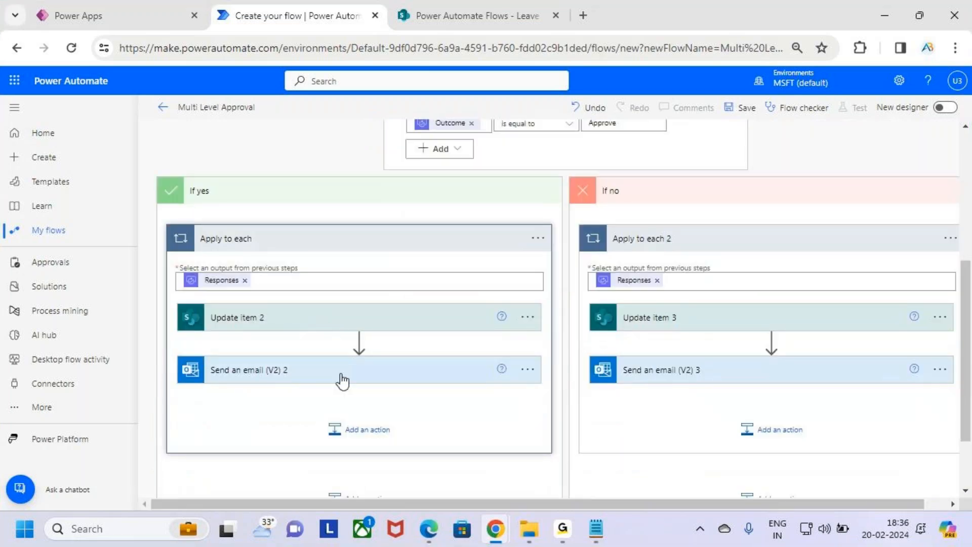
{"action": "scroll", "coordinate": [516, 293], "scroll_direction": "up", "scroll_amount": 2}
{"action": "key", "text": "ctrl+2"}
{"action": "left_click_drag", "start_coordinate": [534, 222], "coordinate": [576, 248]}
{"action": "left_click_drag", "start_coordinate": [524, 277], "coordinate": [563, 221]}
{"action": "key", "text": "Escape"}
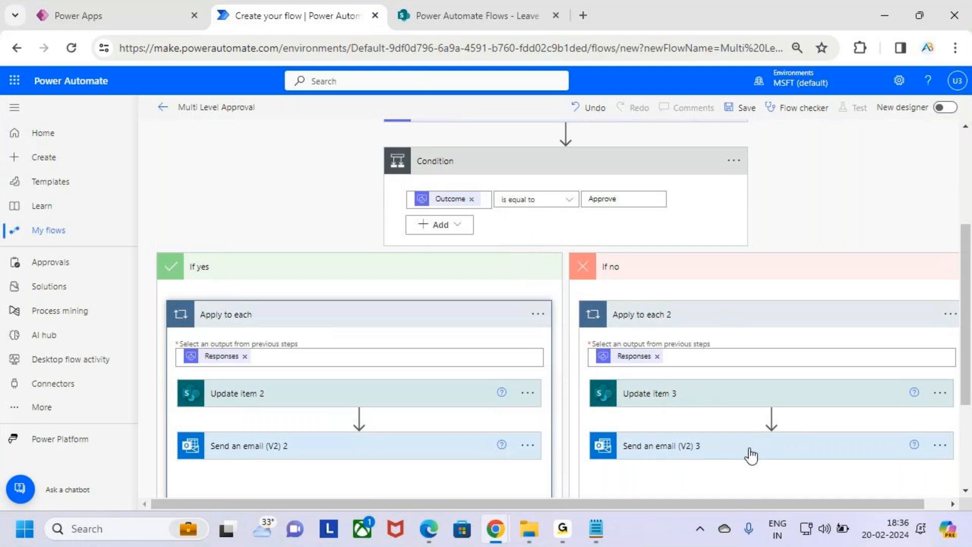
{"action": "key", "text": "ctrl+2"}
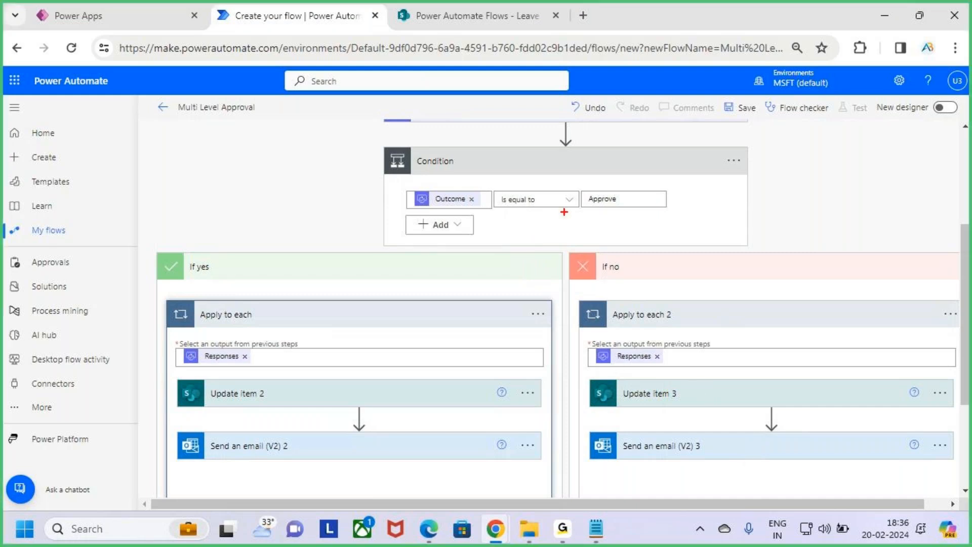
{"action": "left_click_drag", "start_coordinate": [562, 216], "coordinate": [593, 218]}
{"action": "key", "text": "Escape"}
{"action": "scroll", "coordinate": [323, 404], "scroll_direction": "down", "scroll_amount": 1}
{"action": "scroll", "coordinate": [323, 404], "scroll_direction": "down", "scroll_amount": 3}
Review Send an email (V2) 2 with its 'Waiting for HR Approval' subject, then collapse it.
{"action": "left_click", "coordinate": [380, 299]}
{"action": "scroll", "coordinate": [317, 376], "scroll_direction": "down", "scroll_amount": 3}
{"action": "left_click_drag", "start_coordinate": [363, 195], "coordinate": [285, 195]}
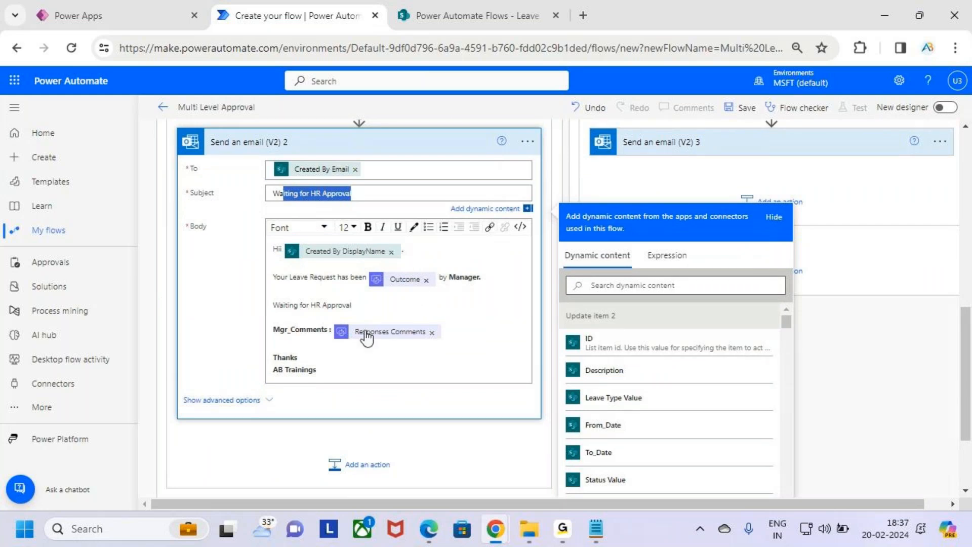
{"action": "scroll", "coordinate": [419, 218], "scroll_direction": "up", "scroll_amount": 2}
{"action": "left_click", "coordinate": [418, 226]}
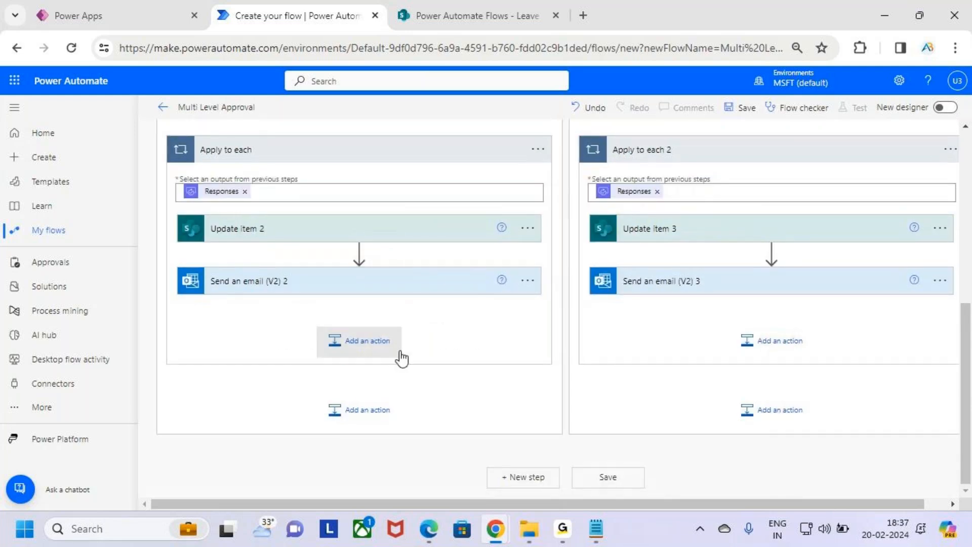
{"action": "left_click_drag", "start_coordinate": [319, 324], "coordinate": [402, 356]}
{"action": "key", "text": "Escape"}
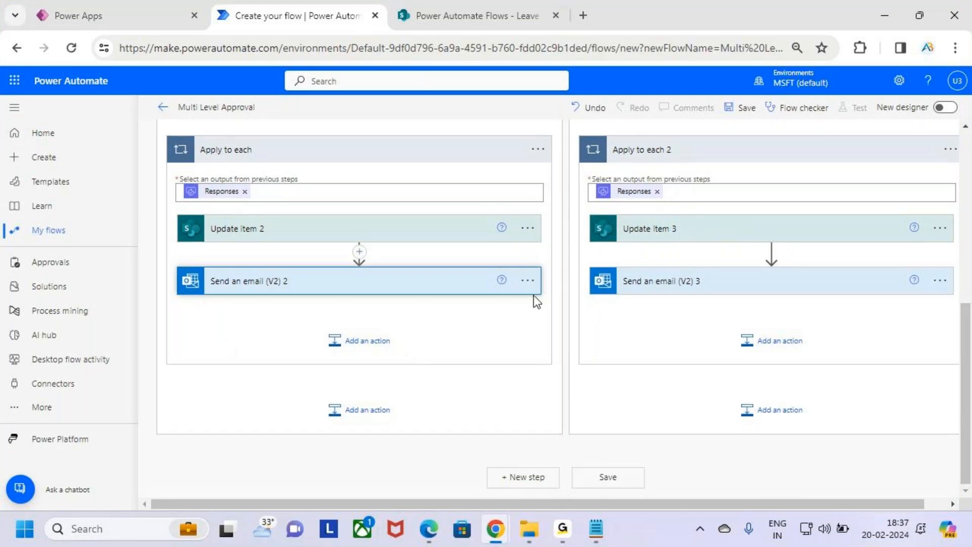
{"action": "scroll", "coordinate": [464, 332], "scroll_direction": "up", "scroll_amount": 2}
{"action": "key", "text": "ctrl+2"}
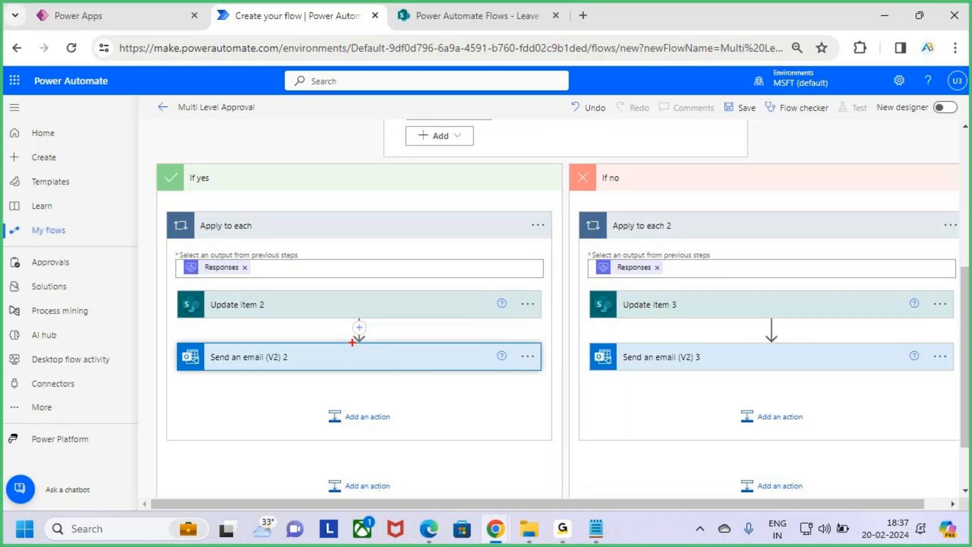
{"action": "left_click_drag", "start_coordinate": [304, 395], "coordinate": [441, 433]}
{"action": "key", "text": "Escape"}
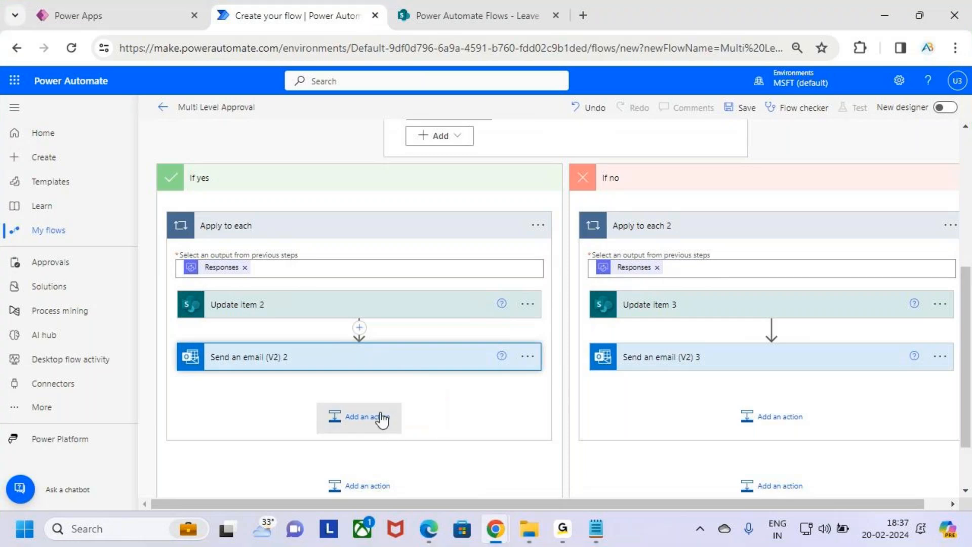
Add a Start and wait for an approval step after Send an email (V2) 2.
{"action": "left_click", "coordinate": [382, 419]}
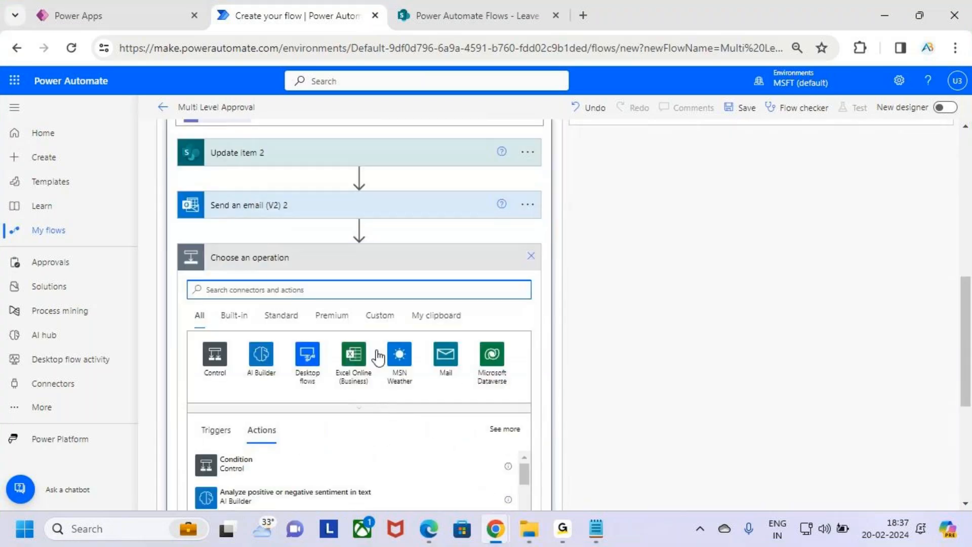
{"action": "type", "text": "Approval"}
{"action": "scroll", "coordinate": [366, 303], "scroll_direction": "down", "scroll_amount": 3}
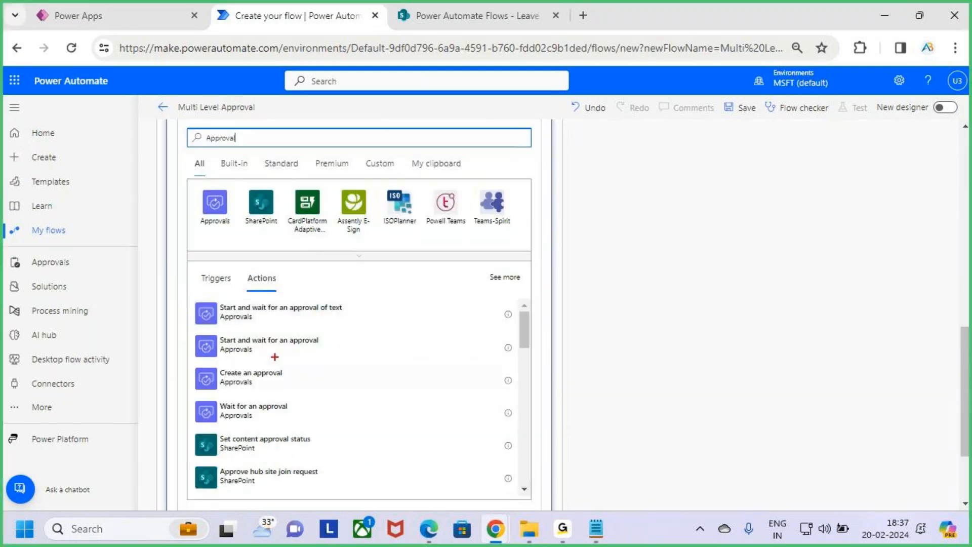
{"action": "mouse_move", "coordinate": [192, 329]}
{"action": "left_mouse_down"}
{"action": "mouse_move", "coordinate": [321, 360]}
{"action": "mouse_move", "coordinate": [362, 358]}
{"action": "mouse_move", "coordinate": [346, 349]}
{"action": "mouse_move", "coordinate": [376, 303]}
{"action": "left_mouse_up"}
{"action": "key", "text": "Escape"}
{"action": "left_click", "coordinate": [349, 353]}
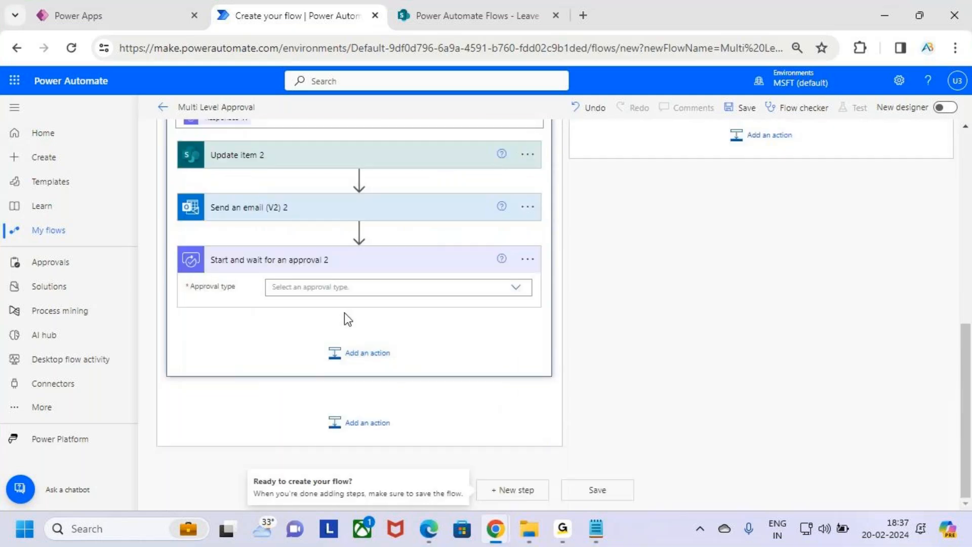
{"action": "left_click_drag", "start_coordinate": [204, 247], "coordinate": [370, 270]}
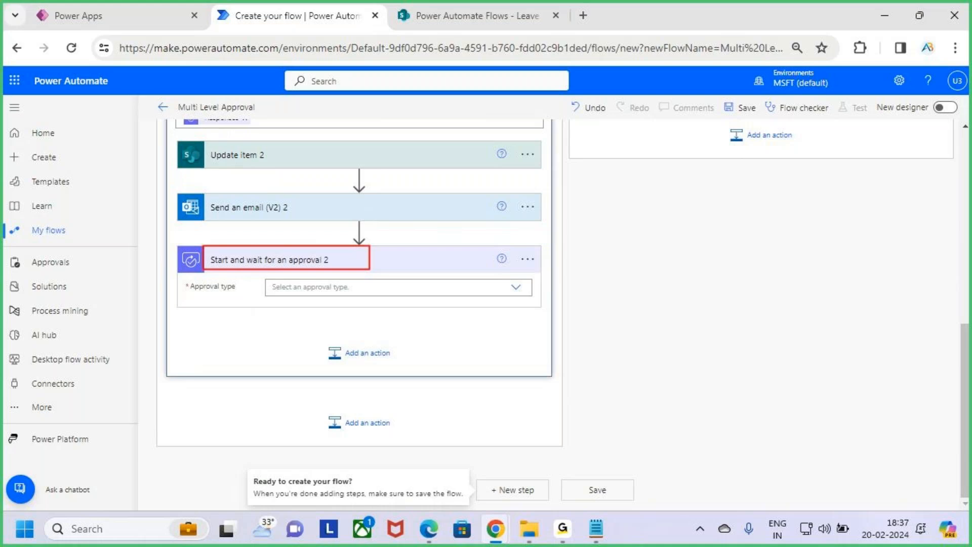
{"action": "key", "text": "Escape"}
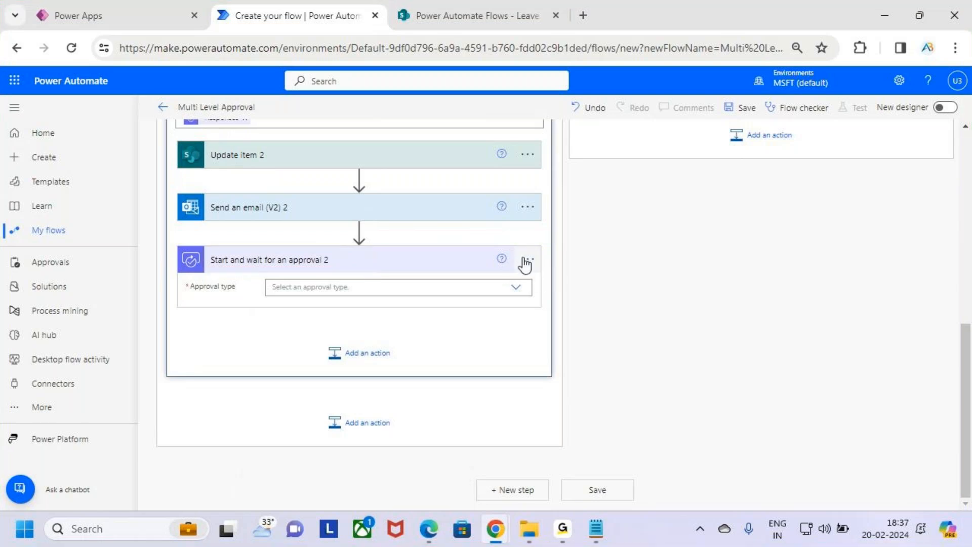
Rename the new approval step to 'HR Approval'.
{"action": "left_click", "coordinate": [526, 259]}
{"action": "left_click", "coordinate": [563, 279]}
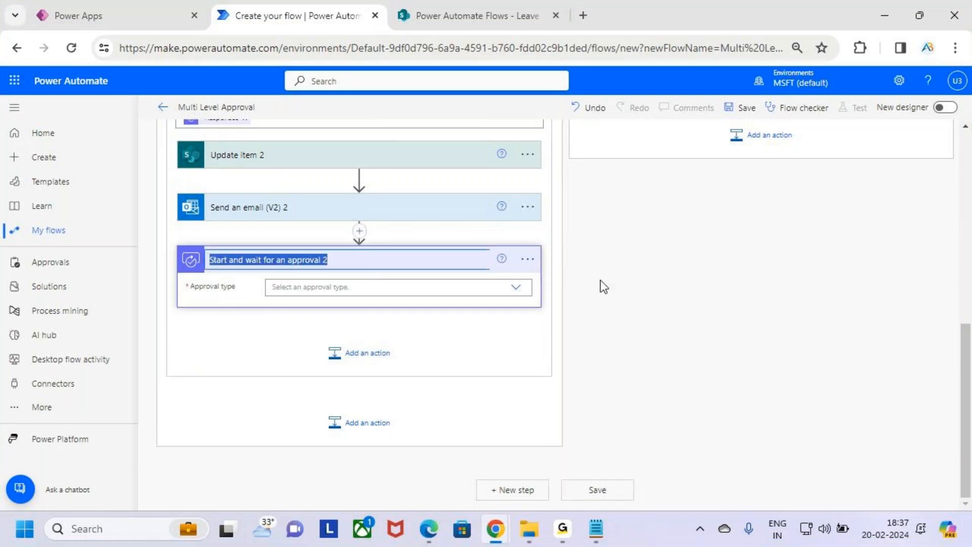
{"action": "type", "text": "HR Approval"}
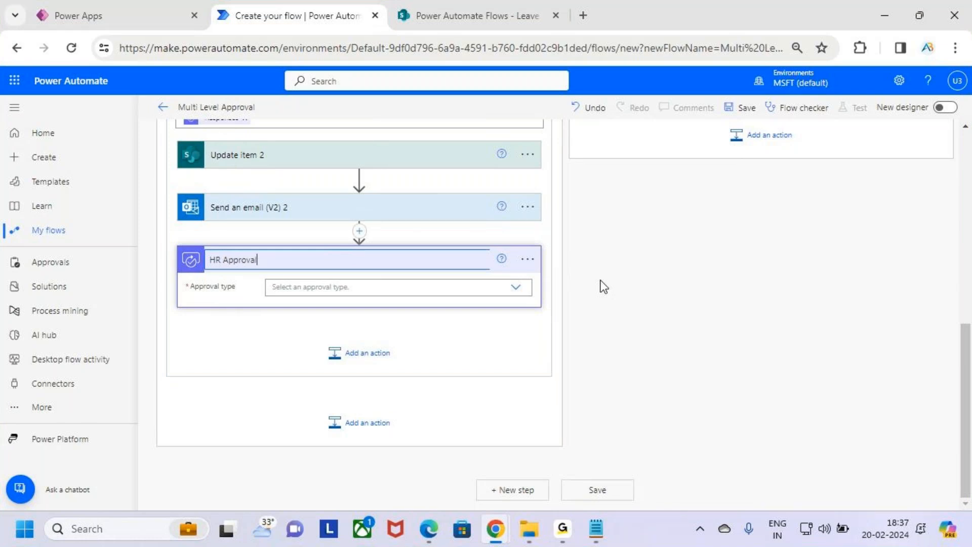
{"action": "left_click", "coordinate": [316, 293]}
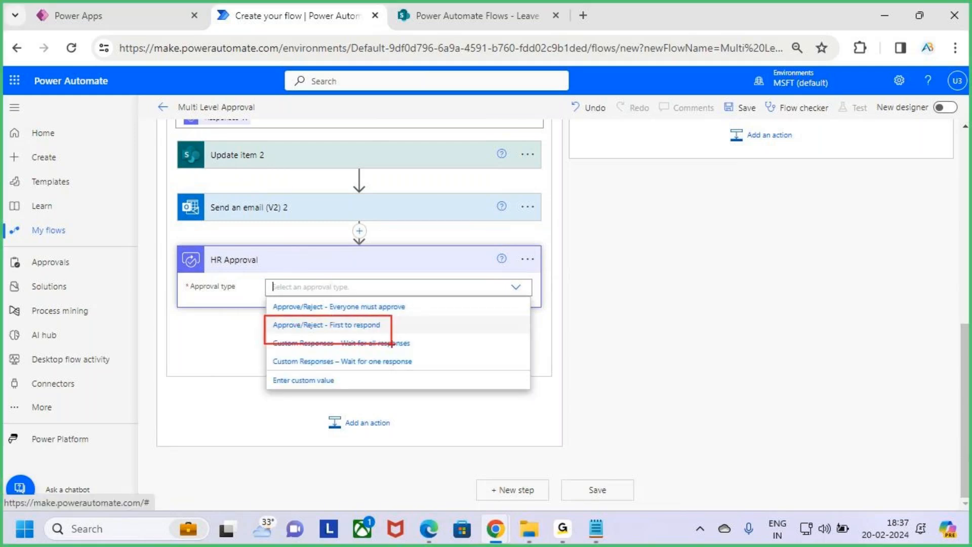
Make HR Approval first to respond and use Leave Type Value as its title.
{"action": "left_click", "coordinate": [394, 329]}
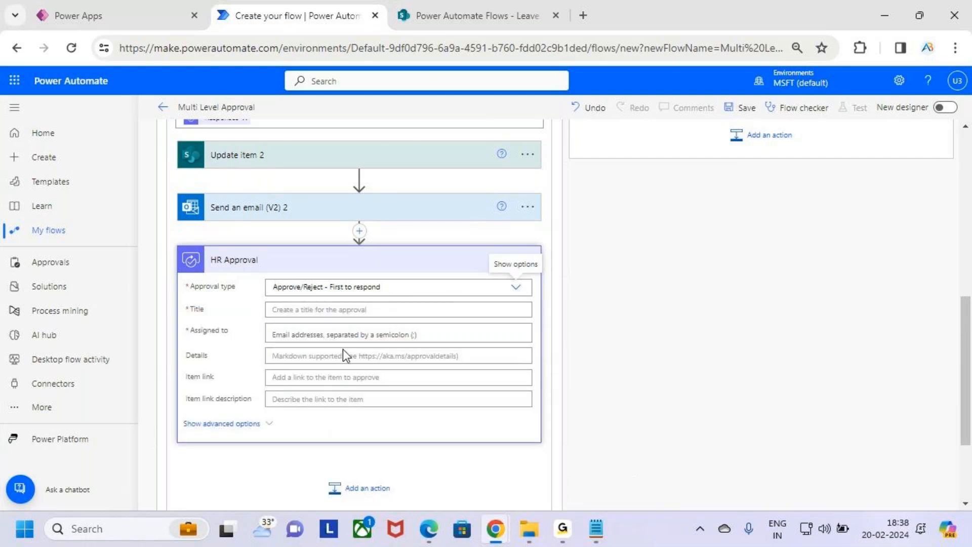
{"action": "left_click", "coordinate": [316, 309]}
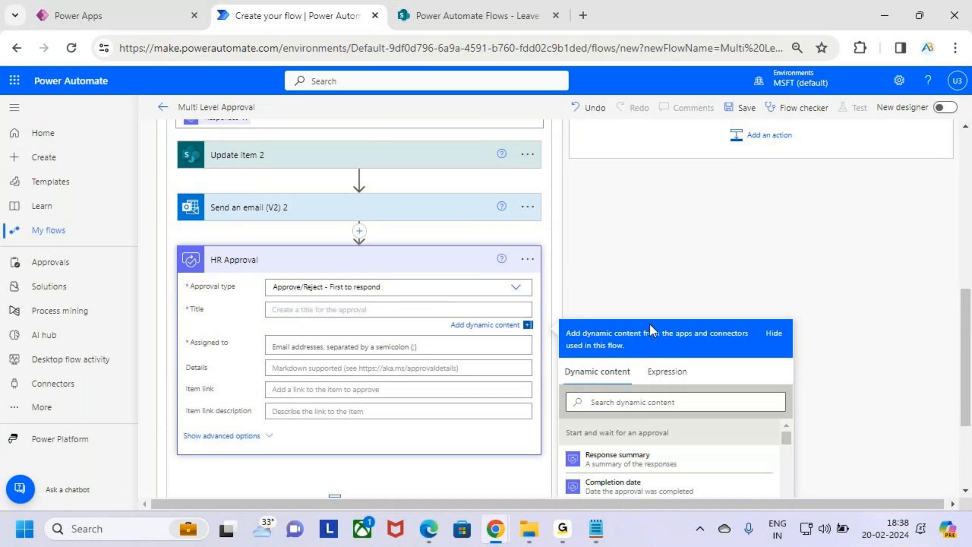
{"action": "scroll", "coordinate": [649, 324], "scroll_direction": "down", "scroll_amount": 3}
{"action": "scroll", "coordinate": [679, 394], "scroll_direction": "down", "scroll_amount": 15}
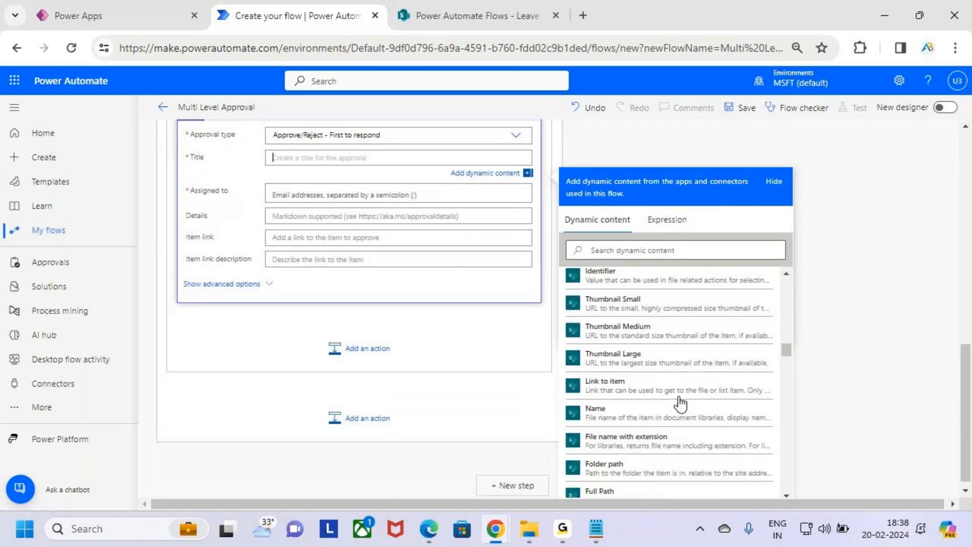
{"action": "scroll", "coordinate": [679, 399], "scroll_direction": "down", "scroll_amount": 8}
{"action": "scroll", "coordinate": [679, 400], "scroll_direction": "up", "scroll_amount": 3}
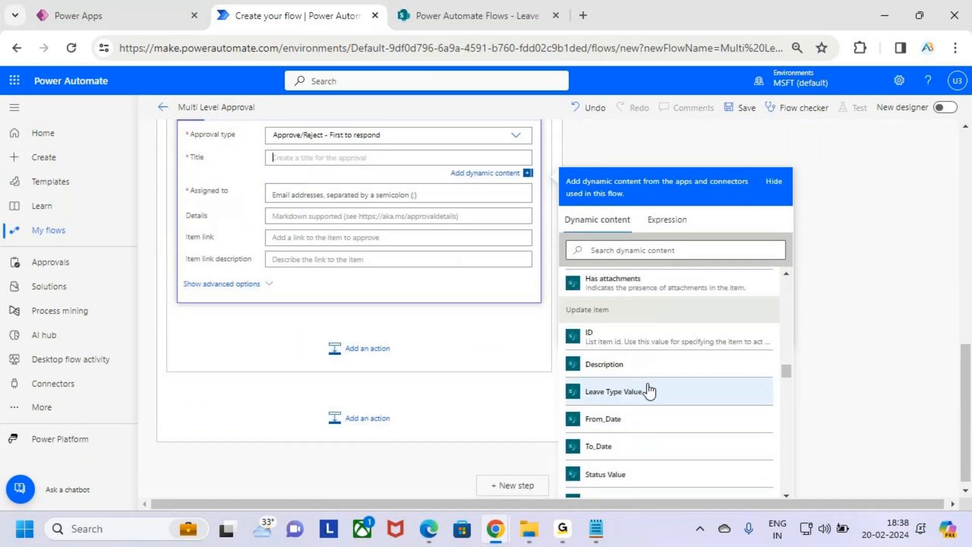
{"action": "scroll", "coordinate": [650, 391], "scroll_direction": "down", "scroll_amount": 10}
{"action": "scroll", "coordinate": [651, 390], "scroll_direction": "down", "scroll_amount": 8}
{"action": "scroll", "coordinate": [651, 391], "scroll_direction": "up", "scroll_amount": 4}
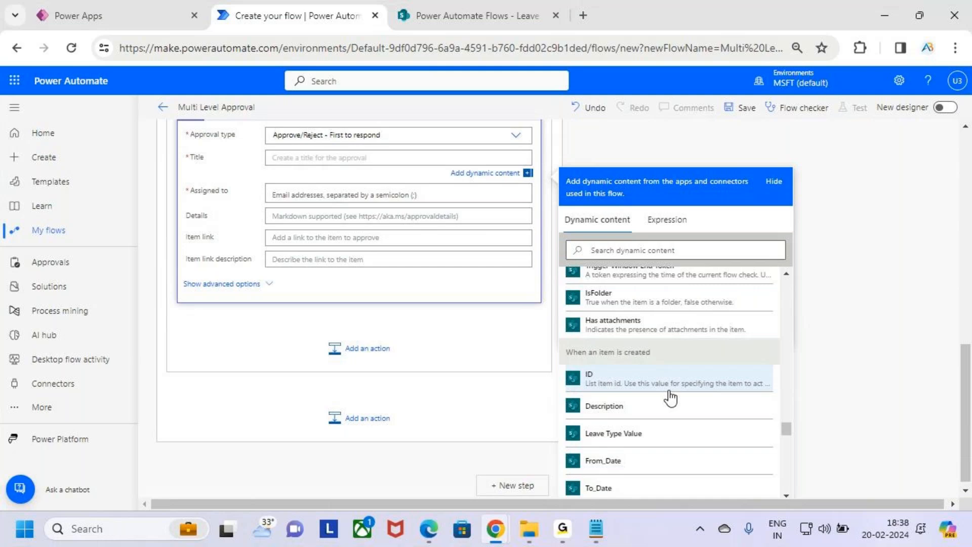
{"action": "scroll", "coordinate": [668, 385], "scroll_direction": "down", "scroll_amount": 2}
{"action": "left_click", "coordinate": [664, 363]}
Assign the HR approval to the item's HR Value.
{"action": "left_click", "coordinate": [337, 195]}
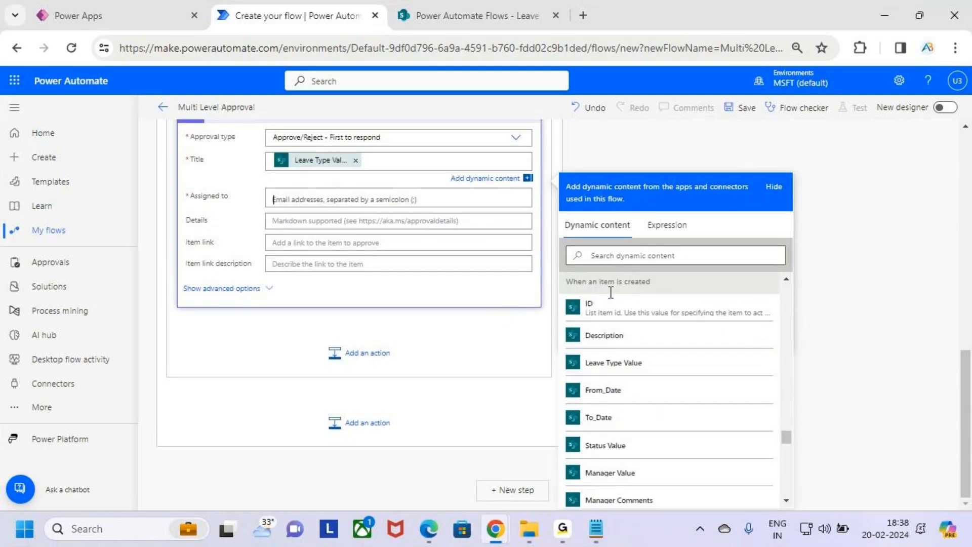
{"action": "scroll", "coordinate": [671, 400], "scroll_direction": "down", "scroll_amount": 15}
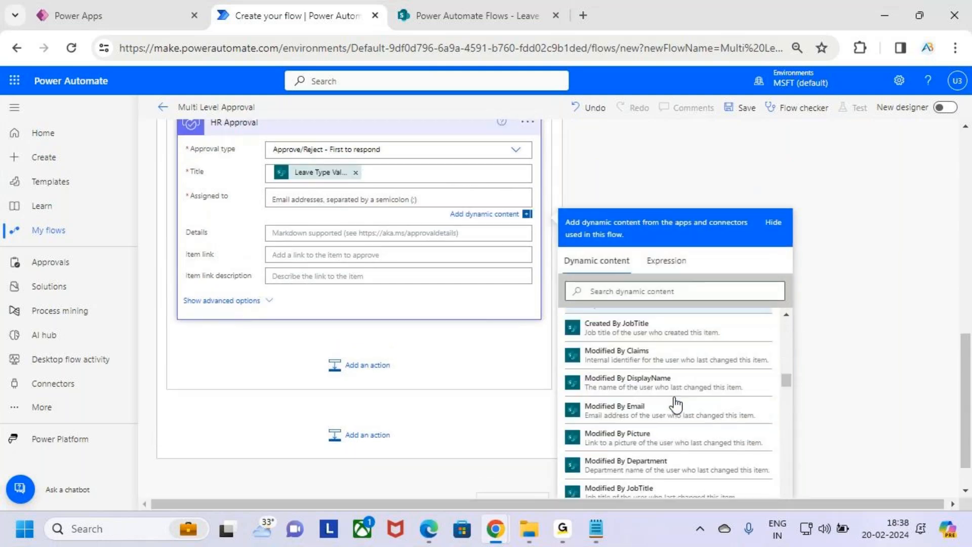
{"action": "scroll", "coordinate": [914, 301], "scroll_direction": "down", "scroll_amount": 1}
{"action": "scroll", "coordinate": [643, 411], "scroll_direction": "down", "scroll_amount": 10}
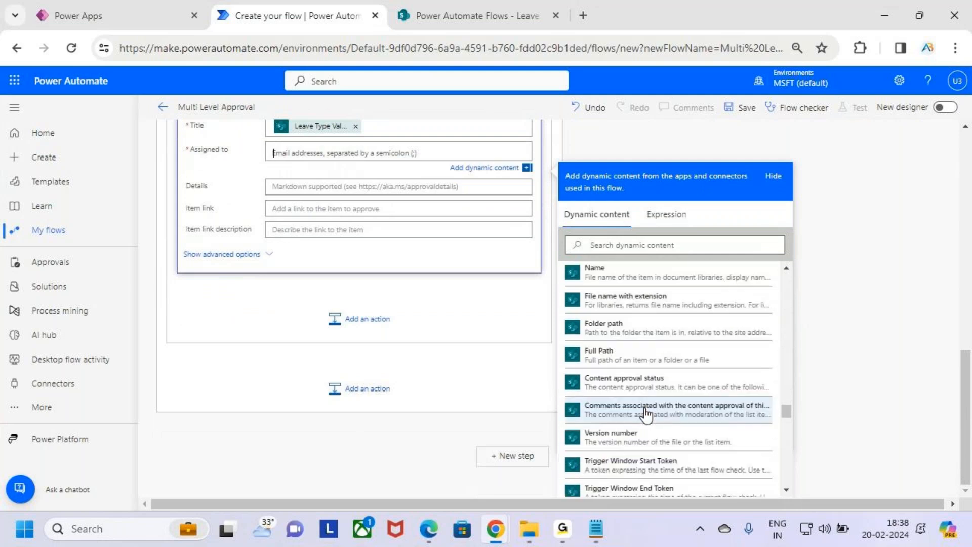
{"action": "scroll", "coordinate": [645, 411], "scroll_direction": "down", "scroll_amount": 3}
{"action": "scroll", "coordinate": [602, 354], "scroll_direction": "up", "scroll_amount": 2}
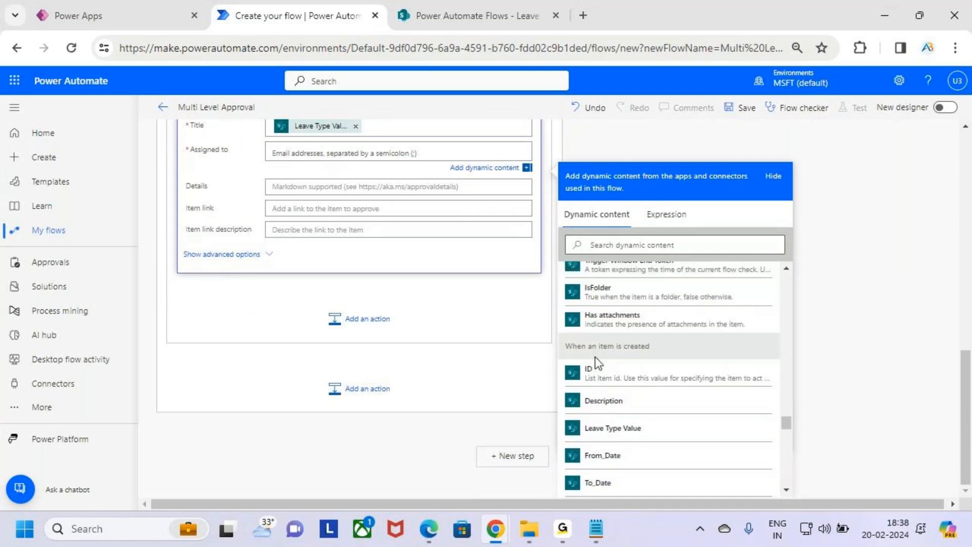
{"action": "scroll", "coordinate": [673, 456], "scroll_direction": "down", "scroll_amount": 5}
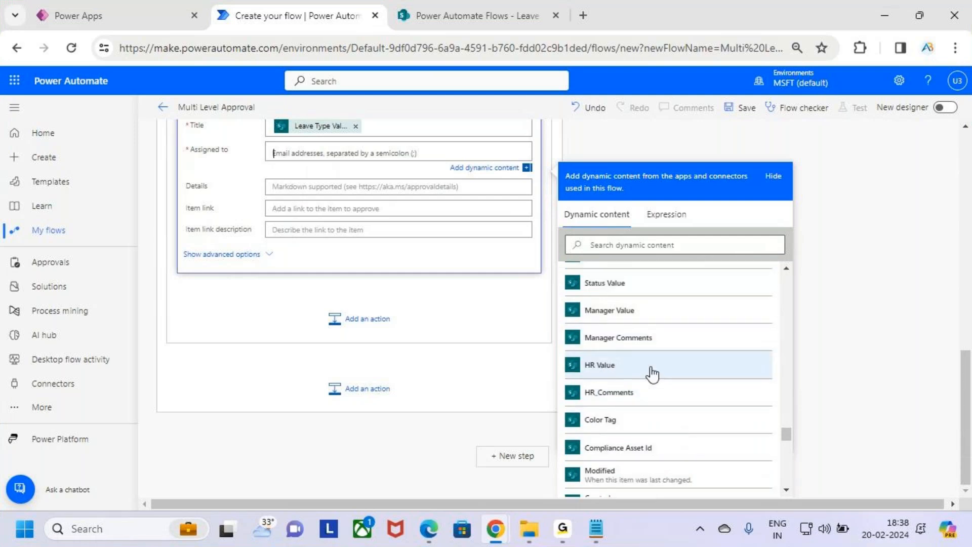
{"action": "left_click", "coordinate": [653, 373]}
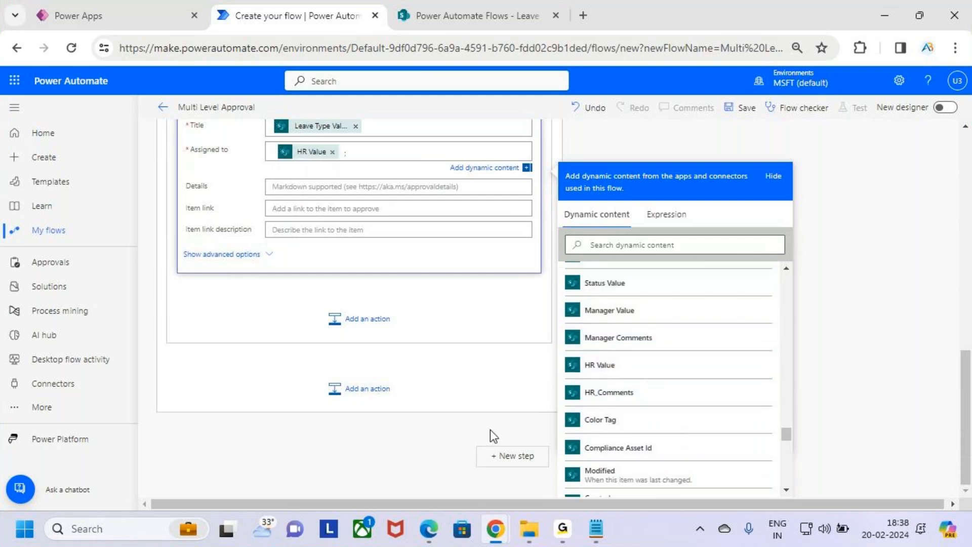
Put the leave Description into the approval Details and collapse the card.
{"action": "left_click", "coordinate": [470, 185]}
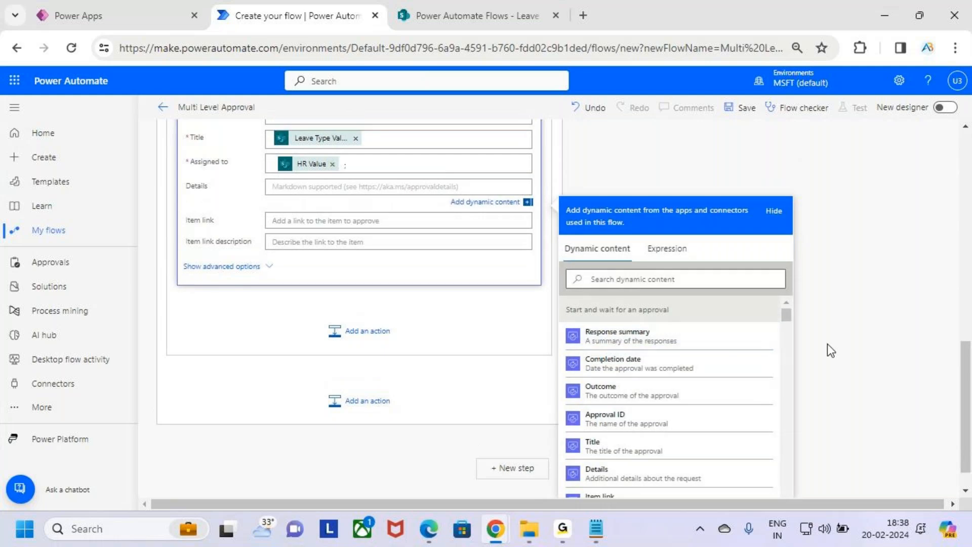
{"action": "scroll", "coordinate": [724, 348], "scroll_direction": "down", "scroll_amount": 15}
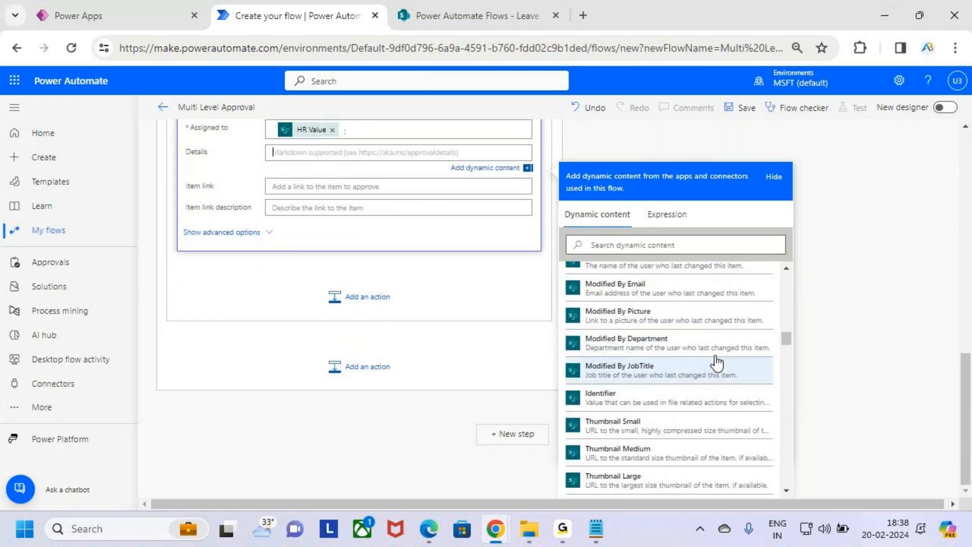
{"action": "scroll", "coordinate": [706, 355], "scroll_direction": "down", "scroll_amount": 10}
{"action": "scroll", "coordinate": [653, 344], "scroll_direction": "up", "scroll_amount": 6}
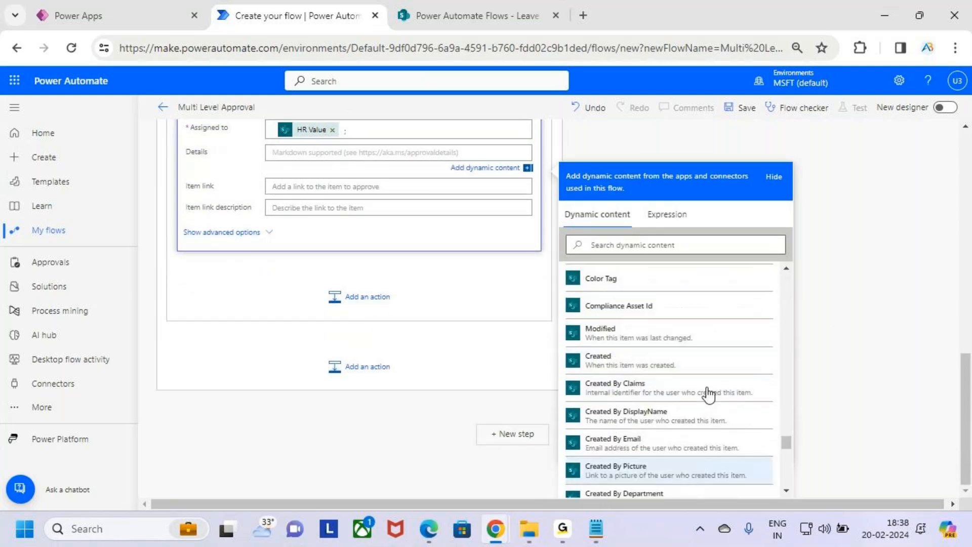
{"action": "scroll", "coordinate": [708, 394], "scroll_direction": "up", "scroll_amount": 4}
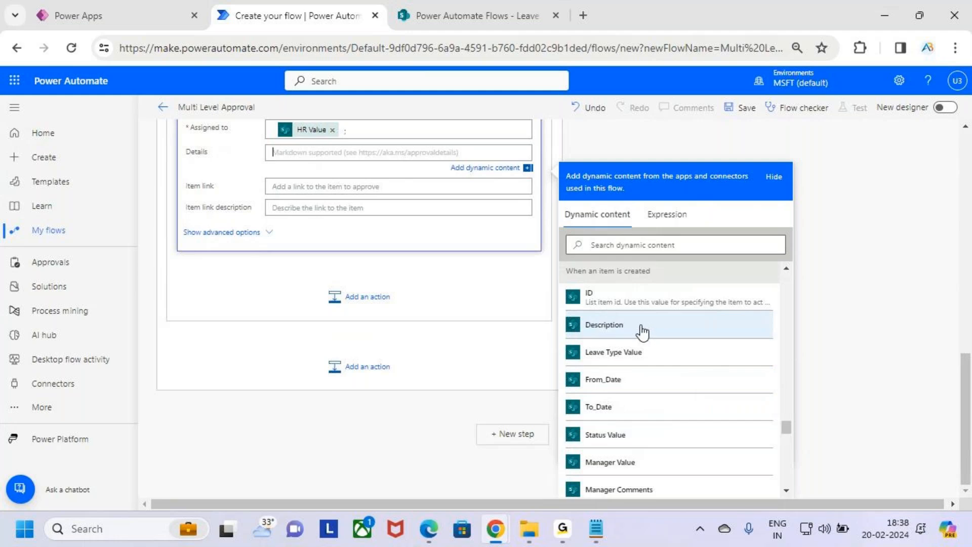
{"action": "left_click", "coordinate": [686, 327]}
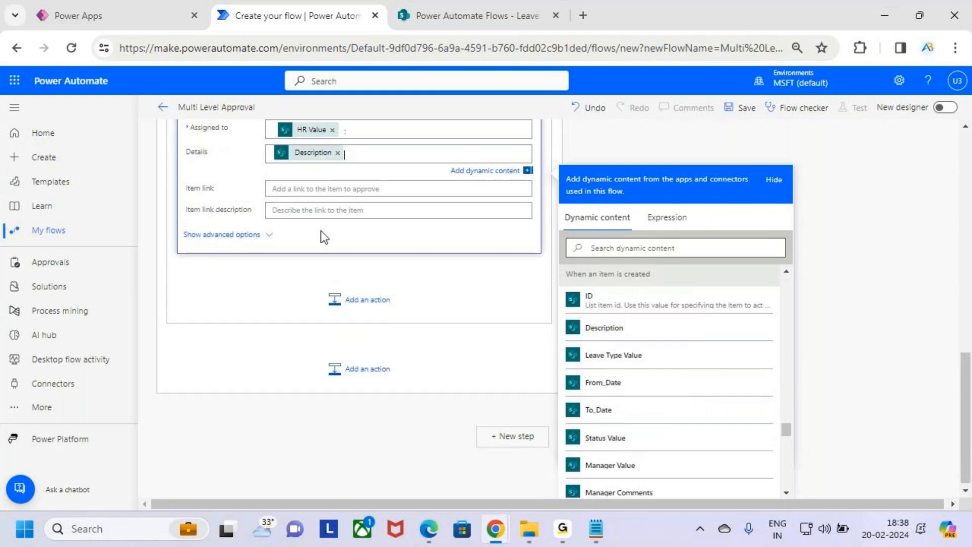
{"action": "scroll", "coordinate": [330, 226], "scroll_direction": "up", "scroll_amount": 2}
{"action": "scroll", "coordinate": [334, 233], "scroll_direction": "up", "scroll_amount": 1}
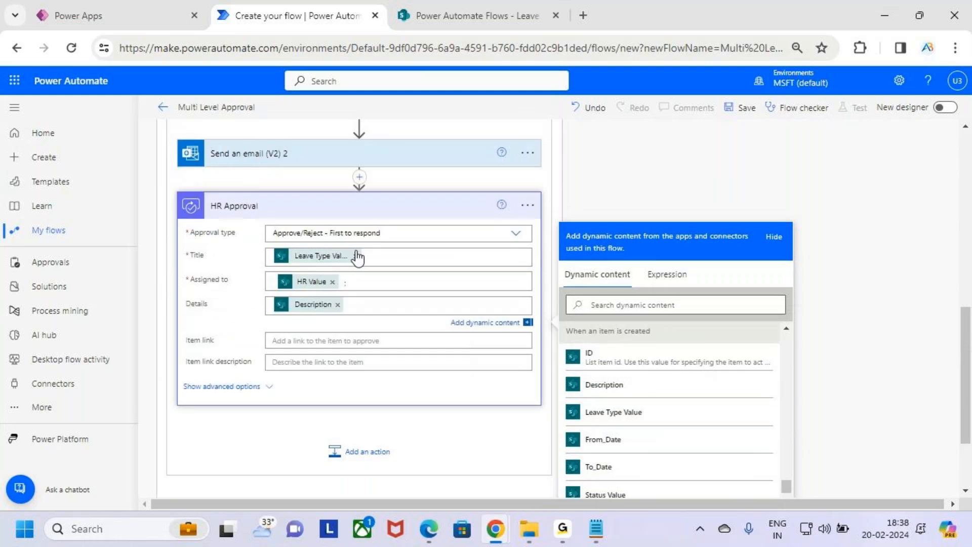
{"action": "left_click", "coordinate": [424, 211]}
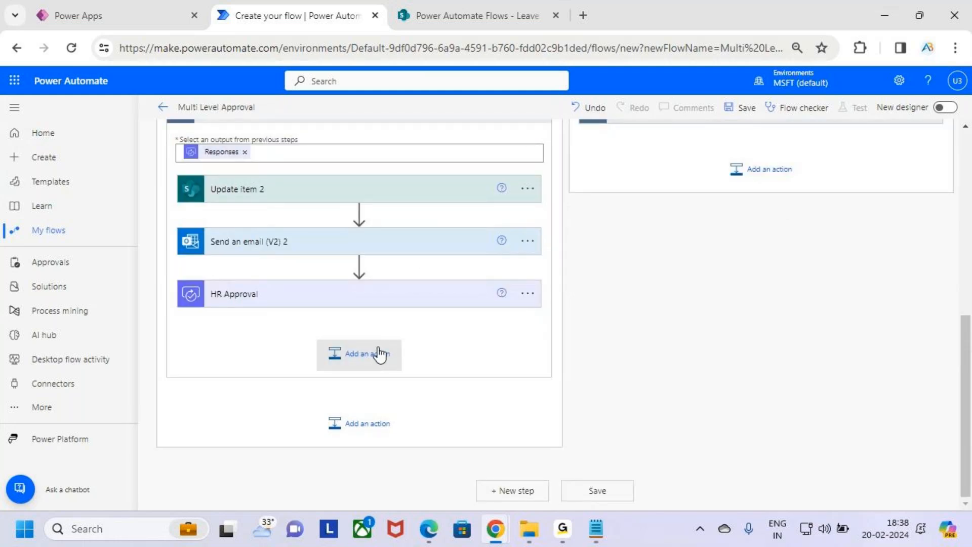
Add a Condition (Control) action directly below the HR Approval step.
{"action": "key", "text": "ctrl+2"}
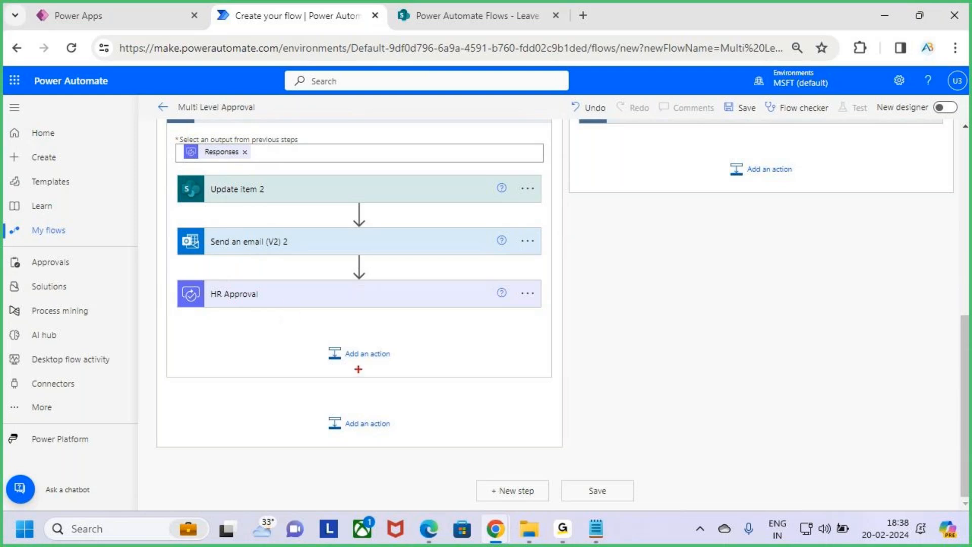
{"action": "left_click_drag", "start_coordinate": [315, 340], "coordinate": [406, 361]}
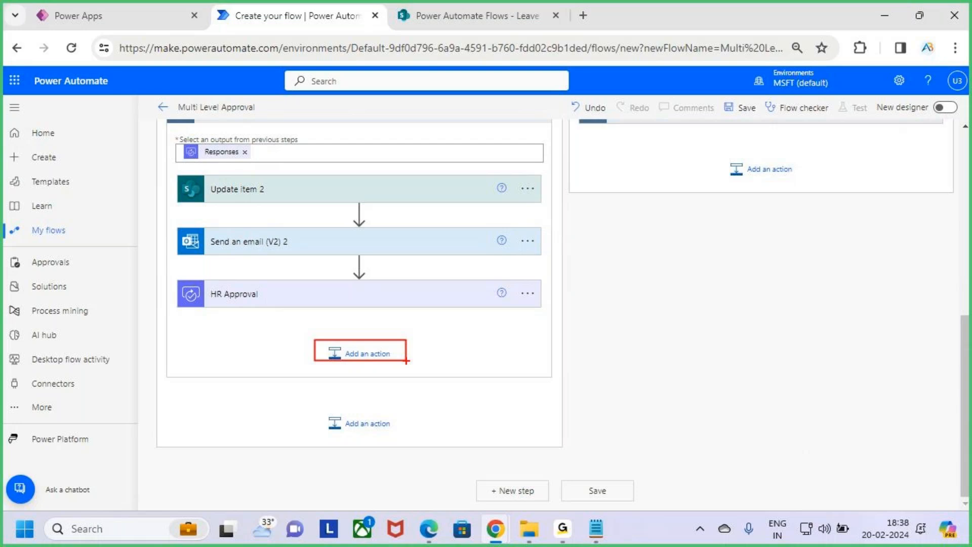
{"action": "left_click", "coordinate": [386, 357]}
{"action": "left_click", "coordinate": [356, 377]}
{"action": "type", "text": "d"}
{"action": "type", "text": "ond"}
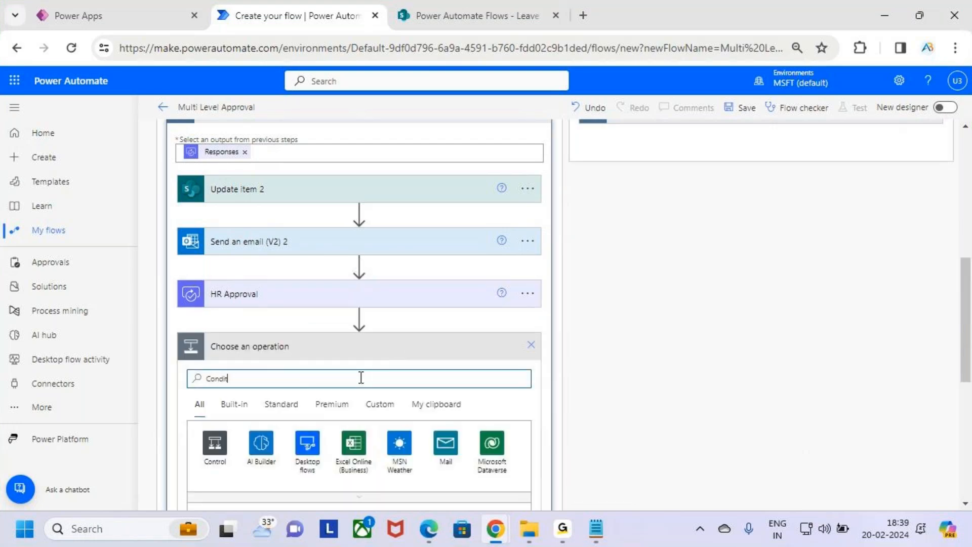
{"action": "scroll", "coordinate": [374, 351], "scroll_direction": "down", "scroll_amount": 3}
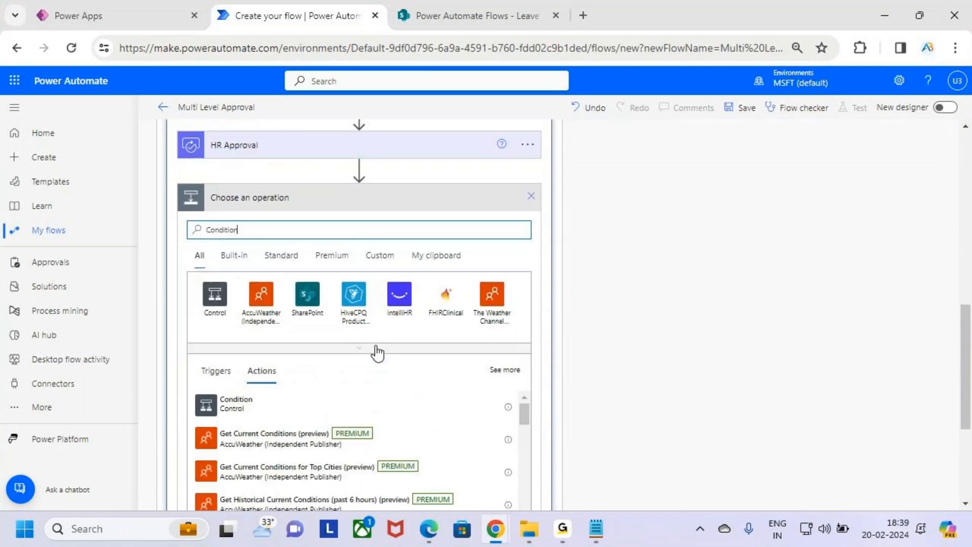
{"action": "scroll", "coordinate": [384, 327], "scroll_direction": "down", "scroll_amount": 2}
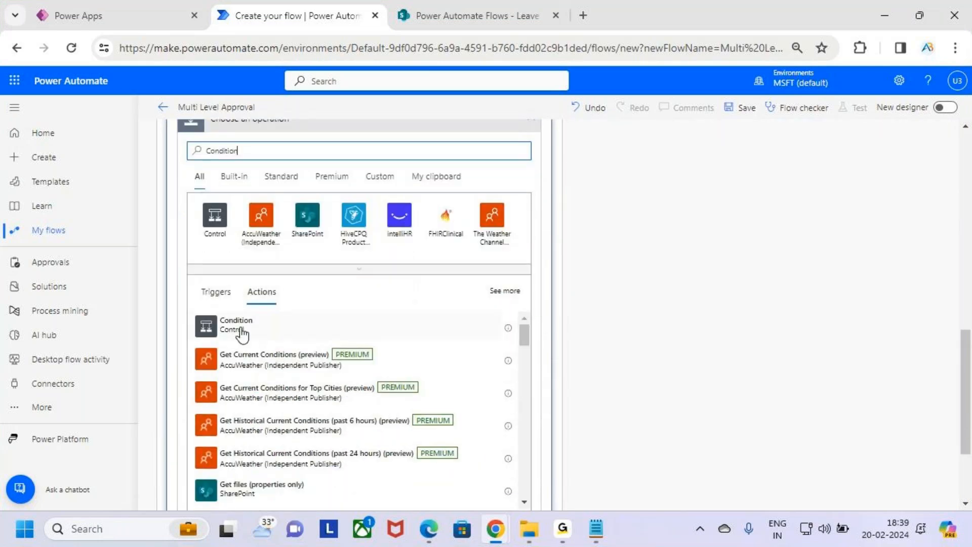
{"action": "left_click", "coordinate": [276, 335]}
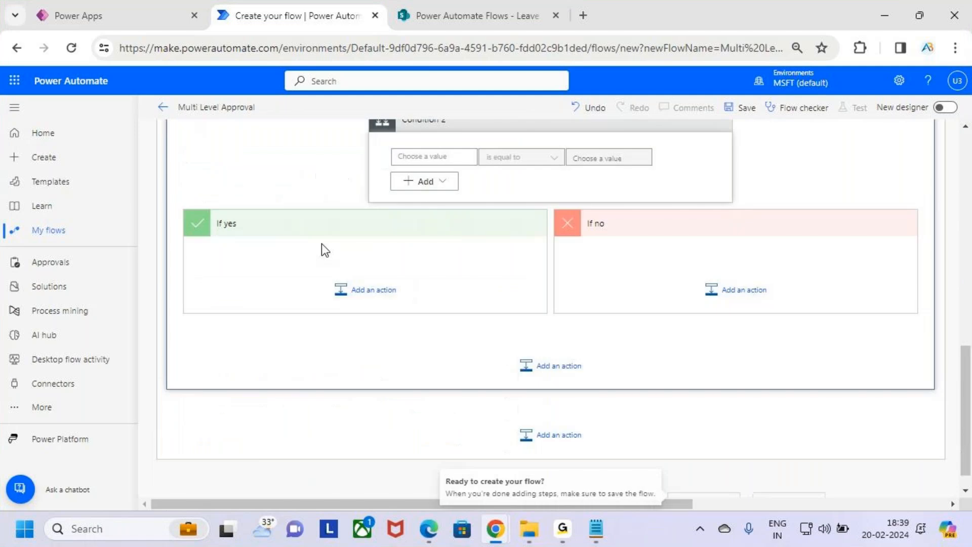
{"action": "scroll", "coordinate": [498, 230], "scroll_direction": "up", "scroll_amount": 3}
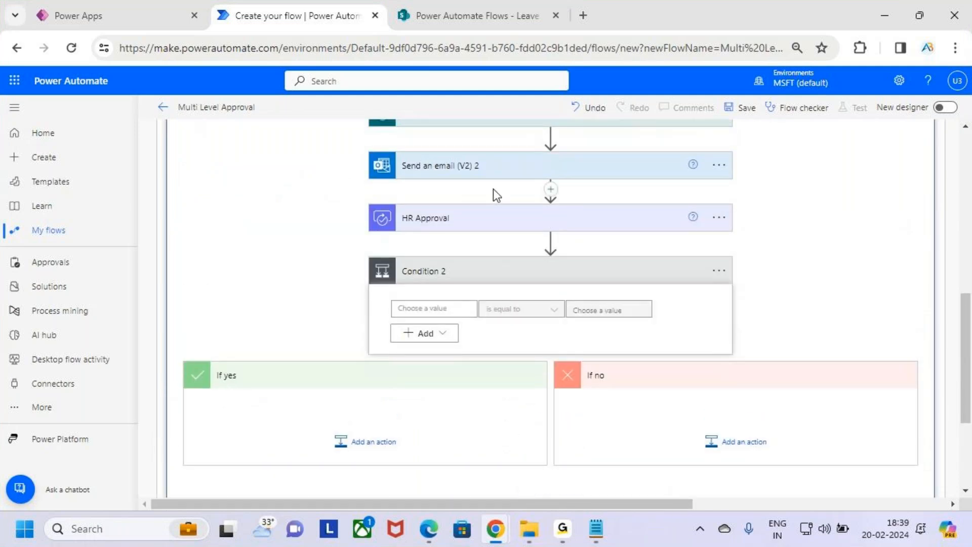
{"action": "mouse_move", "coordinate": [419, 229]}
{"action": "left_mouse_down"}
{"action": "mouse_move", "coordinate": [476, 209]}
{"action": "mouse_move", "coordinate": [443, 239]}
{"action": "left_mouse_up"}
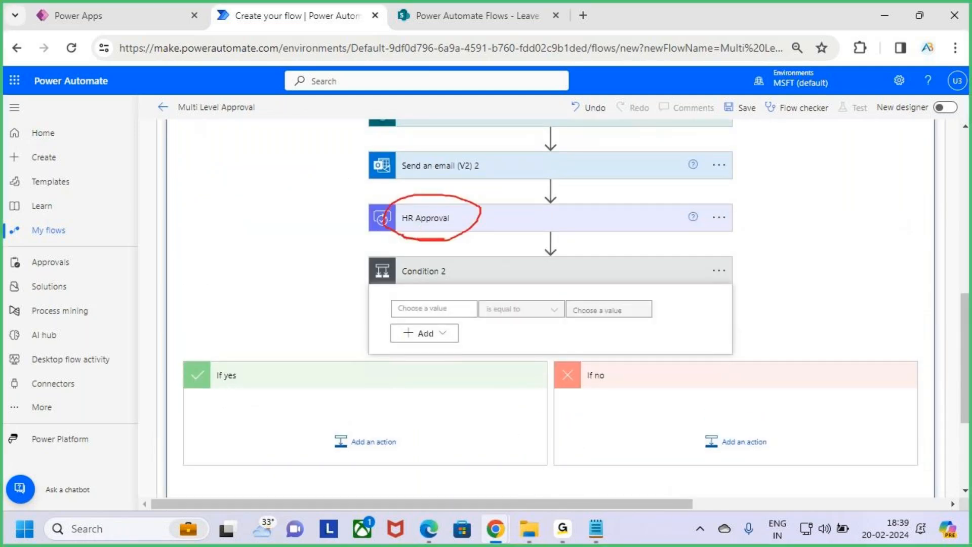
{"action": "key", "text": "Escape"}
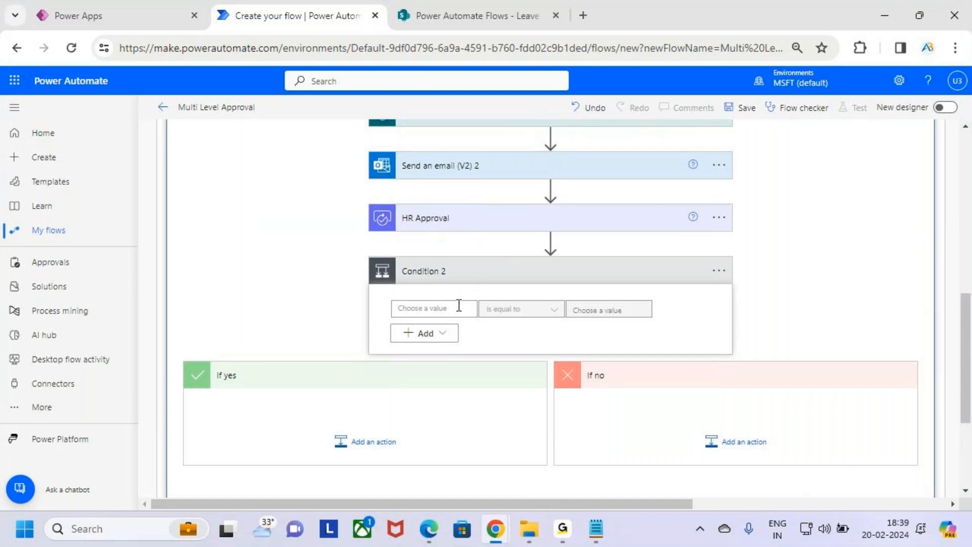
{"action": "left_click", "coordinate": [458, 308]}
Set Condition 2 to test the HR approval's Outcome is equal to a value starting 'A'.
{"action": "scroll", "coordinate": [844, 236], "scroll_direction": "down", "scroll_amount": 2}
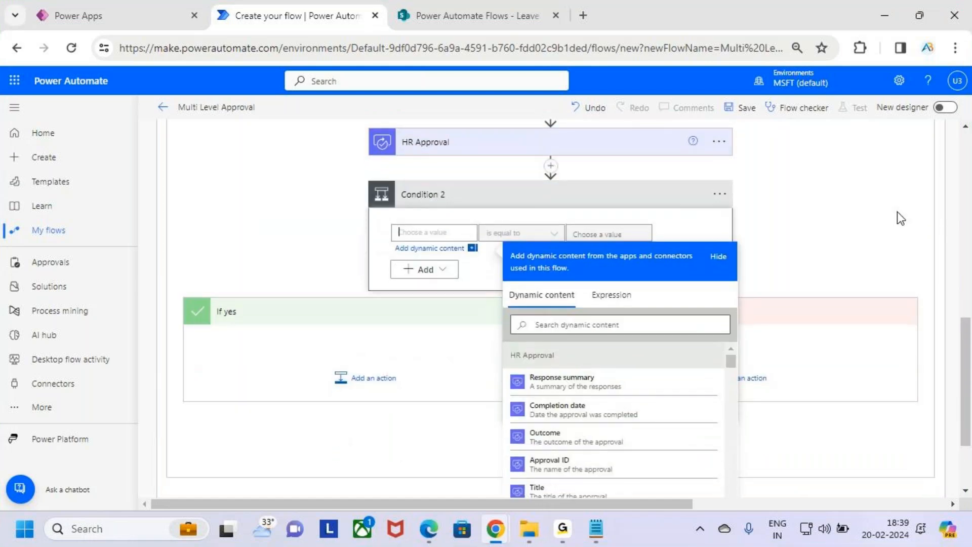
{"action": "left_click_drag", "start_coordinate": [501, 347], "coordinate": [577, 366]}
{"action": "key", "text": "Escape"}
{"action": "key", "text": "ctrl+2"}
{"action": "mouse_move", "coordinate": [516, 424]}
{"action": "left_mouse_down"}
{"action": "mouse_move", "coordinate": [608, 446]}
{"action": "mouse_move", "coordinate": [587, 448]}
{"action": "mouse_move", "coordinate": [625, 397]}
{"action": "left_mouse_up"}
{"action": "key", "text": "Escape"}
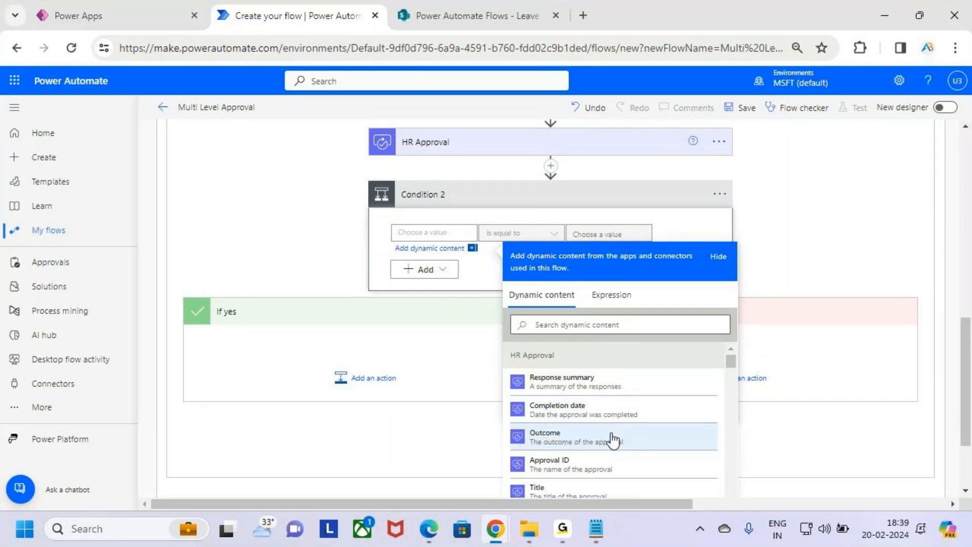
{"action": "left_click", "coordinate": [614, 439]}
{"action": "left_click", "coordinate": [619, 231]}
{"action": "type", "text": "Approve"}
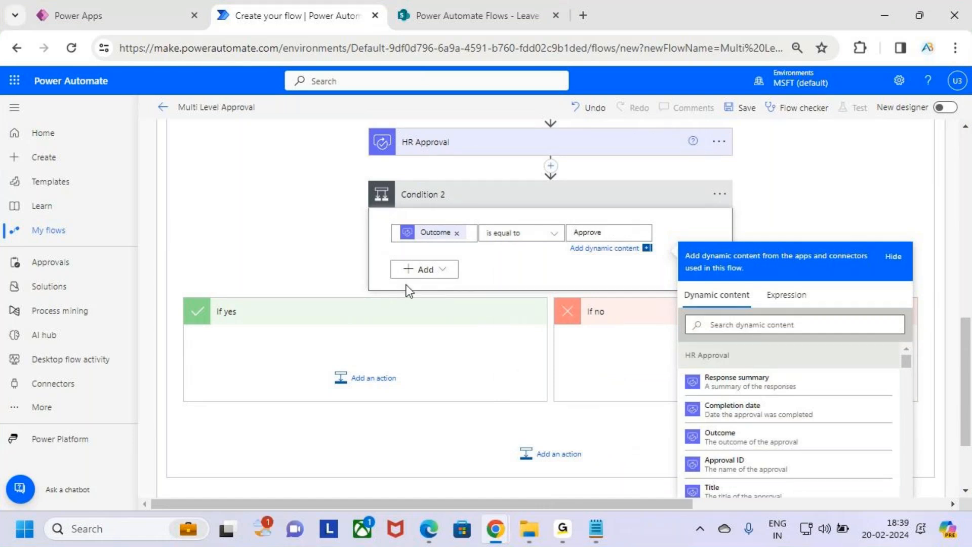
{"action": "scroll", "coordinate": [436, 329], "scroll_direction": "down", "scroll_amount": 2}
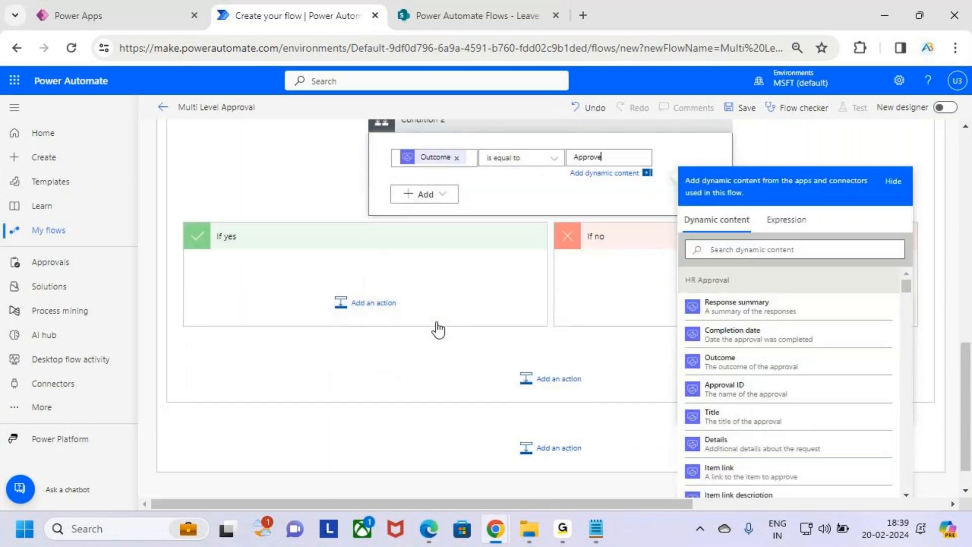
Check the Leave Approval list's Status choices, then complete the comparison value as Approve.
{"action": "left_click", "coordinate": [476, 15]}
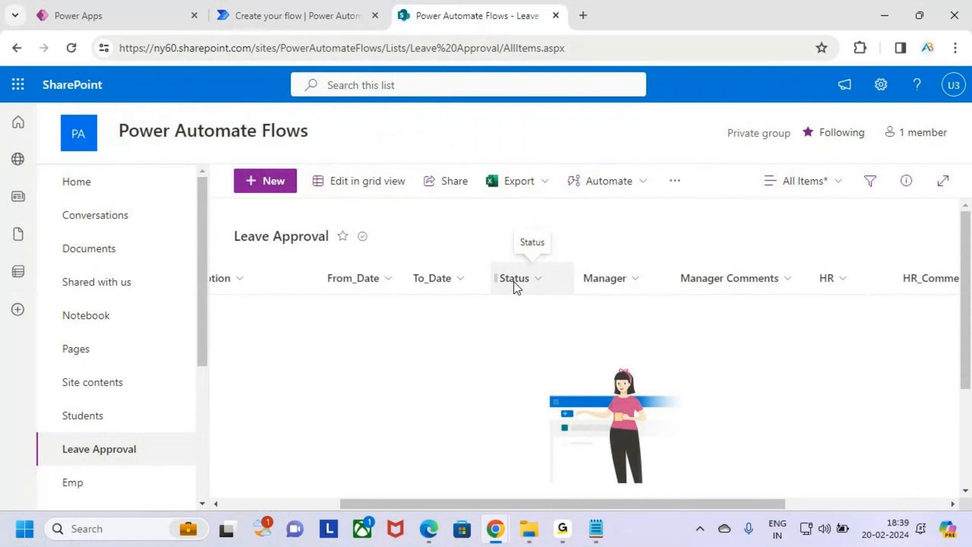
{"action": "left_click", "coordinate": [328, 16]}
{"action": "left_click", "coordinate": [378, 305]}
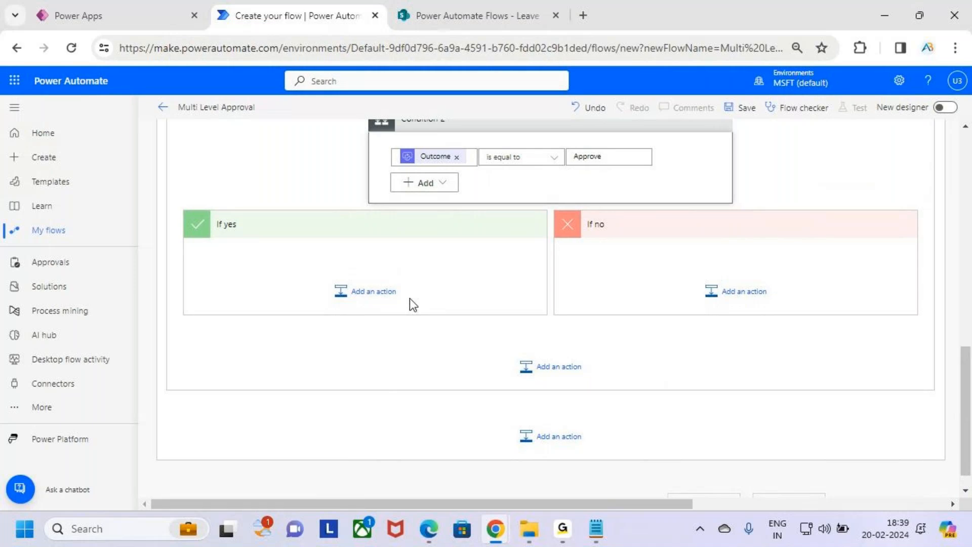
{"action": "left_click", "coordinate": [384, 297]}
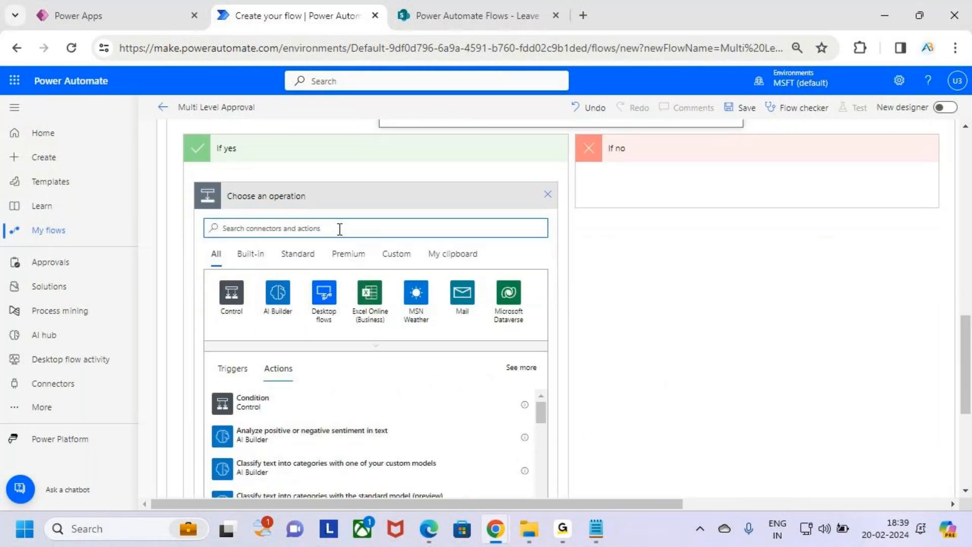
Add an Update item on Power Automate Flows' Leave Approval list with Id set to ID.
{"action": "type", "text": "Update items"}
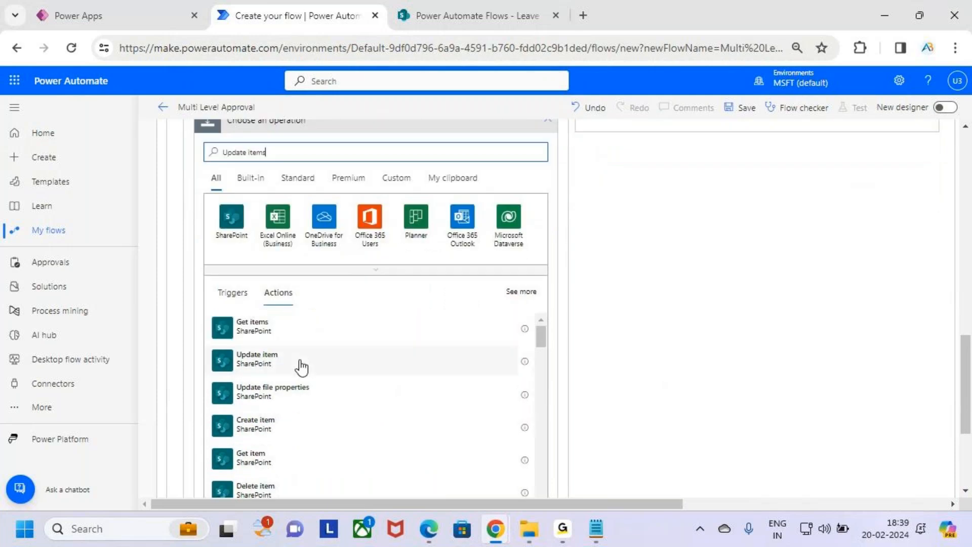
{"action": "left_click_drag", "start_coordinate": [211, 346], "coordinate": [314, 375]}
{"action": "left_click", "coordinate": [297, 369]}
{"action": "scroll", "coordinate": [535, 238], "scroll_direction": "up", "scroll_amount": 2}
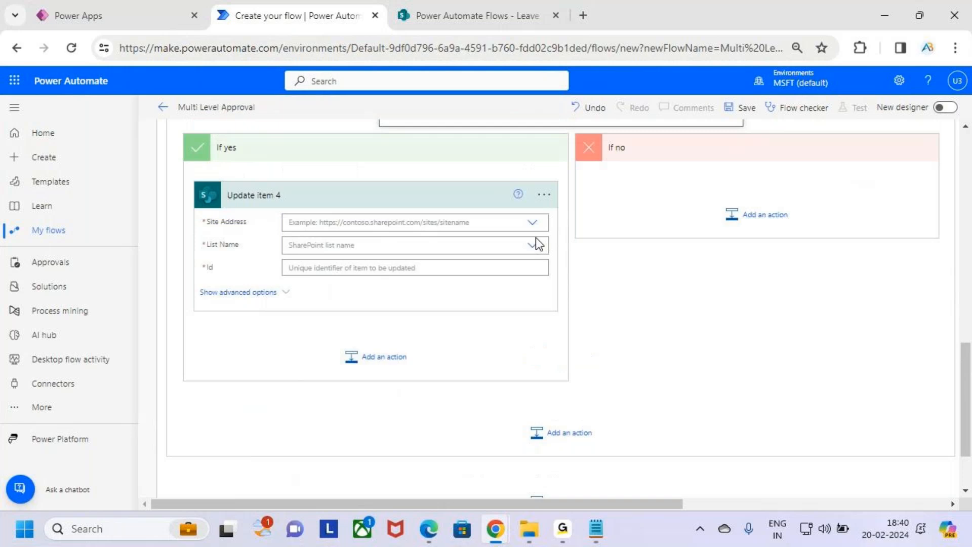
{"action": "left_click", "coordinate": [534, 237]}
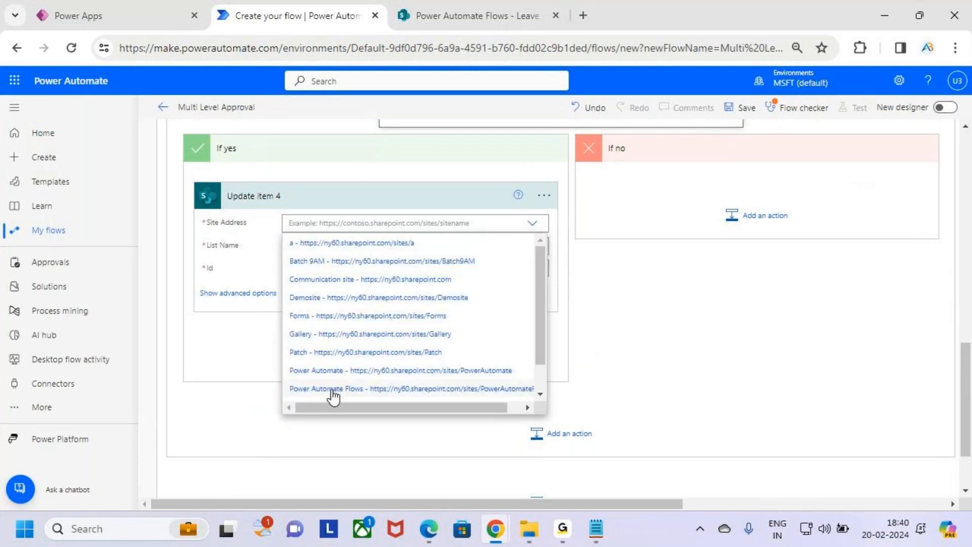
{"action": "left_click", "coordinate": [415, 390]}
{"action": "left_click", "coordinate": [390, 259]}
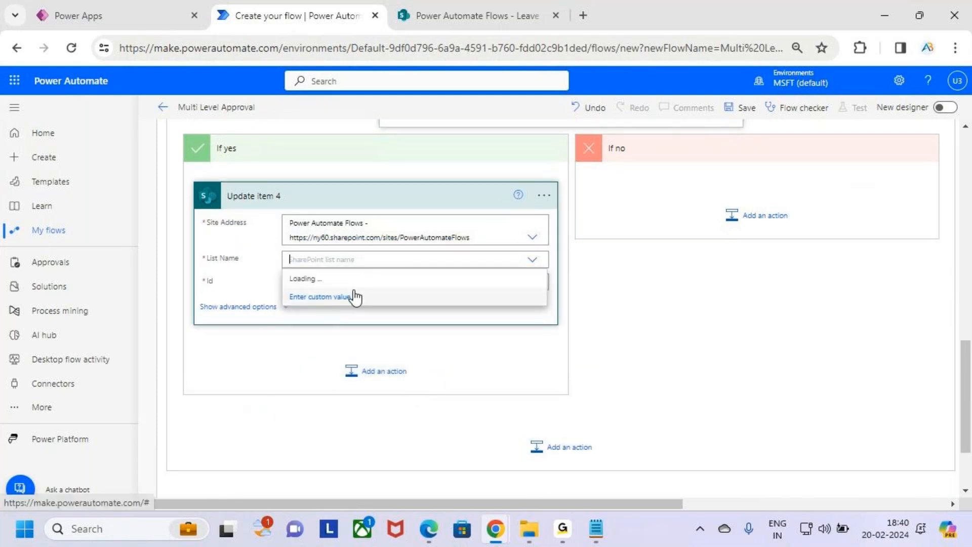
{"action": "left_click", "coordinate": [336, 297]}
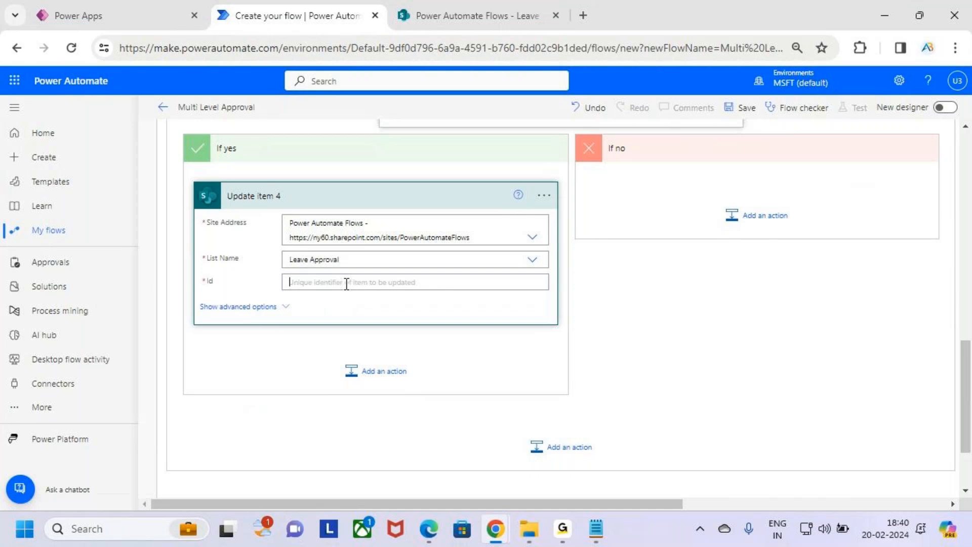
{"action": "left_click", "coordinate": [346, 282]}
{"action": "scroll", "coordinate": [700, 401], "scroll_direction": "down", "scroll_amount": 3}
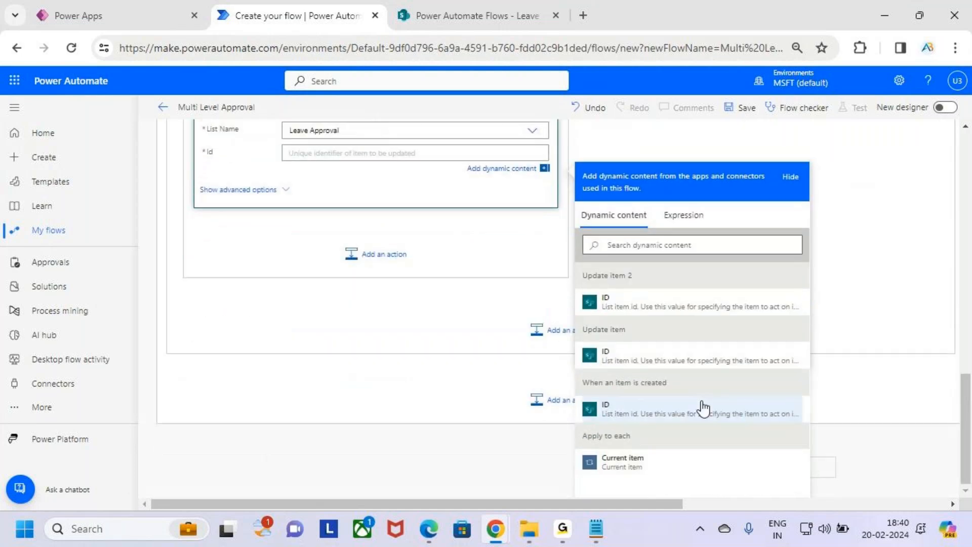
{"action": "left_click", "coordinate": [643, 410]}
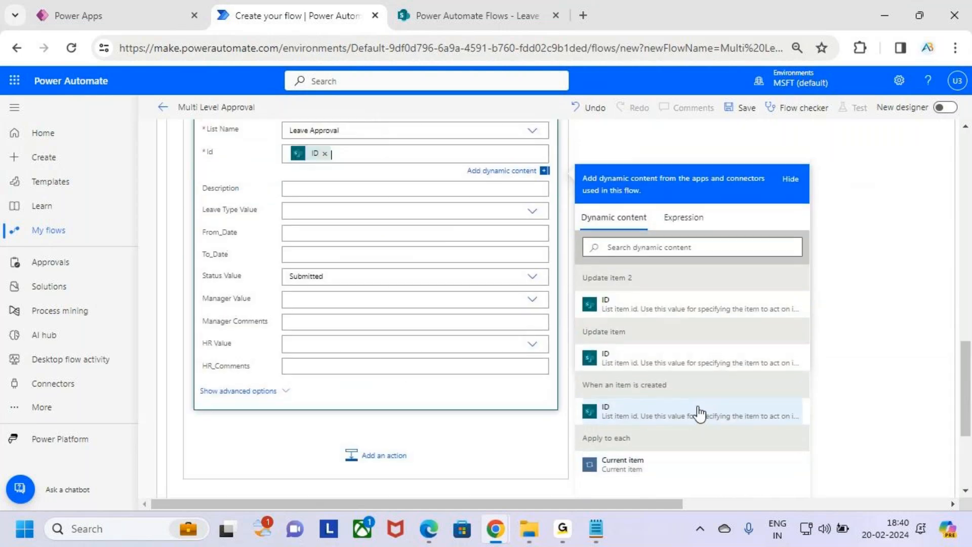
{"action": "left_click", "coordinate": [417, 276]}
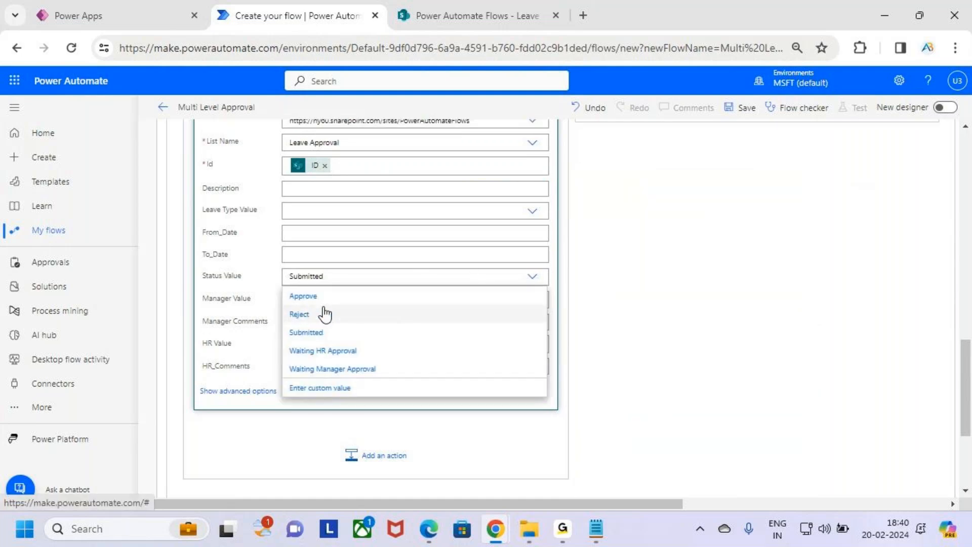
Set Update item 4's Status to Approve and HR_Comments to the approver's Responses Comments.
{"action": "scroll", "coordinate": [365, 329], "scroll_direction": "up", "scroll_amount": 5}
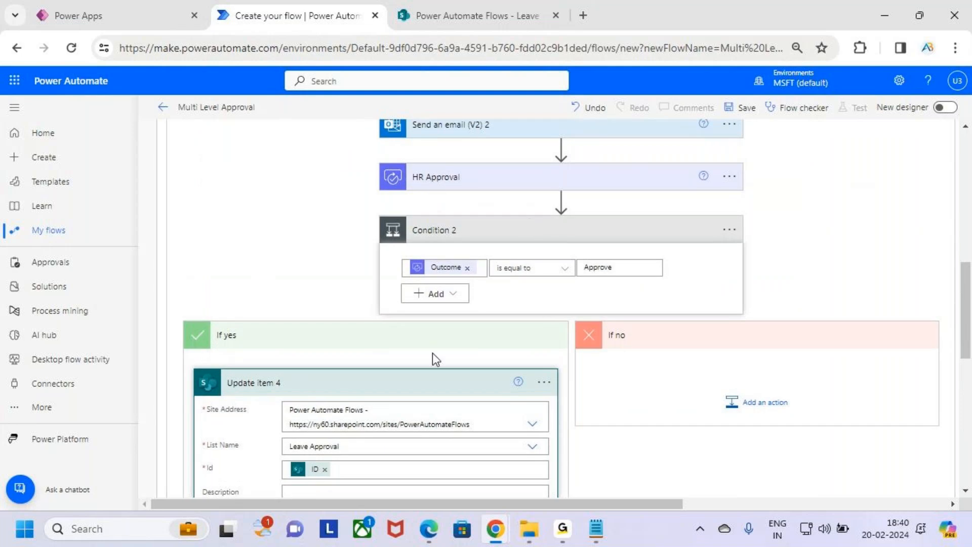
{"action": "scroll", "coordinate": [433, 357], "scroll_direction": "down", "scroll_amount": 1}
{"action": "scroll", "coordinate": [429, 364], "scroll_direction": "down", "scroll_amount": 4}
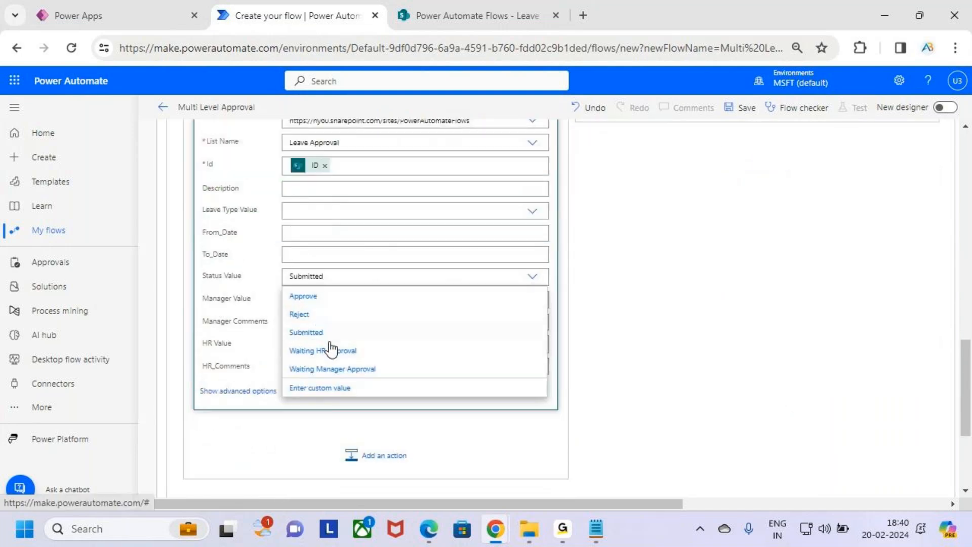
{"action": "left_click", "coordinate": [304, 296]}
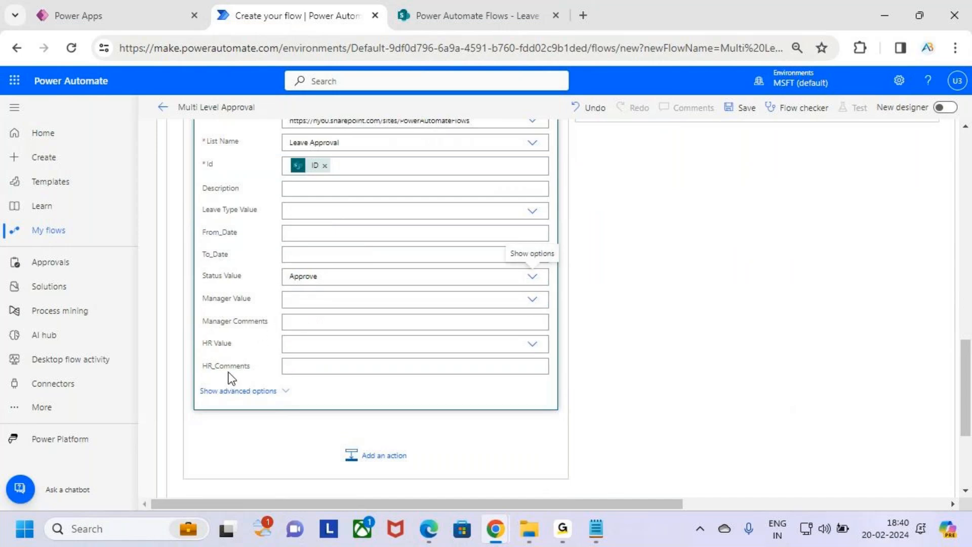
{"action": "left_click", "coordinate": [317, 364]}
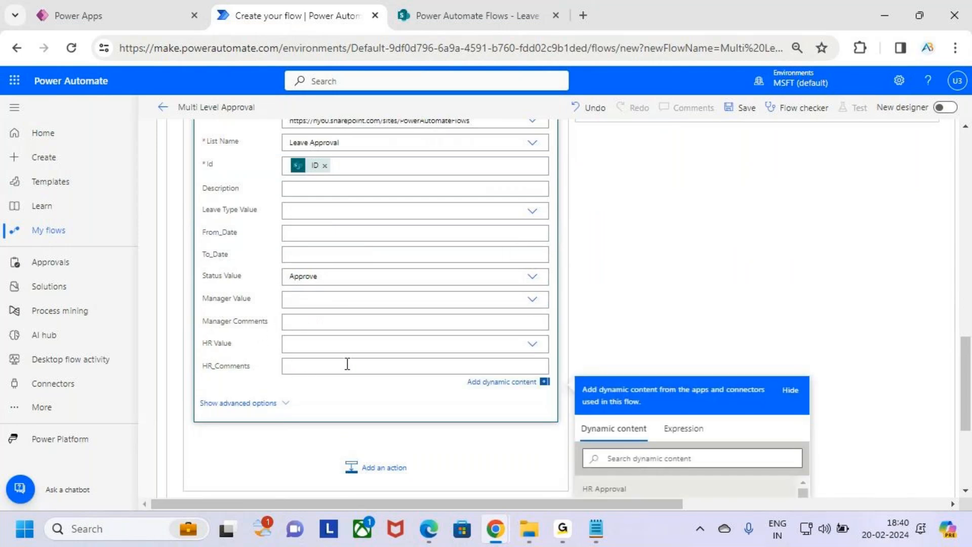
{"action": "scroll", "coordinate": [694, 289], "scroll_direction": "down", "scroll_amount": 2}
{"action": "scroll", "coordinate": [871, 296], "scroll_direction": "down", "scroll_amount": 2}
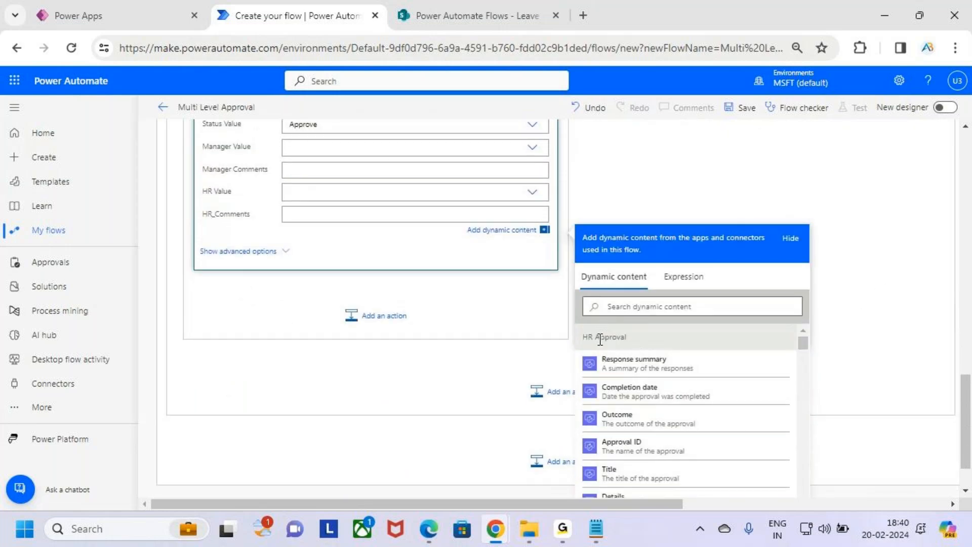
{"action": "scroll", "coordinate": [668, 398], "scroll_direction": "down", "scroll_amount": 3}
{"action": "scroll", "coordinate": [673, 403], "scroll_direction": "down", "scroll_amount": 5}
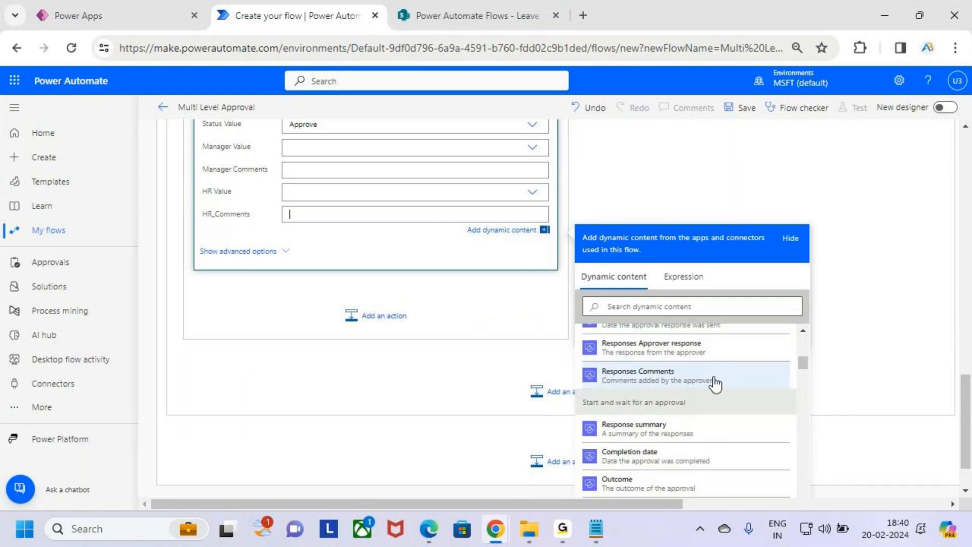
{"action": "left_click", "coordinate": [707, 386]}
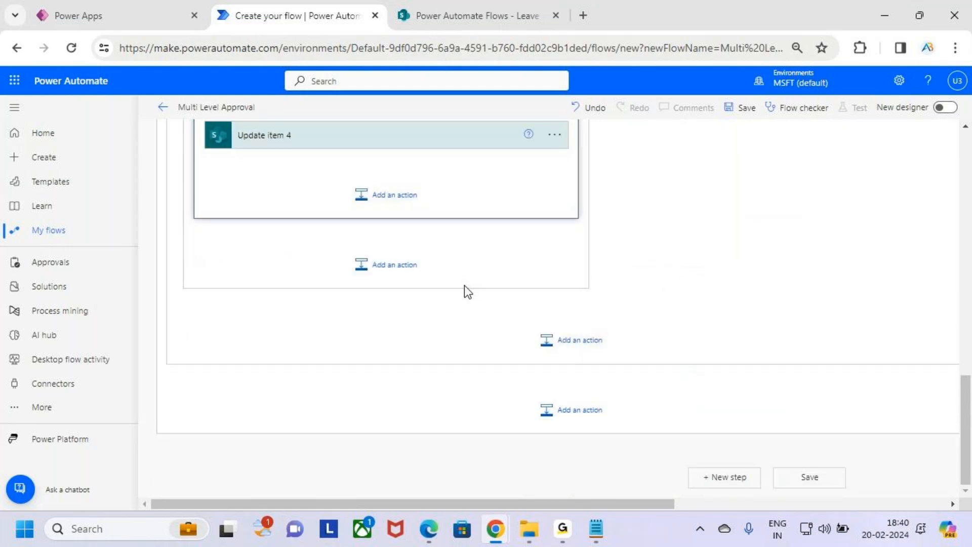
Review Update item 4's fields, then collapse the card.
{"action": "scroll", "coordinate": [464, 285], "scroll_direction": "up", "scroll_amount": 3}
{"action": "left_click", "coordinate": [403, 286]}
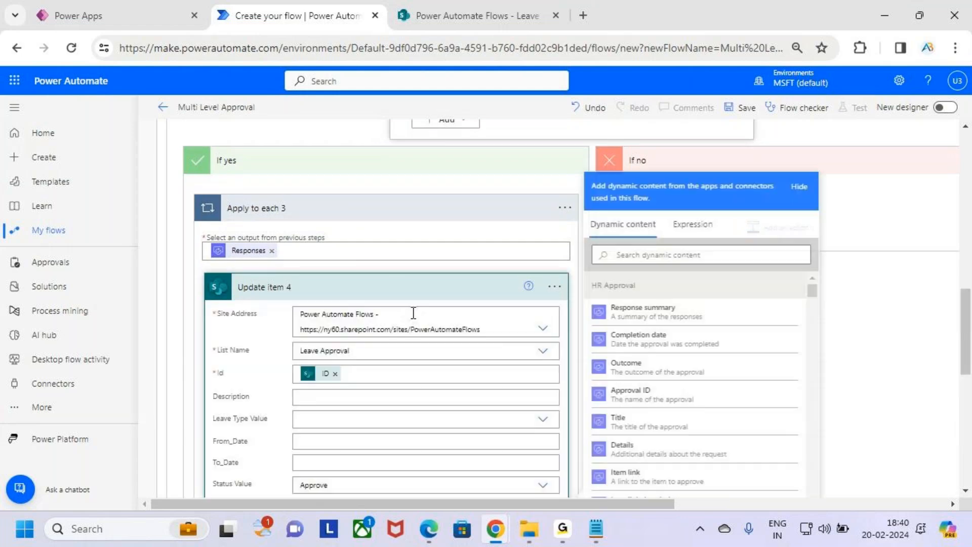
{"action": "scroll", "coordinate": [424, 298], "scroll_direction": "down", "scroll_amount": 5}
{"action": "scroll", "coordinate": [425, 297], "scroll_direction": "up", "scroll_amount": 2}
{"action": "scroll", "coordinate": [427, 298], "scroll_direction": "up", "scroll_amount": 2}
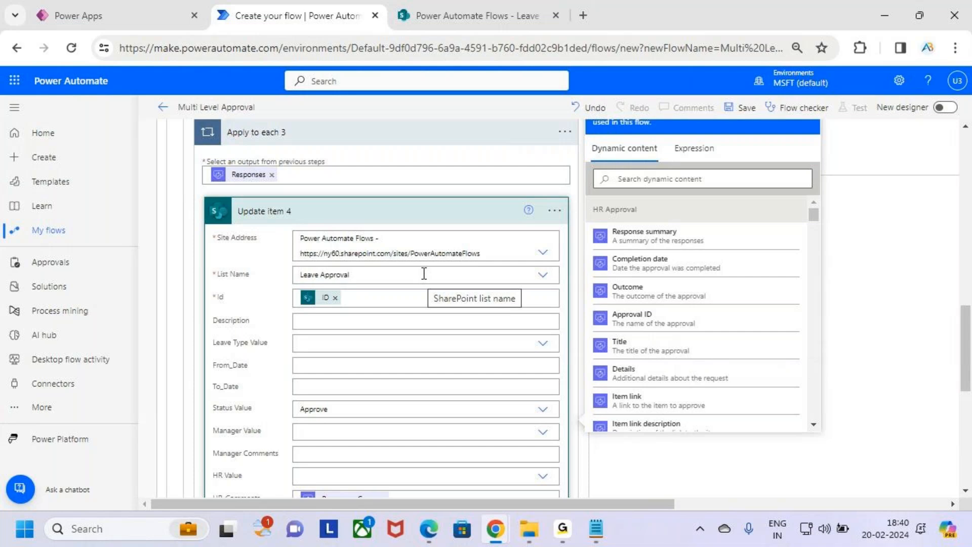
{"action": "left_click", "coordinate": [377, 216]}
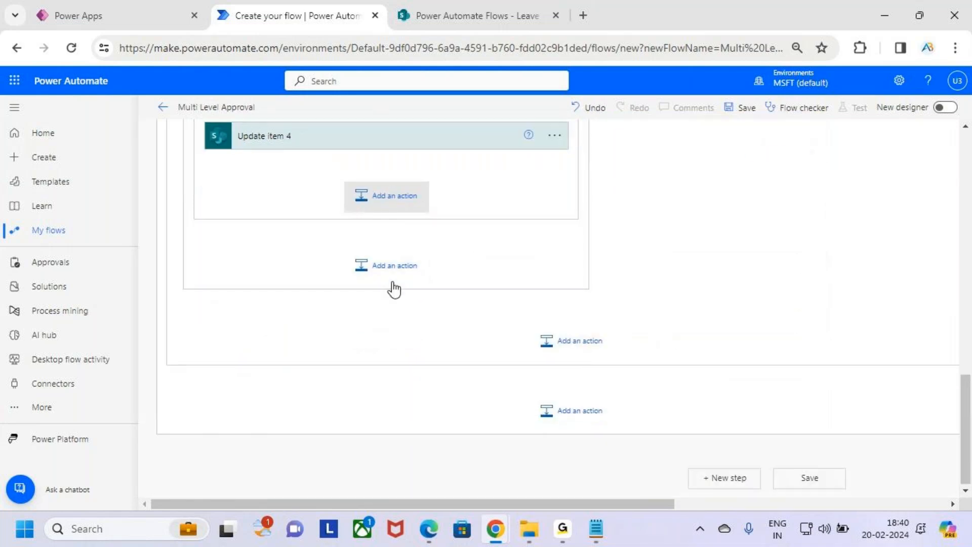
Add a Send an email (V2) step after Update item 4, addressed to the item's Created By Email.
{"action": "left_click", "coordinate": [398, 201]}
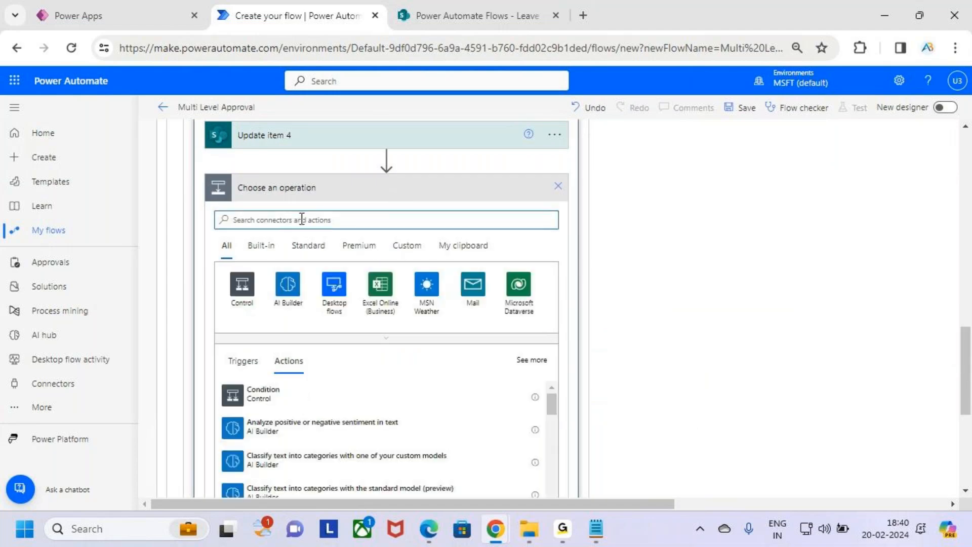
{"action": "type", "text": "Send an email"}
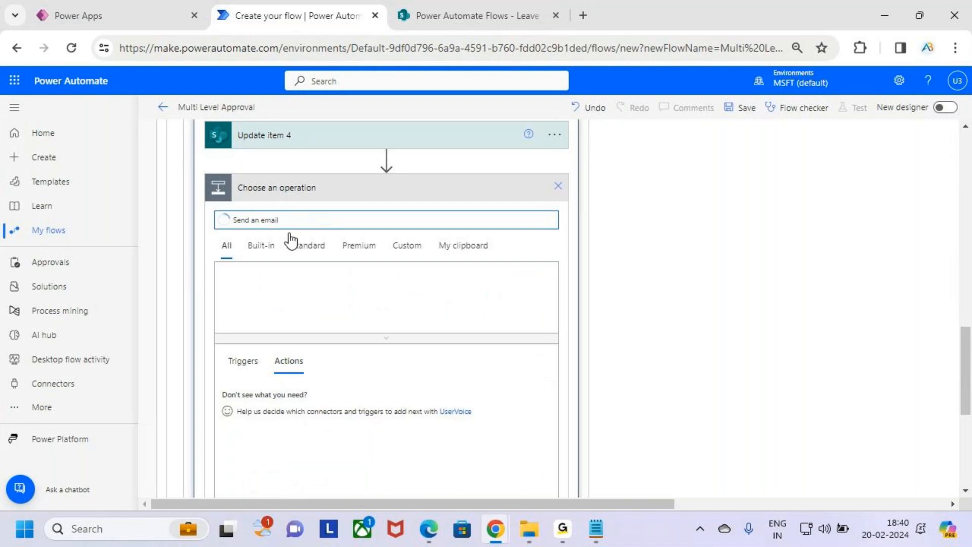
{"action": "scroll", "coordinate": [332, 297], "scroll_direction": "down", "scroll_amount": 2}
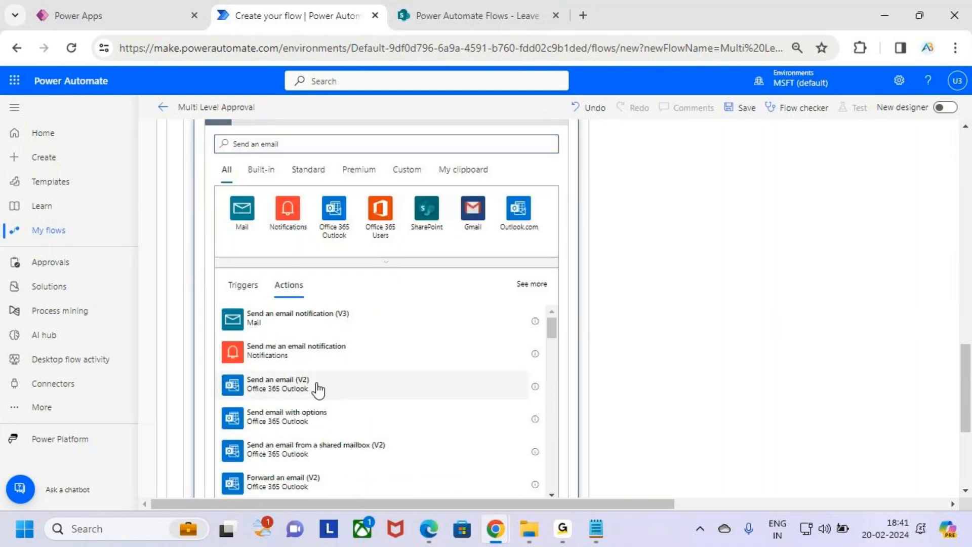
{"action": "left_click", "coordinate": [316, 390]}
{"action": "left_click", "coordinate": [359, 142]}
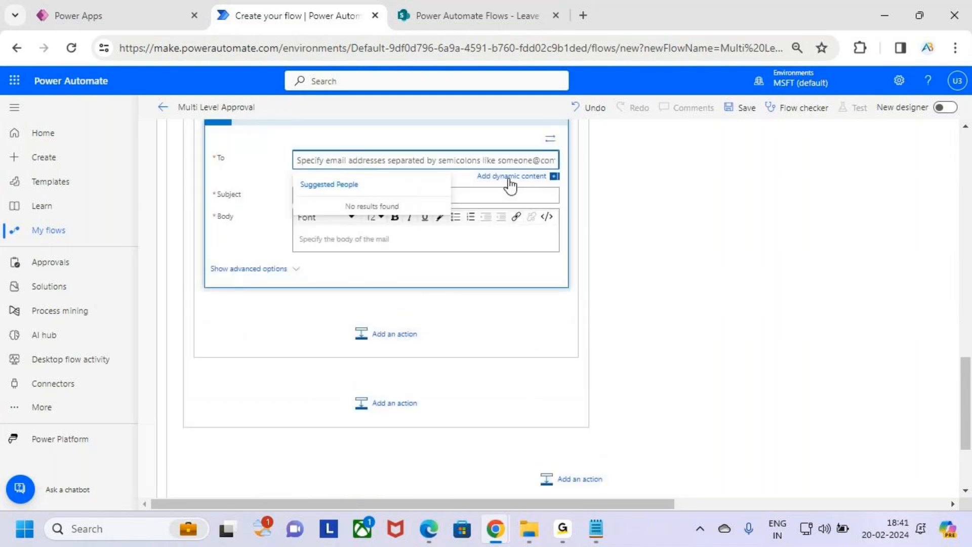
{"action": "left_click", "coordinate": [509, 176]}
{"action": "scroll", "coordinate": [709, 356], "scroll_direction": "down", "scroll_amount": 5}
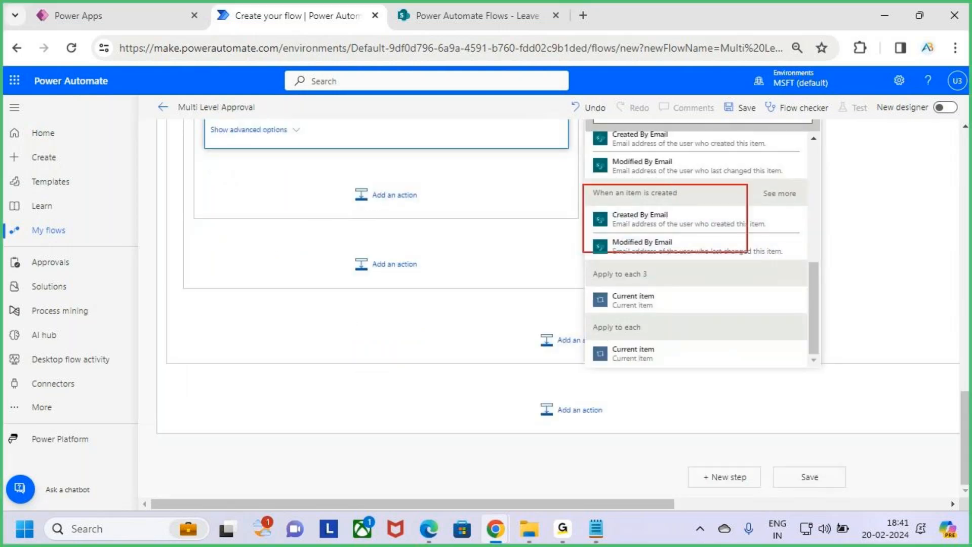
{"action": "left_click", "coordinate": [677, 225]}
Enter 'Approved' as the email subject.
{"action": "scroll", "coordinate": [317, 157], "scroll_direction": "up", "scroll_amount": 3}
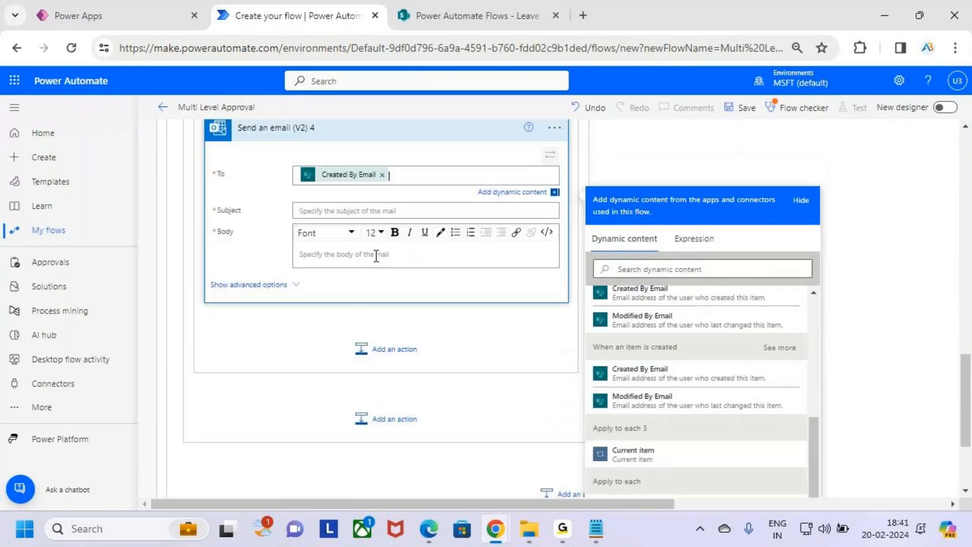
{"action": "left_click", "coordinate": [362, 211]}
{"action": "type", "text": "Appr"}
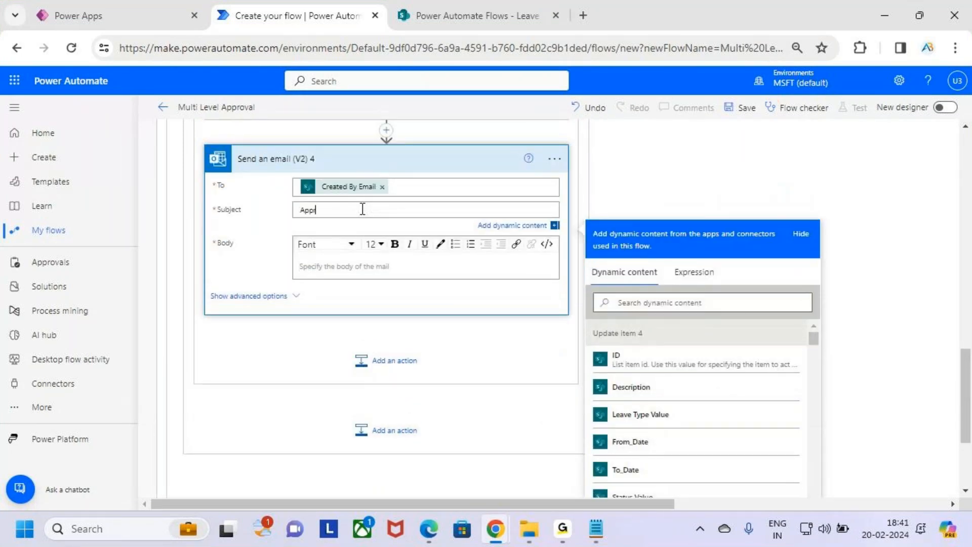
{"action": "type", "text": "oval"}
{"action": "key", "text": "ctrl+a"}
{"action": "key", "text": "BackSpace"}
{"action": "type", "text": "A"}
{"action": "key", "text": "BackSpace"}
{"action": "type", "text": "Approved"}
Start the email body with 'Hi' followed by the requester's Created By DisplayName.
{"action": "left_click", "coordinate": [361, 267]}
{"action": "type", "text": "Hi"}
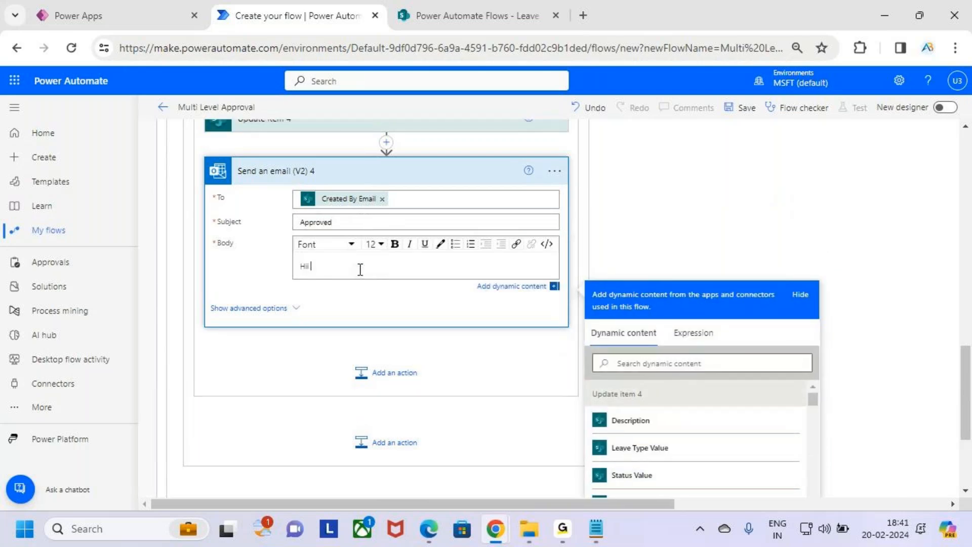
{"action": "scroll", "coordinate": [712, 359], "scroll_direction": "down", "scroll_amount": 15}
{"action": "scroll", "coordinate": [711, 361], "scroll_direction": "down", "scroll_amount": 12}
{"action": "scroll", "coordinate": [712, 363], "scroll_direction": "down", "scroll_amount": 8}
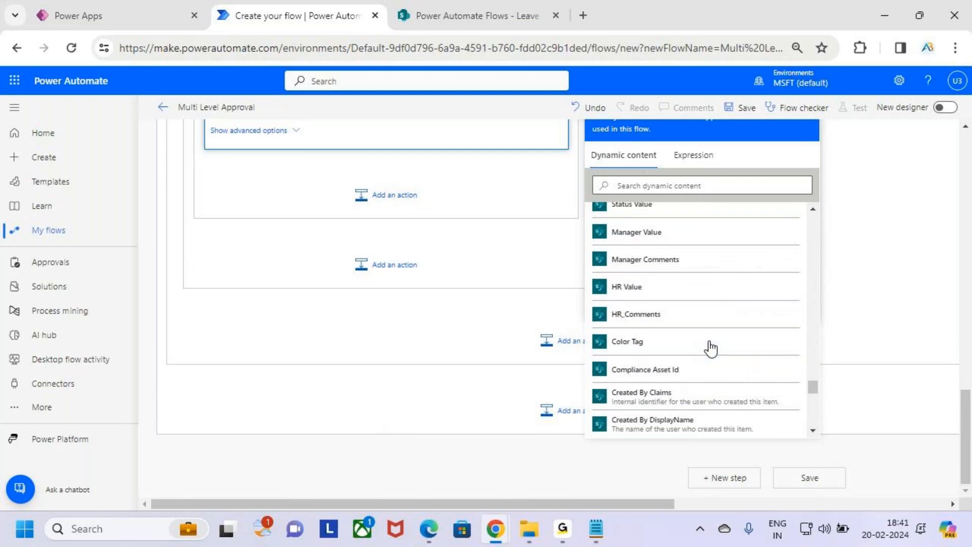
{"action": "scroll", "coordinate": [651, 348], "scroll_direction": "up", "scroll_amount": 3}
{"action": "scroll", "coordinate": [675, 350], "scroll_direction": "down", "scroll_amount": 3}
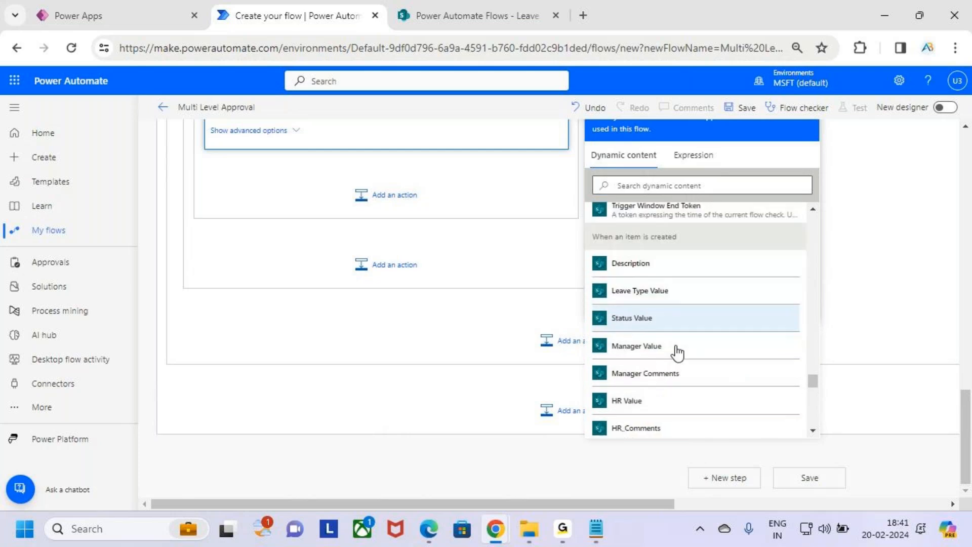
{"action": "scroll", "coordinate": [680, 354], "scroll_direction": "down", "scroll_amount": 3}
{"action": "left_click", "coordinate": [630, 343]}
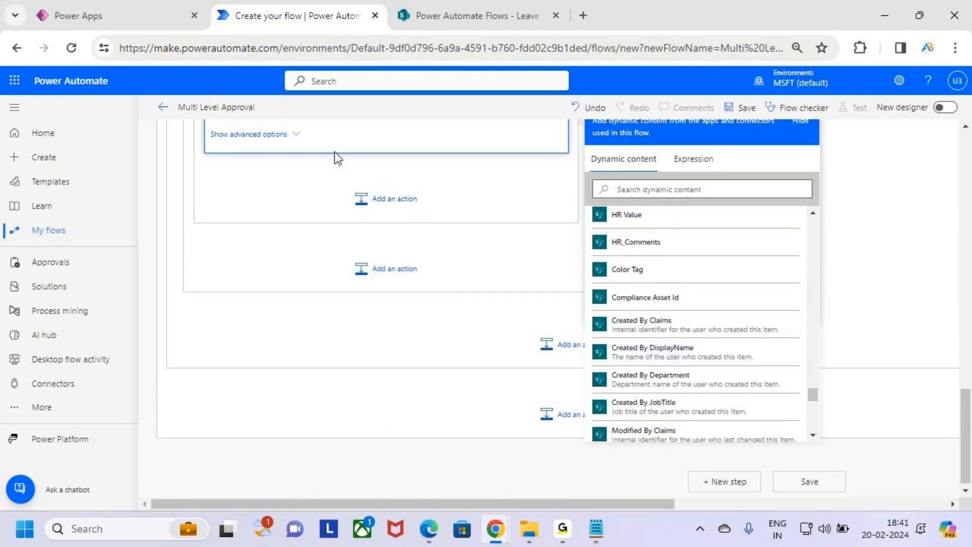
{"action": "scroll", "coordinate": [354, 155], "scroll_direction": "up", "scroll_amount": 2}
{"action": "scroll", "coordinate": [372, 151], "scroll_direction": "up", "scroll_amount": 2}
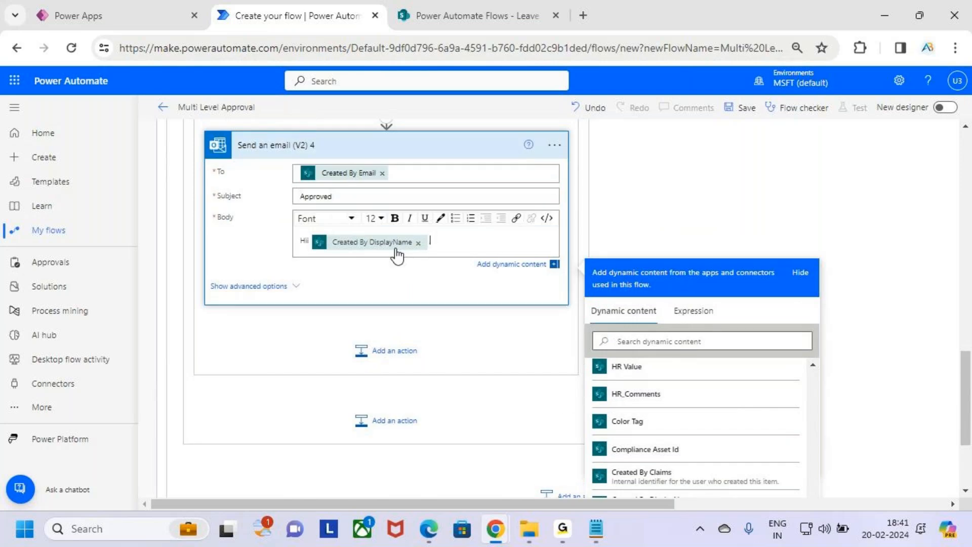
Add a comma and the line 'Your Leave Request has been [Outcome] by the HR' using the Outcome token.
{"action": "left_click", "coordinate": [397, 256]}
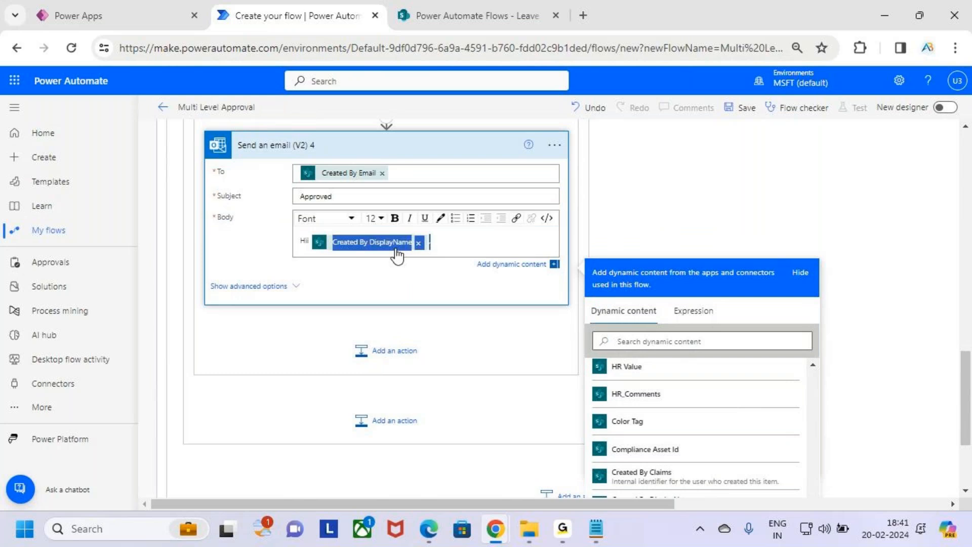
{"action": "type", "text": ","}
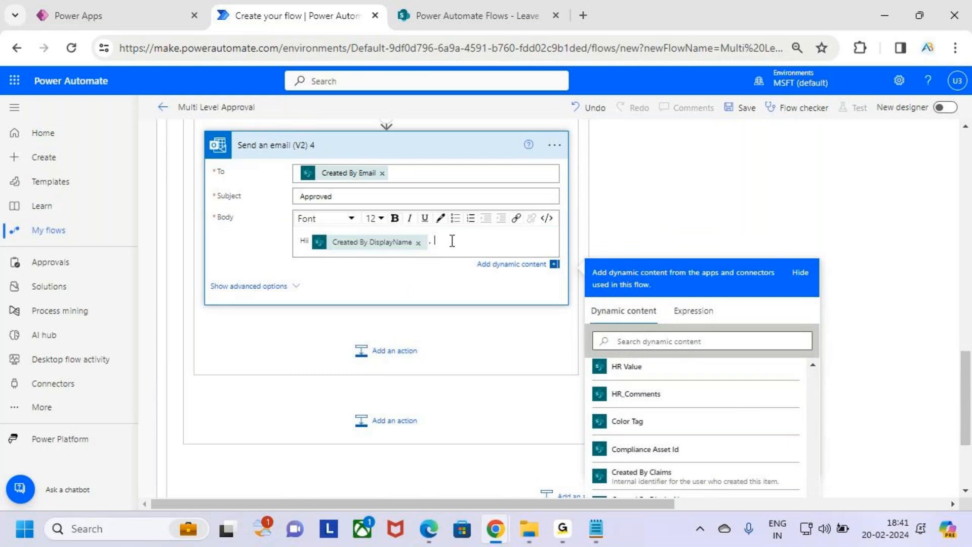
{"action": "key", "text": "Return"}
{"action": "type", "text": "Your Leave Request has be"}
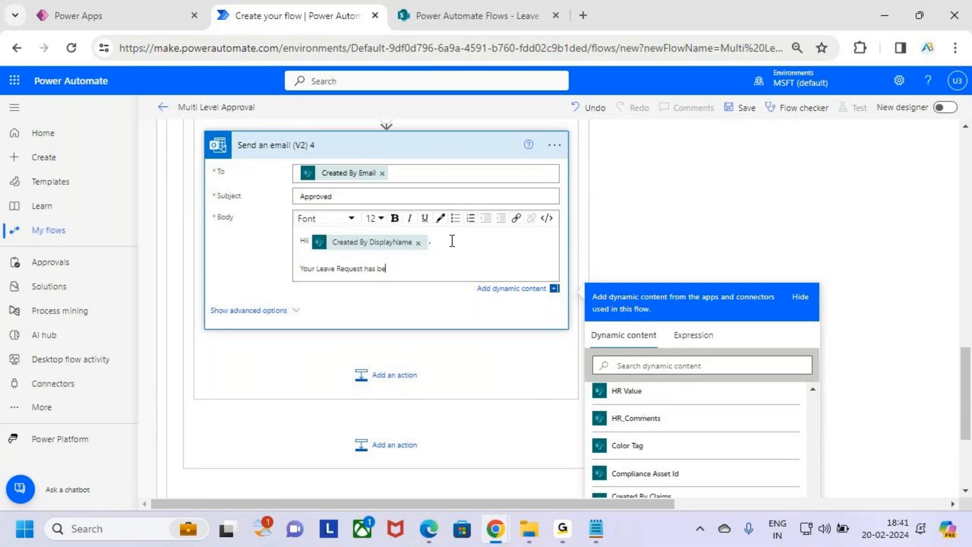
{"action": "type", "text": "en Approved by"}
{"action": "type", "text": " the"}
{"action": "type", "text": " HR"}
{"action": "double_click", "coordinate": [410, 268]}
{"action": "key", "text": "BackSpace"}
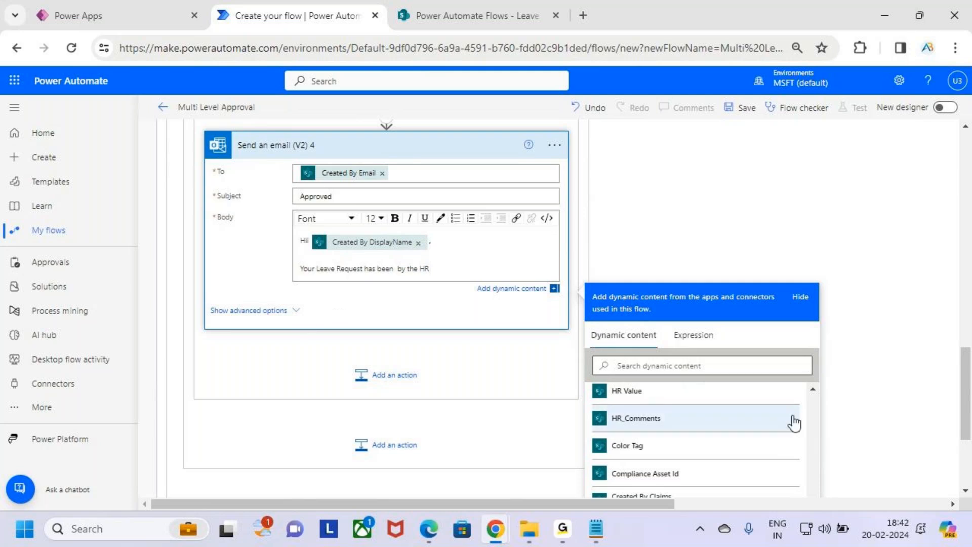
{"action": "scroll", "coordinate": [837, 407], "scroll_direction": "up", "scroll_amount": 4}
{"action": "scroll", "coordinate": [838, 406], "scroll_direction": "down", "scroll_amount": 5}
{"action": "scroll", "coordinate": [697, 398], "scroll_direction": "down", "scroll_amount": 3}
{"action": "scroll", "coordinate": [703, 399], "scroll_direction": "up", "scroll_amount": 8}
{"action": "scroll", "coordinate": [707, 398], "scroll_direction": "up", "scroll_amount": 8}
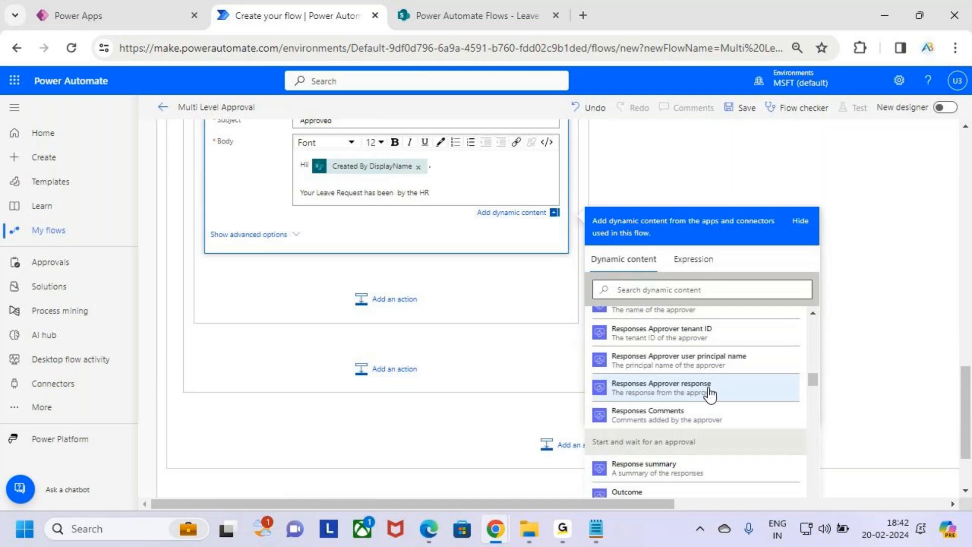
{"action": "scroll", "coordinate": [710, 393], "scroll_direction": "down", "scroll_amount": 3}
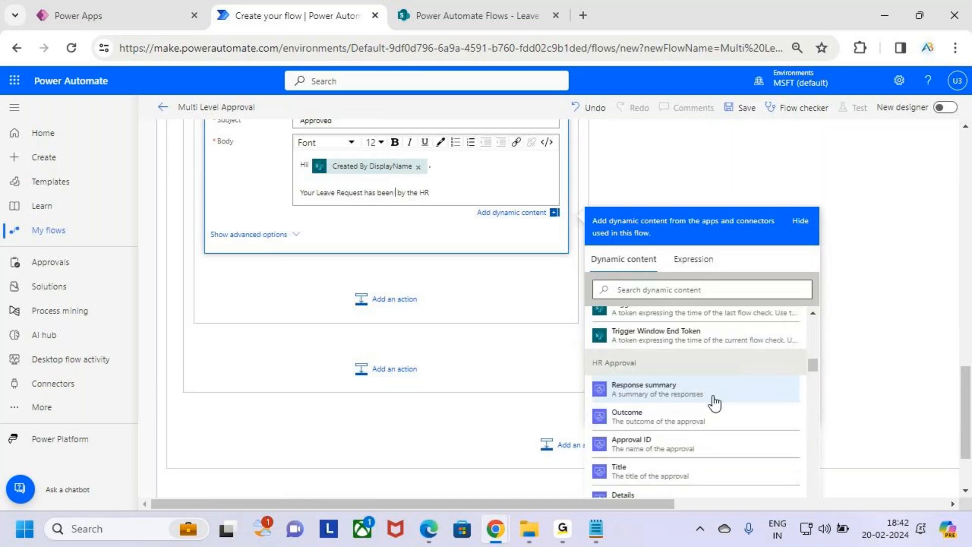
{"action": "left_click", "coordinate": [669, 344]}
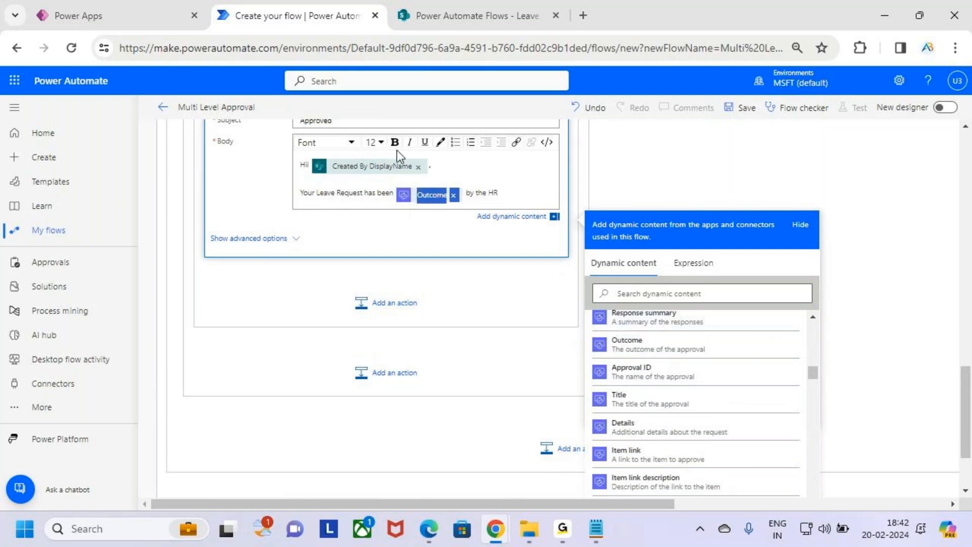
Bold the word HR and add an 'HR Comment' line with the approver's Responses Comments.
{"action": "left_click", "coordinate": [495, 193]}
{"action": "double_click", "coordinate": [494, 193]}
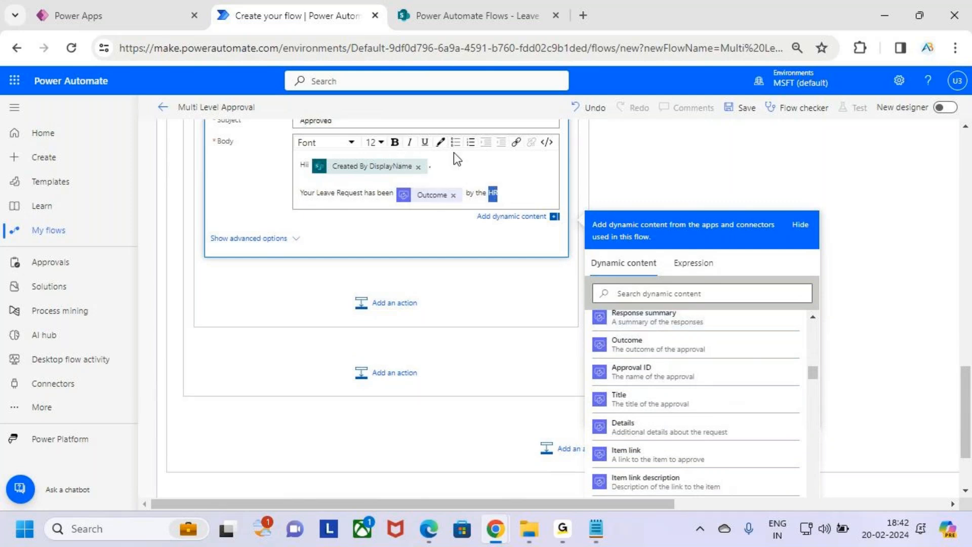
{"action": "left_click", "coordinate": [394, 142]}
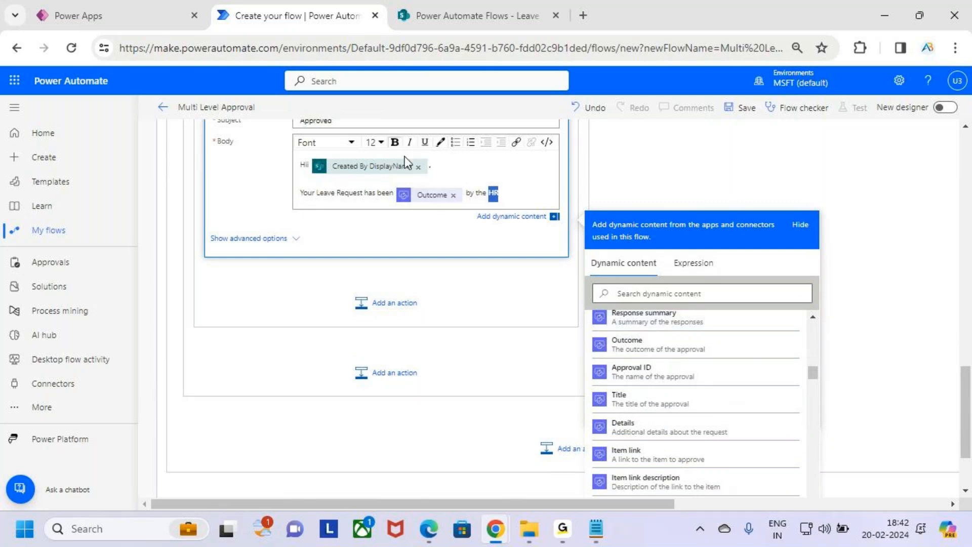
{"action": "left_click", "coordinate": [514, 197]}
{"action": "key", "text": "Return"}
{"action": "key", "text": "Return"}
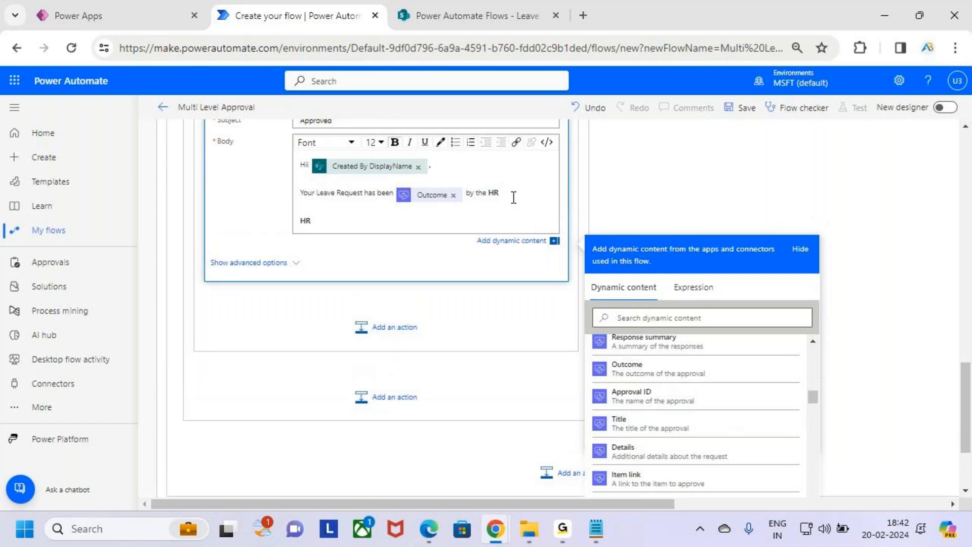
{"action": "type", "text": "HR Comment"}
{"action": "scroll", "coordinate": [649, 400], "scroll_direction": "up", "scroll_amount": 4}
{"action": "scroll", "coordinate": [650, 403], "scroll_direction": "down", "scroll_amount": 3}
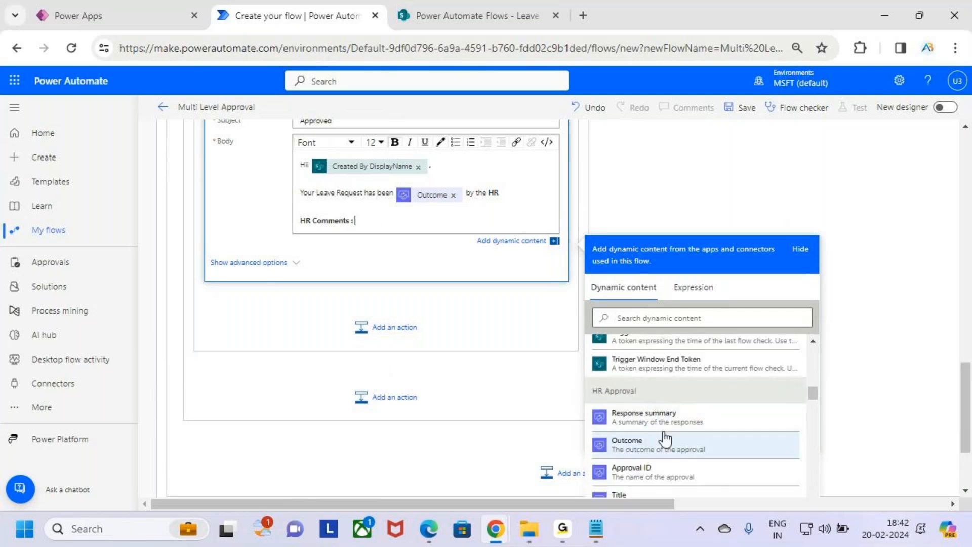
{"action": "scroll", "coordinate": [664, 434], "scroll_direction": "down", "scroll_amount": 3}
{"action": "scroll", "coordinate": [706, 415], "scroll_direction": "up", "scroll_amount": 2}
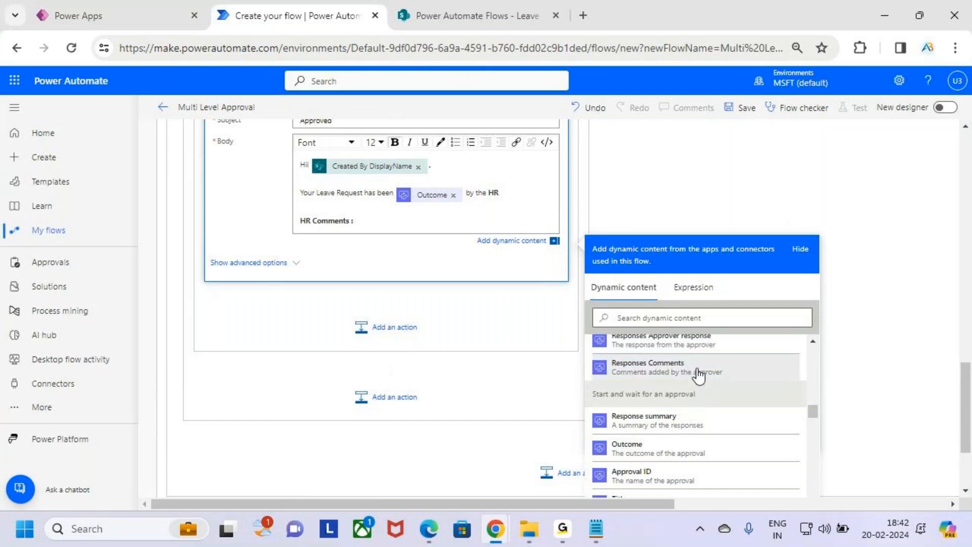
{"action": "left_click", "coordinate": [701, 370]}
Add a bold 'Thanks' / 'AB Trainings' sign-off on separate lines.
{"action": "key", "text": "Return"}
{"action": "type", "text": "Thanks AB Traininhss"}
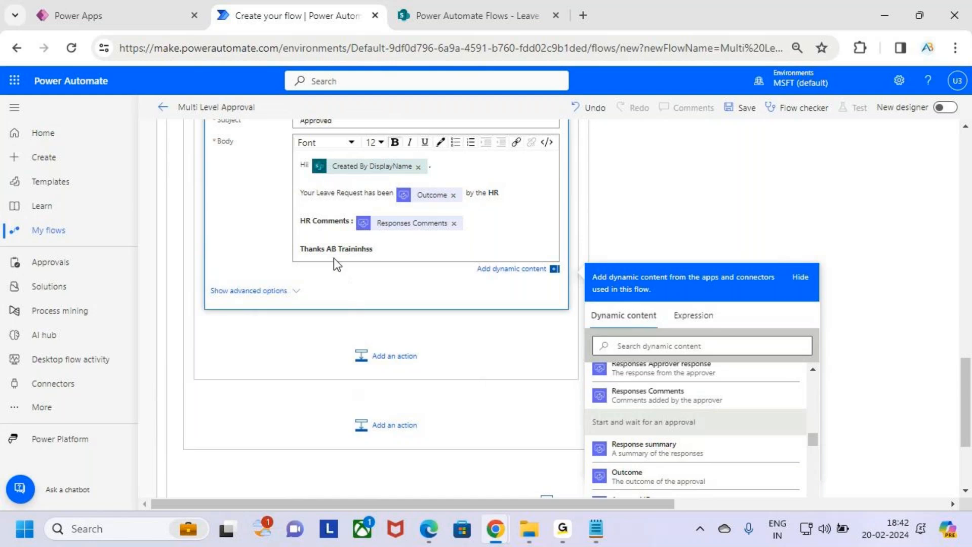
{"action": "left_click_drag", "start_coordinate": [325, 249], "coordinate": [378, 248]}
{"action": "key", "text": "BackSpace"}
{"action": "key", "text": "BackSpace"}
{"action": "key", "text": "BackSpace"}
{"action": "type", "text": "anks"}
{"action": "key", "text": "Return"}
{"action": "type", "text": "AB Trainin"}
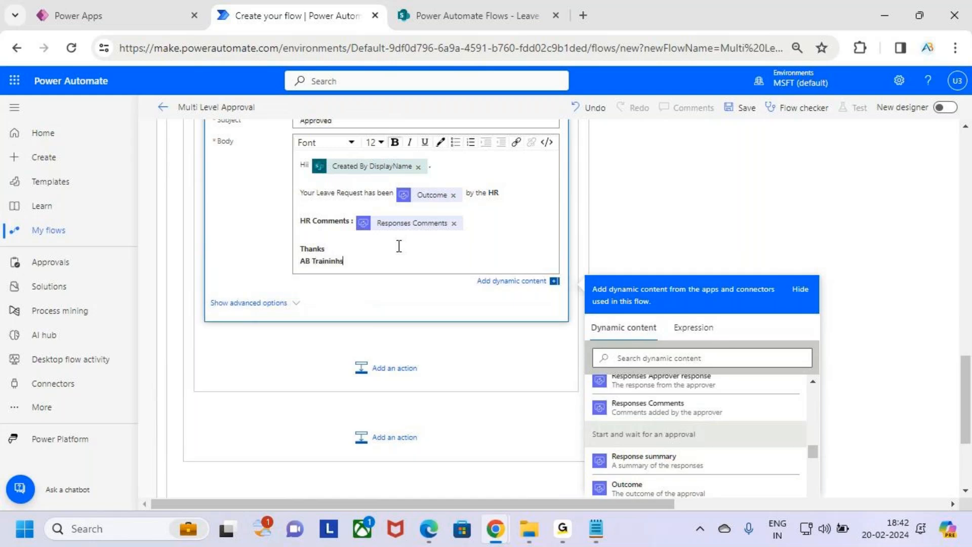
{"action": "key", "text": "BackSpace"}
{"action": "key", "text": "BackSpace"}
{"action": "key", "text": "BackSpace"}
{"action": "key", "text": "BackSpace"}
{"action": "key", "text": "BackSpace"}
{"action": "key", "text": "BackSpace"}
{"action": "key", "text": "BackSpace"}
{"action": "key", "text": "BackSpace"}
{"action": "type", "text": "Trainings"}
{"action": "left_click_drag", "start_coordinate": [373, 254], "coordinate": [288, 250]}
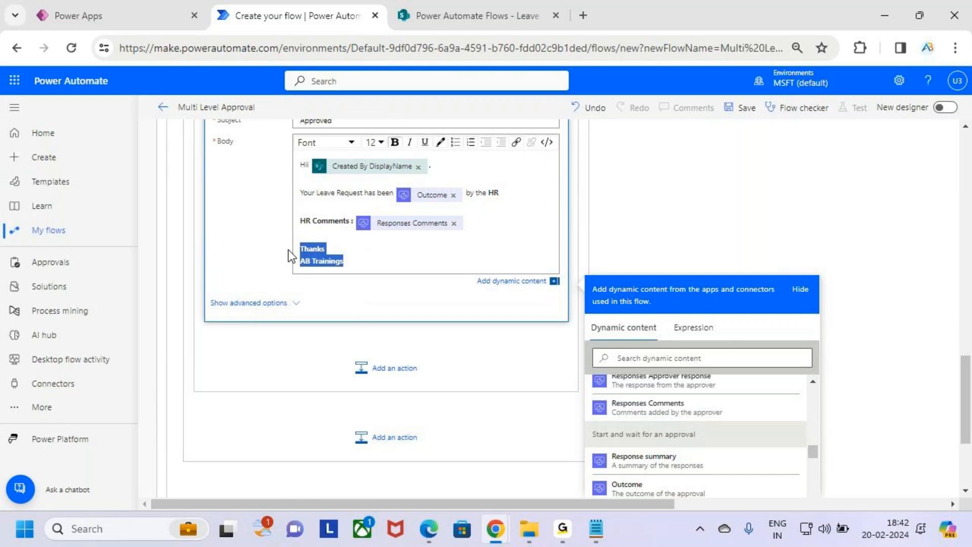
{"action": "left_click", "coordinate": [481, 242]}
{"action": "left_click", "coordinate": [387, 224]}
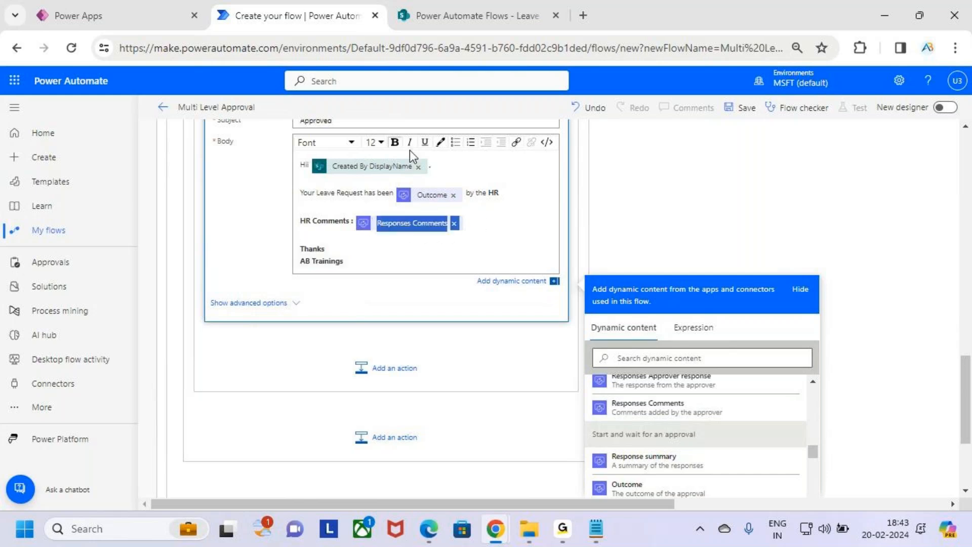
{"action": "left_click", "coordinate": [451, 248]}
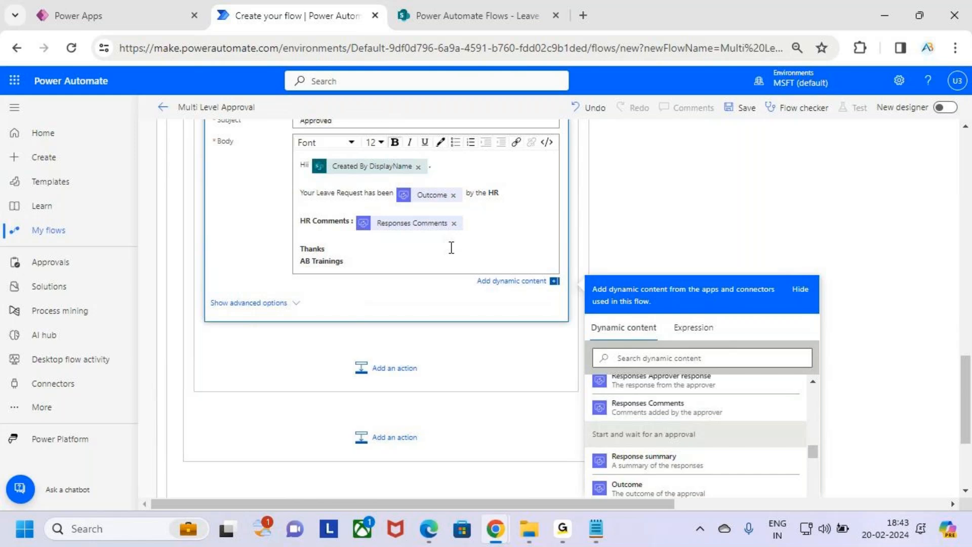
Expand Update item 4 to check its fields, then collapse it.
{"action": "scroll", "coordinate": [452, 248], "scroll_direction": "up", "scroll_amount": 3}
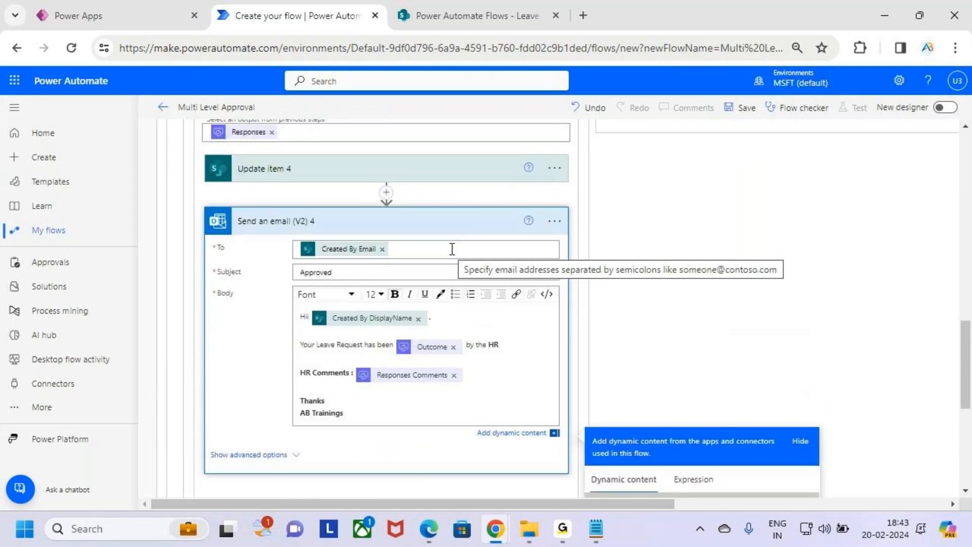
{"action": "scroll", "coordinate": [454, 319], "scroll_direction": "up", "scroll_amount": 3}
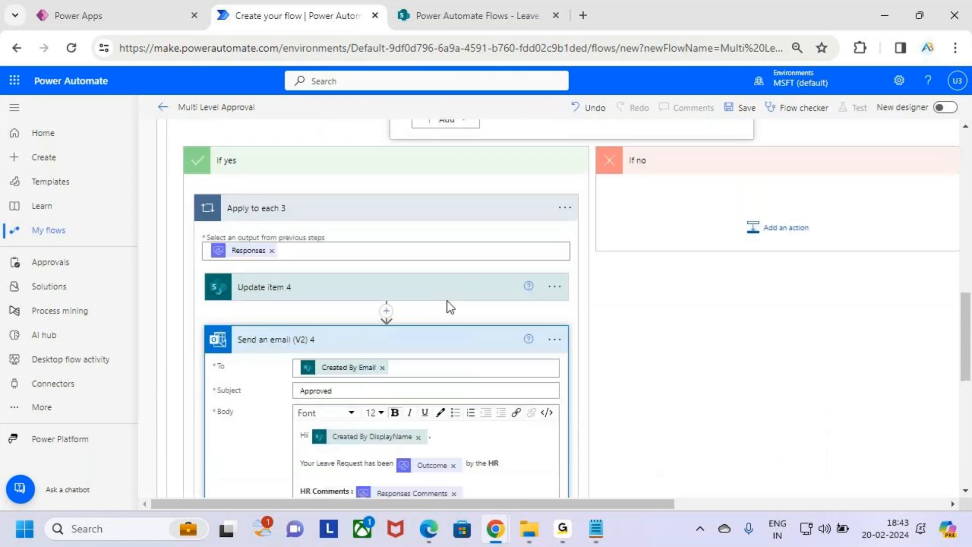
{"action": "scroll", "coordinate": [421, 282], "scroll_direction": "up", "scroll_amount": 3}
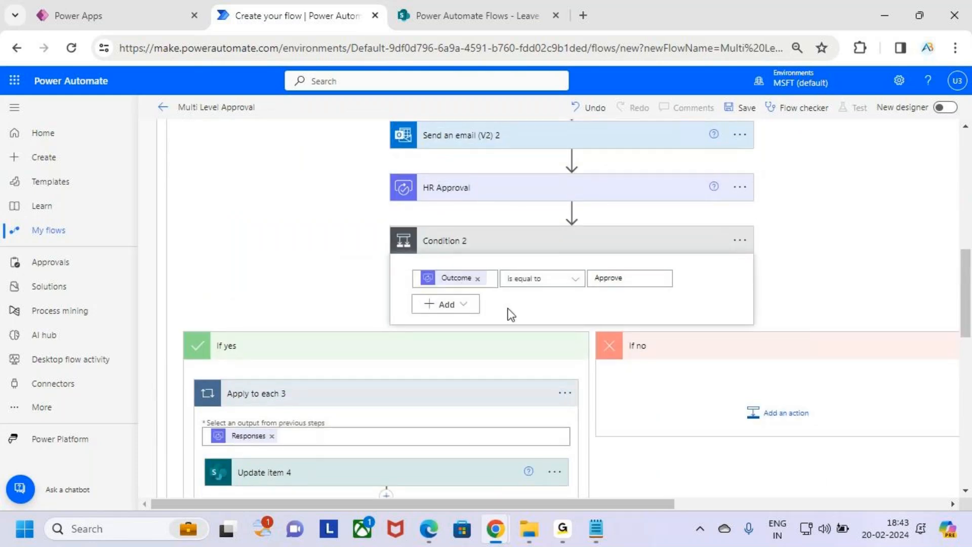
{"action": "scroll", "coordinate": [491, 327], "scroll_direction": "down", "scroll_amount": 3}
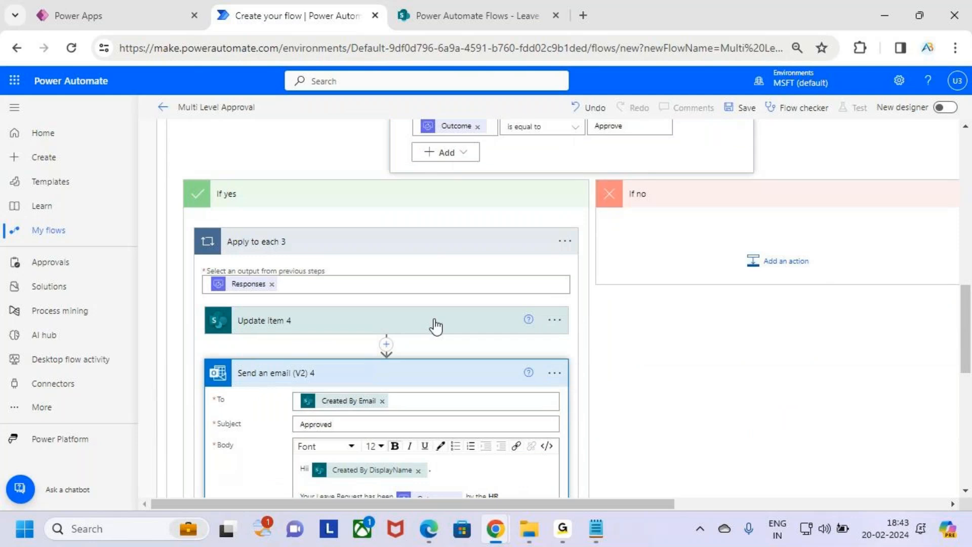
{"action": "left_click", "coordinate": [436, 327]}
{"action": "scroll", "coordinate": [435, 327], "scroll_direction": "down", "scroll_amount": 3}
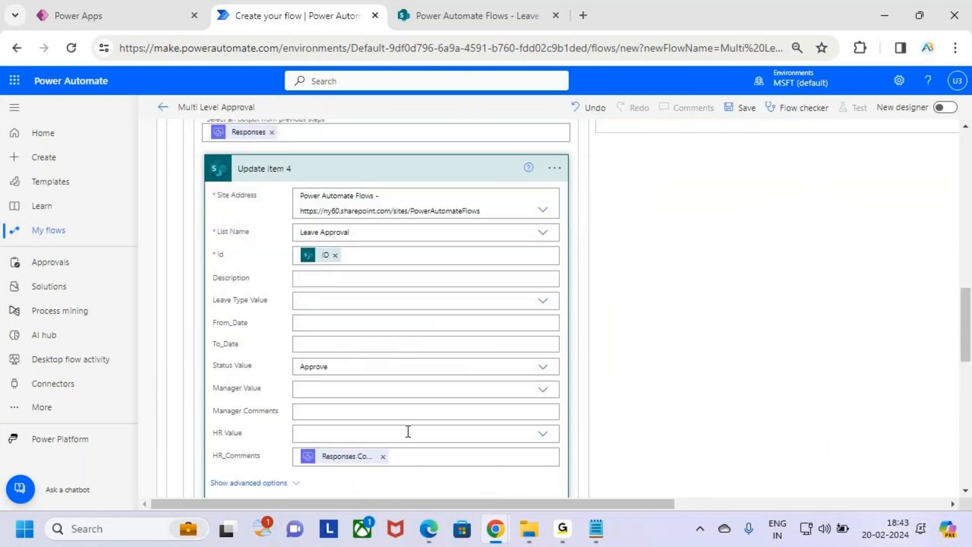
{"action": "scroll", "coordinate": [408, 432], "scroll_direction": "up", "scroll_amount": 2}
{"action": "left_click", "coordinate": [406, 256]}
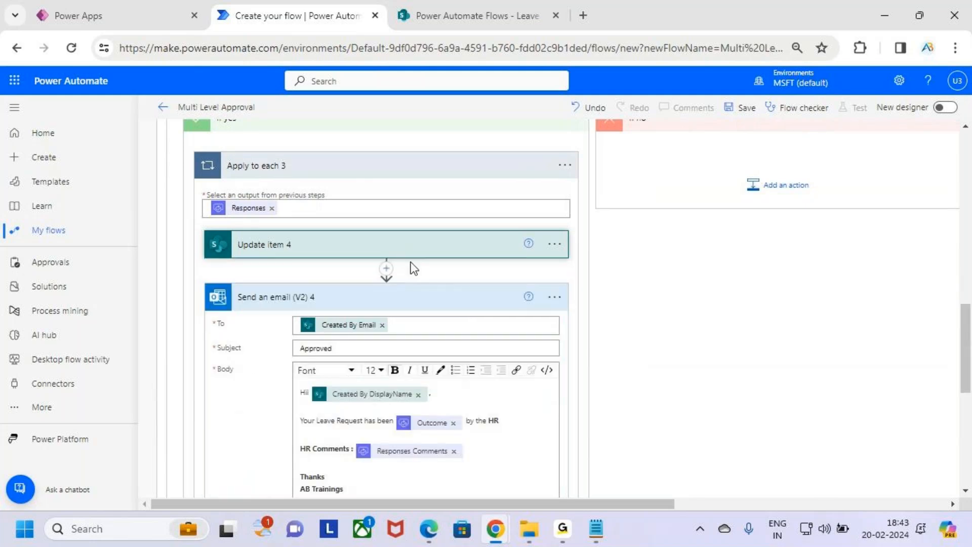
Collapse the Send an email (V2) 4 card and pan back up to Condition 2.
{"action": "scroll", "coordinate": [430, 321], "scroll_direction": "down", "scroll_amount": 3}
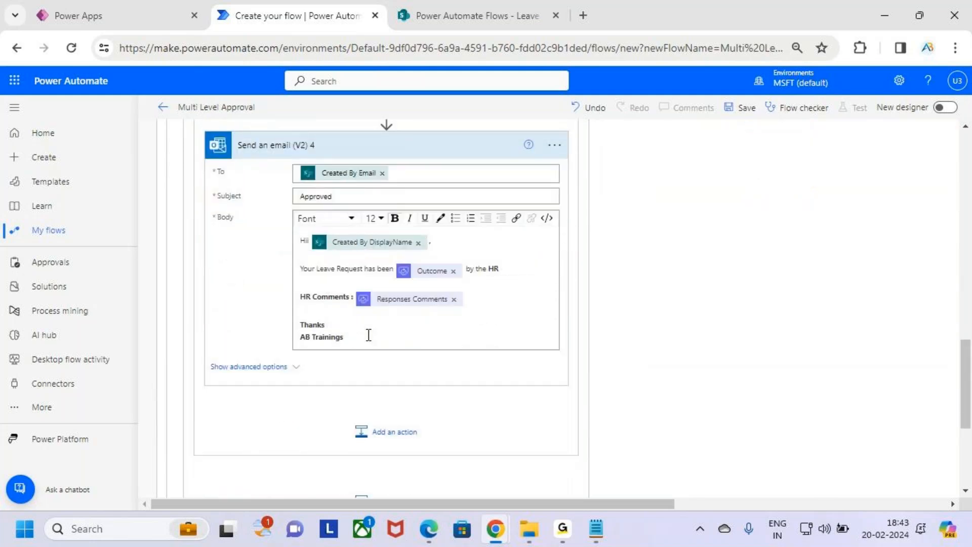
{"action": "scroll", "coordinate": [368, 335], "scroll_direction": "up", "scroll_amount": 3}
{"action": "left_click", "coordinate": [429, 303]}
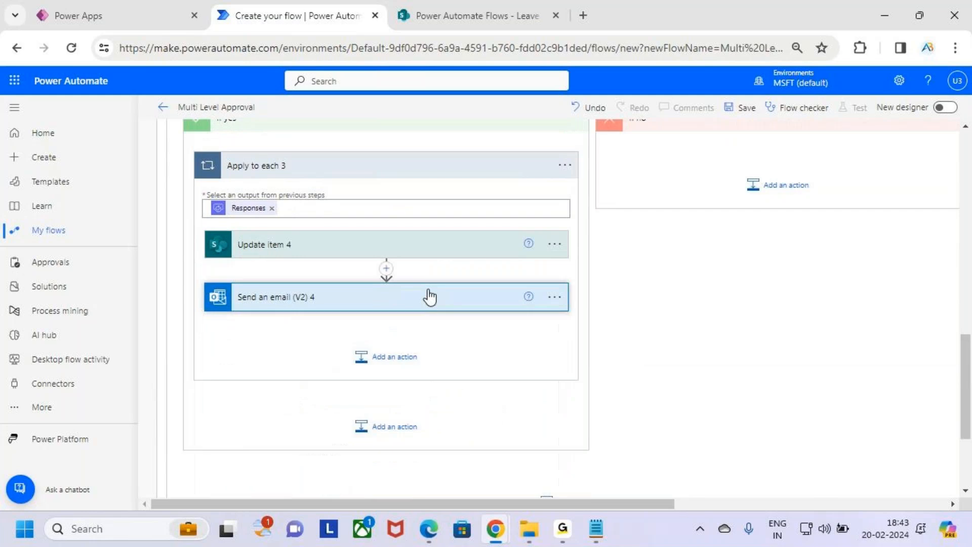
{"action": "scroll", "coordinate": [631, 306], "scroll_direction": "up", "scroll_amount": 5}
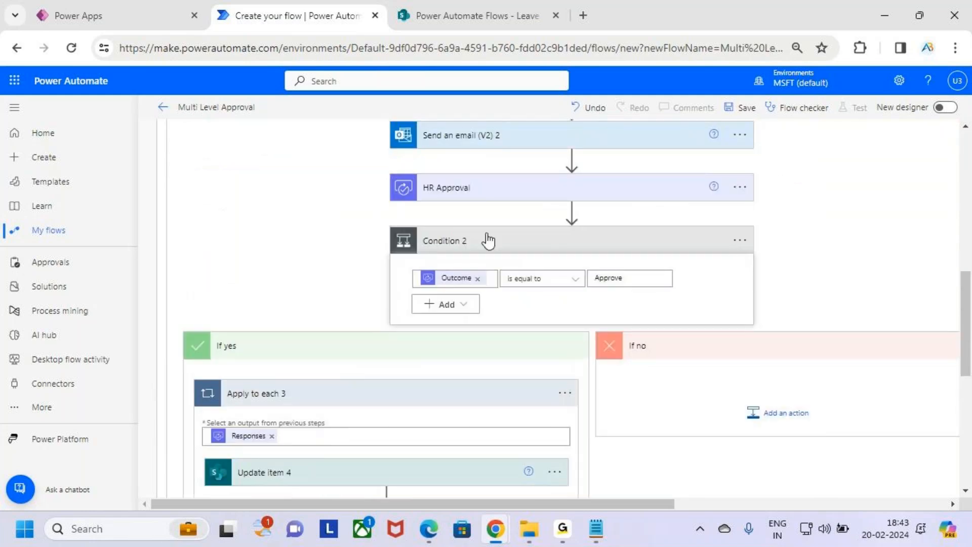
{"action": "left_click_drag", "start_coordinate": [446, 206], "coordinate": [510, 208]}
{"action": "left_click_drag", "start_coordinate": [654, 267], "coordinate": [711, 314]}
{"action": "left_click_drag", "start_coordinate": [705, 272], "coordinate": [655, 348]}
{"action": "left_click_drag", "start_coordinate": [536, 303], "coordinate": [617, 295]}
{"action": "left_click_drag", "start_coordinate": [566, 295], "coordinate": [624, 289]}
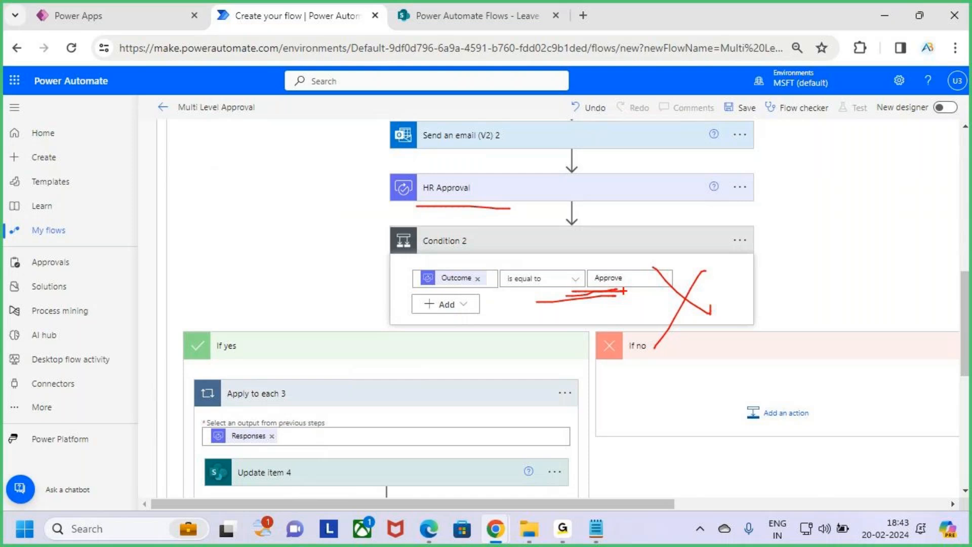
Add a SharePoint Update item under If no for site Power Automate Flows, list Leave Approval, Id from trigger ID.
{"action": "key", "text": "Escape"}
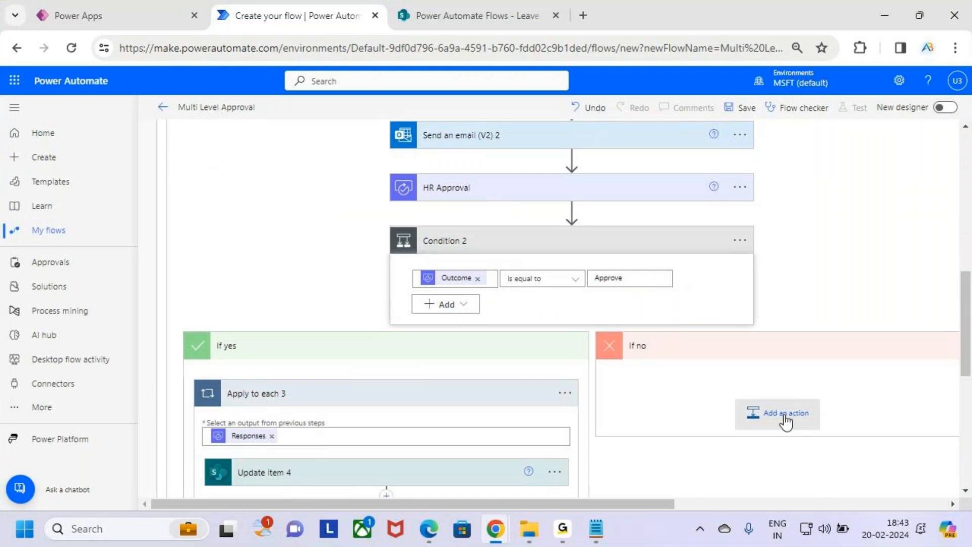
{"action": "left_click", "coordinate": [786, 413]}
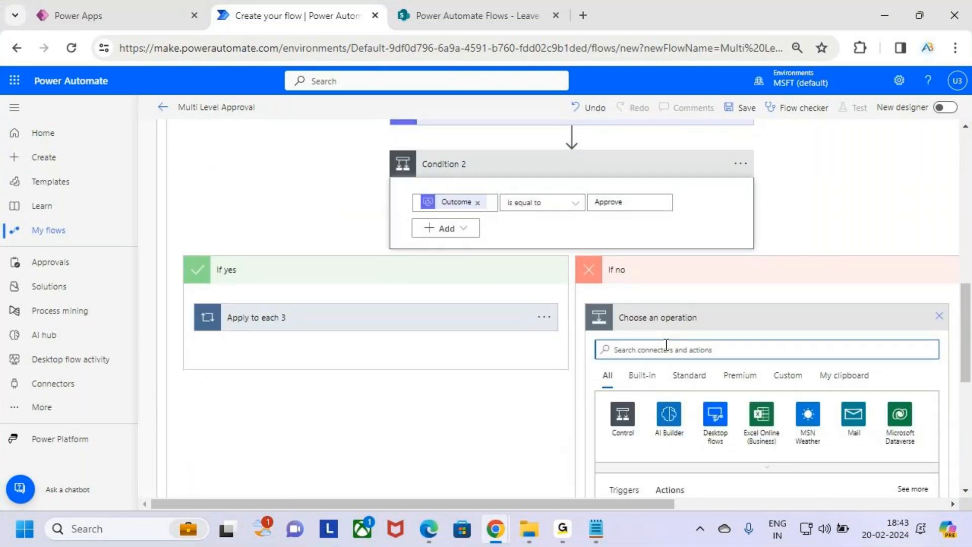
{"action": "type", "text": "Update item"}
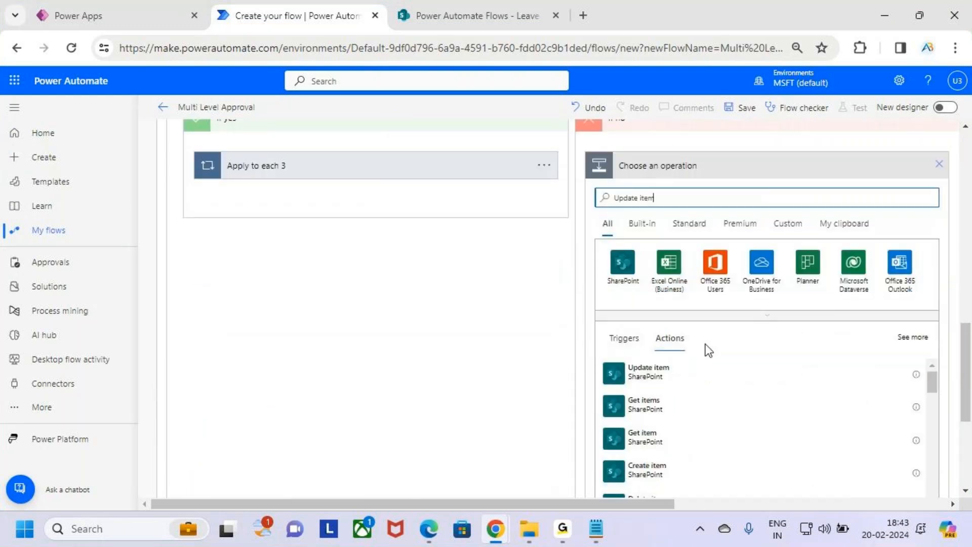
{"action": "left_click", "coordinate": [679, 378]}
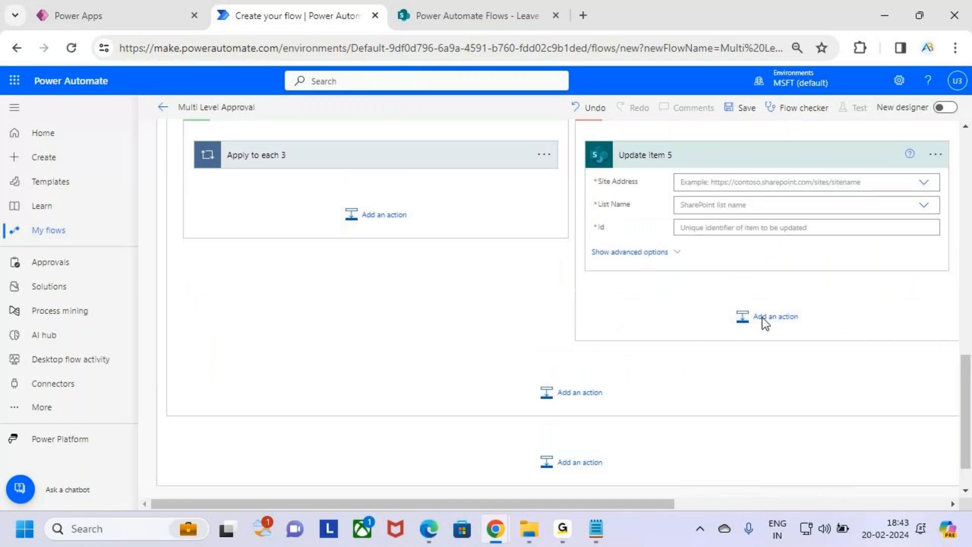
{"action": "left_click", "coordinate": [925, 282]}
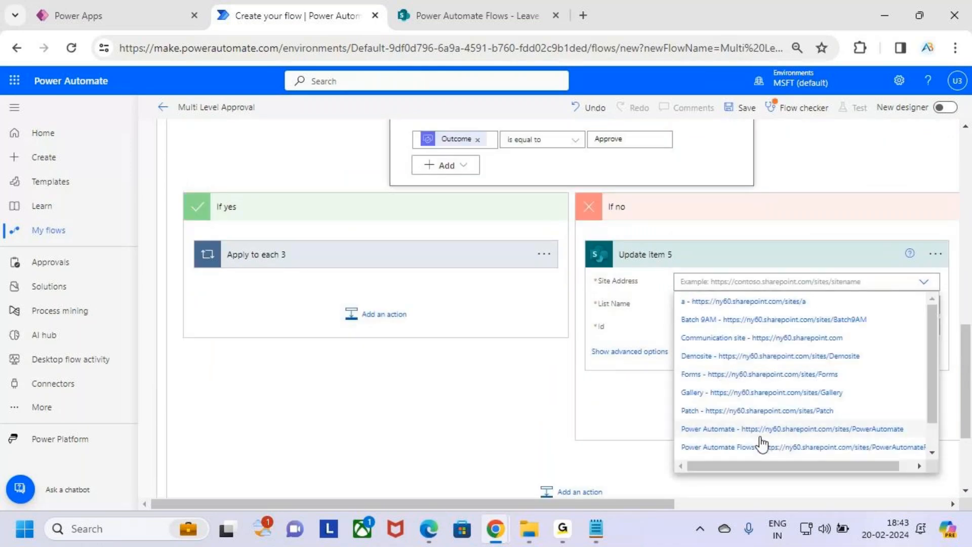
{"action": "left_click", "coordinate": [775, 447]}
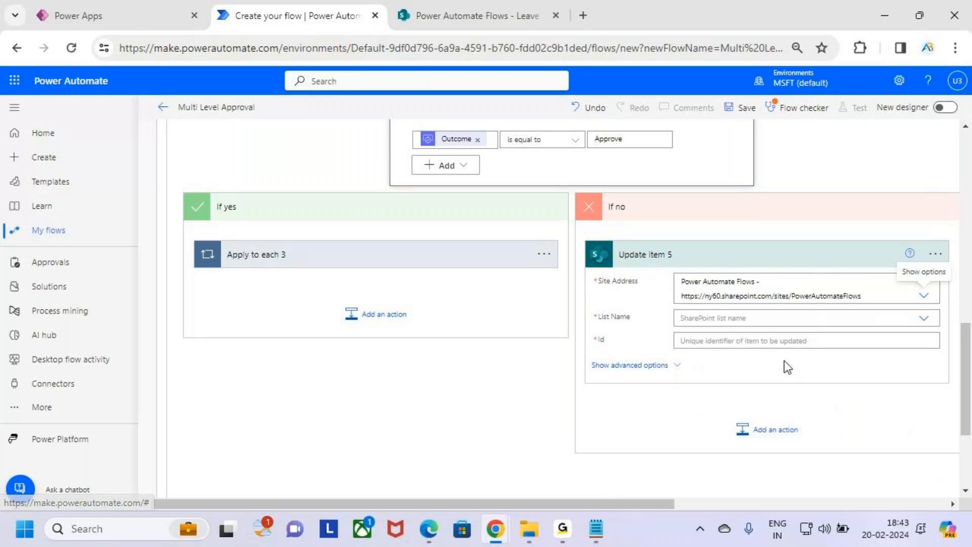
{"action": "left_click", "coordinate": [784, 318]}
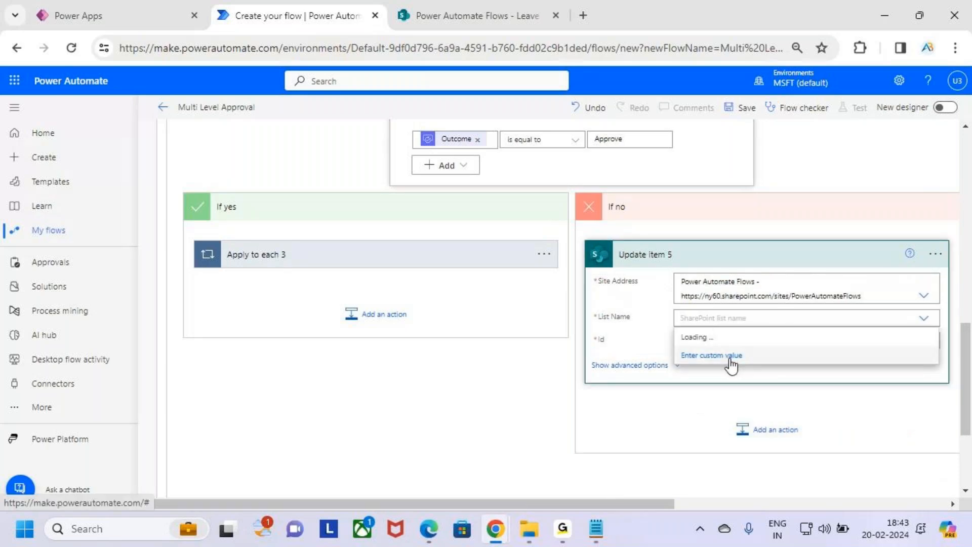
{"action": "left_click", "coordinate": [737, 355]}
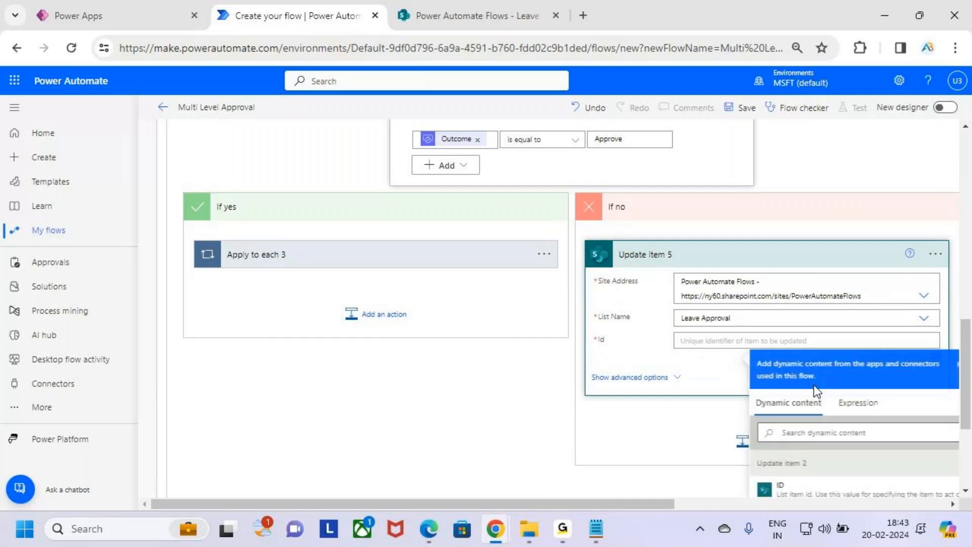
{"action": "scroll", "coordinate": [861, 416], "scroll_direction": "down", "scroll_amount": 4}
{"action": "left_click", "coordinate": [849, 415]}
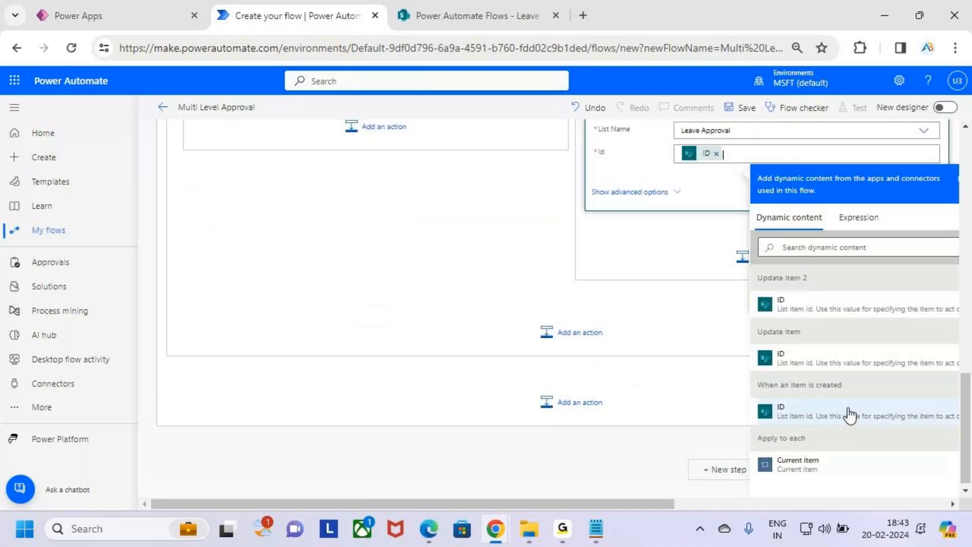
Set the item's Status Value to Reject and fill HR_Comments with an approval response value.
{"action": "left_click", "coordinate": [719, 278]}
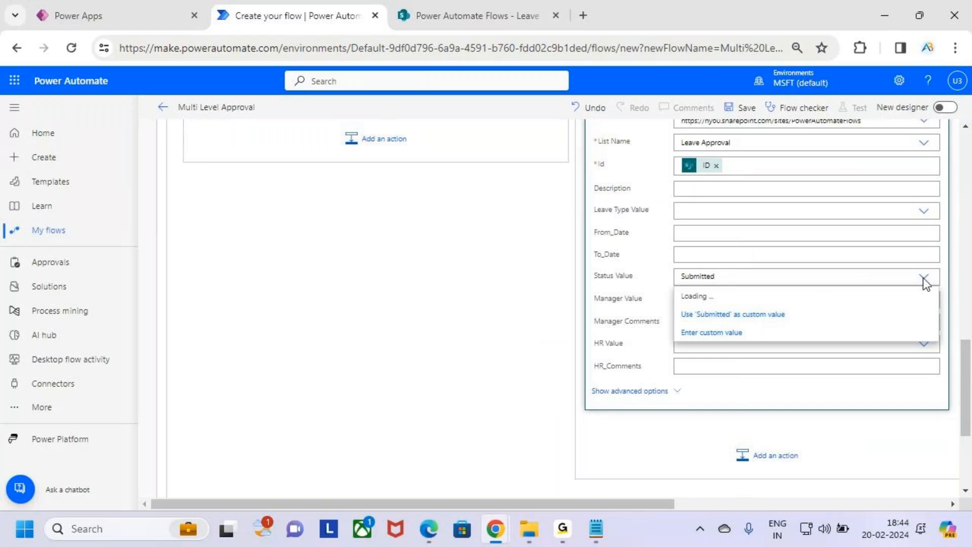
{"action": "left_click", "coordinate": [771, 318]}
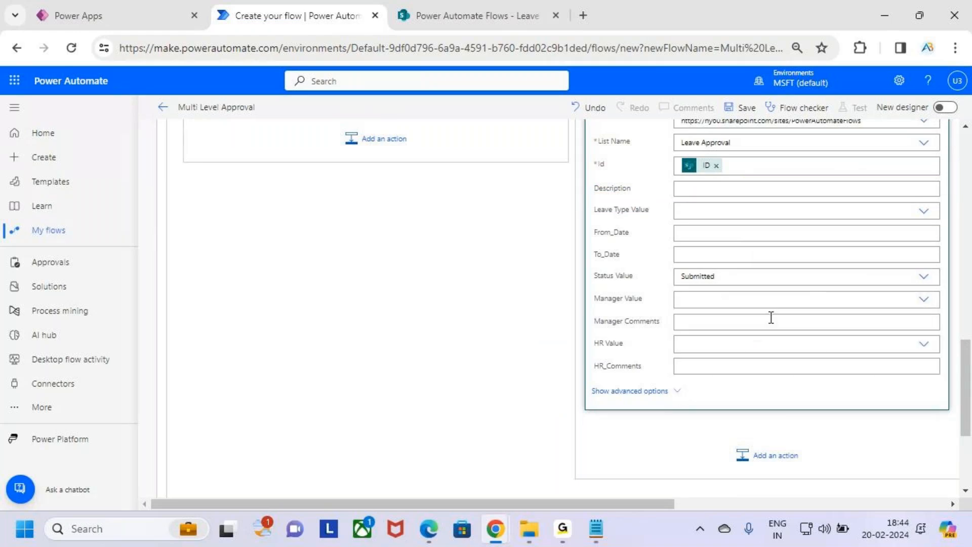
{"action": "left_click", "coordinate": [829, 285]}
{"action": "left_click", "coordinate": [737, 317]}
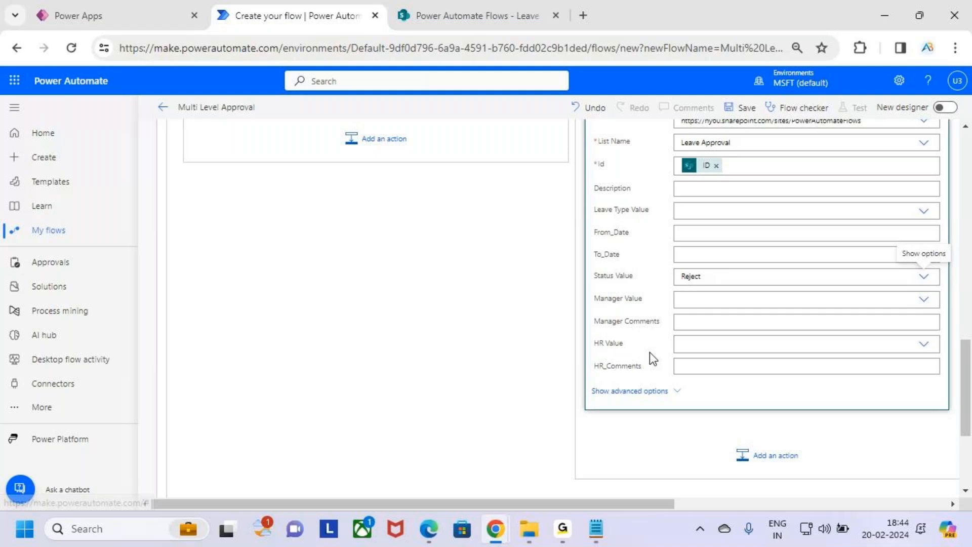
{"action": "left_click", "coordinate": [694, 367]}
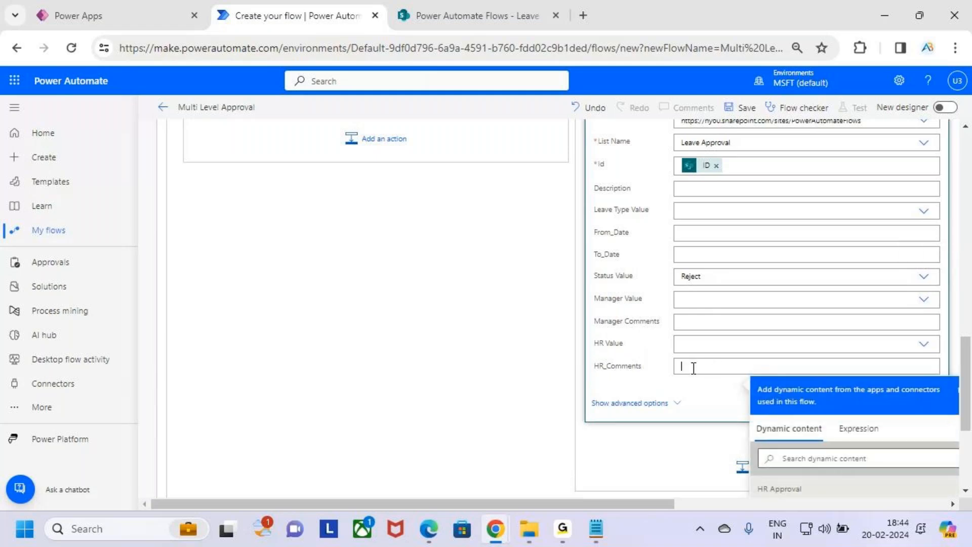
{"action": "scroll", "coordinate": [917, 324], "scroll_direction": "down", "scroll_amount": 3}
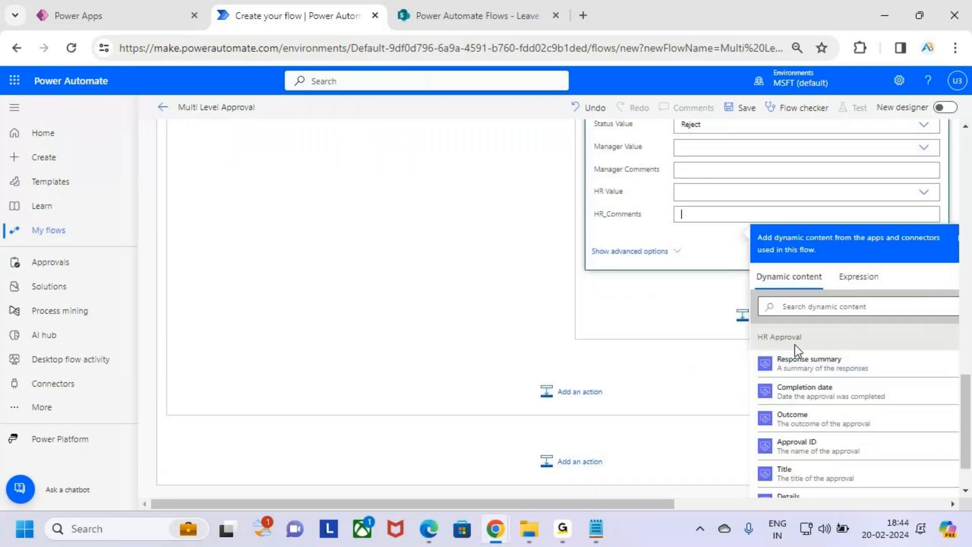
{"action": "scroll", "coordinate": [848, 434], "scroll_direction": "down", "scroll_amount": 5}
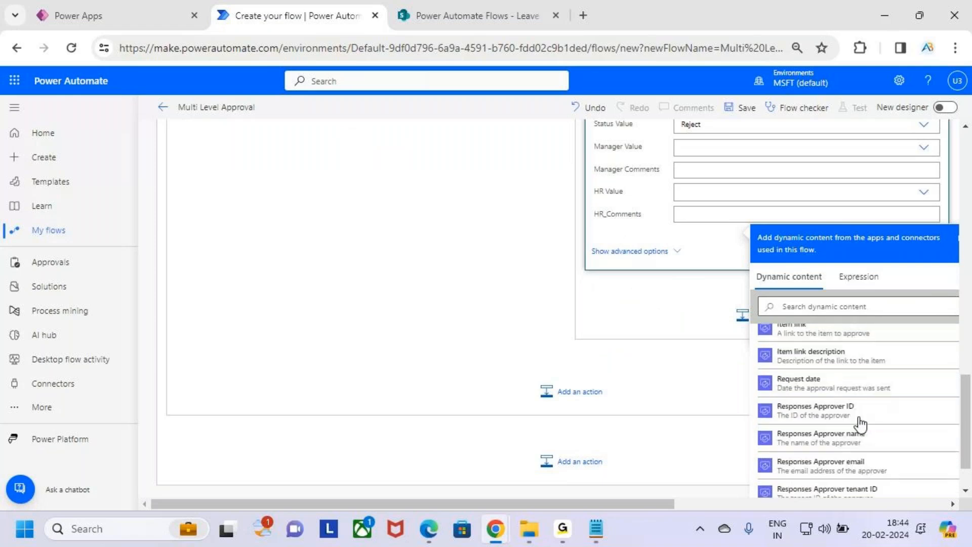
{"action": "scroll", "coordinate": [856, 426], "scroll_direction": "down", "scroll_amount": 3}
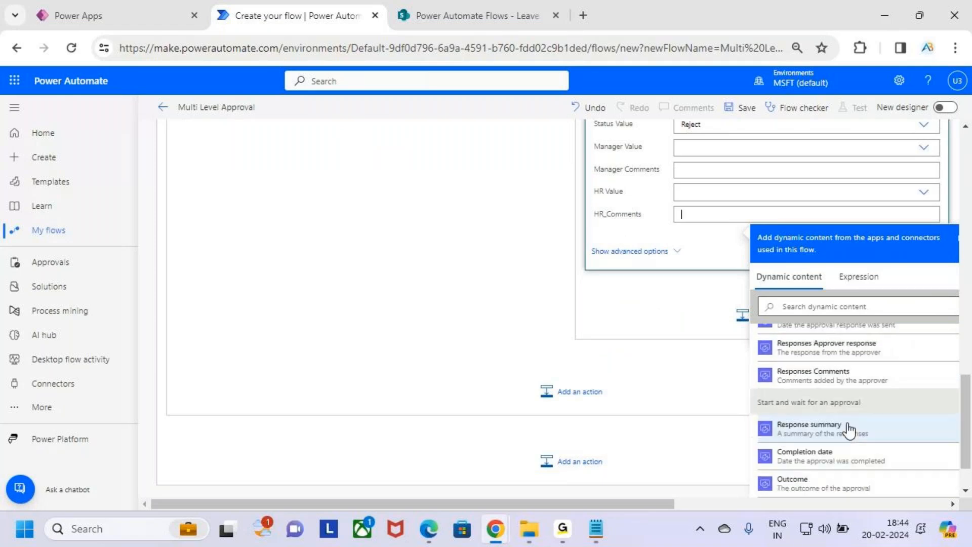
{"action": "left_click", "coordinate": [852, 389]}
{"action": "scroll", "coordinate": [826, 329], "scroll_direction": "up", "scroll_amount": 3}
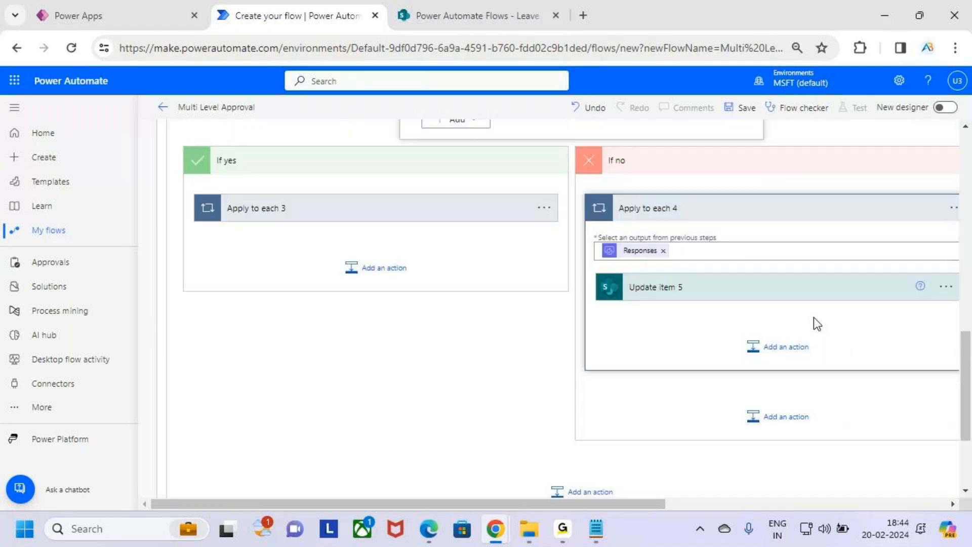
{"action": "left_click", "coordinate": [785, 355]}
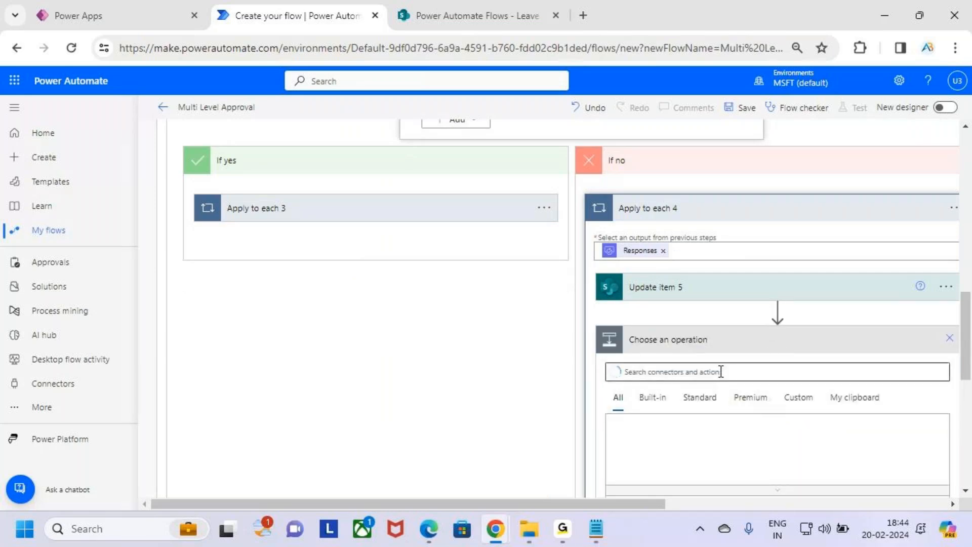
Add Office 365 Outlook Send an email (V2) after Update item 5, sent to Created By Email.
{"action": "scroll", "coordinate": [721, 371], "scroll_direction": "down", "scroll_amount": 1}
{"action": "left_click", "coordinate": [694, 297]}
{"action": "type", "text": "send an em"}
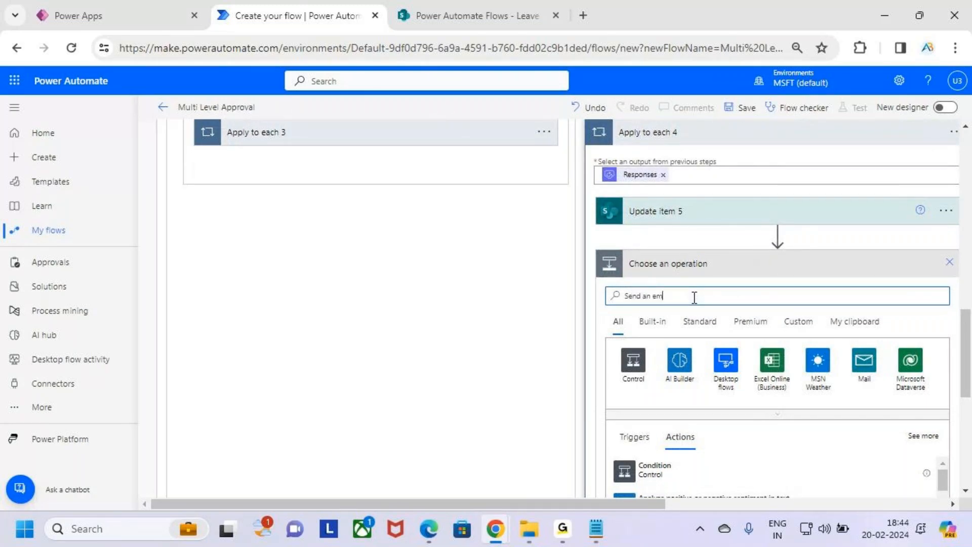
{"action": "scroll", "coordinate": [695, 301], "scroll_direction": "down", "scroll_amount": 3}
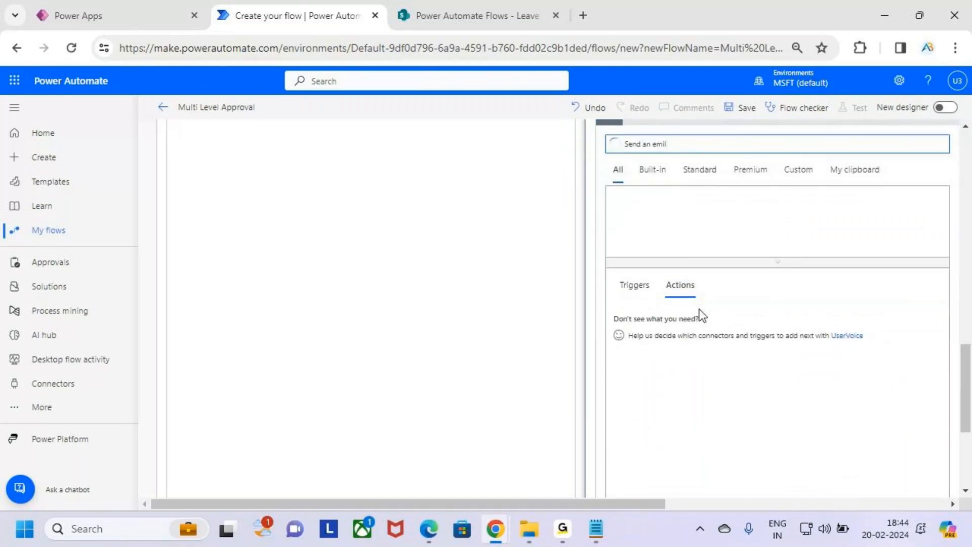
{"action": "left_click", "coordinate": [714, 346]}
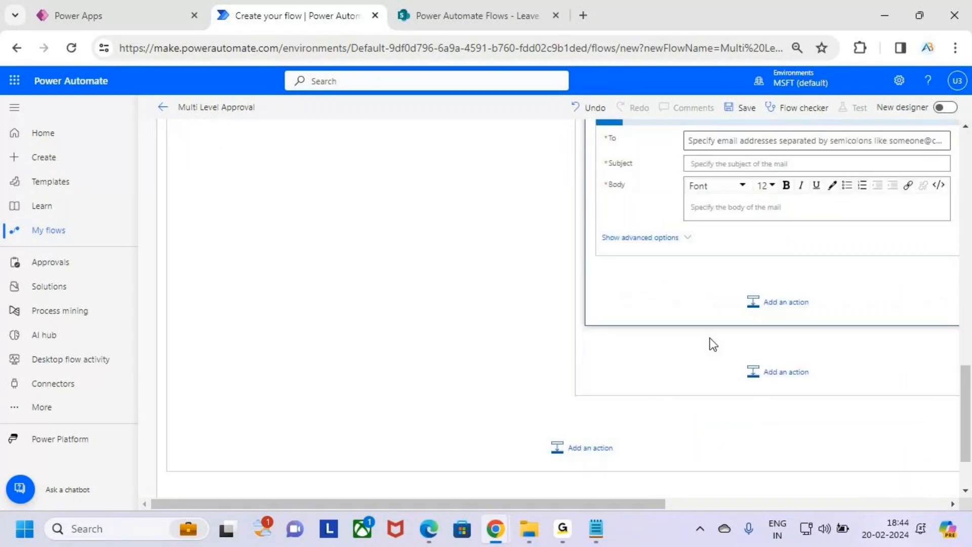
{"action": "left_click", "coordinate": [720, 146]}
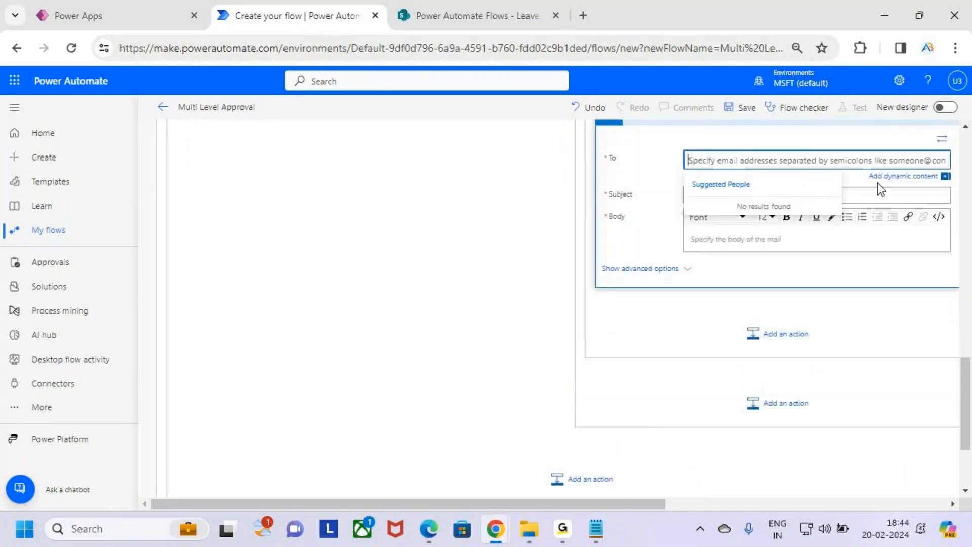
{"action": "left_click", "coordinate": [883, 178]}
{"action": "scroll", "coordinate": [860, 349], "scroll_direction": "down", "scroll_amount": 5}
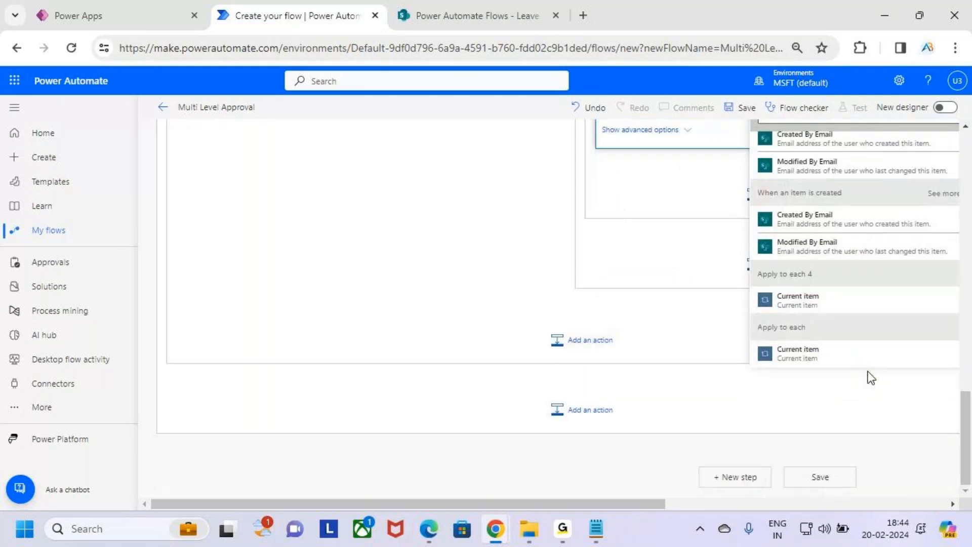
{"action": "scroll", "coordinate": [859, 362], "scroll_direction": "up", "scroll_amount": 1}
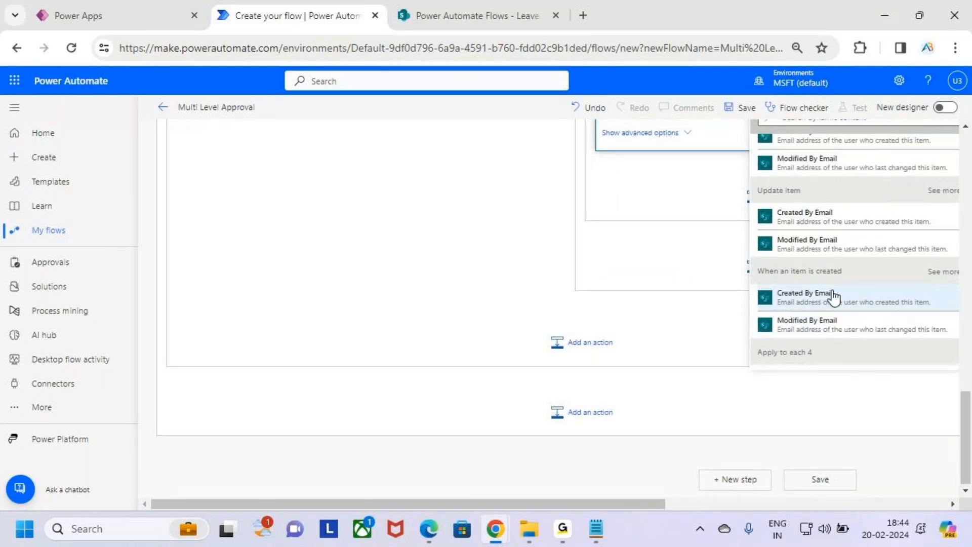
{"action": "left_click", "coordinate": [833, 298]}
{"action": "left_click", "coordinate": [718, 286]}
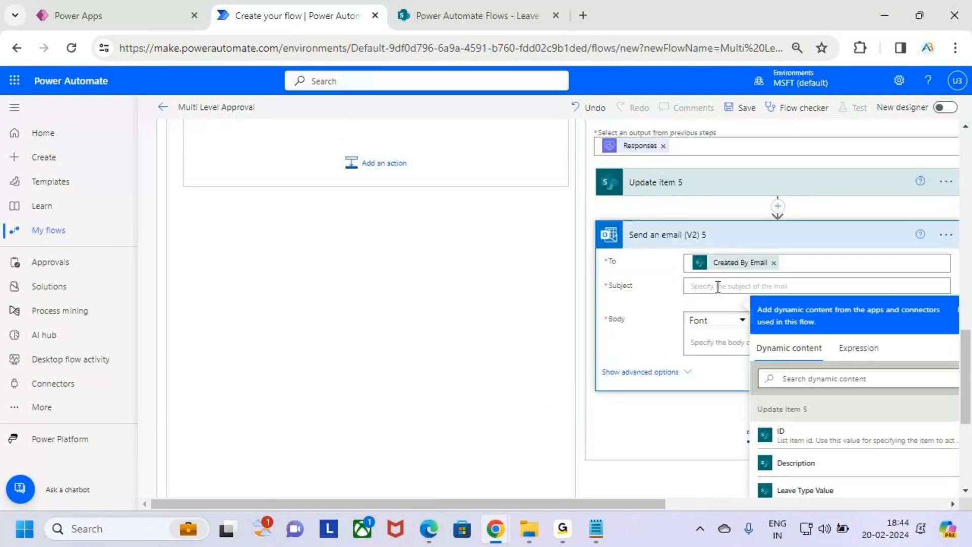
Set the rejection email subject to 'Rejected' and greet the requester with 'Hii' plus Created By DisplayName.
{"action": "type", "text": "Rejected"}
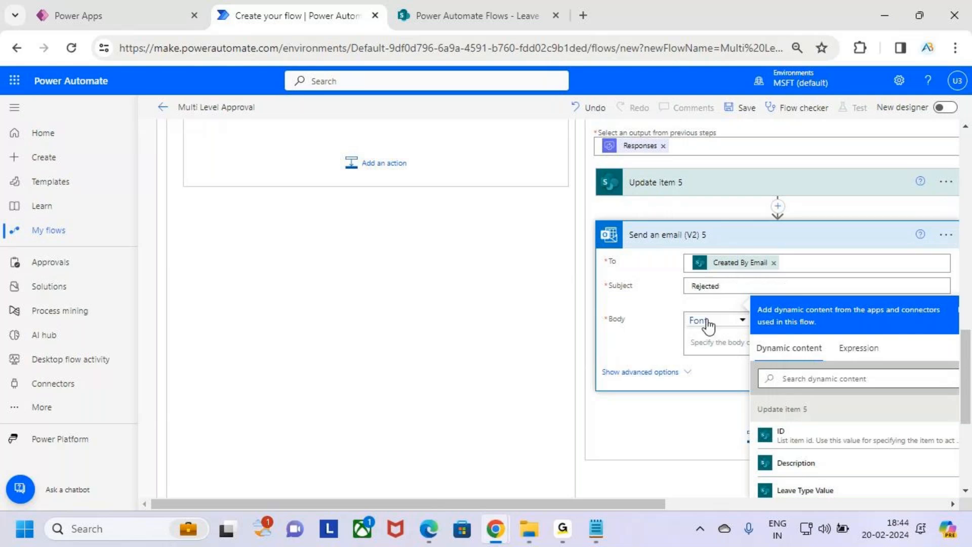
{"action": "left_click", "coordinate": [725, 341]}
{"action": "type", "text": "Hii"}
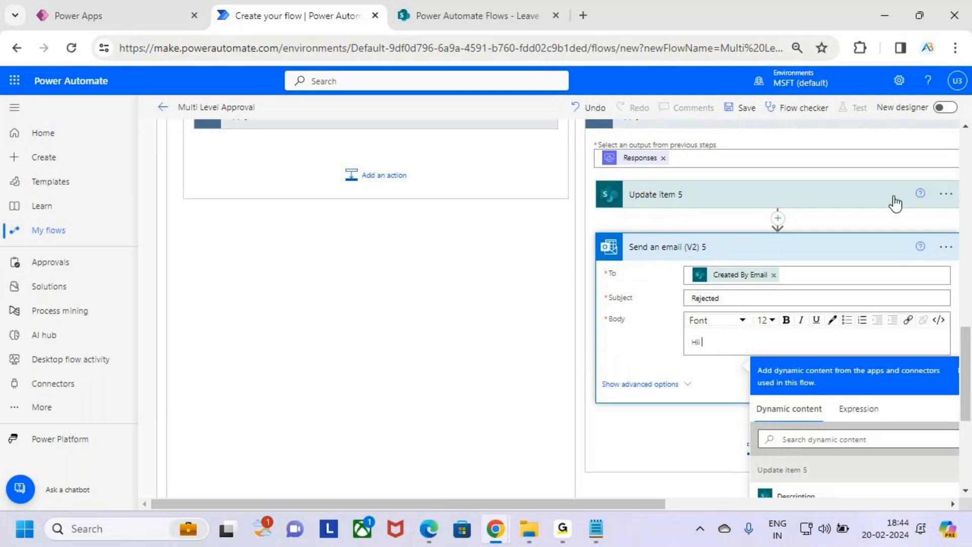
{"action": "scroll", "coordinate": [902, 334], "scroll_direction": "down", "scroll_amount": 3}
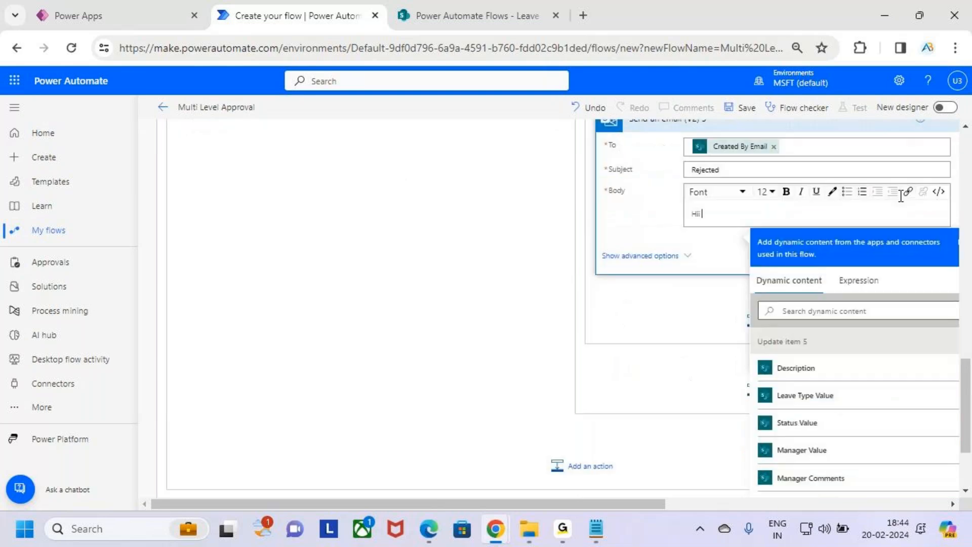
{"action": "scroll", "coordinate": [861, 393], "scroll_direction": "down", "scroll_amount": 10}
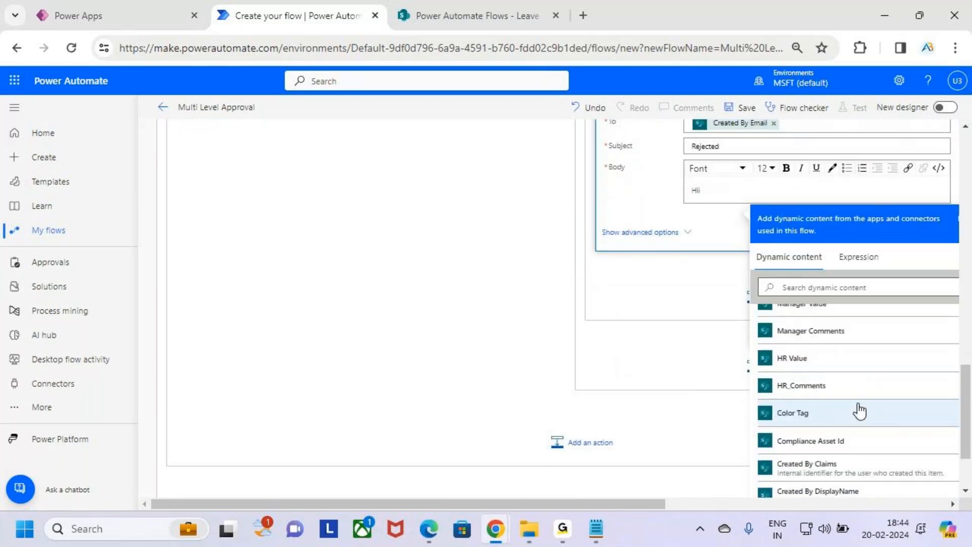
{"action": "scroll", "coordinate": [864, 411], "scroll_direction": "down", "scroll_amount": 4}
{"action": "scroll", "coordinate": [863, 411], "scroll_direction": "up", "scroll_amount": 4}
{"action": "scroll", "coordinate": [863, 411], "scroll_direction": "down", "scroll_amount": 3}
{"action": "scroll", "coordinate": [865, 413], "scroll_direction": "up", "scroll_amount": 5}
{"action": "scroll", "coordinate": [864, 414], "scroll_direction": "up", "scroll_amount": 8}
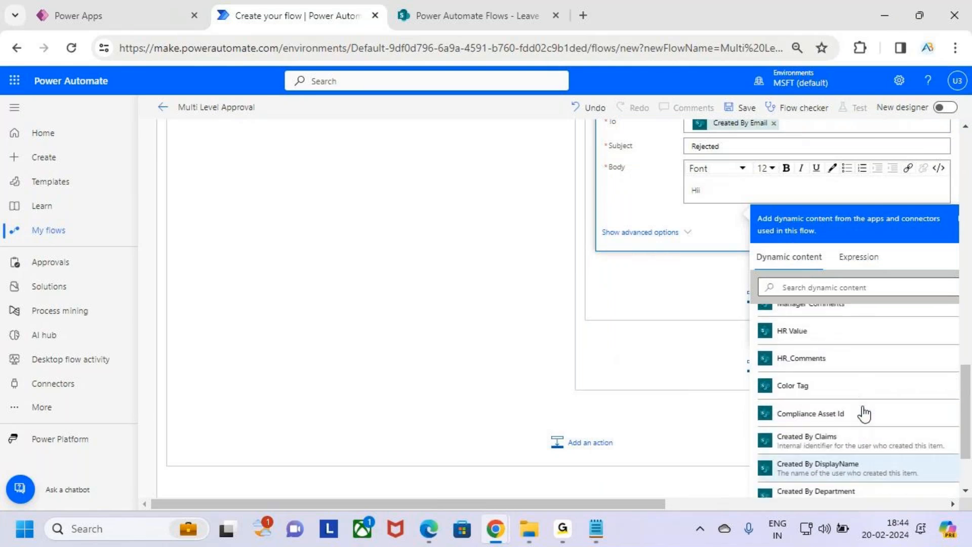
{"action": "scroll", "coordinate": [864, 413], "scroll_direction": "up", "scroll_amount": 3}
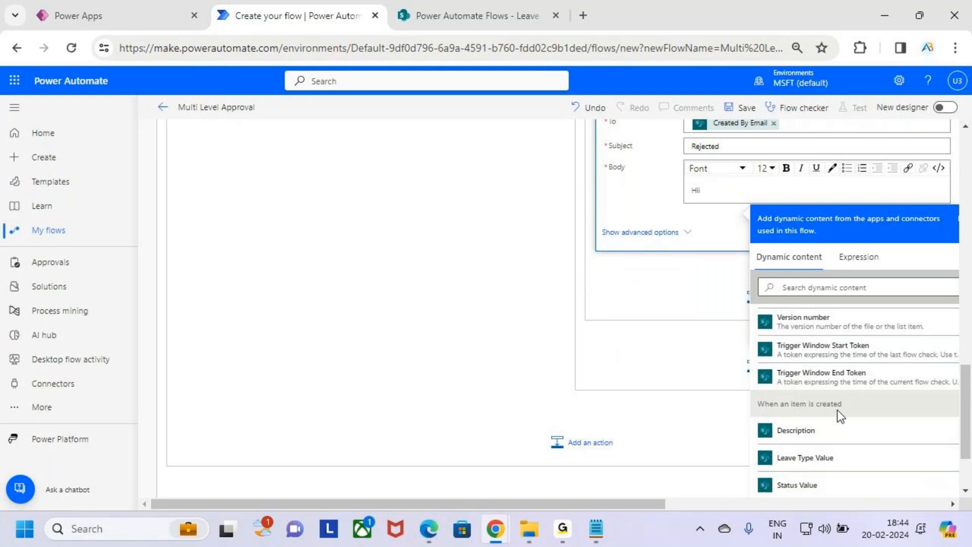
{"action": "scroll", "coordinate": [842, 413], "scroll_direction": "down", "scroll_amount": 2}
{"action": "scroll", "coordinate": [841, 425], "scroll_direction": "down", "scroll_amount": 3}
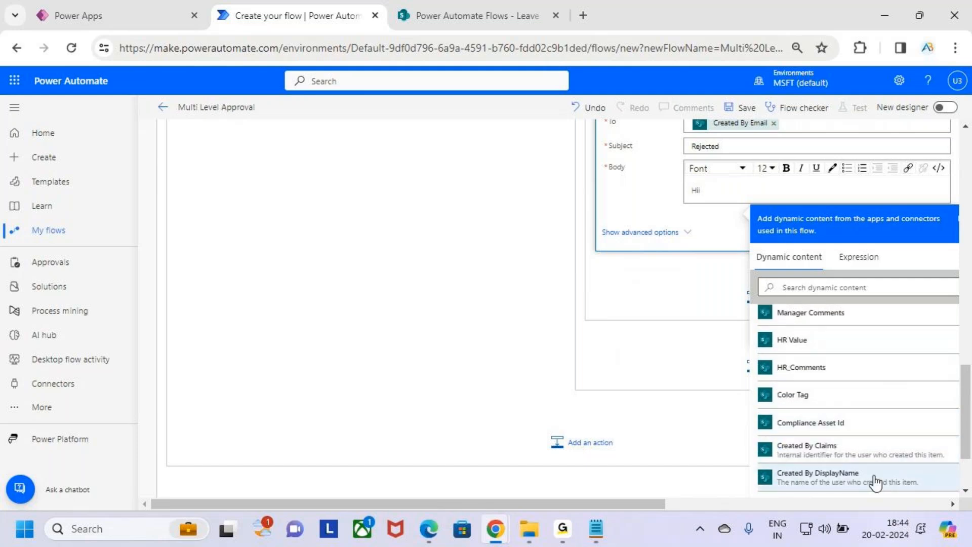
{"action": "left_click", "coordinate": [816, 480]}
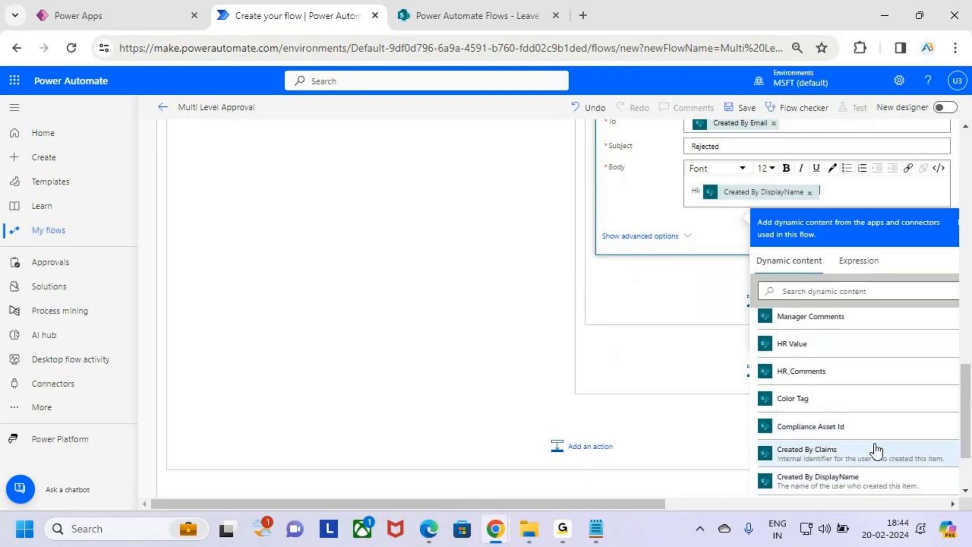
Add a new body line under the greeting reading 'Your Leave Request has been'.
{"action": "left_click", "coordinate": [809, 203]}
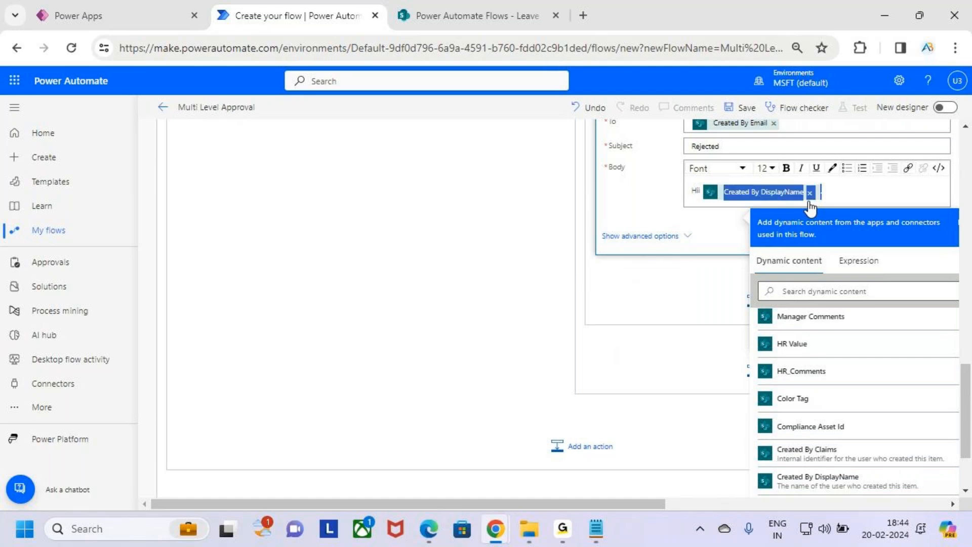
{"action": "left_click", "coordinate": [860, 191]}
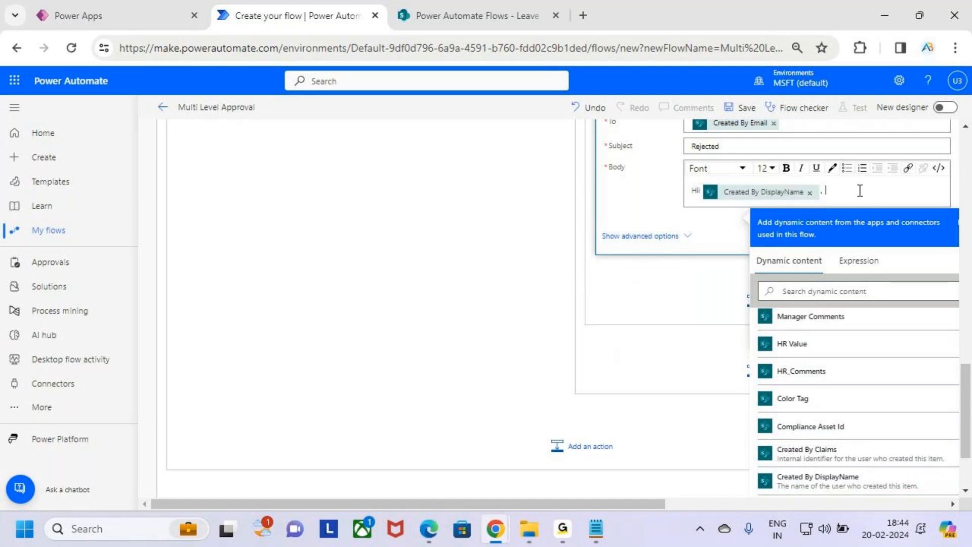
{"action": "key", "text": "Return"}
{"action": "type", "text": "Your Lra"}
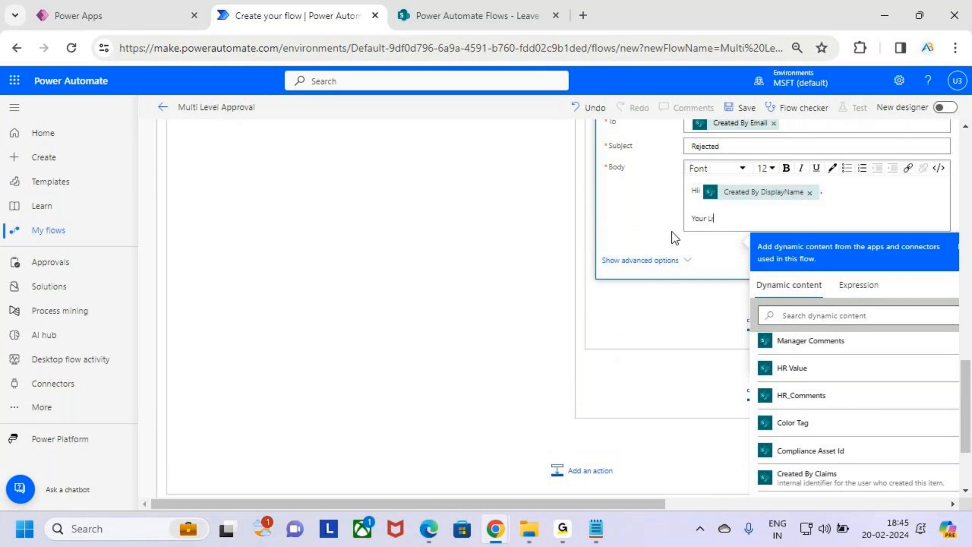
{"action": "key", "text": "BackSpace"}
{"action": "key", "text": "BackSpace"}
{"action": "key", "text": "BackSpace"}
{"action": "key", "text": "BackSpace"}
{"action": "key", "text": "BackSpace"}
{"action": "type", "text": "r Leave TRequest"}
{"action": "key", "text": "BackSpace"}
{"action": "key", "text": "BackSpace"}
{"action": "key", "text": "BackSpace"}
{"action": "type", "text": "R"}
{"action": "key", "text": "End"}
{"action": "type", "text": "has been"}
{"action": "scroll", "coordinate": [856, 441], "scroll_direction": "down", "scroll_amount": 10}
{"action": "scroll", "coordinate": [845, 438], "scroll_direction": "up", "scroll_amount": 10}
{"action": "scroll", "coordinate": [875, 428], "scroll_direction": "down", "scroll_amount": 10}
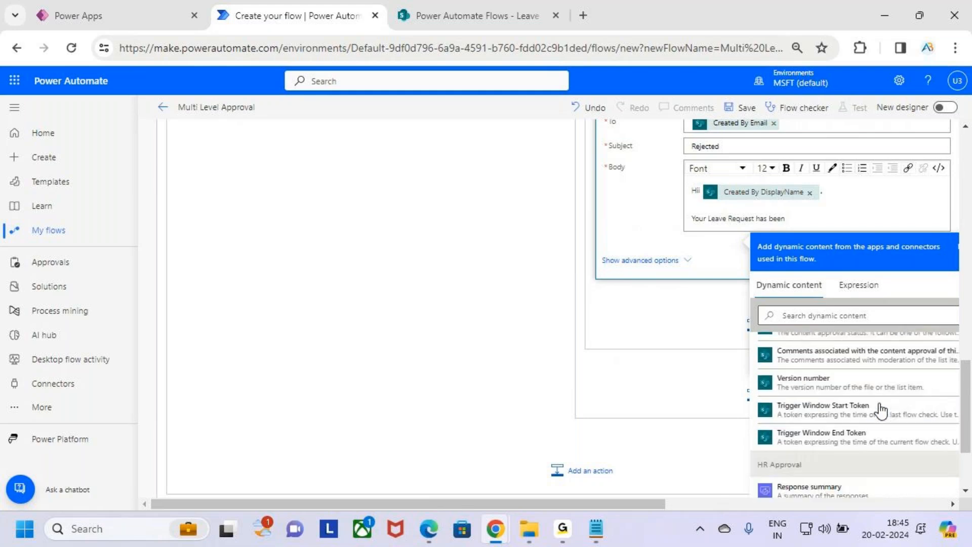
{"action": "scroll", "coordinate": [881, 410], "scroll_direction": "down", "scroll_amount": 3}
Append the HR approval Outcome token followed by 'by HR', with HR in bold.
{"action": "scroll", "coordinate": [839, 415], "scroll_direction": "down", "scroll_amount": 3}
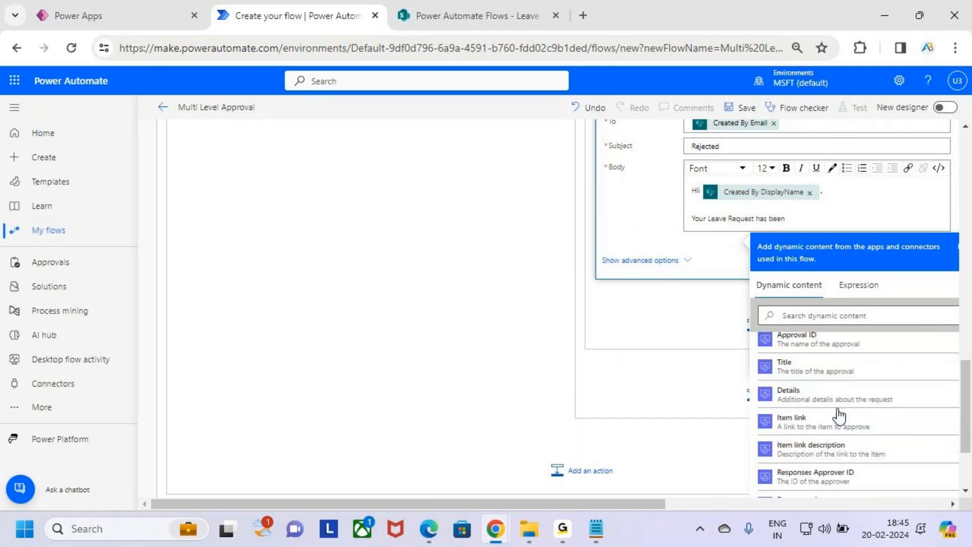
{"action": "scroll", "coordinate": [838, 409], "scroll_direction": "up", "scroll_amount": 3}
{"action": "left_click", "coordinate": [836, 372]}
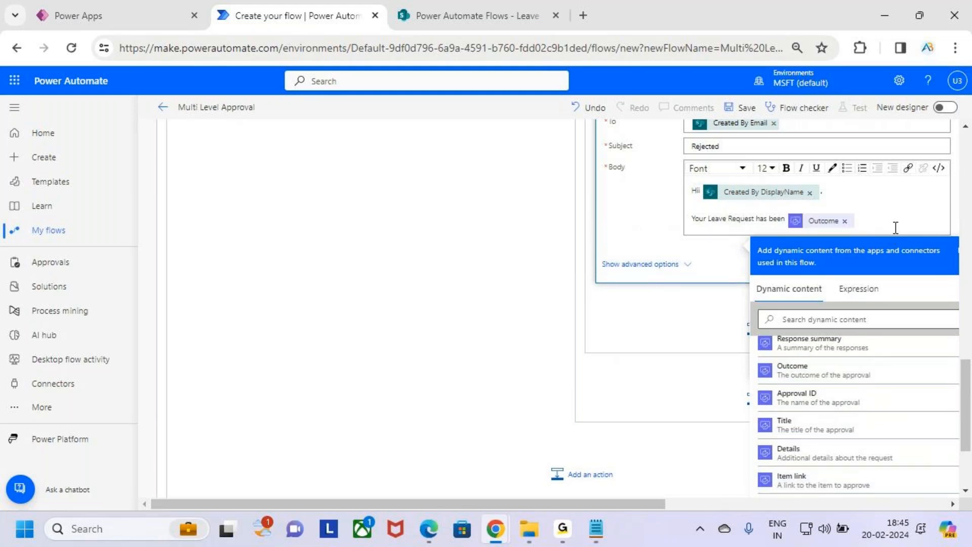
{"action": "double_click", "coordinate": [895, 228]}
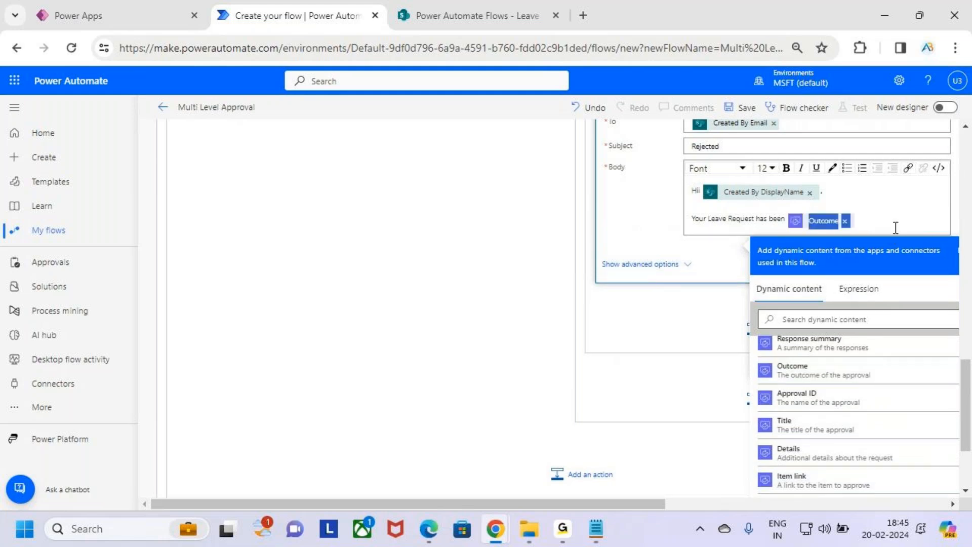
{"action": "left_click", "coordinate": [874, 217]}
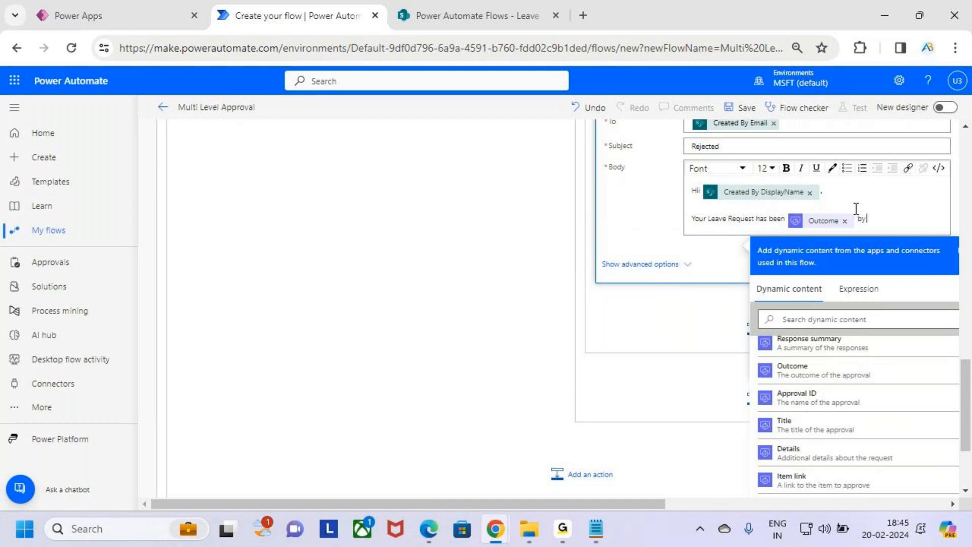
{"action": "type", "text": "by HR"}
{"action": "key", "text": "shift+Left"}
{"action": "key", "text": "shift+Left"}
{"action": "left_click", "coordinate": [787, 168]}
{"action": "left_click", "coordinate": [891, 216]}
Add an 'HR Comments :' line followed by the HR approver's Responses Comments token.
{"action": "key", "text": "Return"}
{"action": "type", "text": "HR"}
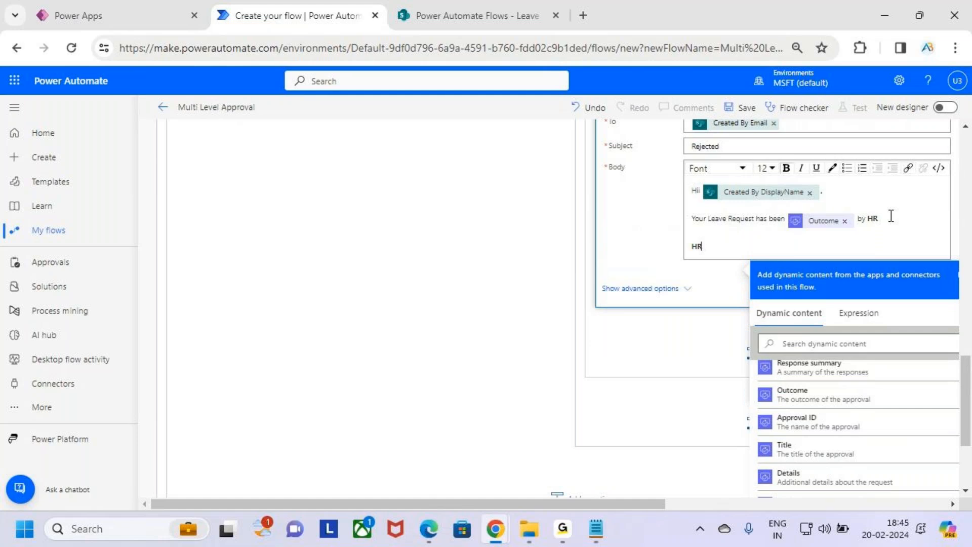
{"action": "type", "text": " Comments :"}
{"action": "scroll", "coordinate": [846, 414], "scroll_direction": "up", "scroll_amount": 1}
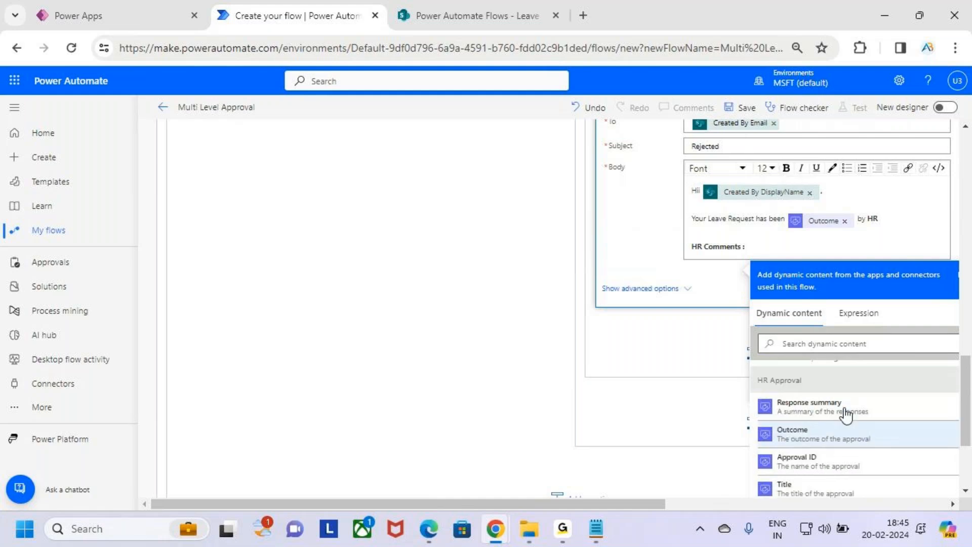
{"action": "scroll", "coordinate": [845, 414], "scroll_direction": "up", "scroll_amount": 3}
{"action": "scroll", "coordinate": [785, 408], "scroll_direction": "down", "scroll_amount": 3}
{"action": "scroll", "coordinate": [774, 420], "scroll_direction": "up", "scroll_amount": 2}
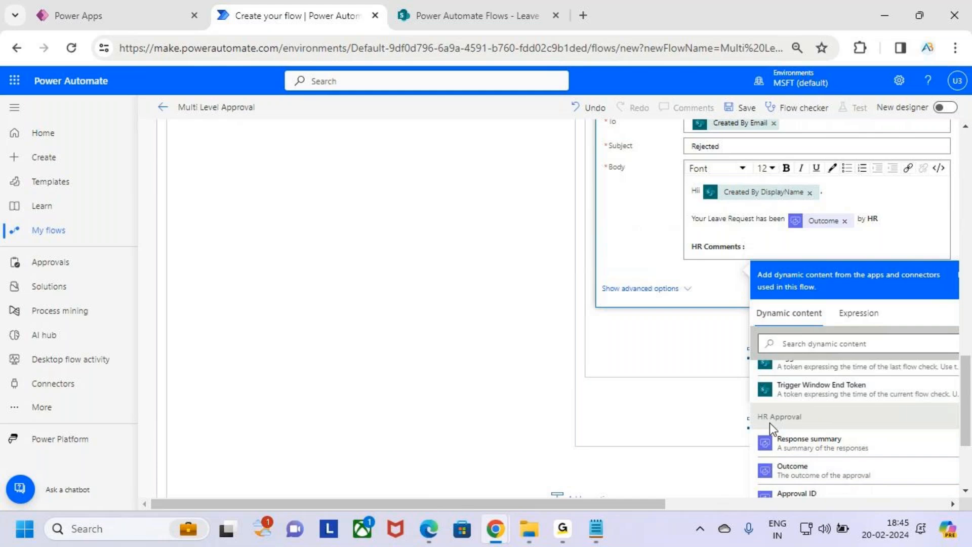
{"action": "scroll", "coordinate": [842, 425], "scroll_direction": "down", "scroll_amount": 5}
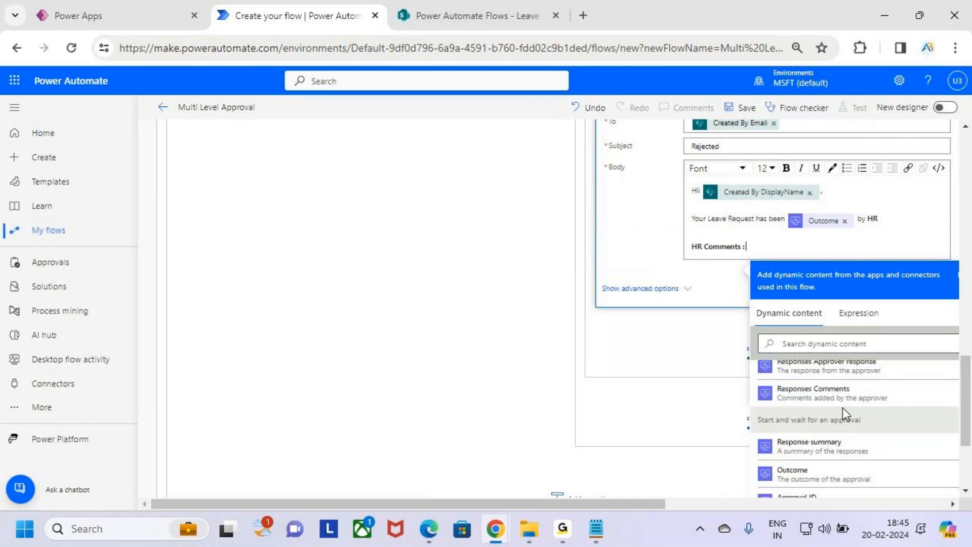
{"action": "left_click", "coordinate": [856, 394]}
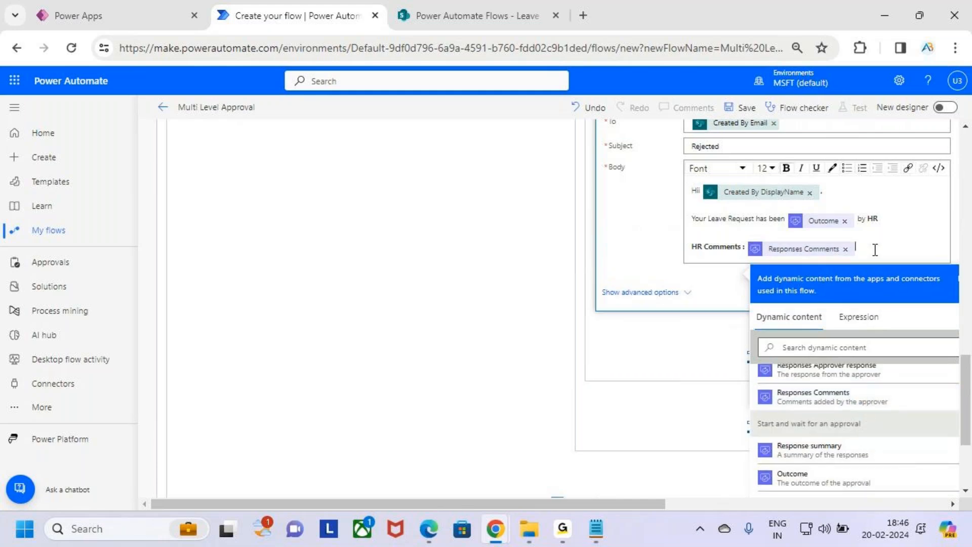
Sign off the email with 'Thanks' and 'AB Trainings' on separate lines.
{"action": "key", "text": "Return"}
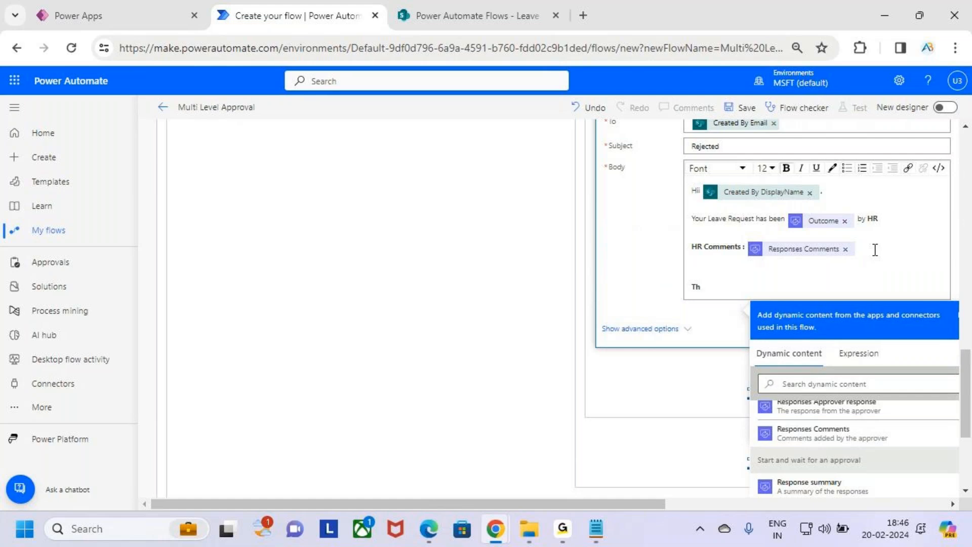
{"action": "type", "text": "Thanks"}
{"action": "key", "text": "Return"}
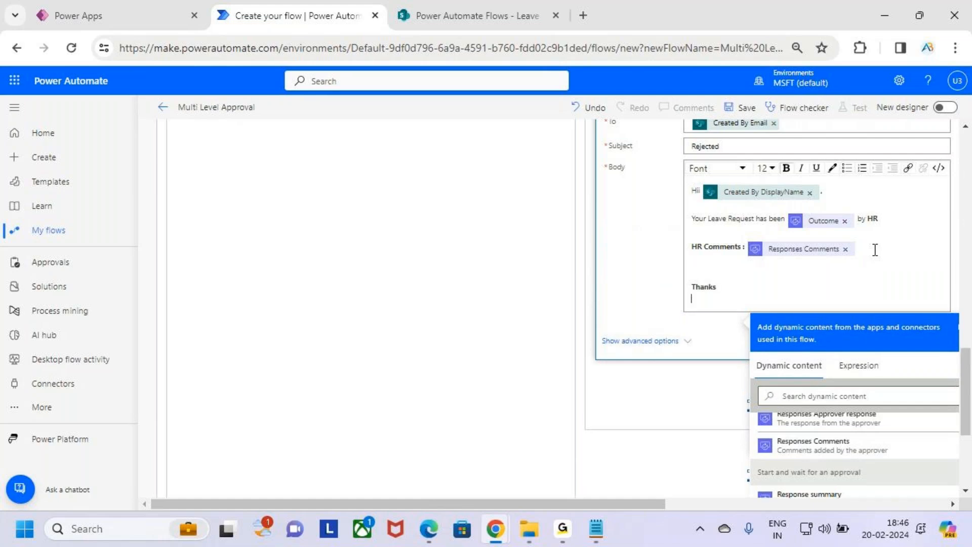
{"action": "type", "text": "AB Trainings"}
{"action": "left_click_drag", "start_coordinate": [864, 249], "coordinate": [766, 250]}
{"action": "left_click", "coordinate": [788, 311]}
{"action": "scroll", "coordinate": [783, 314], "scroll_direction": "up", "scroll_amount": 2}
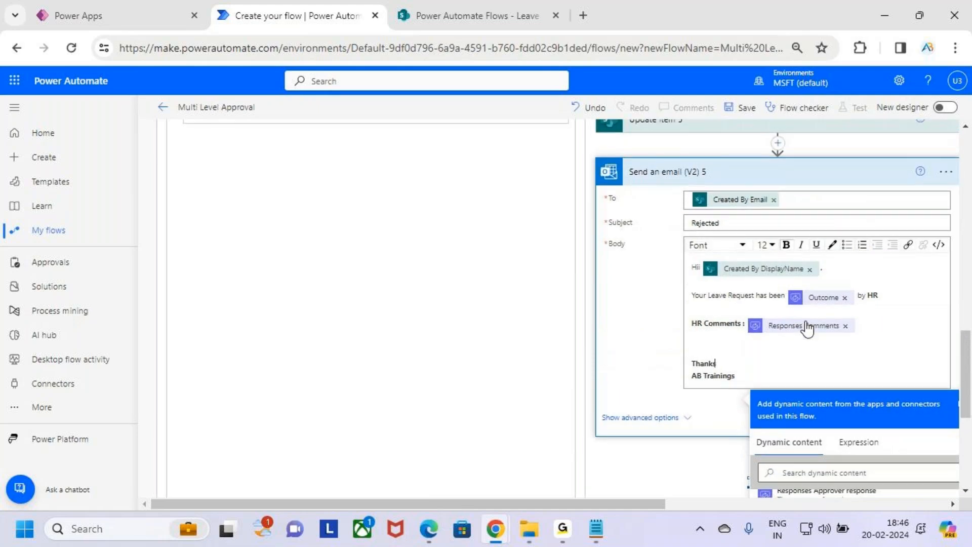
{"action": "scroll", "coordinate": [807, 324], "scroll_direction": "up", "scroll_amount": 4}
{"action": "scroll", "coordinate": [807, 328], "scroll_direction": "up", "scroll_amount": 4}
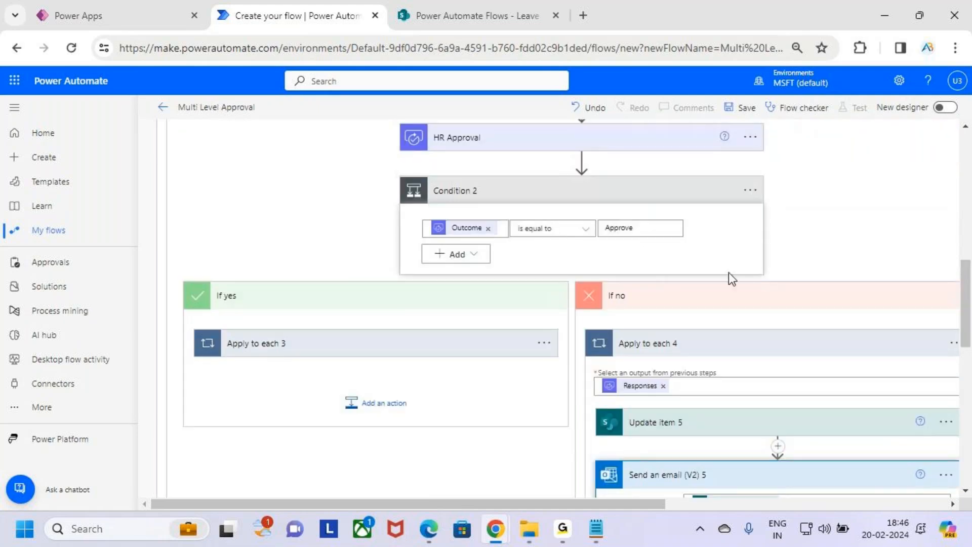
Collapse the Apply to each blocks, both Conditions and all their If yes/If no branches.
{"action": "scroll", "coordinate": [749, 323], "scroll_direction": "up", "scroll_amount": 4}
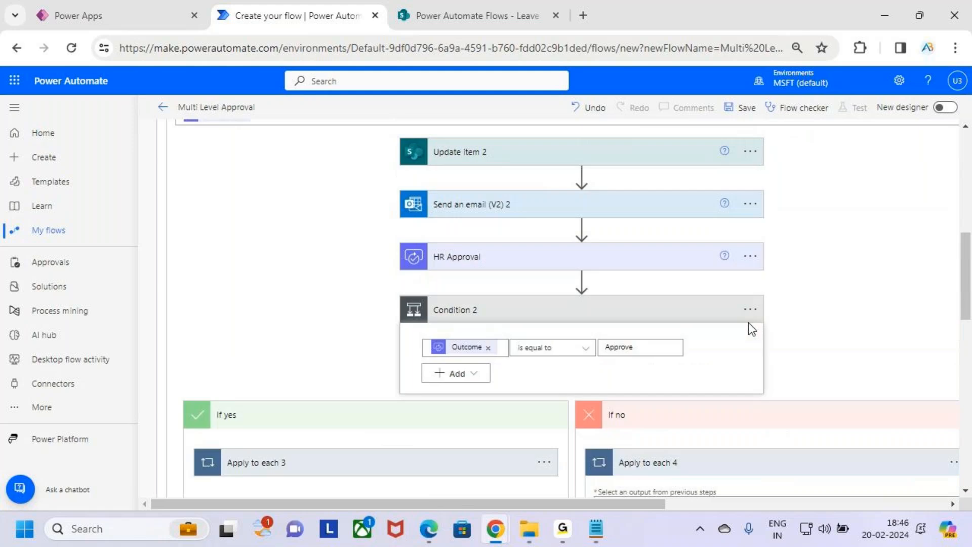
{"action": "scroll", "coordinate": [744, 329], "scroll_direction": "up", "scroll_amount": 8}
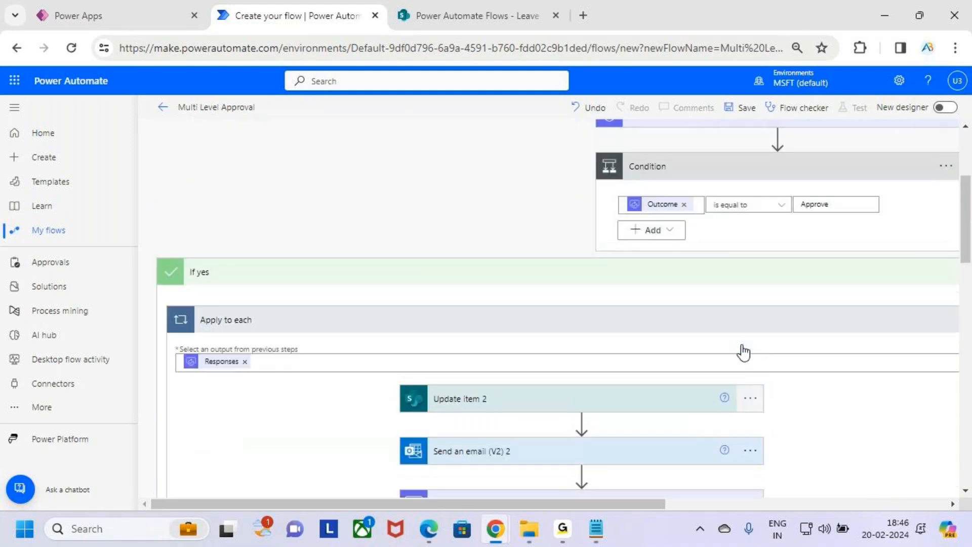
{"action": "scroll", "coordinate": [729, 399], "scroll_direction": "down", "scroll_amount": 10}
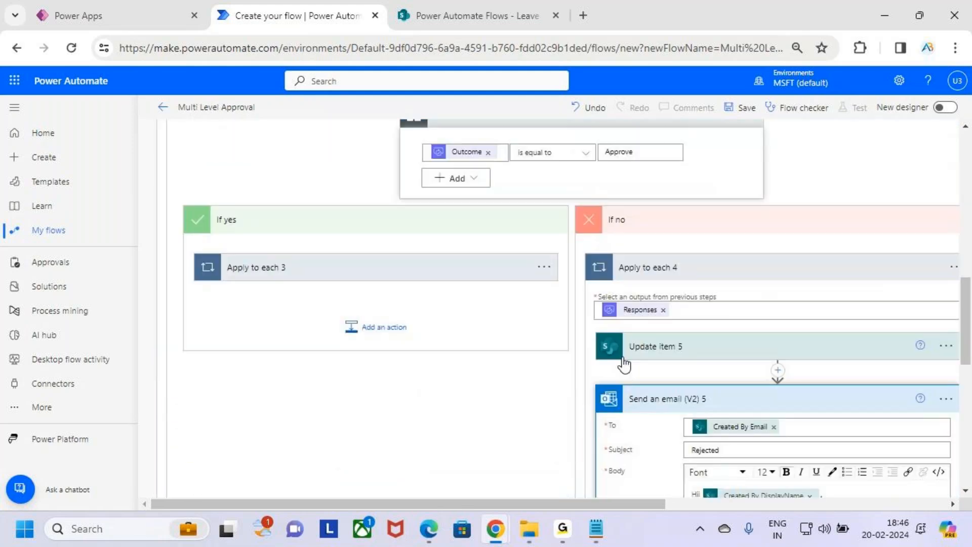
{"action": "left_click", "coordinate": [709, 198]}
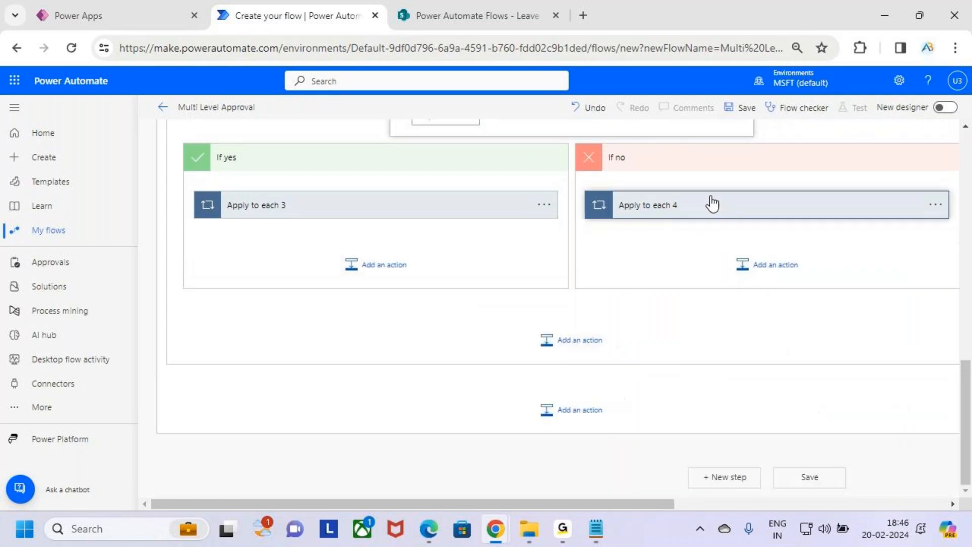
{"action": "left_click", "coordinate": [477, 235]}
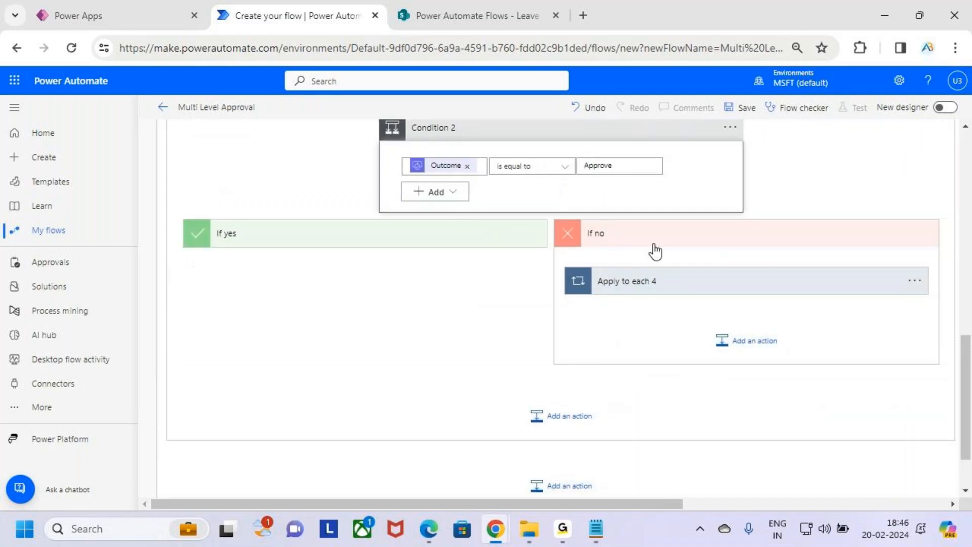
{"action": "left_click", "coordinate": [656, 244]}
{"action": "scroll", "coordinate": [554, 318], "scroll_direction": "up", "scroll_amount": 3}
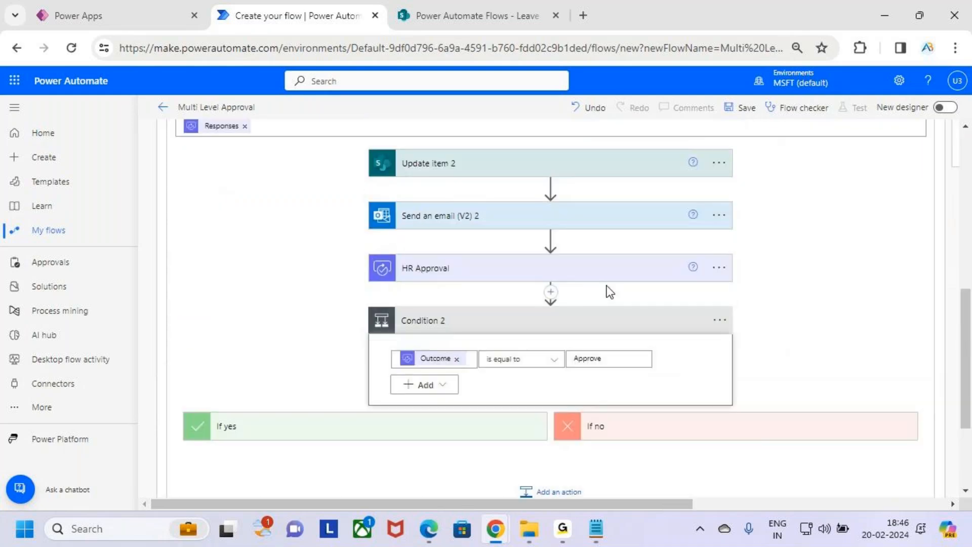
{"action": "left_click", "coordinate": [613, 324]}
{"action": "scroll", "coordinate": [602, 317], "scroll_direction": "up", "scroll_amount": 5}
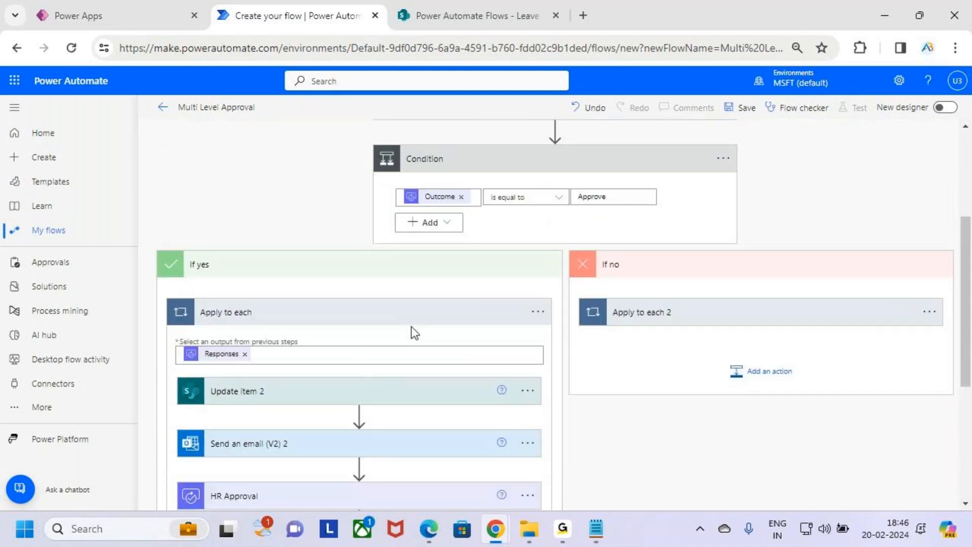
{"action": "left_click", "coordinate": [424, 312]}
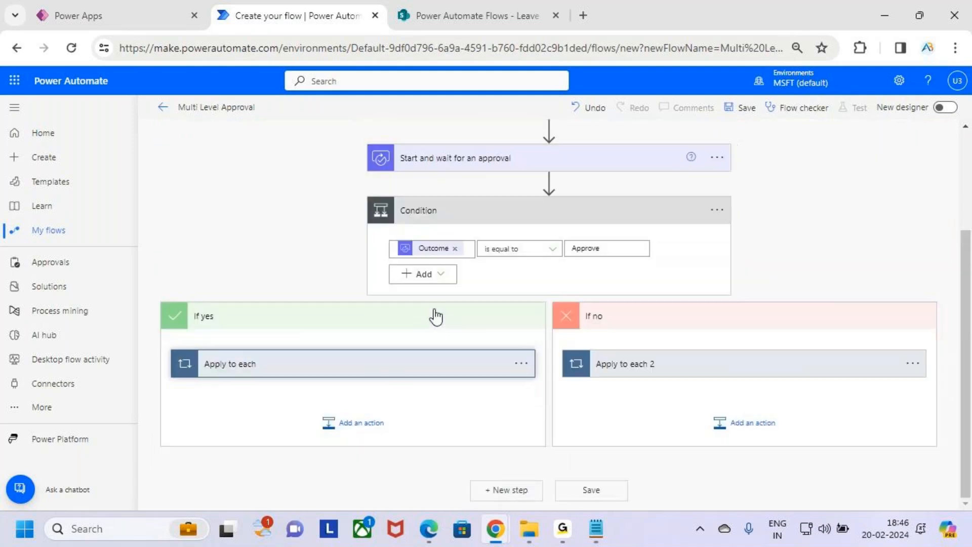
{"action": "left_click", "coordinate": [476, 322]}
{"action": "left_click", "coordinate": [568, 328]}
{"action": "left_click", "coordinate": [507, 326]}
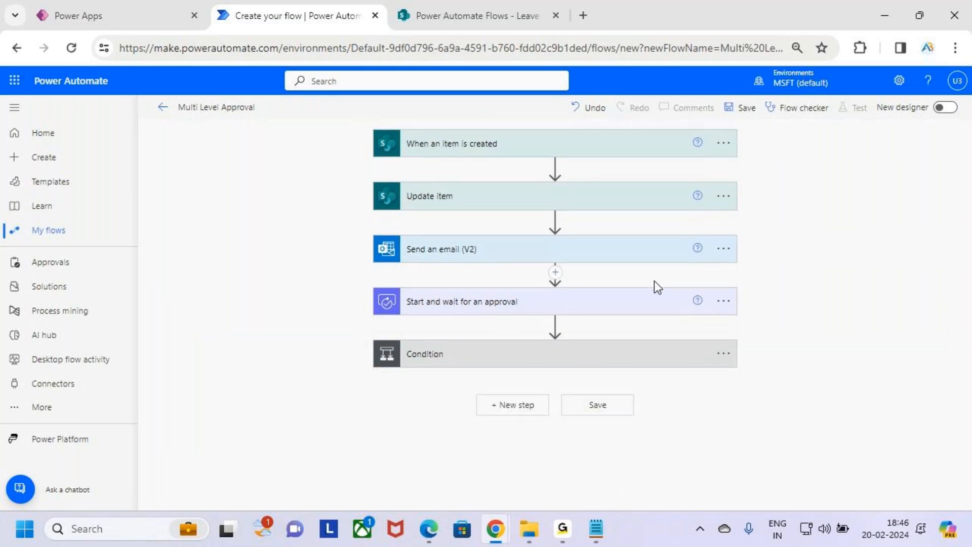
Expand the manager approval step, then open the top-level Condition.
{"action": "key", "text": "ctrl+2"}
{"action": "left_click_drag", "start_coordinate": [418, 163], "coordinate": [491, 163]}
{"action": "left_click_drag", "start_coordinate": [427, 205], "coordinate": [523, 204]}
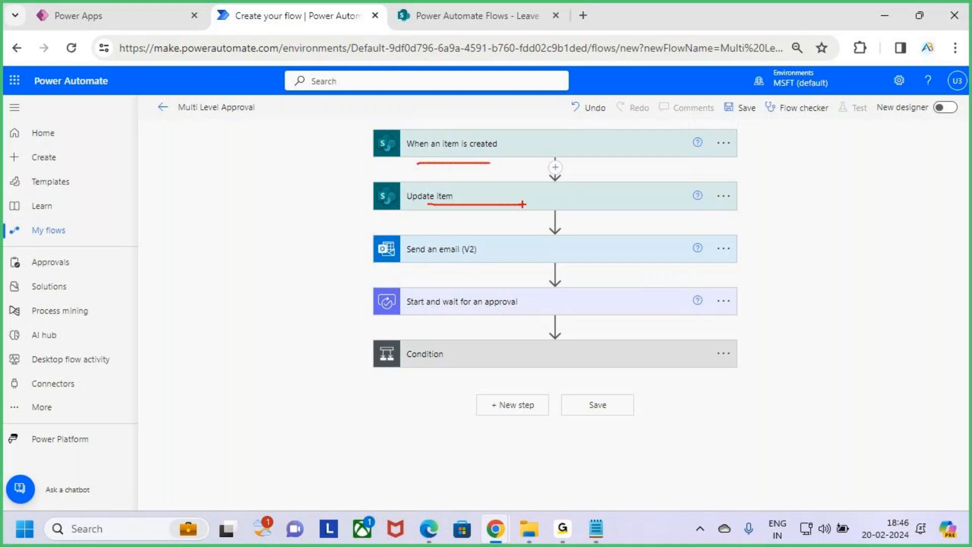
{"action": "left_click_drag", "start_coordinate": [438, 265], "coordinate": [479, 266]}
{"action": "key", "text": "Escape"}
{"action": "left_click", "coordinate": [529, 306]}
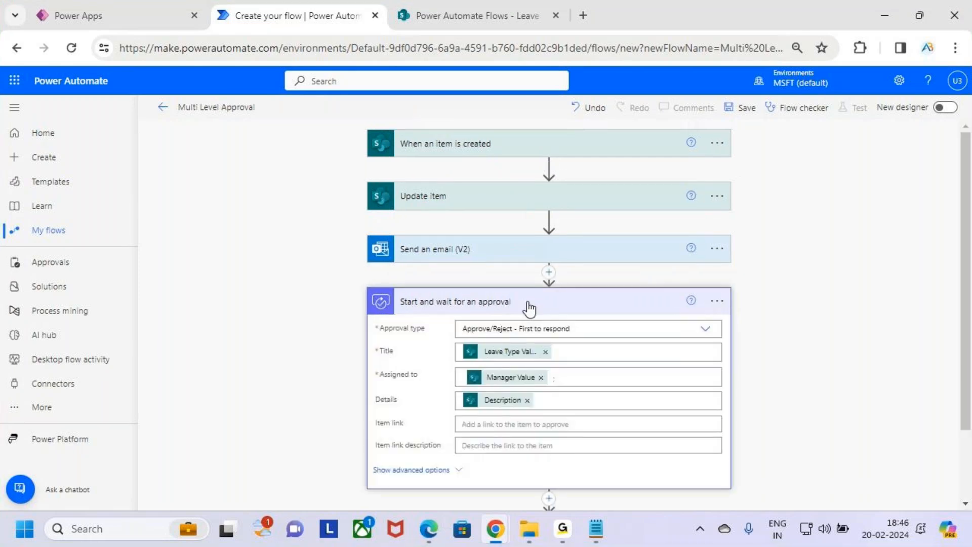
{"action": "key", "text": "ctrl+2"}
{"action": "left_click_drag", "start_coordinate": [460, 366], "coordinate": [578, 388]}
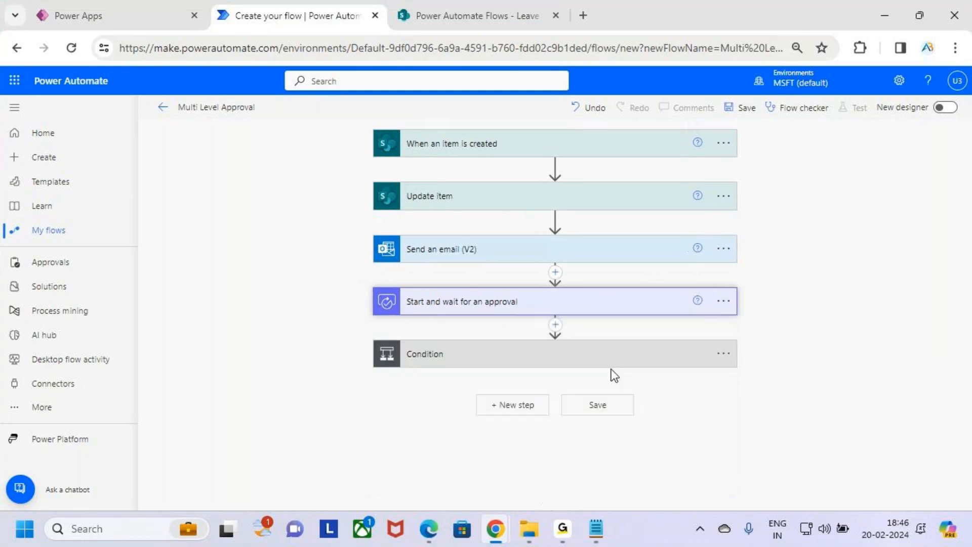
{"action": "left_click", "coordinate": [605, 368]}
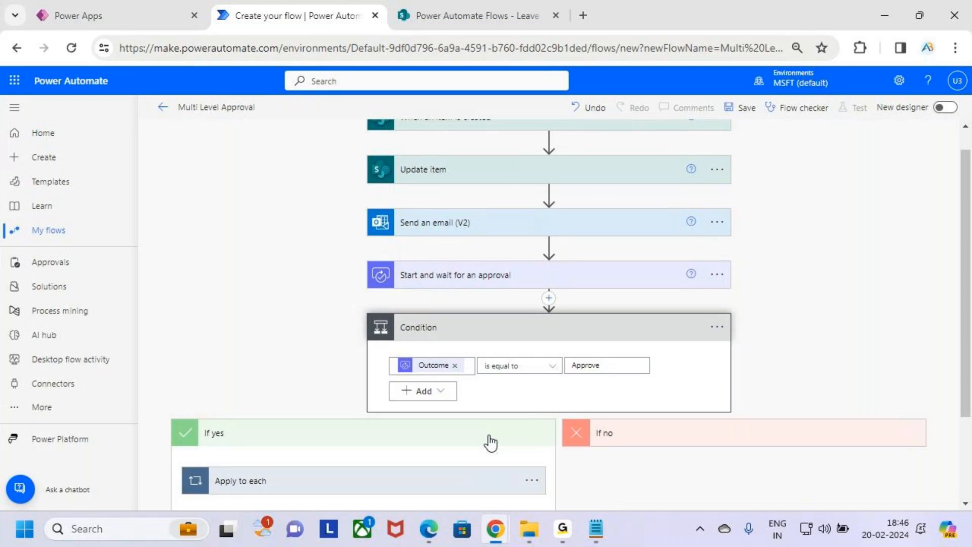
Open the If yes Apply to each and review Update item 2's fields.
{"action": "scroll", "coordinate": [489, 441], "scroll_direction": "down", "scroll_amount": 2}
{"action": "left_click", "coordinate": [428, 374]}
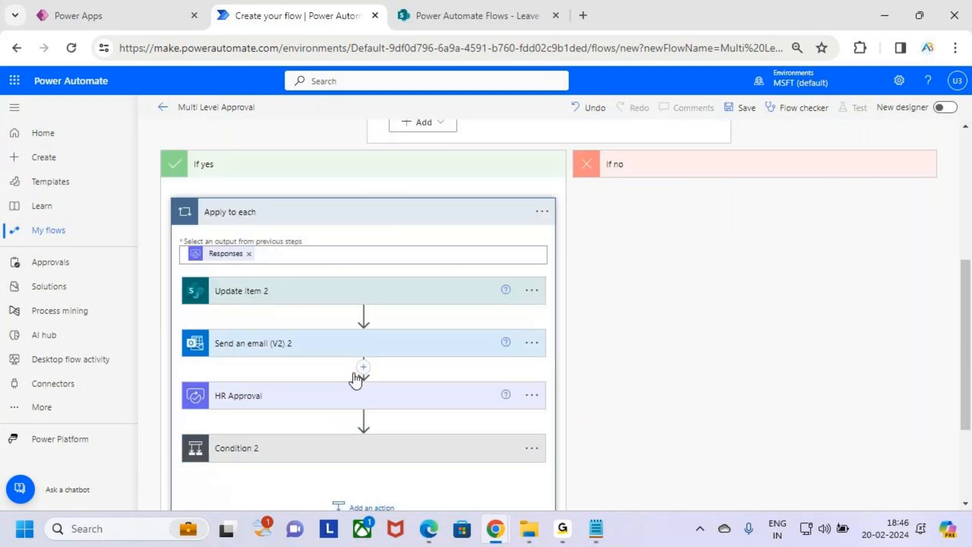
{"action": "left_click_drag", "start_coordinate": [218, 304], "coordinate": [286, 301]}
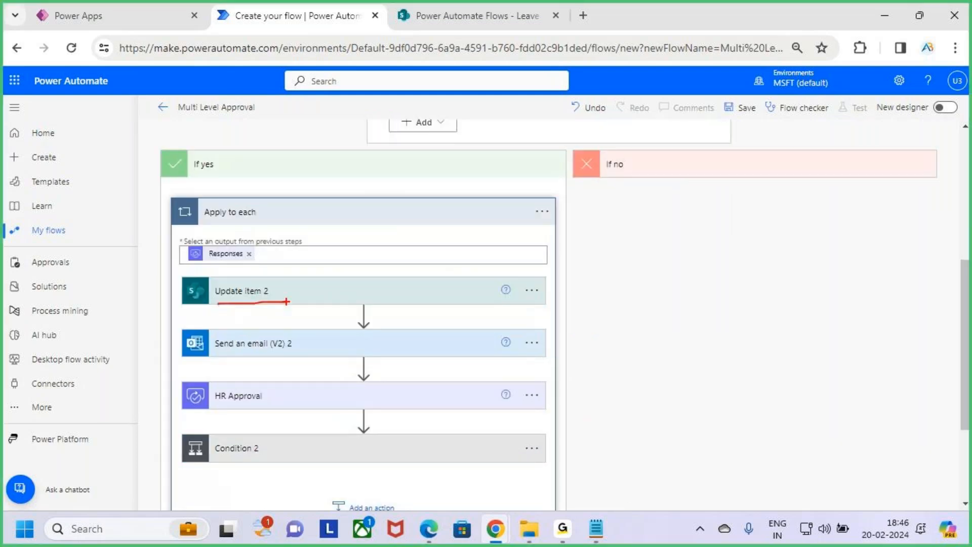
{"action": "left_click", "coordinate": [308, 302]}
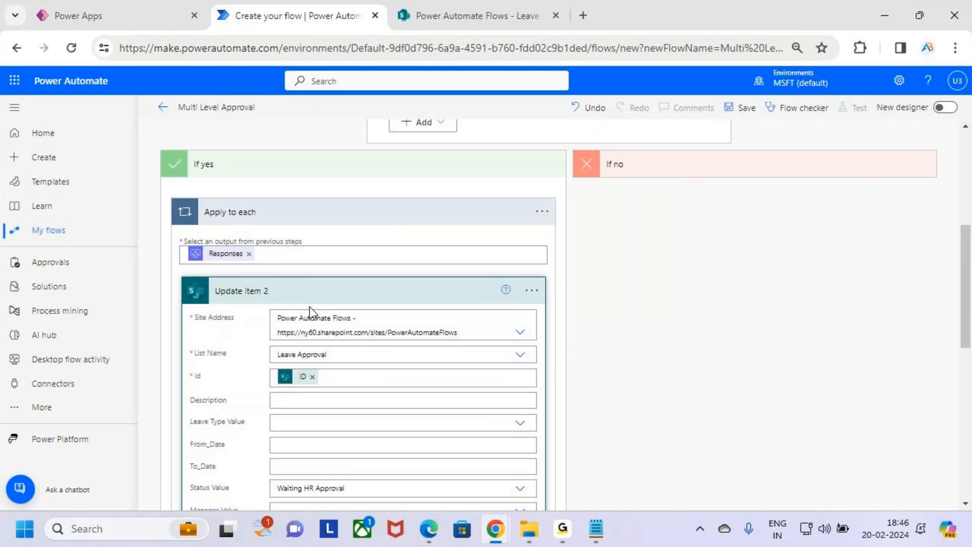
{"action": "scroll", "coordinate": [293, 325], "scroll_direction": "down", "scroll_amount": 3}
{"action": "scroll", "coordinate": [392, 292], "scroll_direction": "up", "scroll_amount": 3}
{"action": "left_click", "coordinate": [395, 293]}
Review the Send an email (V2) 2 step and its subject, then collapse it.
{"action": "left_click", "coordinate": [392, 347]}
{"action": "scroll", "coordinate": [392, 349], "scroll_direction": "down", "scroll_amount": 1}
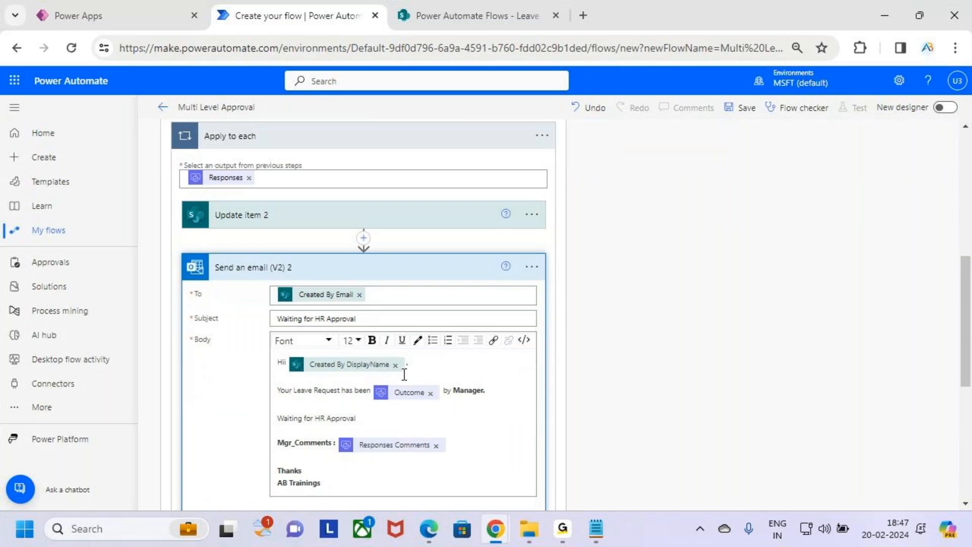
{"action": "left_click_drag", "start_coordinate": [358, 319], "coordinate": [278, 319]}
{"action": "left_click", "coordinate": [396, 320]}
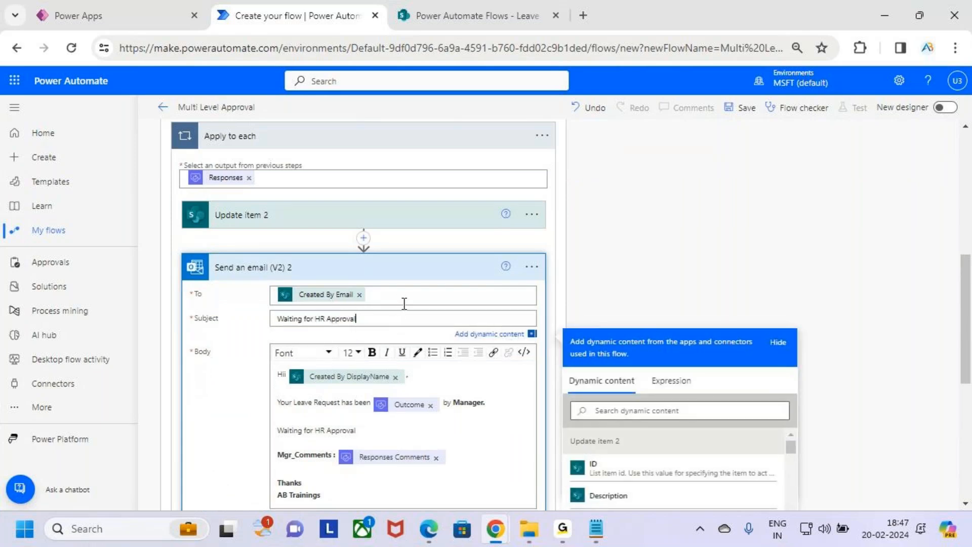
{"action": "left_click", "coordinate": [400, 274]}
Check who the HR Approval is assigned to, then expand Condition 2.
{"action": "scroll", "coordinate": [415, 367], "scroll_direction": "down", "scroll_amount": 1}
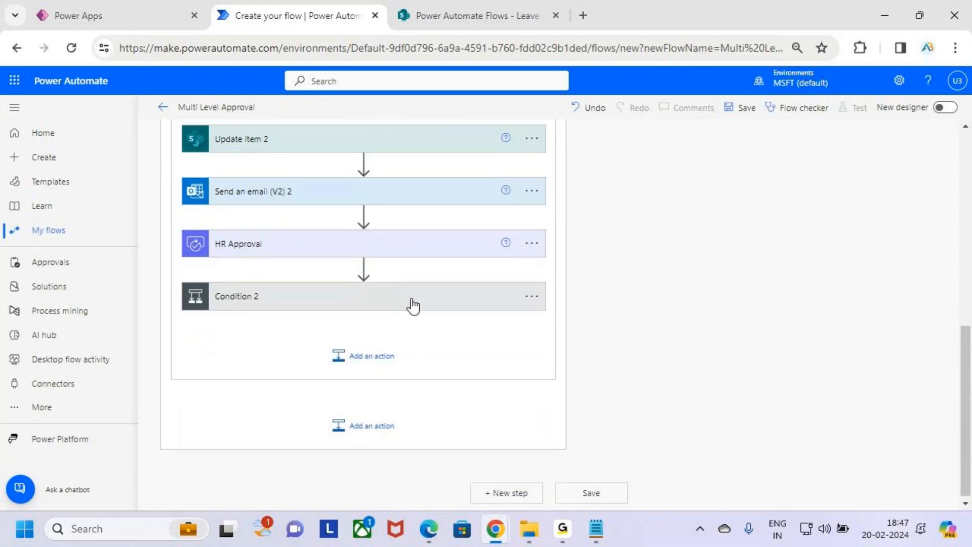
{"action": "left_click_drag", "start_coordinate": [193, 227], "coordinate": [333, 260]}
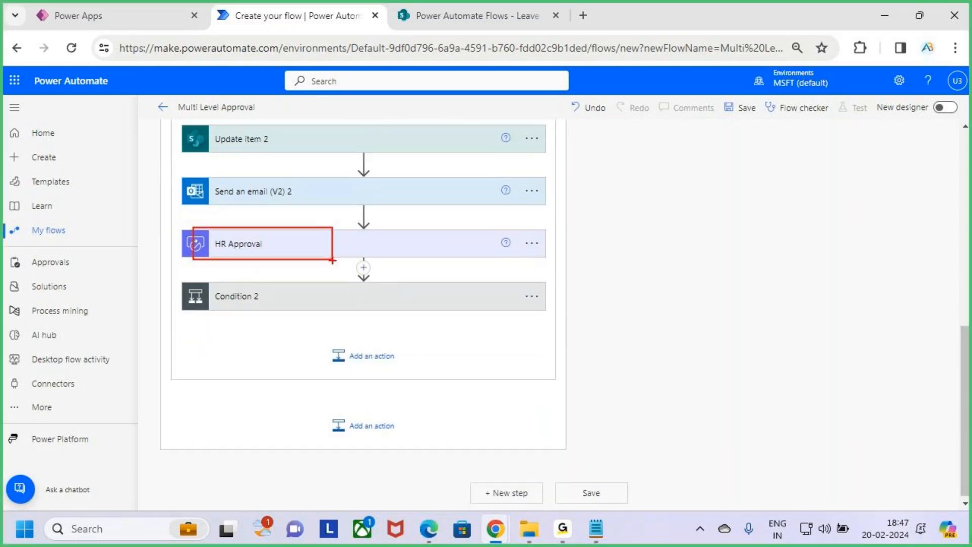
{"action": "left_click", "coordinate": [434, 255]}
{"action": "left_click", "coordinate": [352, 320]}
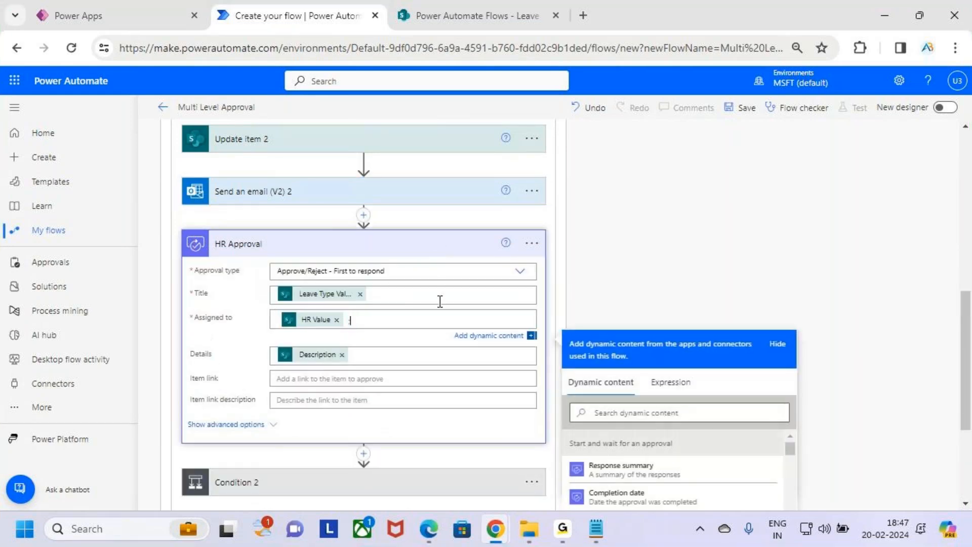
{"action": "left_click", "coordinate": [440, 255]}
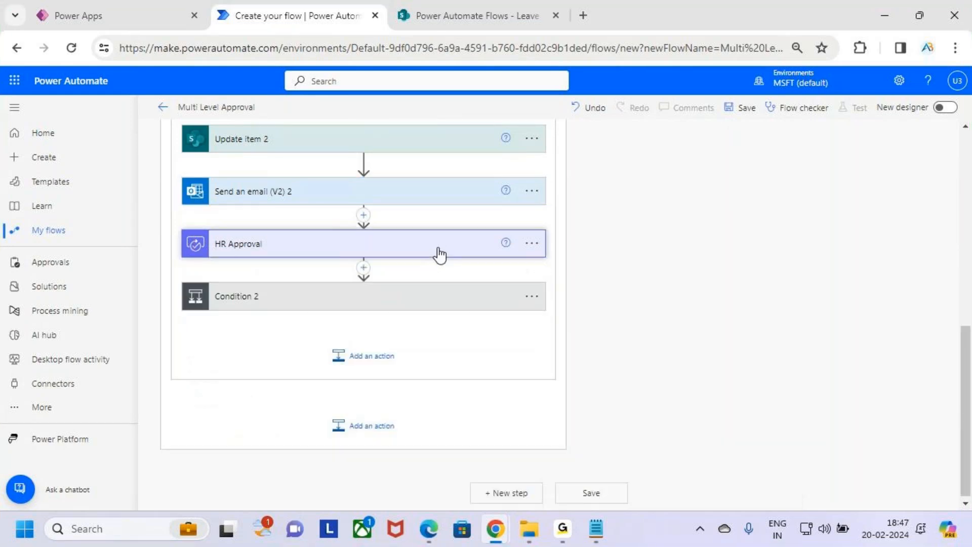
{"action": "left_click", "coordinate": [361, 301]}
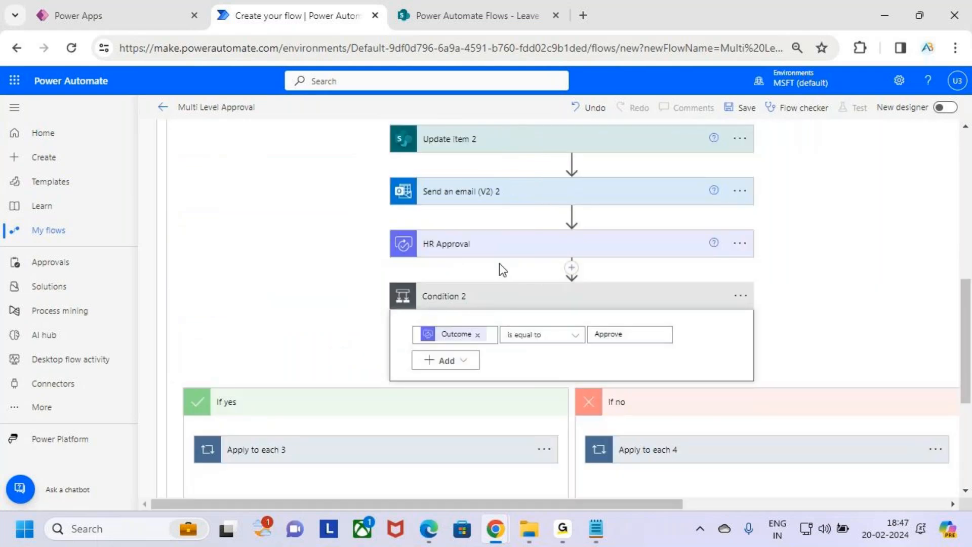
In the yes branch's Apply to each 3, review Update item 4 and Send an email (V2) 4.
{"action": "mouse_move", "coordinate": [420, 250]}
{"action": "left_mouse_down"}
{"action": "mouse_move", "coordinate": [476, 260]}
{"action": "mouse_move", "coordinate": [467, 274]}
{"action": "left_mouse_up"}
{"action": "left_click_drag", "start_coordinate": [556, 361], "coordinate": [676, 347]}
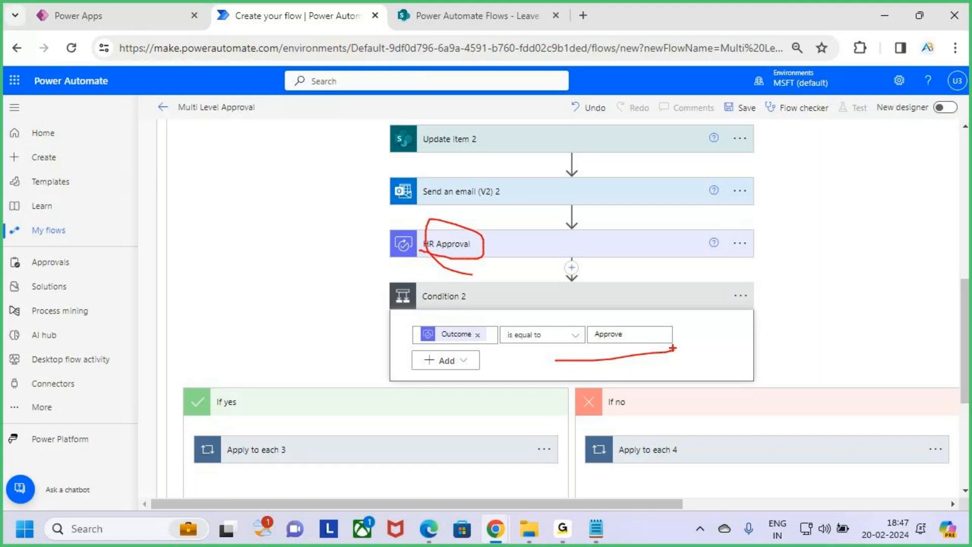
{"action": "key", "text": "Escape"}
{"action": "scroll", "coordinate": [451, 371], "scroll_direction": "down", "scroll_amount": 2}
{"action": "scroll", "coordinate": [451, 372], "scroll_direction": "down", "scroll_amount": 2}
{"action": "left_click", "coordinate": [417, 223]}
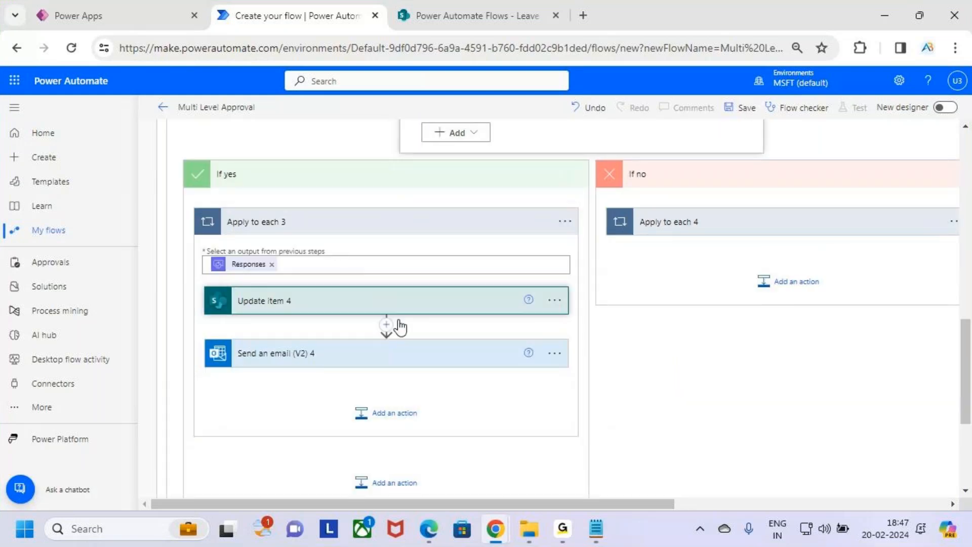
{"action": "left_click", "coordinate": [397, 312]}
{"action": "scroll", "coordinate": [398, 334], "scroll_direction": "down", "scroll_amount": 3}
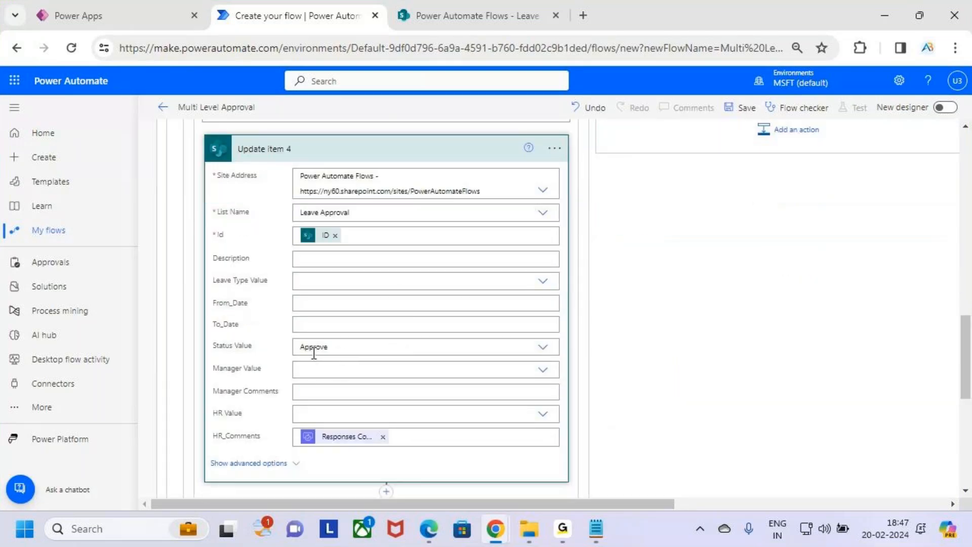
{"action": "scroll", "coordinate": [422, 325], "scroll_direction": "up", "scroll_amount": 2}
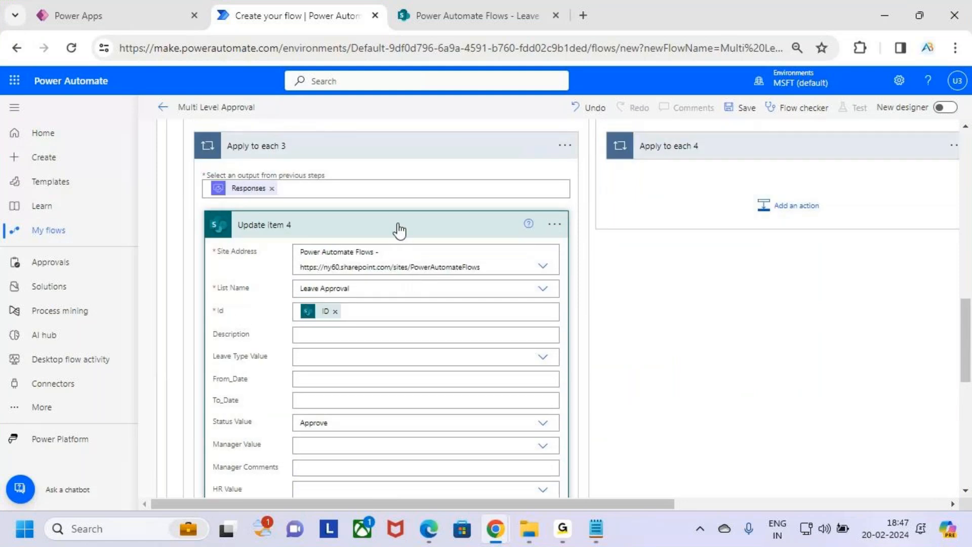
{"action": "left_click", "coordinate": [398, 226]}
{"action": "left_click", "coordinate": [395, 277]}
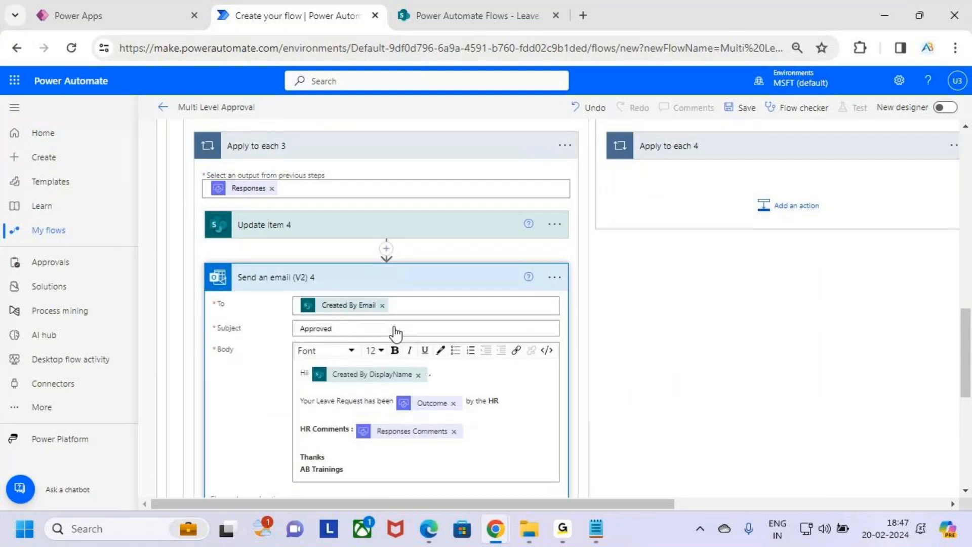
{"action": "scroll", "coordinate": [410, 385], "scroll_direction": "up", "scroll_amount": 3}
{"action": "left_click", "coordinate": [428, 484]}
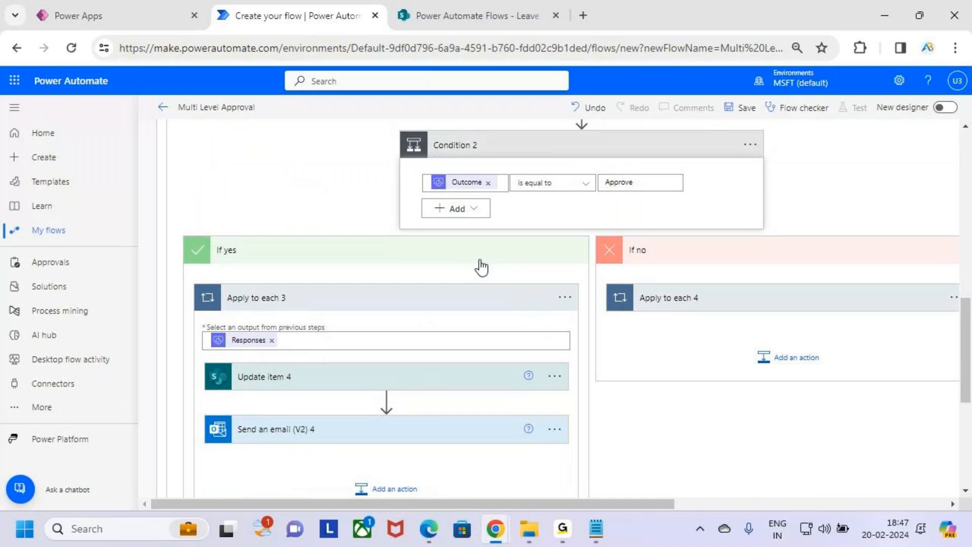
Review Update item 5 in the no branch, then collapse the If no branch and Condition 2.
{"action": "scroll", "coordinate": [602, 310], "scroll_direction": "up", "scroll_amount": 3}
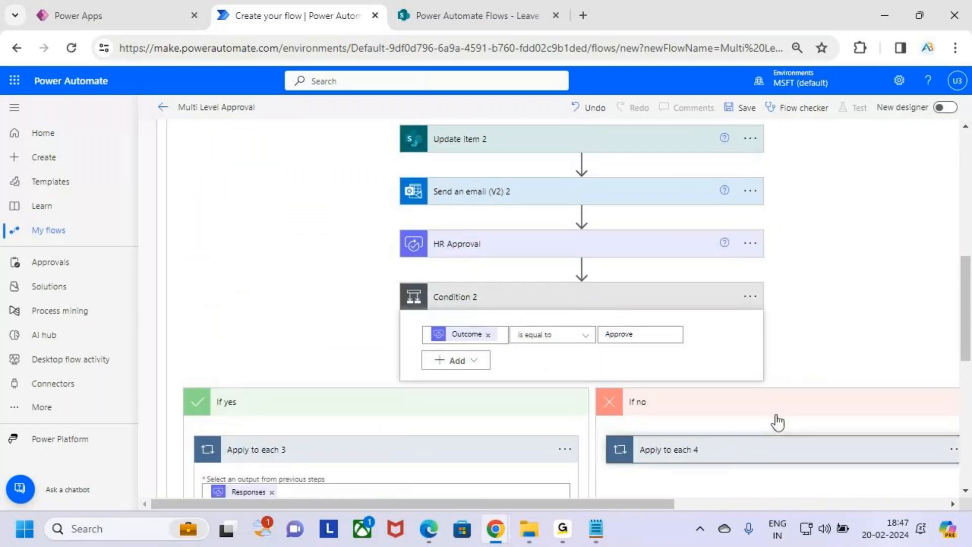
{"action": "scroll", "coordinate": [776, 421], "scroll_direction": "down", "scroll_amount": 3}
{"action": "left_click", "coordinate": [758, 386]}
{"action": "scroll", "coordinate": [753, 415], "scroll_direction": "down", "scroll_amount": 3}
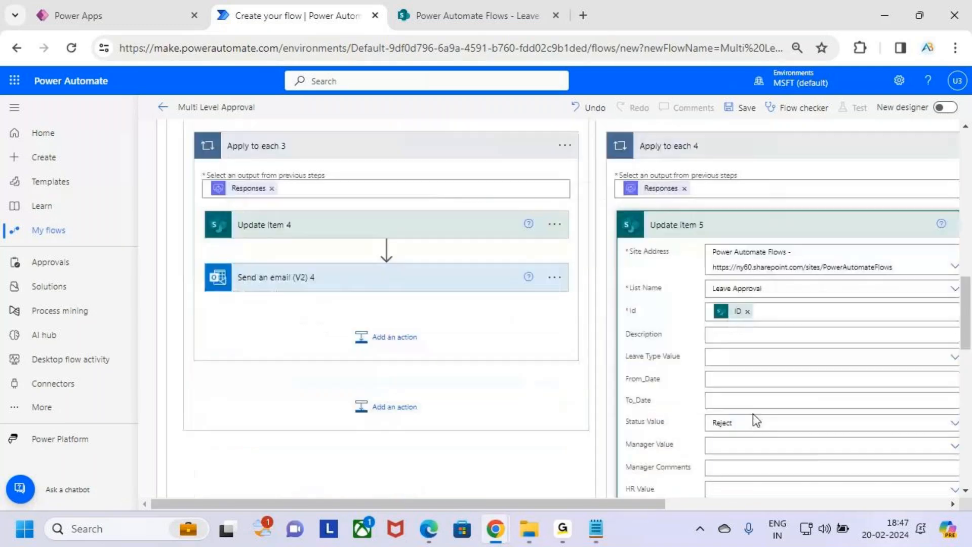
{"action": "scroll", "coordinate": [759, 425], "scroll_direction": "up", "scroll_amount": 2}
{"action": "left_click", "coordinate": [753, 314]}
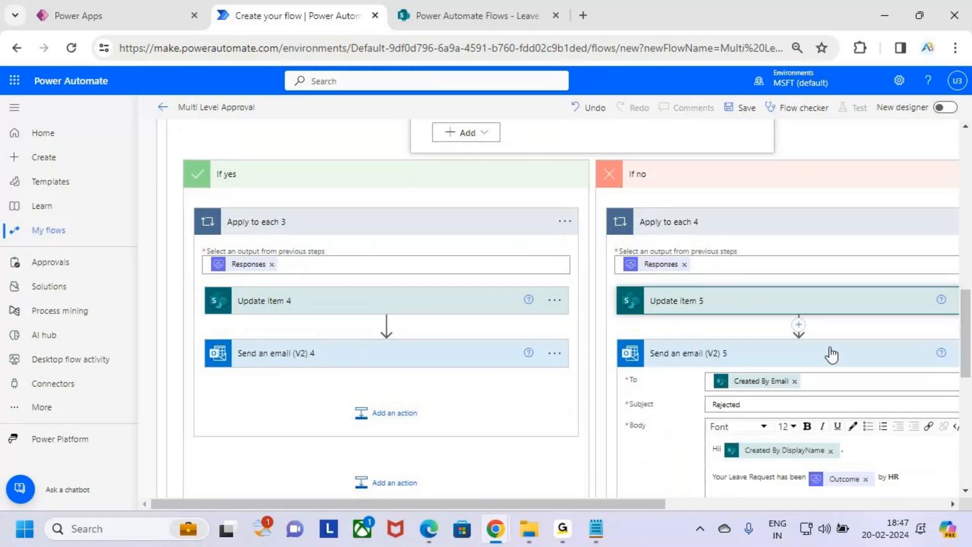
{"action": "scroll", "coordinate": [831, 354], "scroll_direction": "down", "scroll_amount": 2}
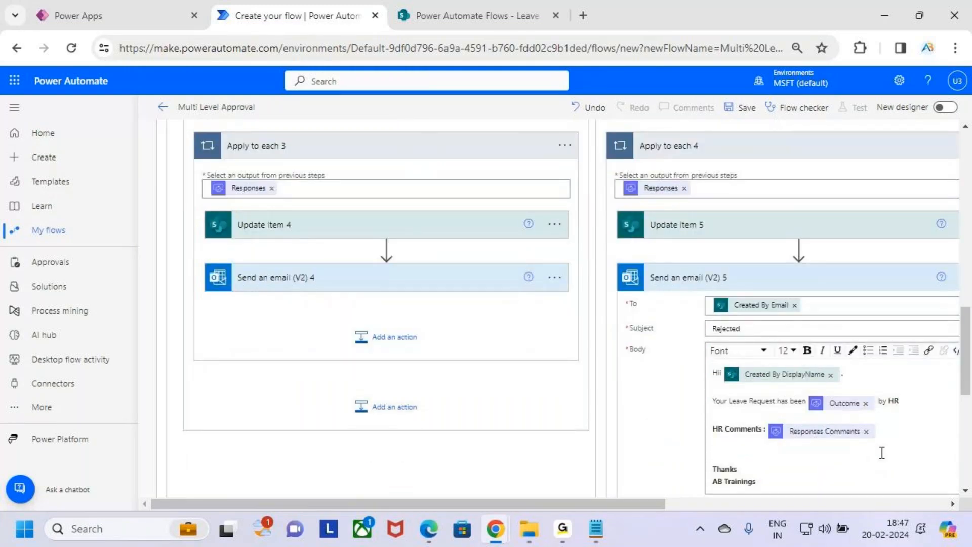
{"action": "scroll", "coordinate": [882, 452], "scroll_direction": "up", "scroll_amount": 8}
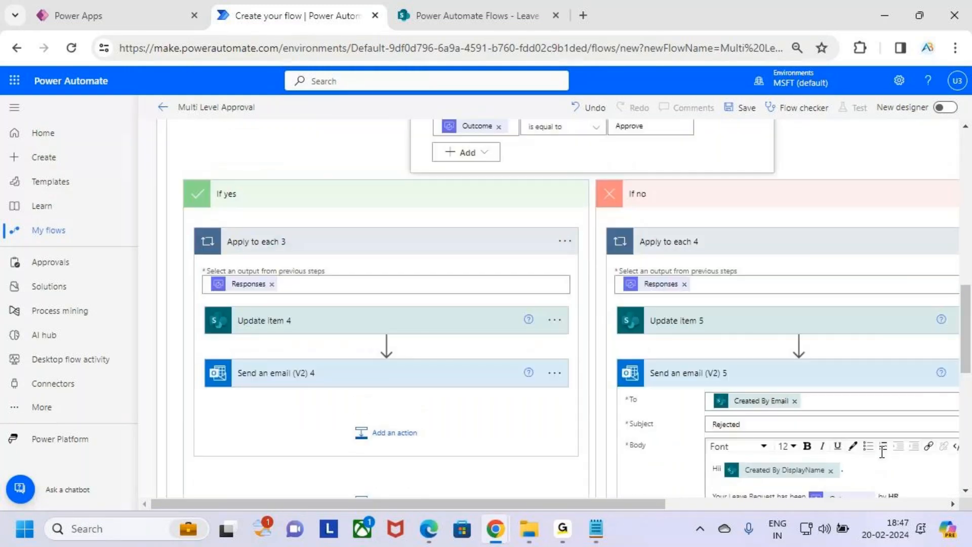
{"action": "left_click", "coordinate": [674, 482]}
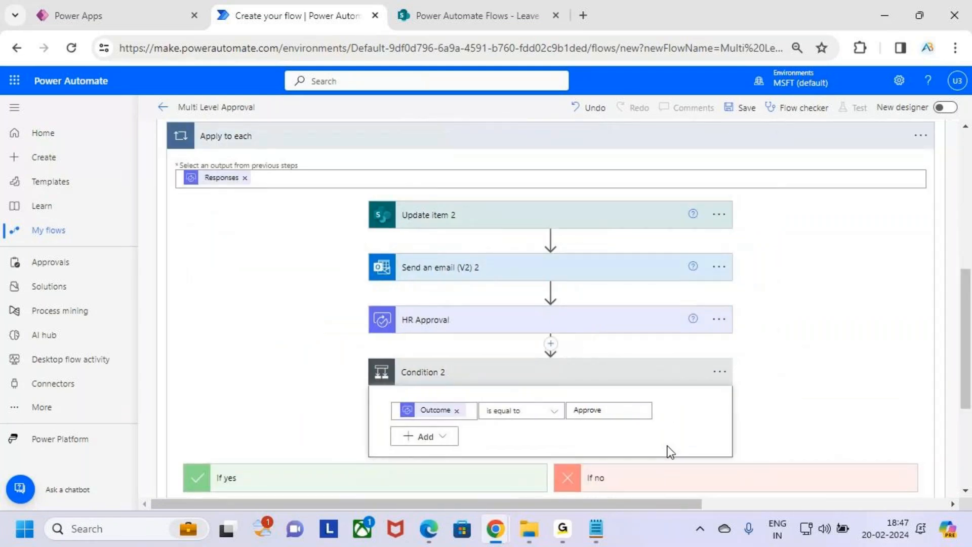
{"action": "scroll", "coordinate": [566, 451], "scroll_direction": "up", "scroll_amount": 2}
{"action": "scroll", "coordinate": [567, 451], "scroll_direction": "down", "scroll_amount": 2}
{"action": "left_click", "coordinate": [555, 378]}
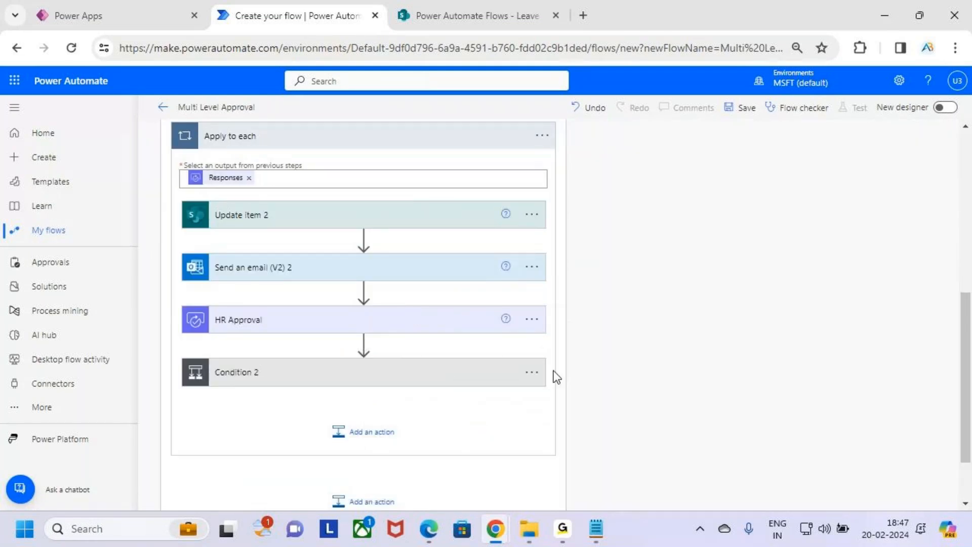
Collapse the manager-approved branch and open Apply to each 2 and Update item 3 under If no.
{"action": "scroll", "coordinate": [584, 269], "scroll_direction": "up", "scroll_amount": 6}
{"action": "key", "text": "ctrl+2"}
{"action": "left_click_drag", "start_coordinate": [425, 244], "coordinate": [488, 245]}
{"action": "left_click_drag", "start_coordinate": [520, 320], "coordinate": [597, 348]}
{"action": "left_click_drag", "start_coordinate": [592, 323], "coordinate": [566, 363]}
{"action": "key", "text": "Escape"}
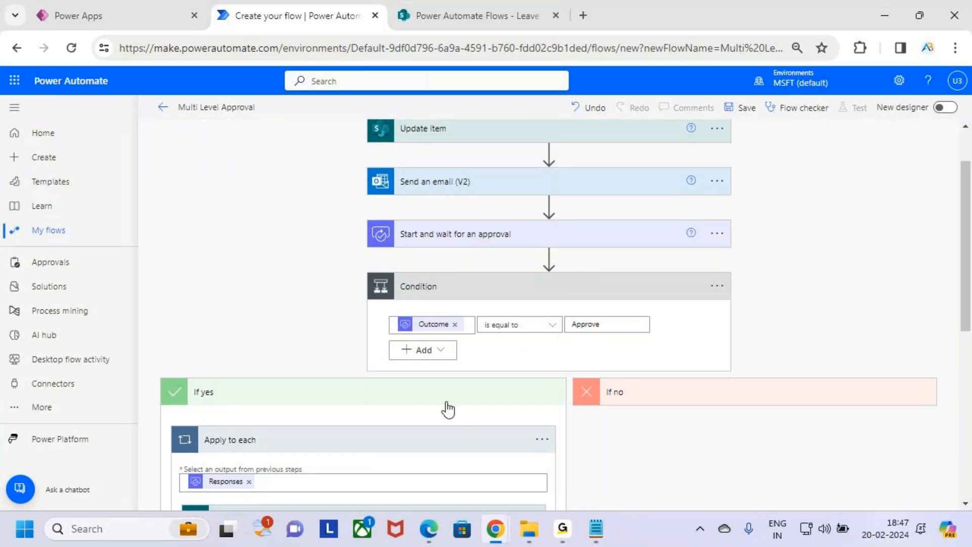
{"action": "left_click", "coordinate": [447, 404]}
{"action": "left_click", "coordinate": [676, 435]}
{"action": "scroll", "coordinate": [724, 406], "scroll_direction": "down", "scroll_amount": 2}
{"action": "left_click", "coordinate": [725, 364]}
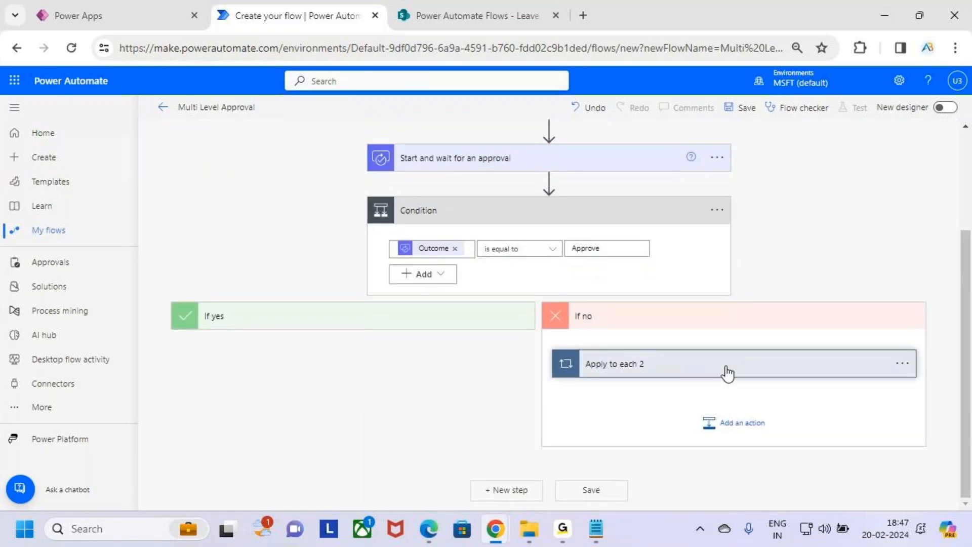
{"action": "scroll", "coordinate": [740, 377], "scroll_direction": "down", "scroll_amount": 3}
{"action": "left_click", "coordinate": [638, 302]}
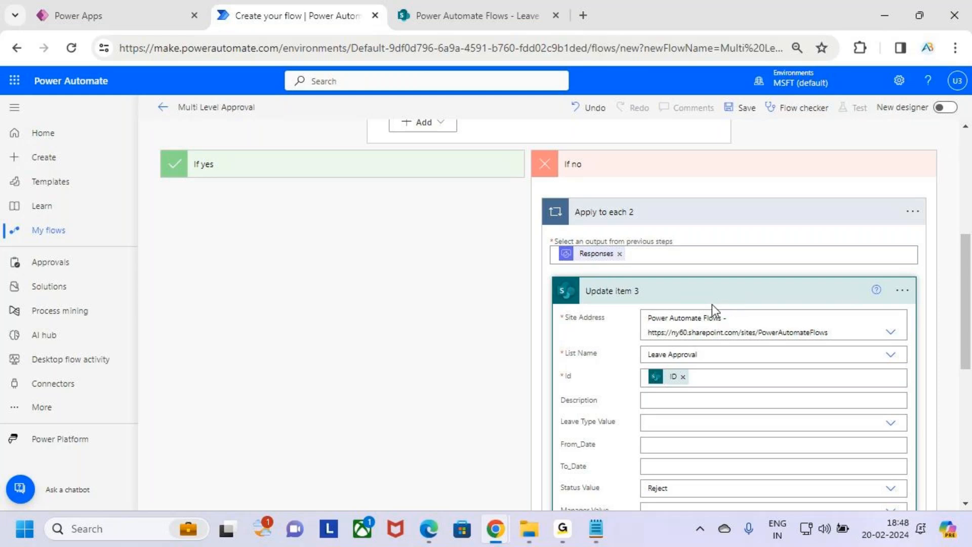
Review Update item 3's rejection Status options and the rejection email, then collapse both.
{"action": "scroll", "coordinate": [720, 367], "scroll_direction": "down", "scroll_amount": 3}
{"action": "left_click_drag", "start_coordinate": [689, 335], "coordinate": [617, 336]}
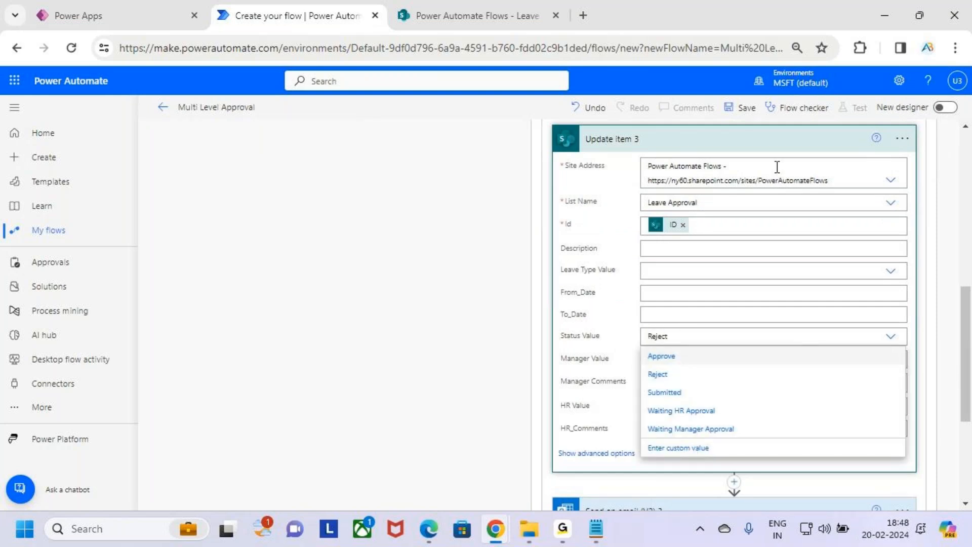
{"action": "left_click", "coordinate": [764, 145]}
{"action": "left_click", "coordinate": [744, 299]}
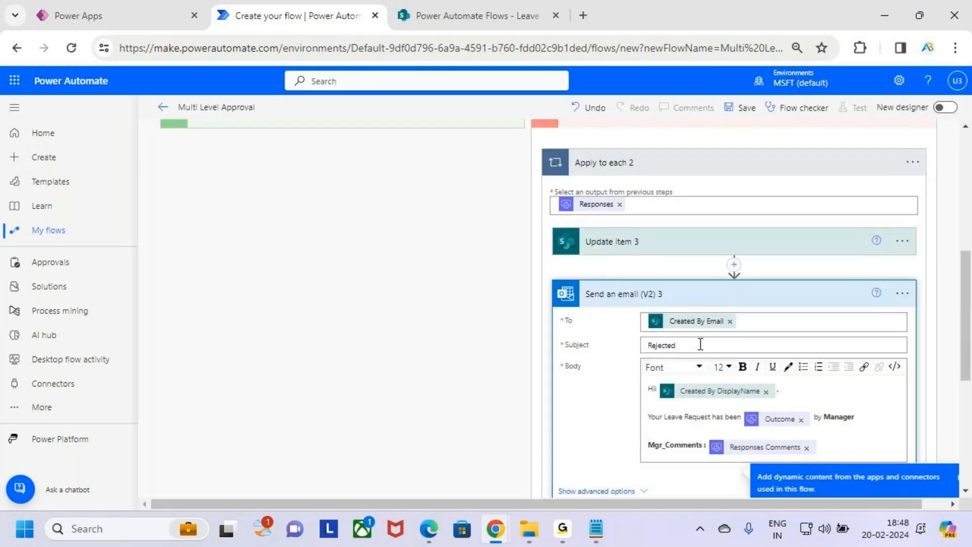
{"action": "left_click", "coordinate": [781, 296]}
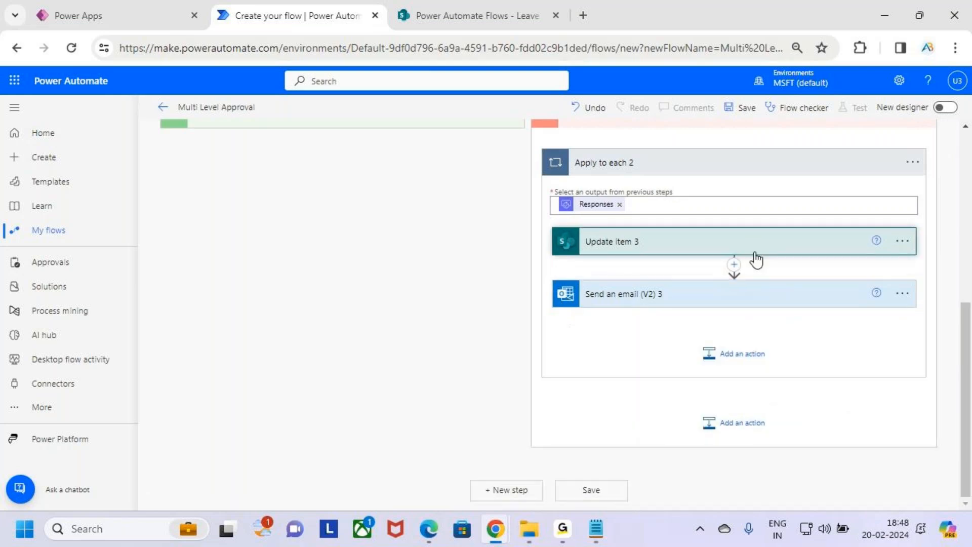
{"action": "left_click", "coordinate": [755, 248]}
{"action": "scroll", "coordinate": [779, 356], "scroll_direction": "down", "scroll_amount": 3}
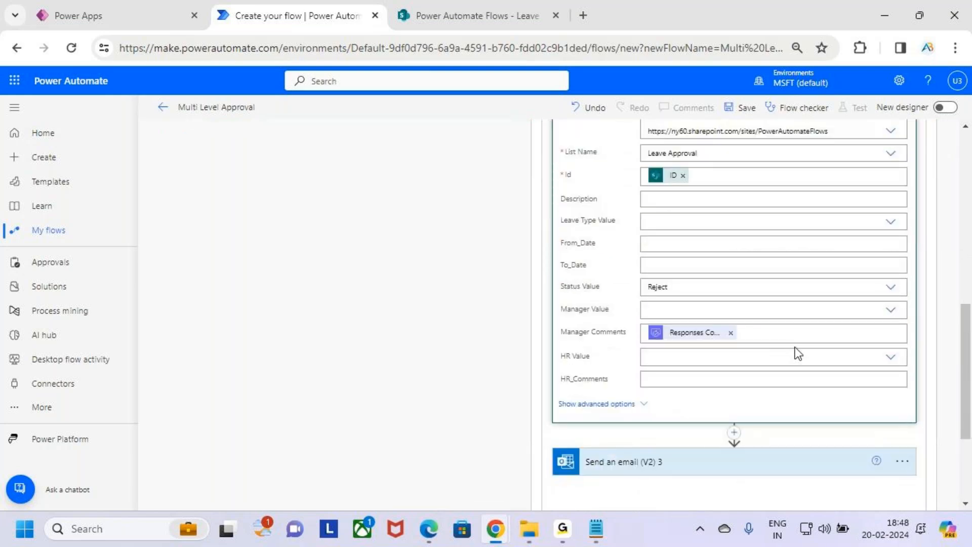
{"action": "scroll", "coordinate": [780, 304], "scroll_direction": "up", "scroll_amount": 3}
{"action": "left_click", "coordinate": [763, 248]}
{"action": "scroll", "coordinate": [710, 291], "scroll_direction": "up", "scroll_amount": 5}
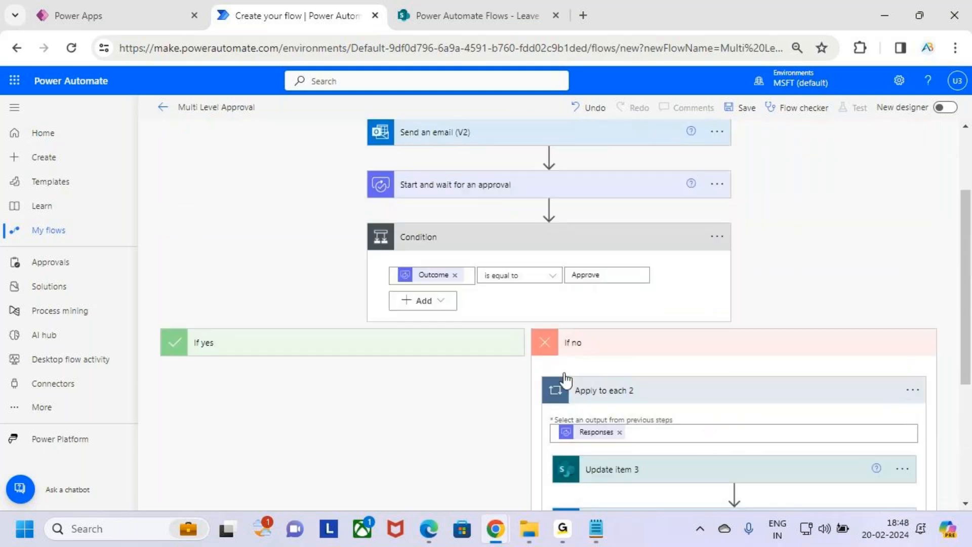
{"action": "scroll", "coordinate": [655, 347], "scroll_direction": "up", "scroll_amount": 2}
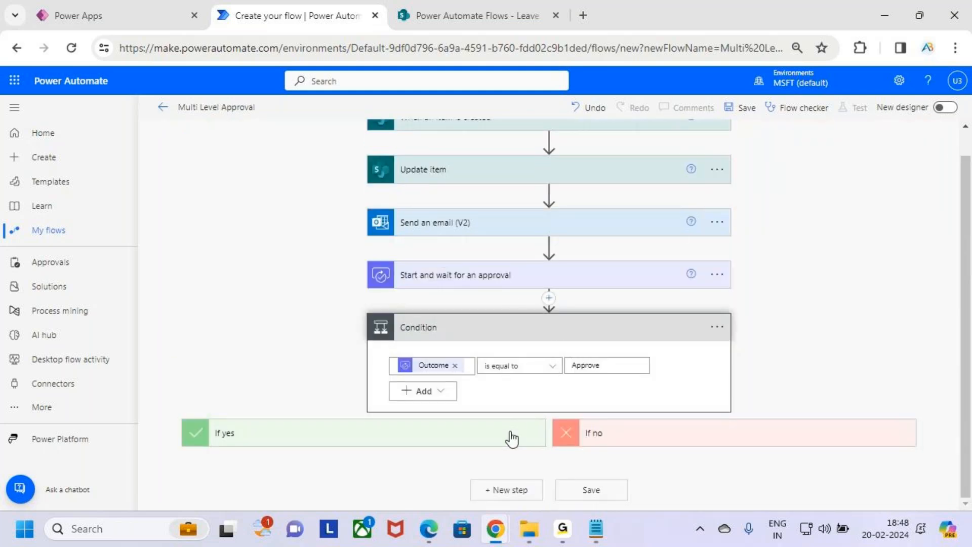
Expand the If yes branch, HR Approval and Condition 2 to review them, collapsing Send an email (V2) 5.
{"action": "left_click", "coordinate": [511, 438]}
{"action": "scroll", "coordinate": [538, 408], "scroll_direction": "down", "scroll_amount": 6}
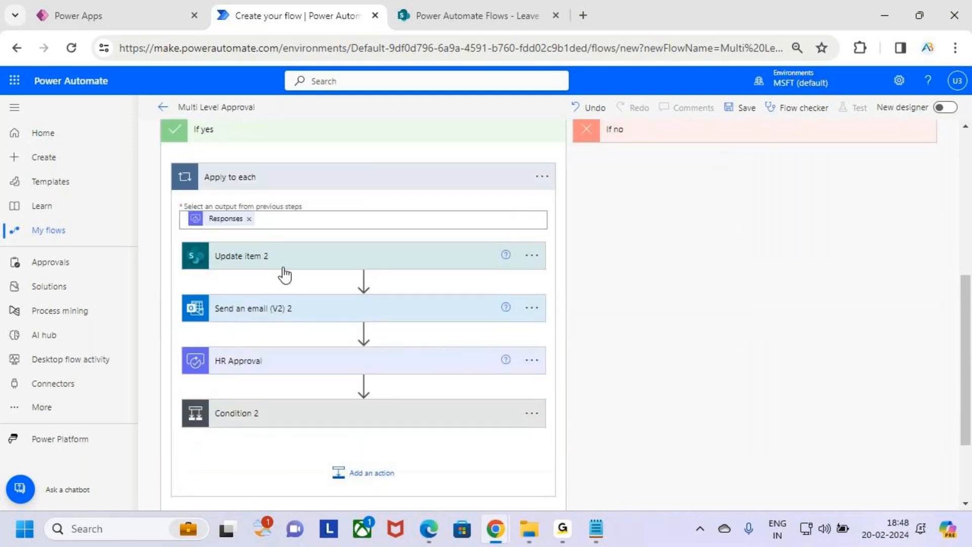
{"action": "left_click", "coordinate": [287, 361]}
{"action": "scroll", "coordinate": [337, 377], "scroll_direction": "down", "scroll_amount": 4}
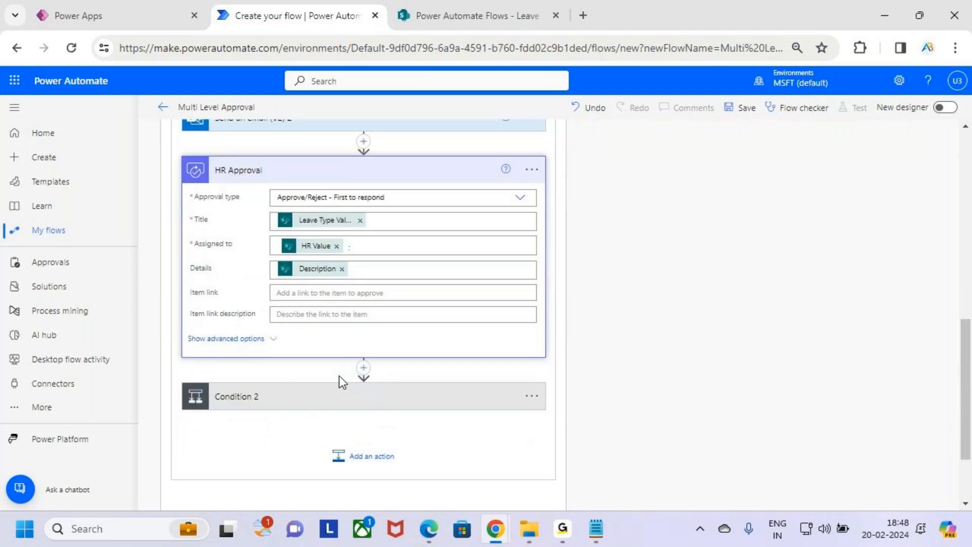
{"action": "left_click", "coordinate": [411, 362]}
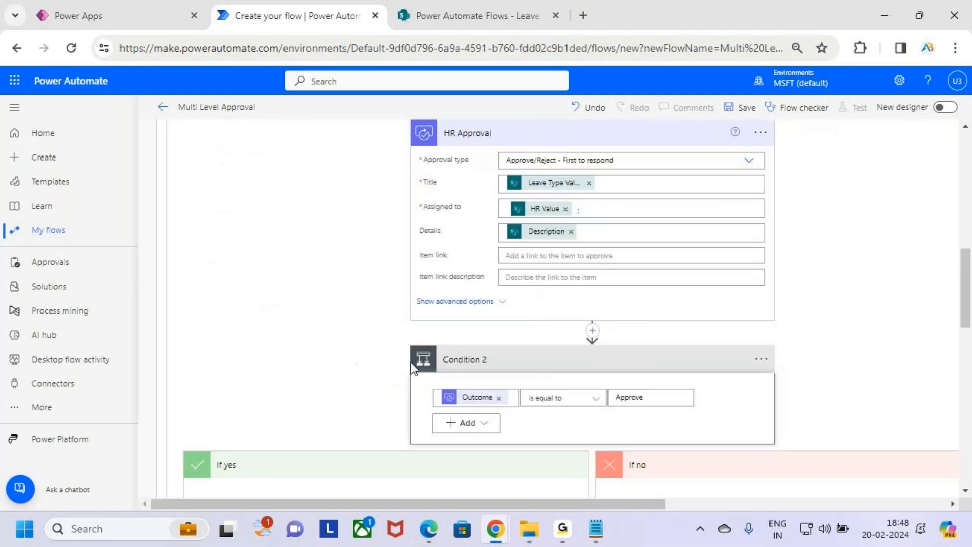
{"action": "scroll", "coordinate": [655, 336], "scroll_direction": "up", "scroll_amount": 3}
{"action": "scroll", "coordinate": [625, 332], "scroll_direction": "down", "scroll_amount": 3}
{"action": "scroll", "coordinate": [631, 390], "scroll_direction": "down", "scroll_amount": 4}
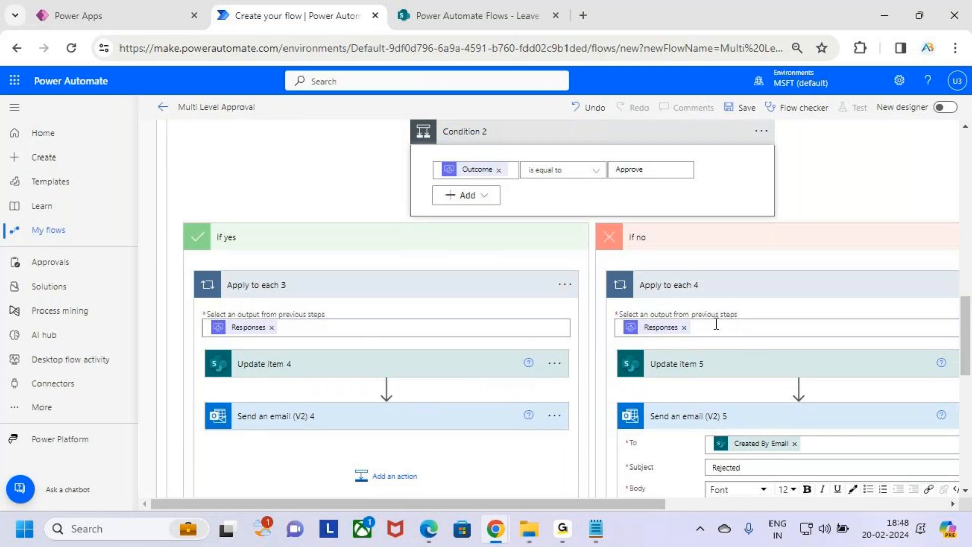
{"action": "left_click", "coordinate": [826, 416]}
{"action": "scroll", "coordinate": [826, 417], "scroll_direction": "up", "scroll_amount": 15}
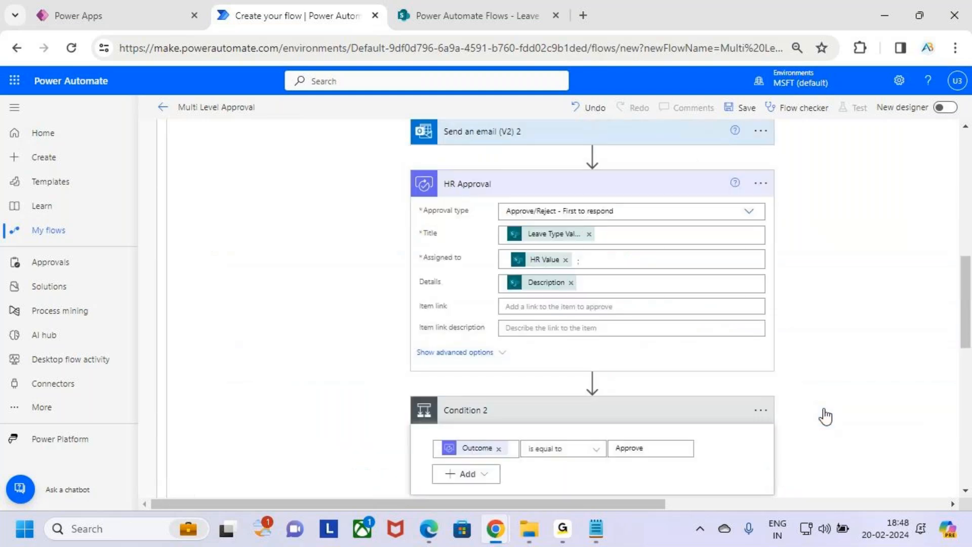
{"action": "scroll", "coordinate": [820, 429], "scroll_direction": "down", "scroll_amount": 15}
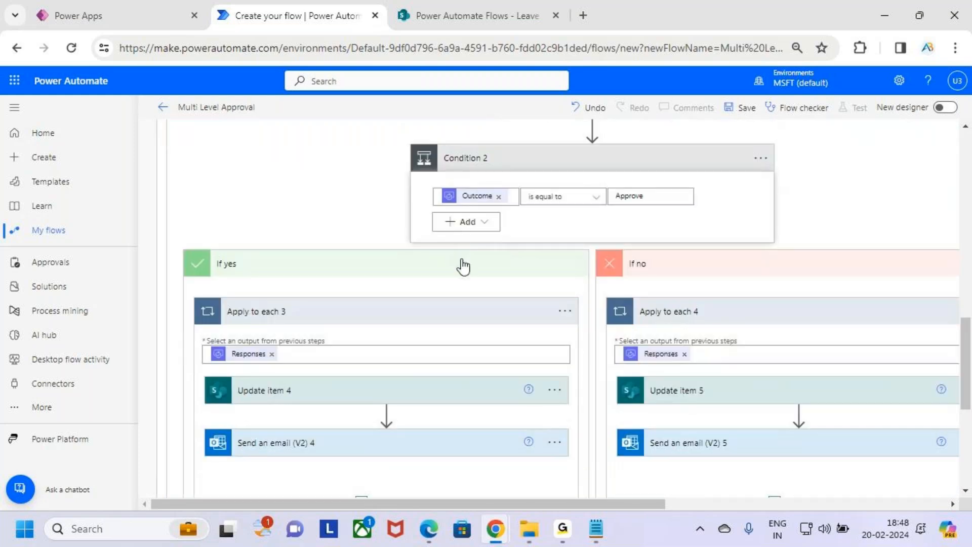
Collapse Condition 2, the If yes branch and the Condition, save the flow, and open the Leave Approval list.
{"action": "left_click", "coordinate": [464, 267]}
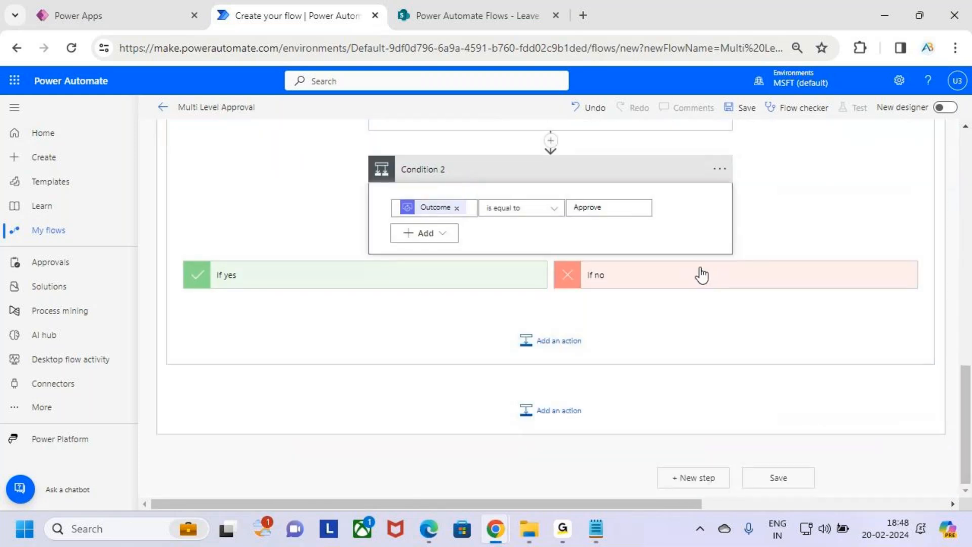
{"action": "scroll", "coordinate": [658, 289], "scroll_direction": "up", "scroll_amount": 3}
{"action": "scroll", "coordinate": [418, 354], "scroll_direction": "up", "scroll_amount": 4}
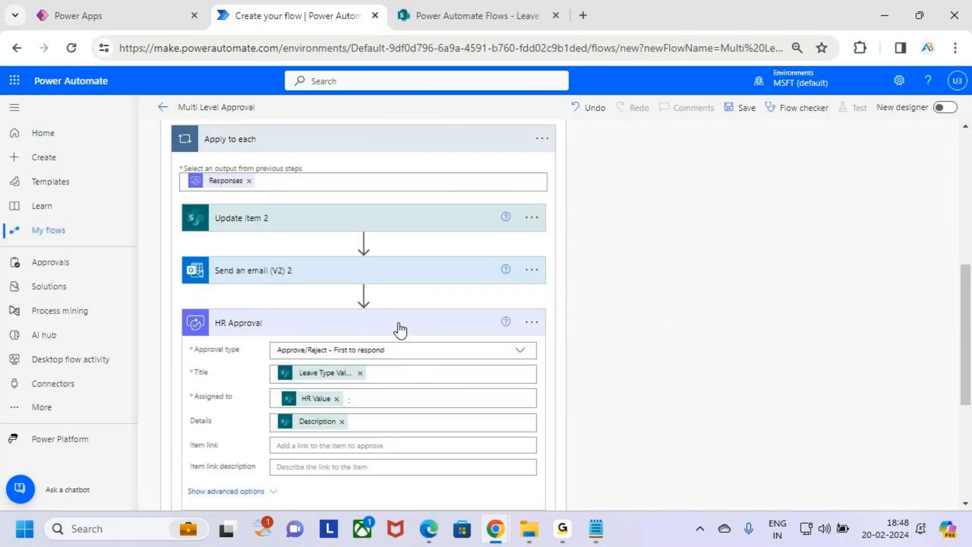
{"action": "scroll", "coordinate": [432, 320], "scroll_direction": "up", "scroll_amount": 4}
{"action": "left_click", "coordinate": [436, 319]}
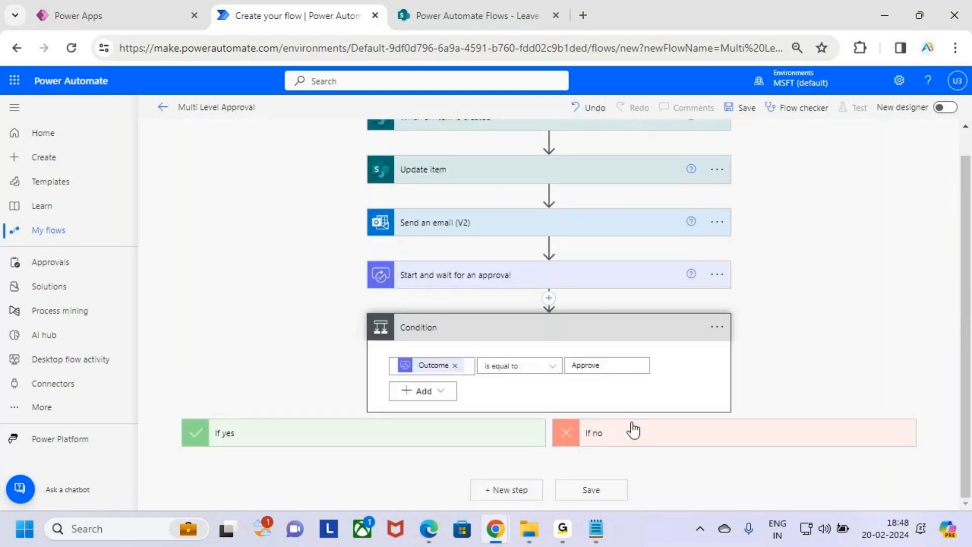
{"action": "left_click", "coordinate": [562, 336]}
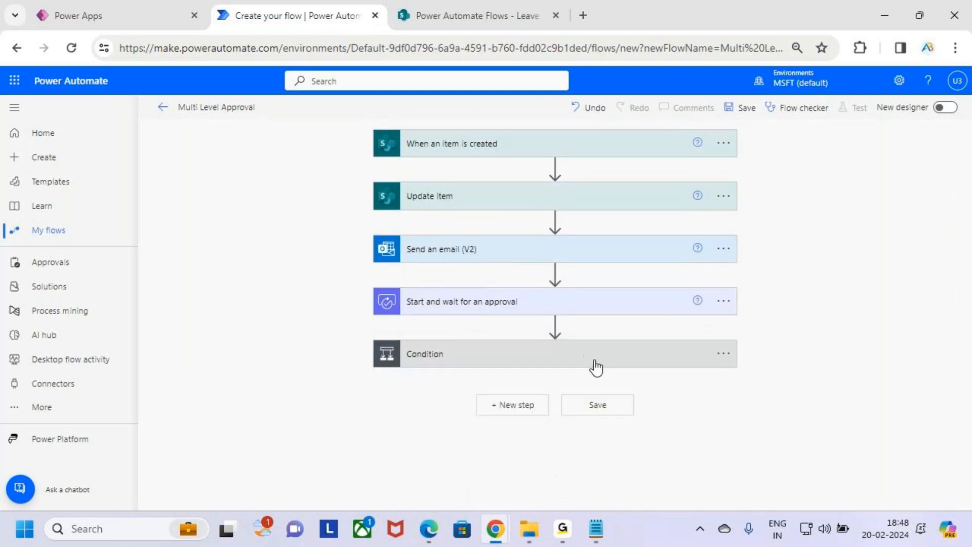
{"action": "left_click", "coordinate": [750, 112]}
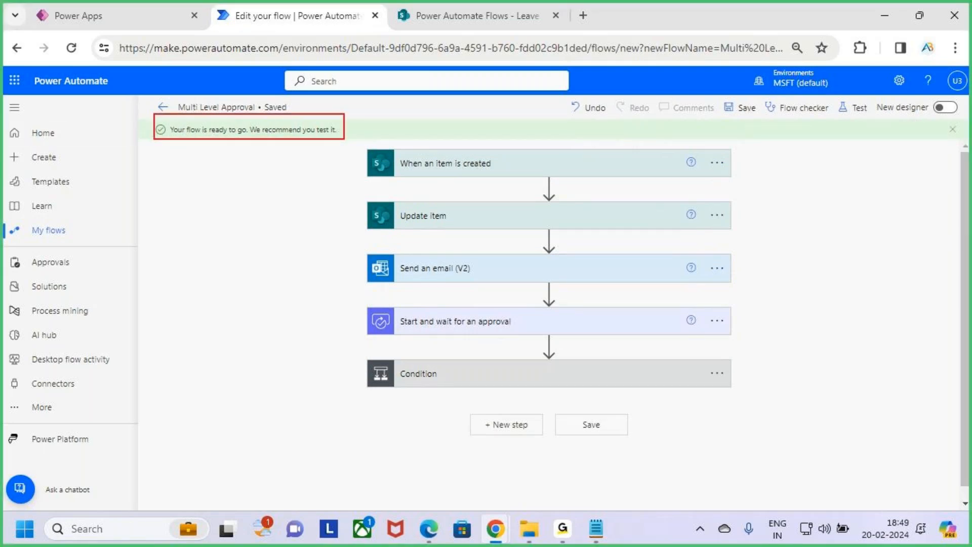
{"action": "left_click", "coordinate": [449, 19]}
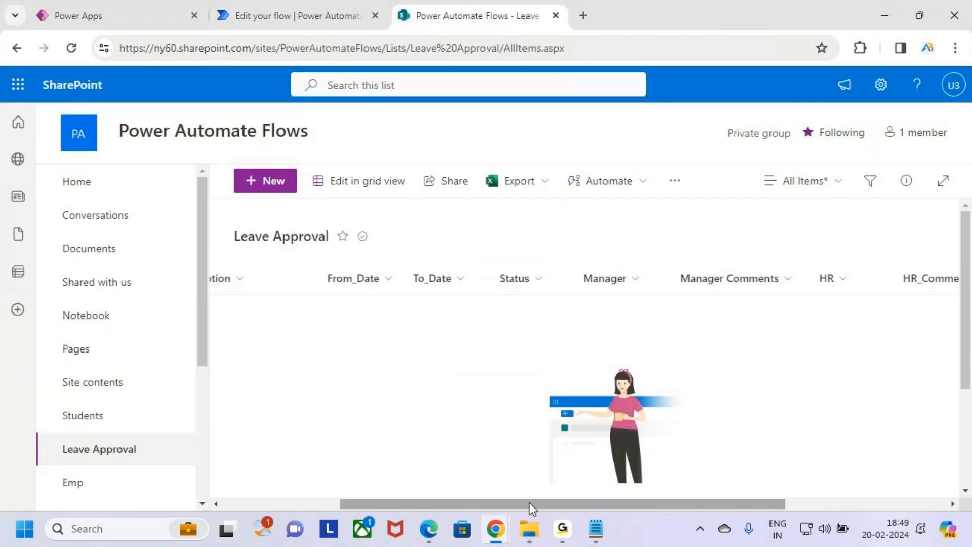
Scroll across the empty Leave Approval list's columns, then bring up the Leave Request app.
{"action": "left_click_drag", "start_coordinate": [529, 504], "coordinate": [301, 310]}
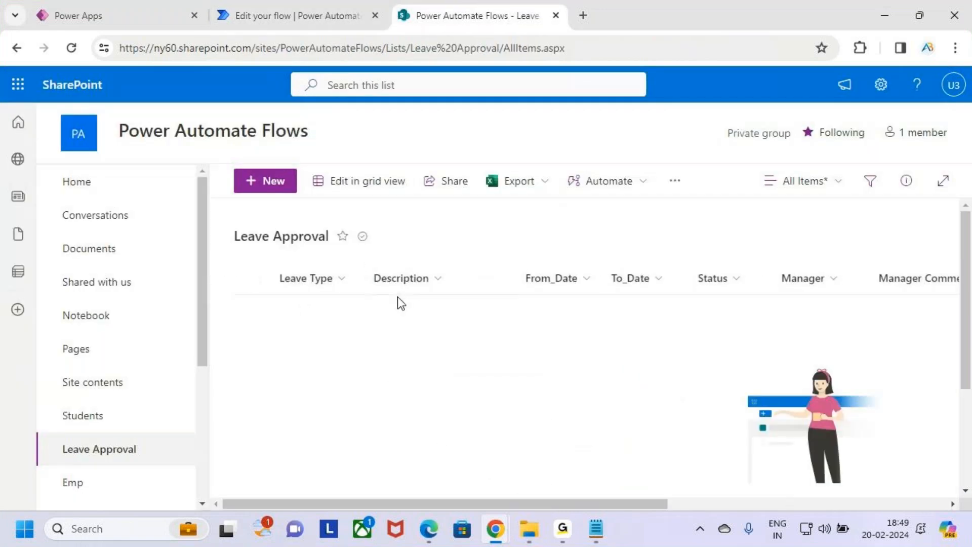
{"action": "left_click", "coordinate": [148, 5]}
{"action": "left_click_drag", "start_coordinate": [435, 370], "coordinate": [478, 364]}
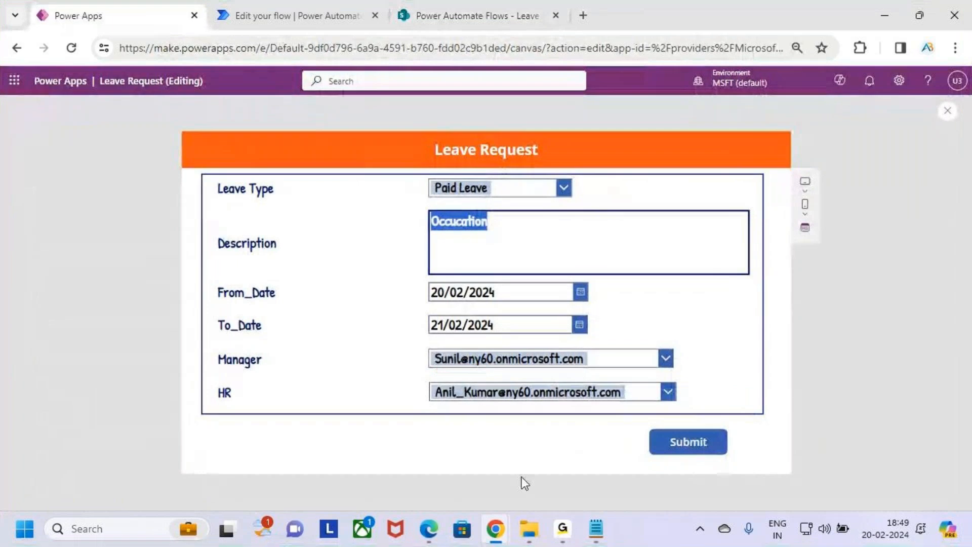
Return to the flow designer, then bring the incognito Power Apps Home window to the front.
{"action": "mouse_move", "coordinate": [495, 536]}
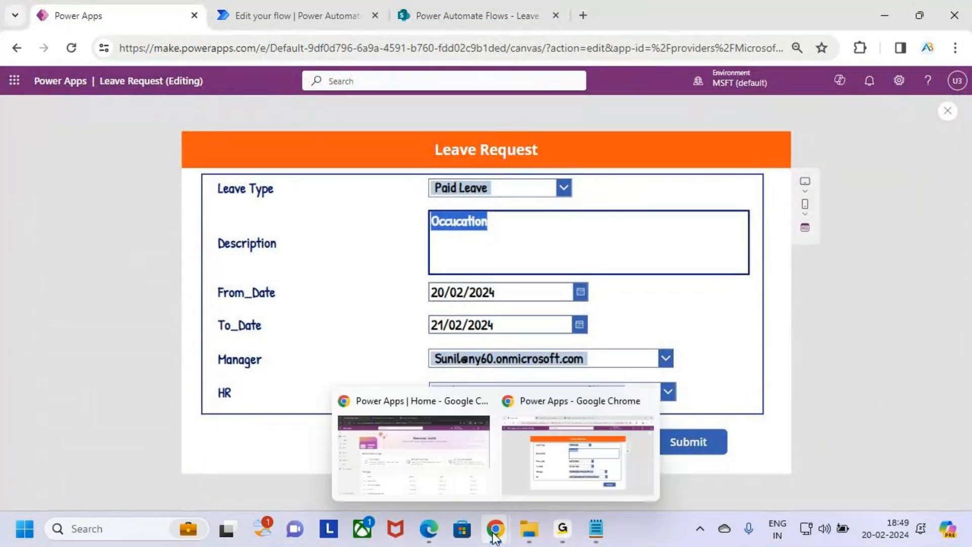
{"action": "left_click", "coordinate": [611, 464]}
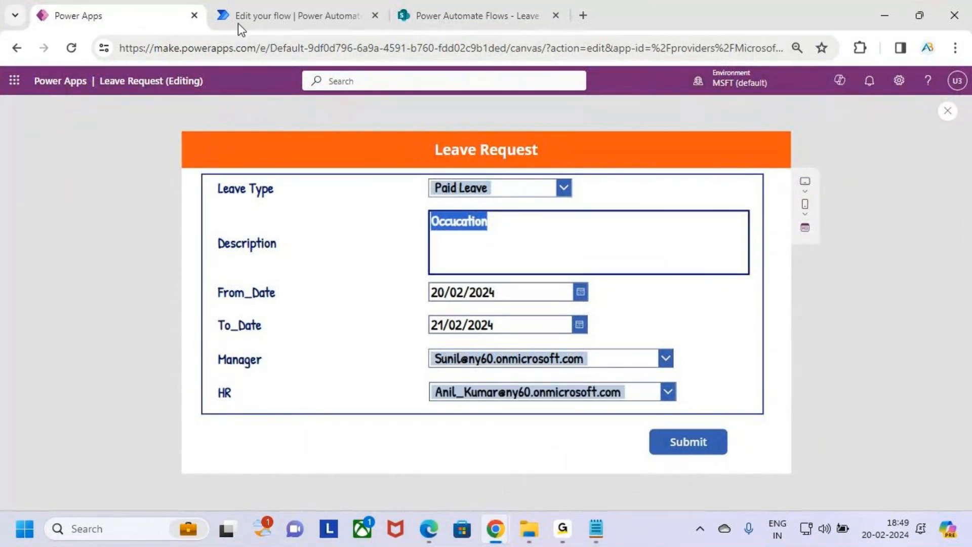
{"action": "left_click", "coordinate": [284, 16]}
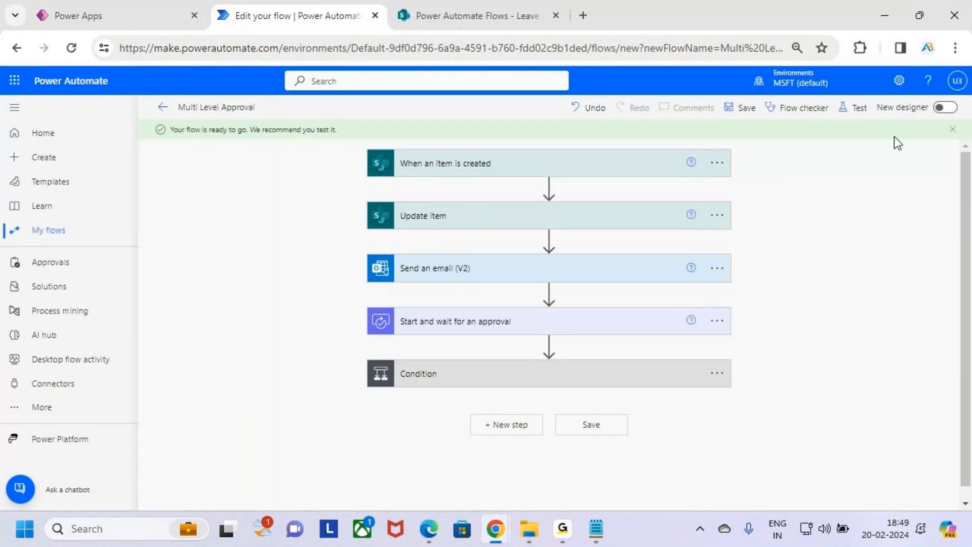
{"action": "mouse_move", "coordinate": [502, 526]}
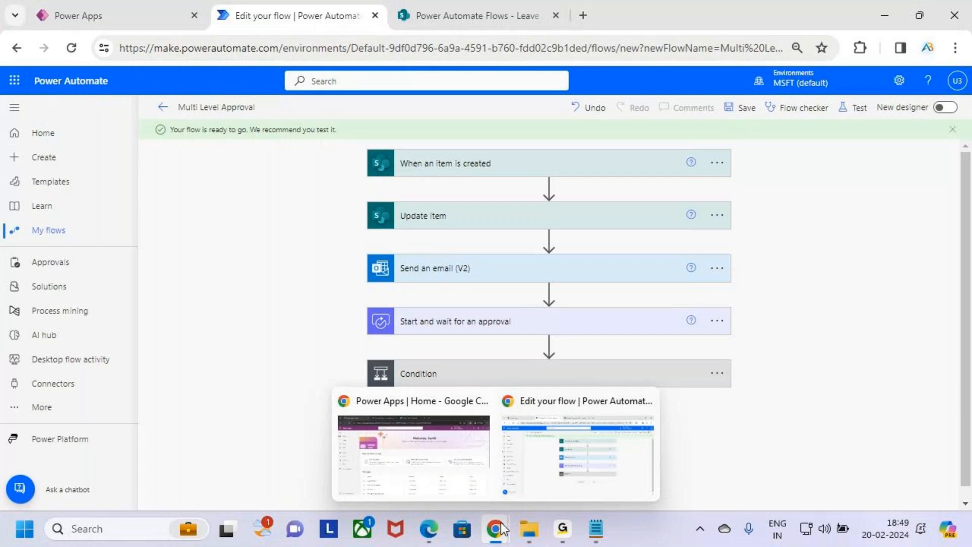
{"action": "left_click", "coordinate": [445, 461]}
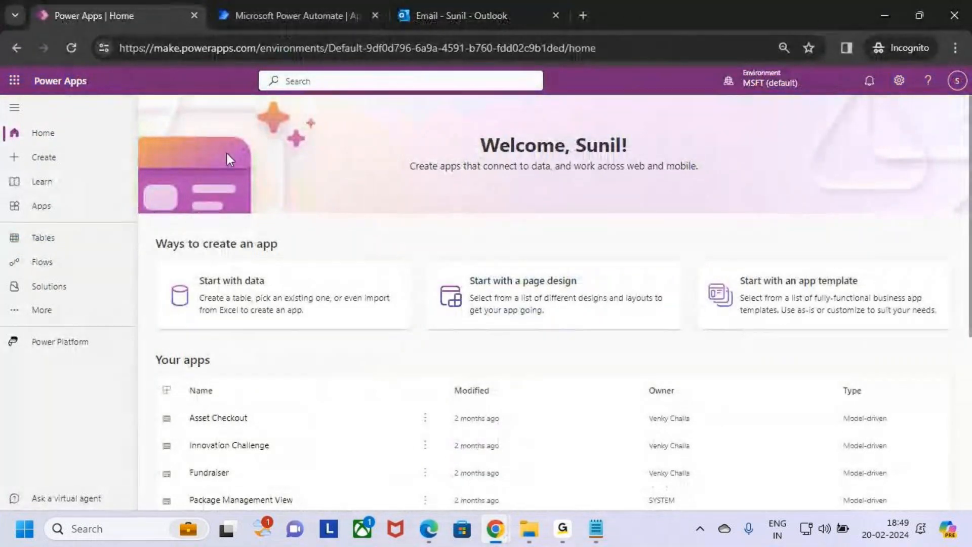
Check the signed-in account across the Power Automate approvals and Outlook tabs.
{"action": "left_click", "coordinate": [957, 81]}
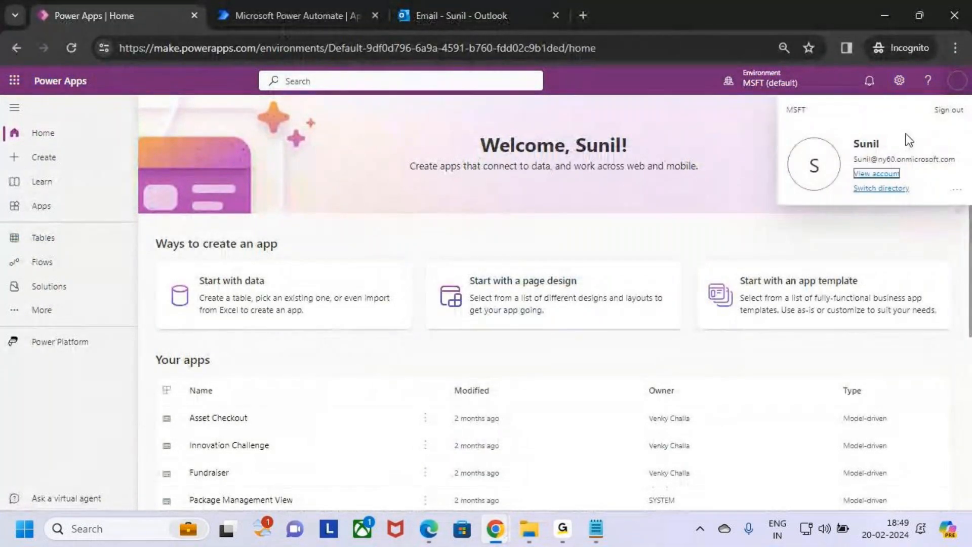
{"action": "mouse_move", "coordinate": [843, 136]}
{"action": "left_mouse_down"}
{"action": "mouse_move", "coordinate": [903, 163]}
{"action": "mouse_move", "coordinate": [962, 170]}
{"action": "left_mouse_up"}
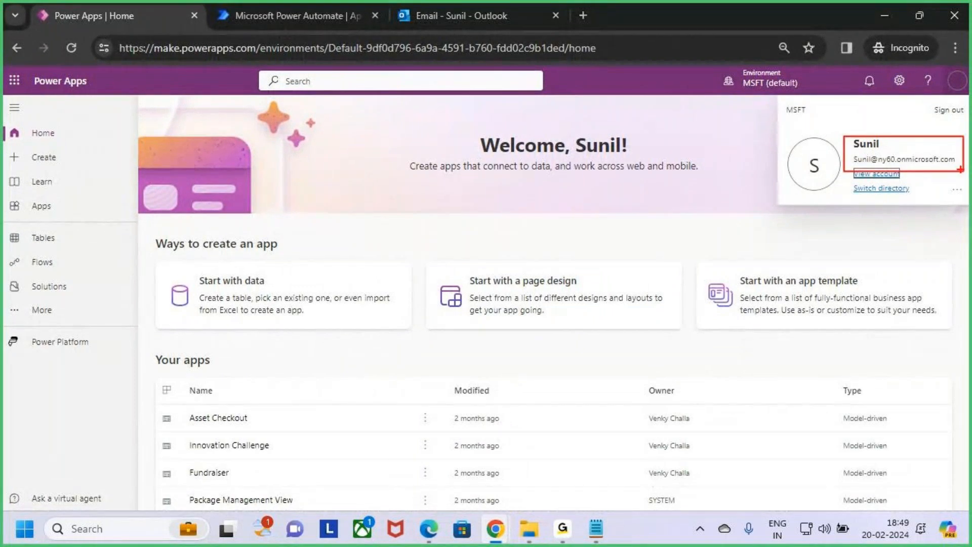
{"action": "left_click", "coordinate": [460, 13]}
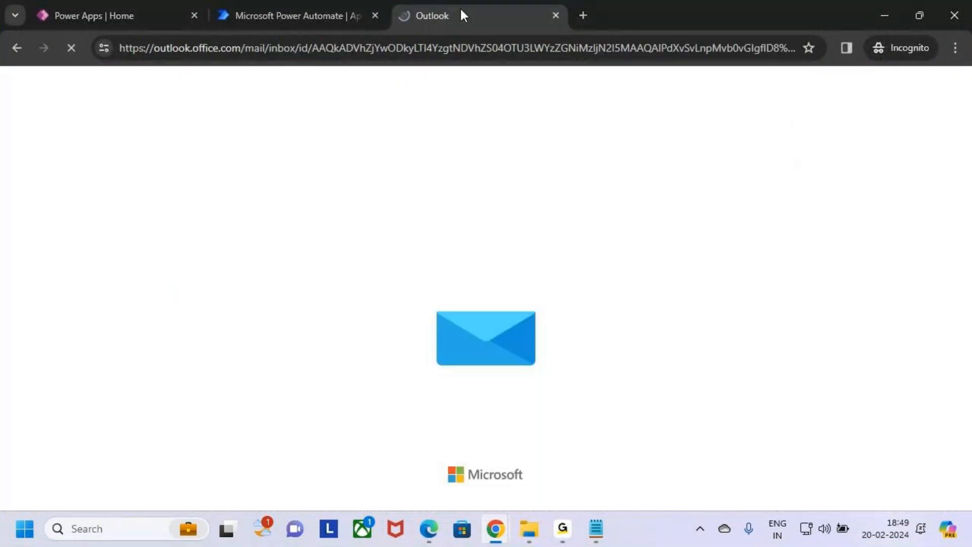
{"action": "left_click", "coordinate": [273, 9]}
{"action": "left_click", "coordinate": [957, 82]}
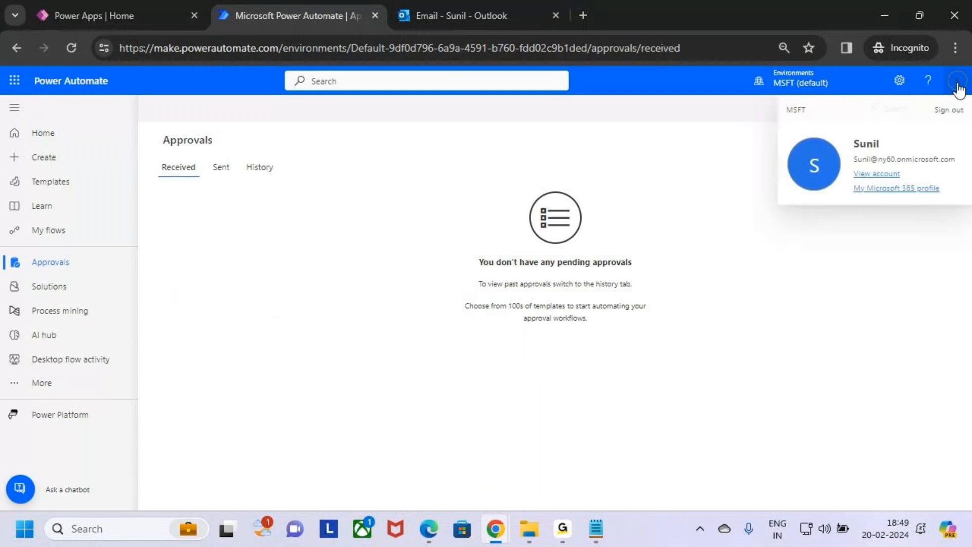
{"action": "left_click", "coordinate": [494, 13]}
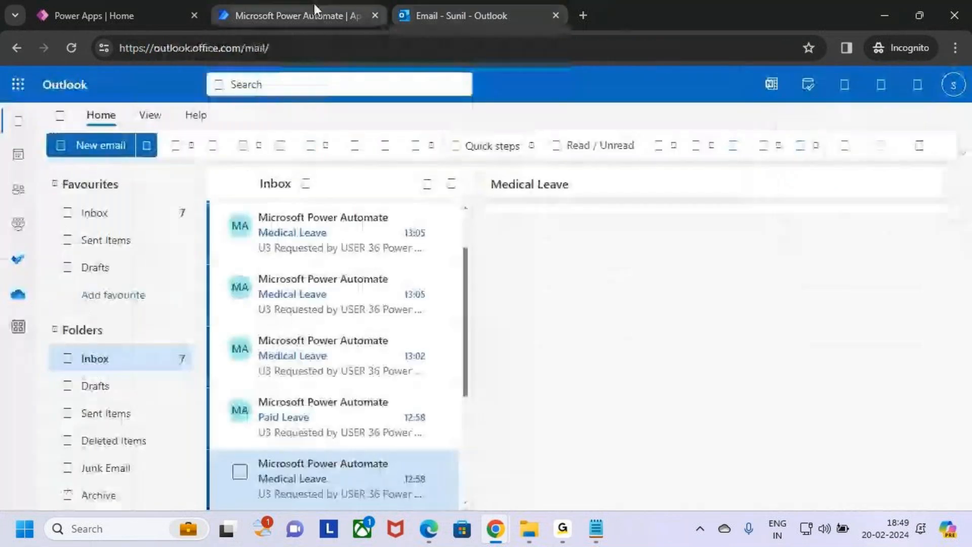
{"action": "left_click", "coordinate": [314, 6]}
Close the Power Apps home tab and account panel, then bring the HR account's Power Automate window forward.
{"action": "left_click", "coordinate": [127, 6]}
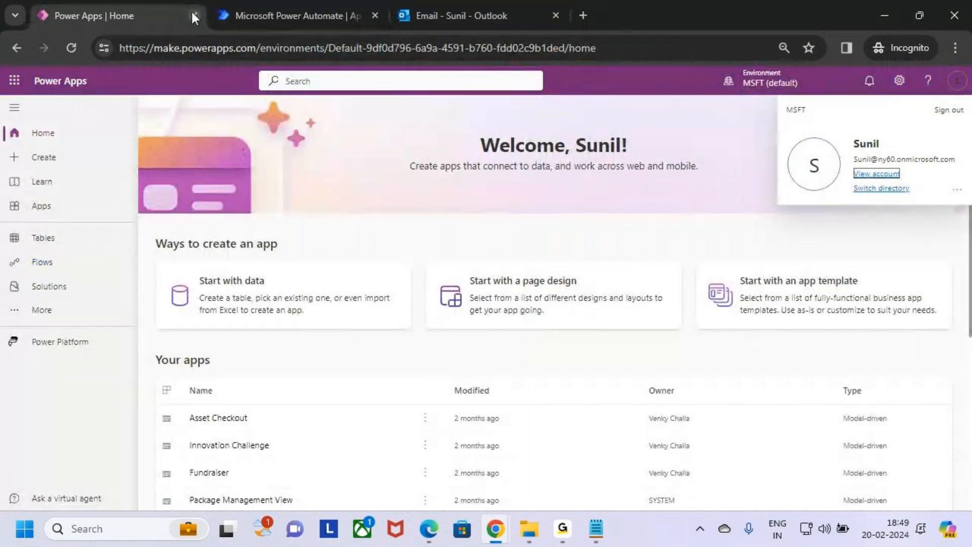
{"action": "left_click", "coordinate": [194, 14]}
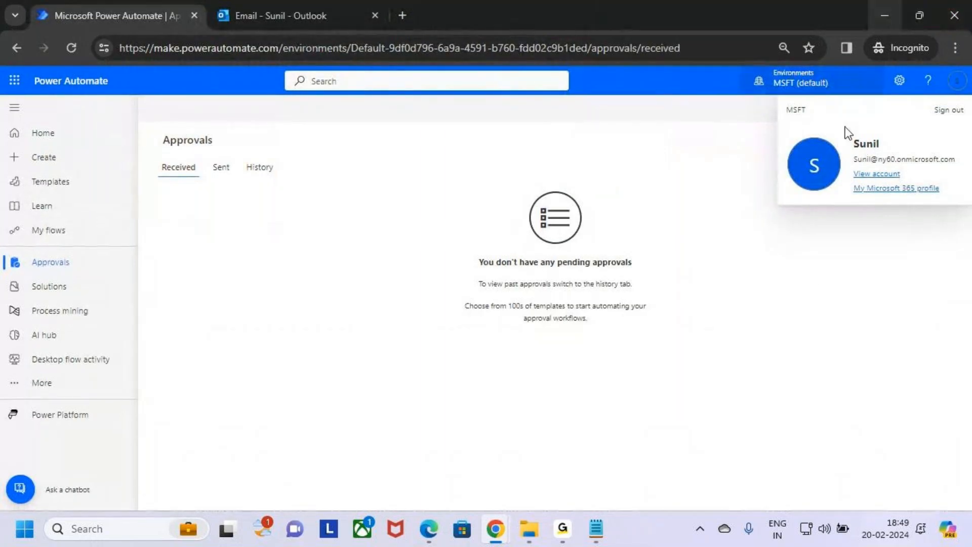
{"action": "left_click", "coordinate": [892, 161]}
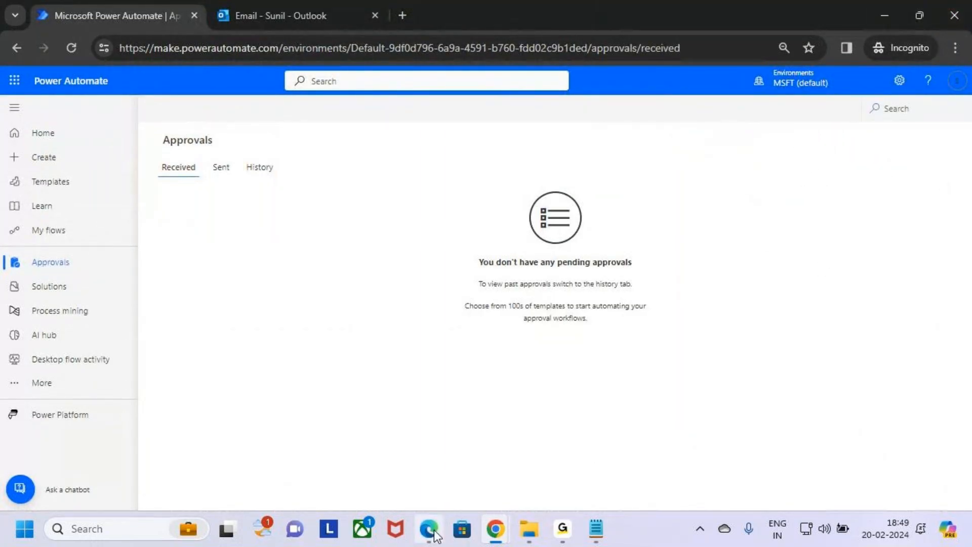
{"action": "left_click", "coordinate": [429, 529]}
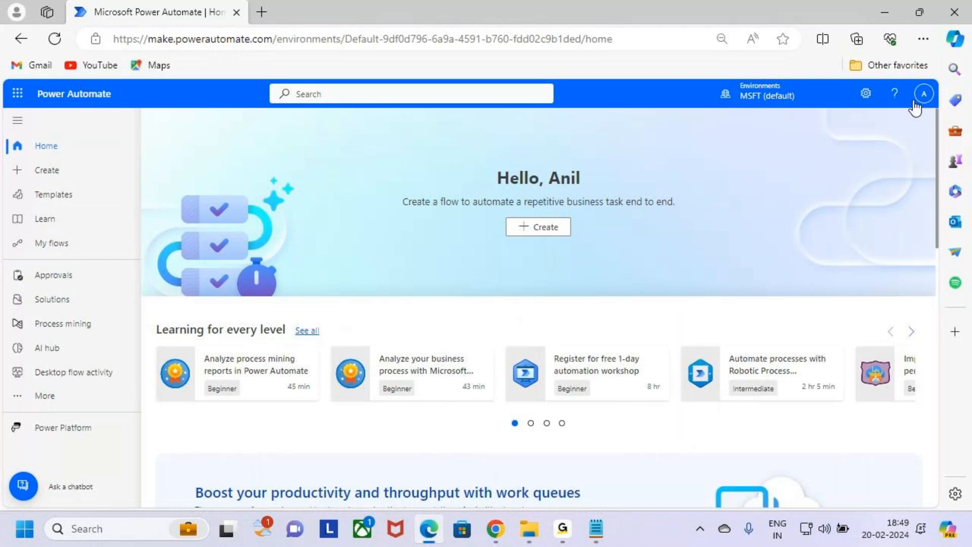
Confirm the HR reviewer's account is signed in, then bring the flow editor window back.
{"action": "left_click", "coordinate": [924, 95]}
{"action": "mouse_move", "coordinate": [805, 139]}
{"action": "left_mouse_down"}
{"action": "mouse_move", "coordinate": [860, 182]}
{"action": "mouse_move", "coordinate": [946, 186]}
{"action": "left_mouse_up"}
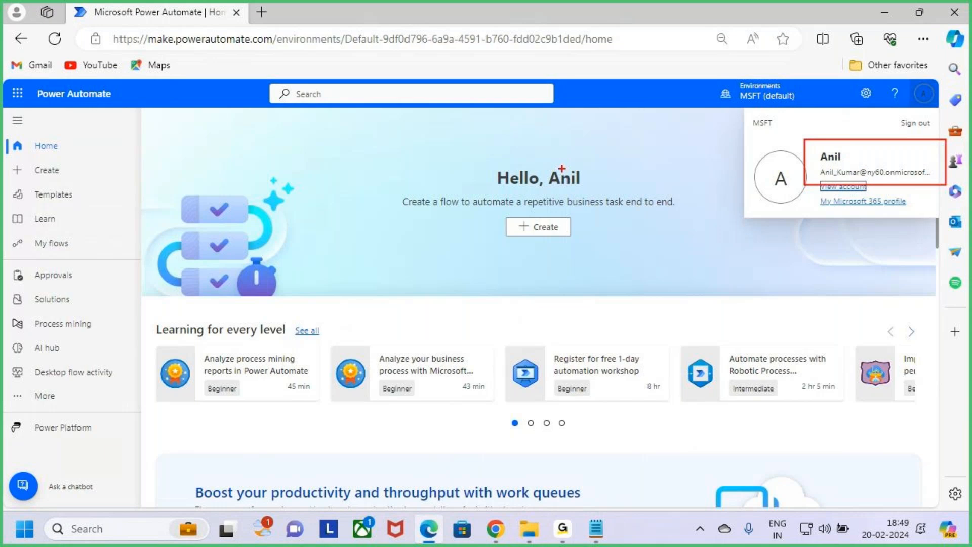
{"action": "mouse_move", "coordinate": [496, 528]}
{"action": "left_click", "coordinate": [591, 464]}
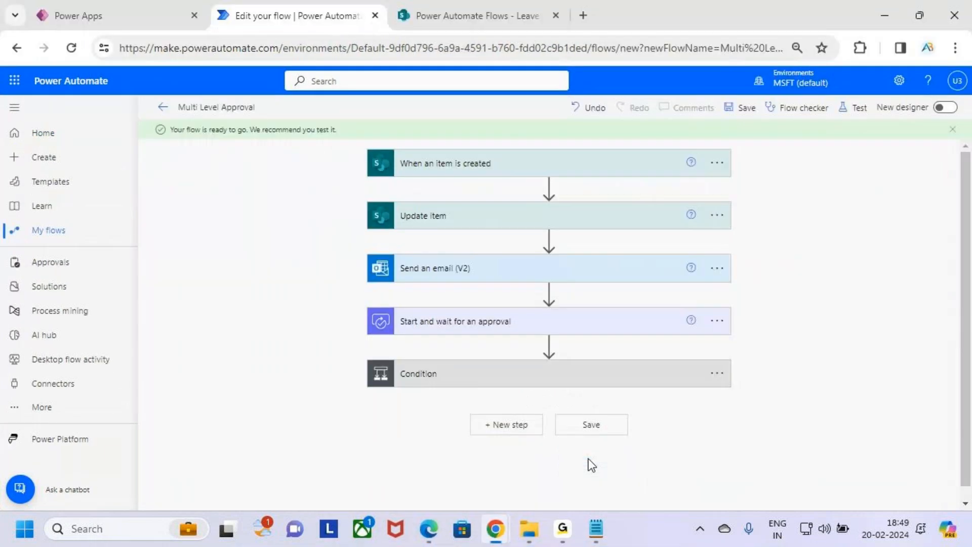
On the Leave Request form, underline the Manager and HR labels and their chosen people.
{"action": "left_click", "coordinate": [115, 15]}
{"action": "key", "text": "ctrl+2"}
{"action": "left_click_drag", "start_coordinate": [259, 368], "coordinate": [295, 372]}
{"action": "left_click_drag", "start_coordinate": [444, 372], "coordinate": [474, 370]}
{"action": "left_click_drag", "start_coordinate": [275, 401], "coordinate": [297, 404]}
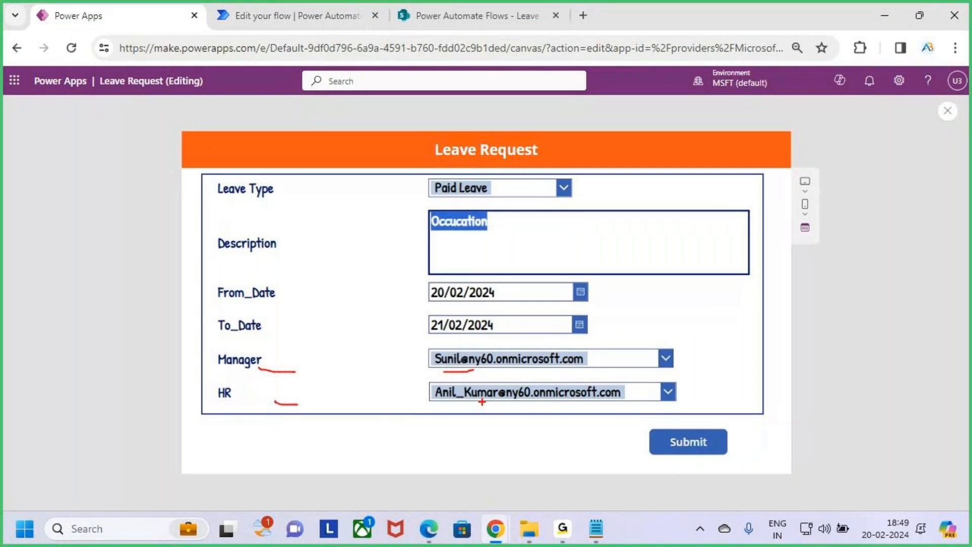
{"action": "left_click_drag", "start_coordinate": [449, 402], "coordinate": [507, 404]}
{"action": "key", "text": "Escape"}
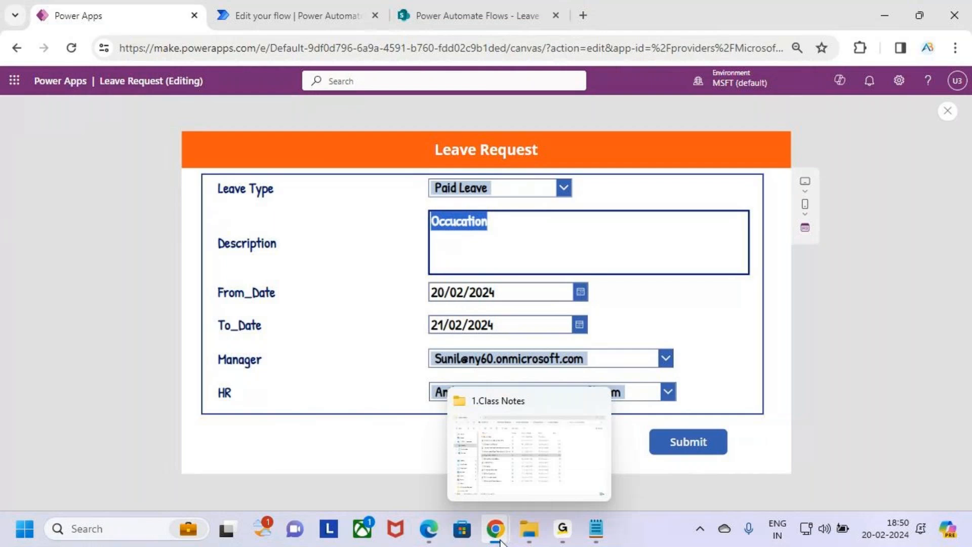
Bring the private browser window forward and switch to the manager's Outlook inbox.
{"action": "mouse_move", "coordinate": [496, 529]}
{"action": "left_click", "coordinate": [593, 462]}
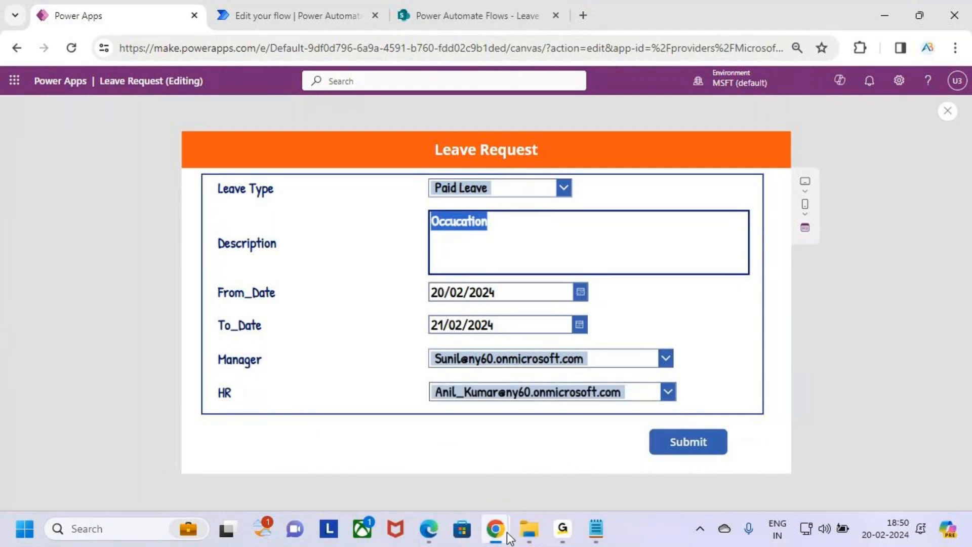
{"action": "mouse_move", "coordinate": [496, 529]}
{"action": "left_click", "coordinate": [441, 402]}
{"action": "left_click", "coordinate": [300, 14]}
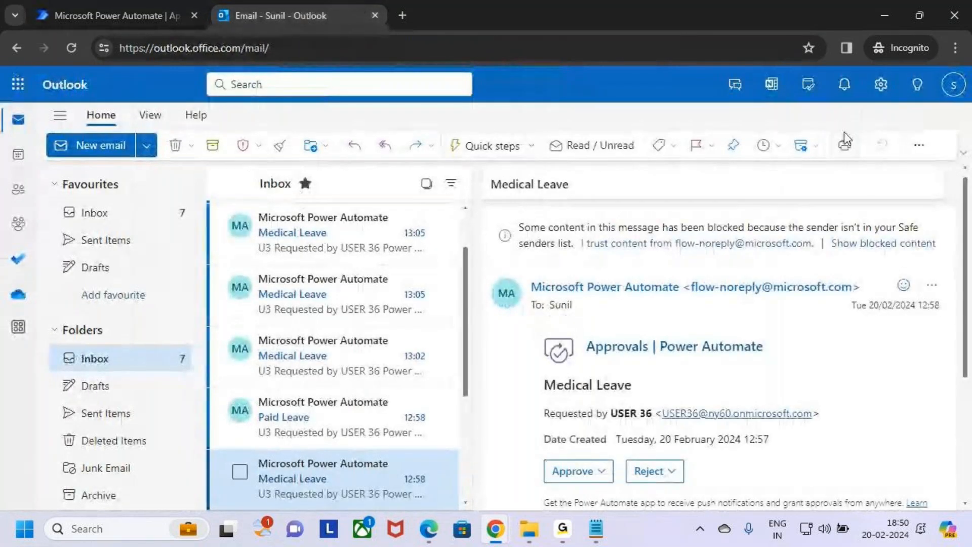
Open the Medical Leave, Paid Leave and Casual Leave approval emails in turn.
{"action": "left_click", "coordinate": [309, 225]}
{"action": "left_click", "coordinate": [325, 416]}
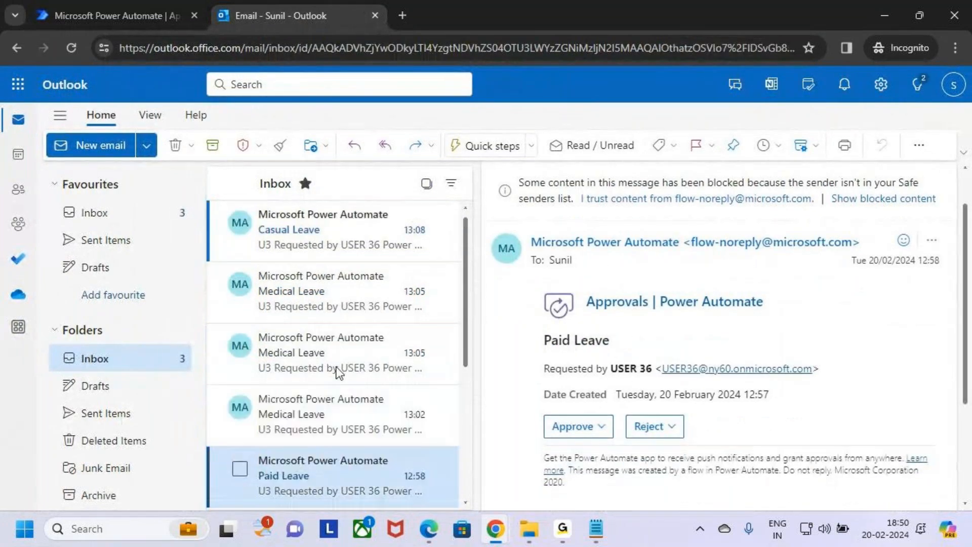
{"action": "left_click", "coordinate": [297, 230]}
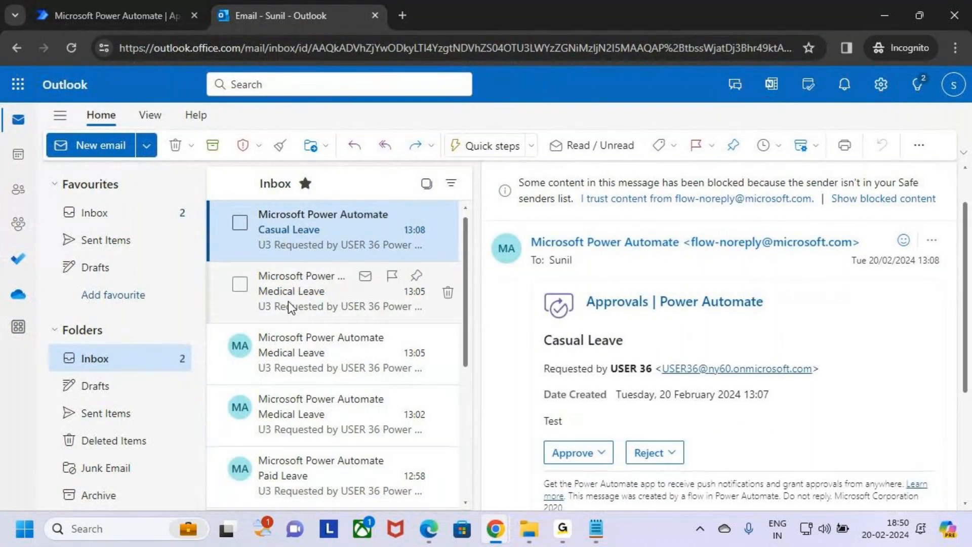
Check the mailbox and HR account panels, minimize the HR browser window, and close the panel.
{"action": "left_click", "coordinate": [955, 84]}
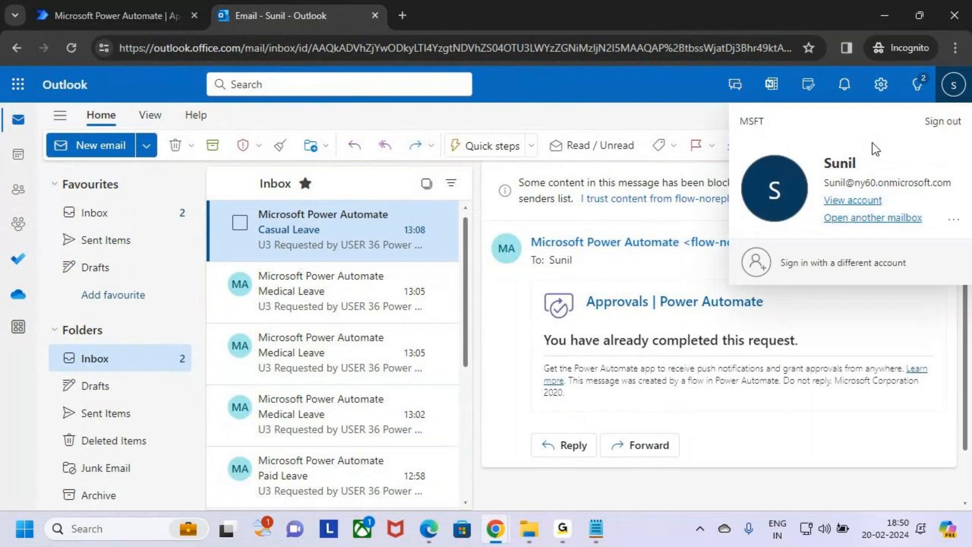
{"action": "left_click", "coordinate": [428, 528]}
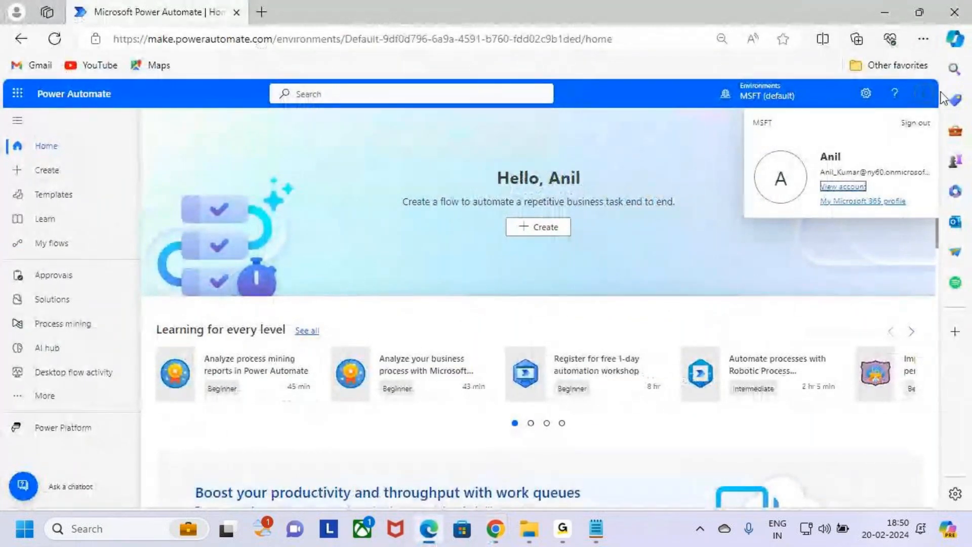
{"action": "left_click", "coordinate": [926, 96]}
{"action": "left_click", "coordinate": [887, 9]}
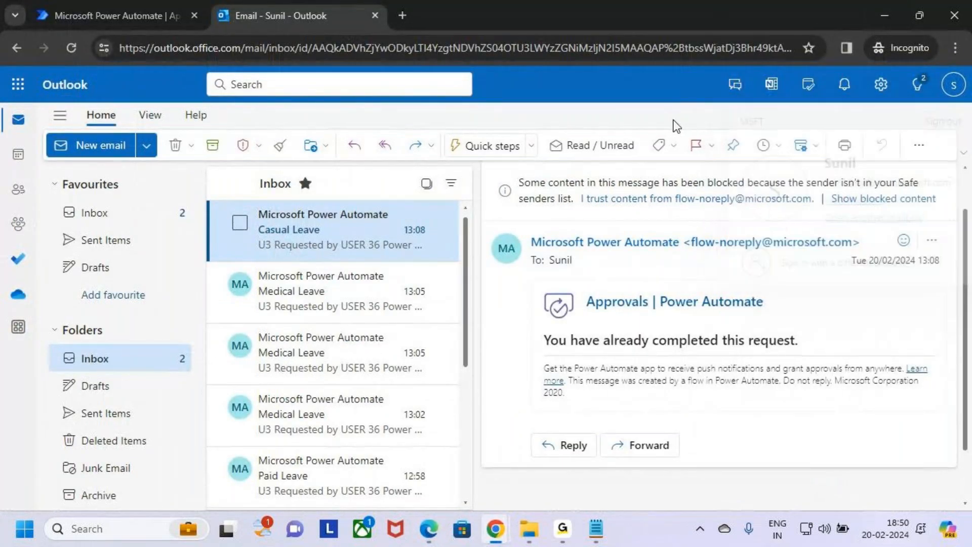
{"action": "left_click", "coordinate": [883, 14]}
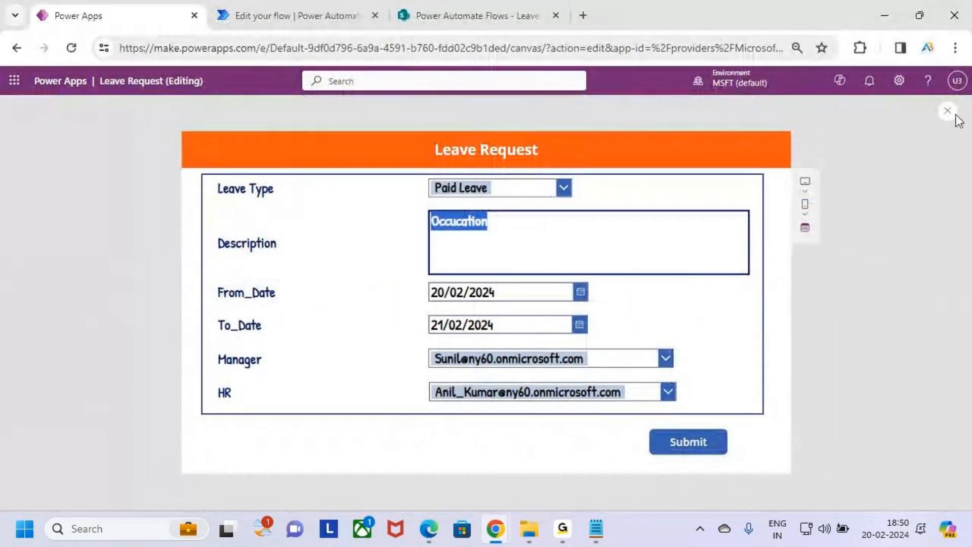
Check the app's account, start a manual test of Multi Level Approval, and return to the form.
{"action": "left_click", "coordinate": [957, 80]}
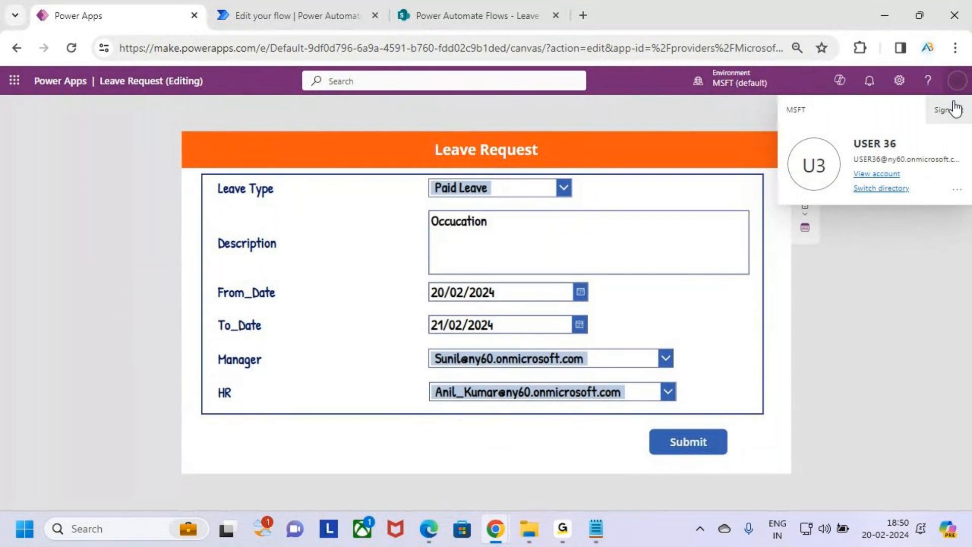
{"action": "left_click", "coordinate": [957, 80]}
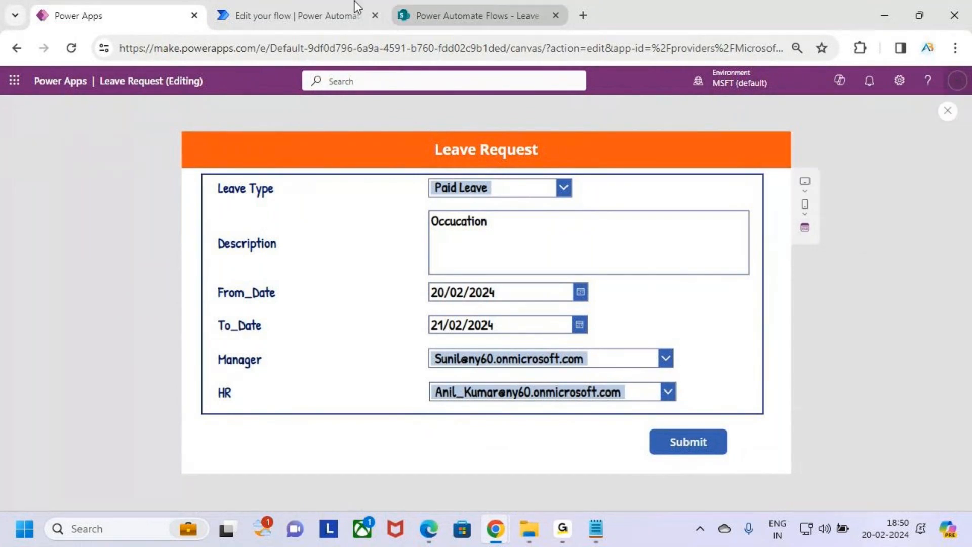
{"action": "left_click", "coordinate": [312, 1]}
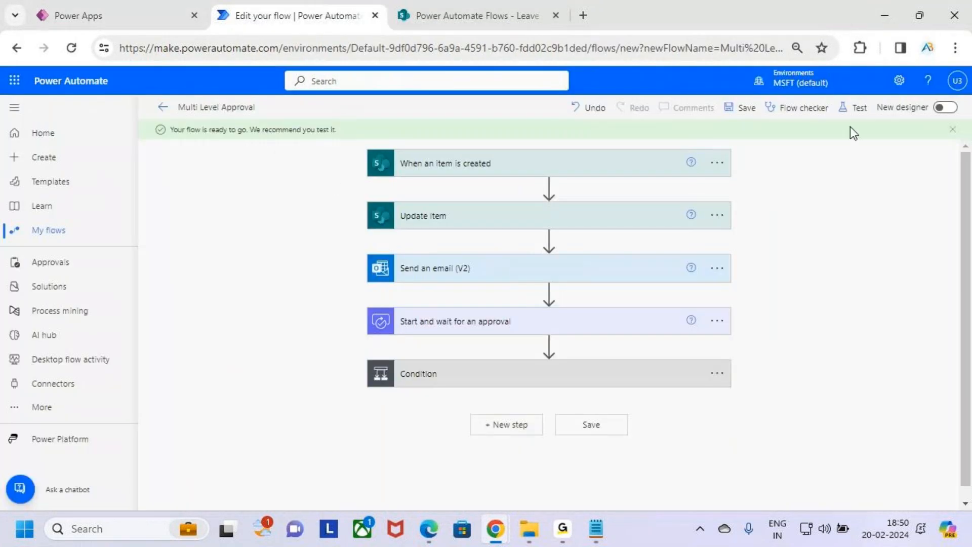
{"action": "left_click", "coordinate": [855, 108]}
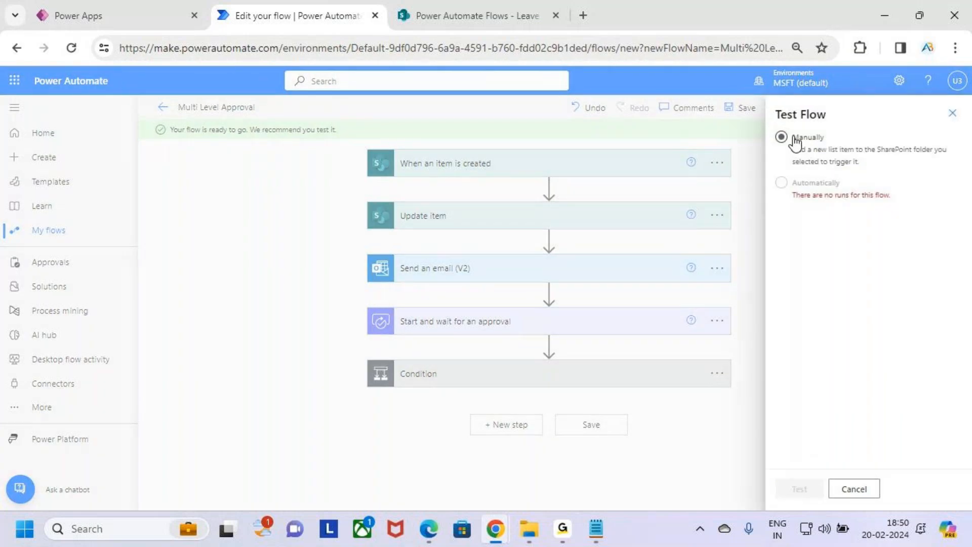
{"action": "left_click", "coordinate": [805, 489]}
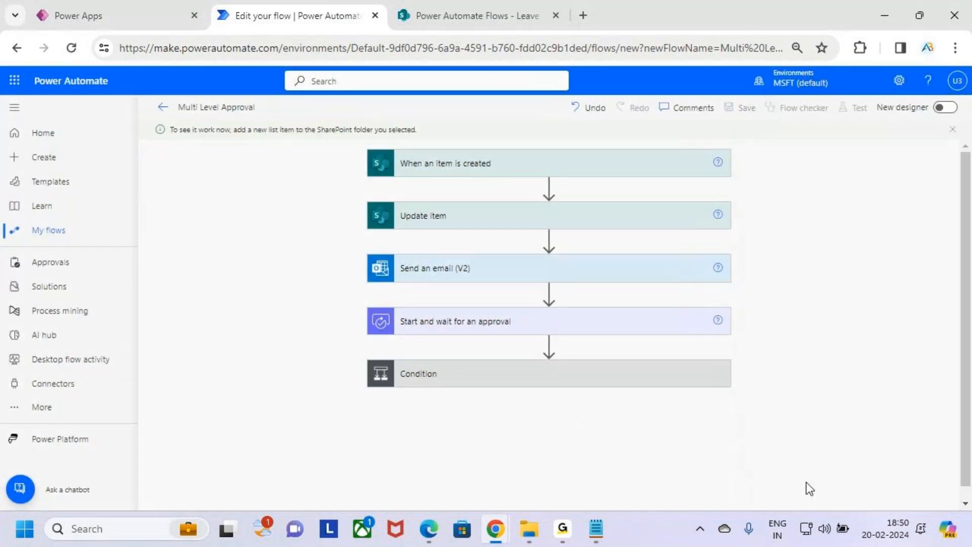
{"action": "left_click", "coordinate": [138, 1]}
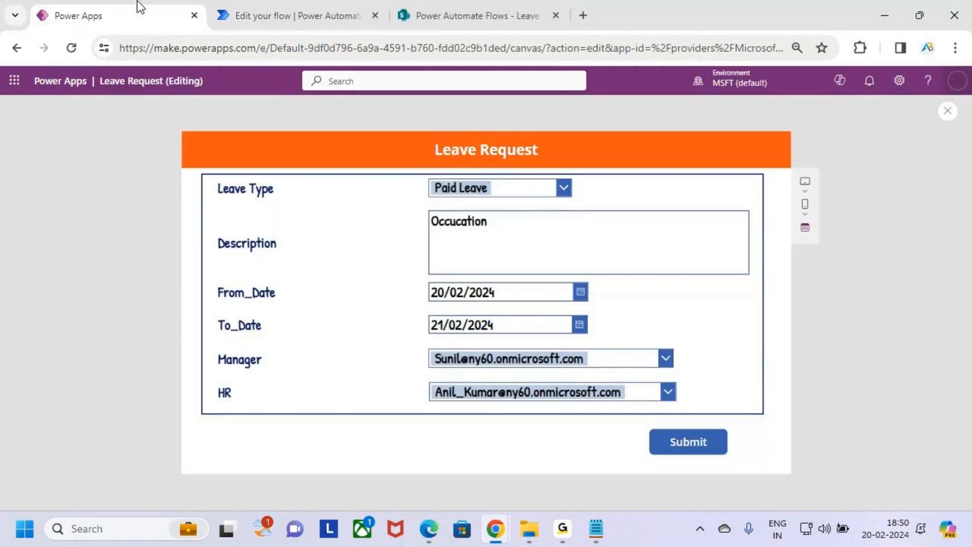
Highlight Paid Leave, description Occucation, and dates 20/02/2024 to 21/02/2024 on the form.
{"action": "key", "text": "ctrl+2"}
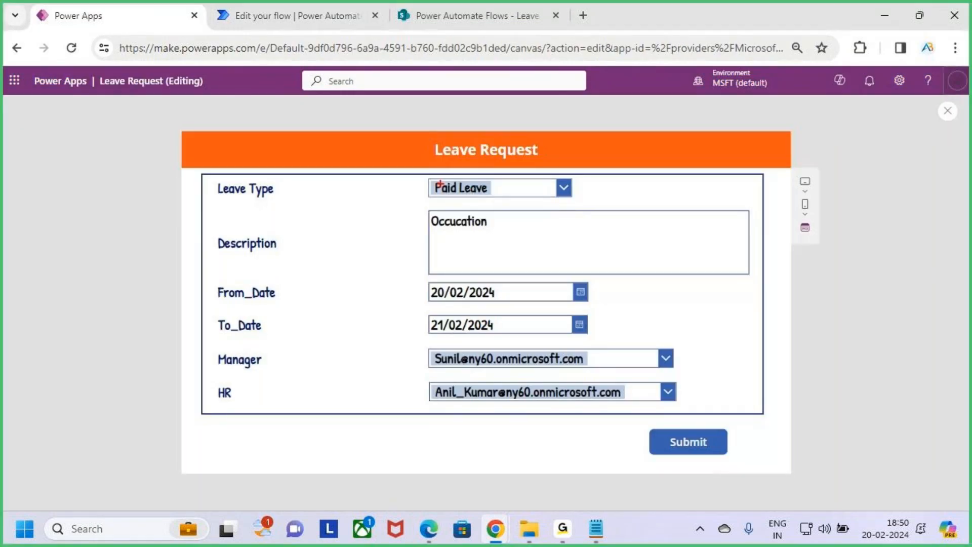
{"action": "left_click_drag", "start_coordinate": [426, 173], "coordinate": [531, 198]}
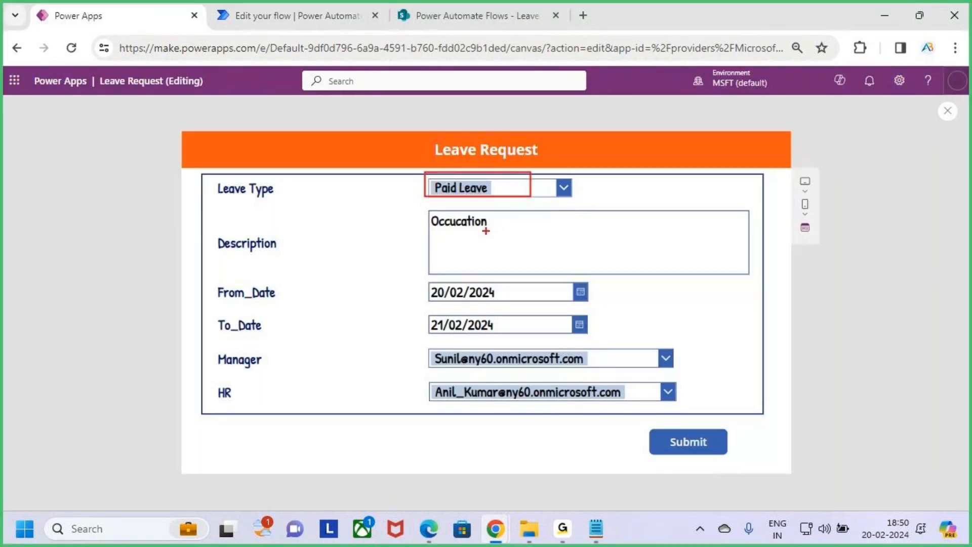
{"action": "left_click_drag", "start_coordinate": [443, 232], "coordinate": [491, 236]}
{"action": "left_click_drag", "start_coordinate": [434, 306], "coordinate": [472, 306]}
{"action": "left_click_drag", "start_coordinate": [442, 328], "coordinate": [510, 336]}
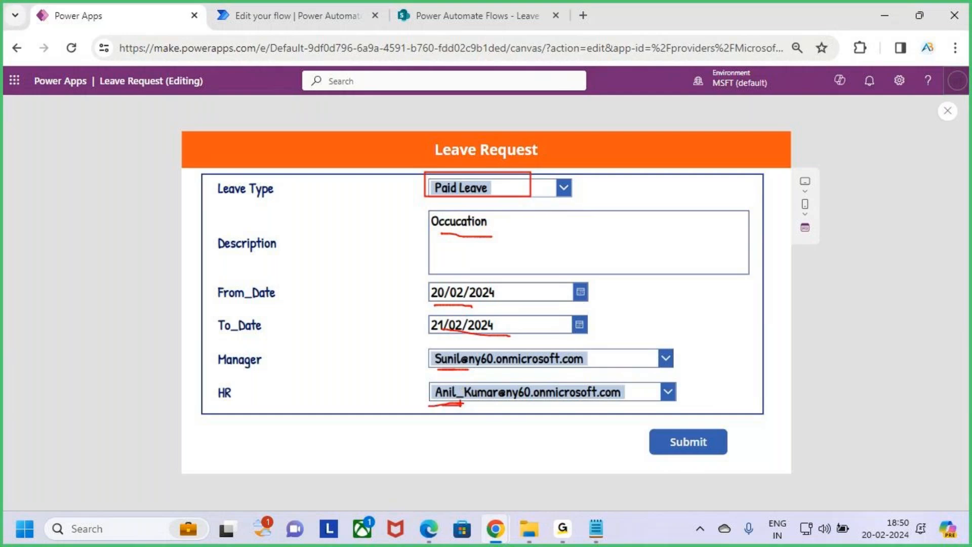
Clear the annotations, submit the Paid Leave request, and open the Leave Approval list.
{"action": "key", "text": "Escape"}
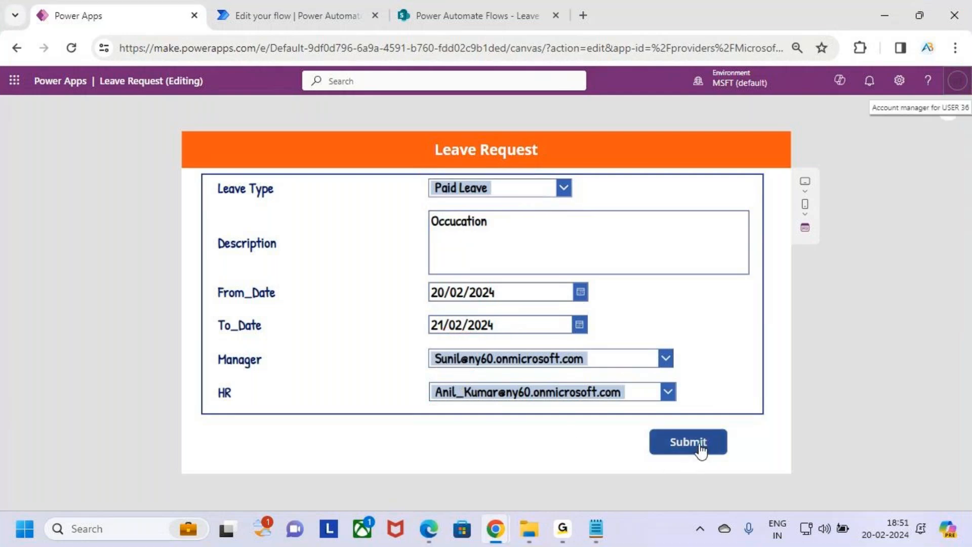
{"action": "left_click", "coordinate": [700, 445]}
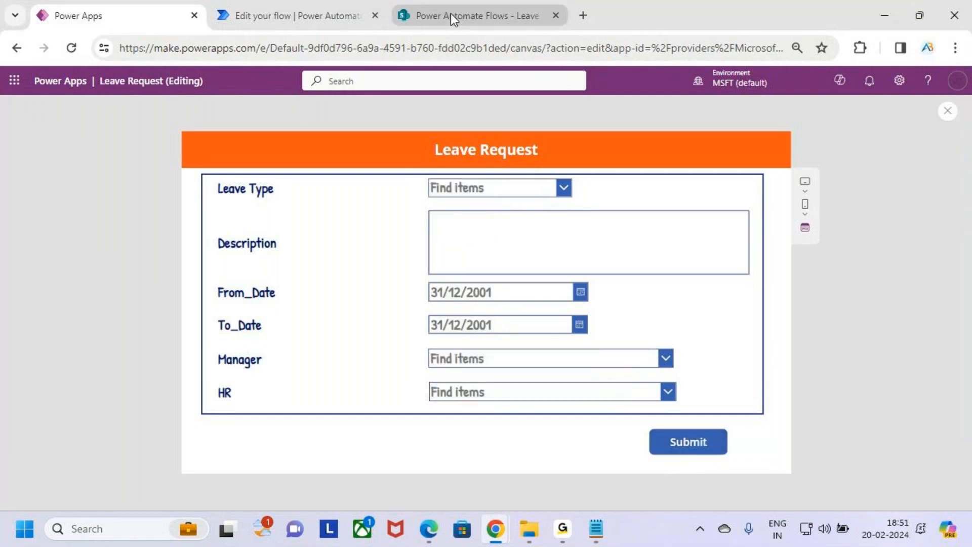
{"action": "left_click", "coordinate": [496, 17]}
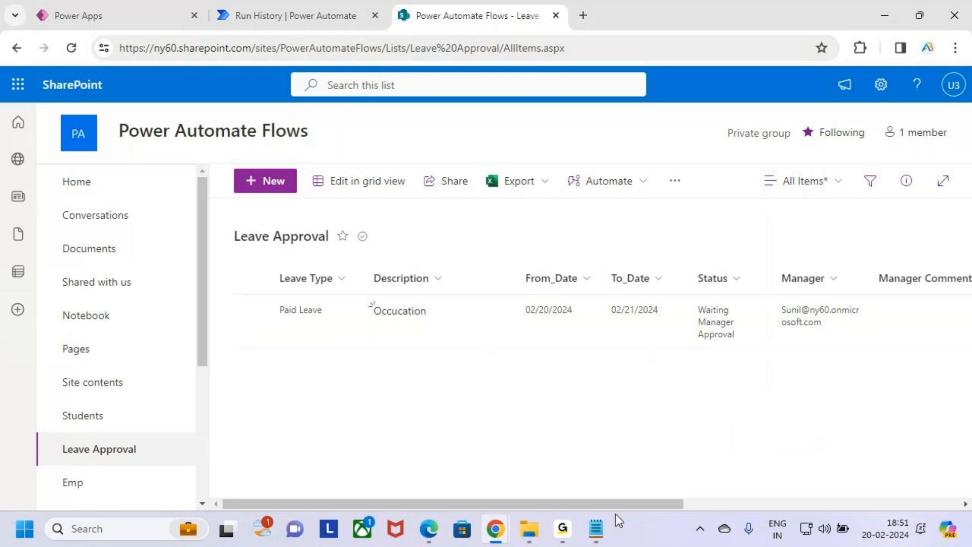
Scroll the Leave Approval list to the HR columns, check the run history, then bring up Outlook.
{"action": "left_click_drag", "start_coordinate": [619, 502], "coordinate": [674, 502]}
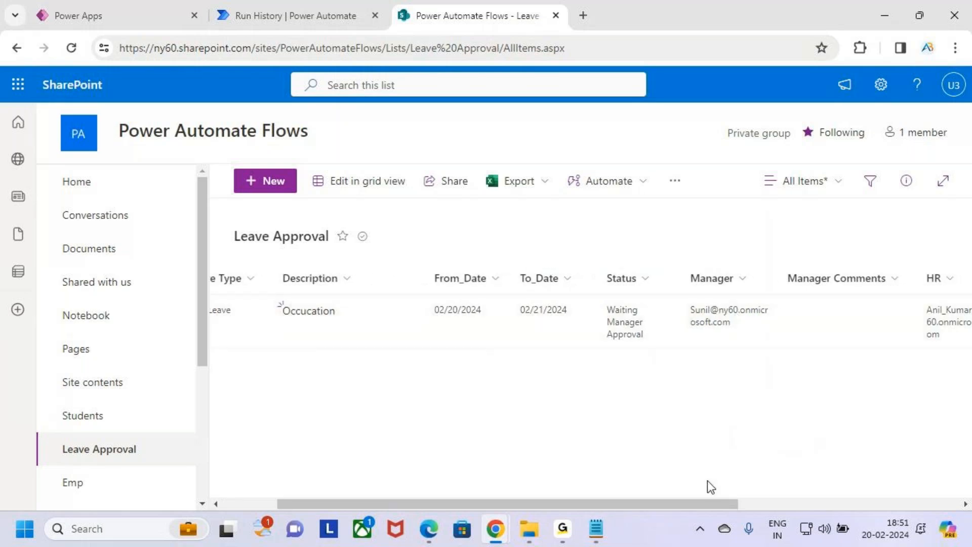
{"action": "left_click_drag", "start_coordinate": [715, 507], "coordinate": [791, 504]}
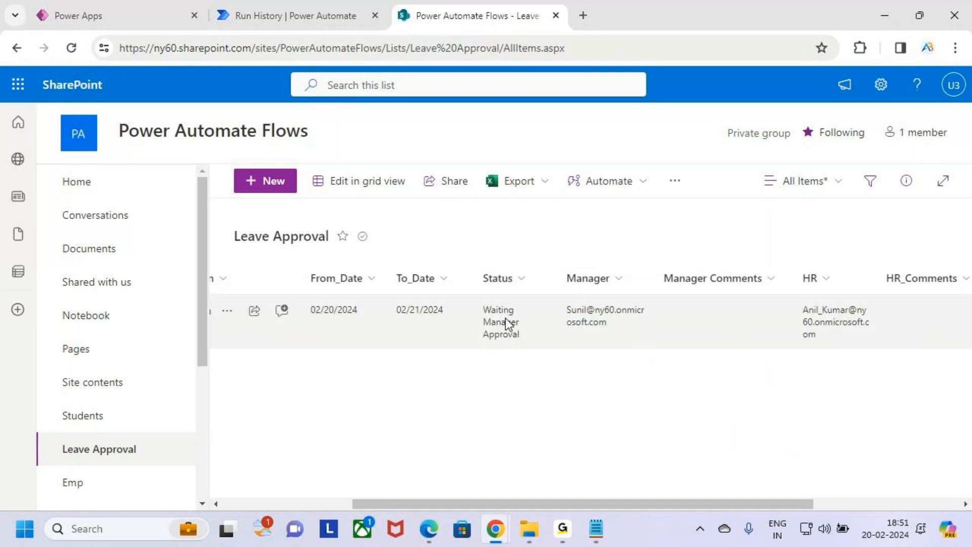
{"action": "left_click", "coordinate": [263, 15]}
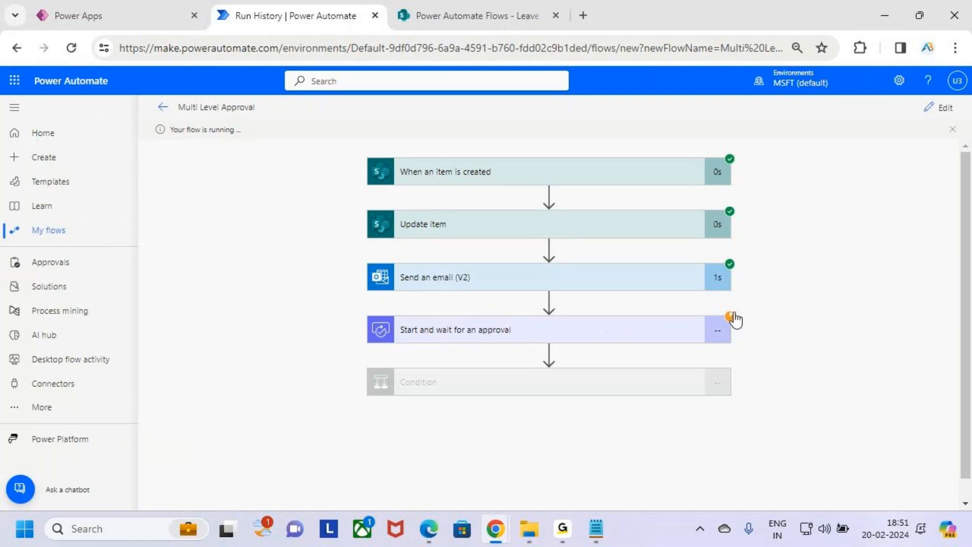
{"action": "left_click", "coordinate": [464, 9]}
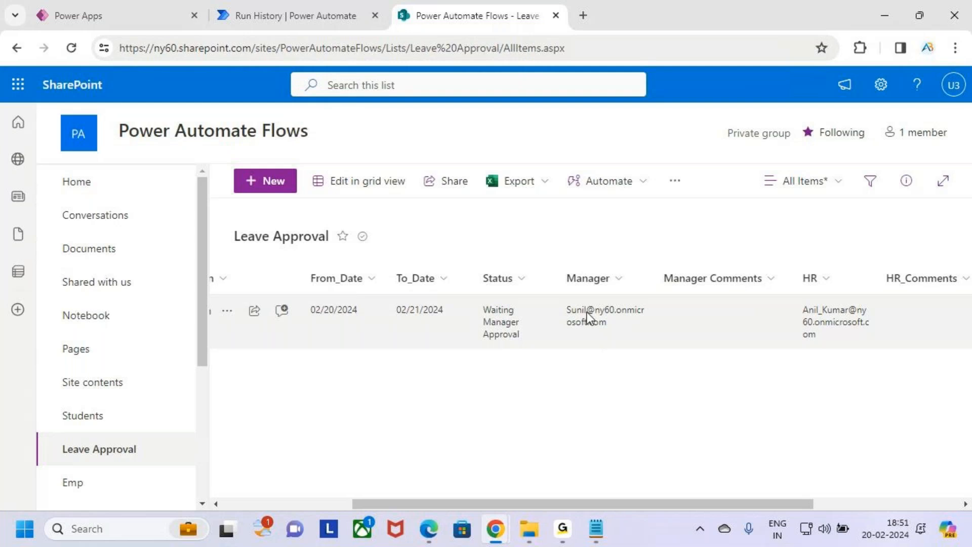
{"action": "mouse_move", "coordinate": [496, 528]}
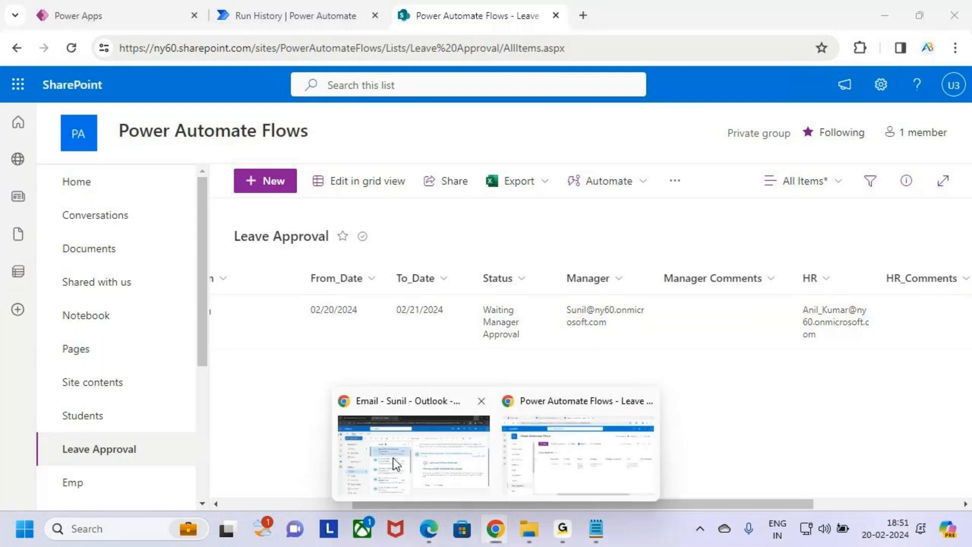
{"action": "left_click", "coordinate": [393, 458]}
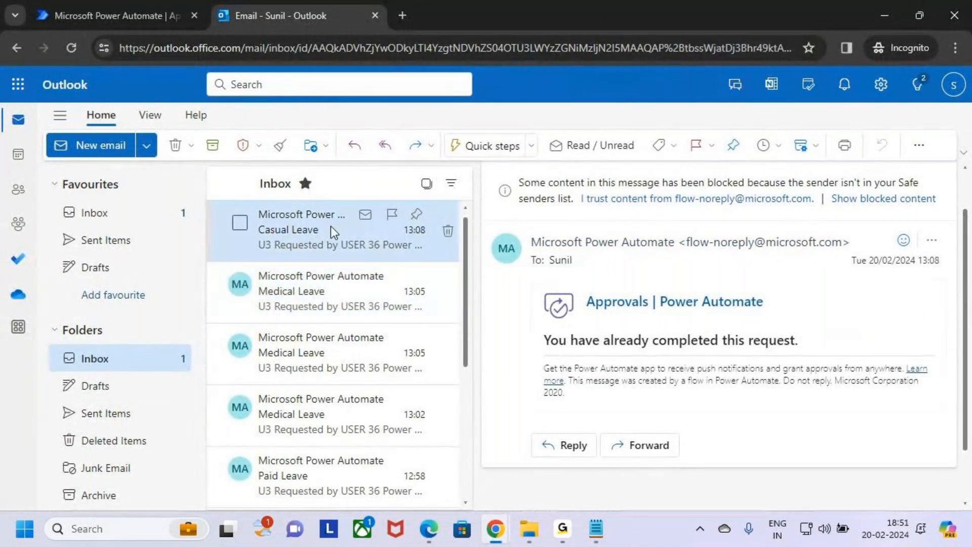
Send Power Automate to its Home page, check the Outlook account, and minimize the mail window.
{"action": "left_click", "coordinate": [120, 16]}
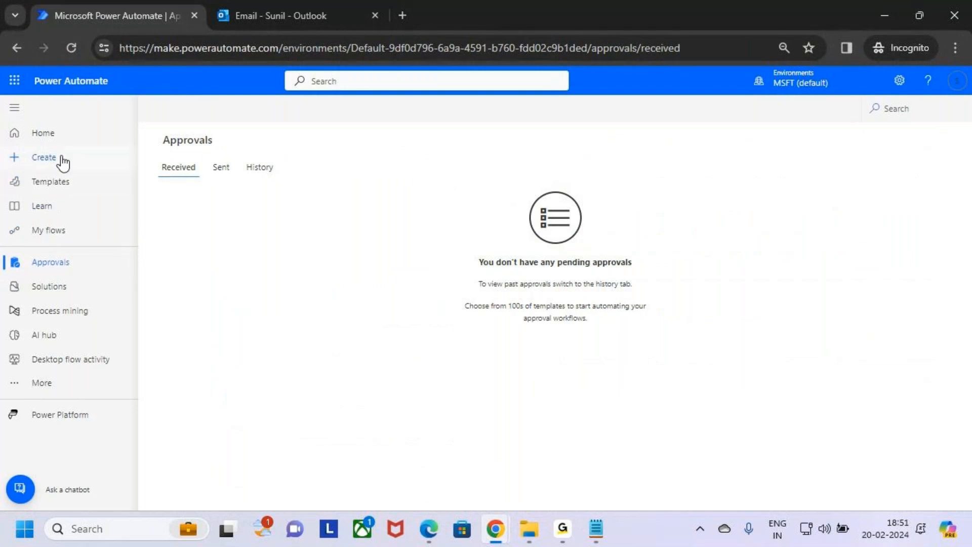
{"action": "left_click", "coordinate": [64, 132]}
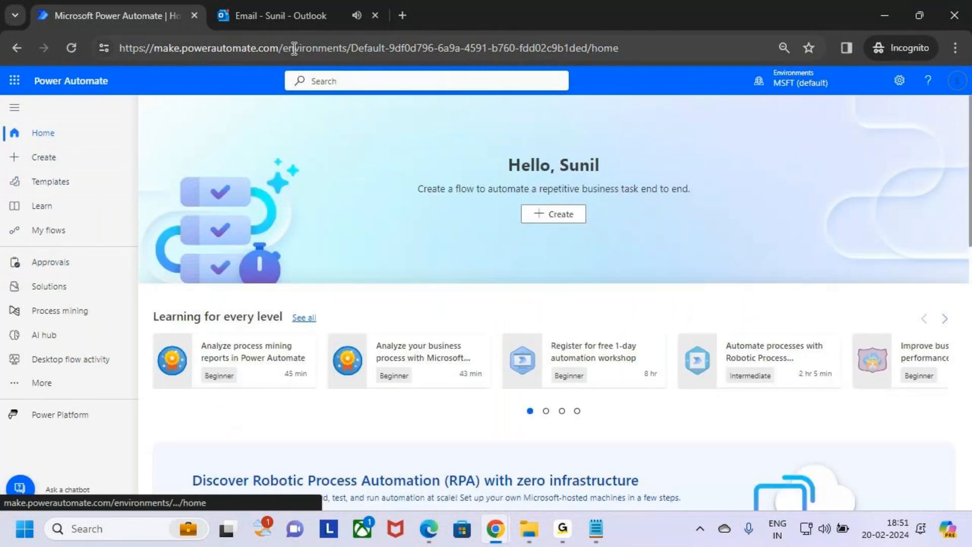
{"action": "left_click", "coordinate": [299, 9]}
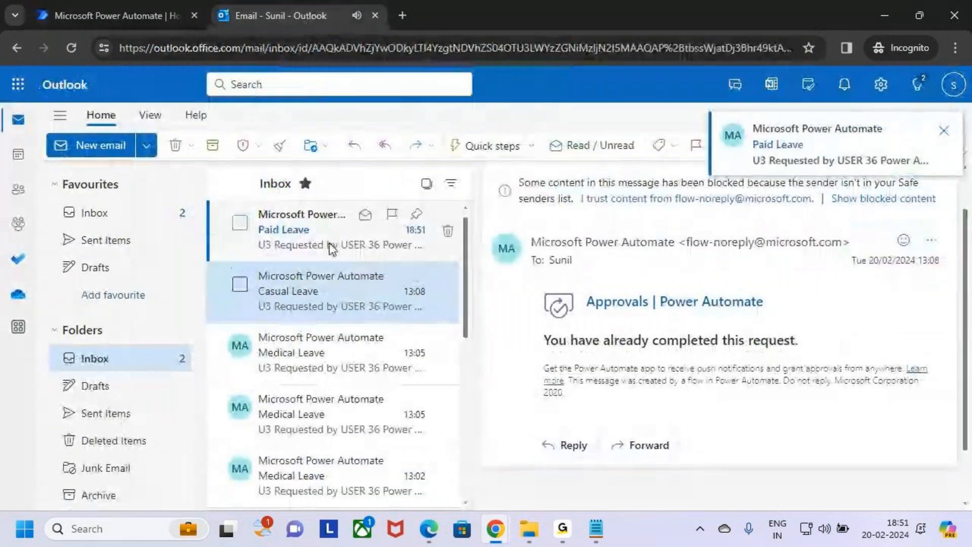
{"action": "left_click", "coordinate": [954, 85]}
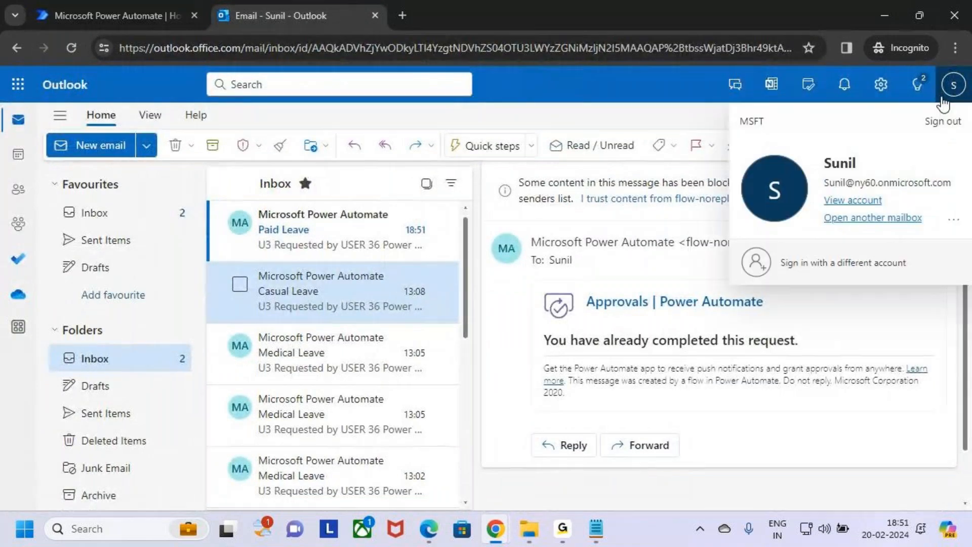
{"action": "left_click", "coordinate": [886, 15]}
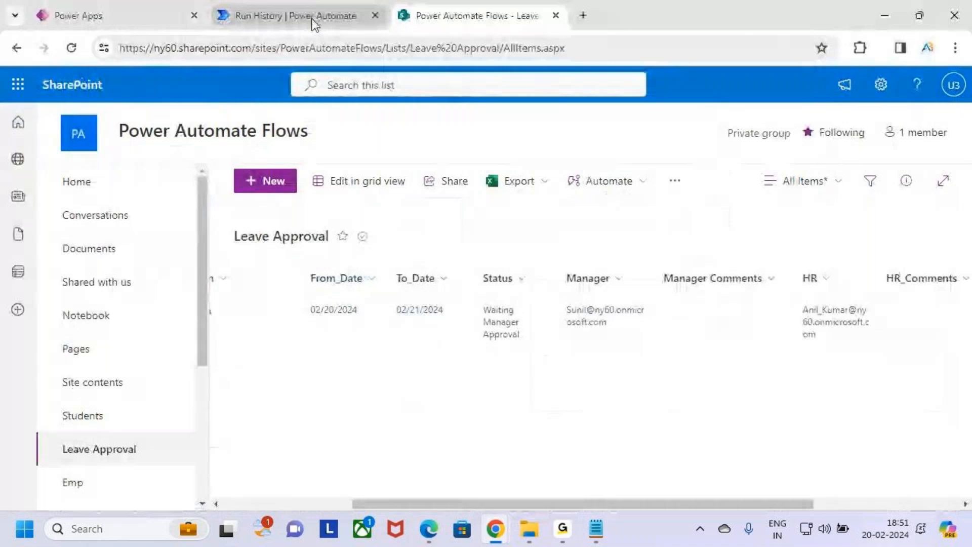
{"action": "left_click", "coordinate": [20, 91]}
Open Outlook in a new tab, try the listed accounts, then choose Use another account.
{"action": "left_click", "coordinate": [74, 178]}
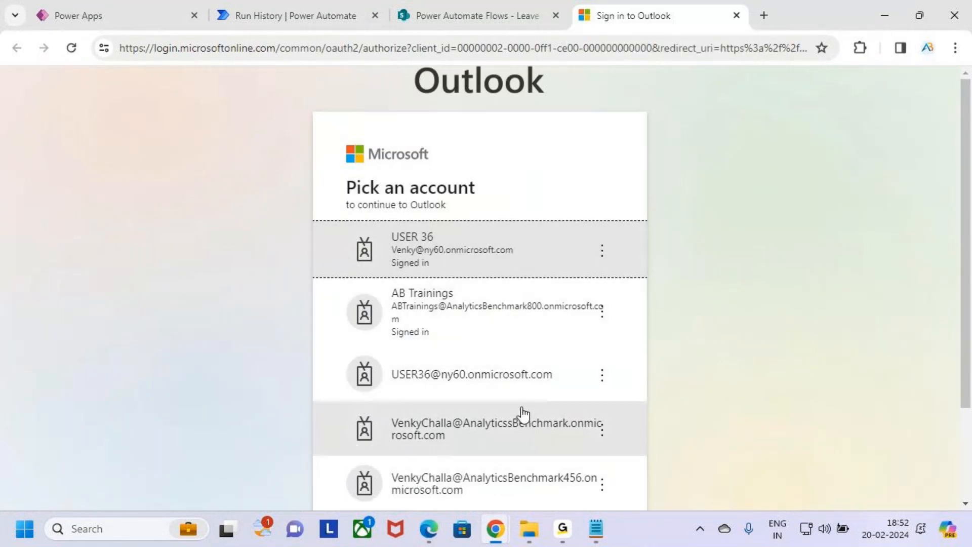
{"action": "left_click", "coordinate": [483, 258]}
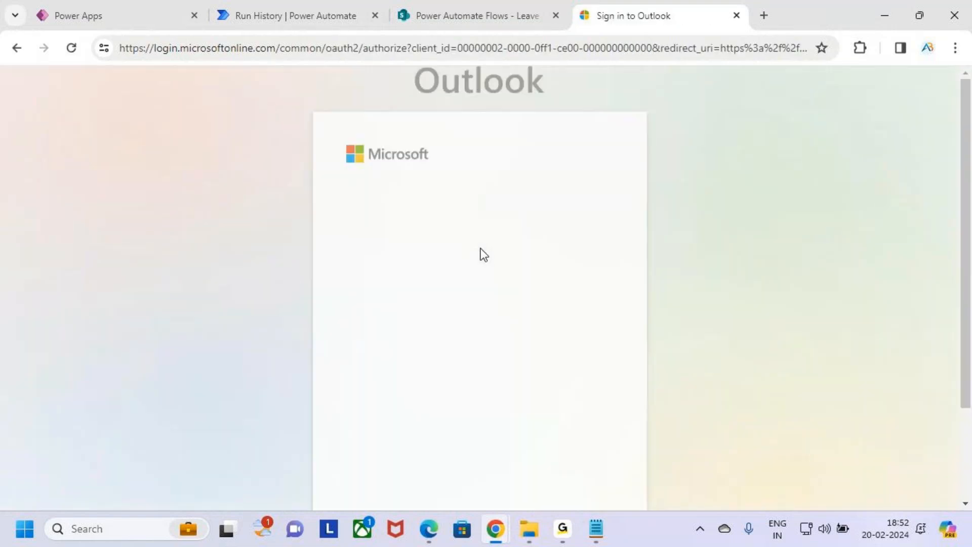
{"action": "left_click", "coordinate": [486, 252]}
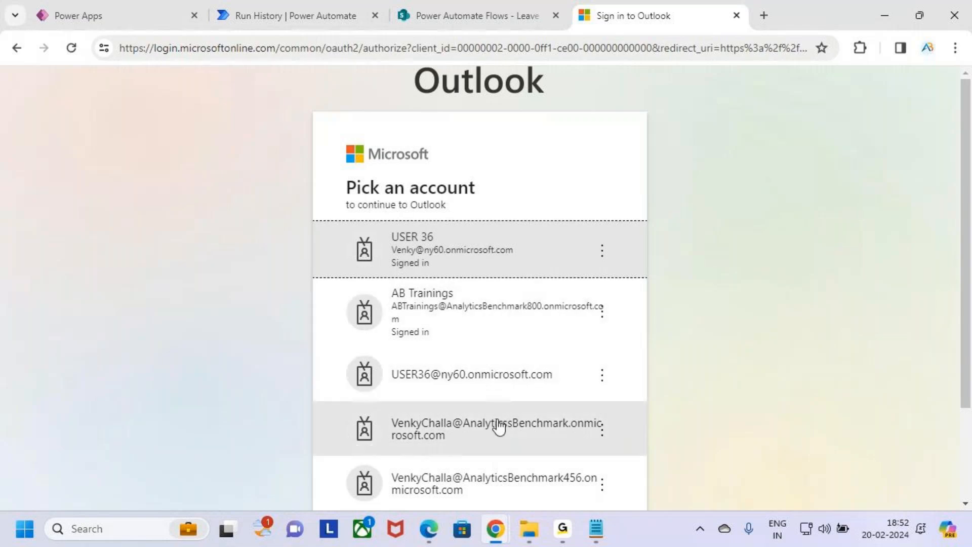
{"action": "left_click", "coordinate": [506, 386]}
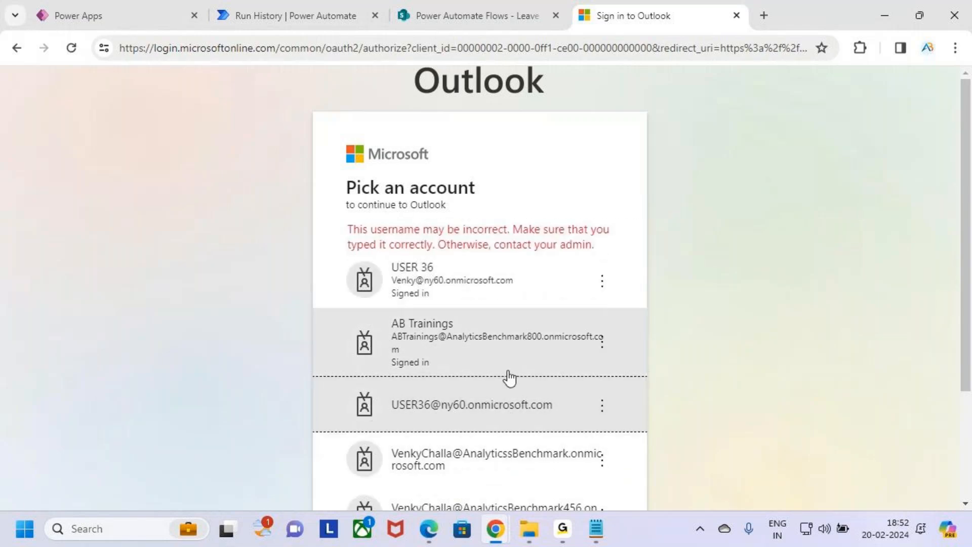
{"action": "scroll", "coordinate": [555, 391], "scroll_direction": "down", "scroll_amount": 3}
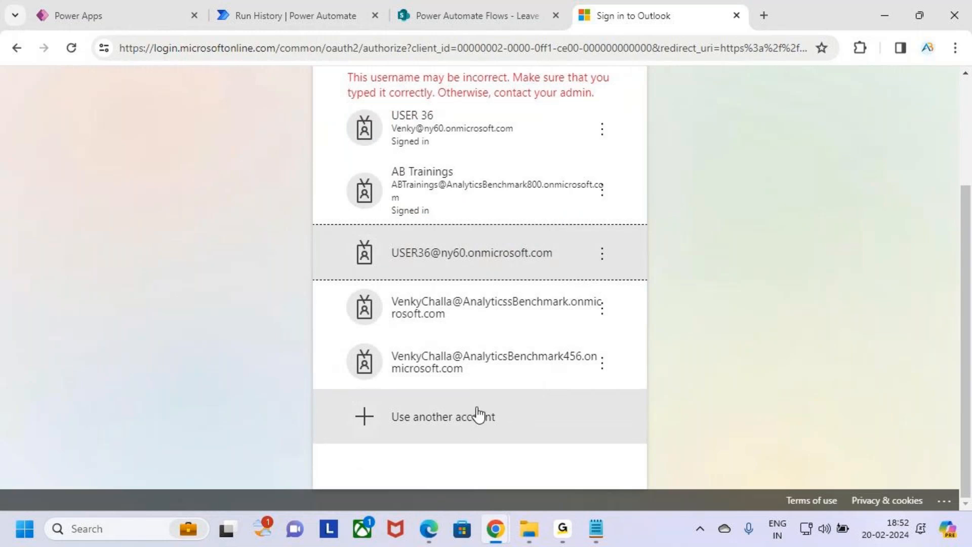
{"action": "scroll", "coordinate": [484, 296], "scroll_direction": "up", "scroll_amount": 3}
{"action": "left_click", "coordinate": [476, 289]}
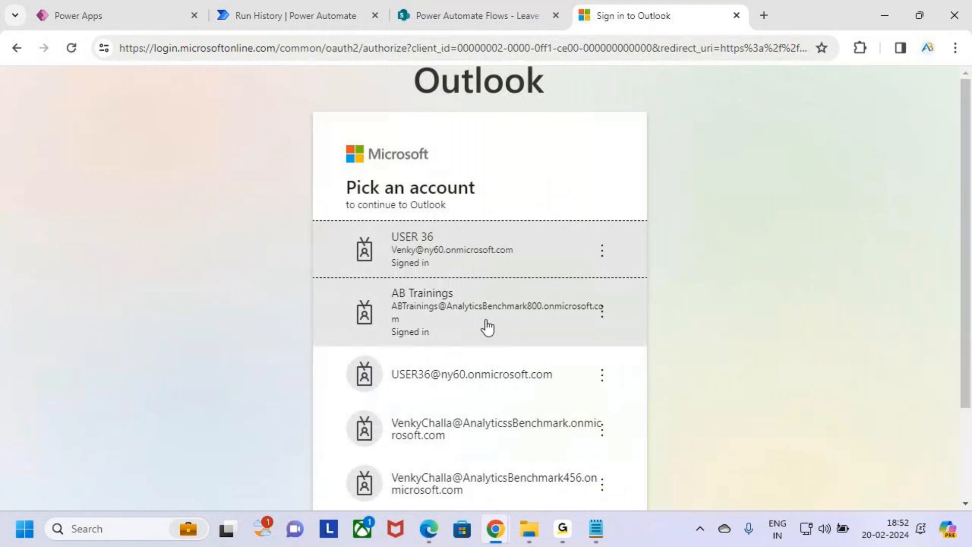
{"action": "scroll", "coordinate": [488, 327], "scroll_direction": "down", "scroll_amount": 3}
{"action": "left_click", "coordinate": [490, 413]}
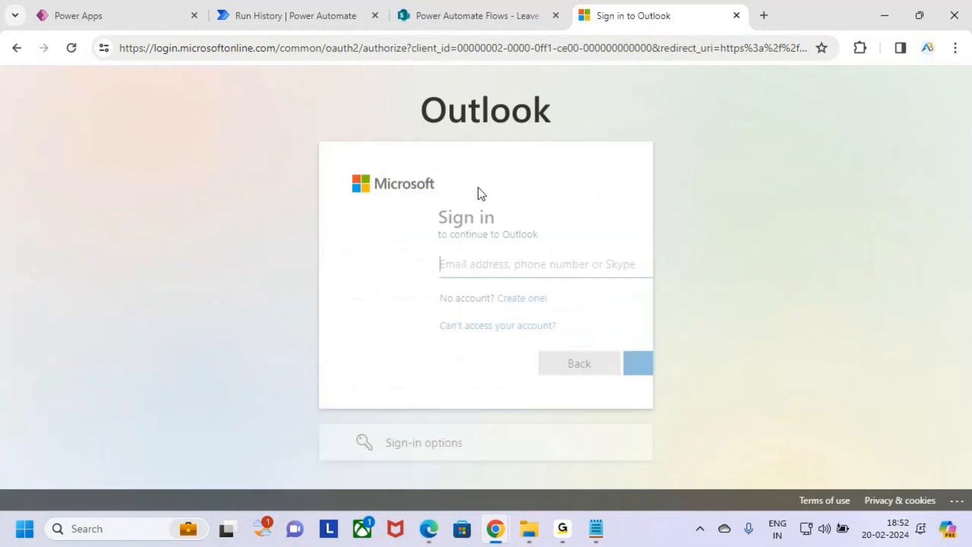
Clear the autofilled email address and look at the alternative sign-in options.
{"action": "left_click", "coordinate": [459, 263]}
{"action": "left_click_drag", "start_coordinate": [606, 269], "coordinate": [291, 255]}
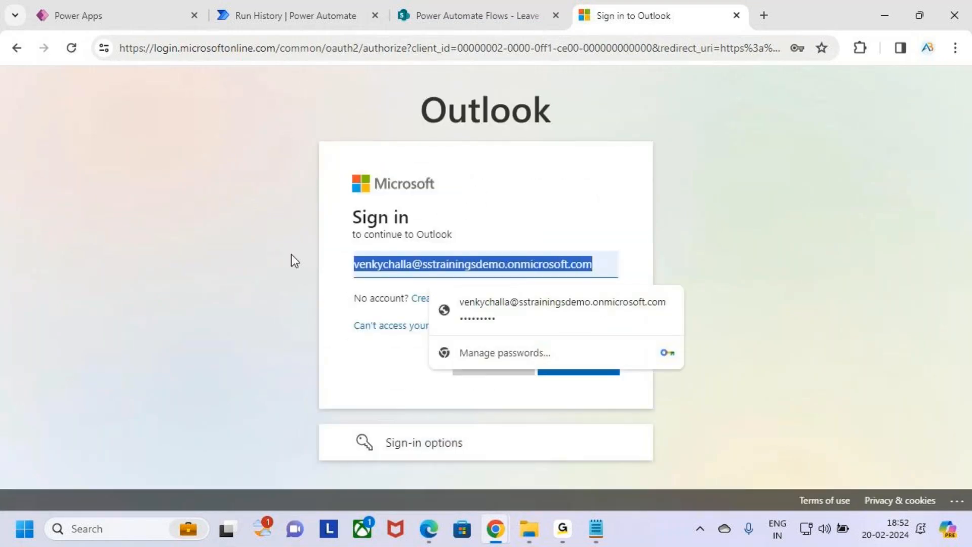
{"action": "key", "text": "BackSpace"}
{"action": "mouse_move", "coordinate": [588, 532]}
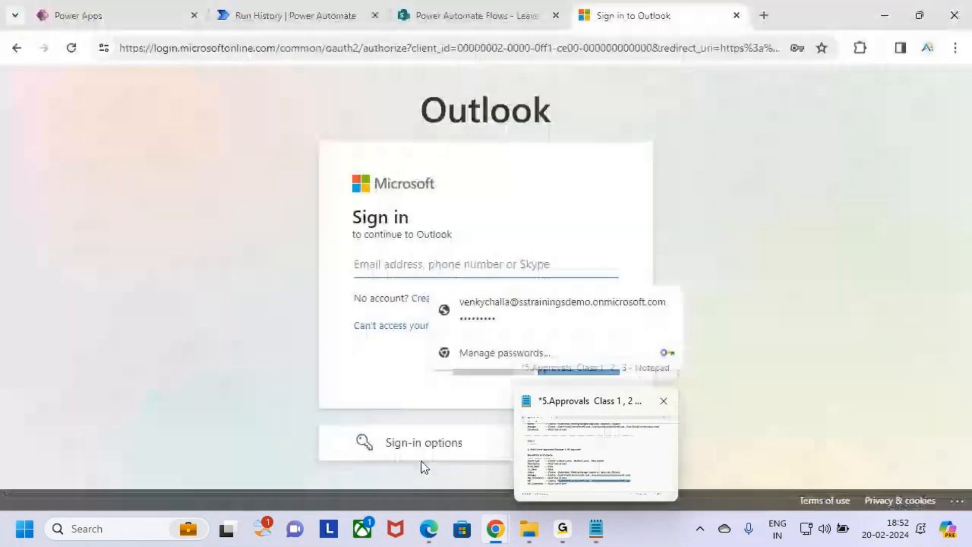
{"action": "left_click", "coordinate": [424, 456]}
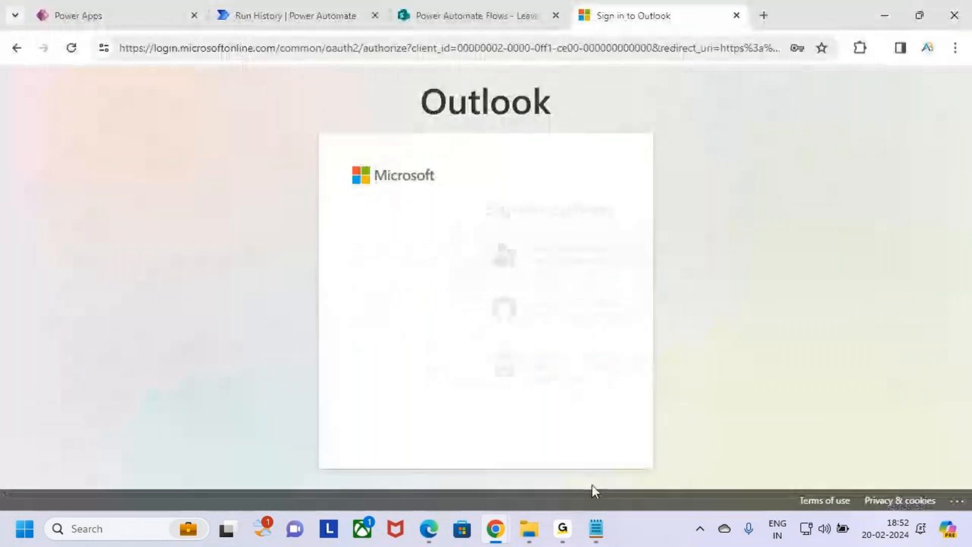
{"action": "left_click", "coordinate": [11, 56]}
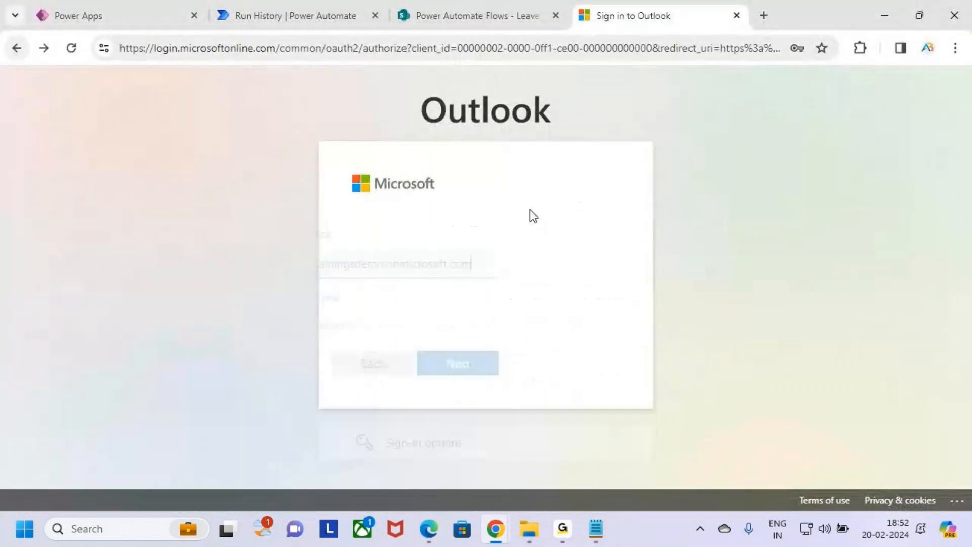
Copy the HR email address from the notes, adjust its user name, and submit it.
{"action": "left_click", "coordinate": [596, 528]}
{"action": "left_click", "coordinate": [371, 418]}
{"action": "left_click_drag", "start_coordinate": [250, 418], "coordinate": [445, 417]}
{"action": "key", "text": "ctrl+c"}
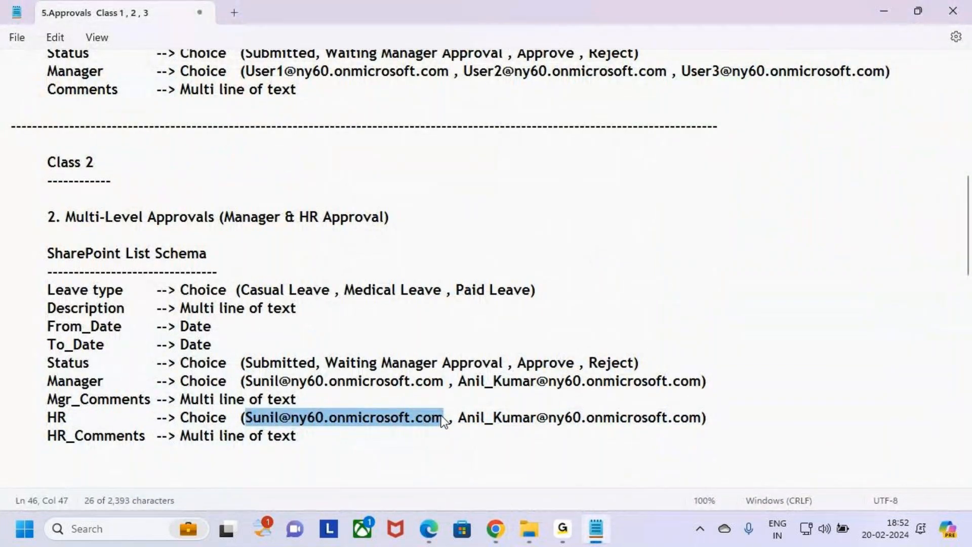
{"action": "mouse_move", "coordinate": [493, 537]}
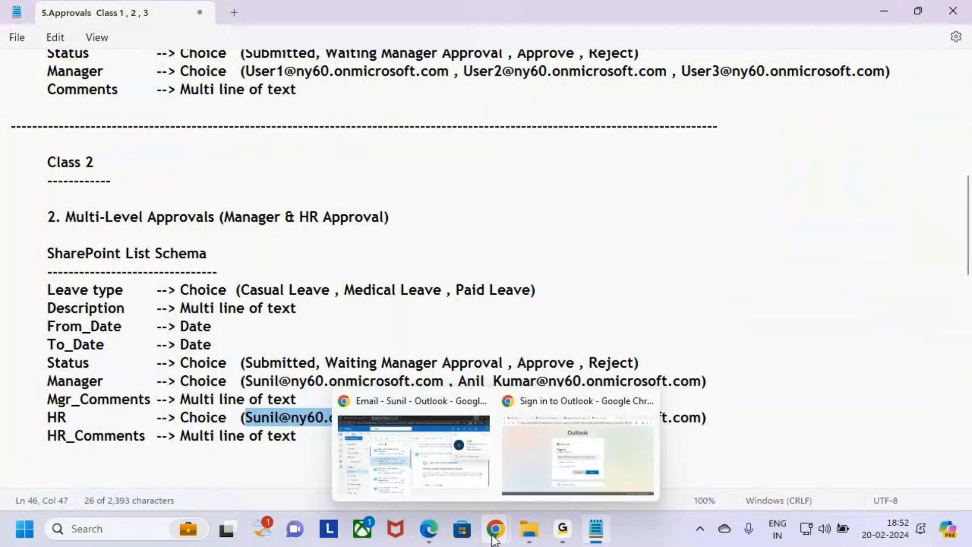
{"action": "left_click", "coordinate": [570, 458]}
{"action": "left_click_drag", "start_coordinate": [597, 264], "coordinate": [282, 255]}
{"action": "key", "text": "ctrl+v"}
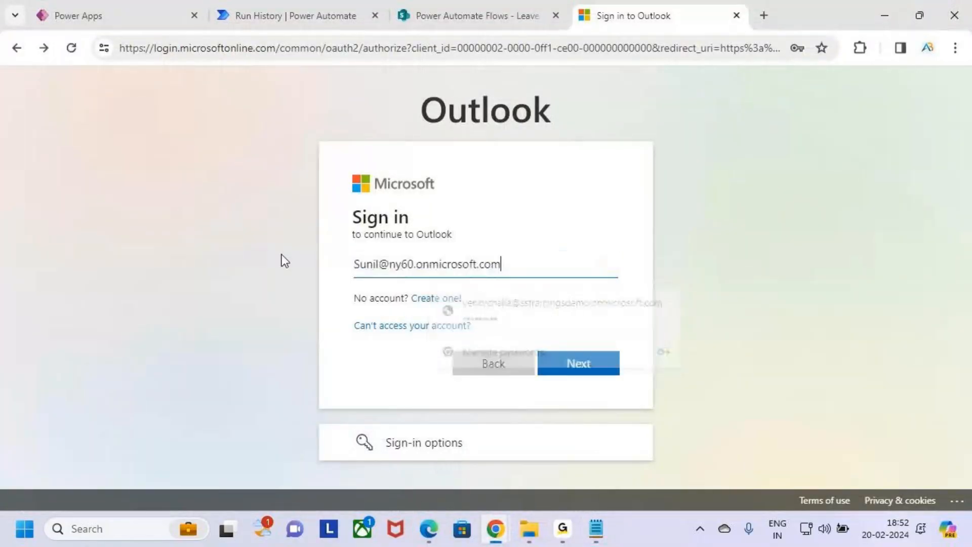
{"action": "left_click_drag", "start_coordinate": [383, 265], "coordinate": [312, 260]}
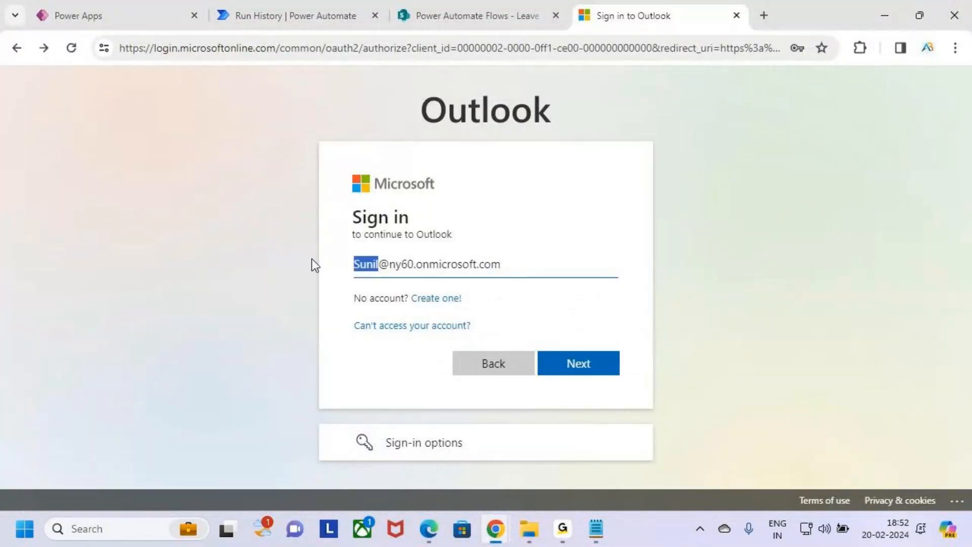
{"action": "type", "text": "User"}
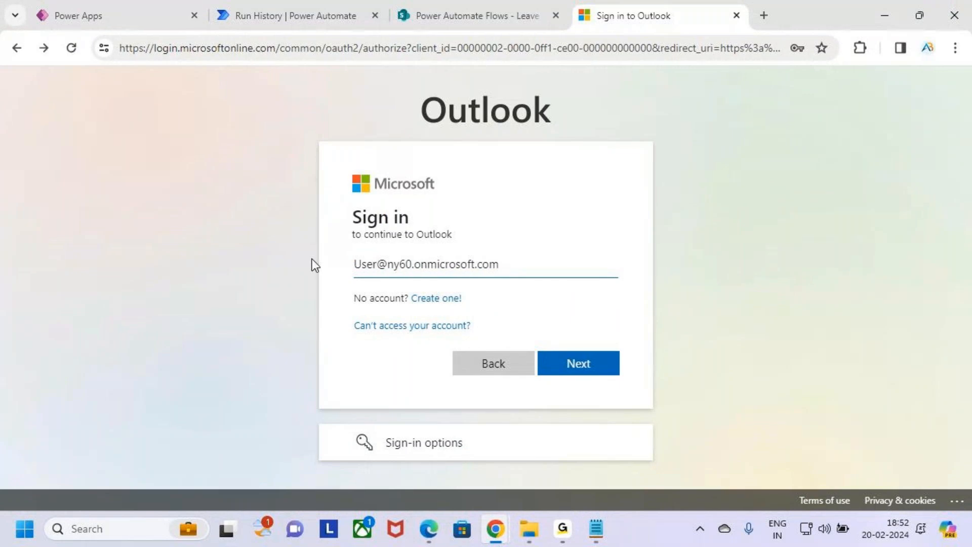
{"action": "type", "text": "36"}
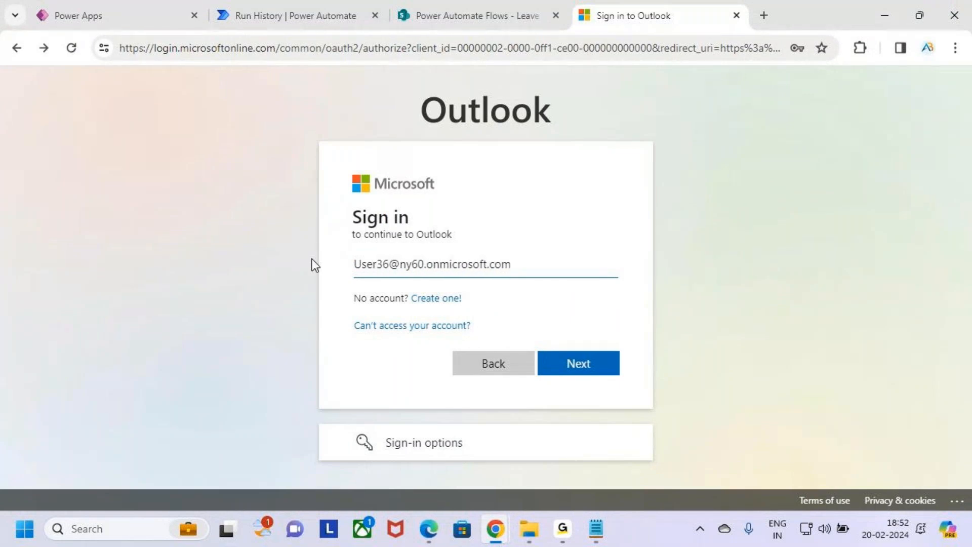
{"action": "left_click", "coordinate": [582, 364]}
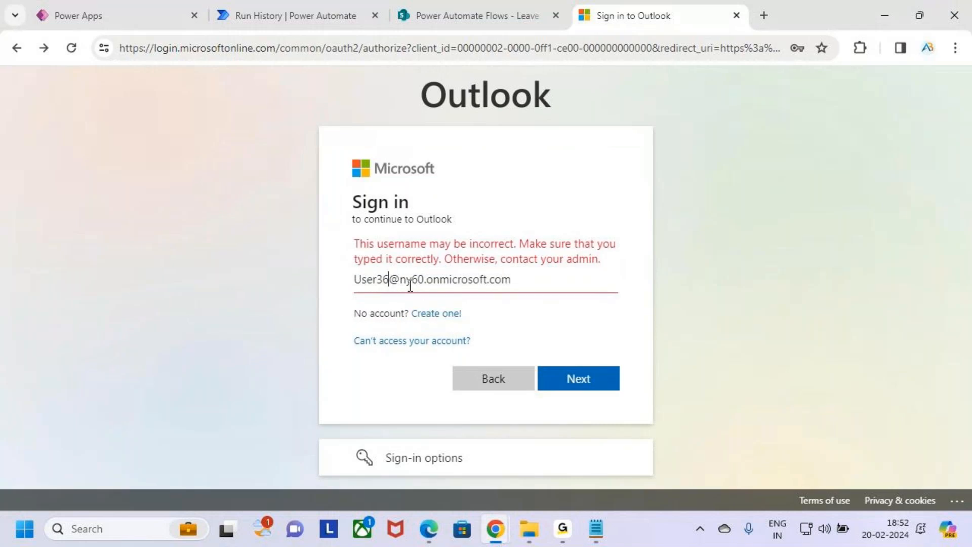
Re-edit the submitted address, then return to the account picker and choose the first account.
{"action": "left_click_drag", "start_coordinate": [390, 279], "coordinate": [356, 278]}
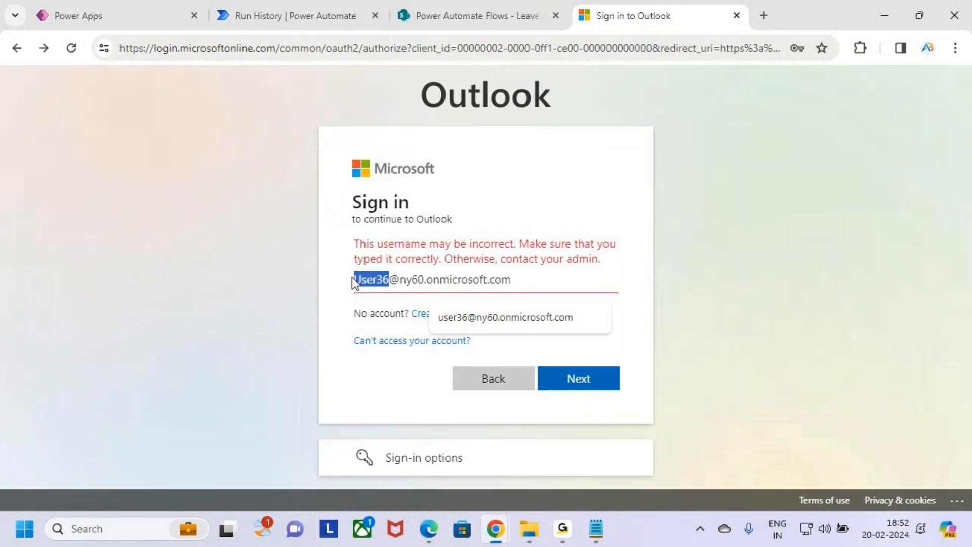
{"action": "left_click", "coordinate": [383, 279]}
{"action": "key", "text": "Return"}
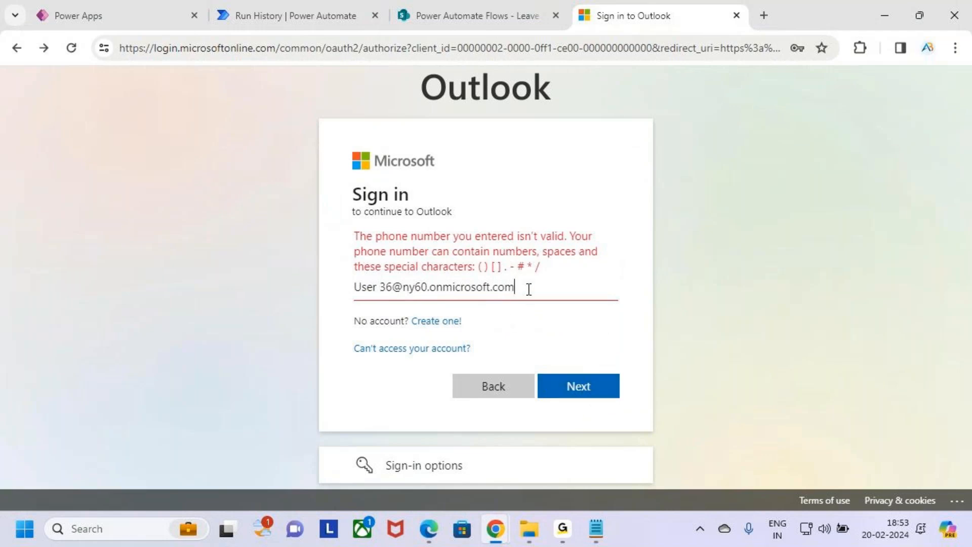
{"action": "left_click_drag", "start_coordinate": [529, 289], "coordinate": [289, 289]}
{"action": "left_click", "coordinate": [11, 47]}
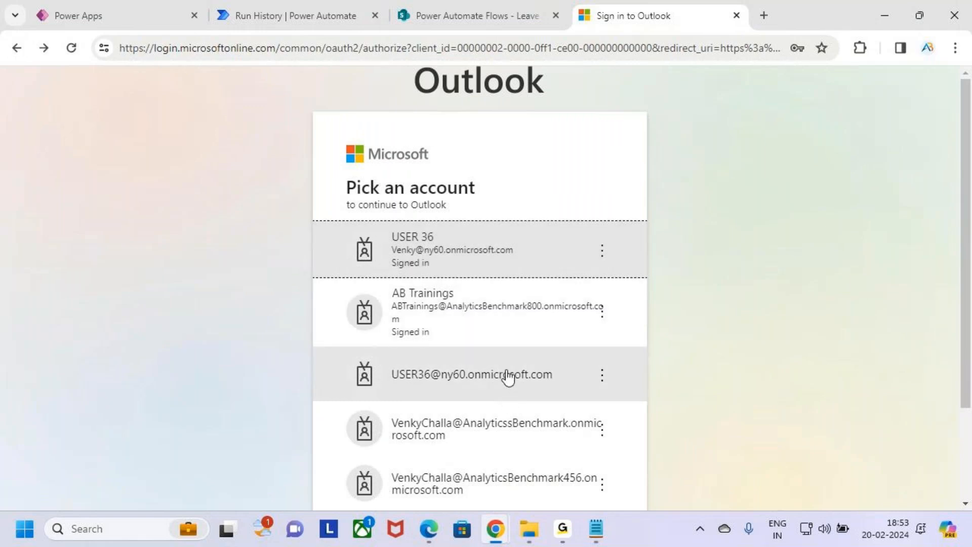
{"action": "scroll", "coordinate": [507, 377], "scroll_direction": "down", "scroll_amount": 3}
{"action": "scroll", "coordinate": [505, 404], "scroll_direction": "up", "scroll_amount": 3}
{"action": "left_click", "coordinate": [482, 250]}
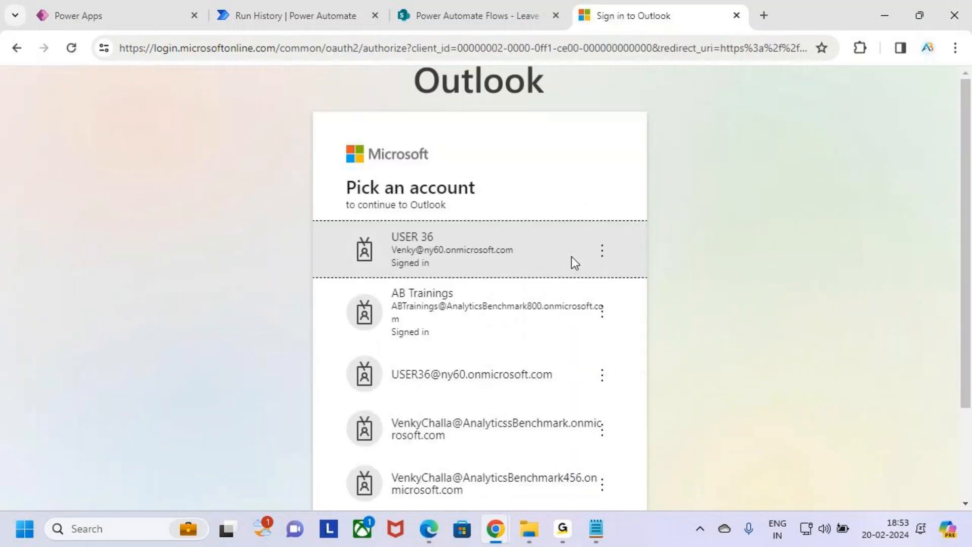
Reopen Outlook from the app launcher and bring up sign-out options for the top account.
{"action": "left_click", "coordinate": [737, 15]}
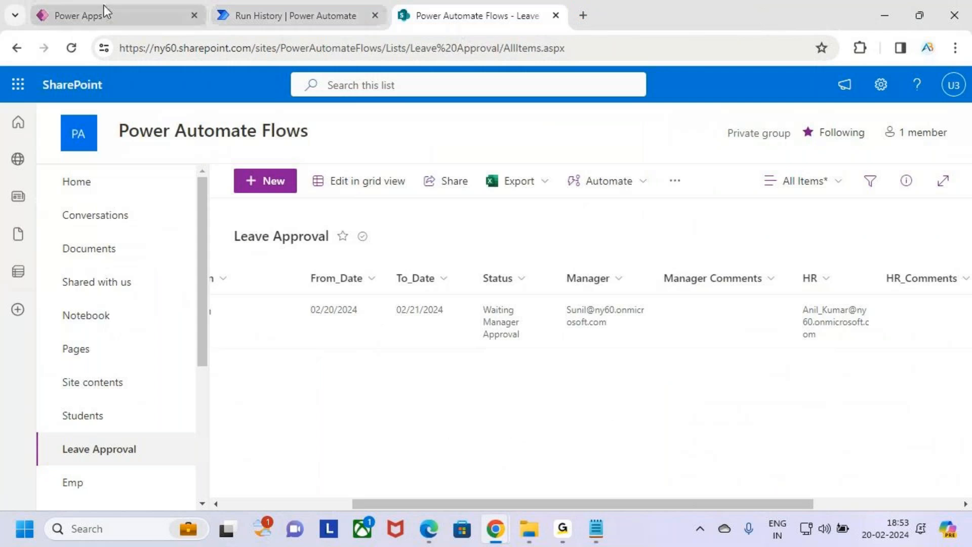
{"action": "left_click", "coordinate": [103, 12]}
{"action": "left_click", "coordinate": [14, 81]}
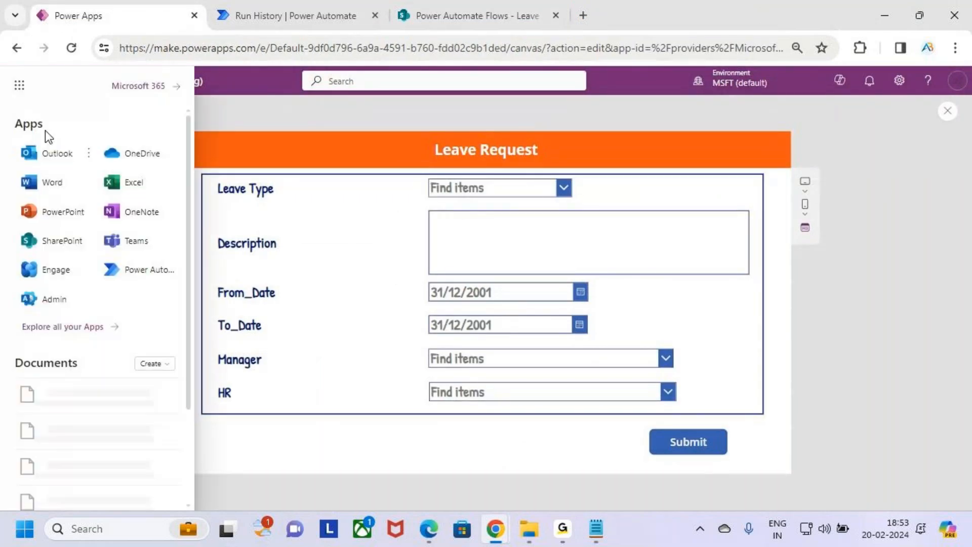
{"action": "left_click", "coordinate": [54, 159]}
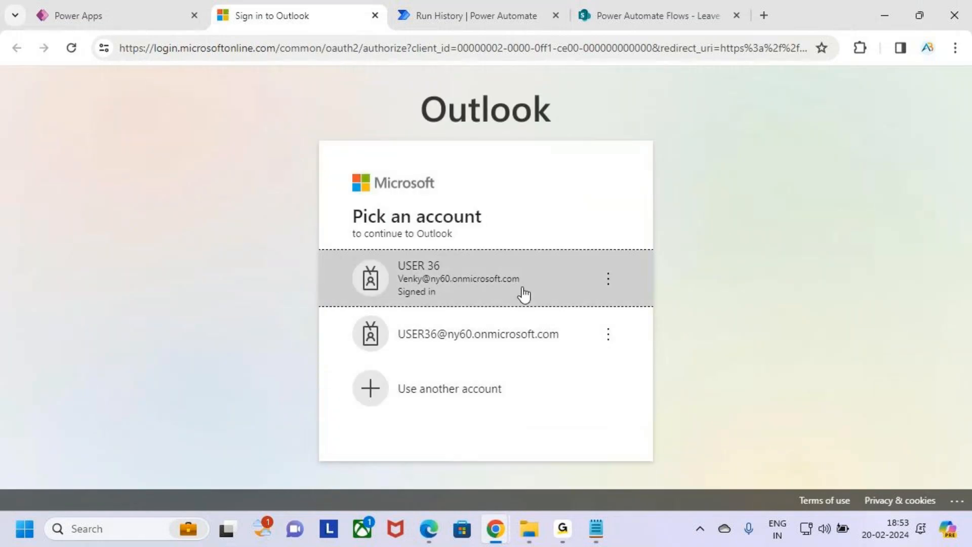
{"action": "left_click", "coordinate": [506, 279]}
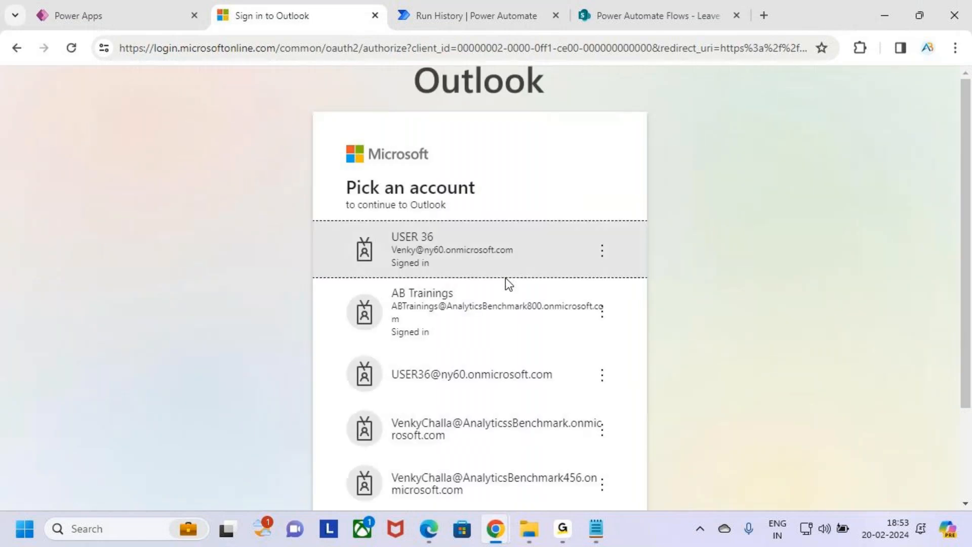
{"action": "scroll", "coordinate": [512, 365], "scroll_direction": "down", "scroll_amount": 2}
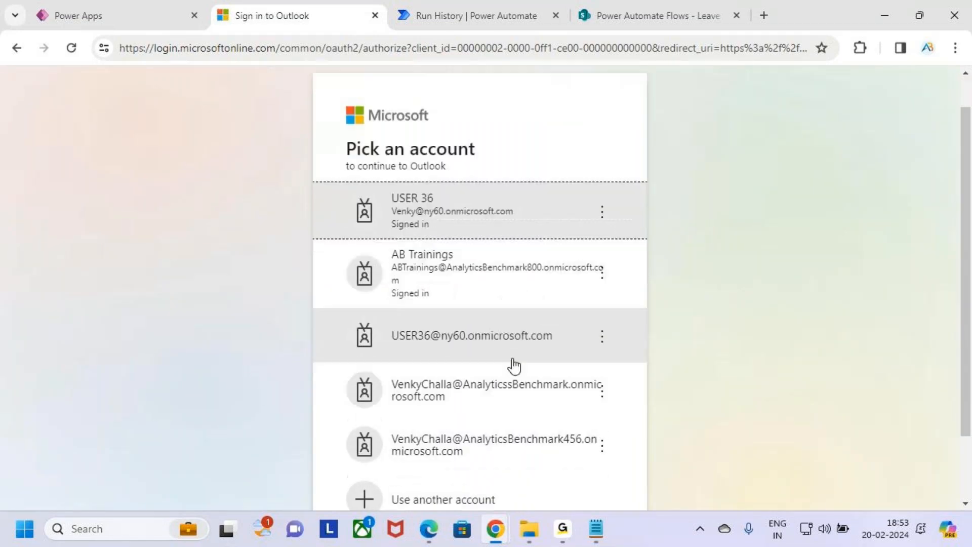
{"action": "left_click", "coordinate": [16, 48]}
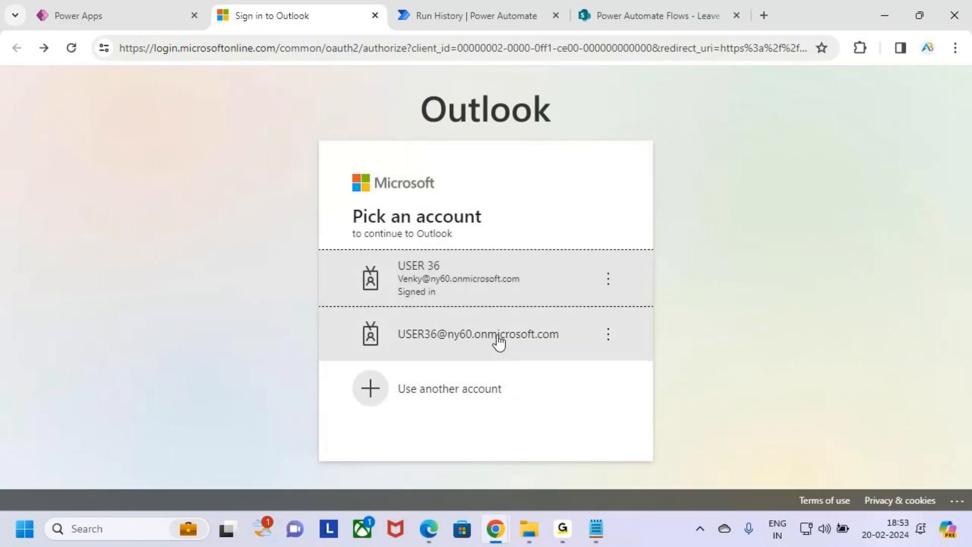
{"action": "left_click", "coordinate": [496, 341]}
{"action": "left_click", "coordinate": [458, 301]}
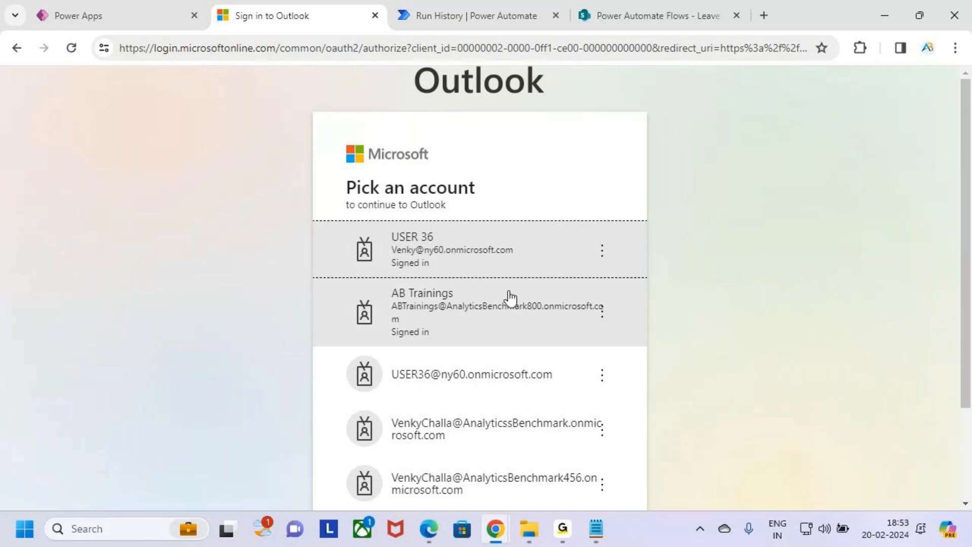
{"action": "left_click", "coordinate": [603, 251]}
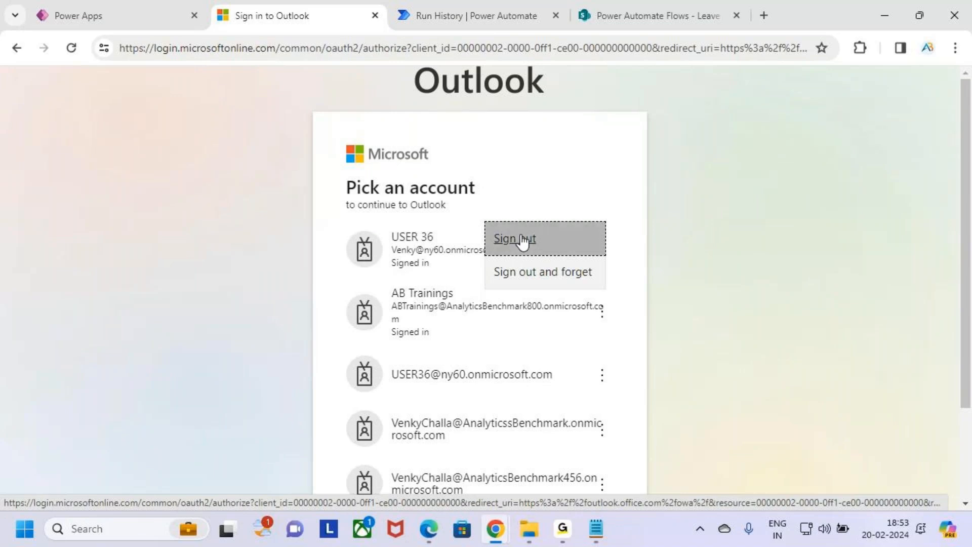
Sign out the top account, sign in the other account with its password, and stay signed in.
{"action": "left_click", "coordinate": [435, 251]}
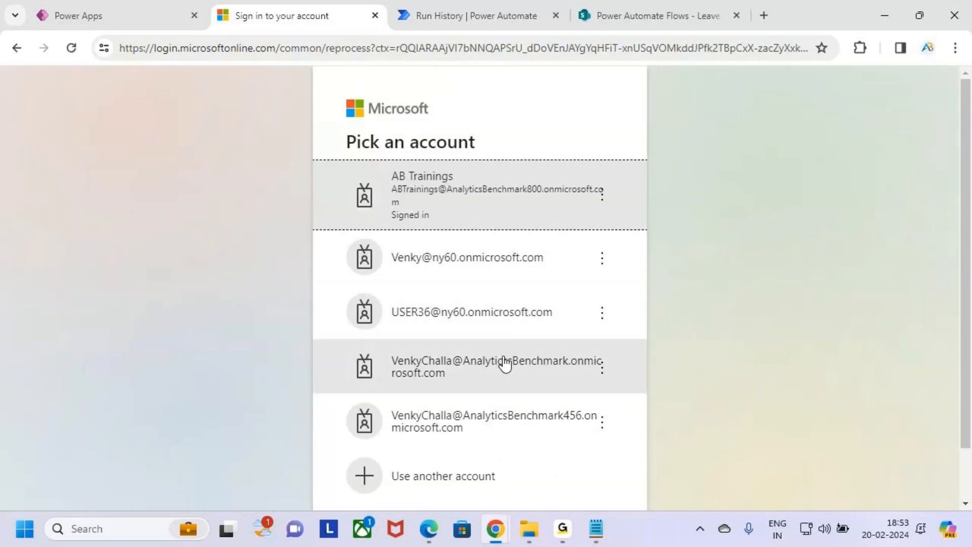
{"action": "left_click", "coordinate": [473, 304]}
{"action": "left_click", "coordinate": [468, 290]}
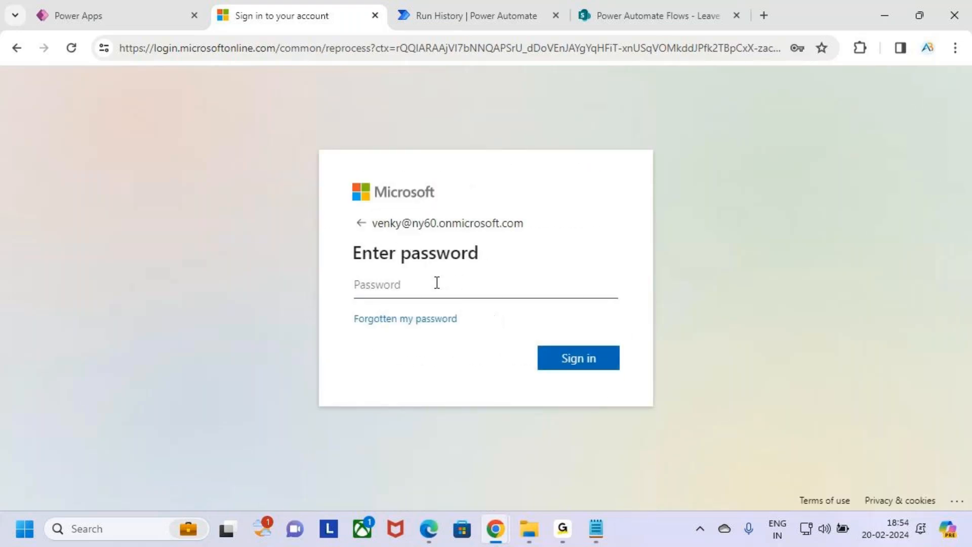
{"action": "left_click", "coordinate": [448, 288]}
{"action": "type", "text": "•••"}
{"action": "left_click", "coordinate": [566, 359]}
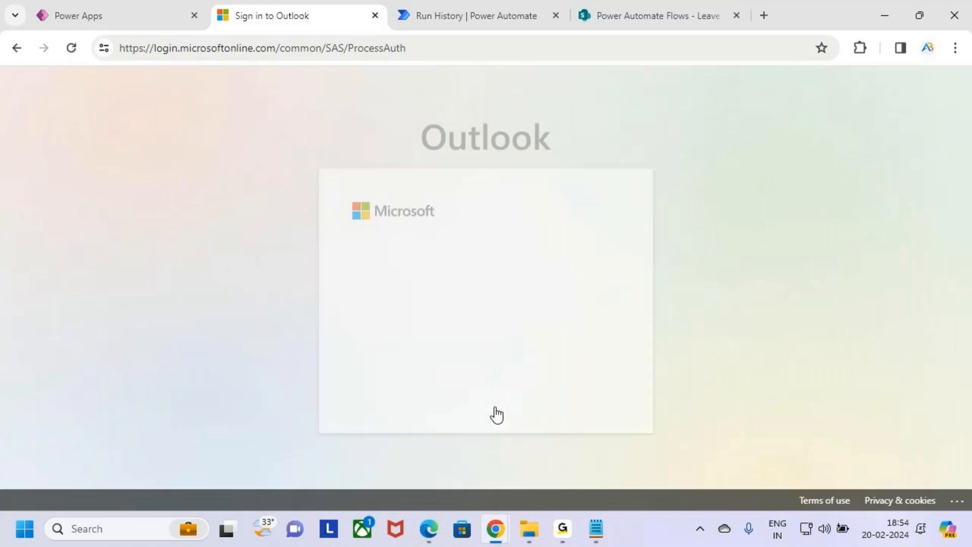
{"action": "left_click", "coordinate": [598, 395]}
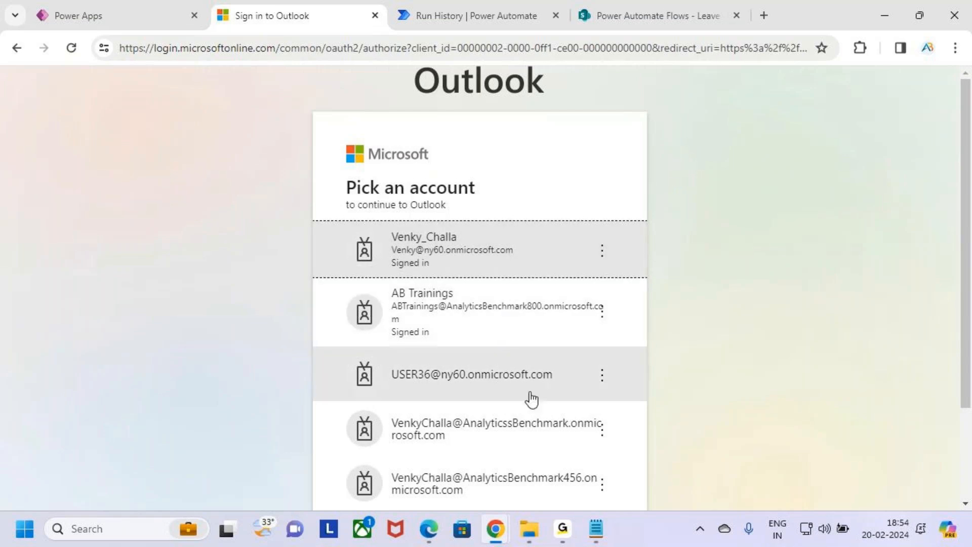
Try the signed-in and unsigned accounts in the picker, then close the stuck sign-in tab.
{"action": "scroll", "coordinate": [532, 404], "scroll_direction": "down", "scroll_amount": 2}
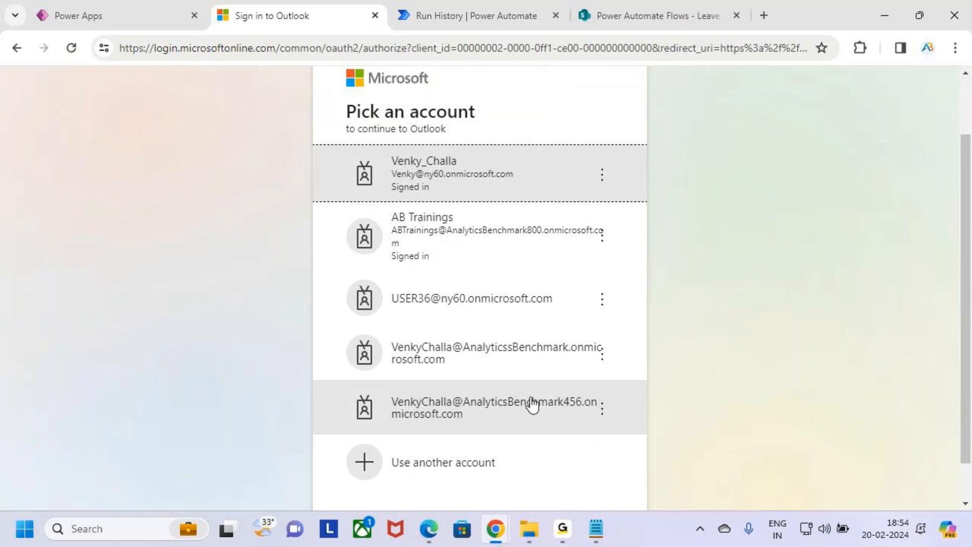
{"action": "scroll", "coordinate": [509, 303], "scroll_direction": "up", "scroll_amount": 3}
{"action": "left_click", "coordinate": [495, 251]}
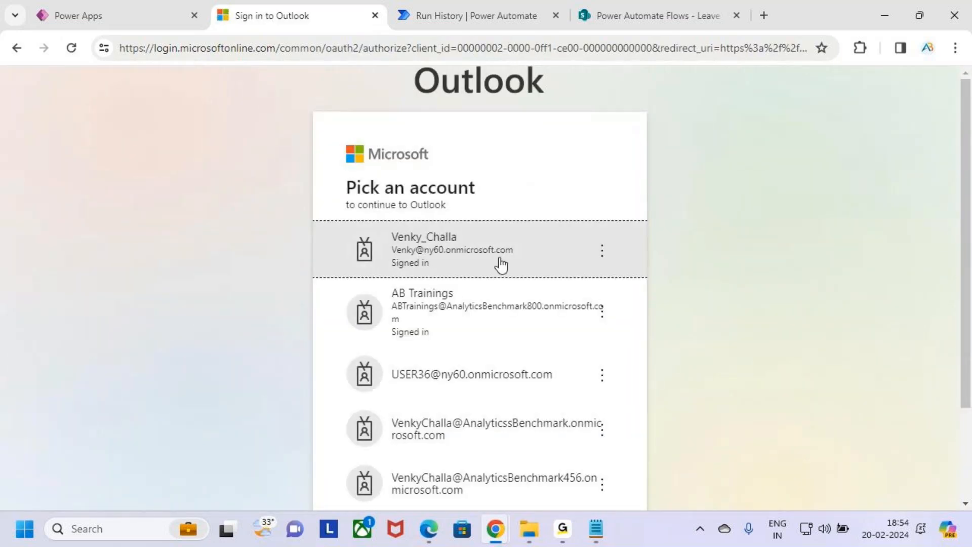
{"action": "left_click", "coordinate": [500, 260]}
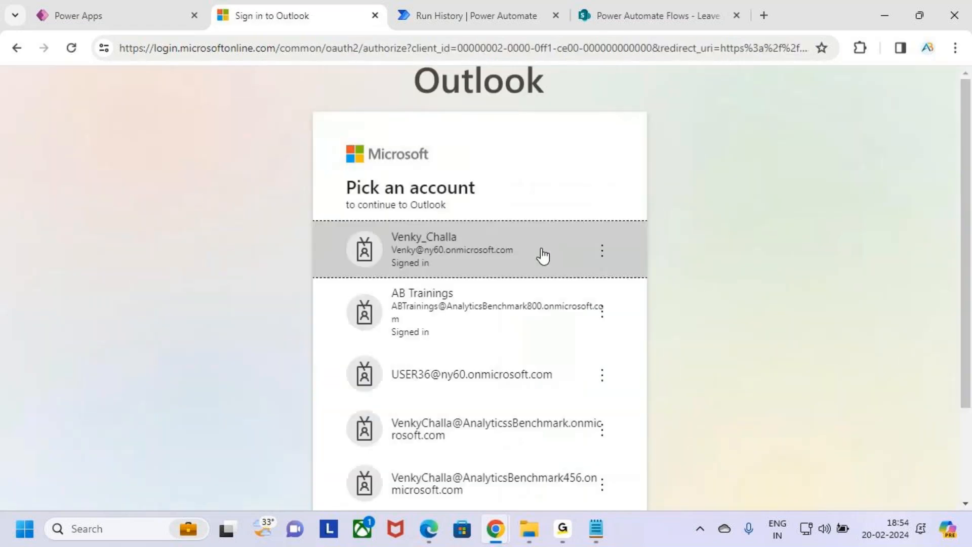
{"action": "left_click", "coordinate": [506, 379]}
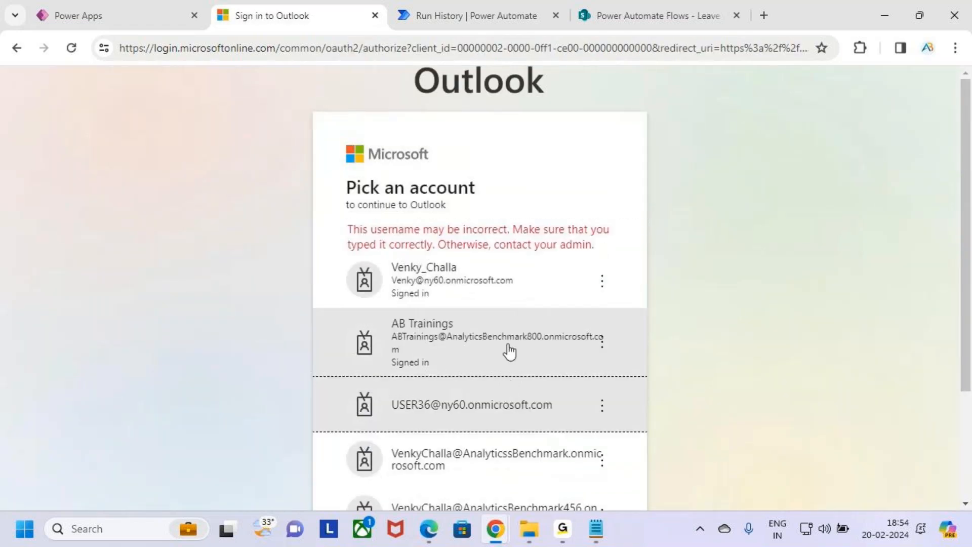
{"action": "left_click", "coordinate": [480, 282]}
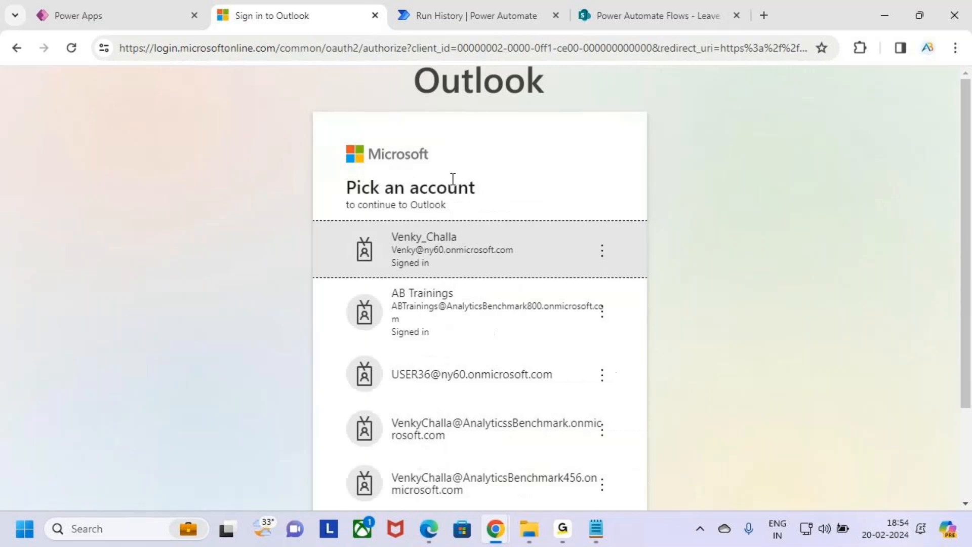
{"action": "left_click", "coordinate": [375, 15]}
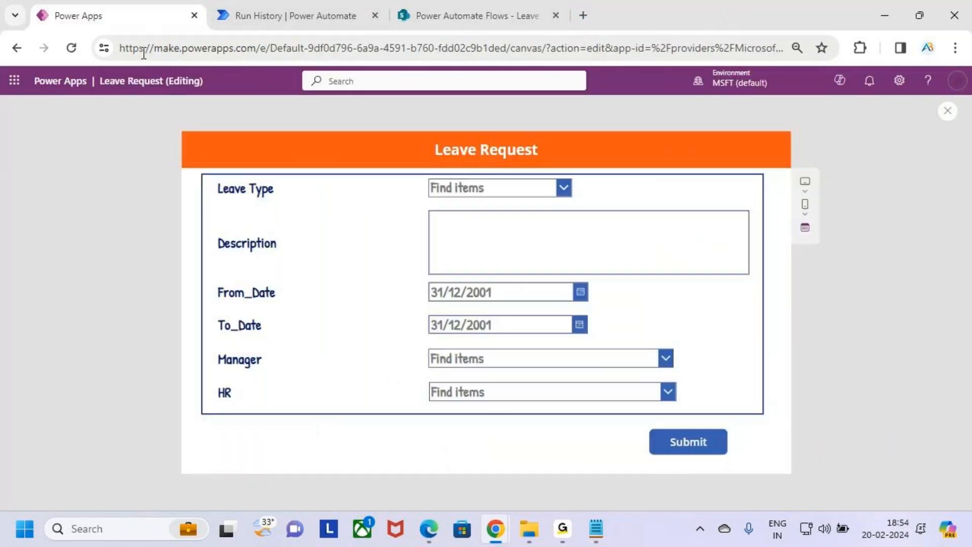
Relaunch Outlook with the top account, refreshing past the redirect error to reach the 168-message inbox.
{"action": "left_click", "coordinate": [14, 81]}
{"action": "left_click", "coordinate": [56, 154]}
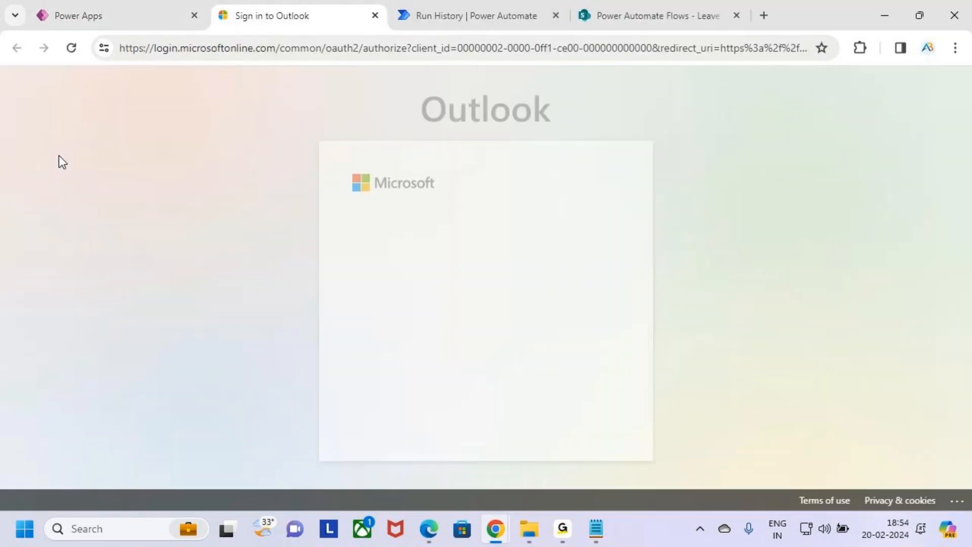
{"action": "left_click", "coordinate": [473, 284]}
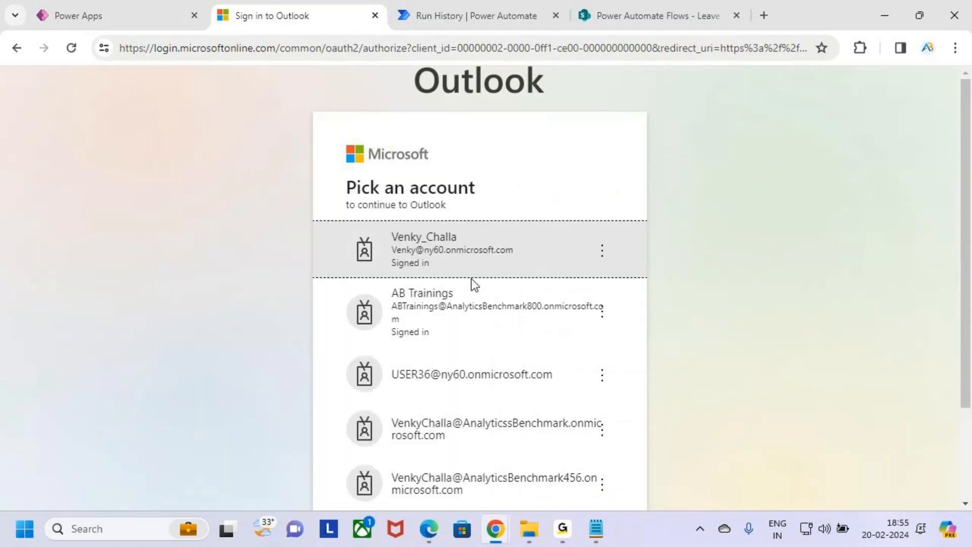
{"action": "left_click", "coordinate": [534, 255]}
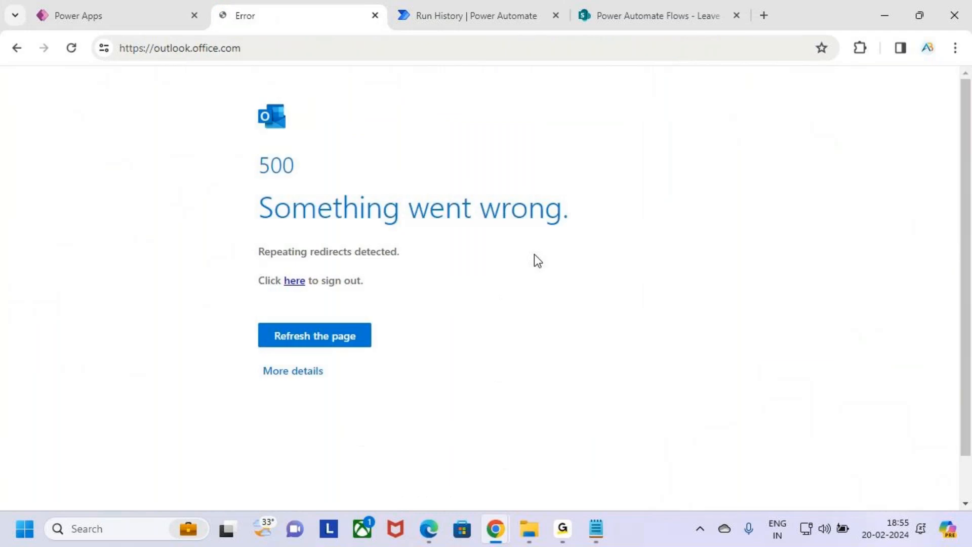
{"action": "left_click", "coordinate": [327, 342]}
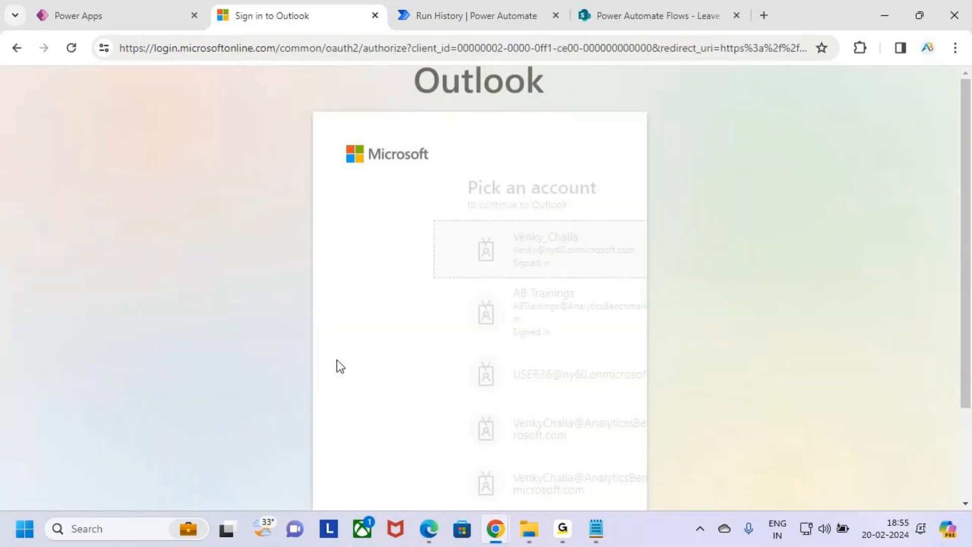
{"action": "left_click", "coordinate": [484, 235]}
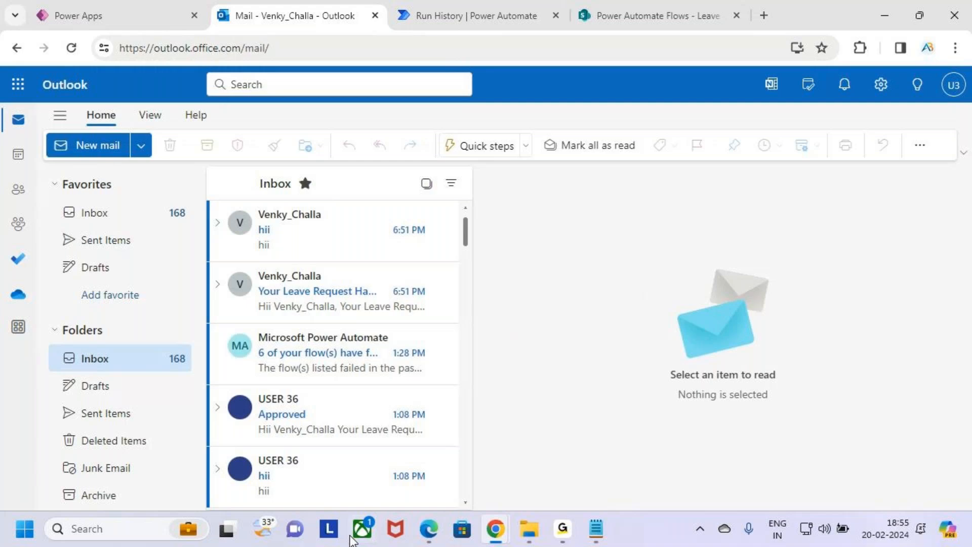
Verify the mailbox account and open the 'Your Leave Request Has been Submitted' email.
{"action": "left_click", "coordinate": [954, 84]}
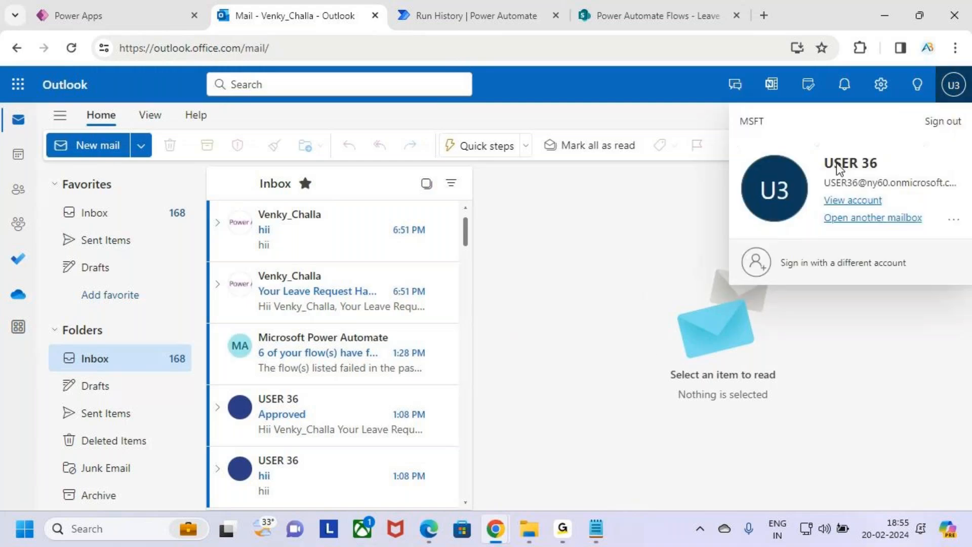
{"action": "left_click", "coordinate": [954, 86]}
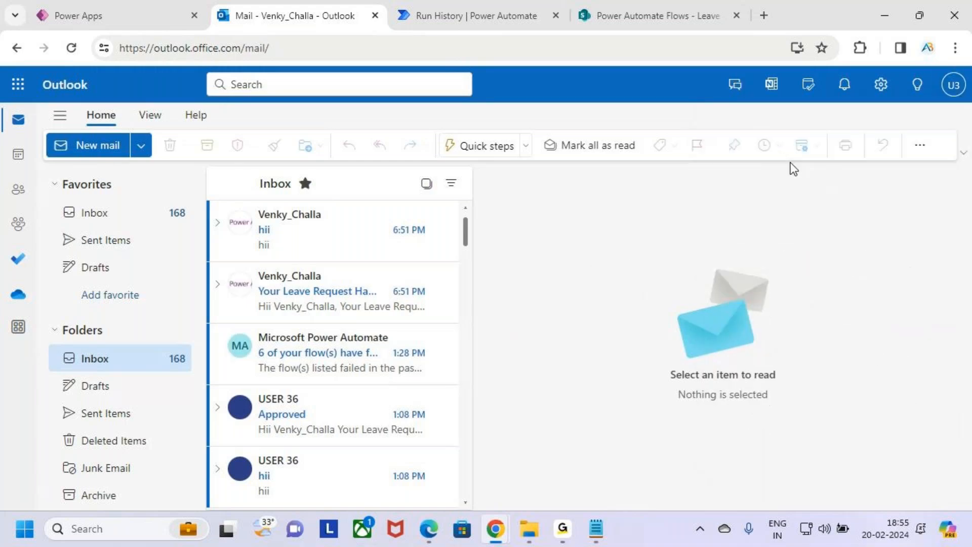
{"action": "left_click", "coordinate": [311, 288]}
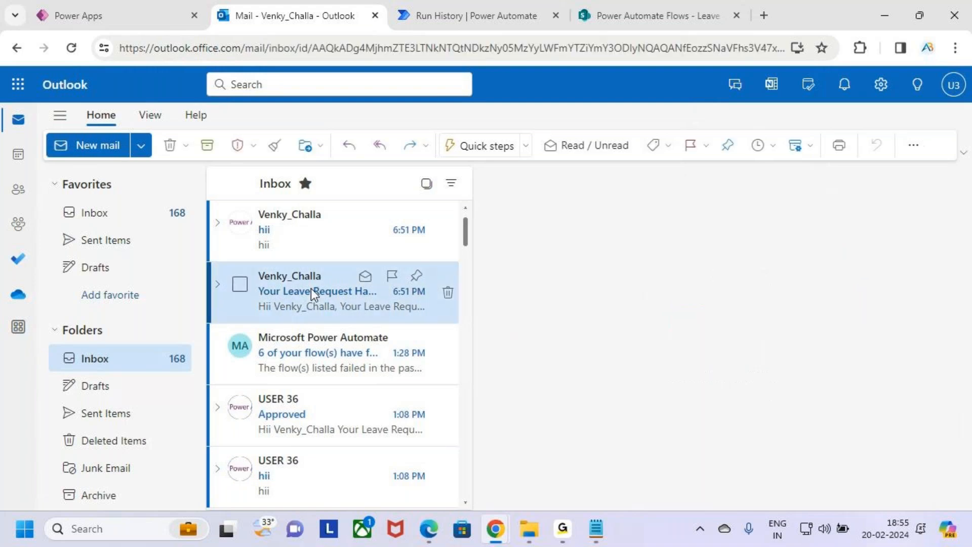
{"action": "key", "text": "ctrl+2"}
{"action": "left_click_drag", "start_coordinate": [382, 281], "coordinate": [441, 306]}
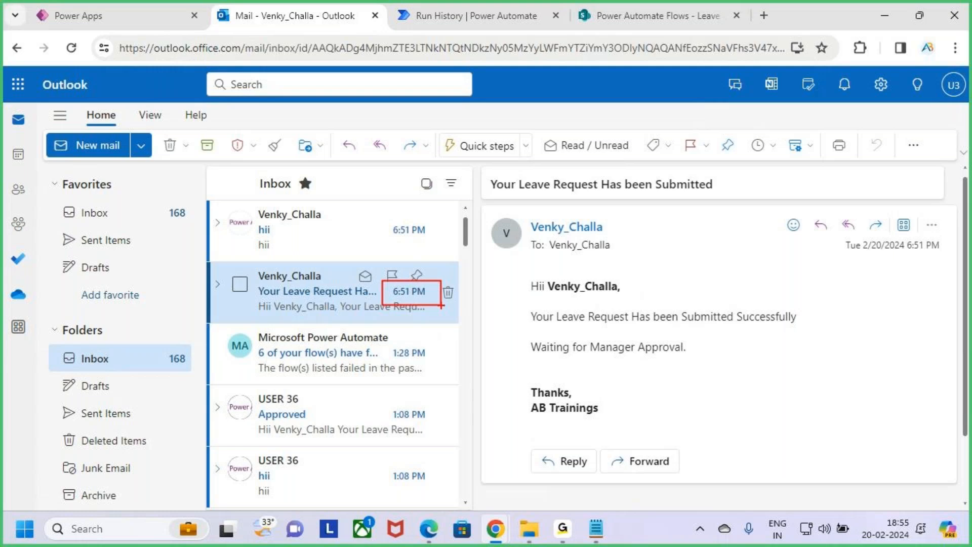
{"action": "key", "text": "Escape"}
Review the email's details, then switch to the SharePoint list showing Waiting Manager Approval.
{"action": "key", "text": "ctrl+2"}
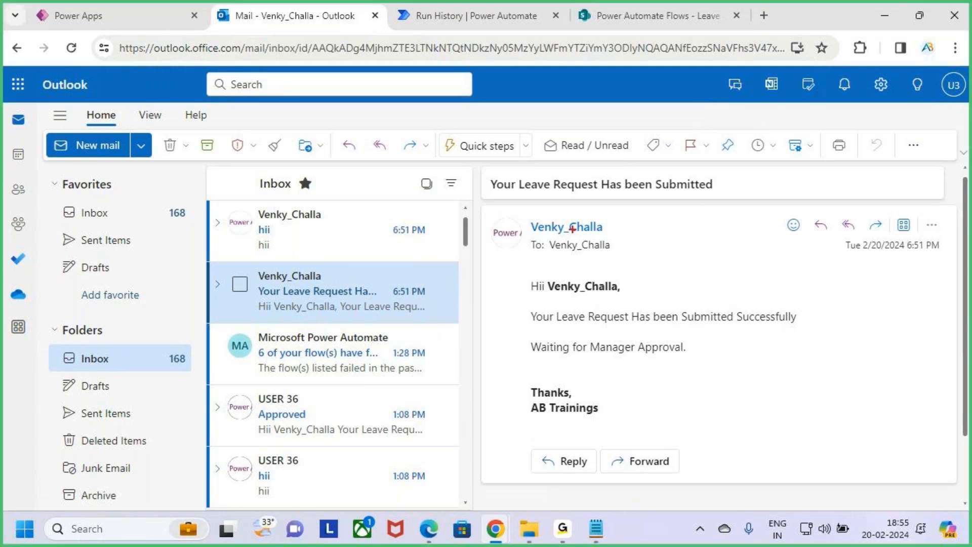
{"action": "left_click_drag", "start_coordinate": [480, 170], "coordinate": [727, 198]}
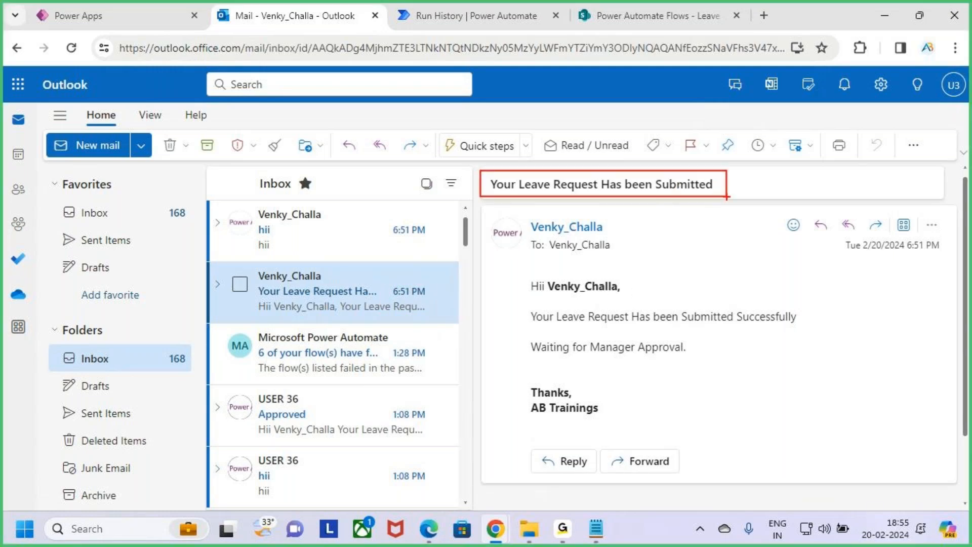
{"action": "left_click_drag", "start_coordinate": [510, 274], "coordinate": [645, 302]}
{"action": "left_click_drag", "start_coordinate": [521, 305], "coordinate": [815, 326]}
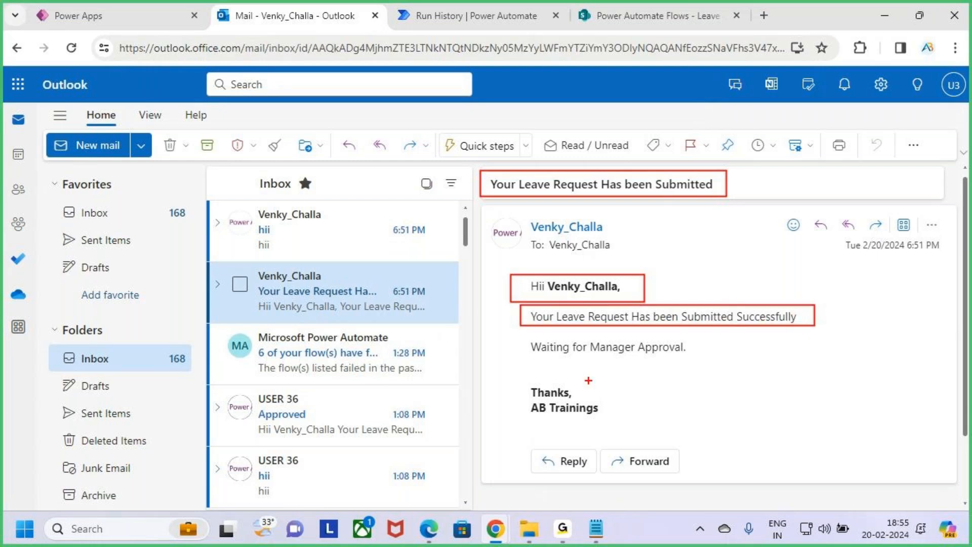
{"action": "left_click_drag", "start_coordinate": [549, 357], "coordinate": [672, 358]}
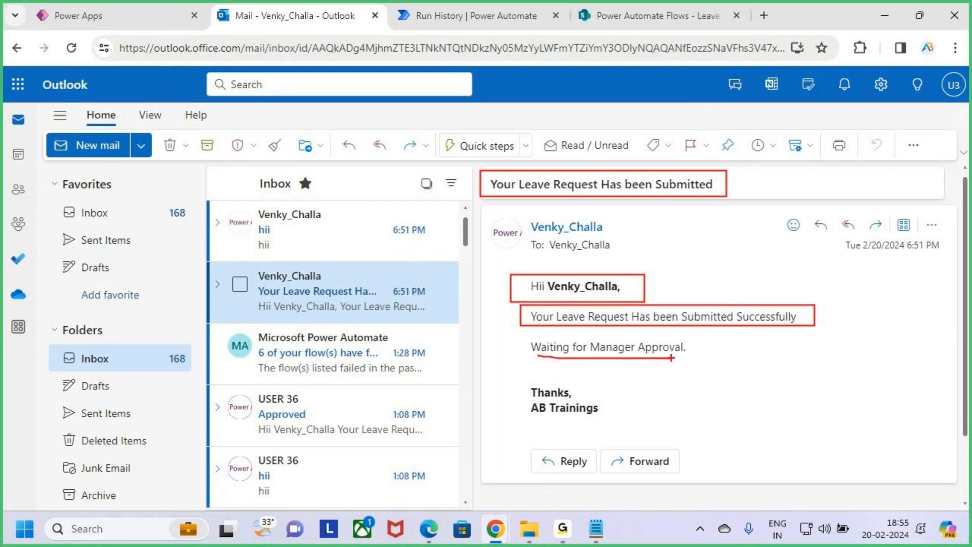
{"action": "key", "text": "Escape"}
{"action": "left_click", "coordinate": [624, 14]}
{"action": "key", "text": "ctrl+2"}
{"action": "left_click_drag", "start_coordinate": [466, 280], "coordinate": [538, 355]}
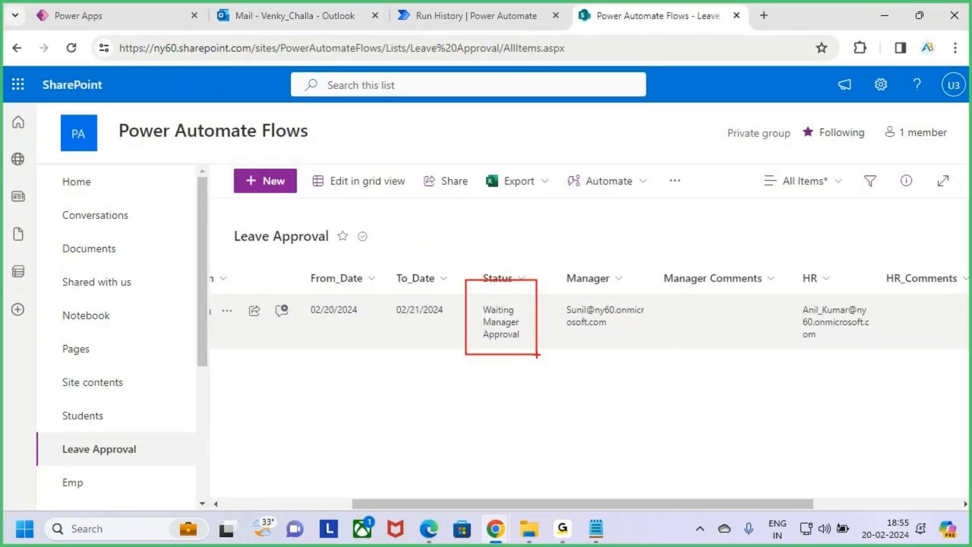
Check the flow's run history, return to SharePoint, then bring the manager's Outlook mailbox forward.
{"action": "key", "text": "Escape"}
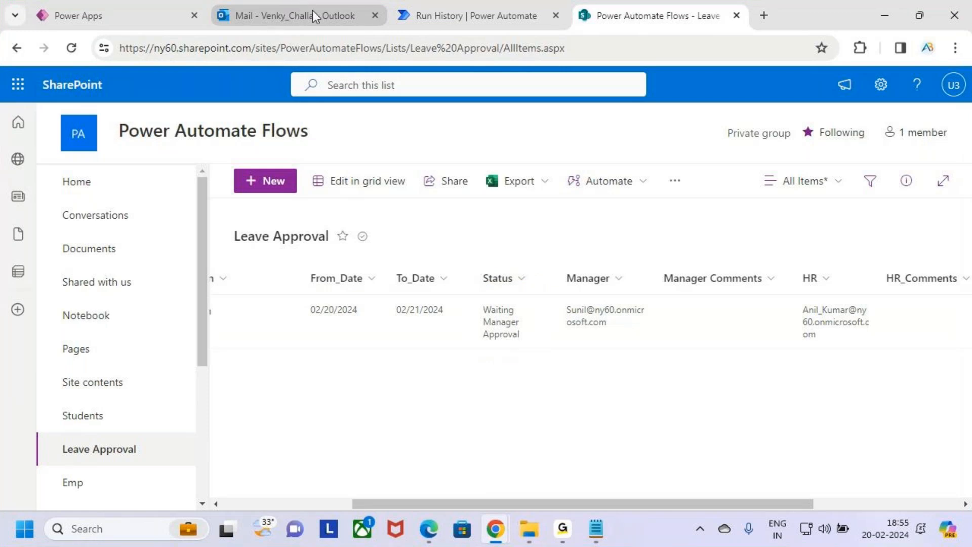
{"action": "left_click", "coordinate": [468, 7]}
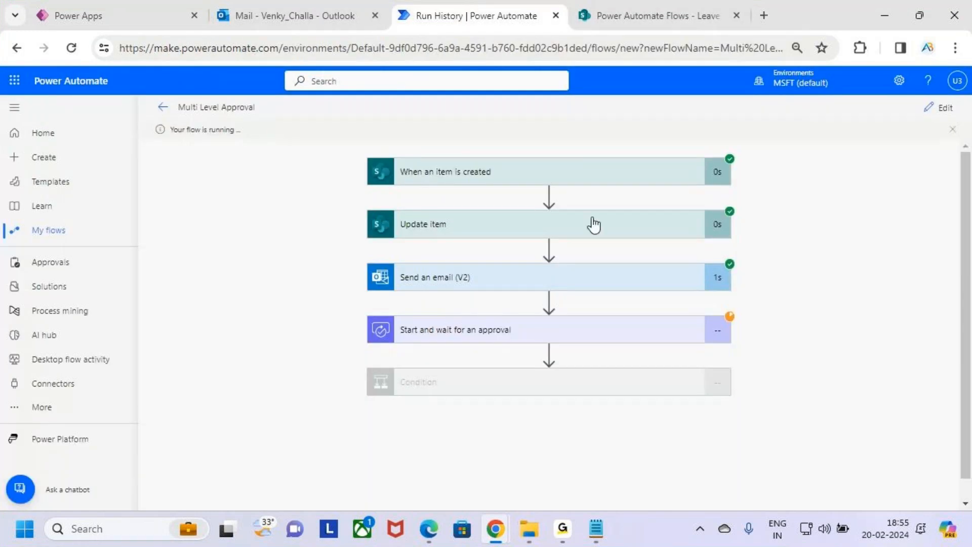
{"action": "left_click", "coordinate": [665, 15]}
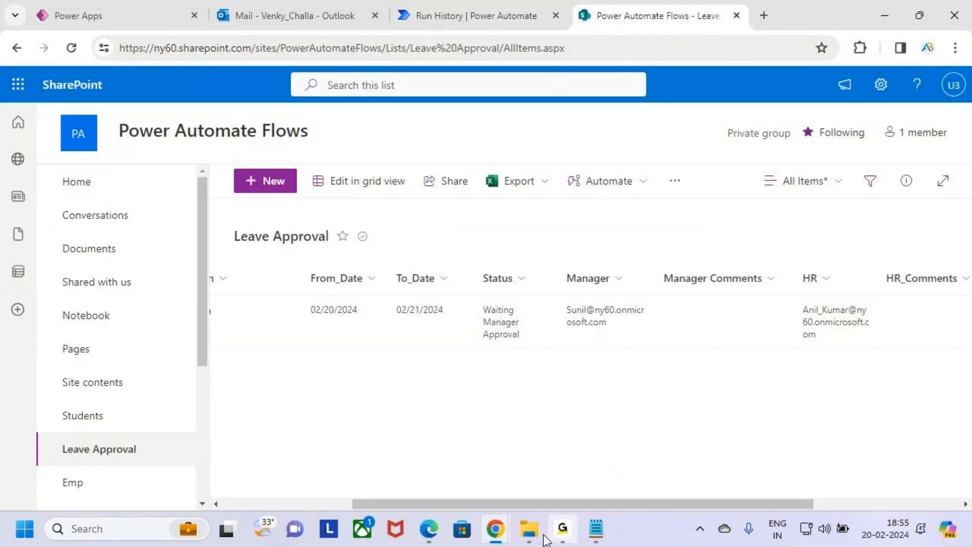
{"action": "mouse_move", "coordinate": [495, 529]}
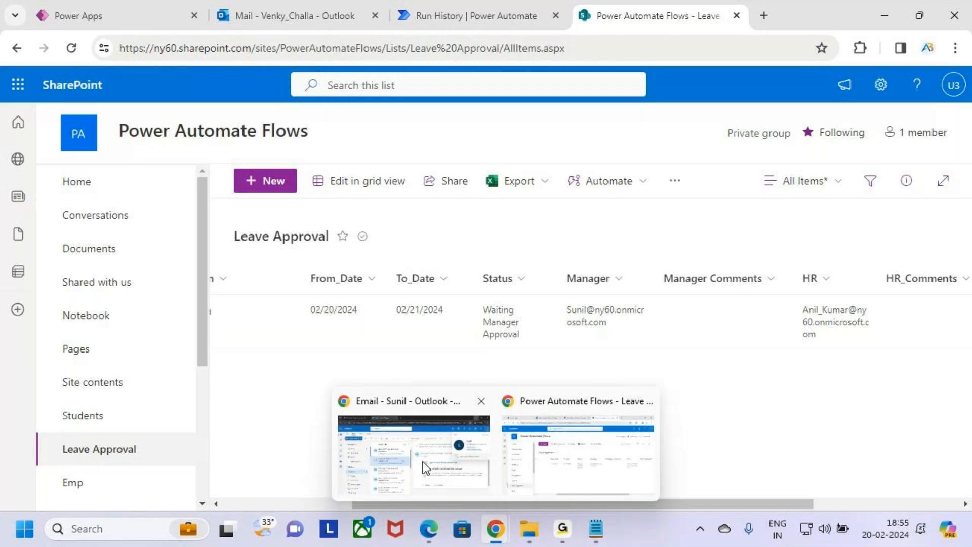
{"action": "left_click", "coordinate": [425, 467]}
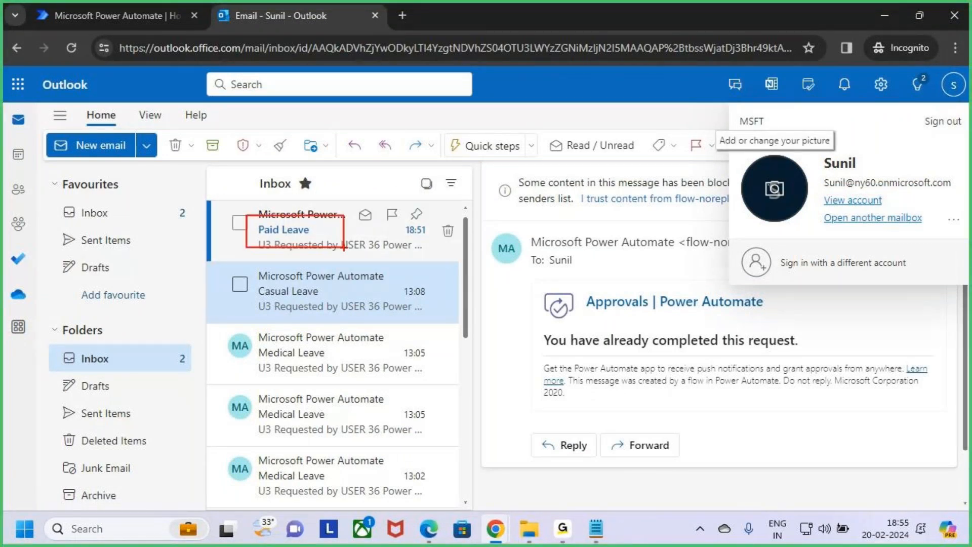
Open the Paid Leave approval email and review its requester, 20 February 2024 creation date and occasion.
{"action": "left_click", "coordinate": [320, 229]}
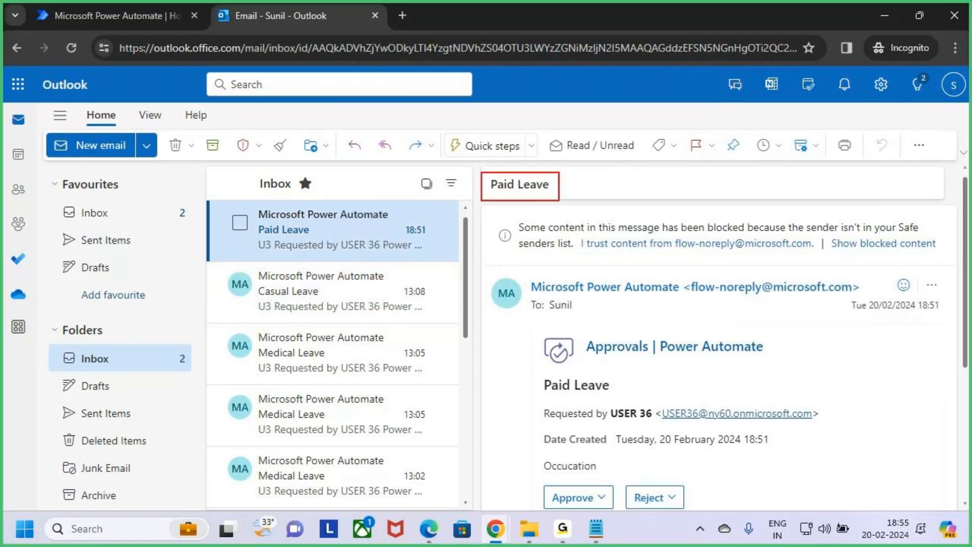
{"action": "scroll", "coordinate": [783, 408], "scroll_direction": "down", "scroll_amount": 2}
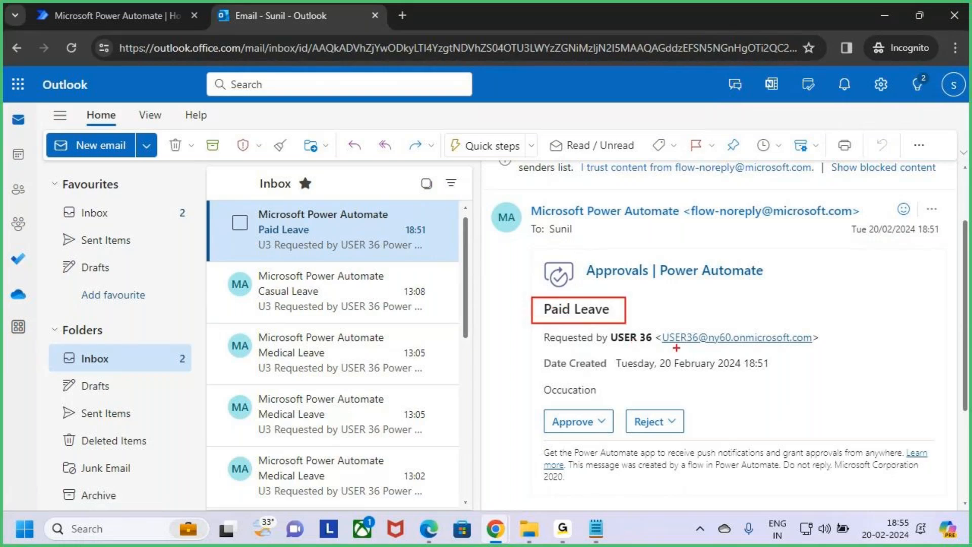
{"action": "left_click_drag", "start_coordinate": [624, 346], "coordinate": [663, 349]}
{"action": "left_click_drag", "start_coordinate": [624, 372], "coordinate": [704, 375]}
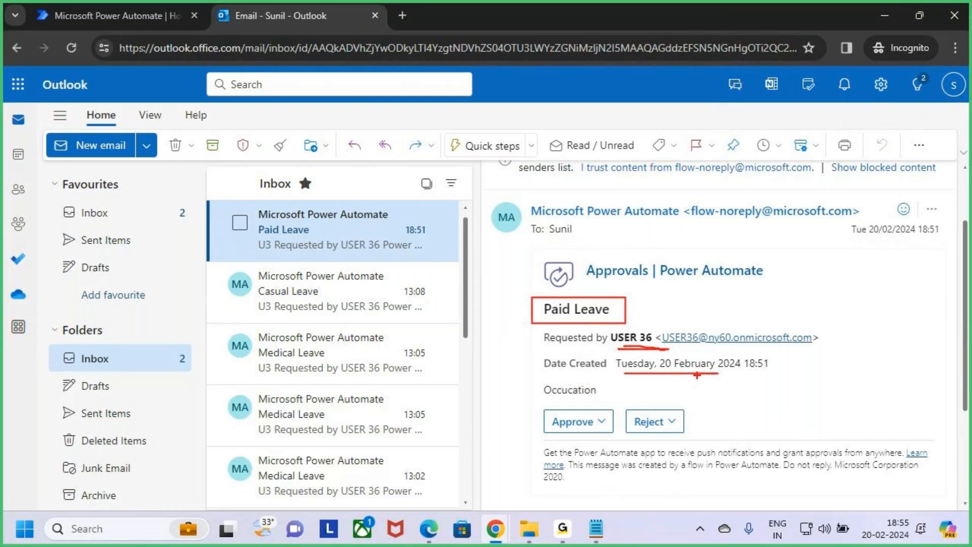
{"action": "left_click_drag", "start_coordinate": [534, 381], "coordinate": [611, 401]}
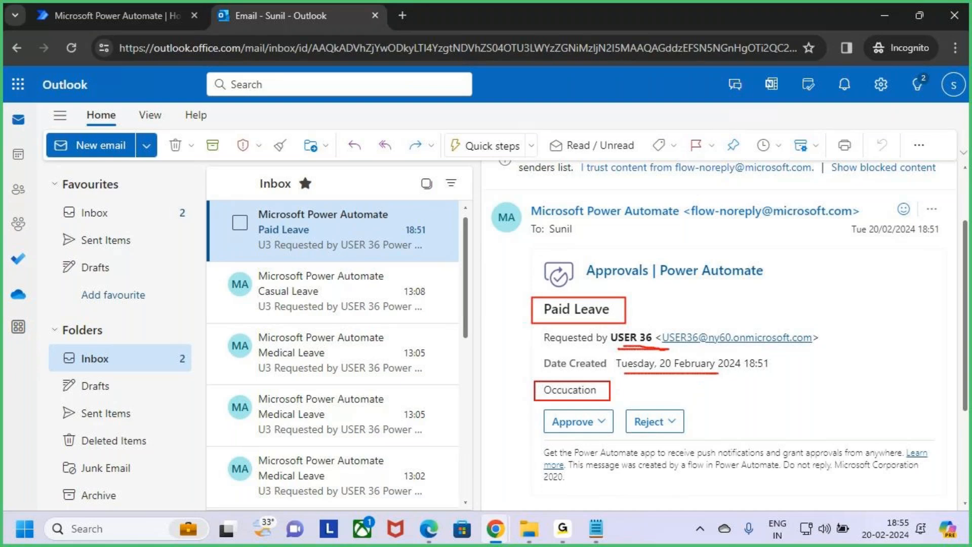
{"action": "key", "text": "Escape"}
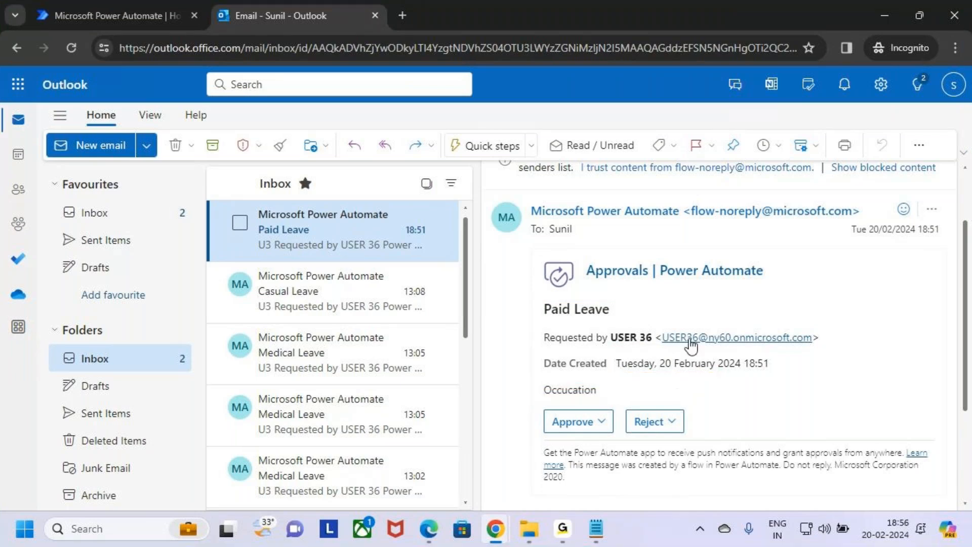
{"action": "key", "text": "ctrl+2"}
{"action": "mouse_move", "coordinate": [540, 404]}
{"action": "left_mouse_down"}
{"action": "mouse_move", "coordinate": [560, 424]}
{"action": "mouse_move", "coordinate": [613, 436]}
{"action": "mouse_move", "coordinate": [606, 399]}
{"action": "mouse_move", "coordinate": [693, 439]}
{"action": "left_mouse_up"}
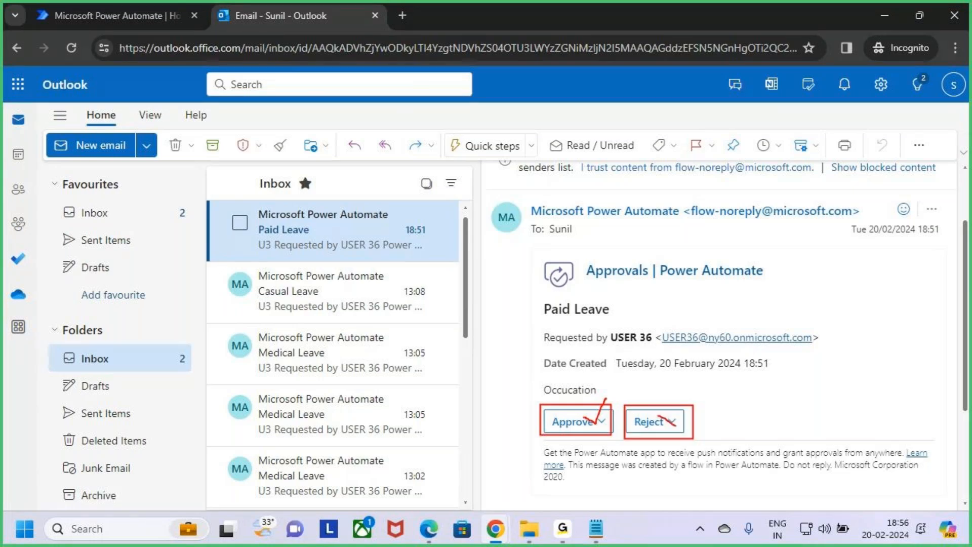
{"action": "key", "text": "Escape"}
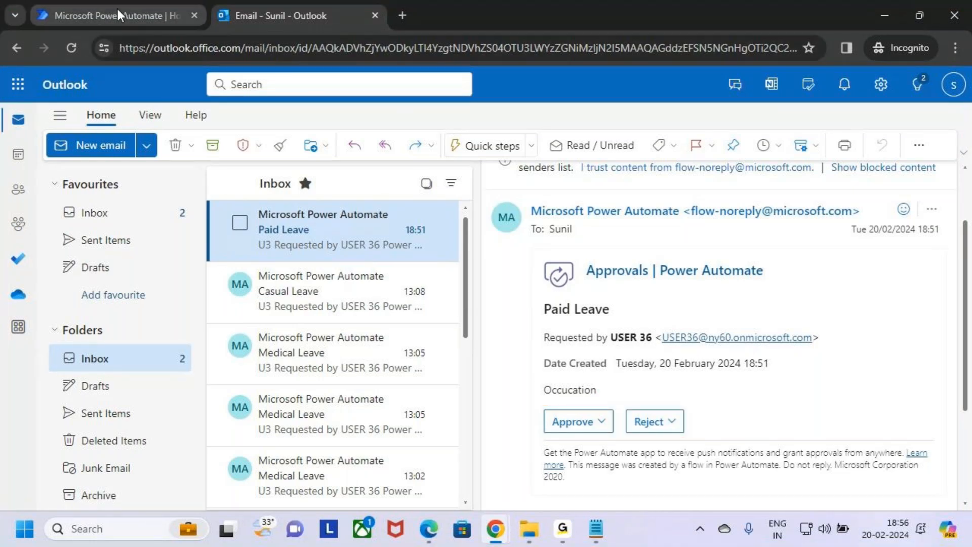
In Power Automate, confirm the account, list received Approvals, and start approving the Paid Leave request.
{"action": "left_click", "coordinate": [117, 15]}
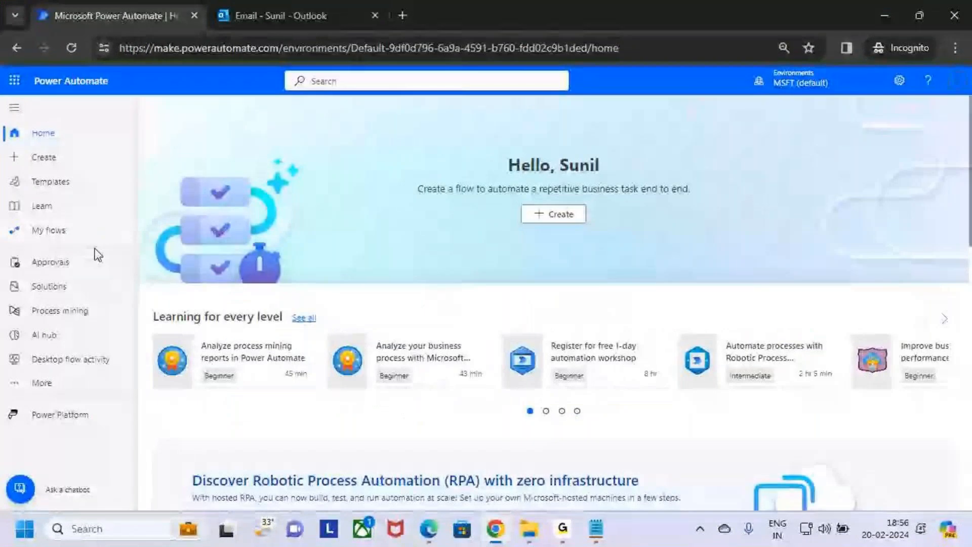
{"action": "left_click", "coordinate": [958, 83]}
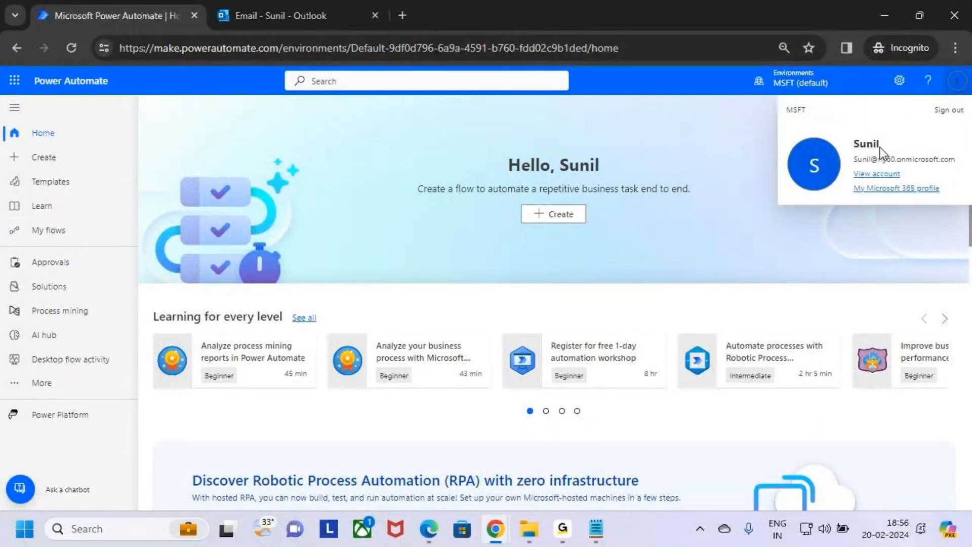
{"action": "left_click", "coordinate": [958, 82]}
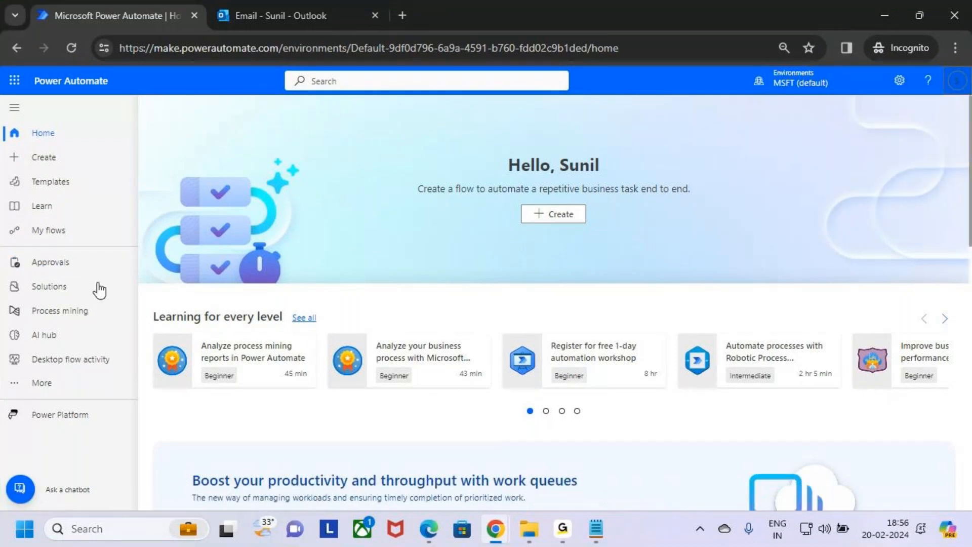
{"action": "left_click", "coordinate": [64, 269]}
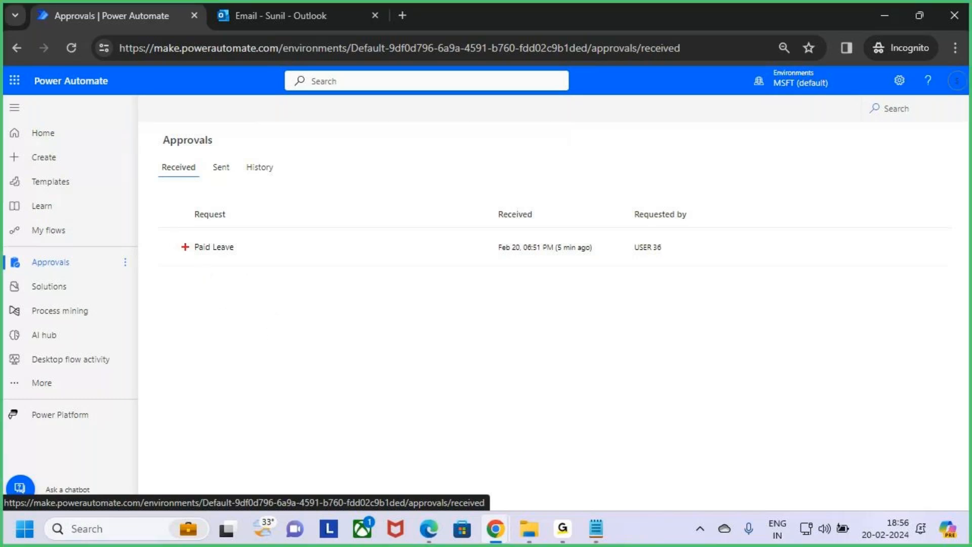
{"action": "left_click_drag", "start_coordinate": [560, 253], "coordinate": [614, 259]}
{"action": "key", "text": "Escape"}
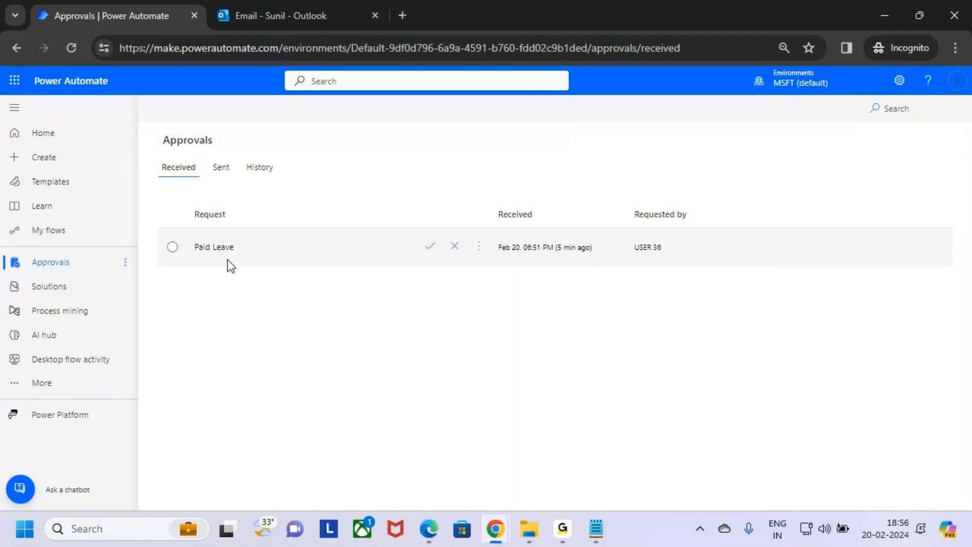
{"action": "left_click", "coordinate": [431, 250]}
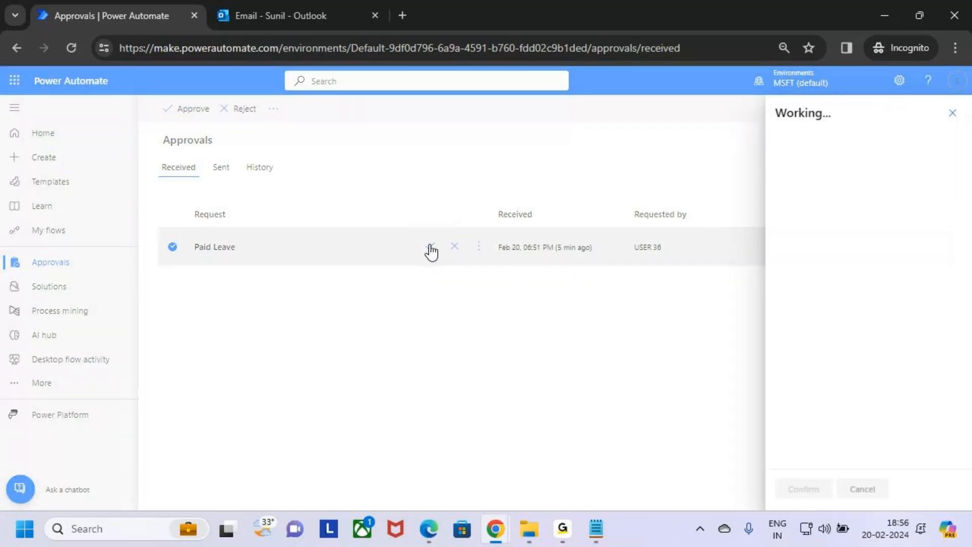
Keep Approve as the response and enter the comment 'Okk Approved'.
{"action": "scroll", "coordinate": [871, 303], "scroll_direction": "down", "scroll_amount": 1}
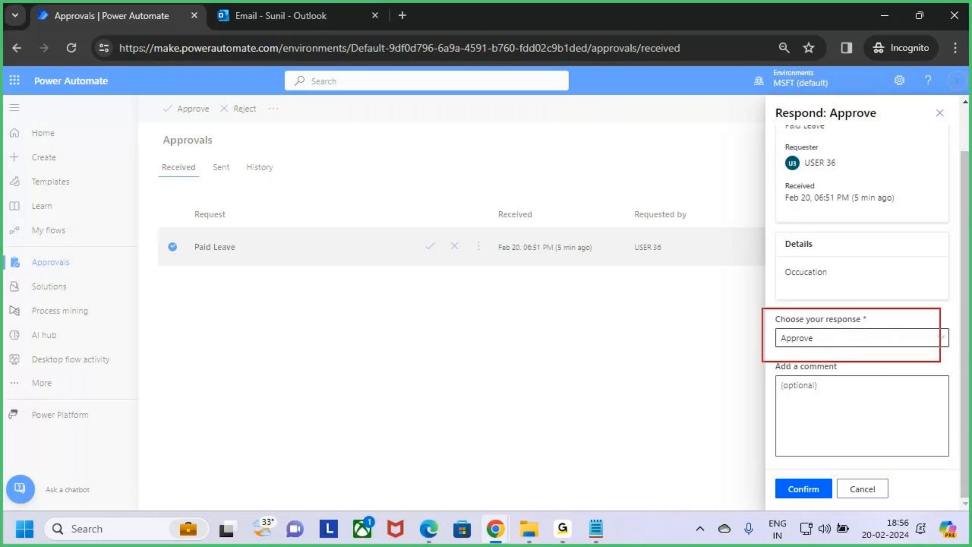
{"action": "left_click", "coordinate": [929, 340]}
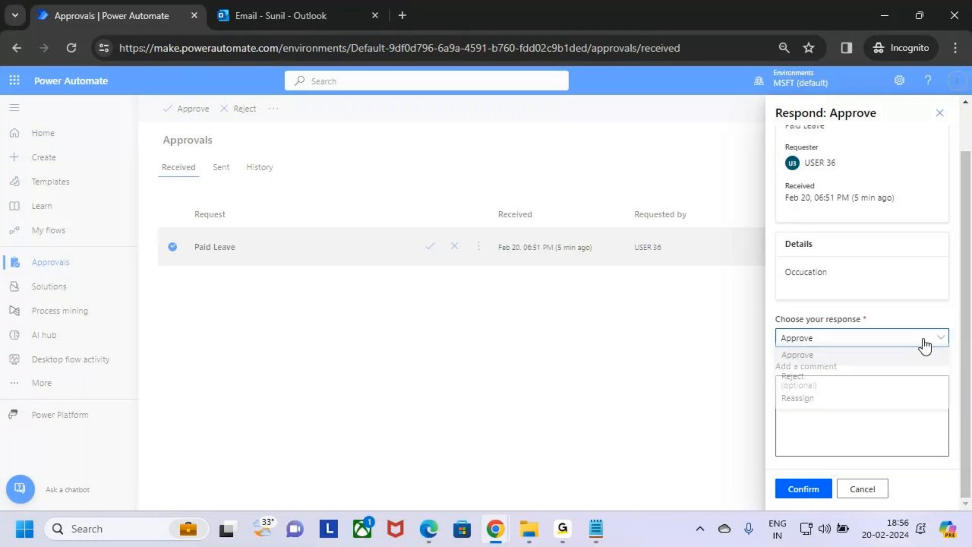
{"action": "left_click", "coordinate": [838, 362]}
{"action": "left_click", "coordinate": [838, 397]}
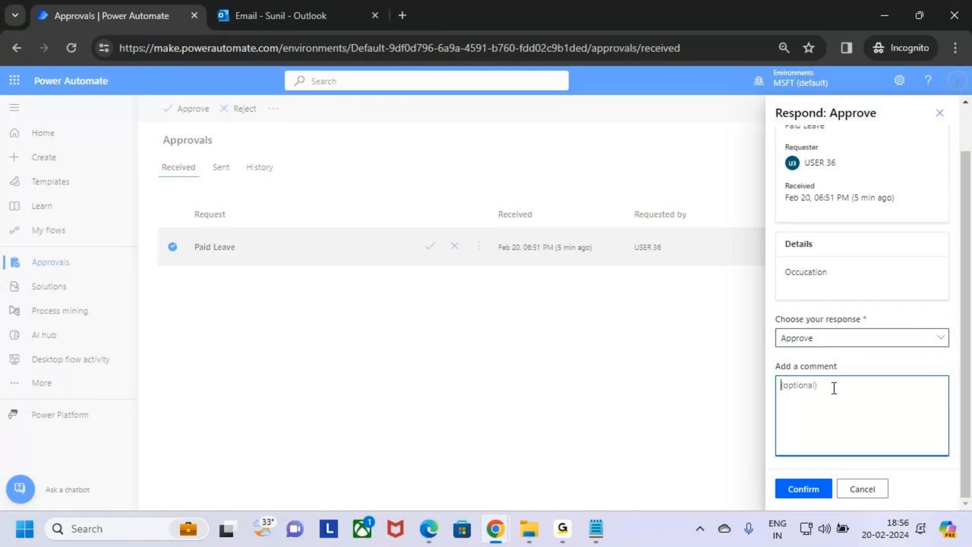
{"action": "type", "text": "L"}
{"action": "key", "text": "BackSpace"}
{"action": "type", "text": "OPOK"}
{"action": "key", "text": "BackSpace"}
{"action": "key", "text": "BackSpace"}
{"action": "key", "text": "BackSpace"}
{"action": "type", "text": "Okk"}
{"action": "type", "text": "Approved"}
Confirm the approval, finish with Done, and bring the SharePoint Leave Approval list forward.
{"action": "left_click", "coordinate": [817, 490]}
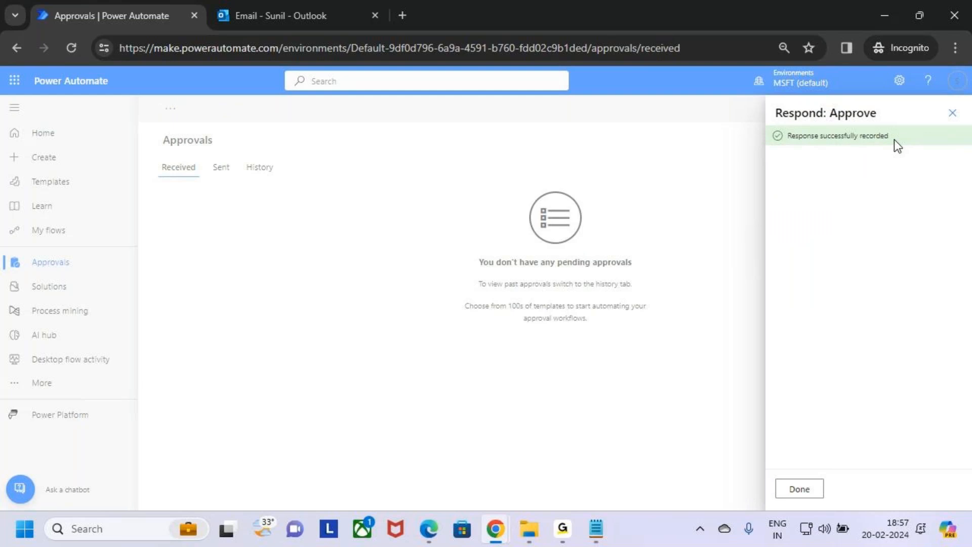
{"action": "left_click", "coordinate": [800, 490]}
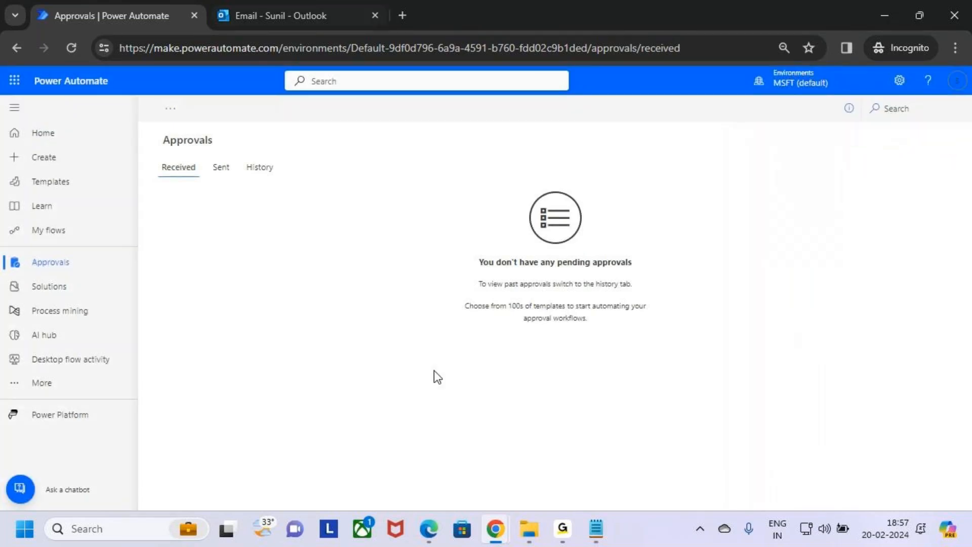
{"action": "mouse_move", "coordinate": [503, 535]}
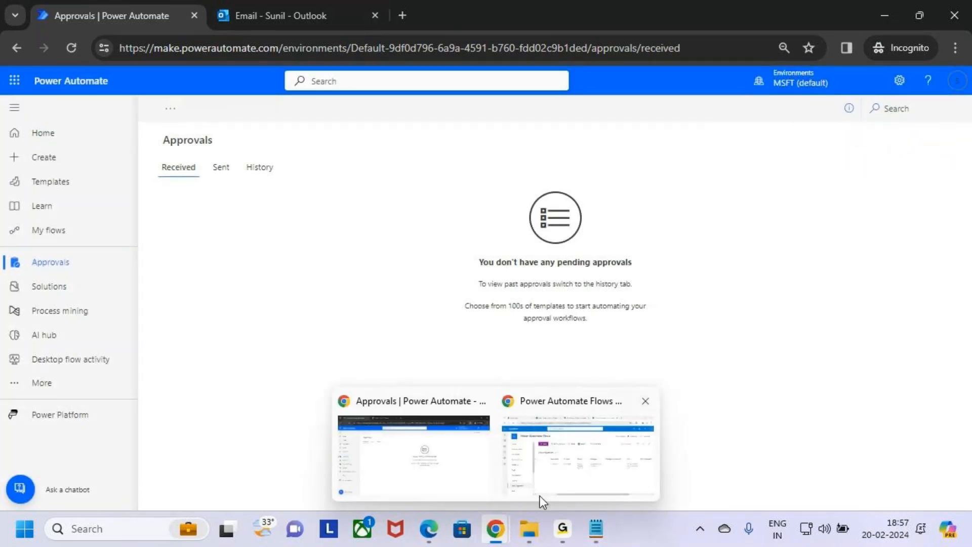
{"action": "left_click", "coordinate": [598, 467]}
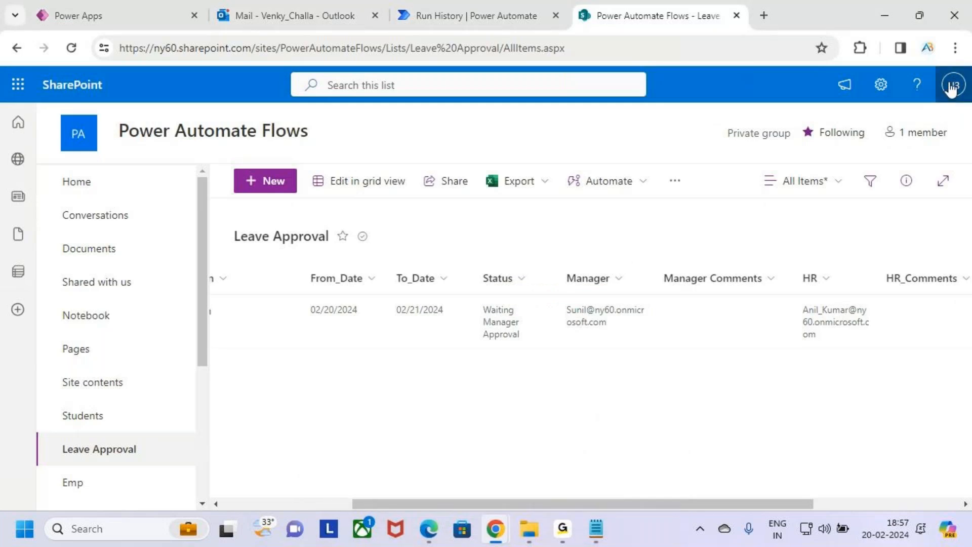
Read the 'Waiting for HR Approval' email showing manager comment Okk Approved, then return to the Leave Approval list.
{"action": "left_click", "coordinate": [322, 9]}
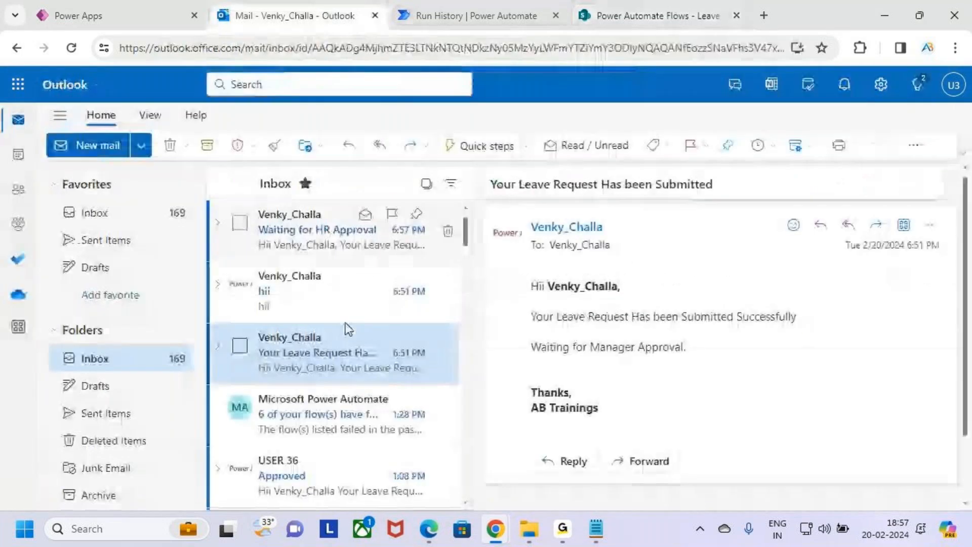
{"action": "left_click", "coordinate": [297, 232]}
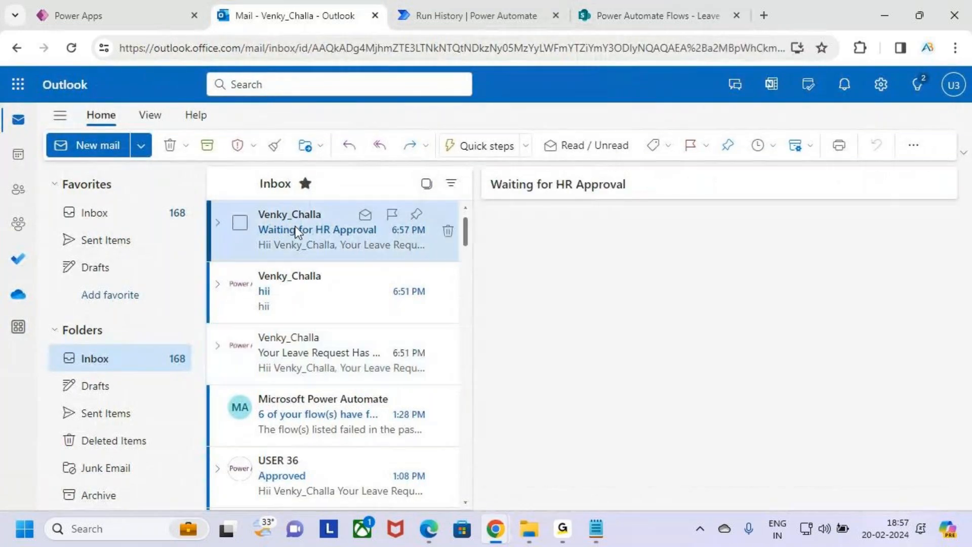
{"action": "left_click_drag", "start_coordinate": [513, 177], "coordinate": [651, 196]}
{"action": "left_click_drag", "start_coordinate": [516, 274], "coordinate": [645, 305]}
{"action": "left_click_drag", "start_coordinate": [591, 332], "coordinate": [819, 328]}
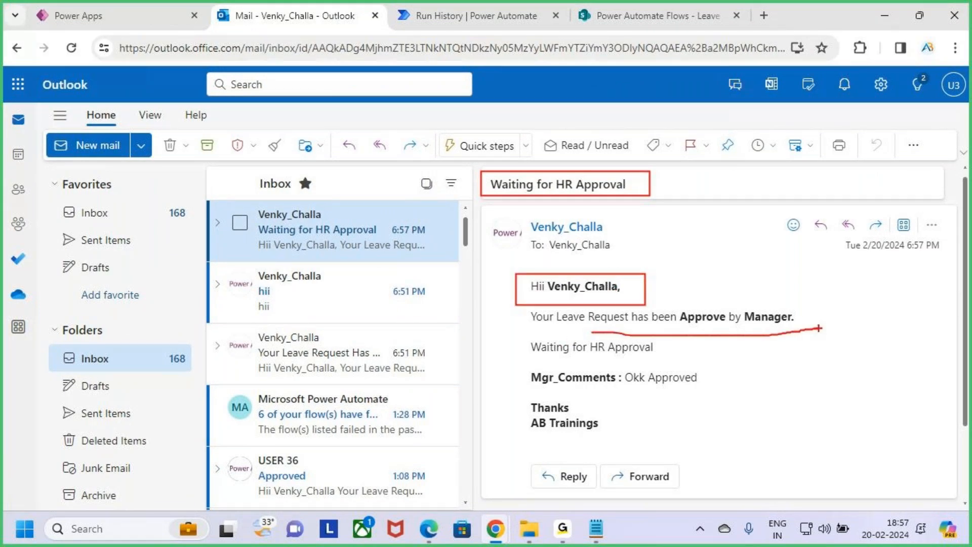
{"action": "left_click_drag", "start_coordinate": [551, 359], "coordinate": [661, 359]}
{"action": "mouse_move", "coordinate": [559, 392]}
{"action": "left_mouse_down"}
{"action": "mouse_move", "coordinate": [703, 390]}
{"action": "mouse_move", "coordinate": [653, 393]}
{"action": "left_mouse_up"}
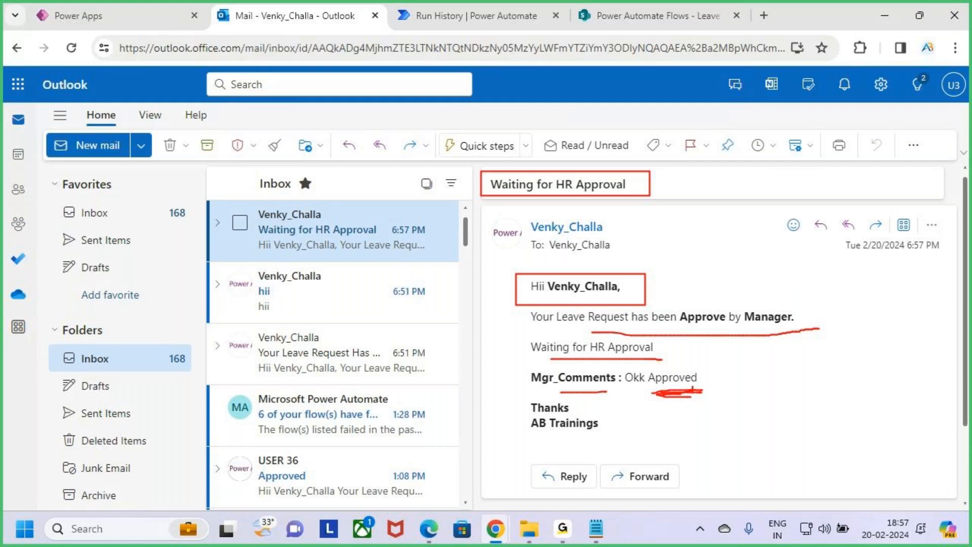
{"action": "left_click", "coordinate": [653, 15]}
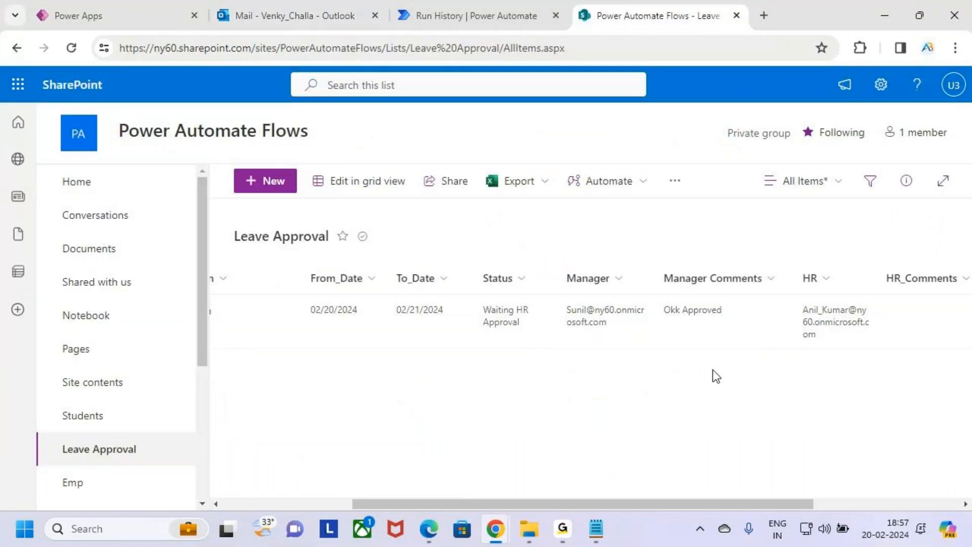
{"action": "mouse_move", "coordinate": [645, 289]}
{"action": "left_mouse_down"}
{"action": "mouse_move", "coordinate": [752, 341]}
{"action": "mouse_move", "coordinate": [754, 292]}
{"action": "left_mouse_up"}
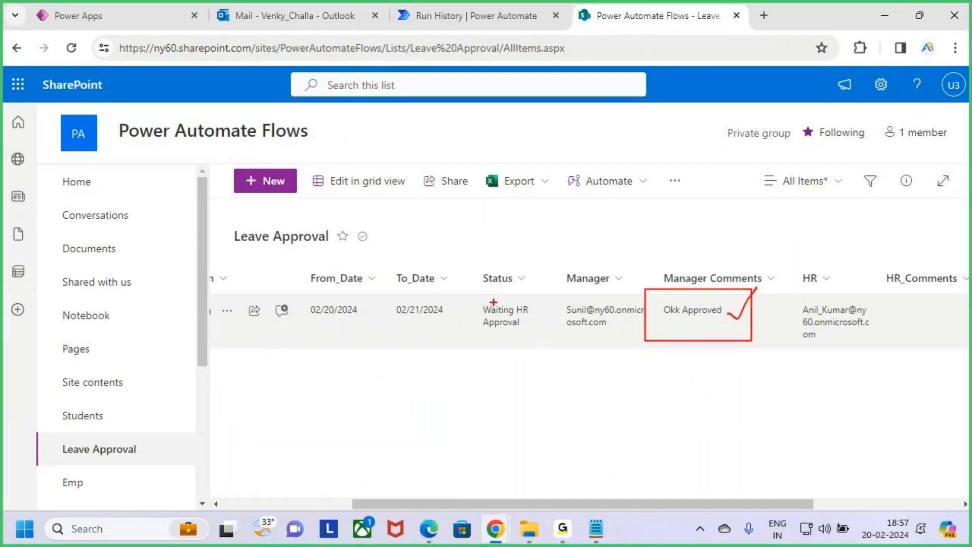
{"action": "left_click_drag", "start_coordinate": [463, 292], "coordinate": [549, 343]}
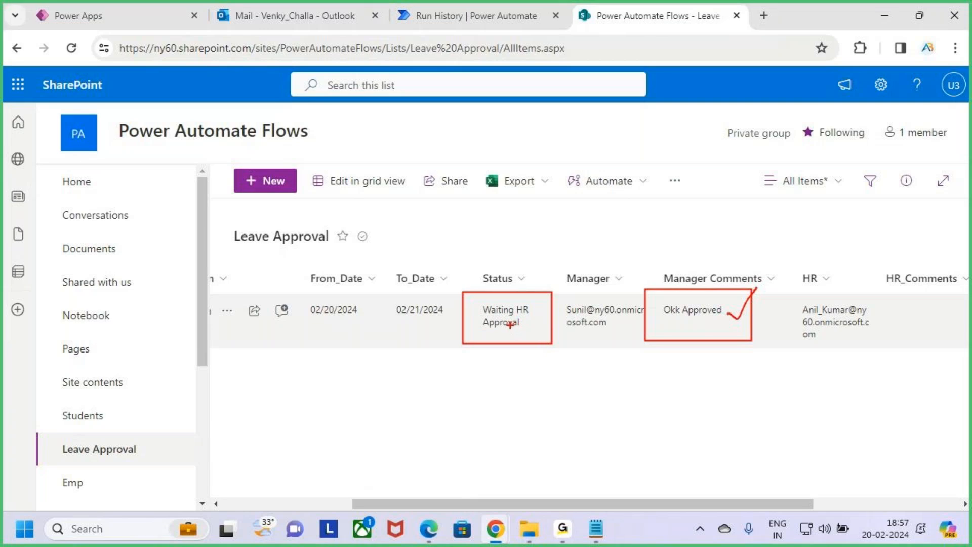
{"action": "key", "text": "Escape"}
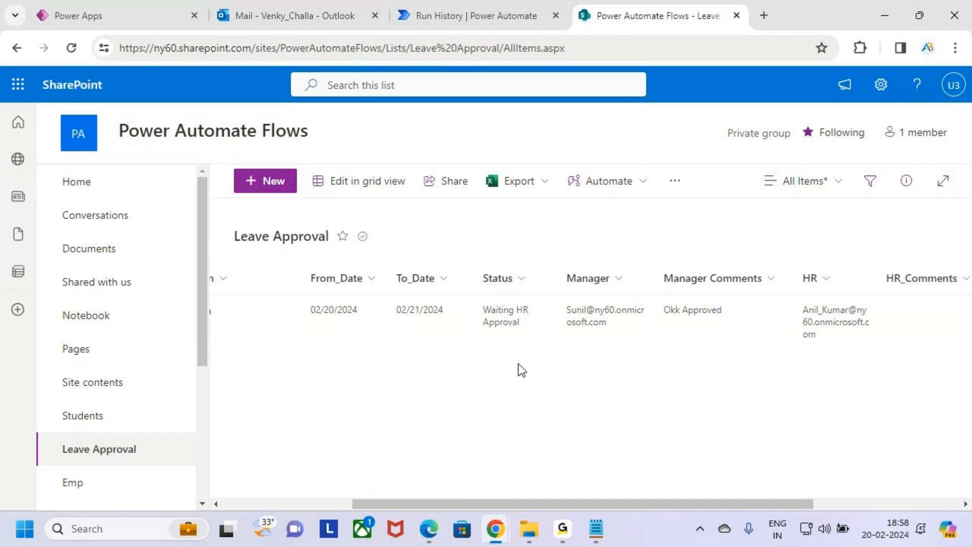
{"action": "key", "text": "ctrl+2"}
{"action": "left_click_drag", "start_coordinate": [778, 293], "coordinate": [894, 345]}
{"action": "key", "text": "Escape"}
Bring up the HR approver's Power Automate window and show the Received approvals.
{"action": "left_click", "coordinate": [428, 538]}
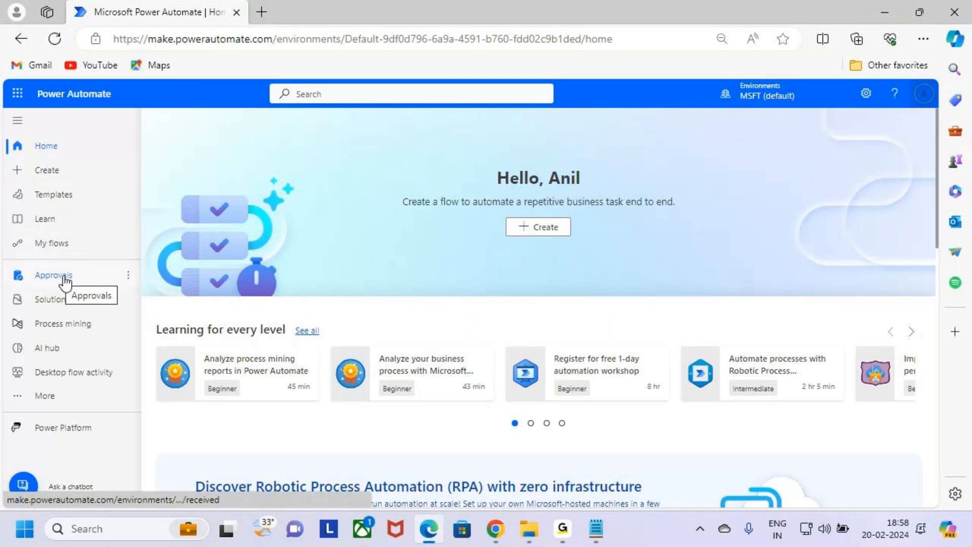
{"action": "key", "text": "ctrl+2"}
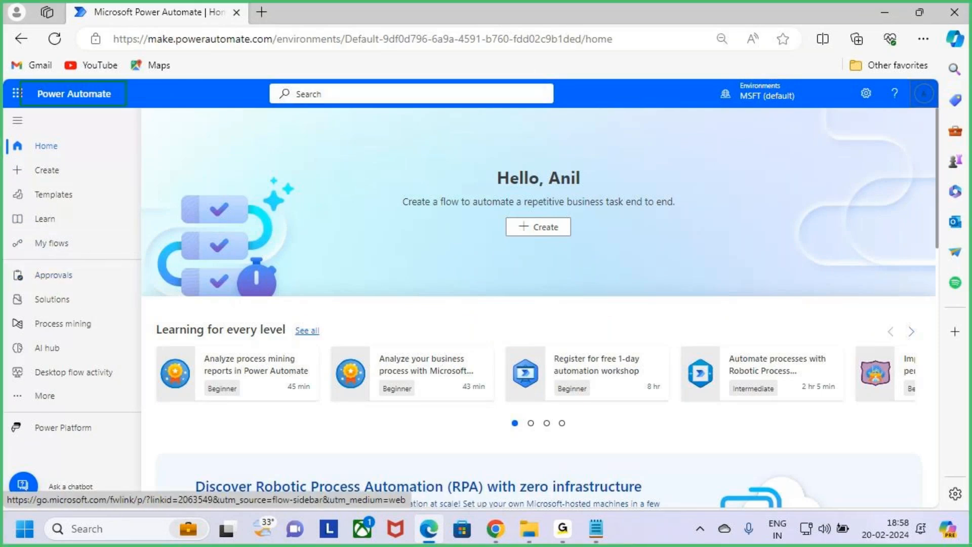
{"action": "key", "text": "Escape"}
{"action": "left_click", "coordinate": [61, 275]}
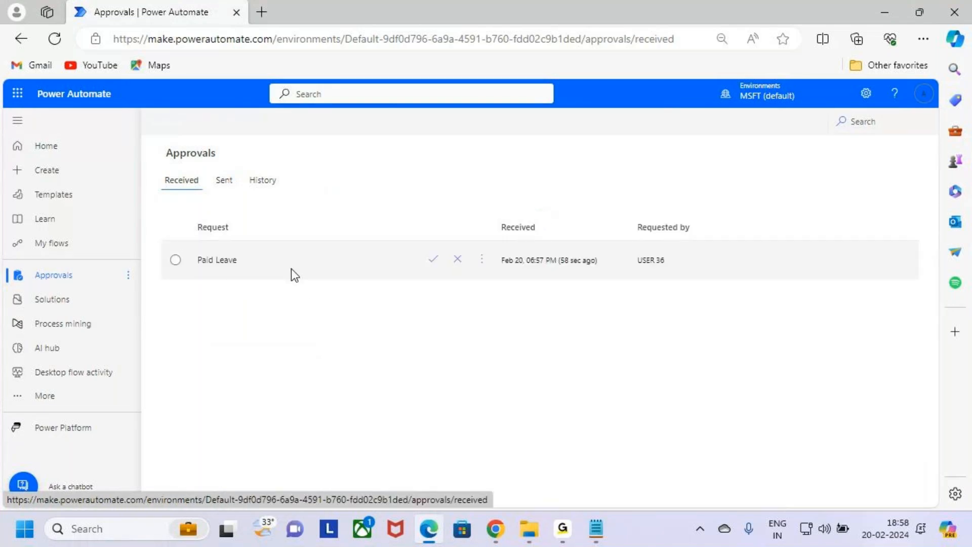
{"action": "key", "text": "ctrl+2"}
{"action": "left_click_drag", "start_coordinate": [184, 270], "coordinate": [251, 276]}
{"action": "key", "text": "Escape"}
Start an Approve response on the Paid Leave request from its row's check mark.
{"action": "mouse_move", "coordinate": [482, 276]}
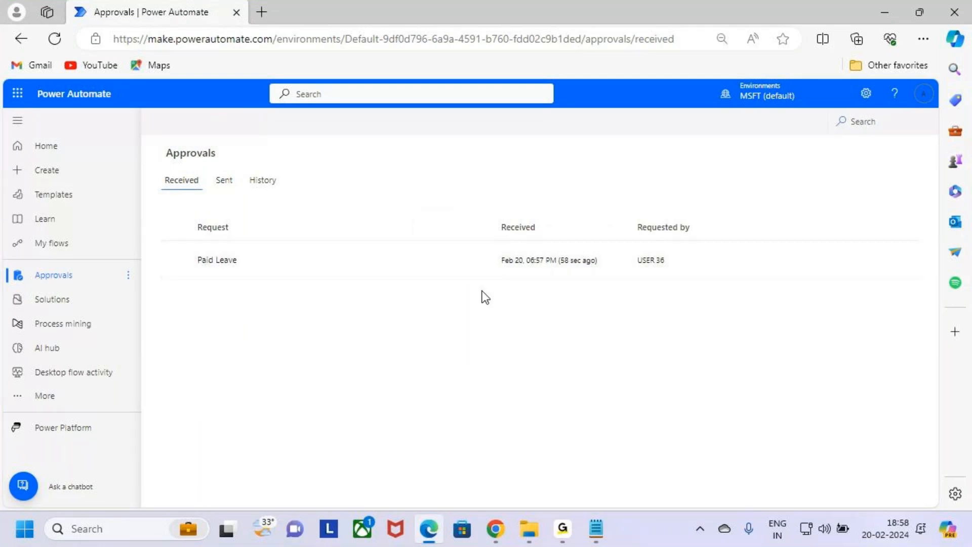
{"action": "mouse_move", "coordinate": [435, 263]}
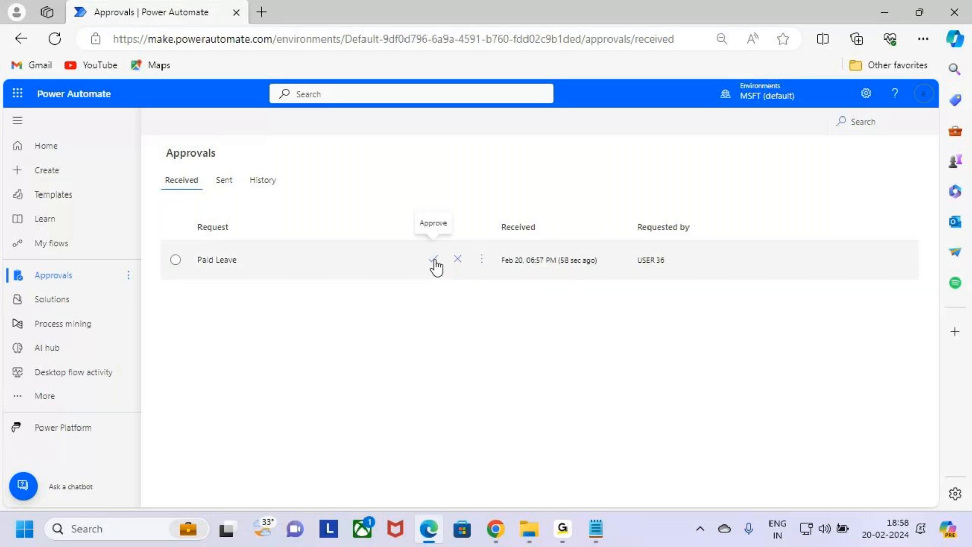
{"action": "key", "text": "ctrl+2"}
{"action": "mouse_move", "coordinate": [417, 248]}
{"action": "left_mouse_down"}
{"action": "mouse_move", "coordinate": [448, 278]}
{"action": "mouse_move", "coordinate": [490, 206]}
{"action": "left_mouse_up"}
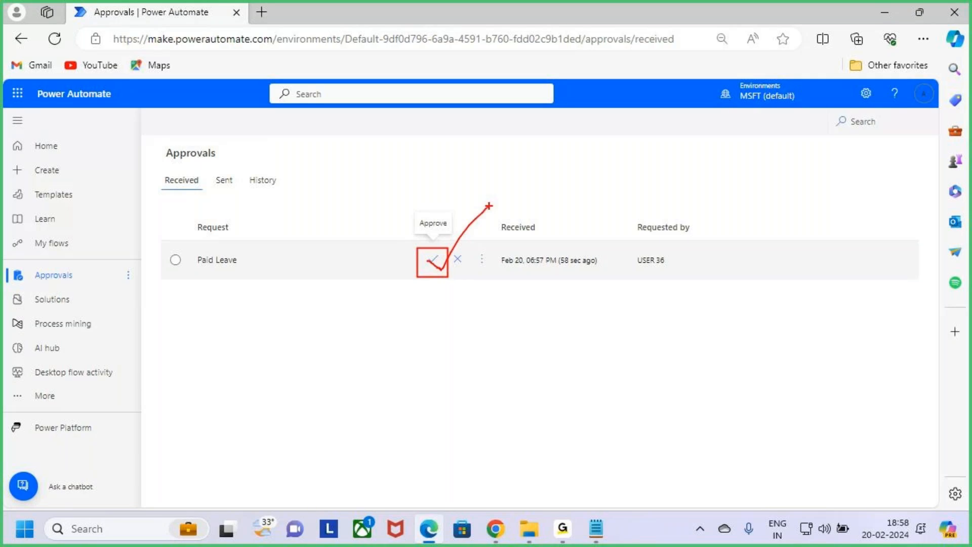
{"action": "key", "text": "Escape"}
{"action": "left_click", "coordinate": [434, 261]}
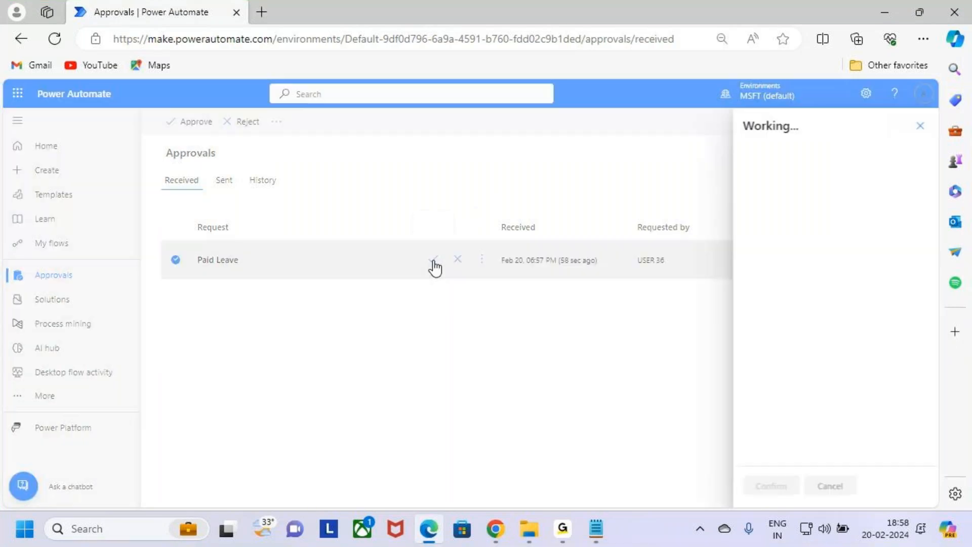
Confirm the approval with the comment 'Okk Approved Enjoy the Occucation.', leaving the spelling unchanged.
{"action": "scroll", "coordinate": [846, 303], "scroll_direction": "down", "scroll_amount": 1}
{"action": "left_click", "coordinate": [799, 387]}
{"action": "type", "text": "Okk Pr"}
{"action": "type", "text": "roved"}
{"action": "key", "text": "BackSpace"}
{"action": "key", "text": "BackSpace"}
{"action": "key", "text": "BackSpace"}
{"action": "key", "text": "BackSpace"}
{"action": "key", "text": "BackSpace"}
{"action": "type", "text": "Approved"}
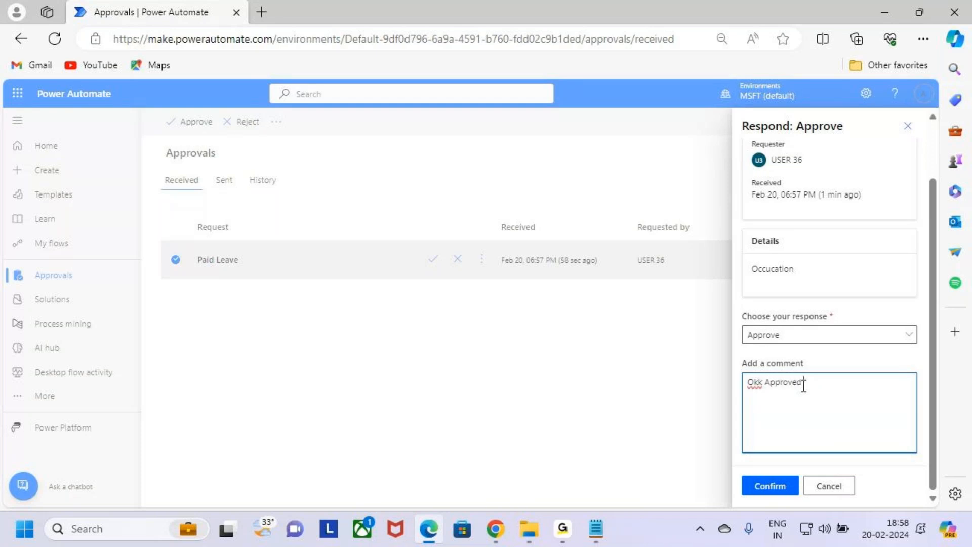
{"action": "type", "text": " Enjoy the Occucation."}
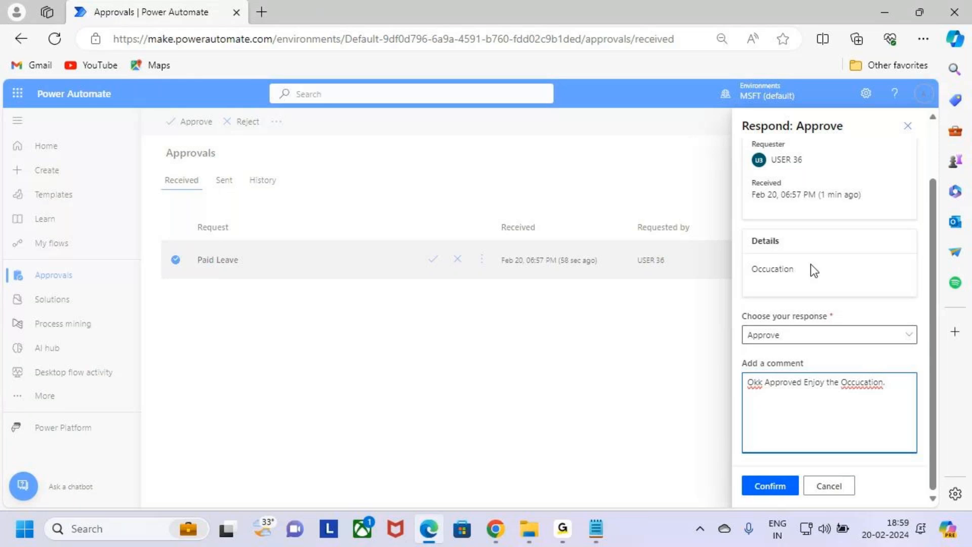
{"action": "right_click", "coordinate": [866, 387]}
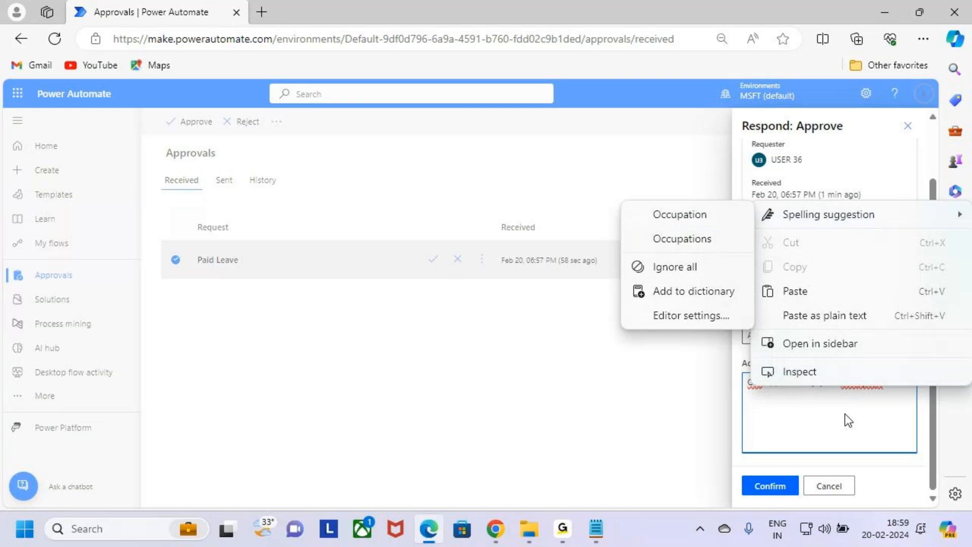
{"action": "left_click", "coordinate": [877, 409]}
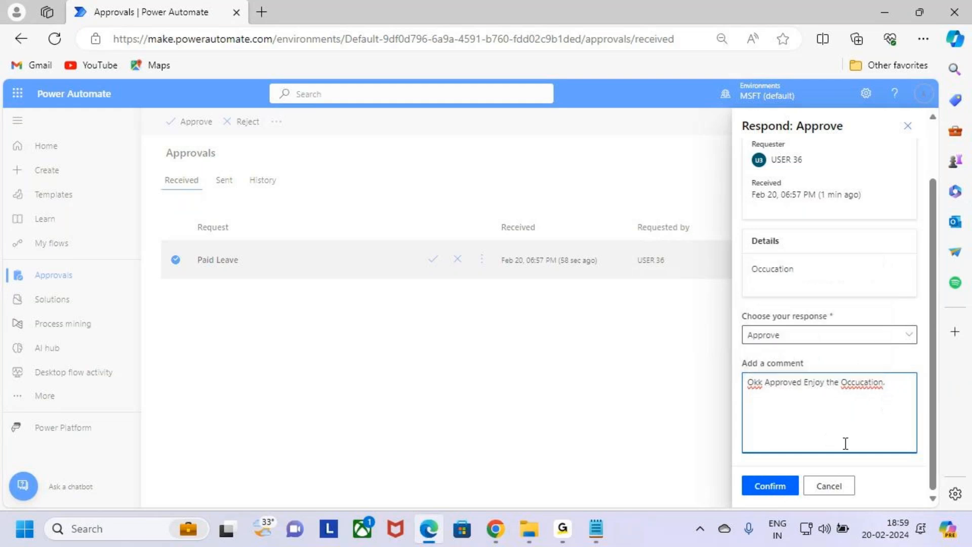
{"action": "left_click", "coordinate": [788, 487]}
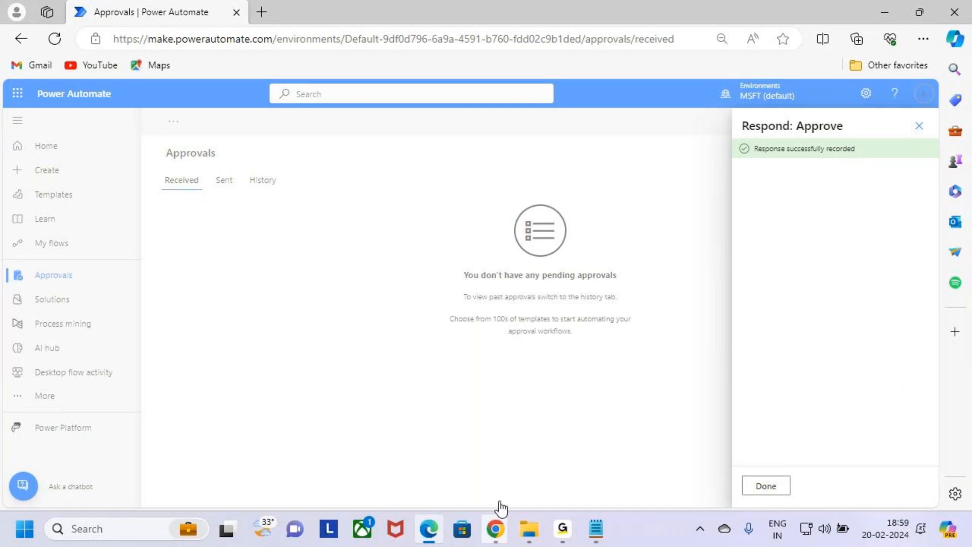
Bring the SharePoint Leave Approval list to the front.
{"action": "mouse_move", "coordinate": [499, 538]}
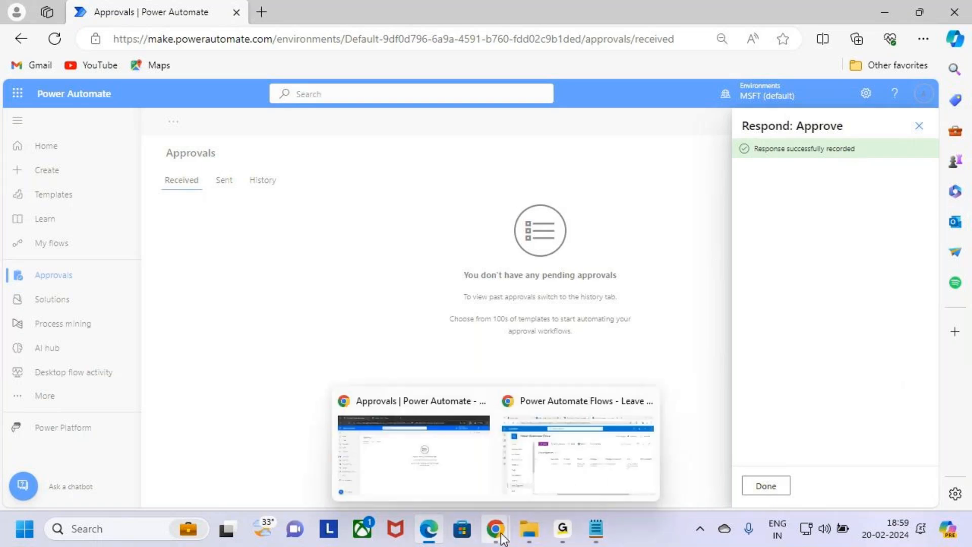
{"action": "left_click", "coordinate": [573, 461]}
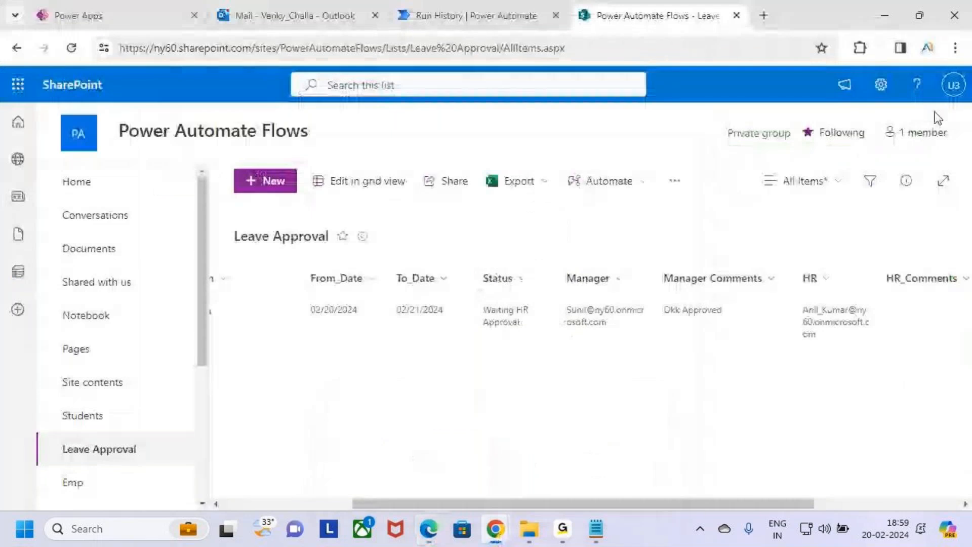
{"action": "left_click", "coordinate": [955, 87]}
{"action": "left_click", "coordinate": [955, 87]}
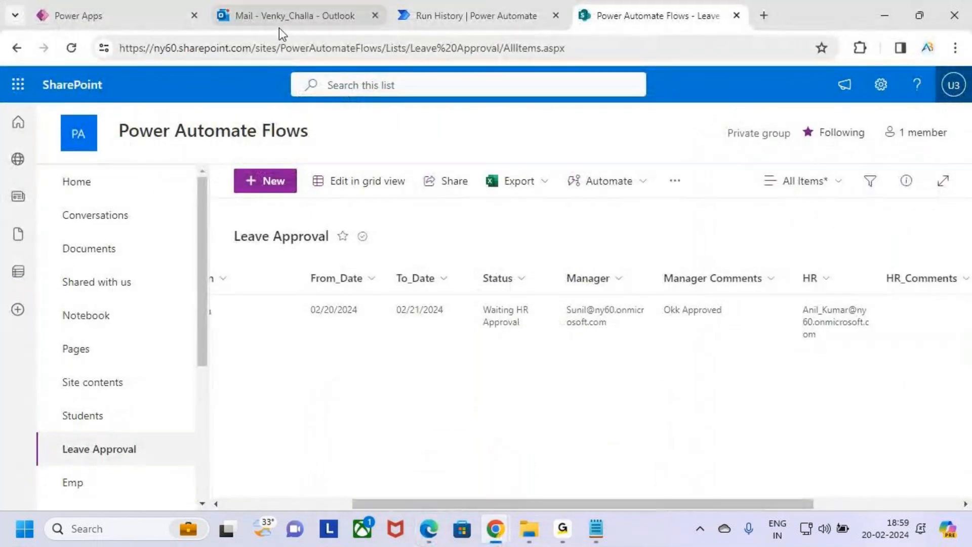
Read the 'Approved' email with HR comment Okk Approved Enjoy the Occucation, then return to SharePoint.
{"action": "left_click", "coordinate": [294, 2]}
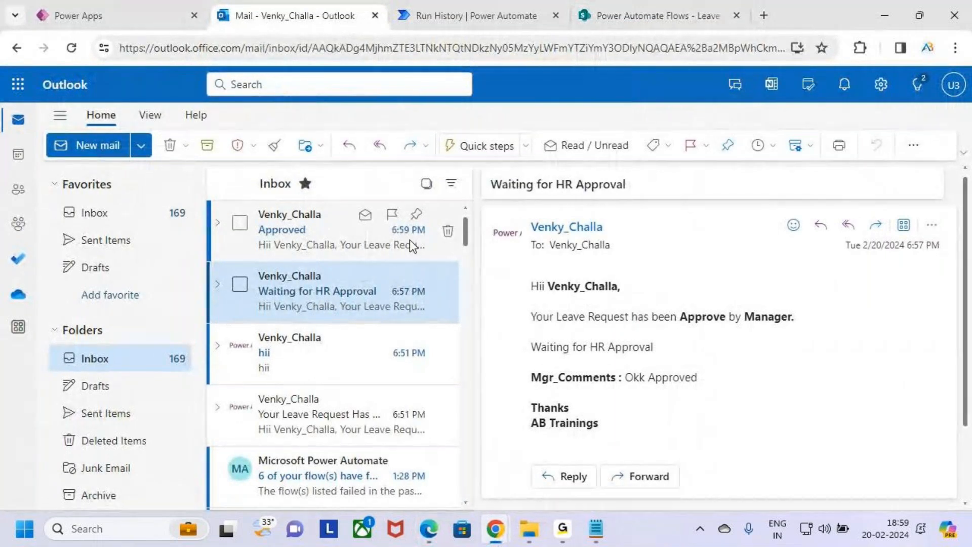
{"action": "left_click", "coordinate": [311, 231]}
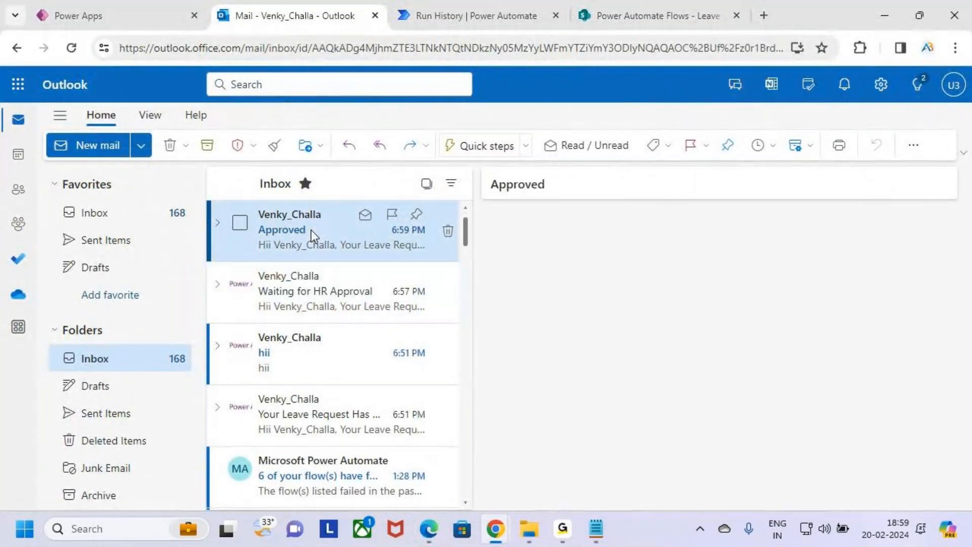
{"action": "key", "text": "ctrl+2"}
{"action": "left_click_drag", "start_coordinate": [480, 174], "coordinate": [566, 191]}
{"action": "left_click_drag", "start_coordinate": [520, 280], "coordinate": [636, 303]}
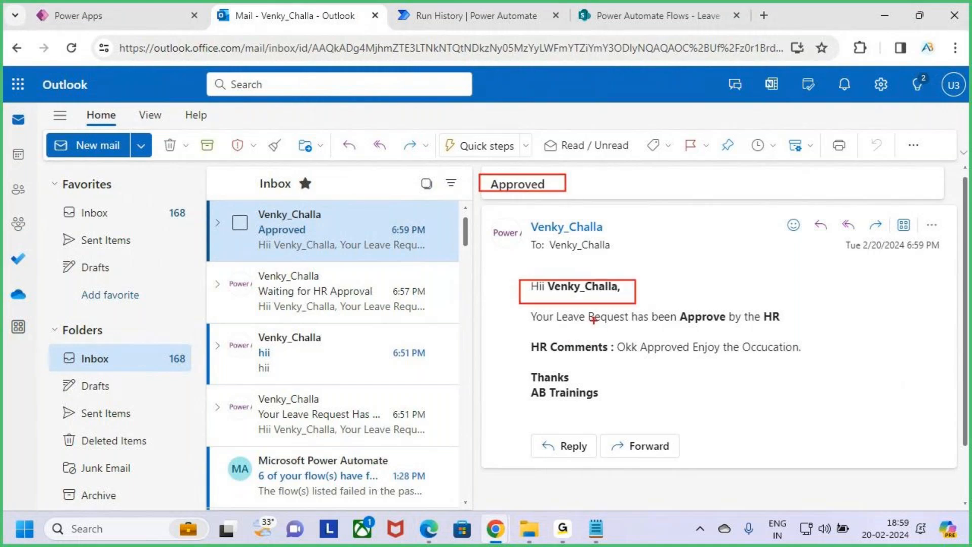
{"action": "left_click_drag", "start_coordinate": [530, 309], "coordinate": [804, 328]}
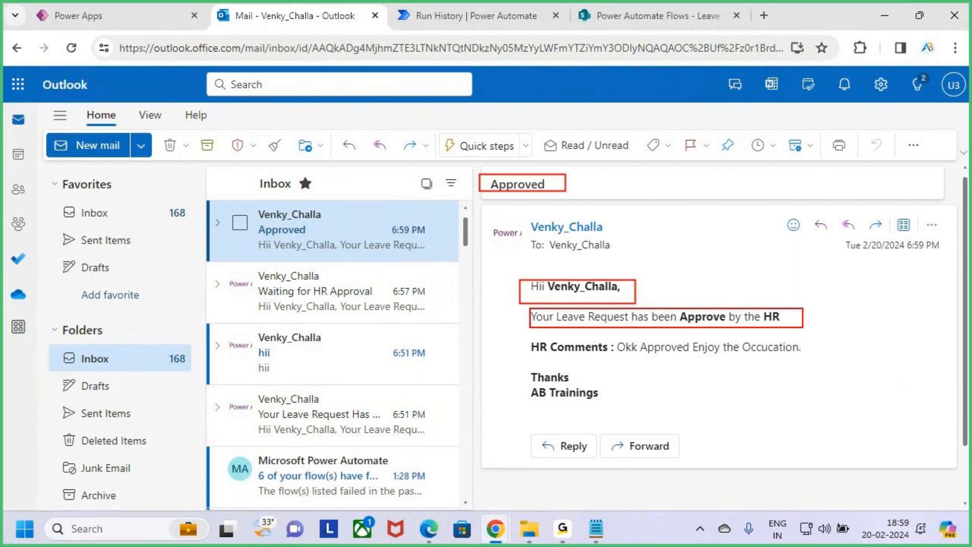
{"action": "left_click_drag", "start_coordinate": [556, 360], "coordinate": [805, 356]}
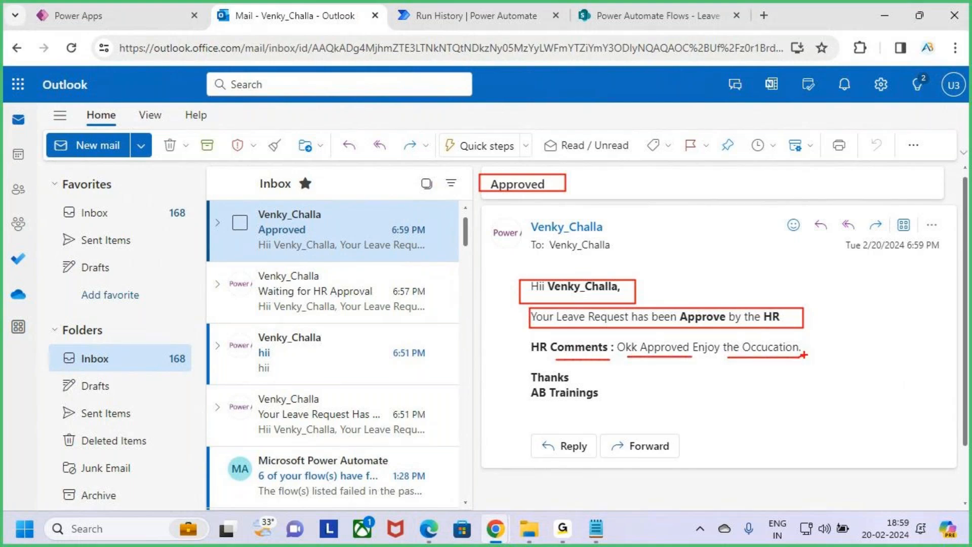
{"action": "key", "text": "Escape"}
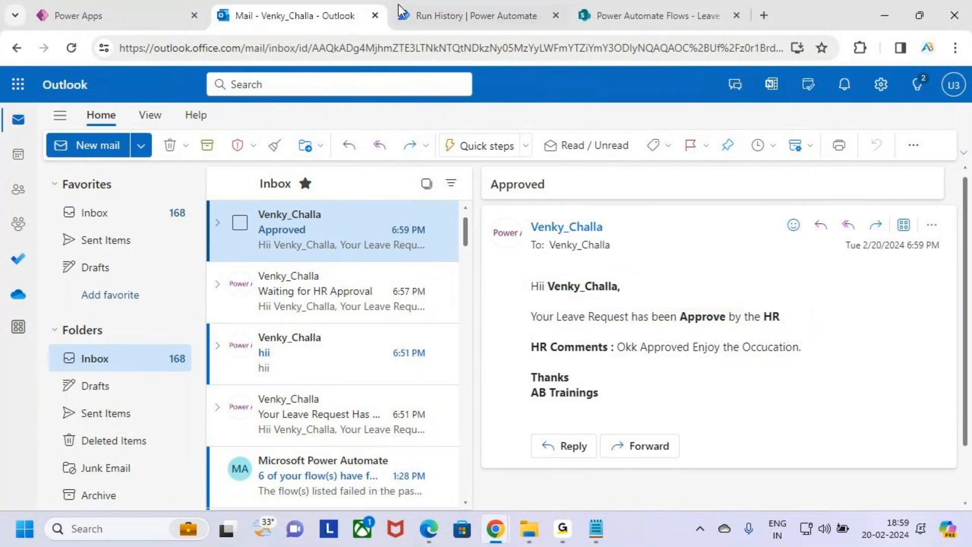
{"action": "left_click", "coordinate": [639, 15]}
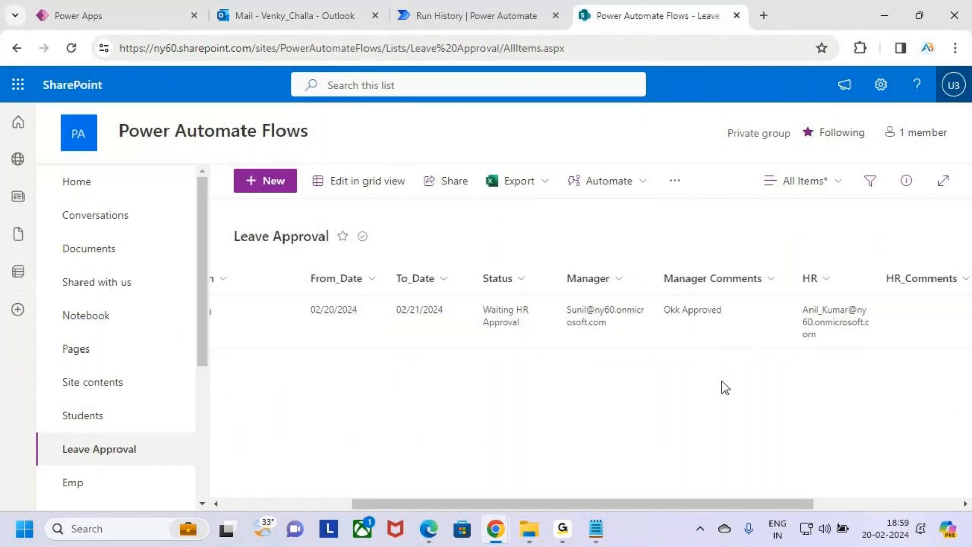
Scroll the leave item right to check HR_Comments is filled and Status reads Approve.
{"action": "left_click_drag", "start_coordinate": [758, 497], "coordinate": [815, 499]}
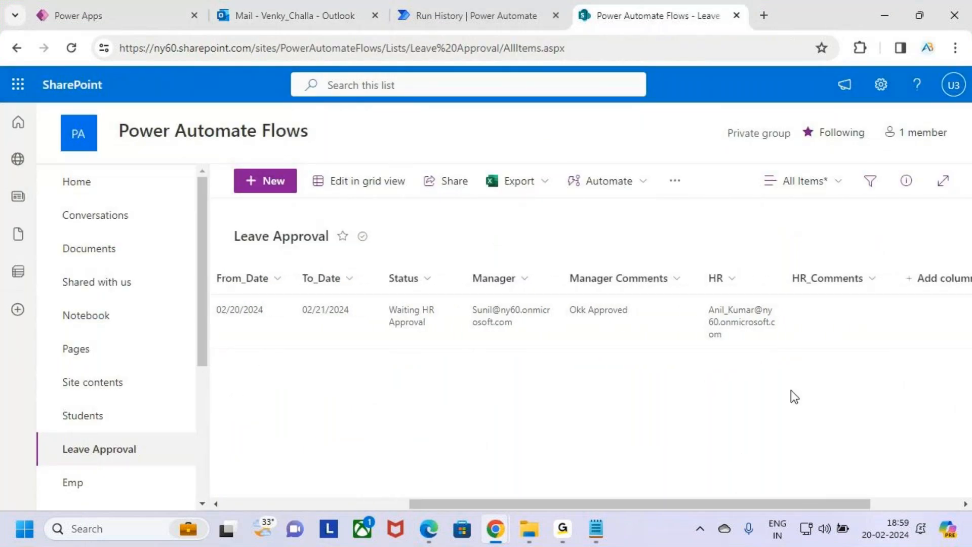
{"action": "key", "text": "ctrl+2"}
{"action": "left_click_drag", "start_coordinate": [783, 291], "coordinate": [900, 340]}
{"action": "key", "text": "Escape"}
{"action": "key", "text": "ctrl+2"}
{"action": "mouse_move", "coordinate": [784, 294]}
{"action": "left_mouse_down"}
{"action": "mouse_move", "coordinate": [814, 320]}
{"action": "mouse_move", "coordinate": [906, 336]}
{"action": "left_mouse_up"}
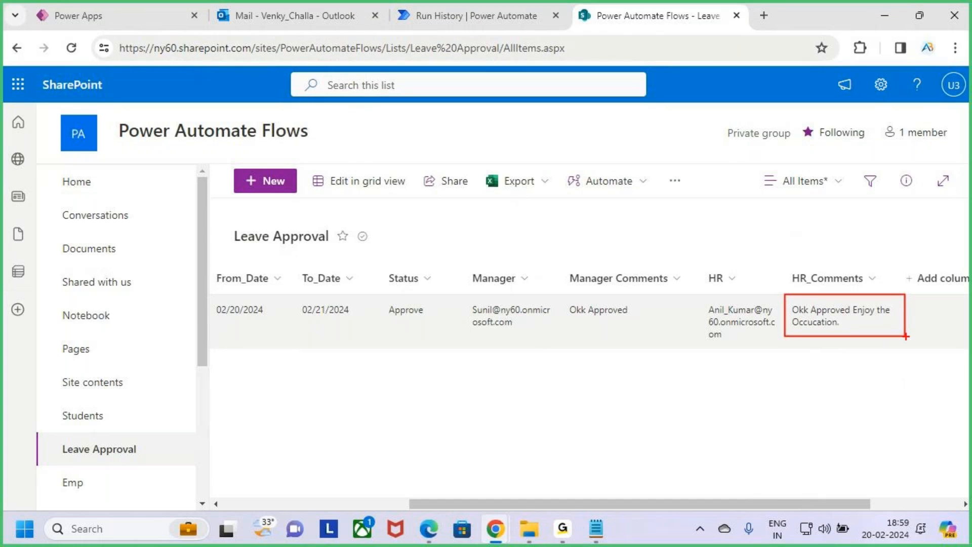
{"action": "key", "text": "Escape"}
{"action": "mouse_move", "coordinate": [649, 504]}
{"action": "left_mouse_down"}
{"action": "mouse_move", "coordinate": [613, 504]}
{"action": "mouse_move", "coordinate": [368, 393]}
{"action": "left_mouse_up"}
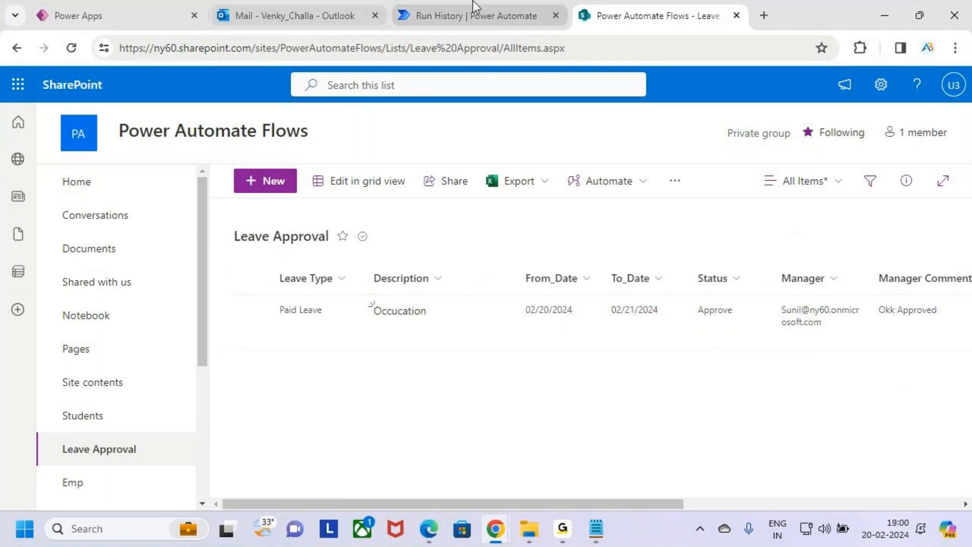
Show the Multi Level Approval flow's run history with its successful run.
{"action": "left_click", "coordinate": [473, 1]}
{"action": "key", "text": "ctrl+2"}
{"action": "left_click_drag", "start_coordinate": [148, 114], "coordinate": [279, 150]}
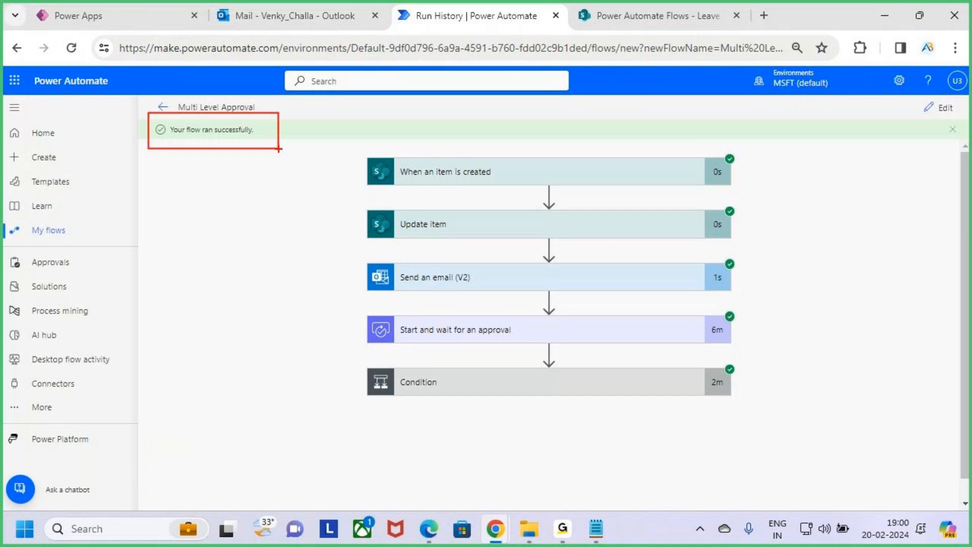
{"action": "left_click", "coordinate": [69, 8]}
{"action": "mouse_move", "coordinate": [196, 174]}
{"action": "left_mouse_down"}
{"action": "mouse_move", "coordinate": [673, 402]}
{"action": "mouse_move", "coordinate": [746, 409]}
{"action": "left_mouse_up"}
{"action": "key", "text": "Escape"}
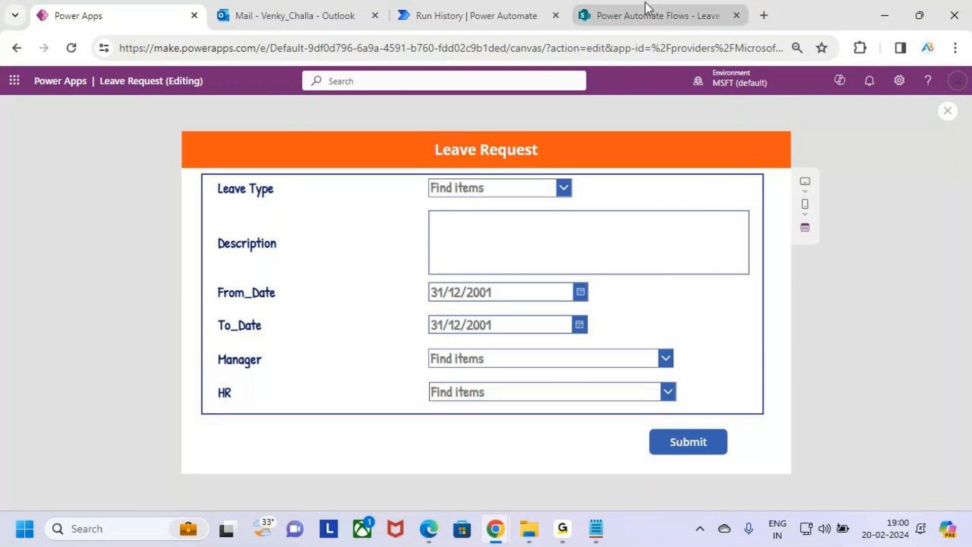
{"action": "left_click", "coordinate": [648, 13]}
{"action": "mouse_move", "coordinate": [262, 263]}
{"action": "left_mouse_down"}
{"action": "mouse_move", "coordinate": [786, 379]}
{"action": "mouse_move", "coordinate": [908, 363]}
{"action": "mouse_move", "coordinate": [919, 374]}
{"action": "left_mouse_up"}
{"action": "key", "text": "Escape"}
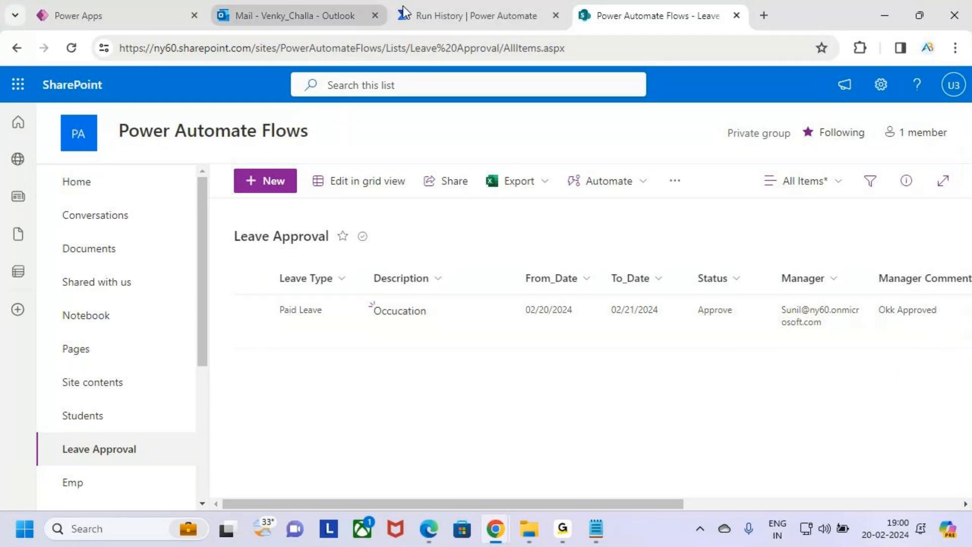
{"action": "left_click", "coordinate": [484, 3]}
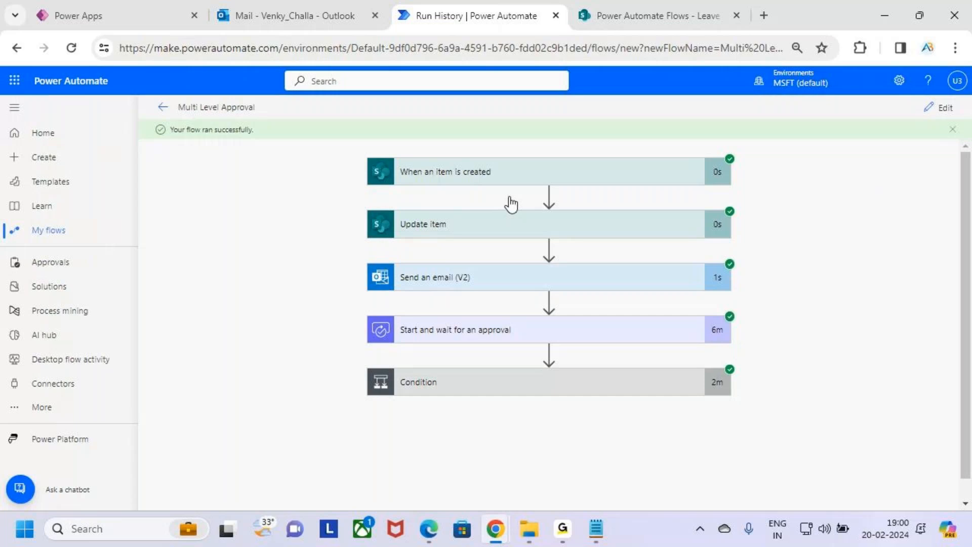
{"action": "key", "text": "ctrl+2"}
{"action": "left_click_drag", "start_coordinate": [379, 258], "coordinate": [665, 302]}
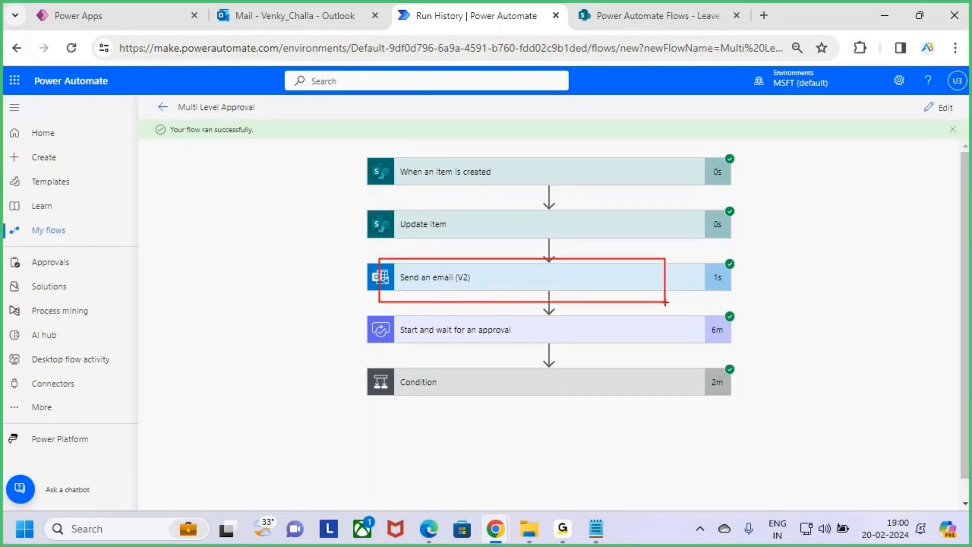
{"action": "left_click_drag", "start_coordinate": [442, 337], "coordinate": [500, 336]}
{"action": "key", "text": "Escape"}
Expand the top-level Condition step to see its result.
{"action": "left_click", "coordinate": [515, 389]}
{"action": "scroll", "coordinate": [514, 385], "scroll_direction": "down", "scroll_amount": 2}
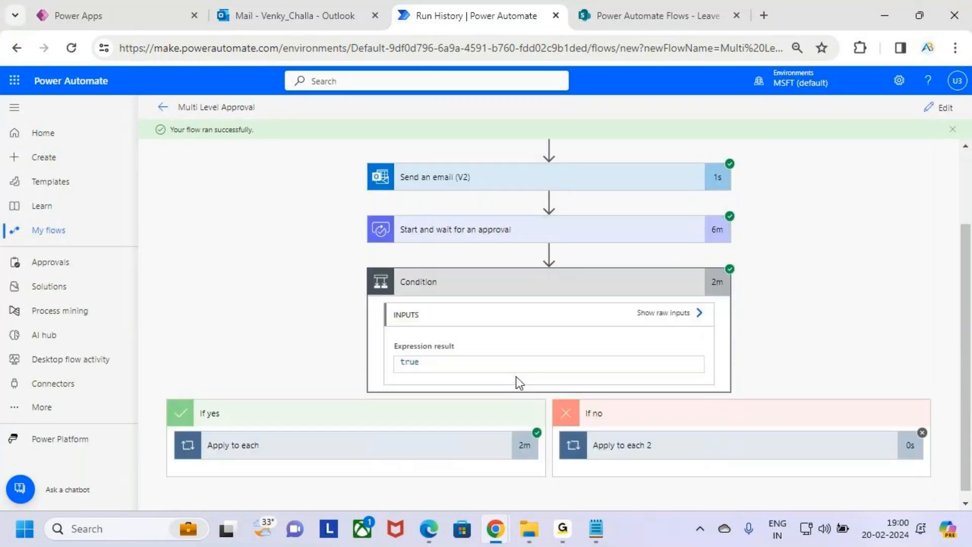
{"action": "key", "text": "ctrl+2"}
{"action": "left_click_drag", "start_coordinate": [403, 361], "coordinate": [420, 361]}
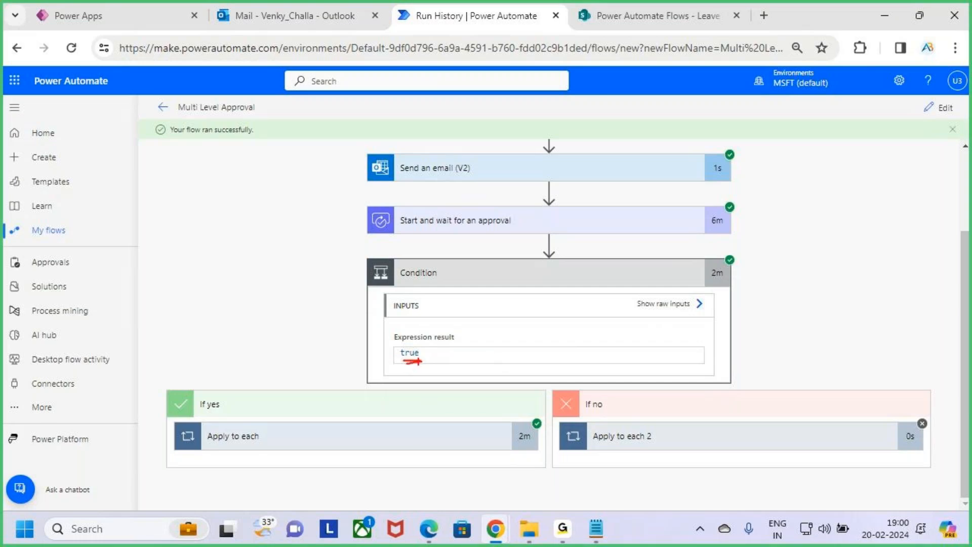
{"action": "key", "text": "Escape"}
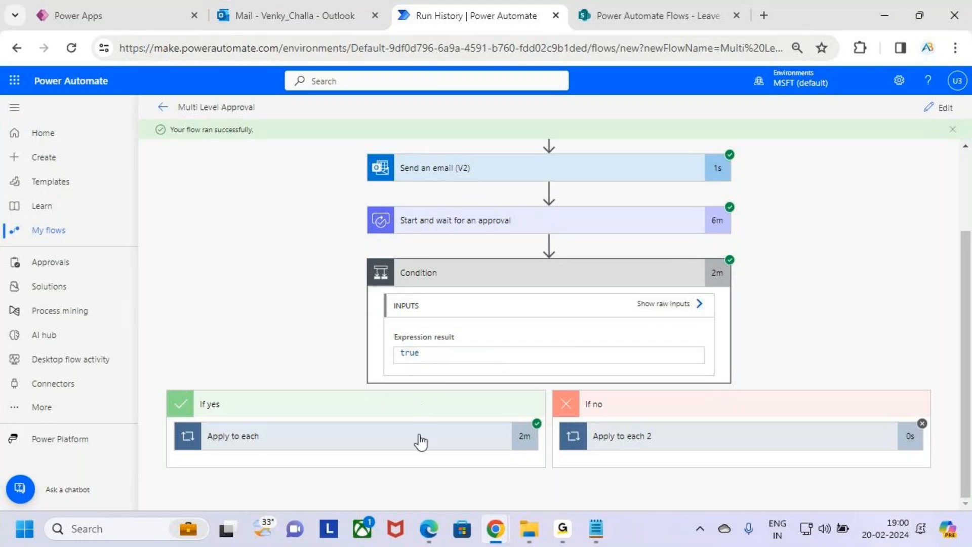
Inspect the Update item 2 and Send an email (V2) 2 inputs inside Apply to each.
{"action": "left_click", "coordinate": [420, 442]}
{"action": "scroll", "coordinate": [439, 404], "scroll_direction": "down", "scroll_amount": 5}
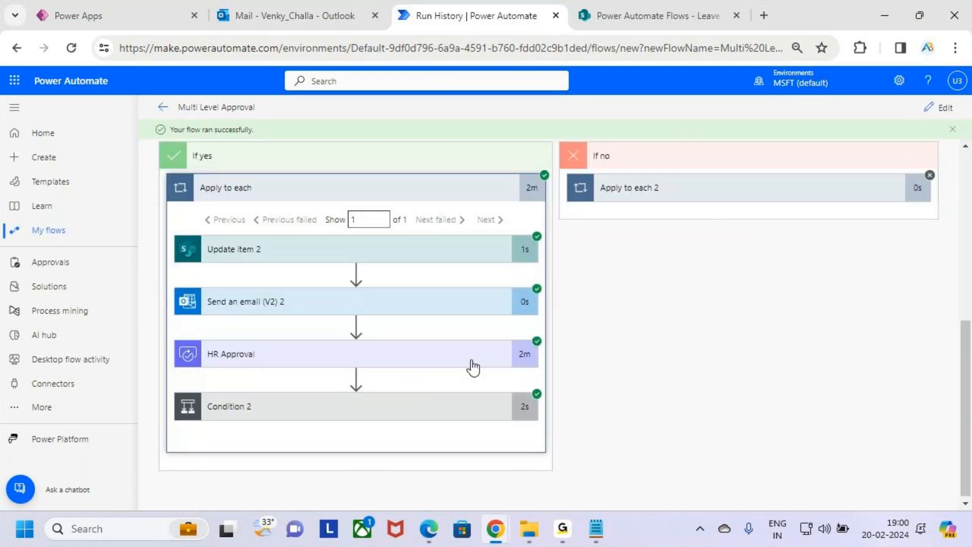
{"action": "left_click", "coordinate": [401, 251]}
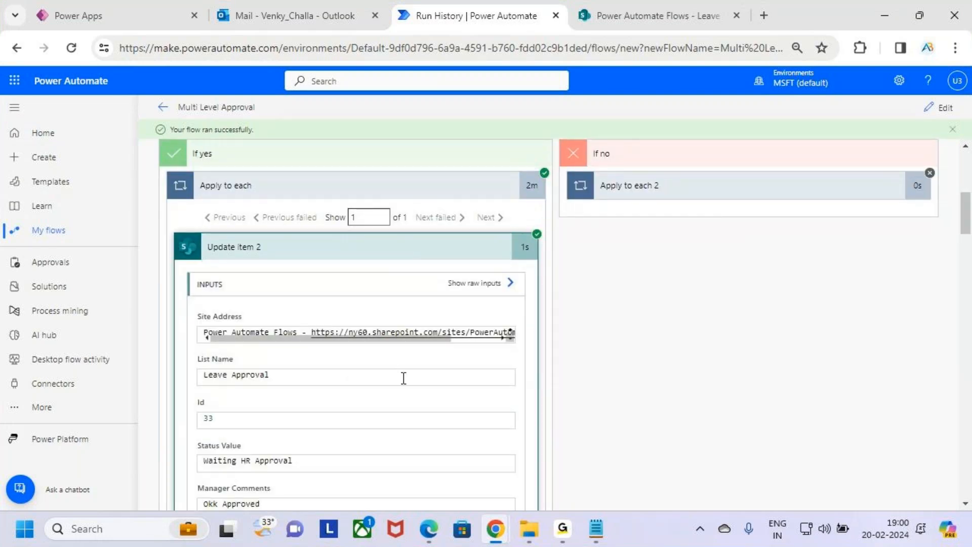
{"action": "scroll", "coordinate": [404, 380], "scroll_direction": "down", "scroll_amount": 3}
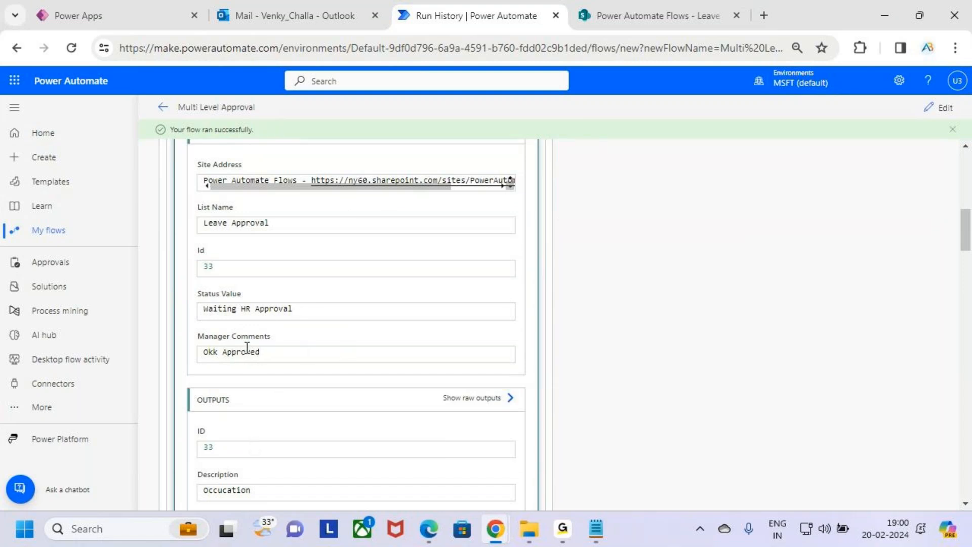
{"action": "scroll", "coordinate": [378, 287], "scroll_direction": "up", "scroll_amount": 3}
{"action": "left_click", "coordinate": [364, 248]}
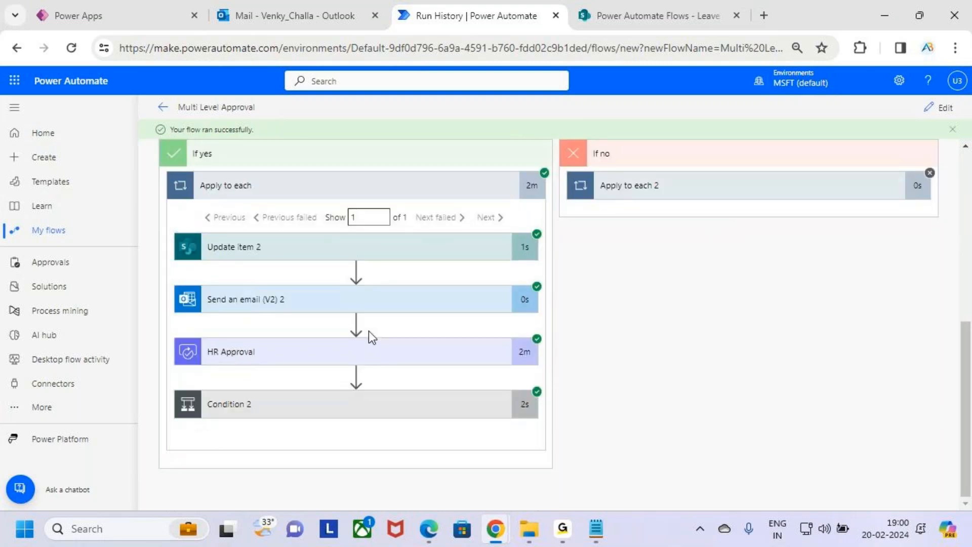
{"action": "left_click", "coordinate": [342, 306]}
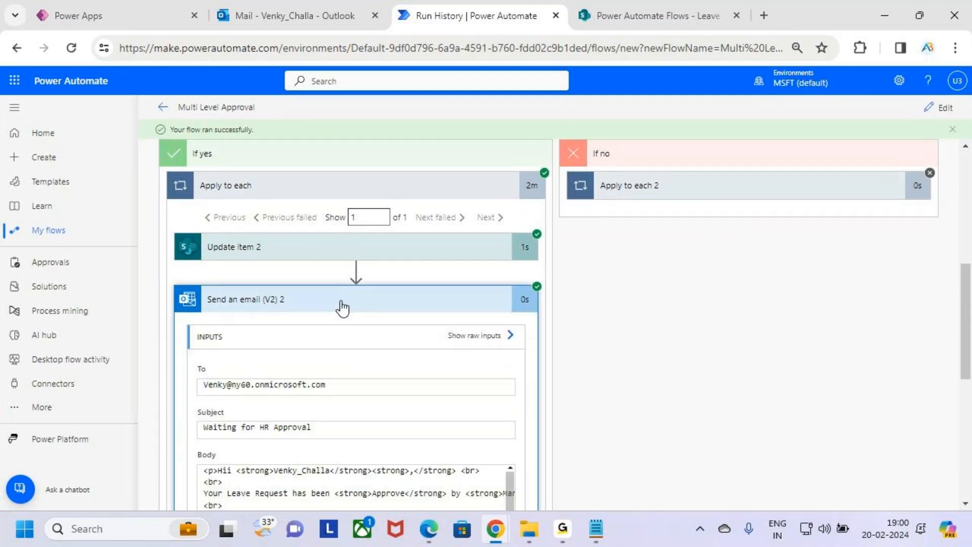
{"action": "scroll", "coordinate": [344, 329], "scroll_direction": "down", "scroll_amount": 5}
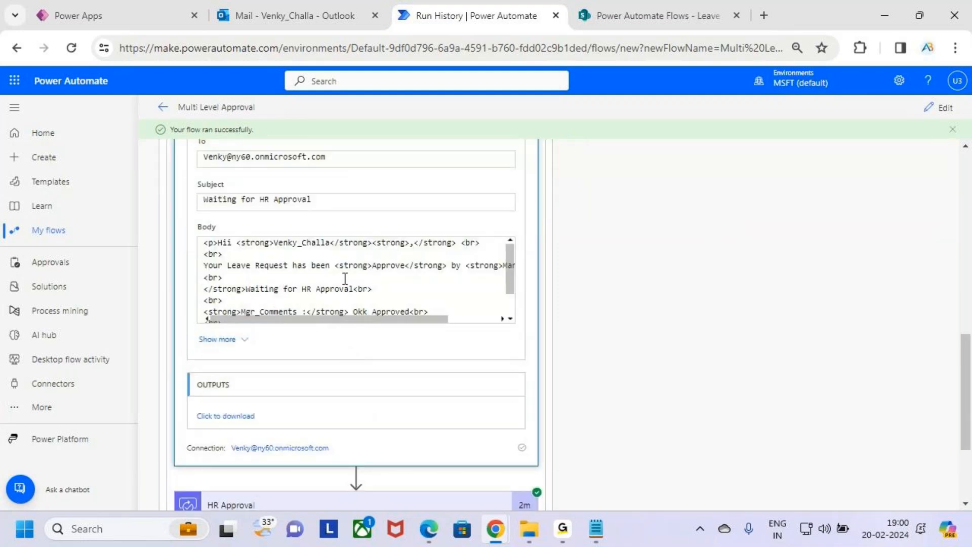
{"action": "scroll", "coordinate": [543, 335], "scroll_direction": "up", "scroll_amount": 4}
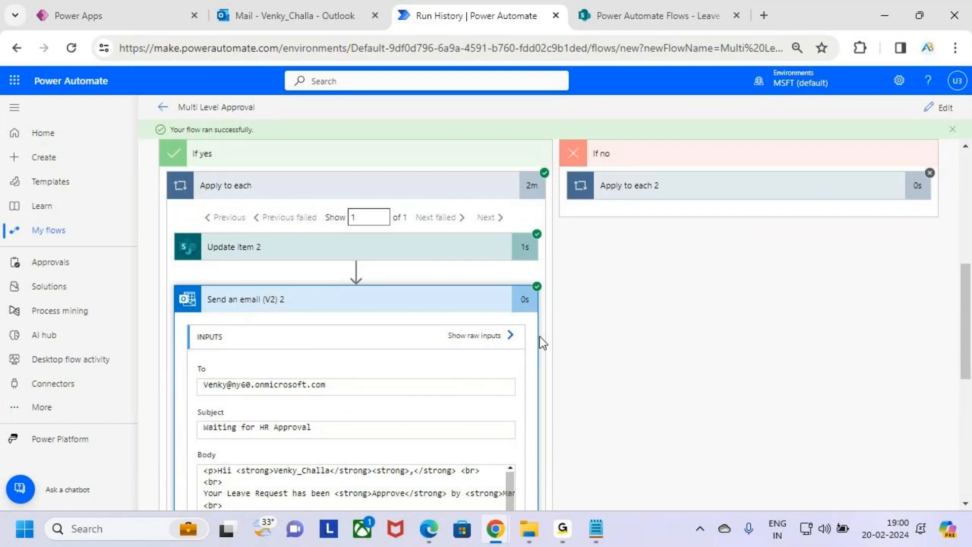
{"action": "left_click", "coordinate": [401, 300]}
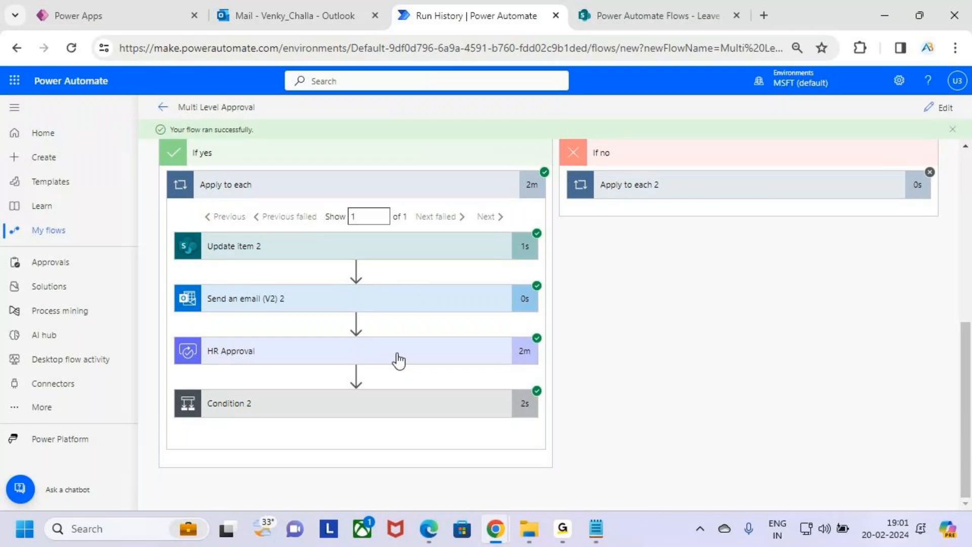
Reveal and underline the Skipped status of Apply to each 2 in the If no branch.
{"action": "scroll", "coordinate": [695, 305], "scroll_direction": "up", "scroll_amount": 3}
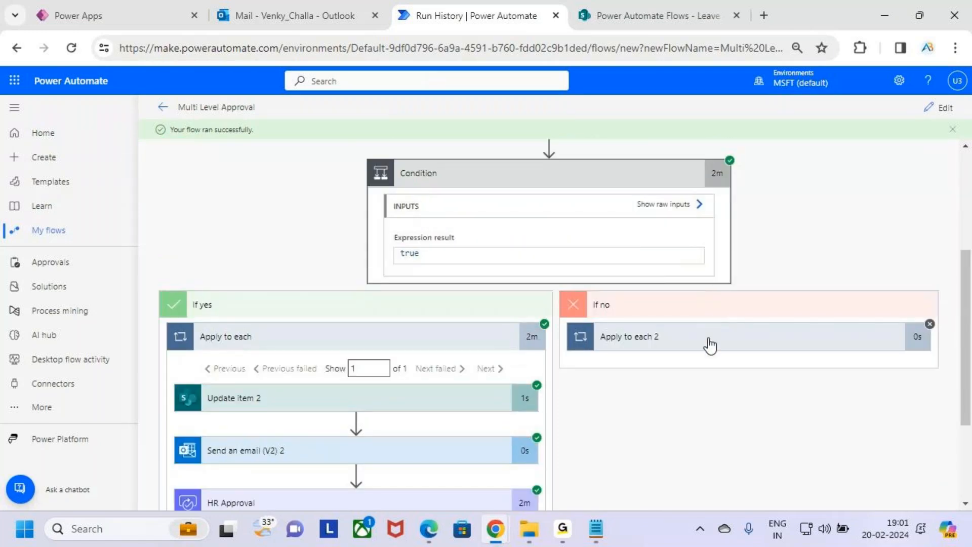
{"action": "left_click", "coordinate": [710, 345]}
{"action": "scroll", "coordinate": [709, 303], "scroll_direction": "down", "scroll_amount": 2}
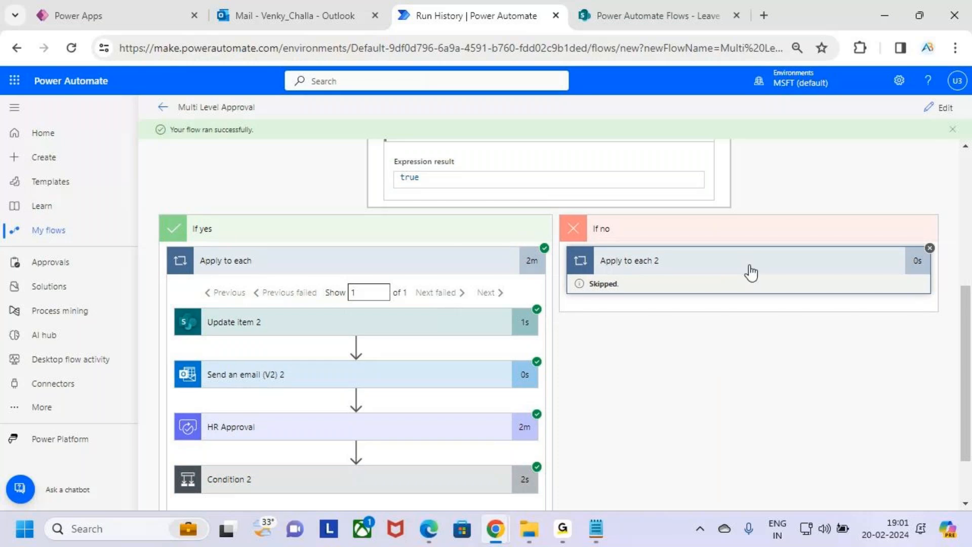
{"action": "key", "text": "ctrl+2"}
{"action": "left_click_drag", "start_coordinate": [589, 290], "coordinate": [610, 291]}
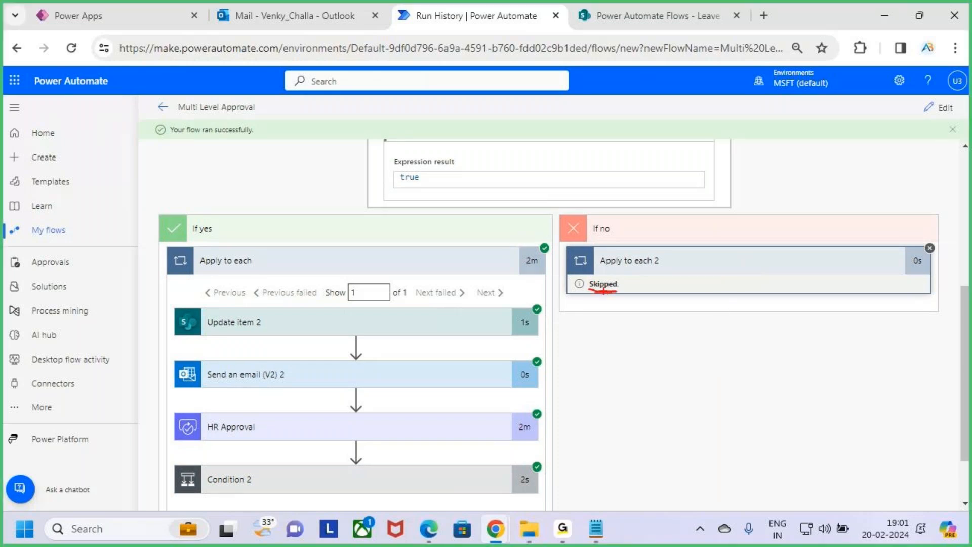
{"action": "key", "text": "Escape"}
Annotate the Condition's true result and point from Apply to each toward the If no branch.
{"action": "scroll", "coordinate": [581, 247], "scroll_direction": "up", "scroll_amount": 2}
{"action": "key", "text": "ctrl+2"}
{"action": "left_click_drag", "start_coordinate": [434, 258], "coordinate": [476, 247]}
{"action": "left_click_drag", "start_coordinate": [223, 345], "coordinate": [287, 253]}
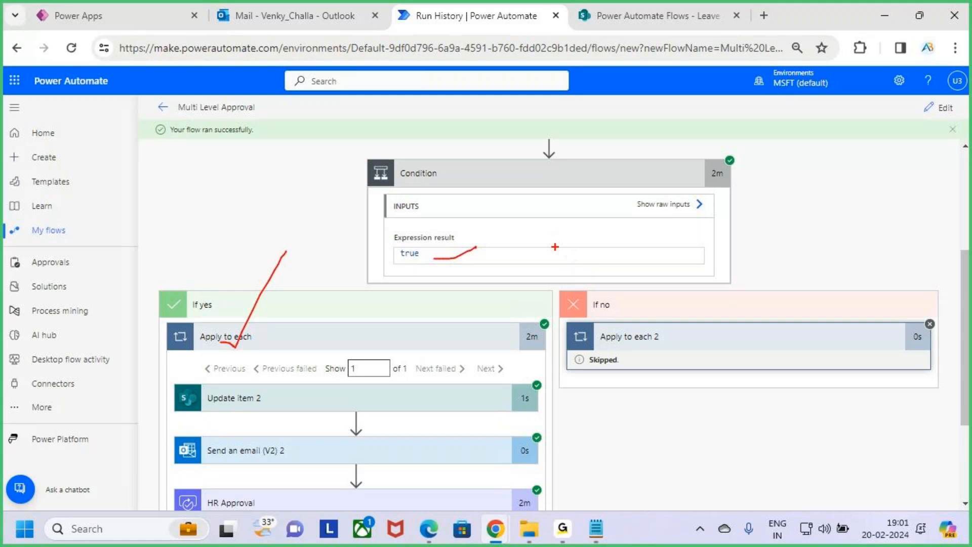
{"action": "mouse_move", "coordinate": [539, 252]}
{"action": "left_mouse_down"}
{"action": "mouse_move", "coordinate": [569, 276]}
{"action": "mouse_move", "coordinate": [579, 264]}
{"action": "mouse_move", "coordinate": [613, 274]}
{"action": "left_mouse_up"}
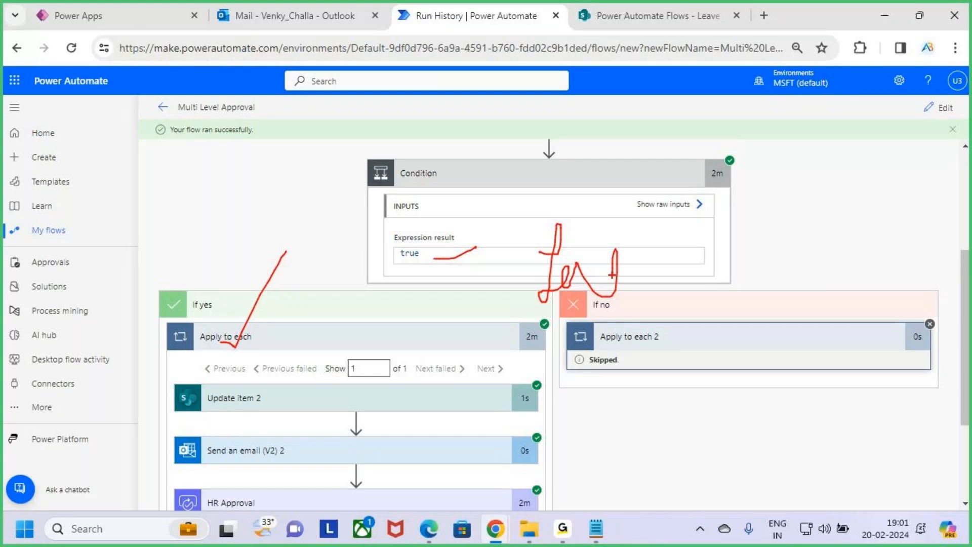
{"action": "key", "text": "Escape"}
{"action": "scroll", "coordinate": [420, 374], "scroll_direction": "down", "scroll_amount": 1}
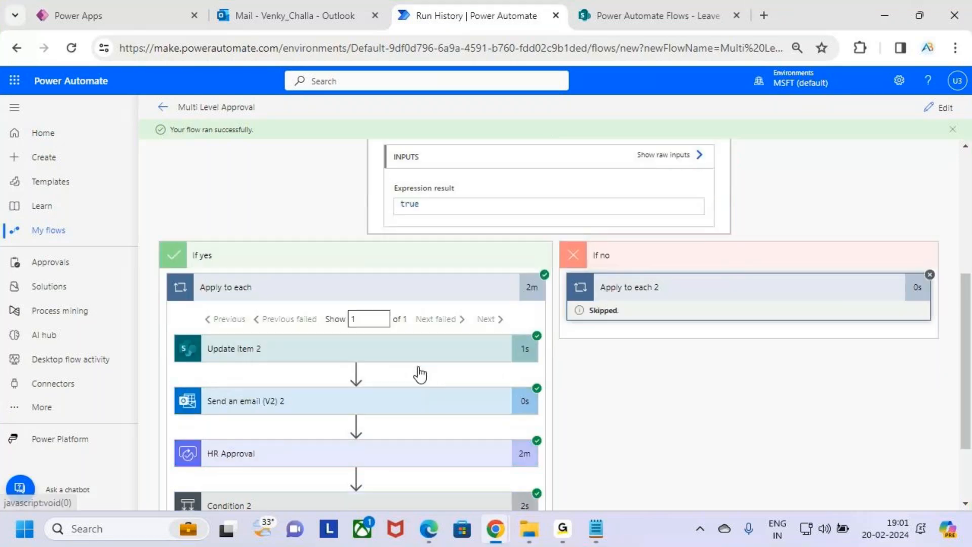
{"action": "scroll", "coordinate": [373, 360], "scroll_direction": "down", "scroll_amount": 2}
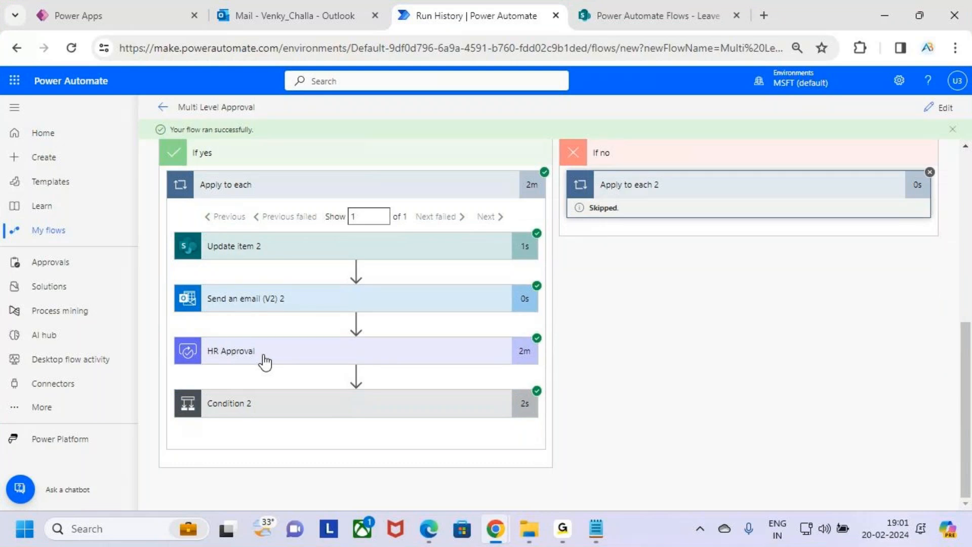
Expand Condition 2 and mark its true result, Apply to each 3's 2s duration, and crossed-out Apply to each 4.
{"action": "left_click", "coordinate": [345, 400]}
{"action": "scroll", "coordinate": [612, 340], "scroll_direction": "down", "scroll_amount": 3}
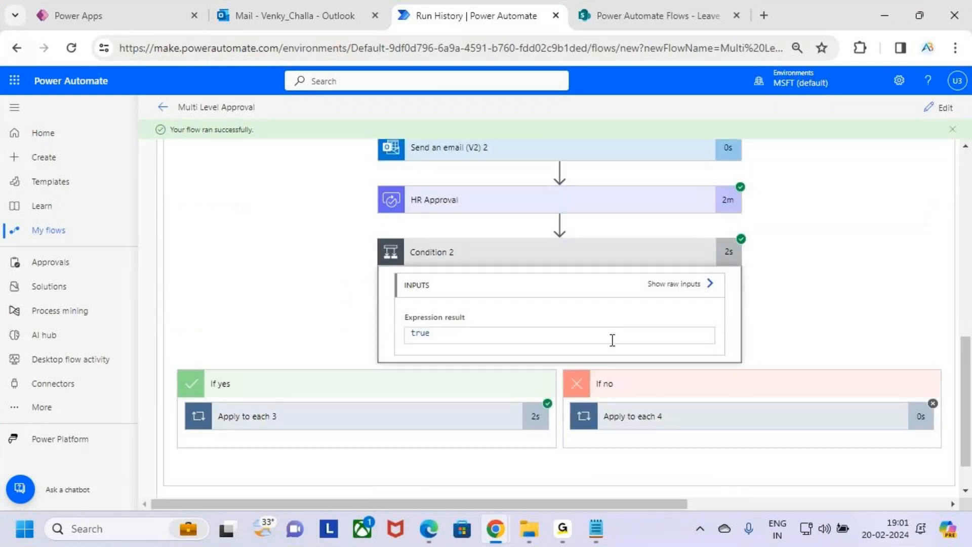
{"action": "scroll", "coordinate": [447, 403], "scroll_direction": "down", "scroll_amount": 1}
{"action": "key", "text": "ctrl+2"}
{"action": "left_click_drag", "start_coordinate": [539, 371], "coordinate": [552, 361]}
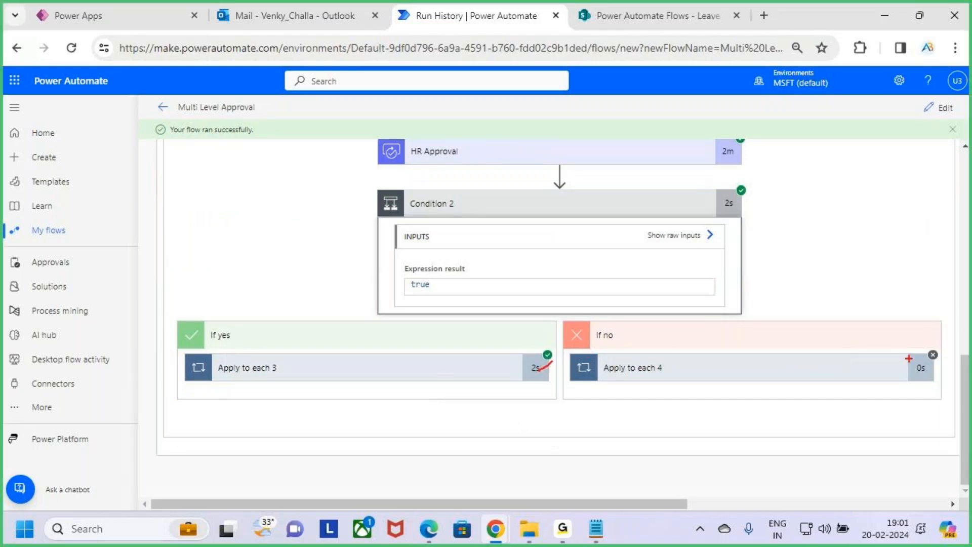
{"action": "left_click_drag", "start_coordinate": [924, 351], "coordinate": [946, 363]}
{"action": "left_click_drag", "start_coordinate": [941, 341], "coordinate": [920, 381]}
{"action": "key", "text": "Escape"}
{"action": "key", "text": "ctrl+2"}
{"action": "left_click_drag", "start_coordinate": [415, 296], "coordinate": [452, 288]}
{"action": "key", "text": "Escape"}
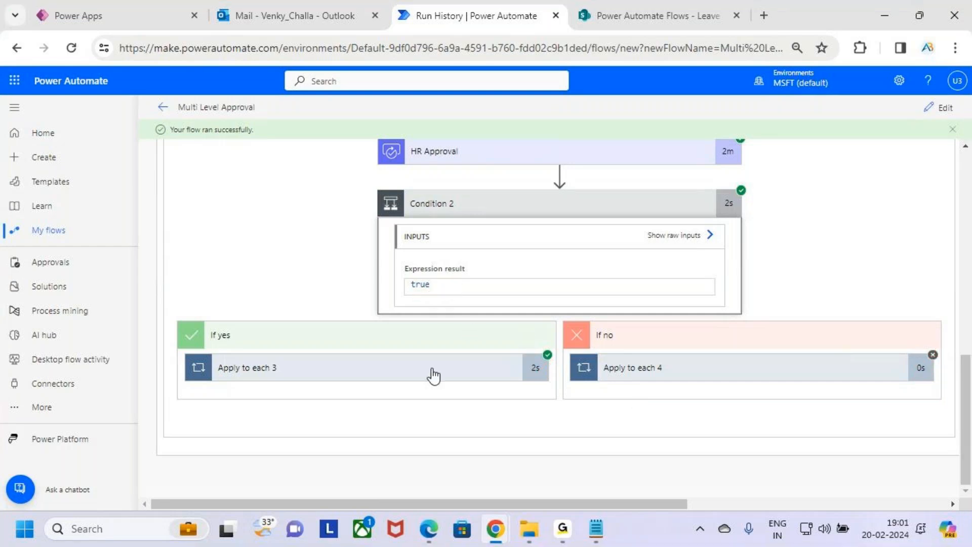
Check the HR_Comments value in Update item 4 and review Send an email (V2) 4 under Apply to each 3.
{"action": "left_click", "coordinate": [432, 373]}
{"action": "scroll", "coordinate": [434, 376], "scroll_direction": "down", "scroll_amount": 2}
{"action": "left_click", "coordinate": [430, 279]}
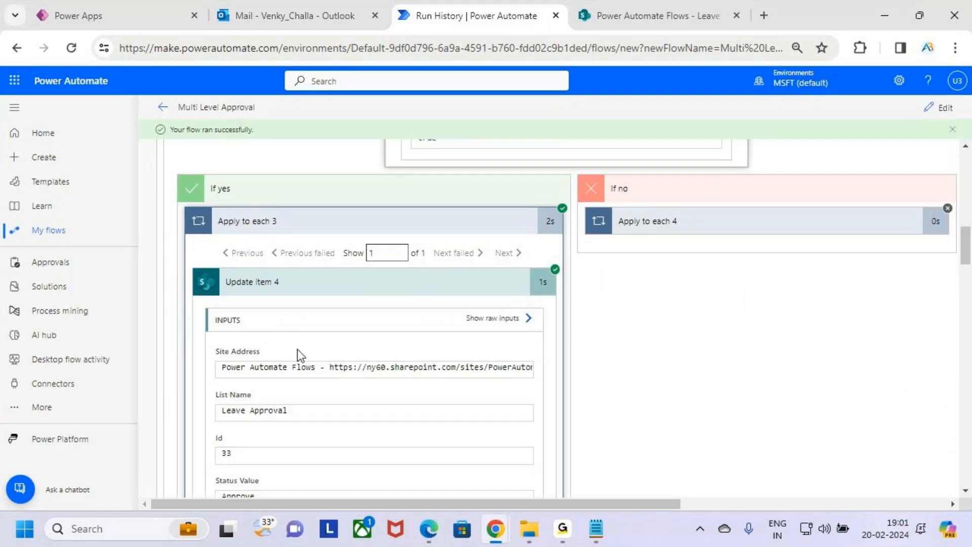
{"action": "scroll", "coordinate": [298, 354], "scroll_direction": "down", "scroll_amount": 3}
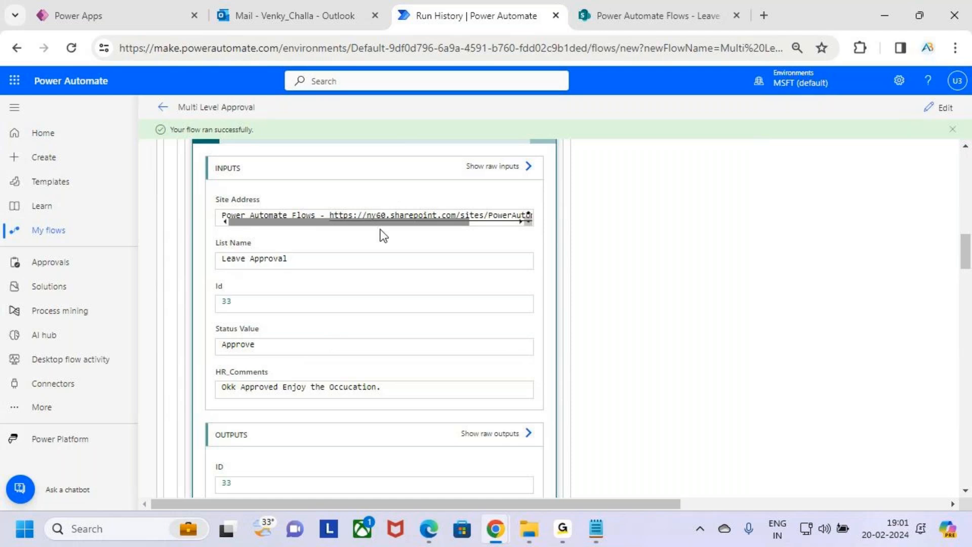
{"action": "double_click", "coordinate": [244, 388]}
{"action": "left_click_drag", "start_coordinate": [245, 389], "coordinate": [291, 388]}
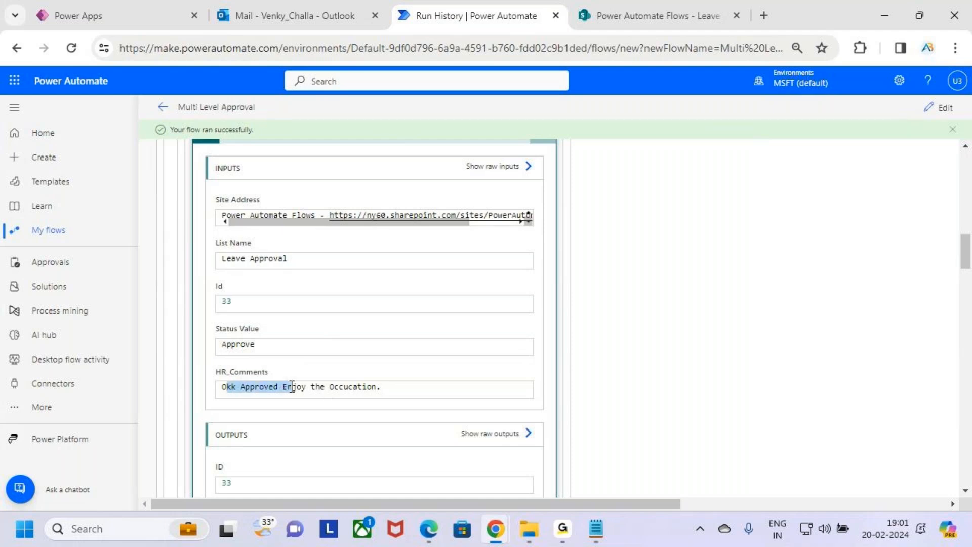
{"action": "scroll", "coordinate": [440, 312], "scroll_direction": "up", "scroll_amount": 3}
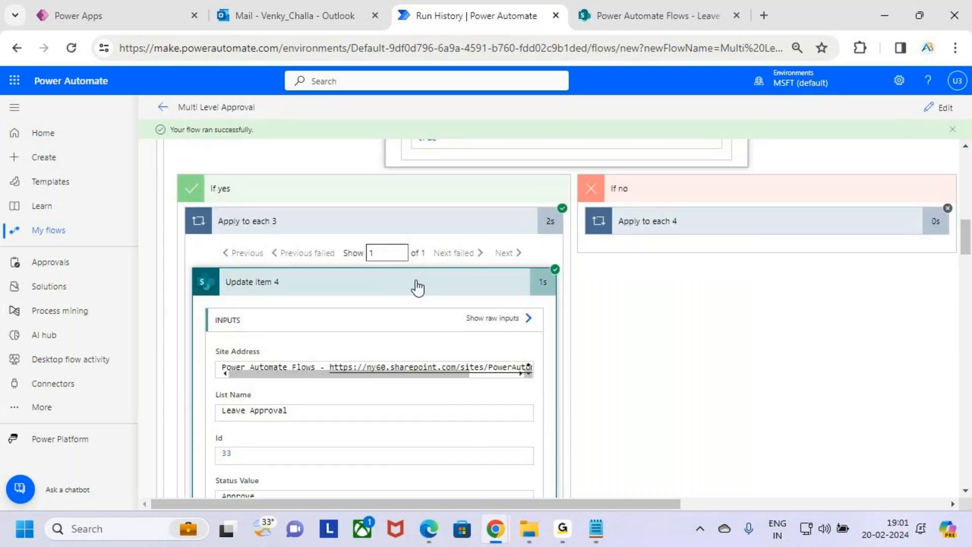
{"action": "left_click", "coordinate": [419, 284]}
{"action": "left_click", "coordinate": [411, 334]}
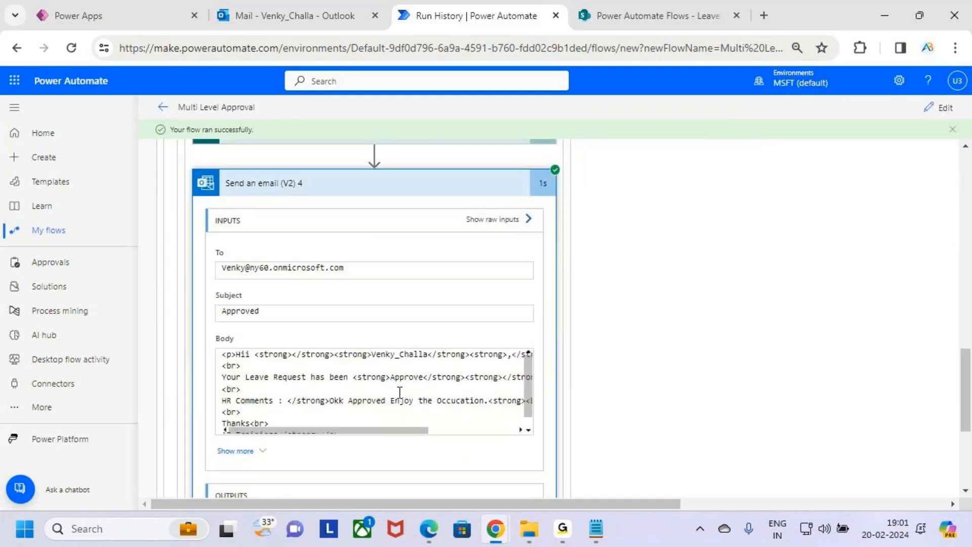
{"action": "left_click", "coordinate": [444, 197]}
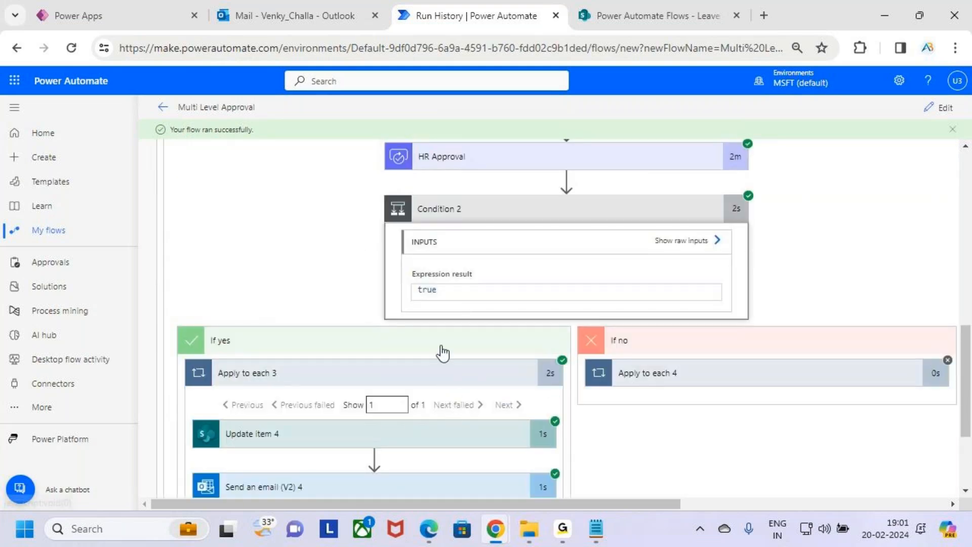
Collapse both Condition 2 branches, Condition 2, and the outer Condition's If yes/If no branches.
{"action": "left_click", "coordinate": [463, 345]}
{"action": "left_click", "coordinate": [590, 345]}
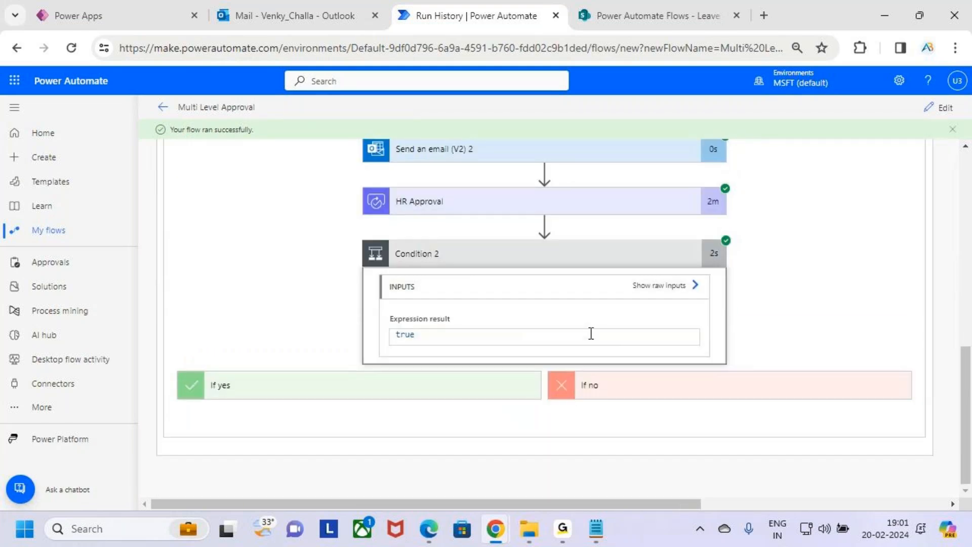
{"action": "left_click", "coordinate": [588, 256]}
{"action": "left_click", "coordinate": [440, 391]}
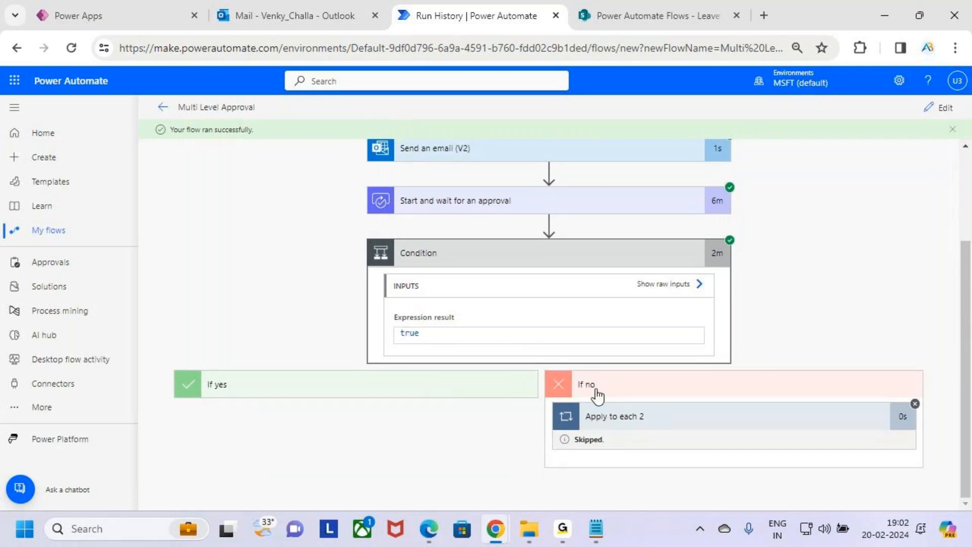
{"action": "left_click", "coordinate": [595, 391]}
{"action": "left_click", "coordinate": [562, 330]}
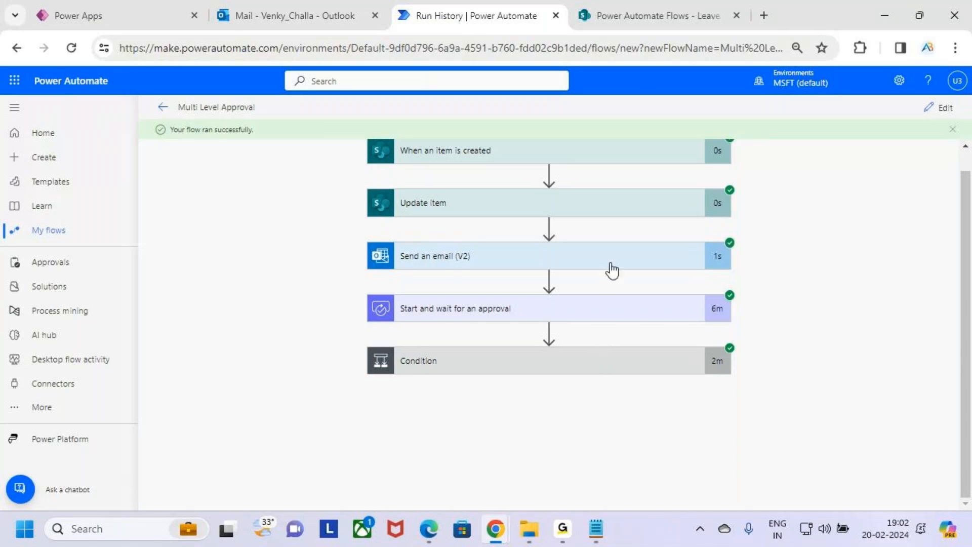
Bring the approvals notes forward and highlight the Multi-Level Approvals heading.
{"action": "left_click", "coordinate": [597, 532]}
{"action": "left_click", "coordinate": [36, 217]}
{"action": "left_click_drag", "start_coordinate": [36, 216], "coordinate": [419, 213]}
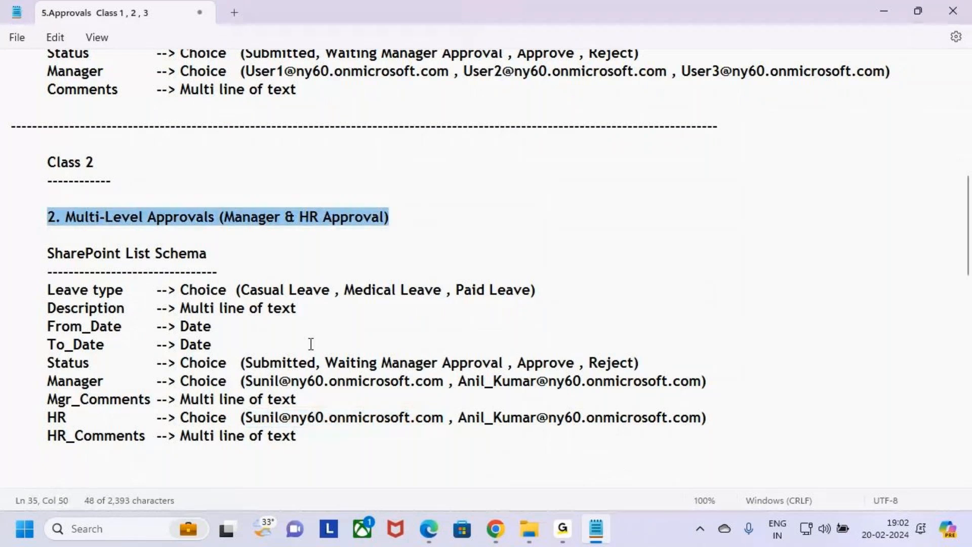
{"action": "scroll", "coordinate": [311, 344], "scroll_direction": "down", "scroll_amount": 5}
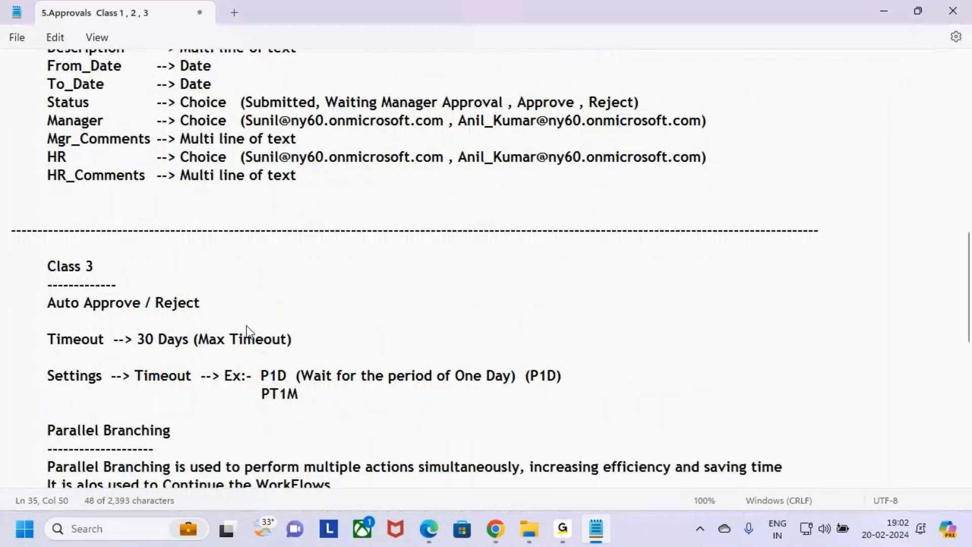
{"action": "scroll", "coordinate": [247, 330], "scroll_direction": "down", "scroll_amount": 1}
{"action": "left_click_drag", "start_coordinate": [47, 290], "coordinate": [223, 291]}
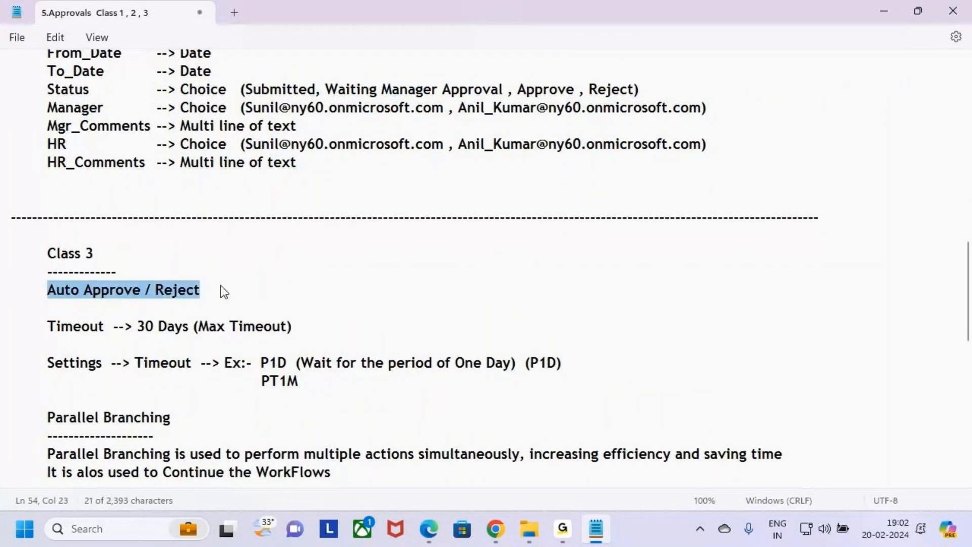
{"action": "left_click", "coordinate": [223, 286]}
{"action": "scroll", "coordinate": [237, 276], "scroll_direction": "up", "scroll_amount": 2}
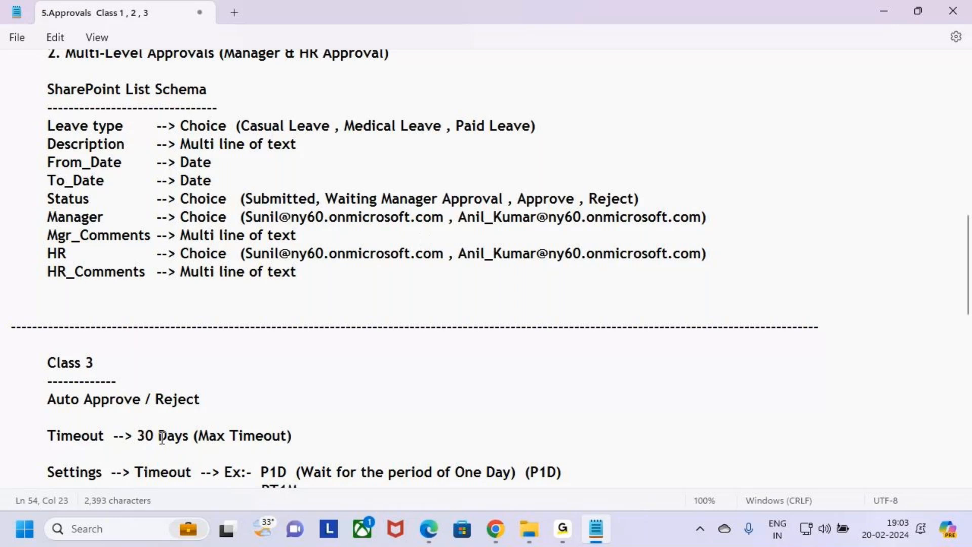
Highlight the Class 3 Auto Approve / Reject line in the notes.
{"action": "left_click_drag", "start_coordinate": [48, 400], "coordinate": [241, 401]}
{"action": "left_click", "coordinate": [240, 401]}
{"action": "key", "text": "Up"}
{"action": "key", "text": "Up"}
{"action": "left_click", "coordinate": [562, 529]}
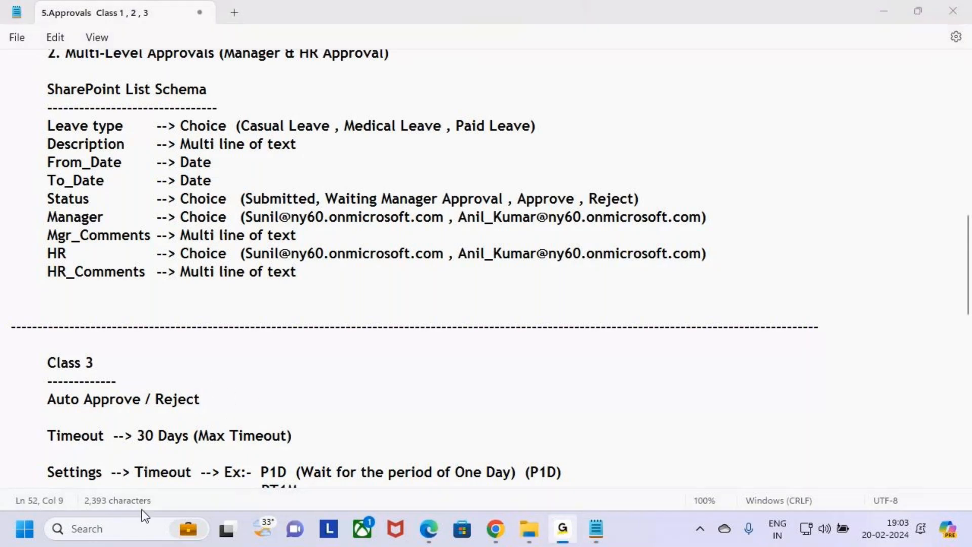